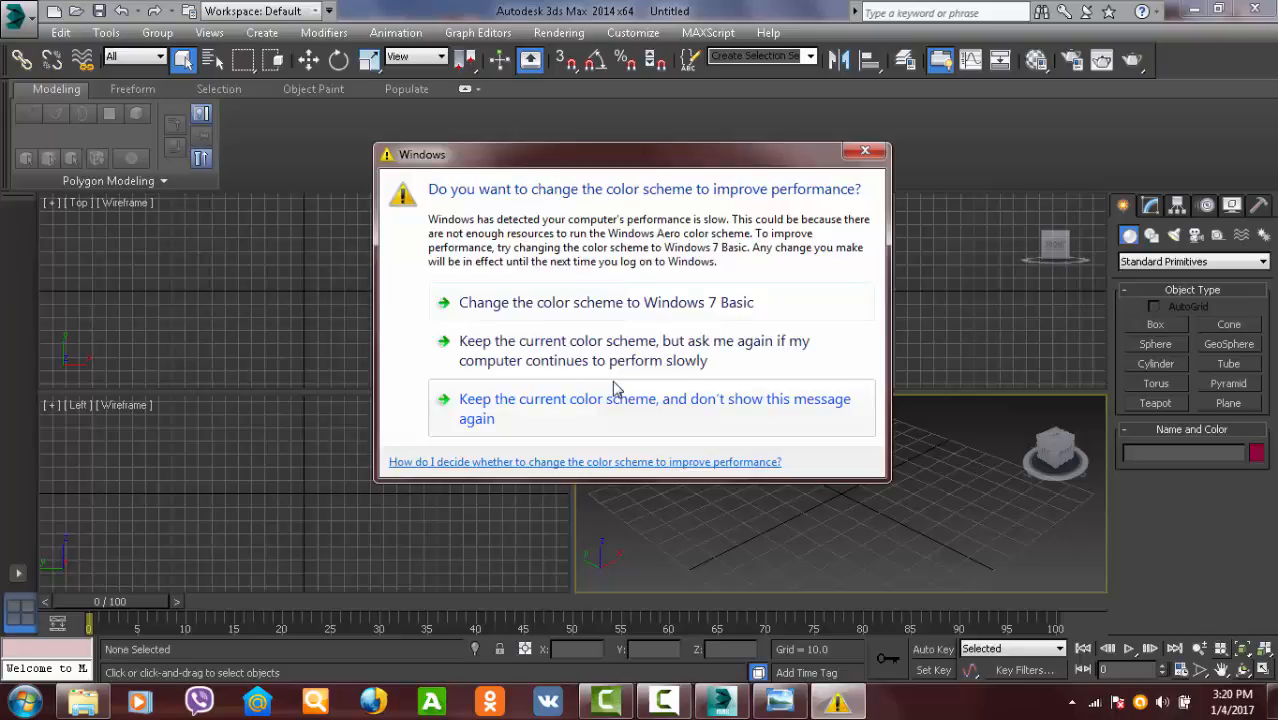
- Dismiss the color scheme prompt and browse the texture map reference images in Windows Photo Viewer
{"action": "left_click", "coordinate": [866, 151]}
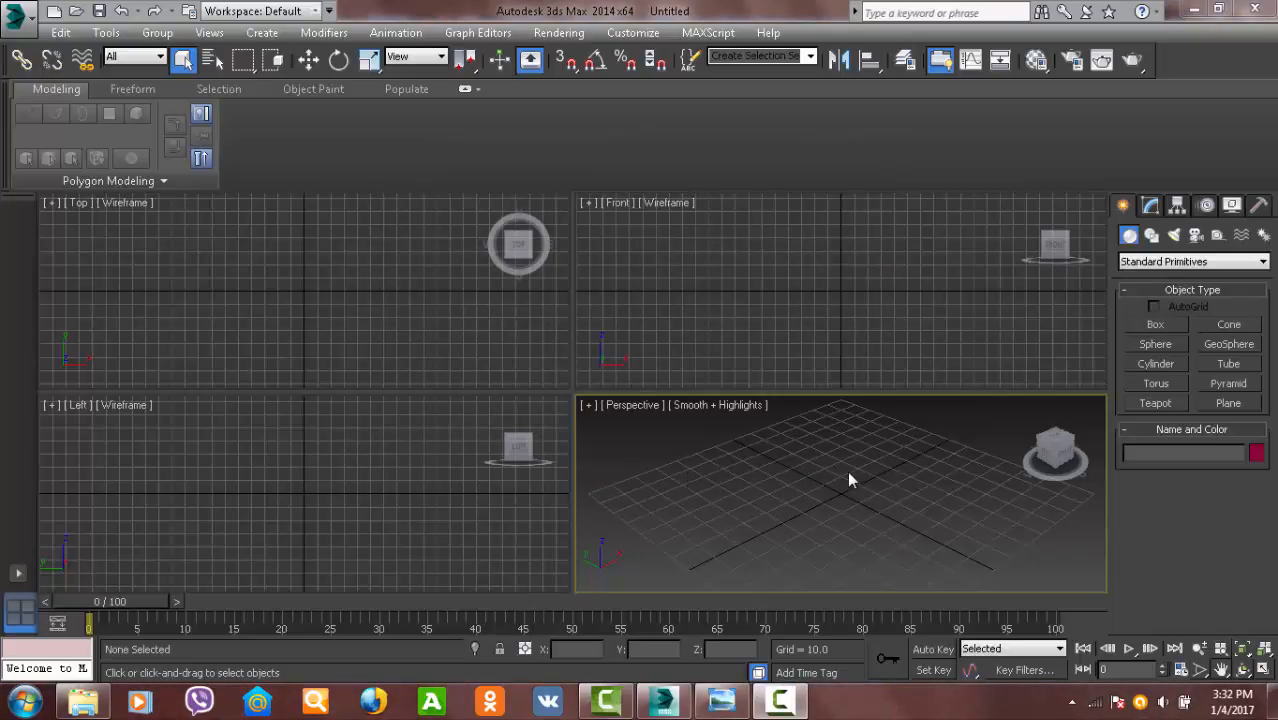
{"action": "left_click", "coordinate": [721, 700]}
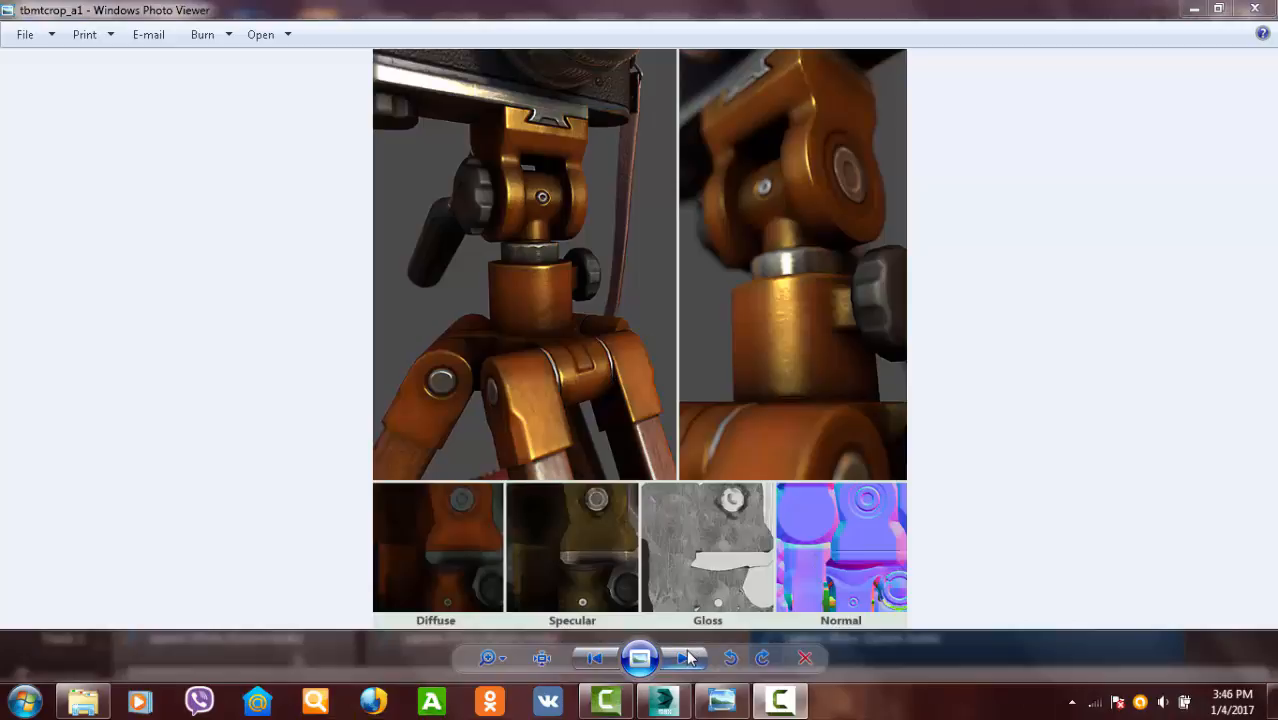
{"action": "left_click", "coordinate": [686, 657]}
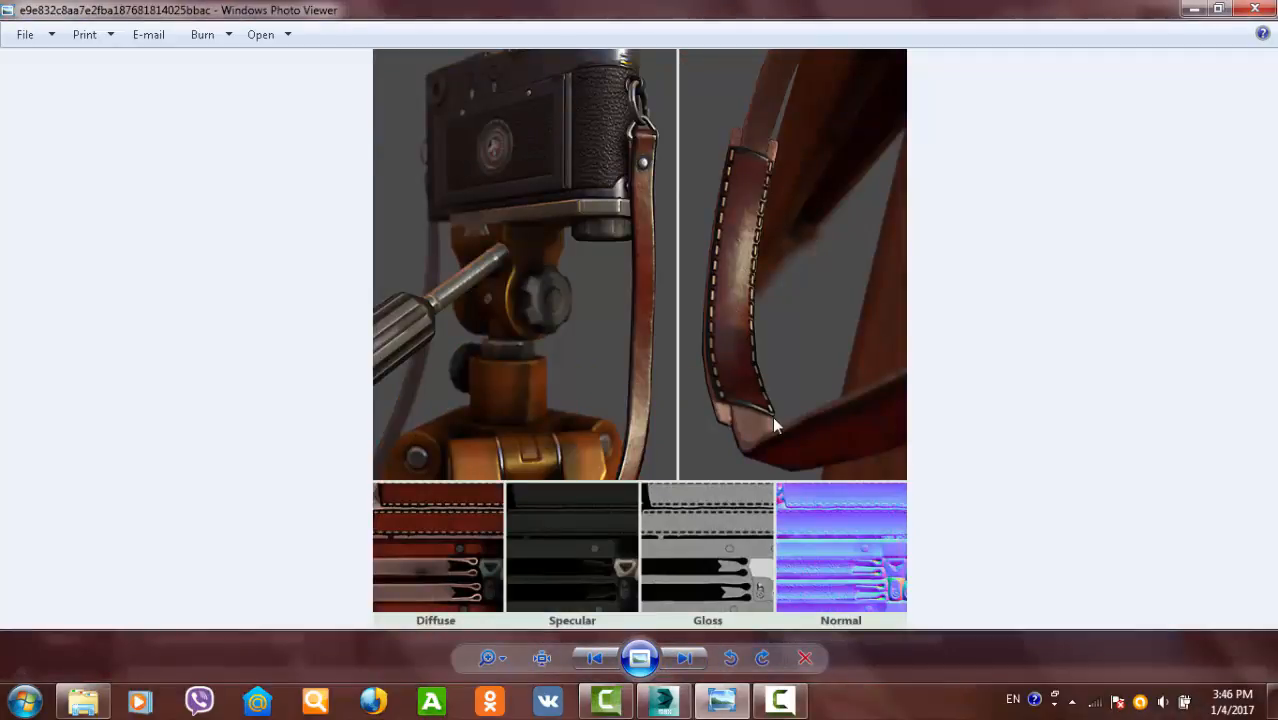
{"action": "right_click", "coordinate": [472, 570]}
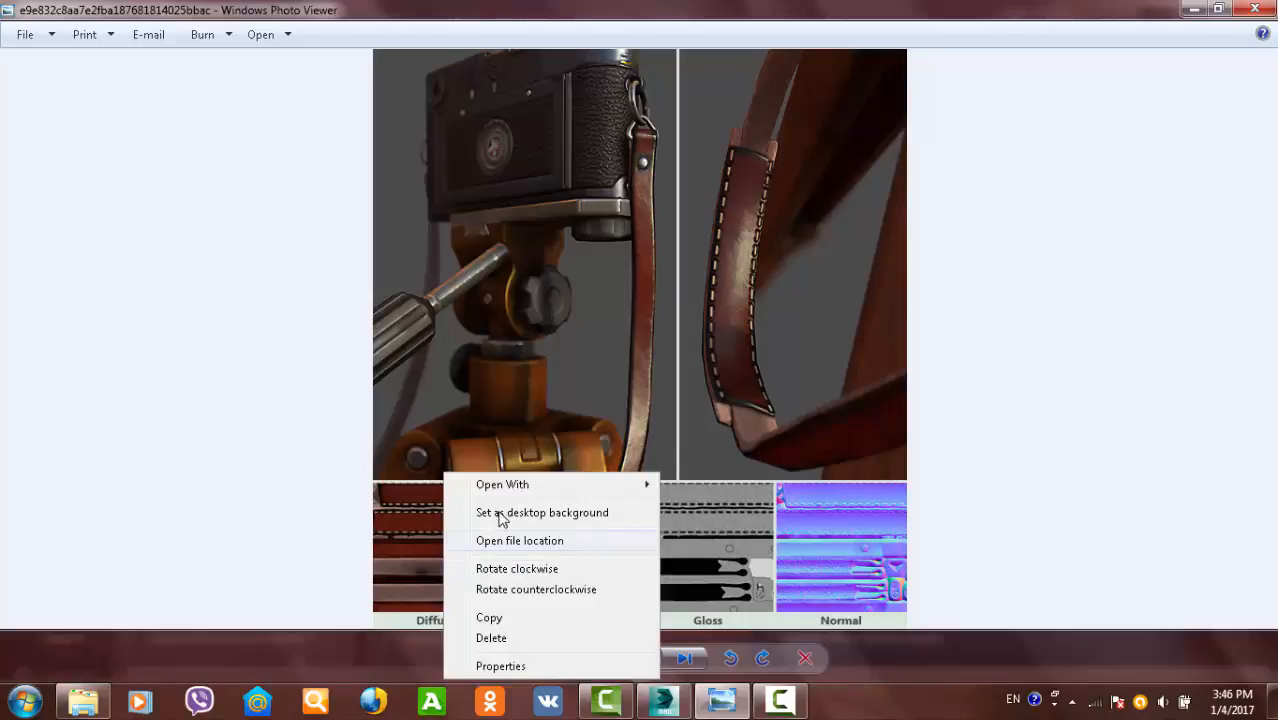
{"action": "left_click", "coordinate": [525, 541]}
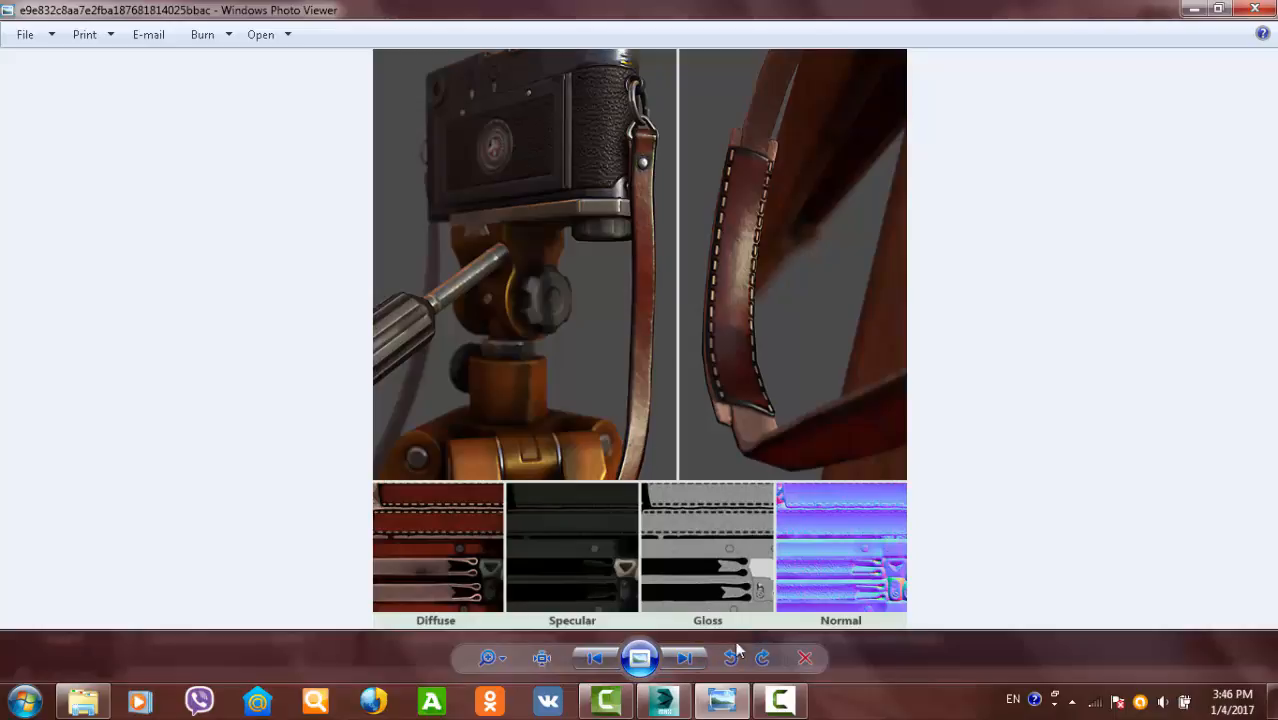
{"action": "left_click", "coordinate": [683, 658]}
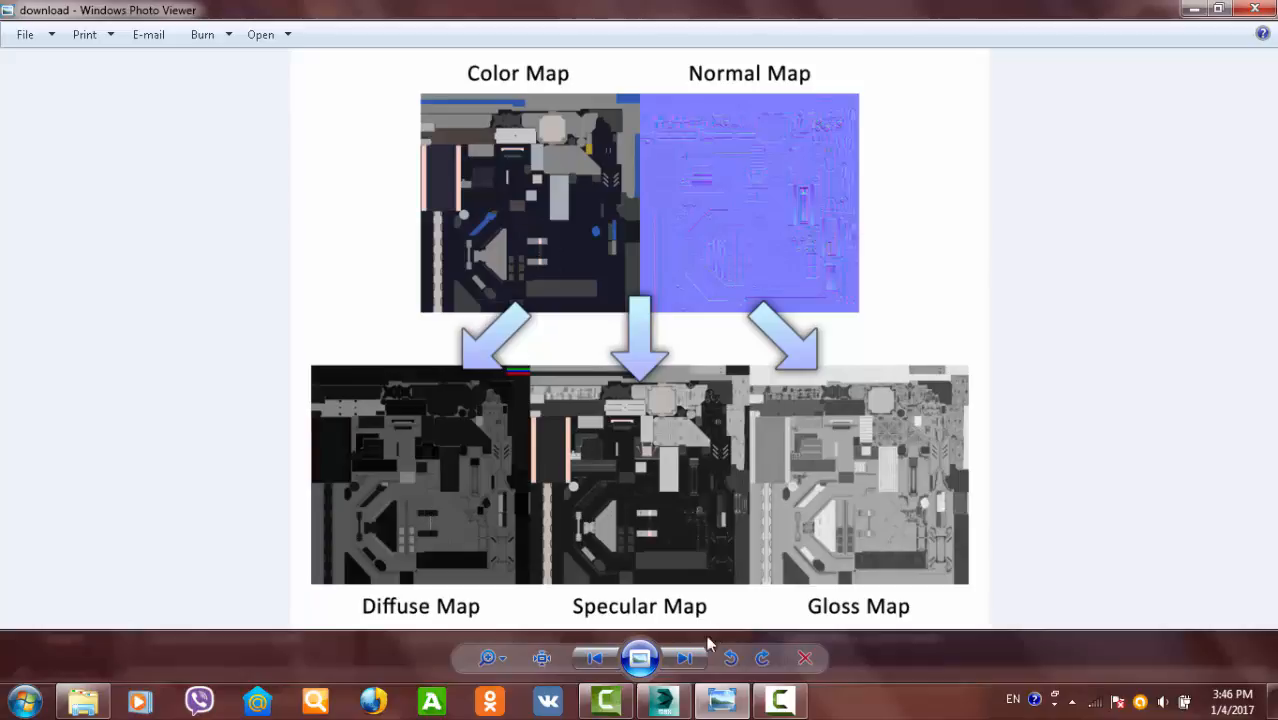
{"action": "left_click", "coordinate": [685, 658]}
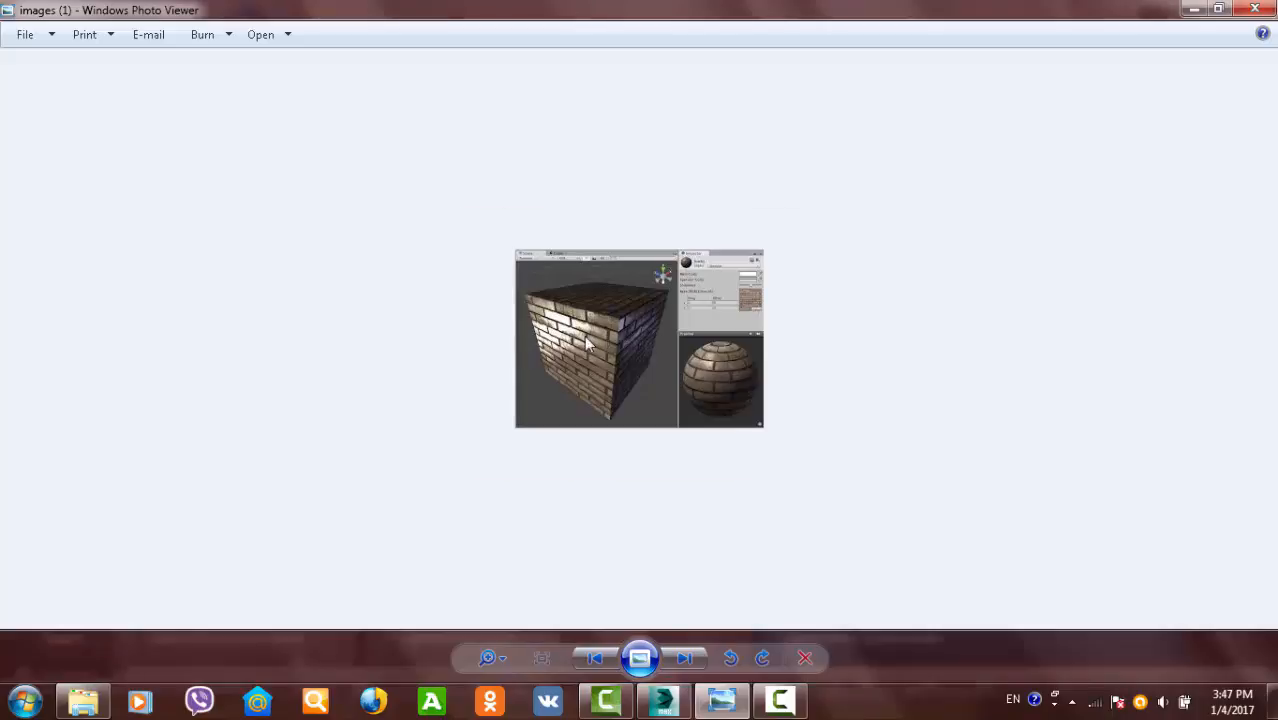
- Examine the brick cube reference image up close, close the image viewer and switch to 3ds Max
{"action": "scroll", "coordinate": [580, 338], "scroll_direction": "up", "scroll_amount": 2}
{"action": "scroll", "coordinate": [500, 332], "scroll_direction": "up", "scroll_amount": 1}
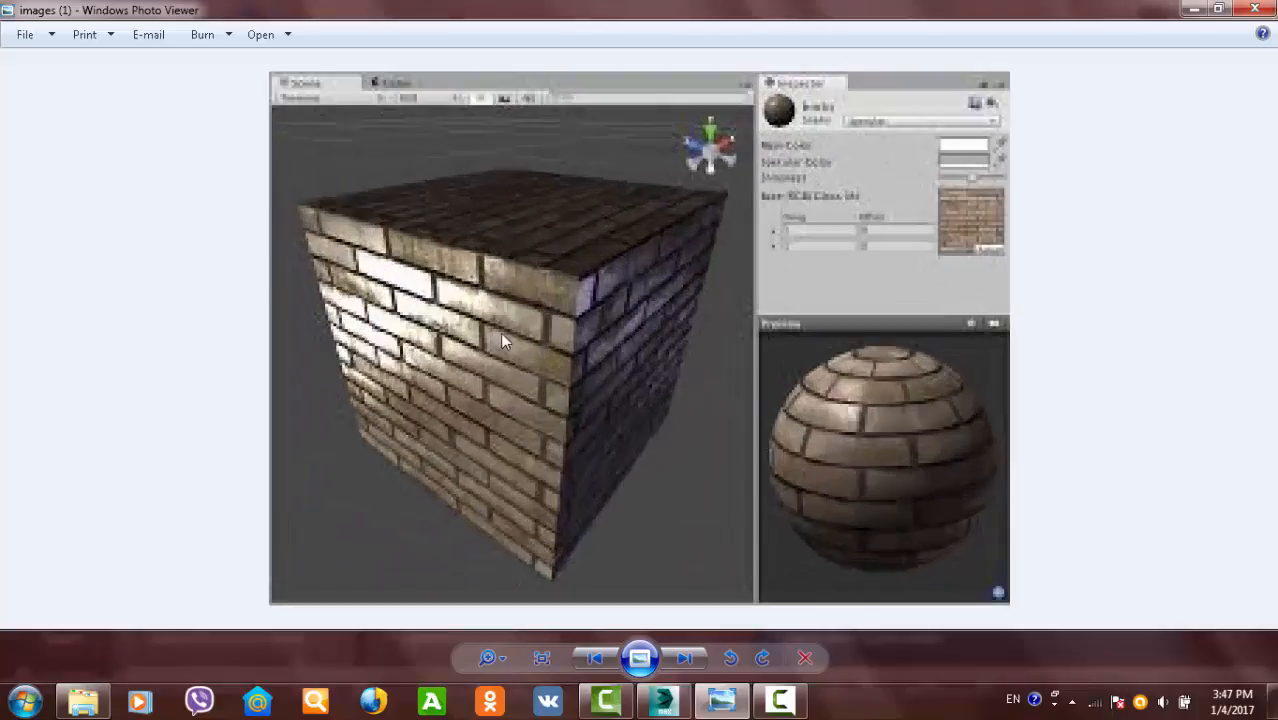
{"action": "scroll", "coordinate": [560, 330], "scroll_direction": "down", "scroll_amount": 3}
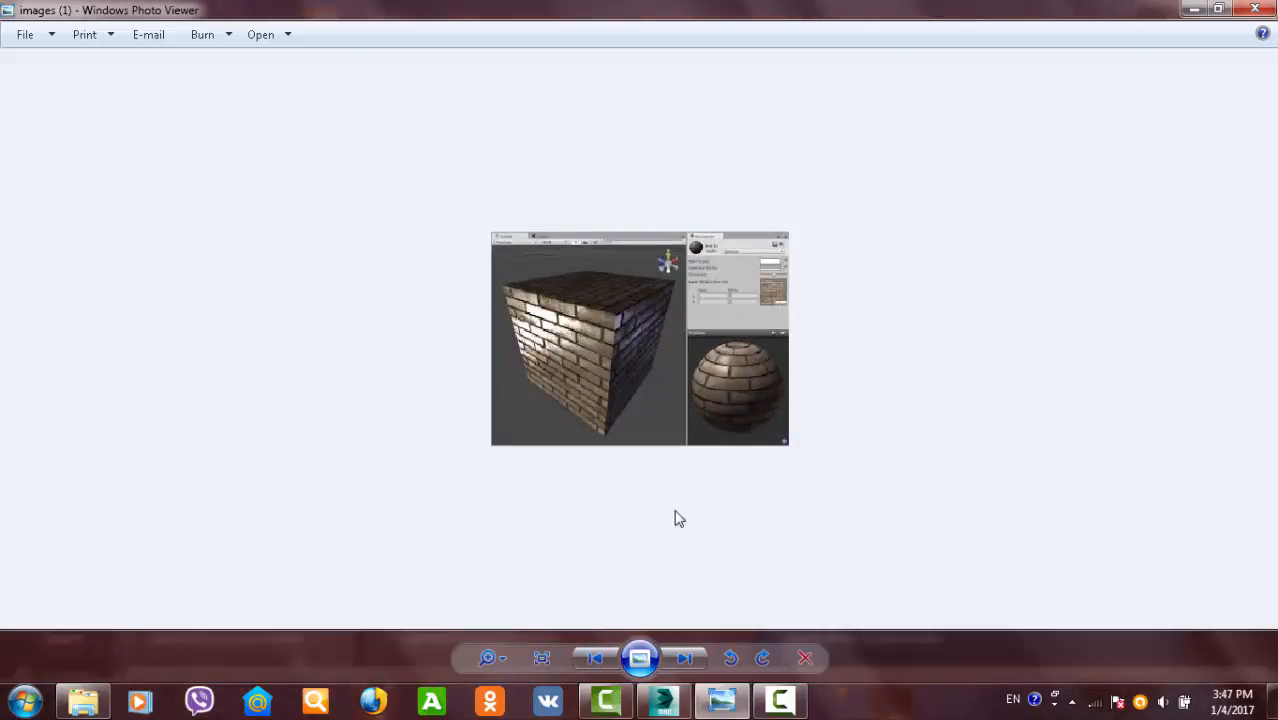
{"action": "left_click", "coordinate": [1250, 10]}
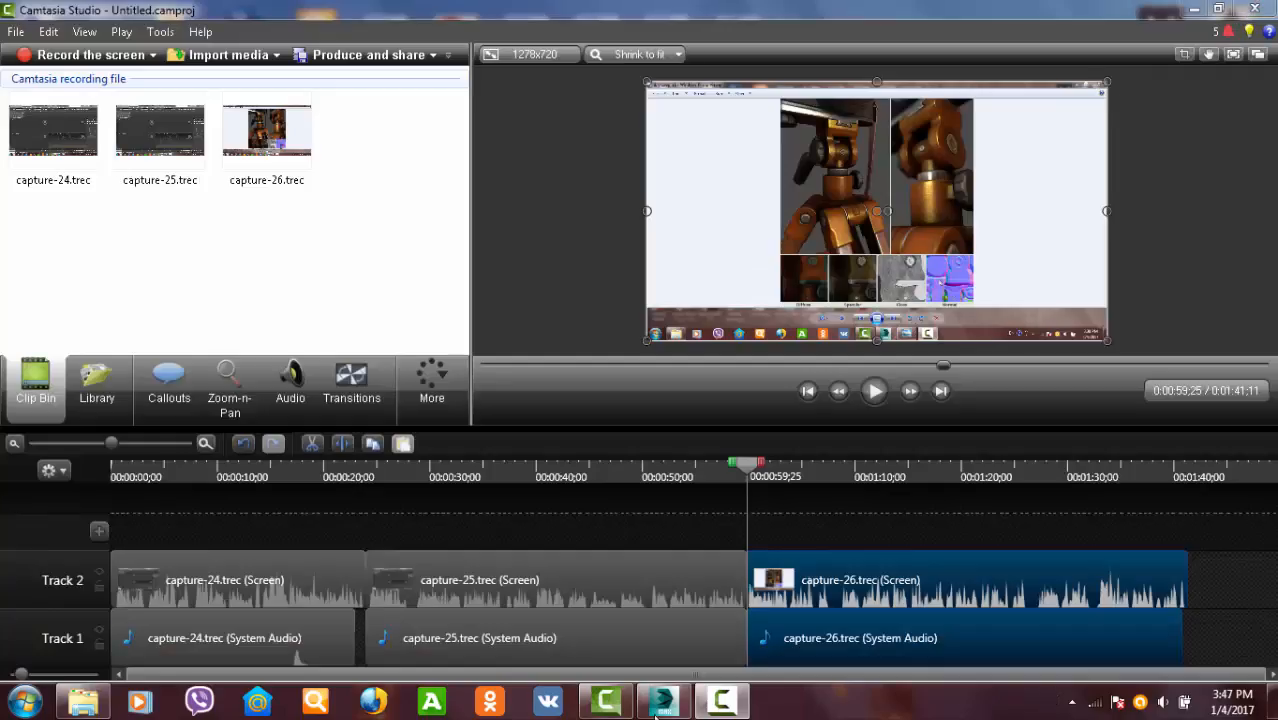
{"action": "left_click", "coordinate": [656, 714]}
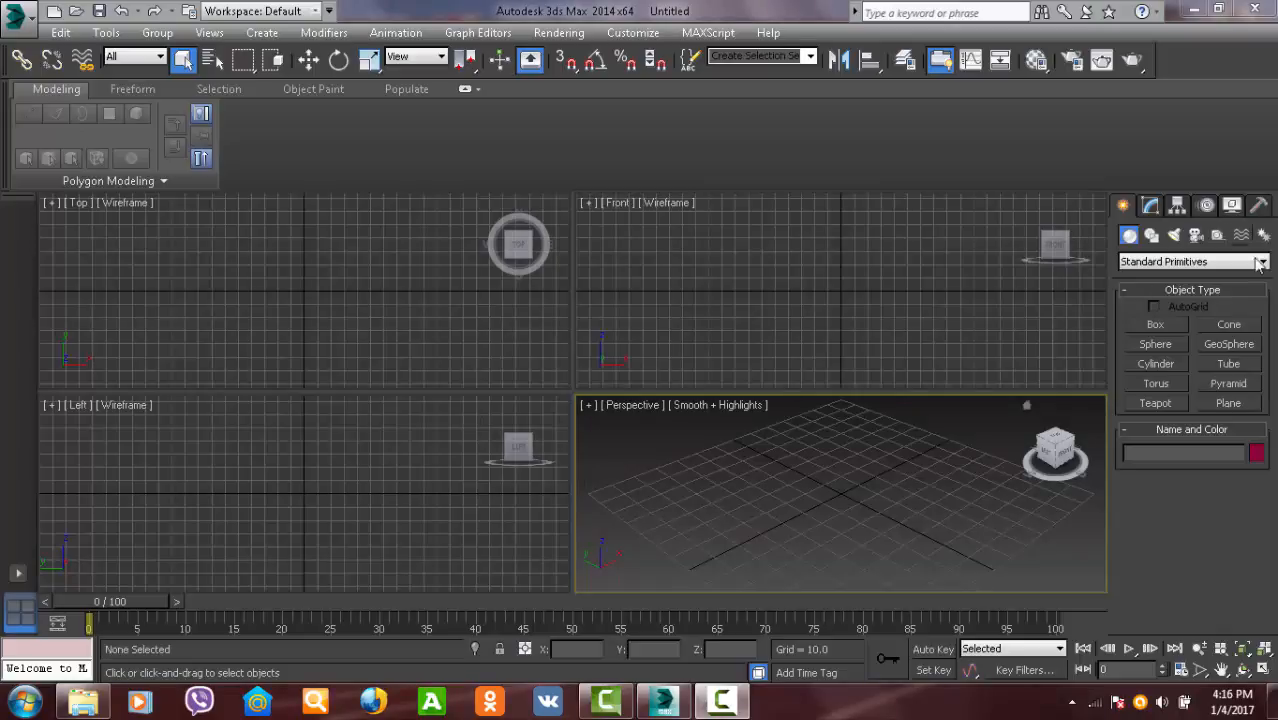
- Create a box about 36.8 long, 71.2 wide and 45.7 high near the grid center in the Perspective viewport
{"action": "left_click", "coordinate": [1155, 324]}
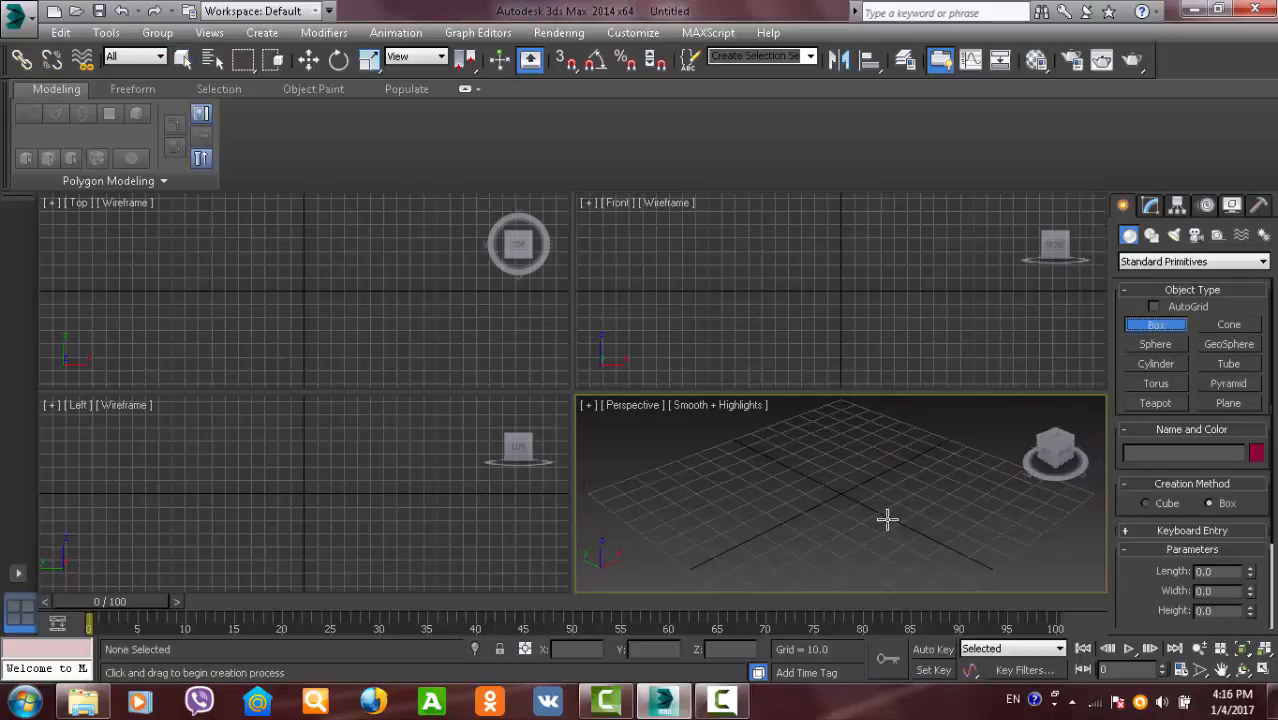
{"action": "left_click_drag", "start_coordinate": [853, 451], "coordinate": [796, 531]}
{"action": "left_click", "coordinate": [842, 444]}
{"action": "middle_click_drag", "start_coordinate": [843, 446], "coordinate": [862, 496]}
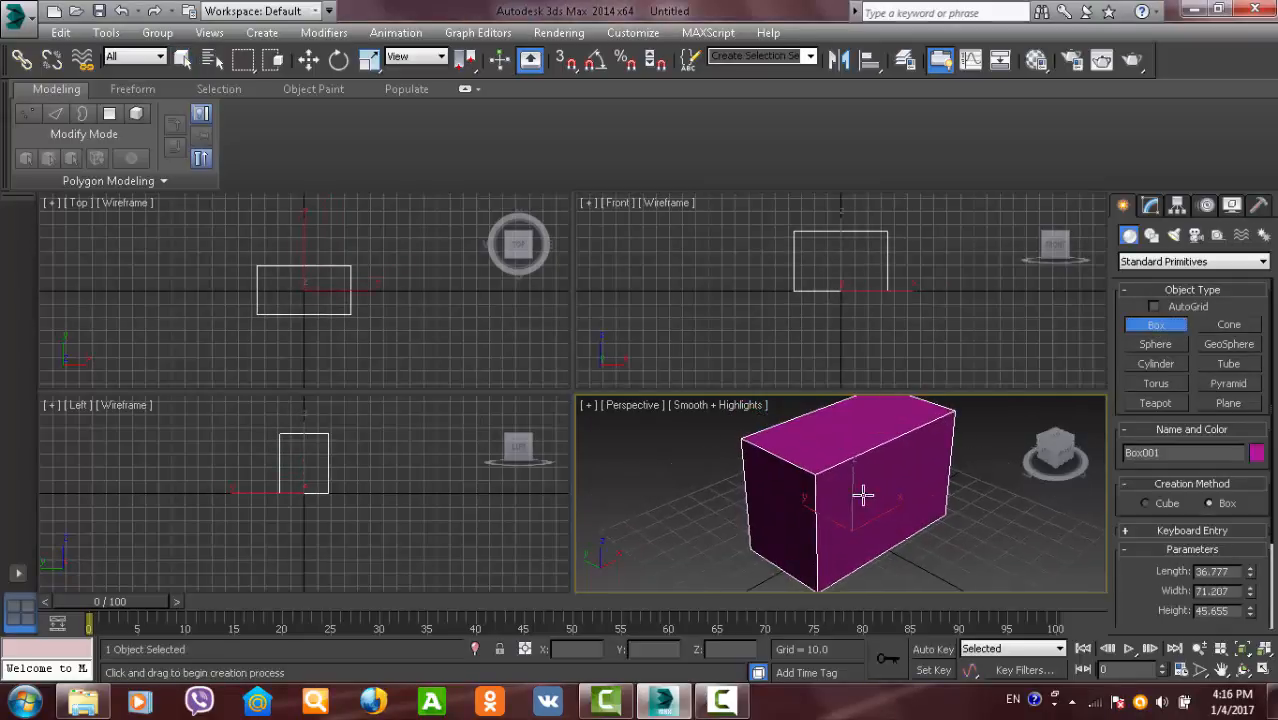
{"action": "scroll", "coordinate": [882, 495], "scroll_direction": "down", "scroll_amount": 3}
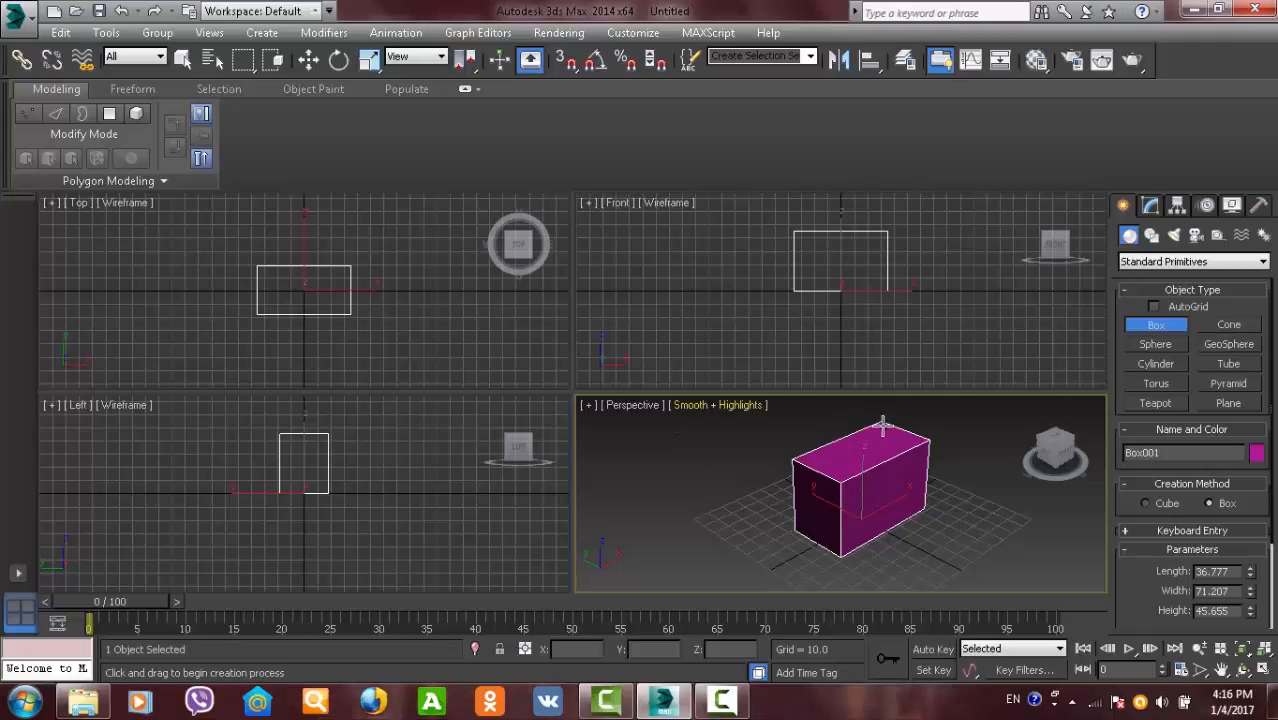
- Maximize and restore the Perspective and Front viewports in turn, finishing with the Perspective viewport maximized
{"action": "key", "text": "alt+w"}
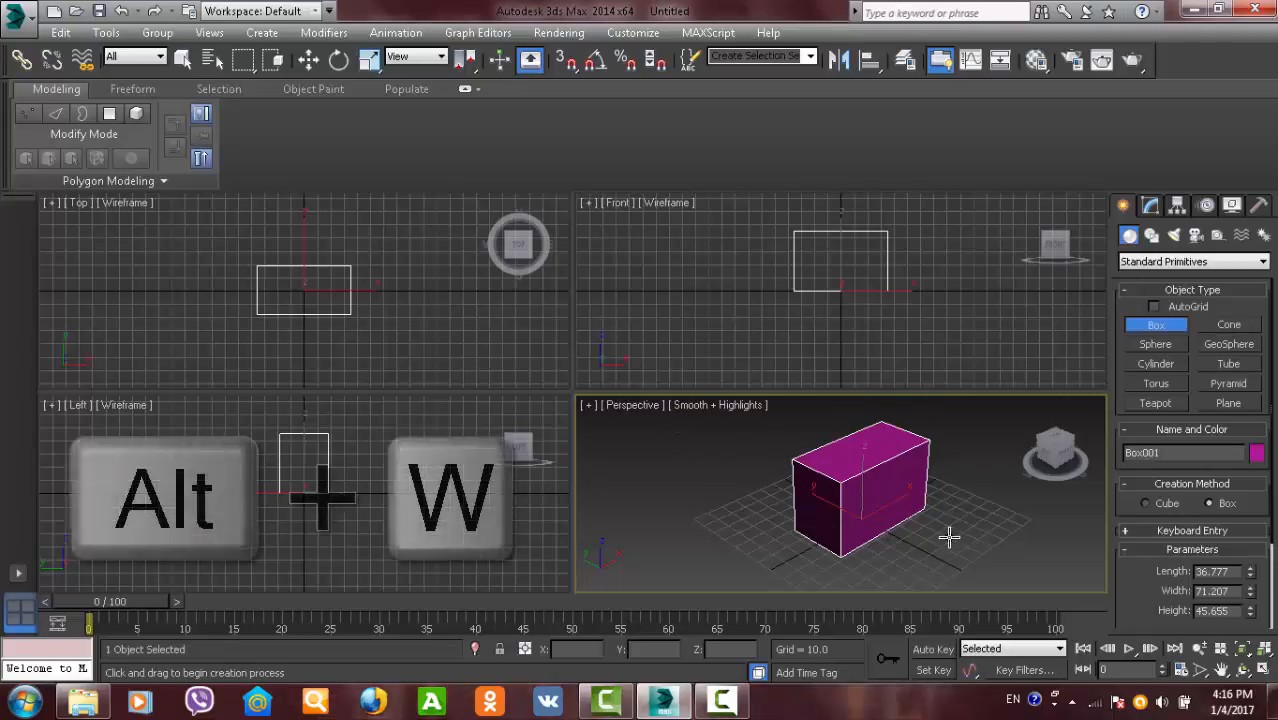
{"action": "key", "text": "alt+w"}
{"action": "key", "text": "alt+w"}
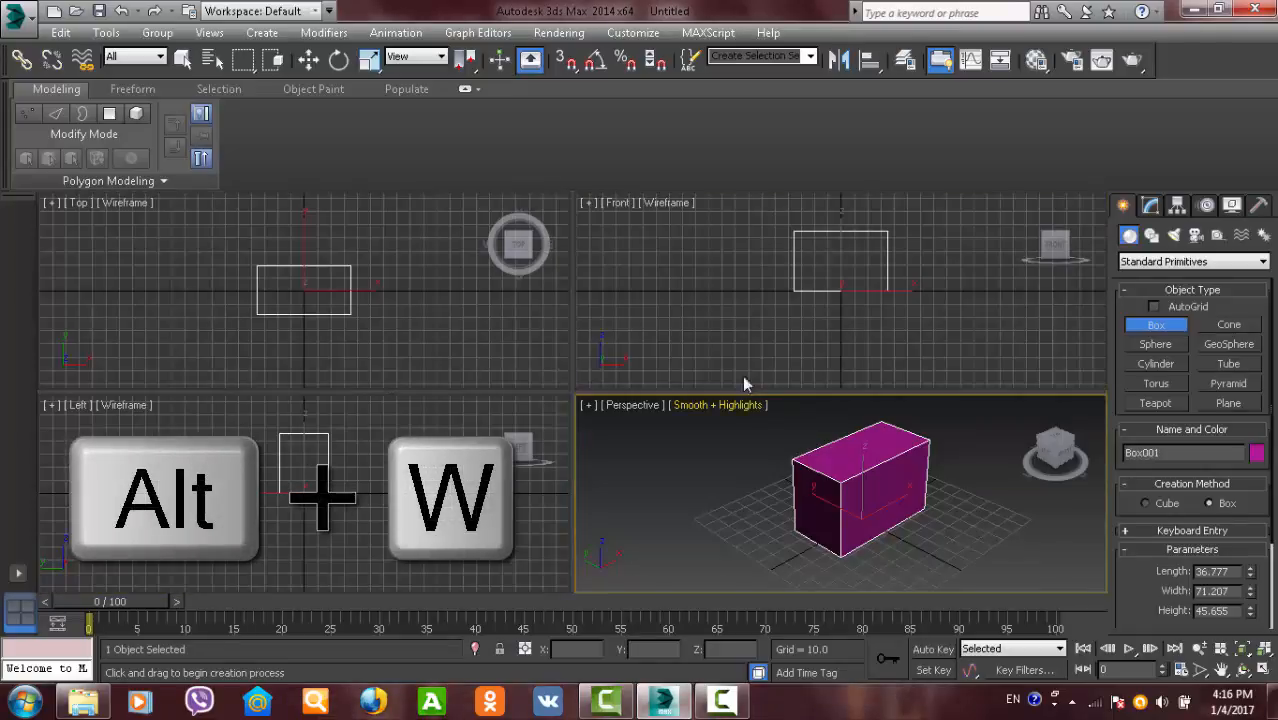
{"action": "right_click", "coordinate": [733, 297]}
{"action": "key", "text": "alt+w"}
{"action": "key", "text": "alt+w"}
{"action": "right_click", "coordinate": [765, 476]}
{"action": "key", "text": "alt+w"}
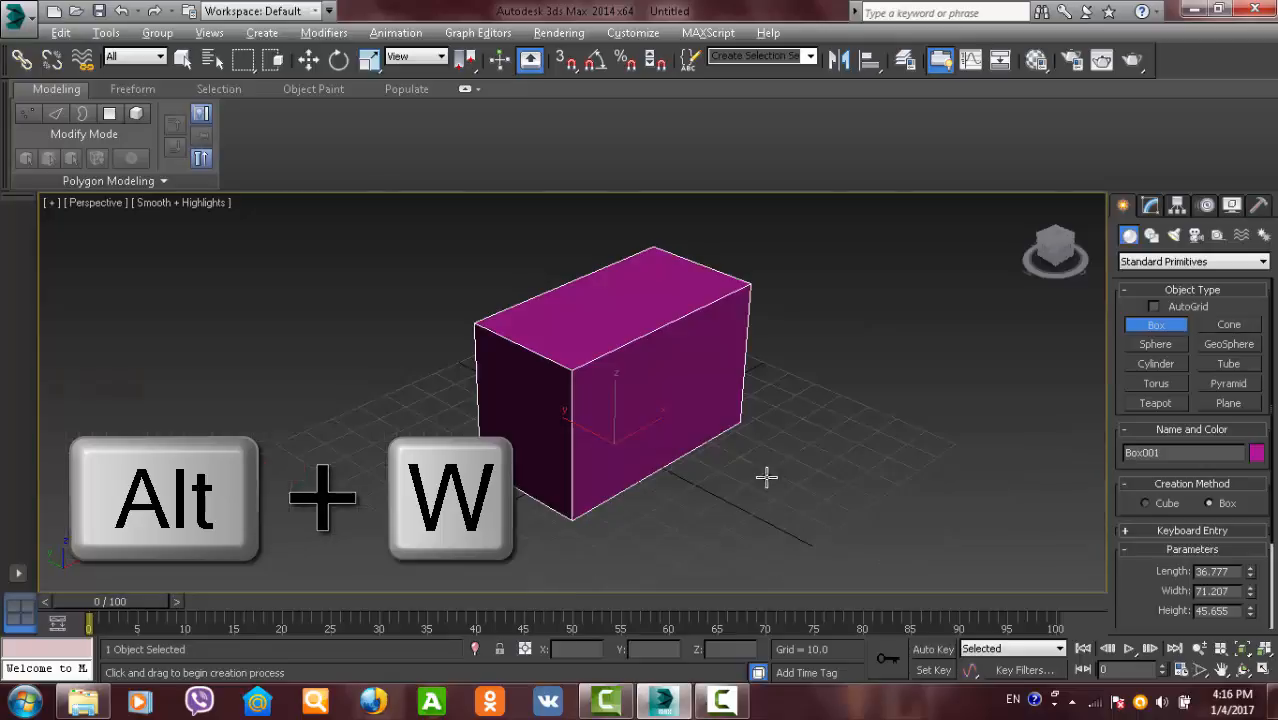
- Leave box creation and convert the box to an Editable Poly
{"action": "right_click", "coordinate": [676, 370]}
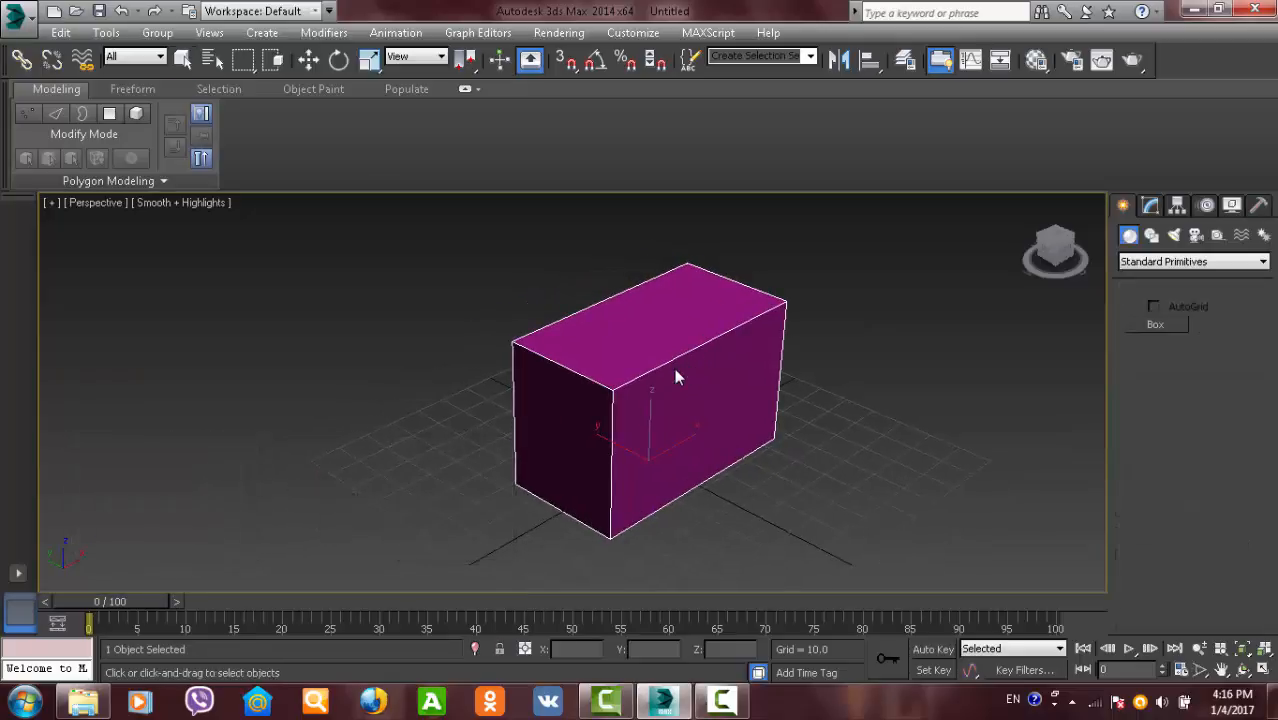
{"action": "right_click", "coordinate": [674, 368]}
{"action": "mouse_move", "coordinate": [805, 538]}
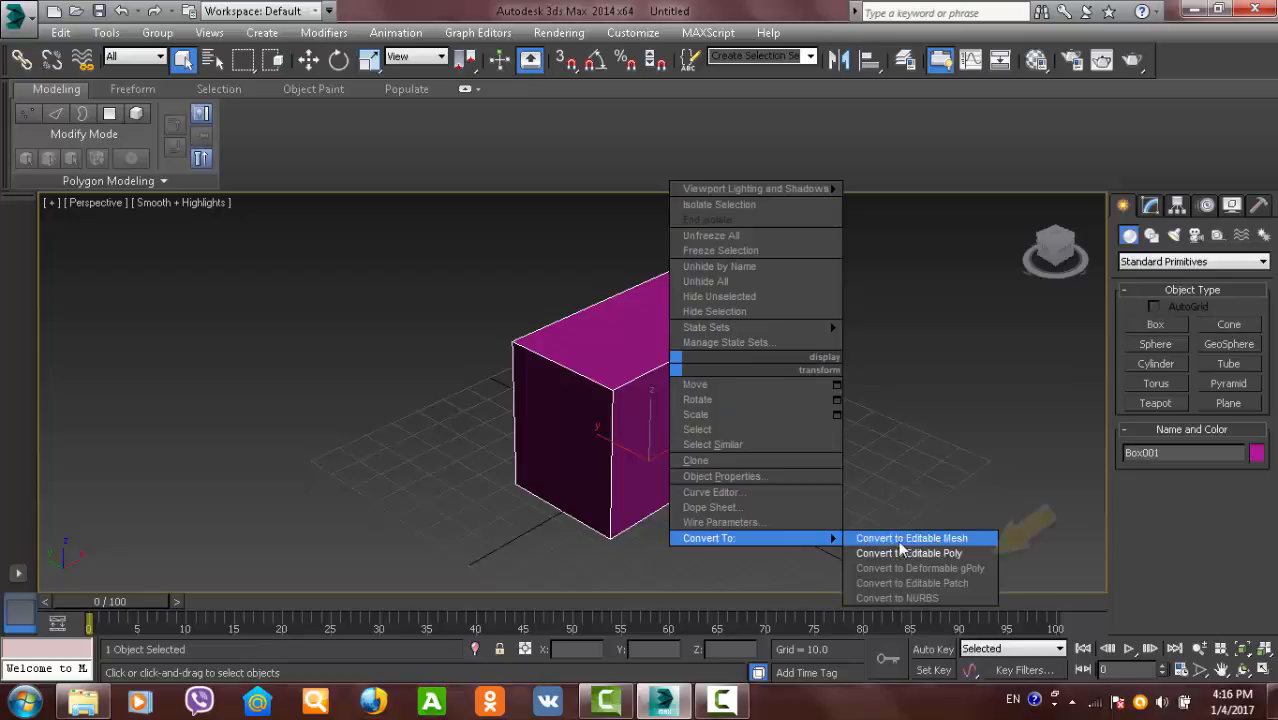
{"action": "left_click", "coordinate": [928, 552]}
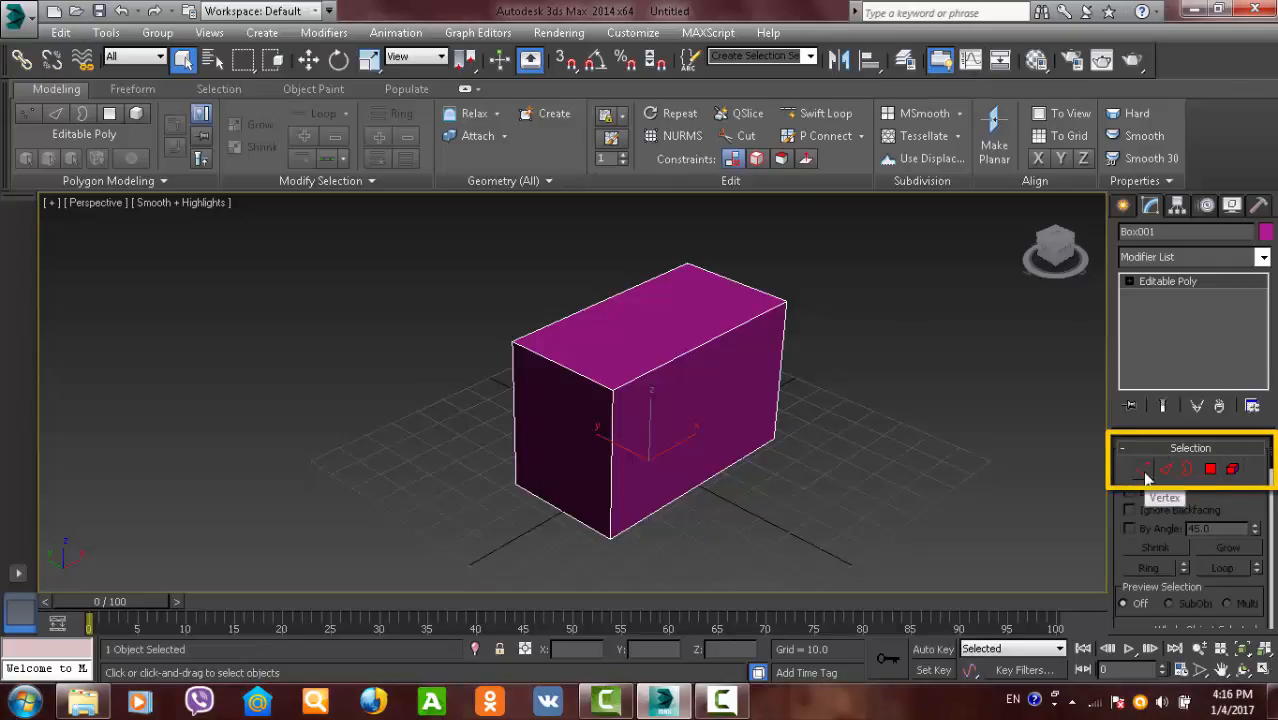
- Select the box's long front side face at polygon level
{"action": "left_click", "coordinate": [1210, 472]}
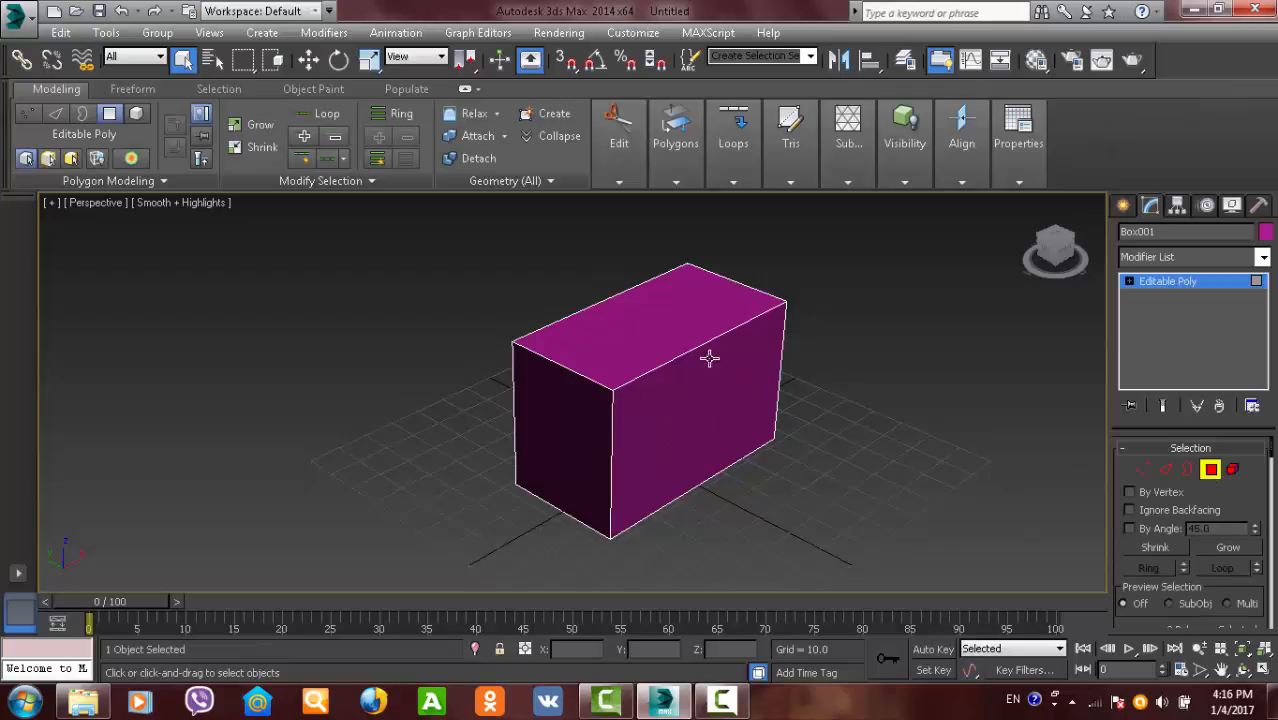
{"action": "left_click", "coordinate": [711, 399]}
{"action": "mouse_move", "coordinate": [726, 412]}
{"action": "middle_mouse_down", "text": "alt"}
{"action": "mouse_move", "coordinate": [699, 363]}
{"action": "mouse_move", "coordinate": [608, 400]}
{"action": "mouse_move", "coordinate": [736, 414]}
{"action": "mouse_move", "coordinate": [731, 405]}
{"action": "middle_mouse_up", "text": "alt"}
{"action": "scroll", "coordinate": [731, 402], "scroll_direction": "up", "scroll_amount": 3}
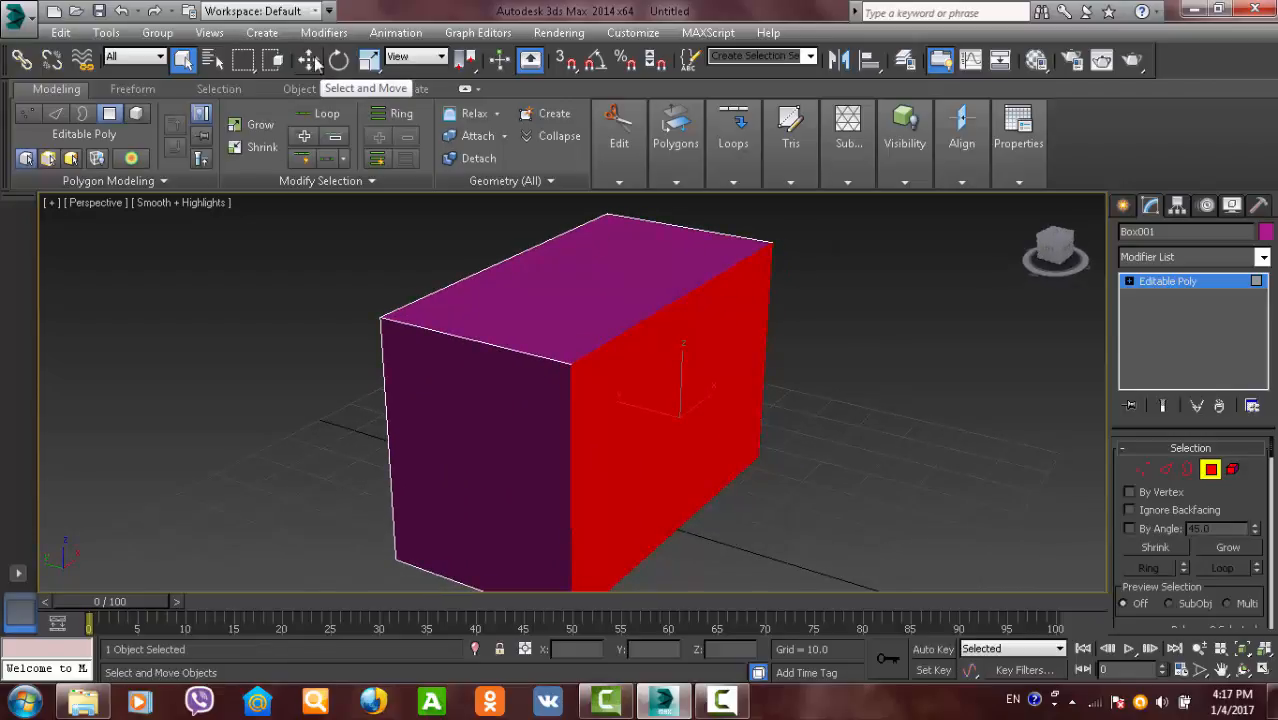
- Try moving the selected side face with the Move tool, and undo the changes
{"action": "key", "text": "w"}
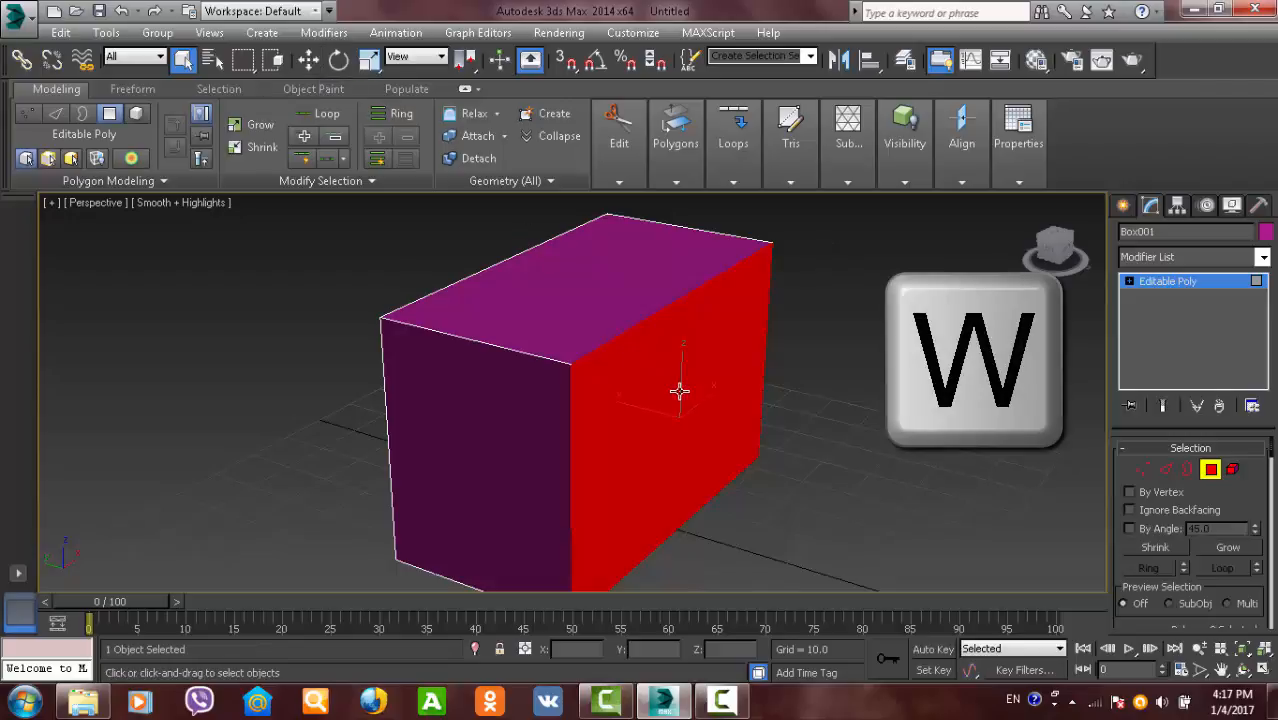
{"action": "key", "text": "w"}
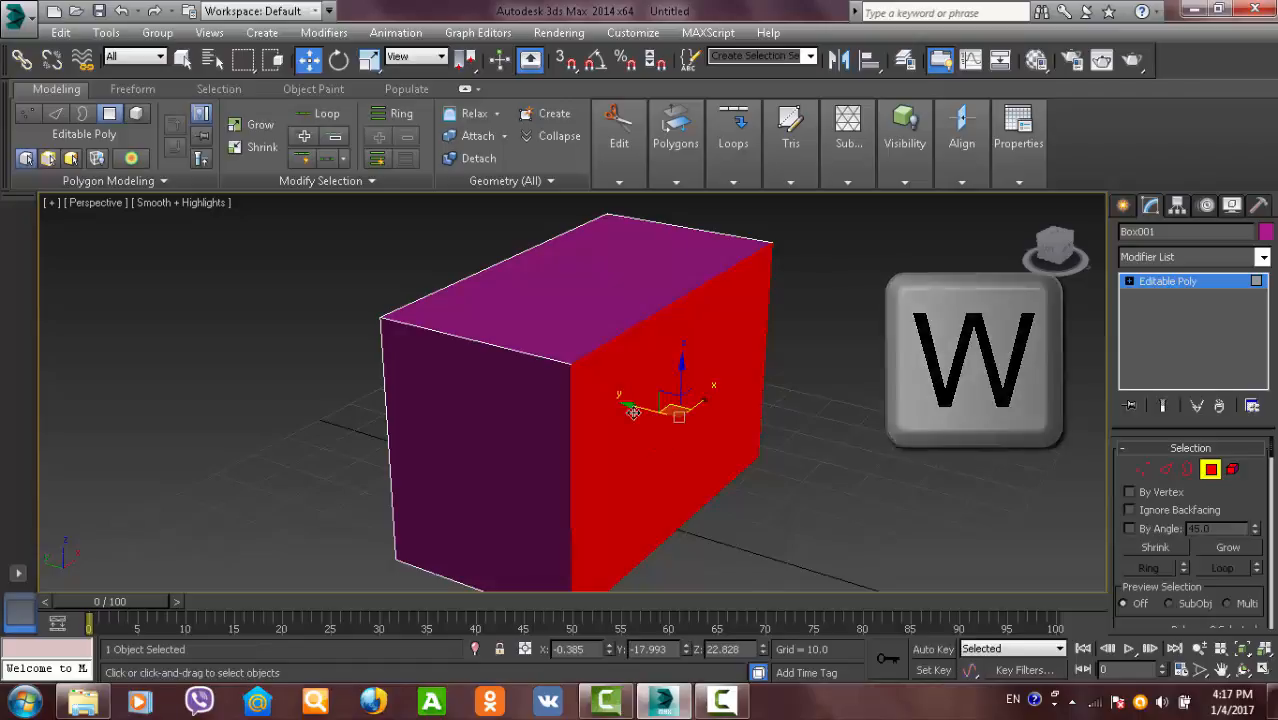
{"action": "left_click_drag", "start_coordinate": [633, 402], "coordinate": [683, 314]}
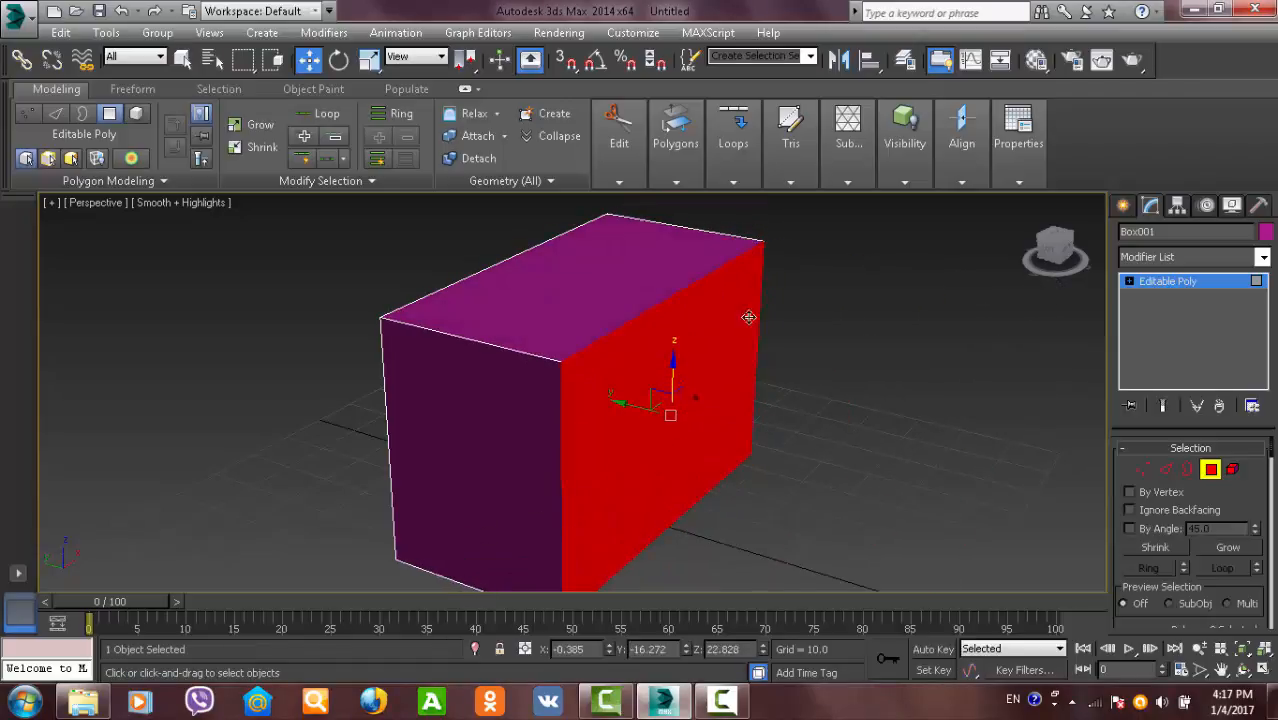
{"action": "left_click_drag", "start_coordinate": [826, 383], "coordinate": [938, 352]}
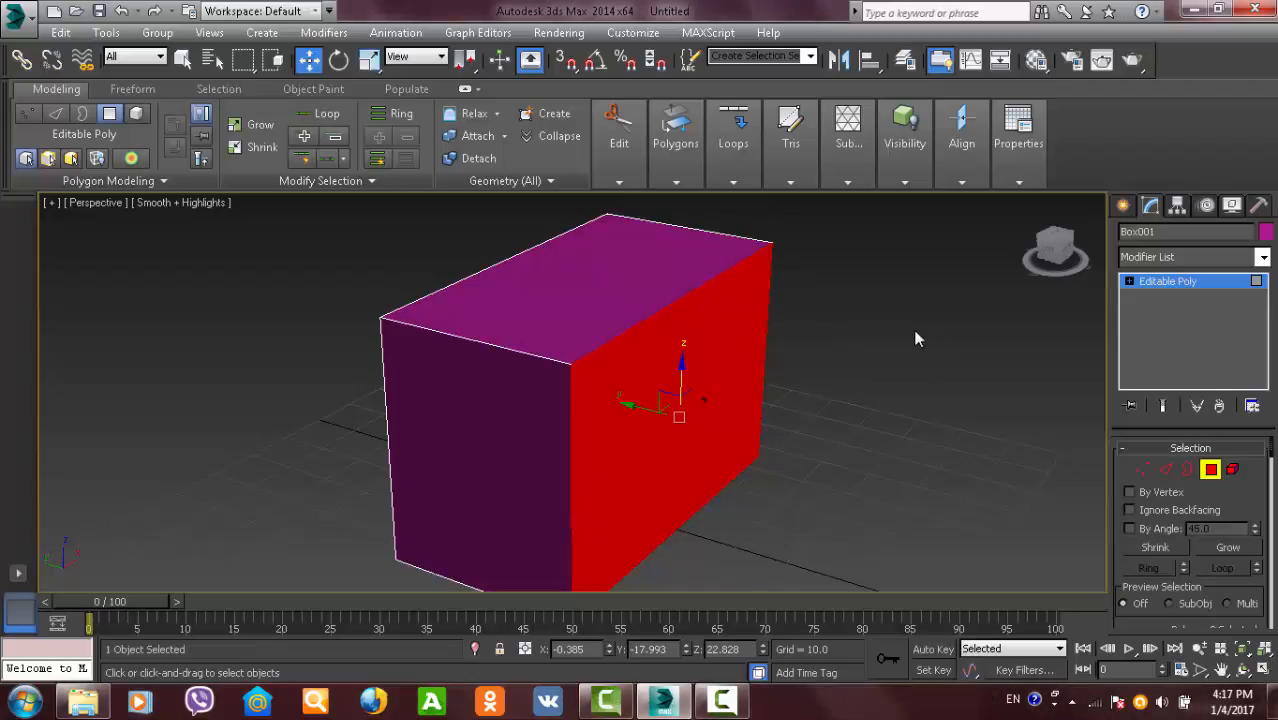
{"action": "key", "text": "ctrl+z"}
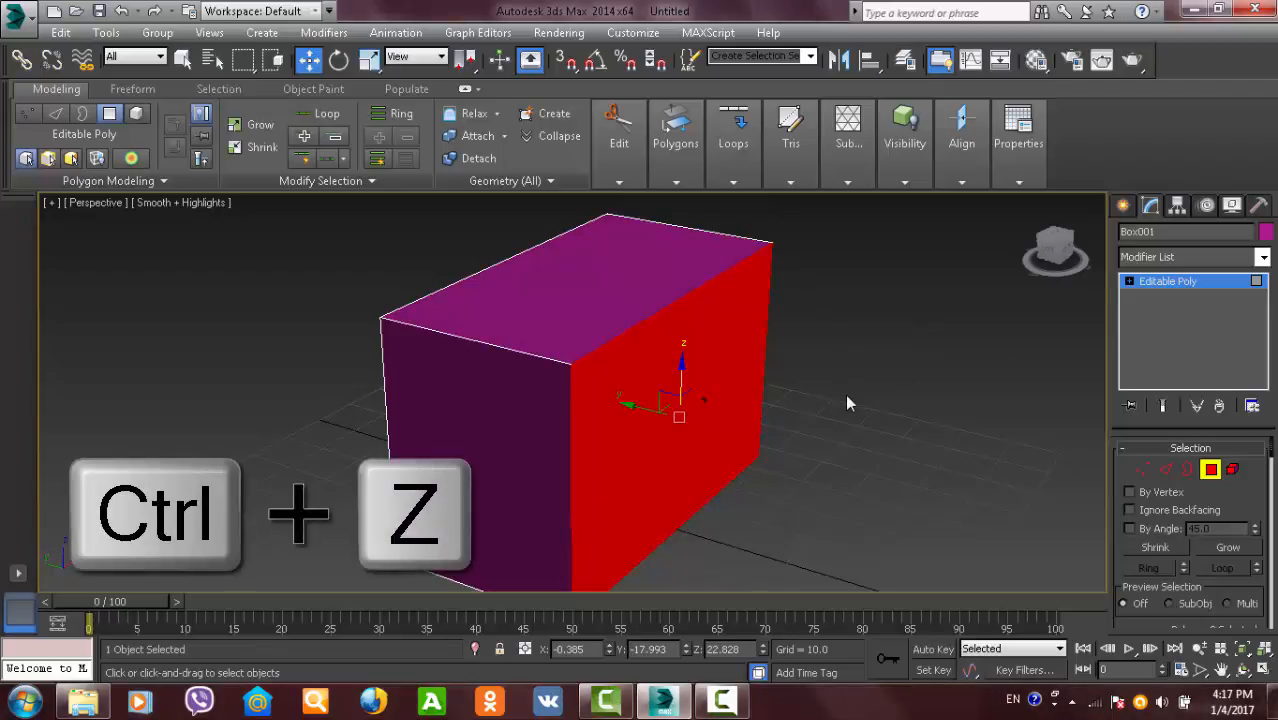
{"action": "key", "text": "ctrl+z"}
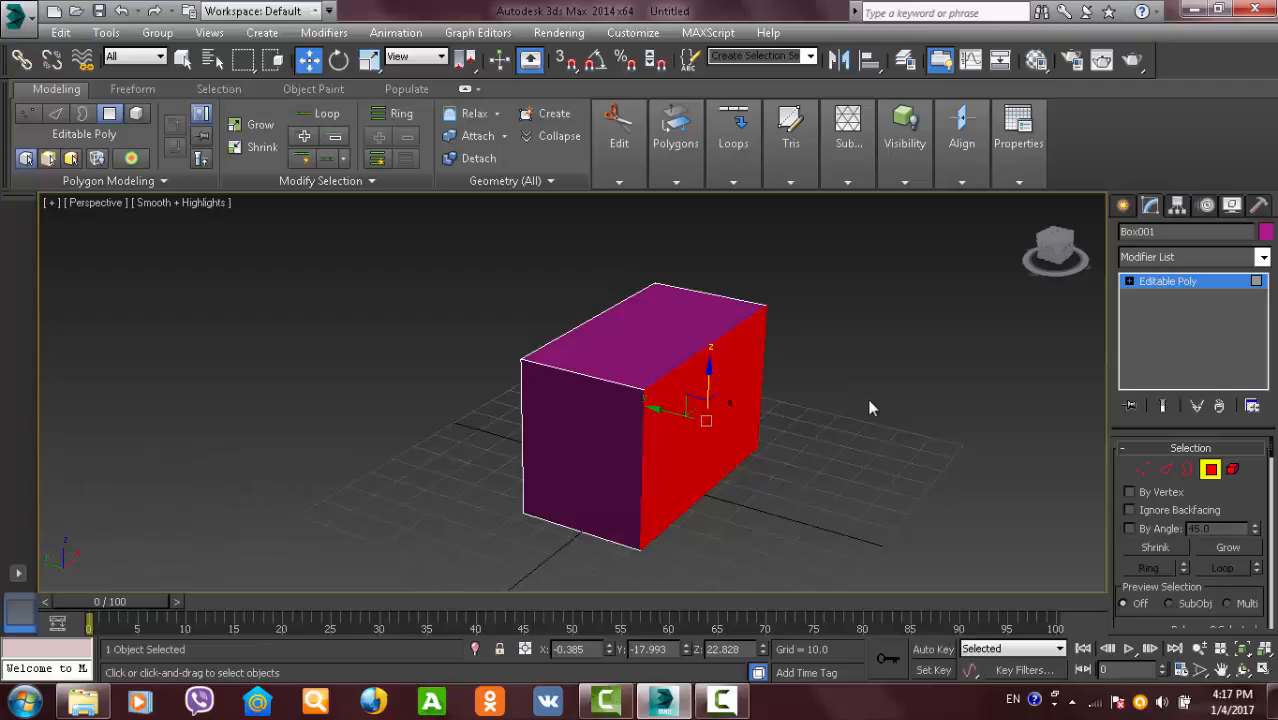
- Try rotating and scaling the selected side face of the box
{"action": "scroll", "coordinate": [838, 409], "scroll_direction": "up", "scroll_amount": 4}
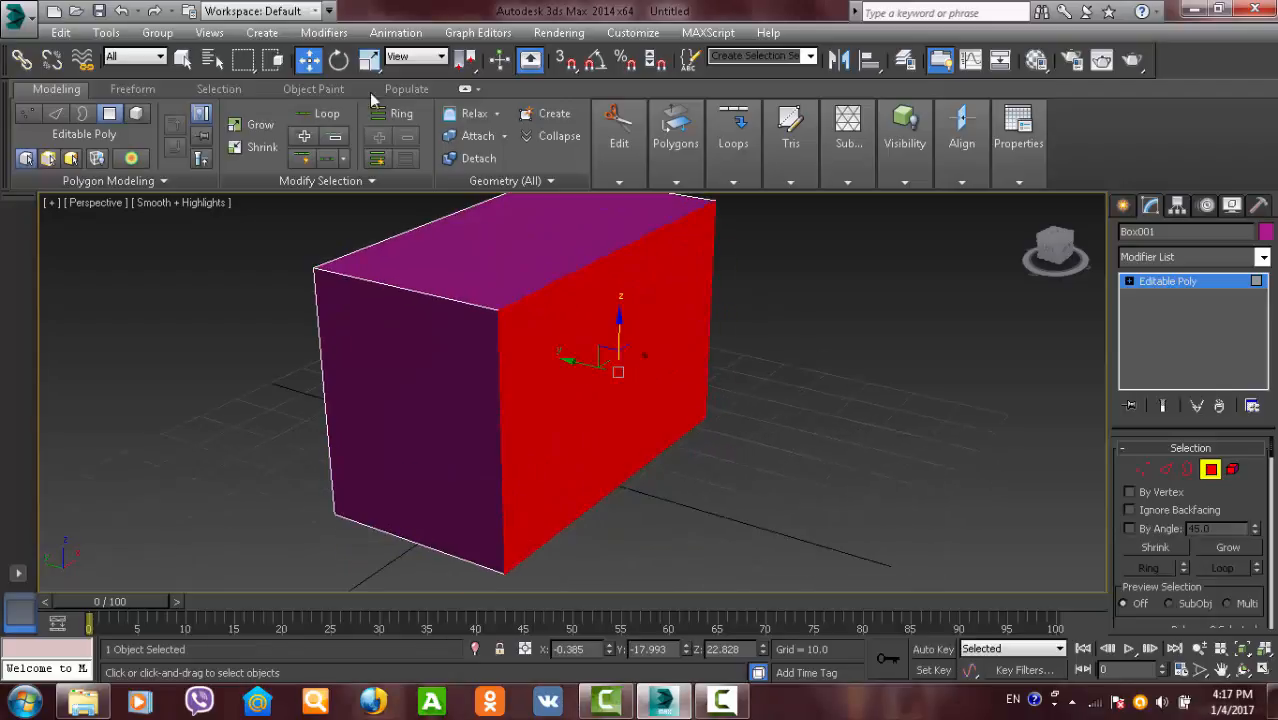
{"action": "middle_click_drag", "start_coordinate": [621, 312], "coordinate": [646, 328]}
{"action": "key", "text": "e"}
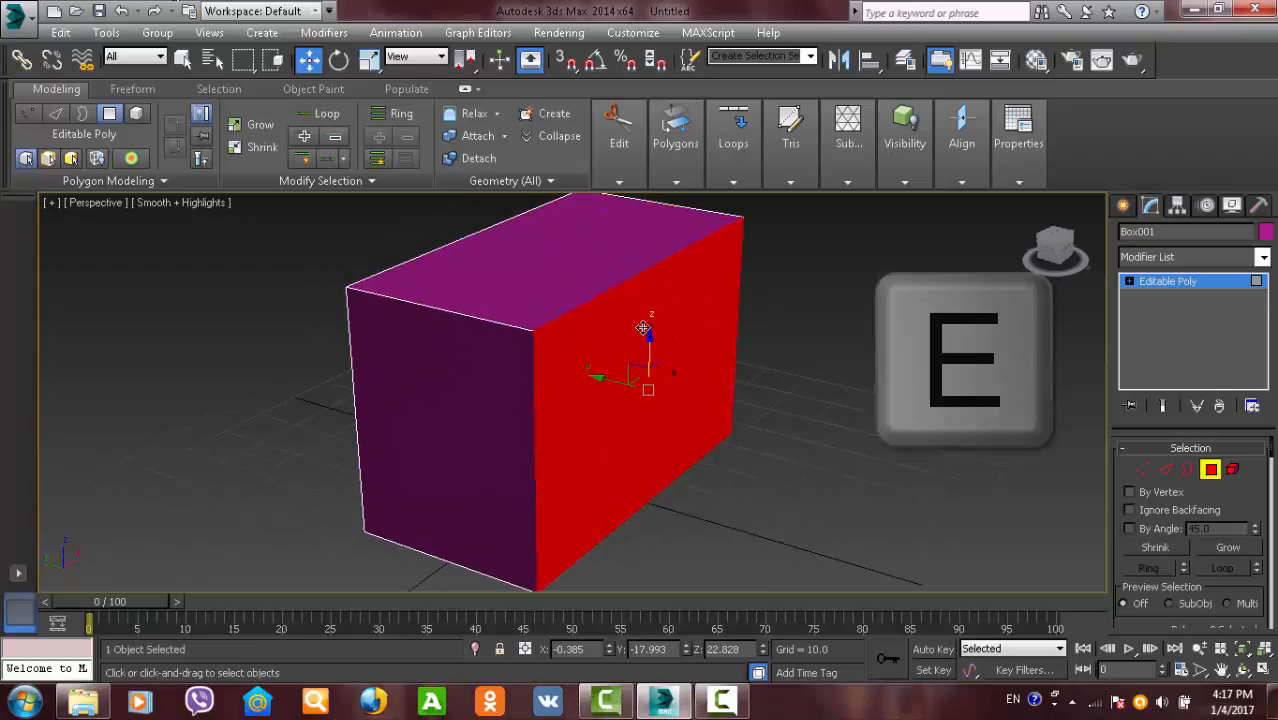
{"action": "left_click_drag", "start_coordinate": [685, 445], "coordinate": [690, 358]}
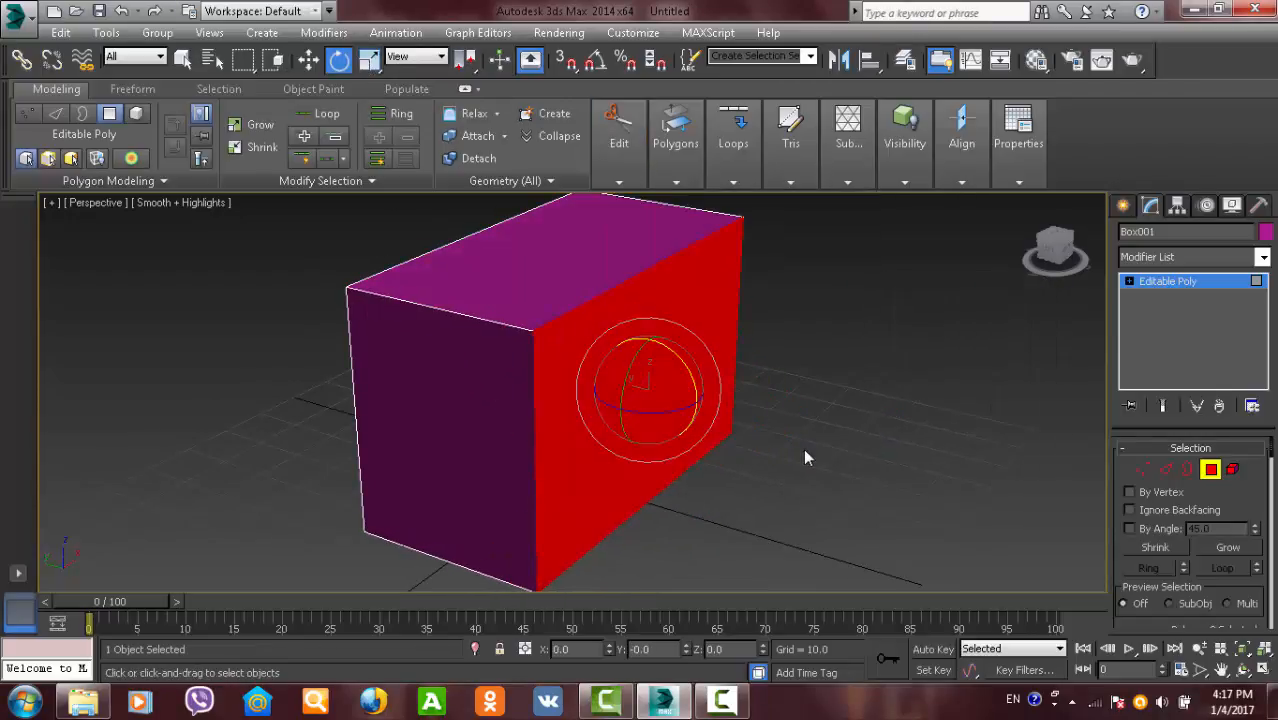
{"action": "key", "text": "r"}
{"action": "left_click_drag", "start_coordinate": [652, 380], "coordinate": [747, 402]}
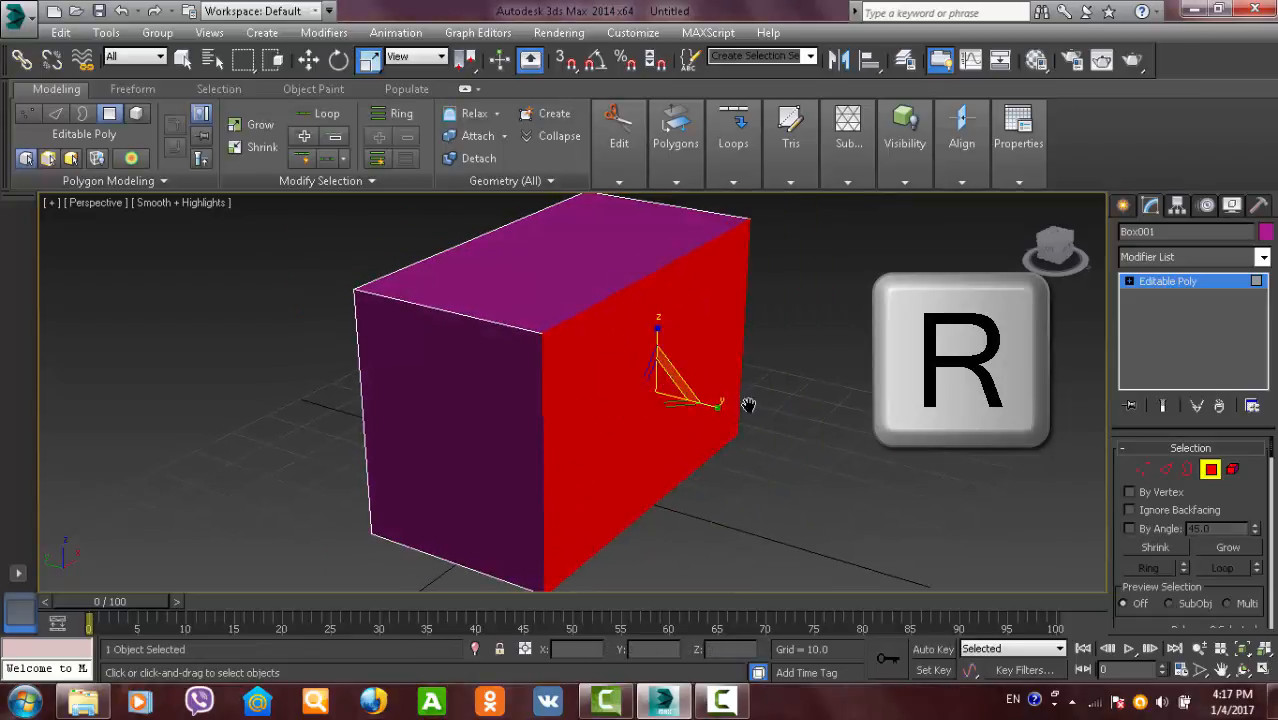
{"action": "scroll", "coordinate": [835, 356], "scroll_direction": "down", "scroll_amount": 3}
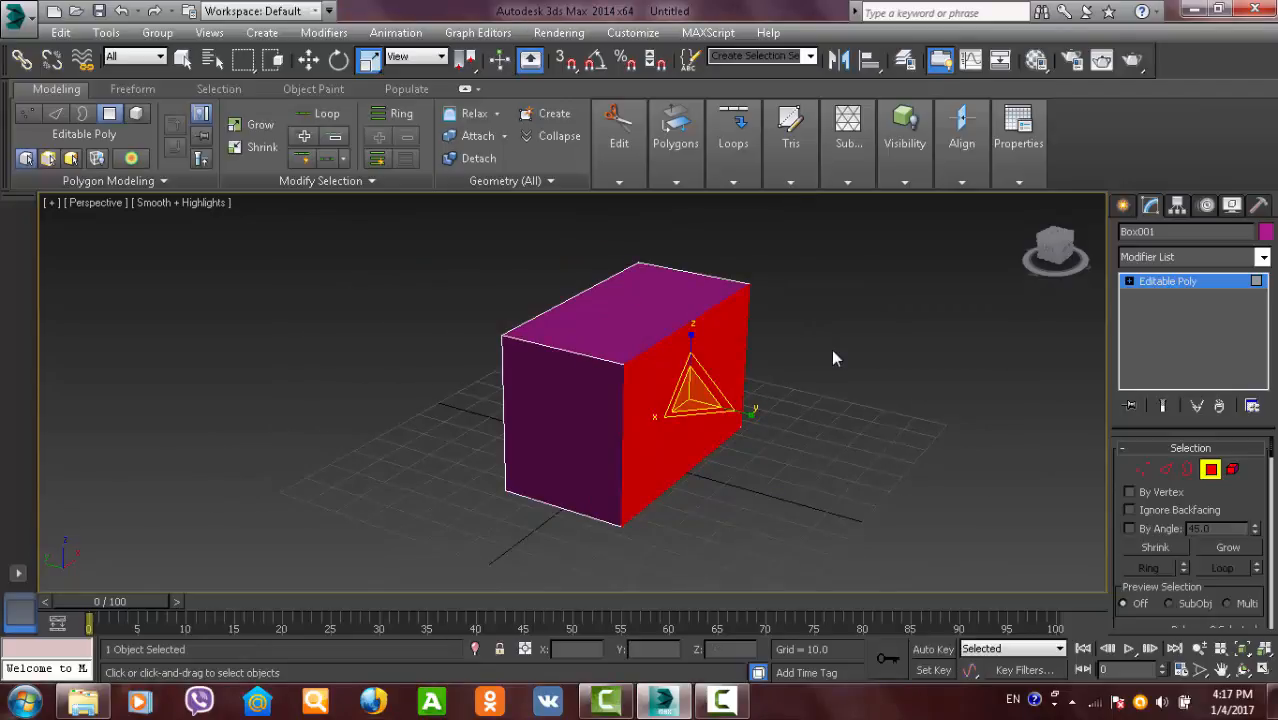
- At vertex level, try moving the box's nearest top corner vertex along the Y axis, and undo the move
{"action": "left_click", "coordinate": [1142, 469]}
{"action": "left_click", "coordinate": [622, 362]}
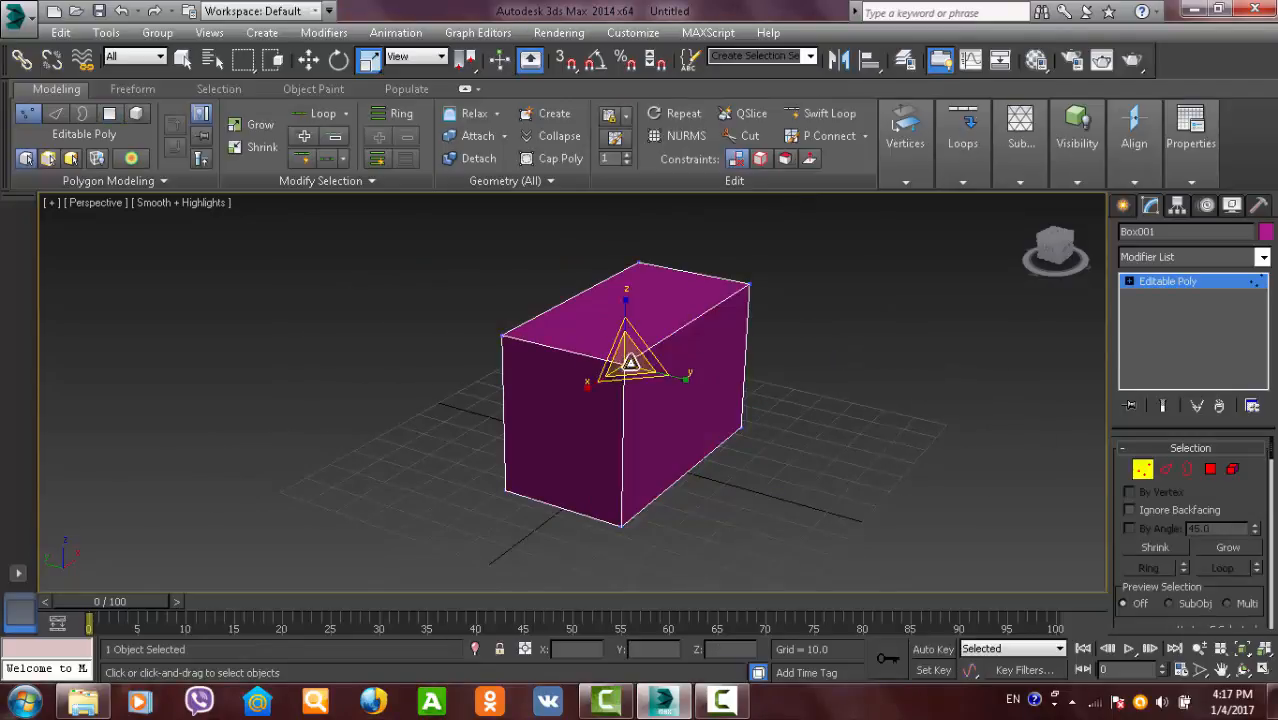
{"action": "key", "text": "w"}
{"action": "middle_click_drag", "start_coordinate": [697, 393], "coordinate": [742, 408], "text": "alt"}
{"action": "left_click_drag", "start_coordinate": [583, 362], "coordinate": [512, 357]}
{"action": "key", "text": "ctrl+z"}
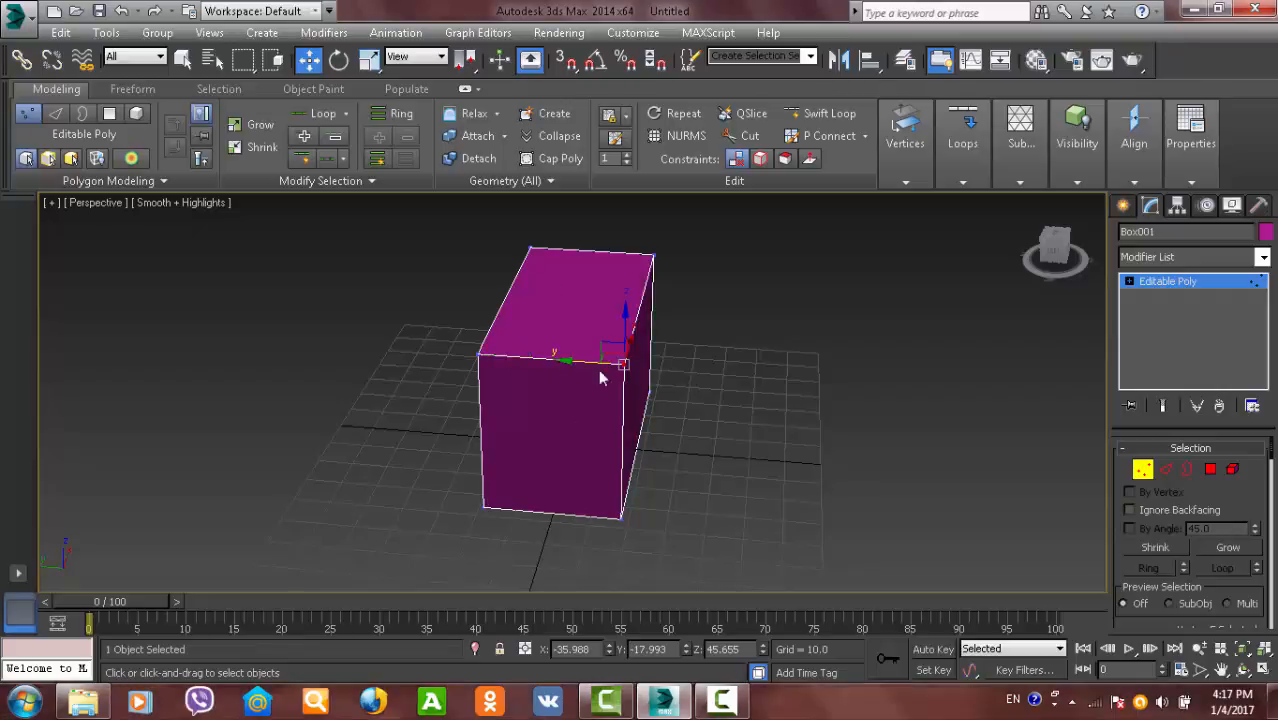
{"action": "middle_click_drag", "start_coordinate": [693, 317], "coordinate": [901, 300], "text": "alt"}
{"action": "left_click", "coordinate": [872, 363]}
{"action": "scroll", "coordinate": [872, 363], "scroll_direction": "up", "scroll_amount": 3}
{"action": "scroll", "coordinate": [920, 294], "scroll_direction": "down", "scroll_amount": 3}
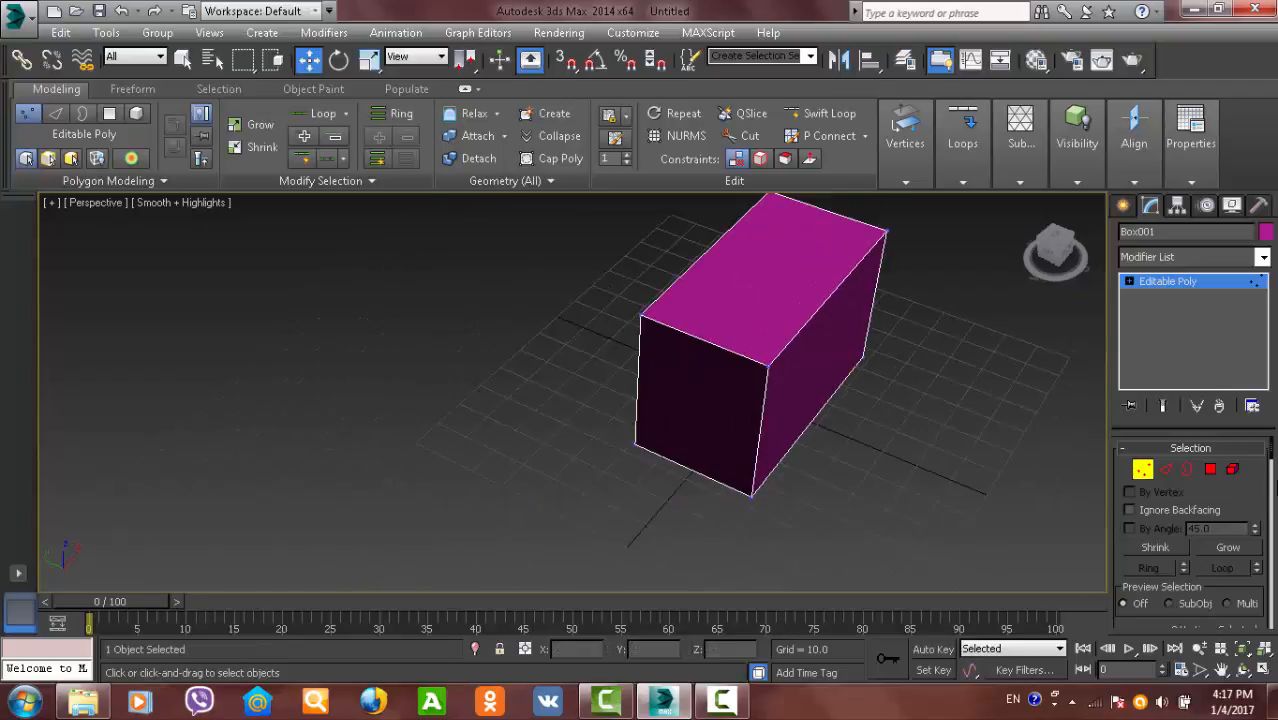
{"action": "left_click", "coordinate": [1209, 470]}
{"action": "middle_click_drag", "start_coordinate": [876, 405], "coordinate": [830, 439]}
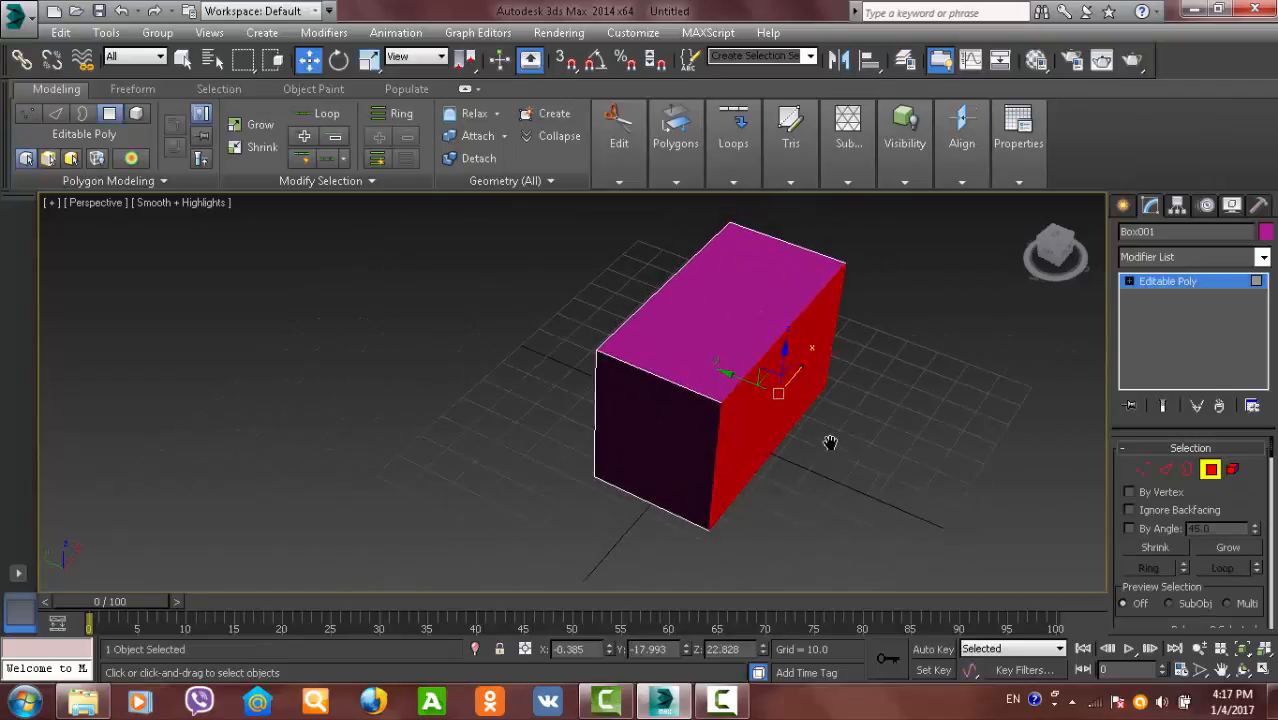
- Switch to edge level and select the box's four long horizontal edges
{"action": "left_click", "coordinate": [1165, 470]}
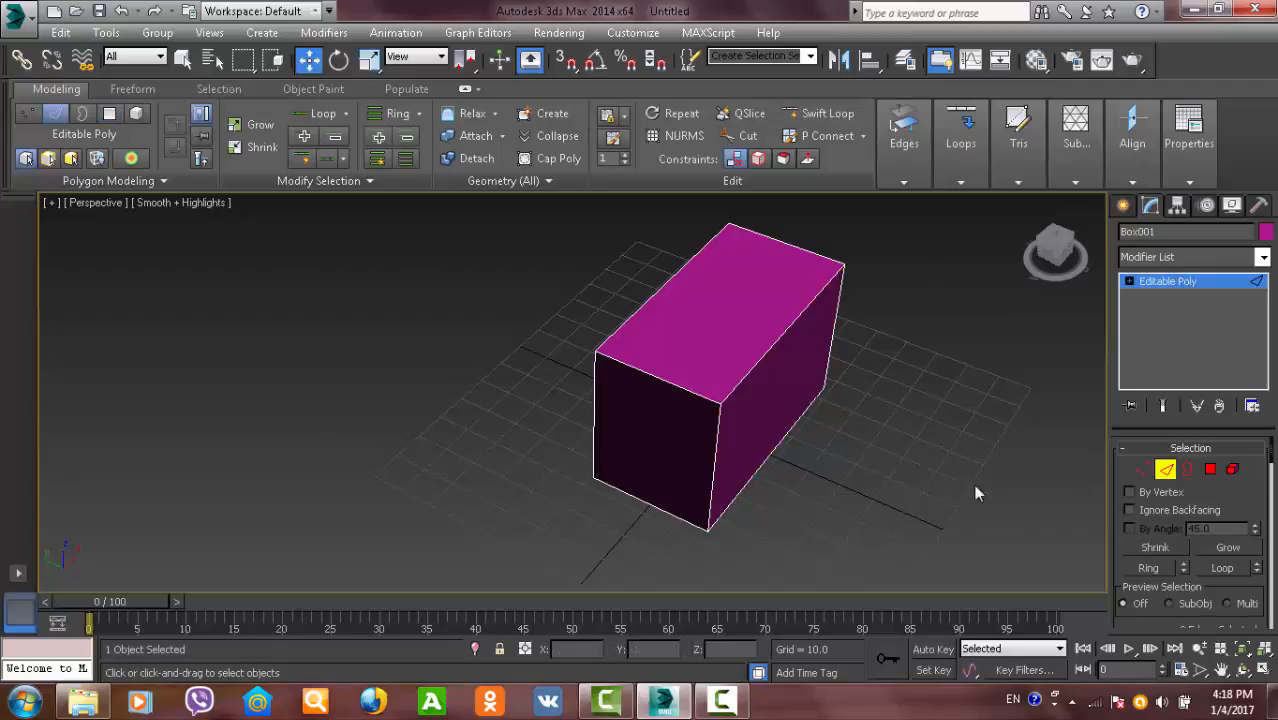
{"action": "middle_click_drag", "start_coordinate": [973, 484], "coordinate": [762, 277], "text": "alt"}
{"action": "left_click_drag", "start_coordinate": [756, 230], "coordinate": [750, 490]}
{"action": "middle_click_drag", "start_coordinate": [722, 384], "coordinate": [799, 326], "text": "alt"}
{"action": "scroll", "coordinate": [896, 277], "scroll_direction": "up", "scroll_amount": 3}
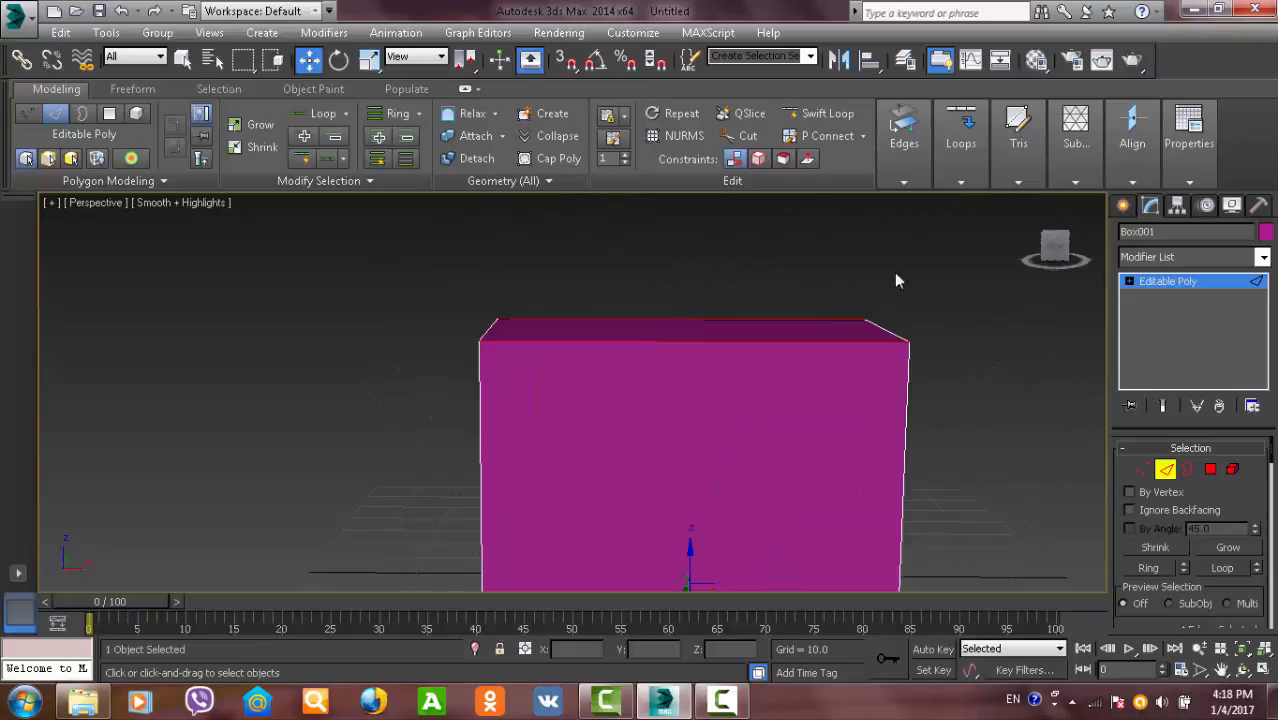
- Start connecting the selected edges with the Connect settings and set the number of segments to 2
{"action": "left_click", "coordinate": [965, 138]}
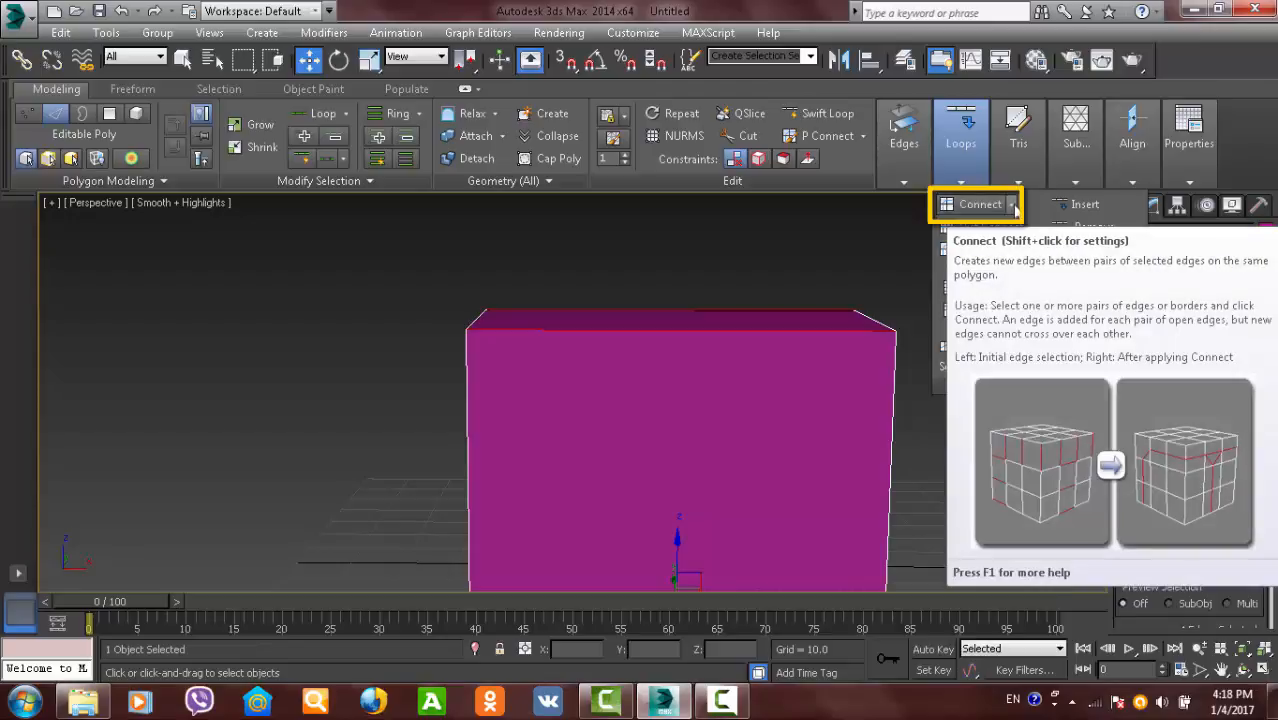
{"action": "left_click", "coordinate": [1012, 206]}
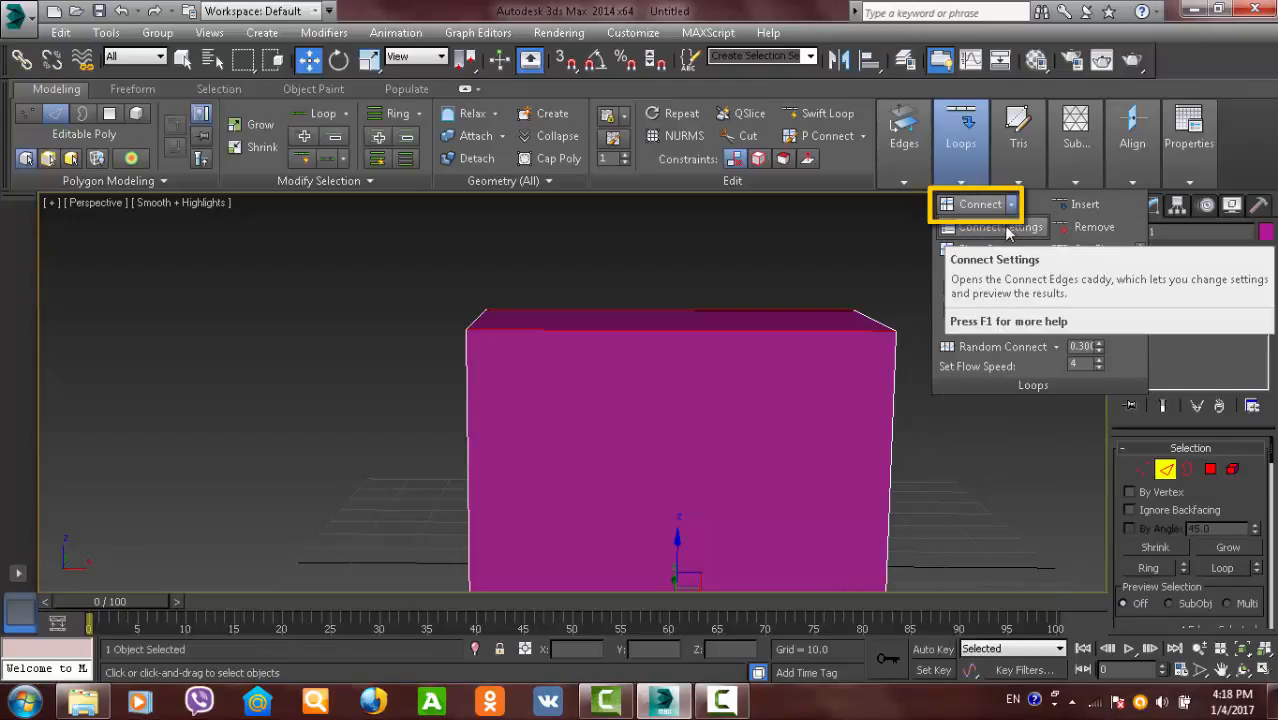
{"action": "left_click", "coordinate": [1000, 229]}
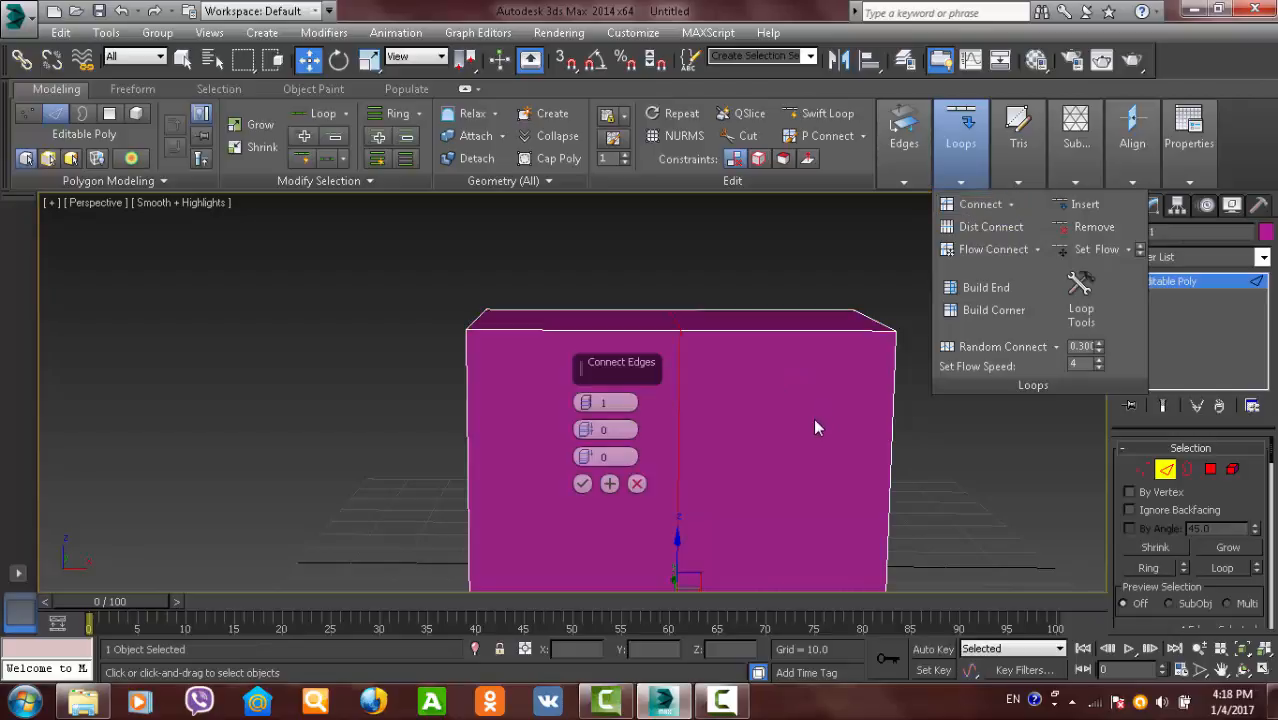
{"action": "scroll", "coordinate": [800, 410], "scroll_direction": "down", "scroll_amount": 6}
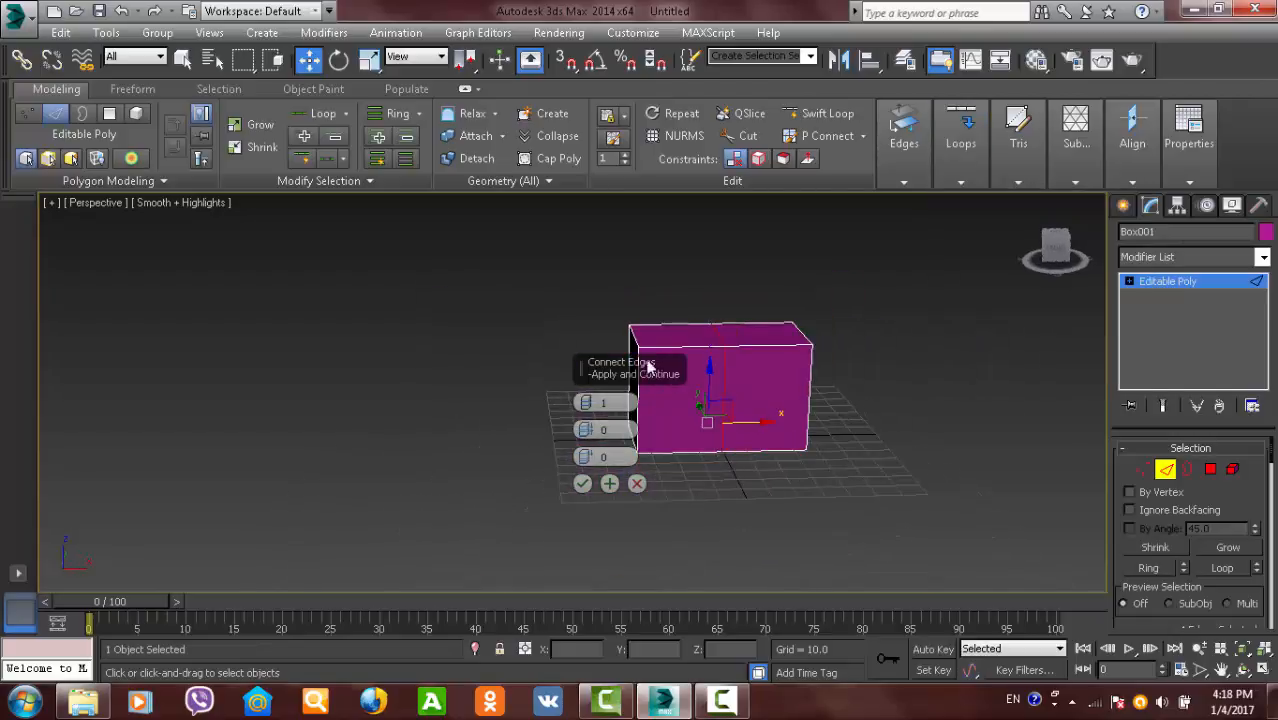
{"action": "middle_click_drag", "start_coordinate": [742, 418], "coordinate": [830, 472]}
{"action": "scroll", "coordinate": [786, 408], "scroll_direction": "up", "scroll_amount": 3}
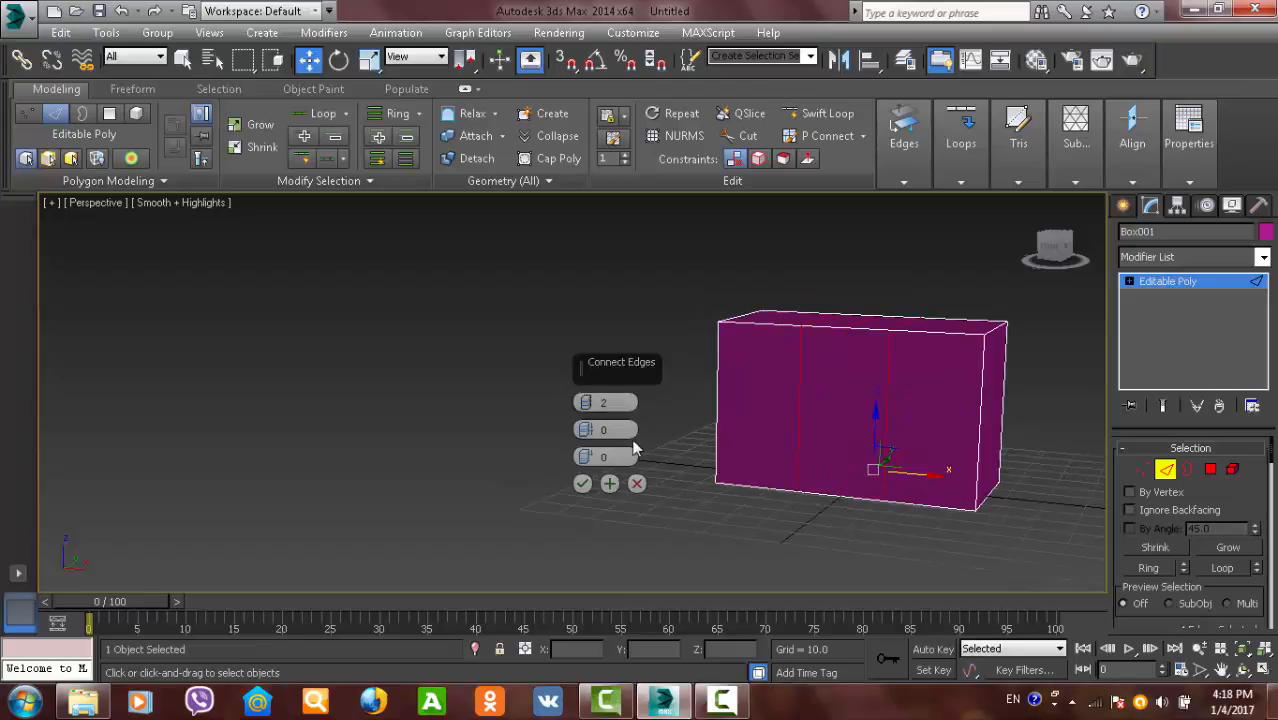
- Set the Connect Edges pinch to 90 with slide 0, and apply the two new edge loops
{"action": "left_click_drag", "start_coordinate": [587, 429], "coordinate": [683, 98]}
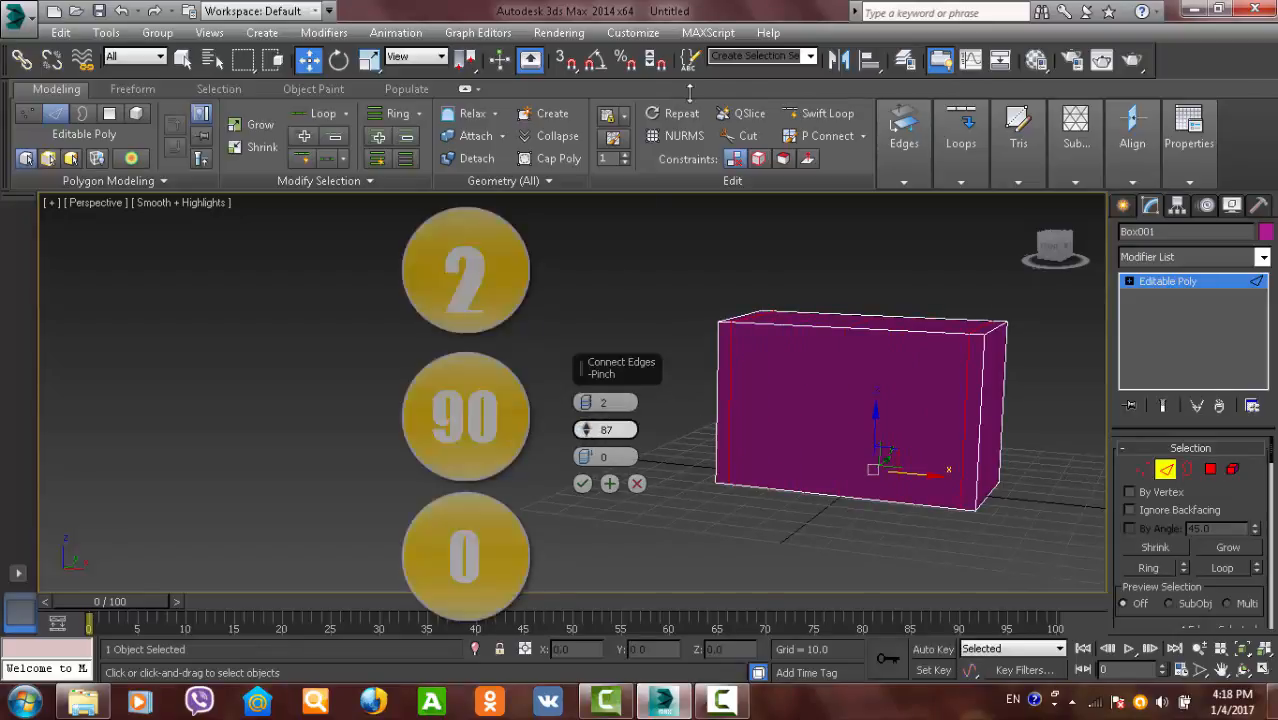
{"action": "scroll", "coordinate": [787, 383], "scroll_direction": "up", "scroll_amount": 5}
{"action": "mouse_move", "coordinate": [811, 394]}
{"action": "middle_mouse_down", "text": "alt"}
{"action": "mouse_move", "coordinate": [852, 402]}
{"action": "mouse_move", "coordinate": [818, 407]}
{"action": "middle_mouse_up", "text": "alt"}
{"action": "scroll", "coordinate": [818, 407], "scroll_direction": "down", "scroll_amount": 3}
{"action": "middle_click_drag", "start_coordinate": [715, 448], "coordinate": [819, 436]}
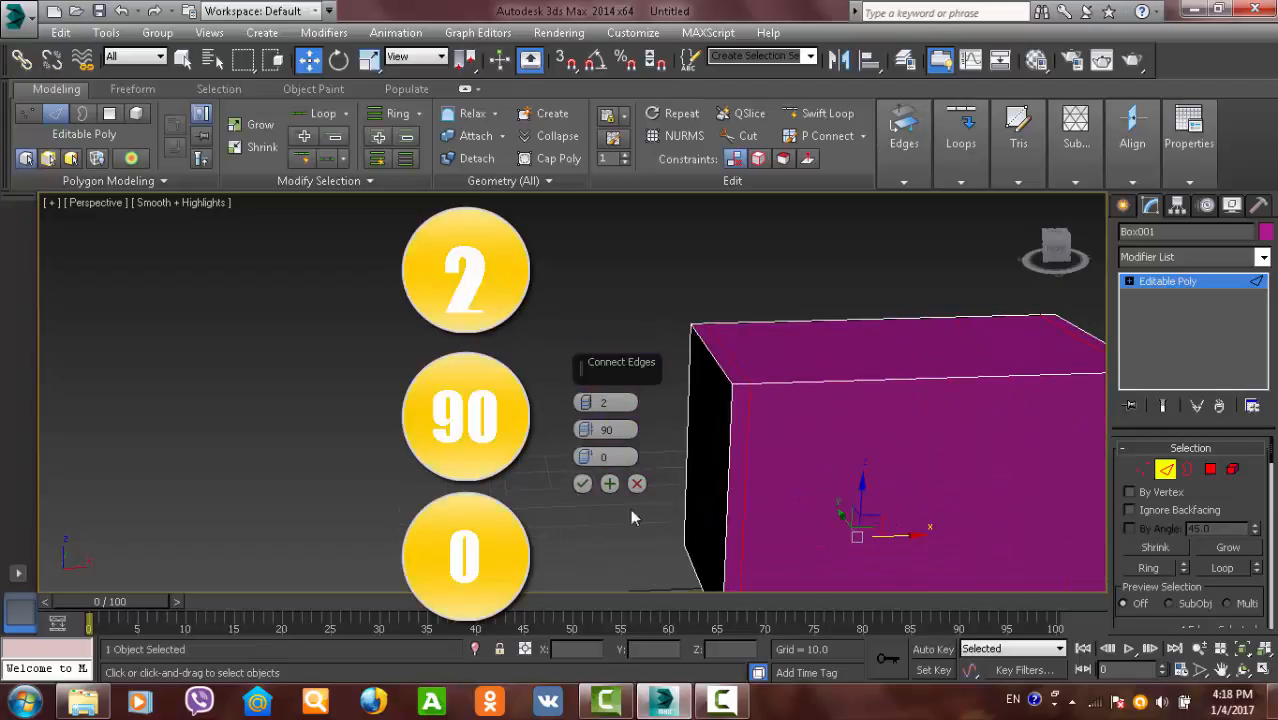
{"action": "left_click", "coordinate": [583, 485]}
{"action": "middle_click_drag", "start_coordinate": [733, 447], "coordinate": [637, 413]}
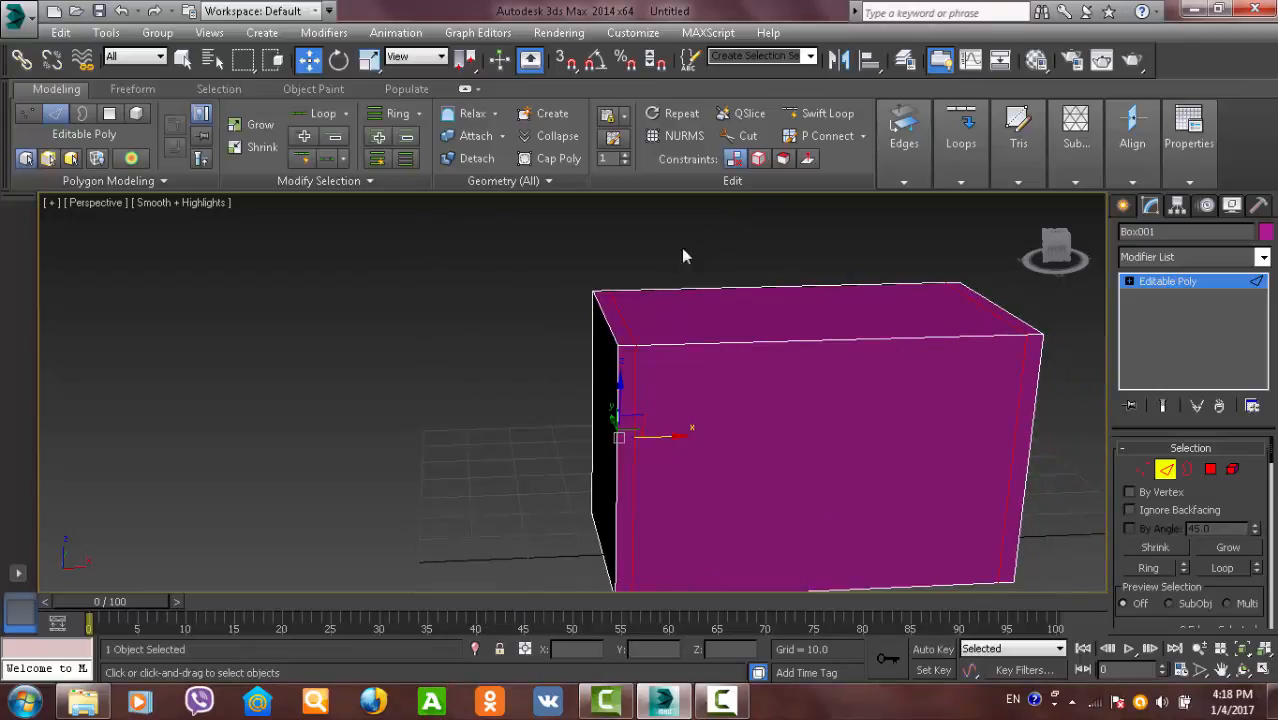
- At polygon level, use Swift Loop to insert a horizontal edge loop just below the box's top edge
{"action": "left_click", "coordinate": [1209, 469]}
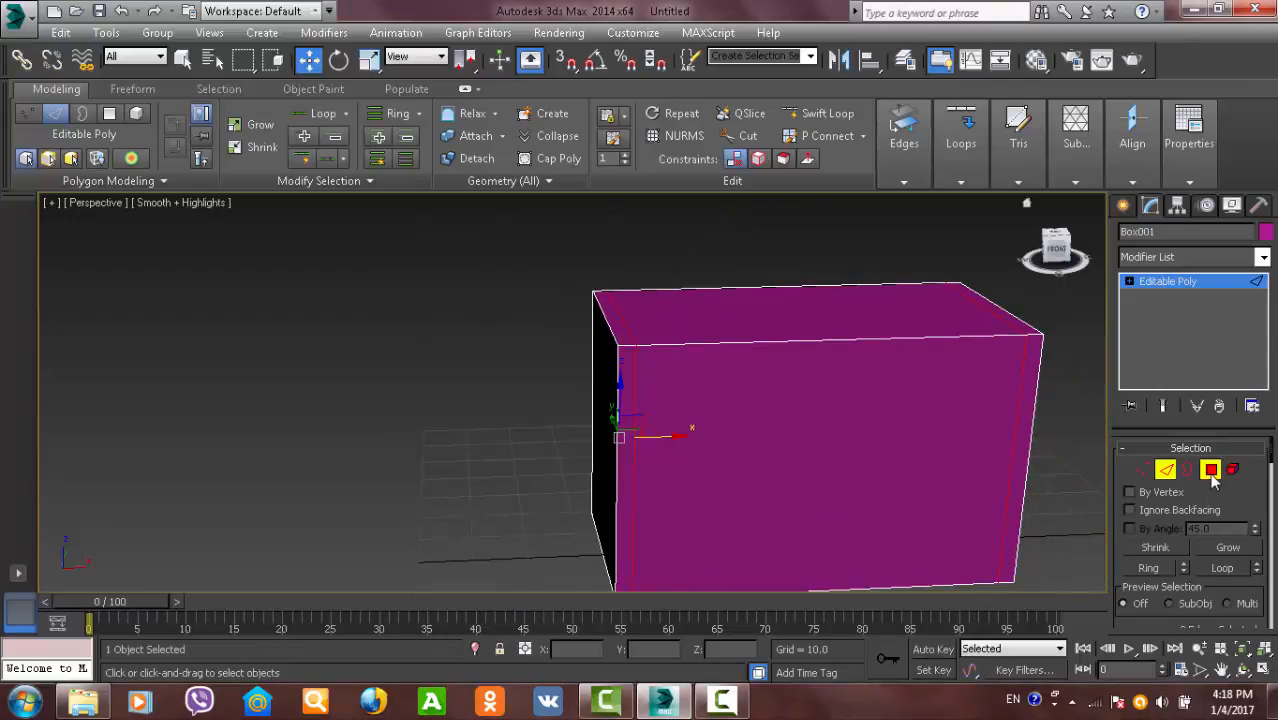
{"action": "mouse_move", "coordinate": [630, 146]}
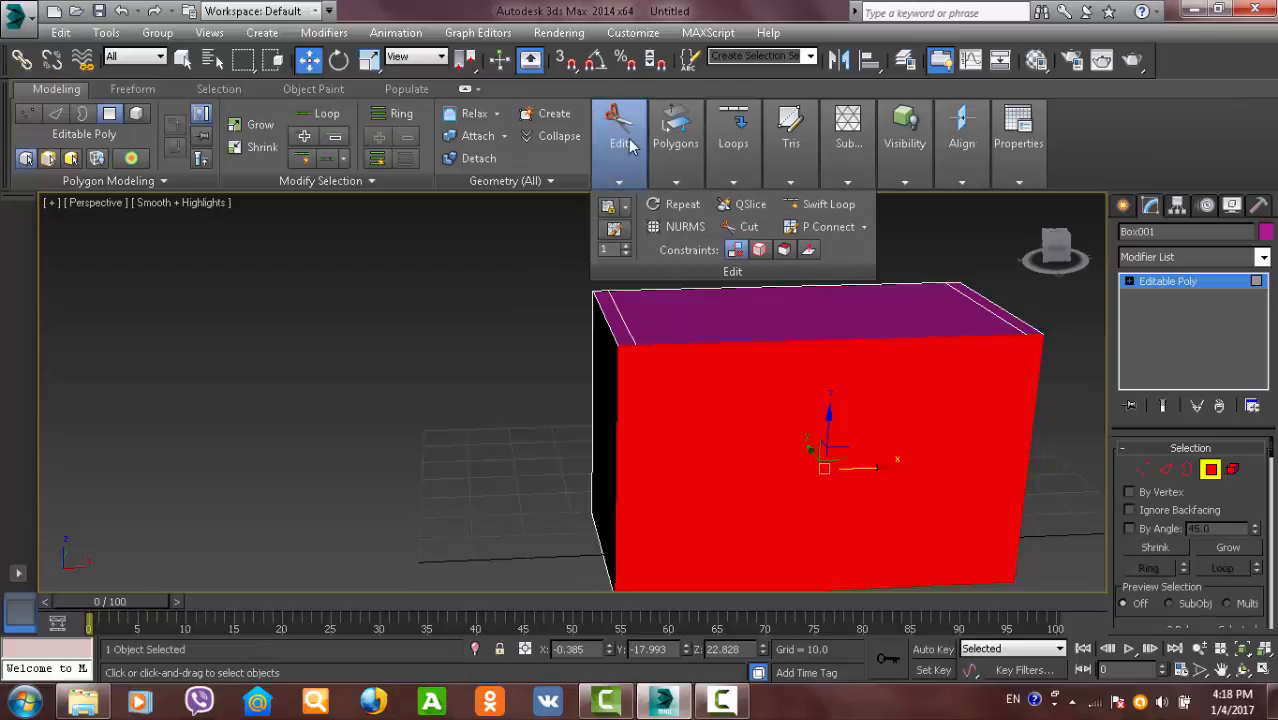
{"action": "left_click", "coordinate": [828, 204]}
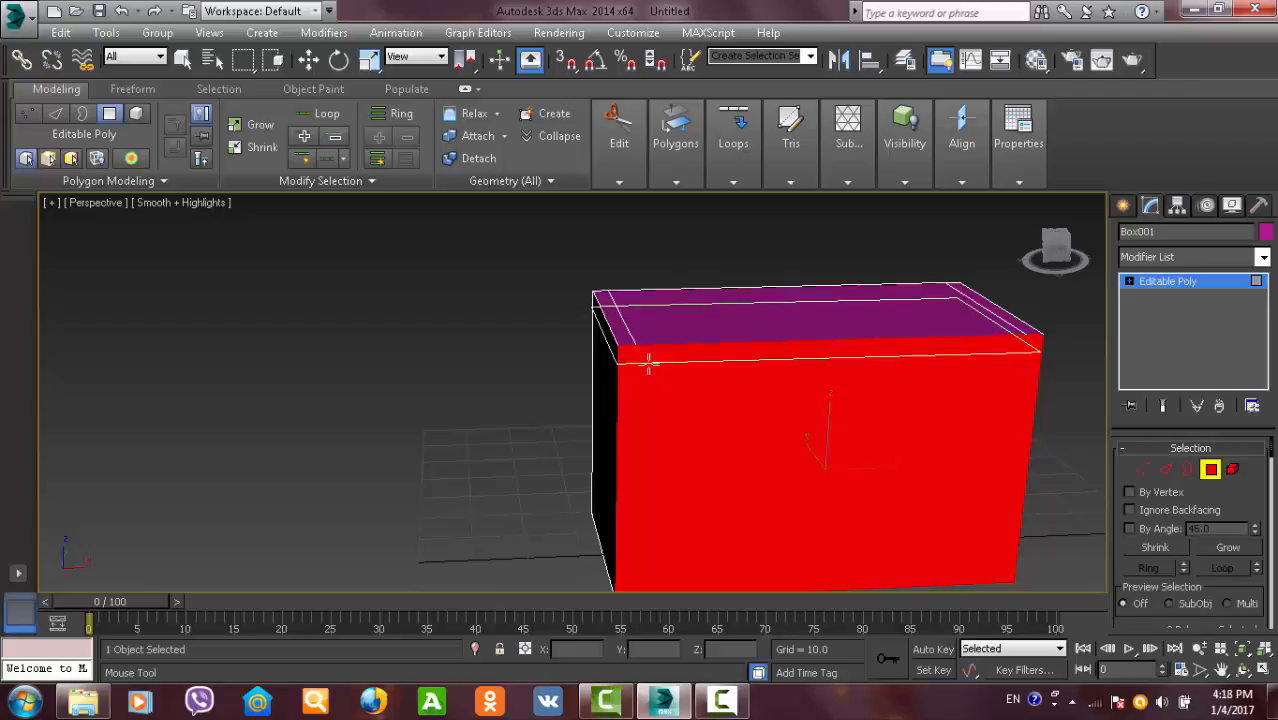
{"action": "scroll", "coordinate": [629, 366], "scroll_direction": "down", "scroll_amount": 5}
{"action": "scroll", "coordinate": [673, 348], "scroll_direction": "up", "scroll_amount": 4}
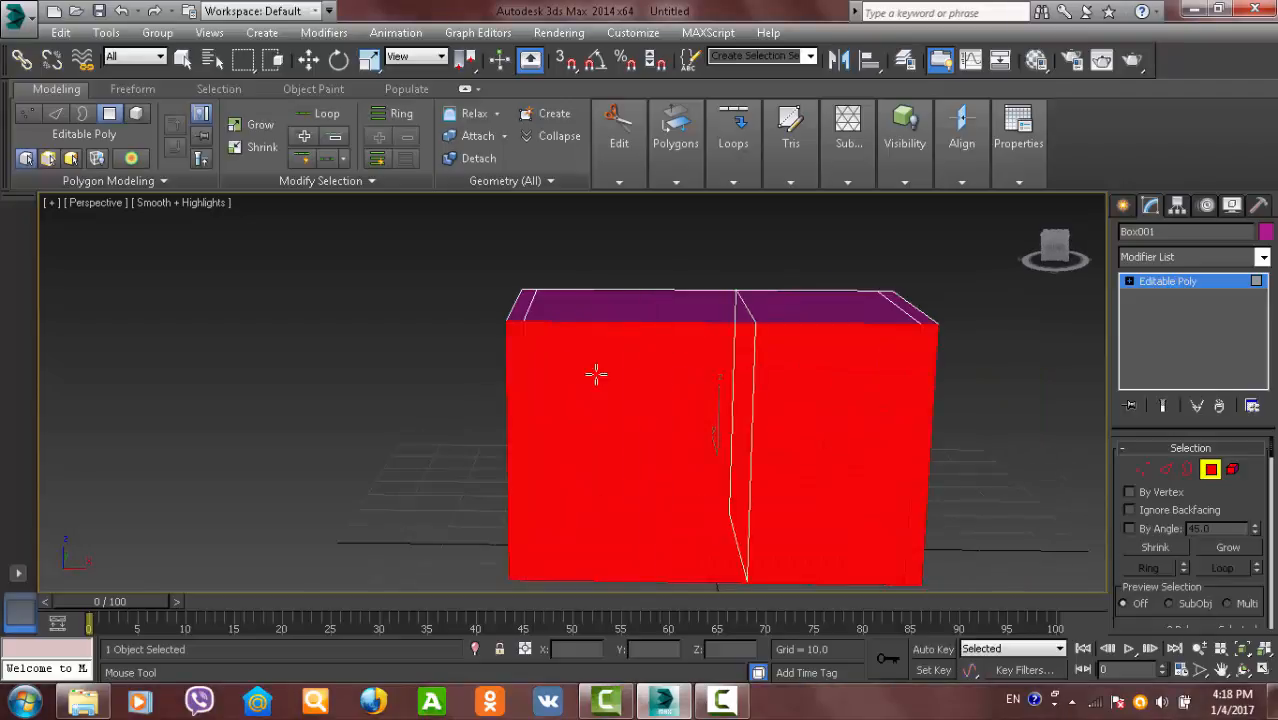
{"action": "scroll", "coordinate": [560, 324], "scroll_direction": "up", "scroll_amount": 3}
{"action": "scroll", "coordinate": [560, 324], "scroll_direction": "up", "scroll_amount": 1}
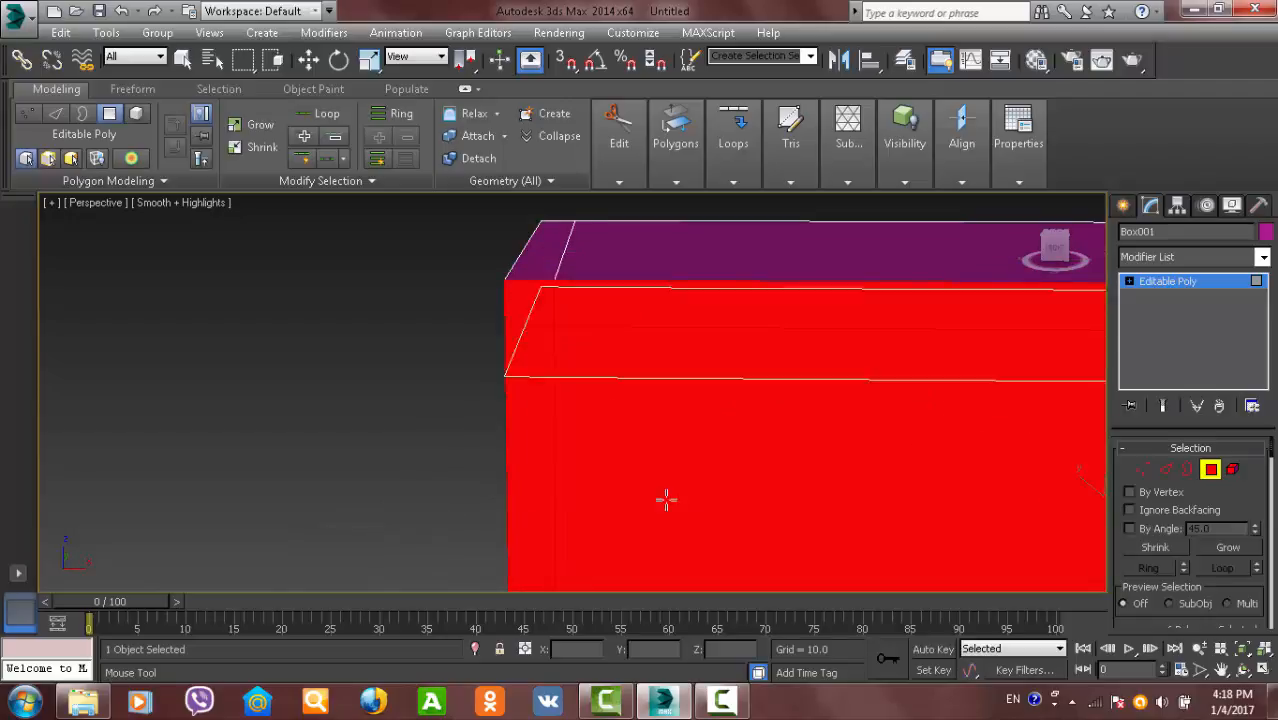
- Insert another horizontal edge loop with Swift Loop just above the box's bottom edge
{"action": "scroll", "coordinate": [672, 502], "scroll_direction": "down", "scroll_amount": 2}
{"action": "middle_click_drag", "start_coordinate": [680, 510], "coordinate": [608, 317]}
{"action": "scroll", "coordinate": [608, 317], "scroll_direction": "down", "scroll_amount": 4}
{"action": "scroll", "coordinate": [546, 380], "scroll_direction": "up", "scroll_amount": 4}
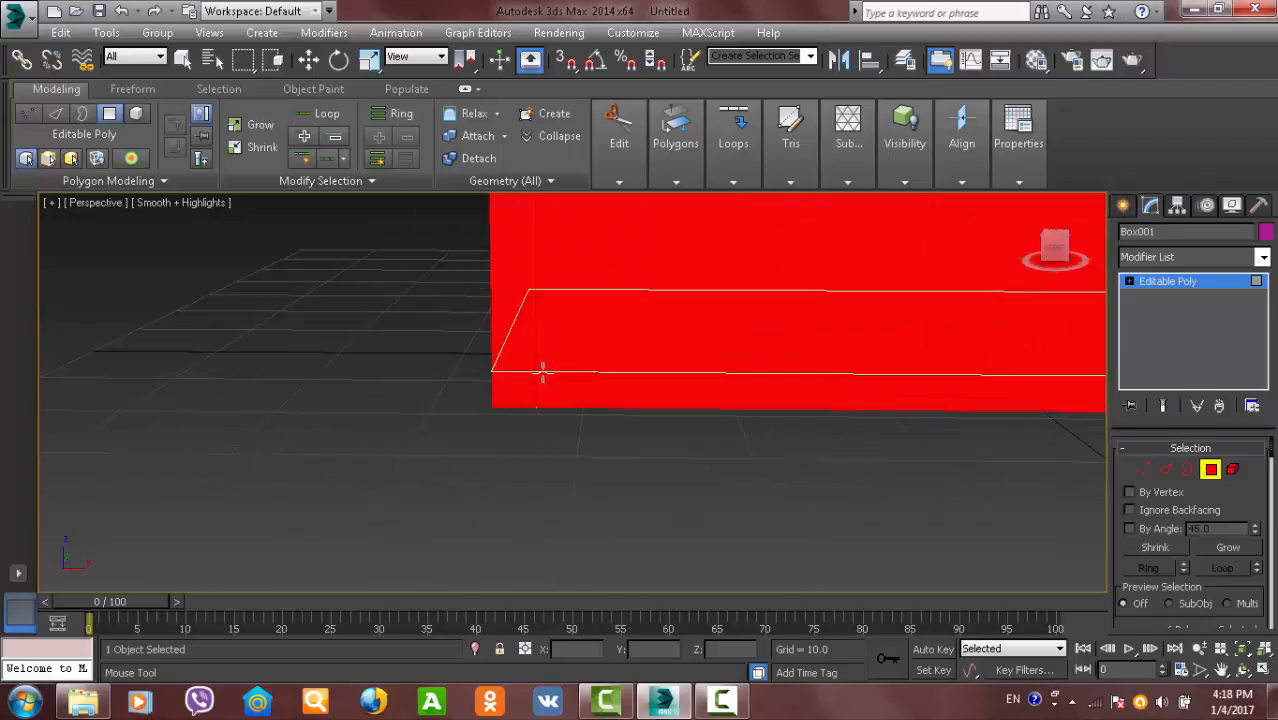
{"action": "middle_click_drag", "start_coordinate": [533, 368], "coordinate": [751, 390]}
{"action": "scroll", "coordinate": [780, 379], "scroll_direction": "down", "scroll_amount": 5}
{"action": "scroll", "coordinate": [745, 303], "scroll_direction": "up", "scroll_amount": 5}
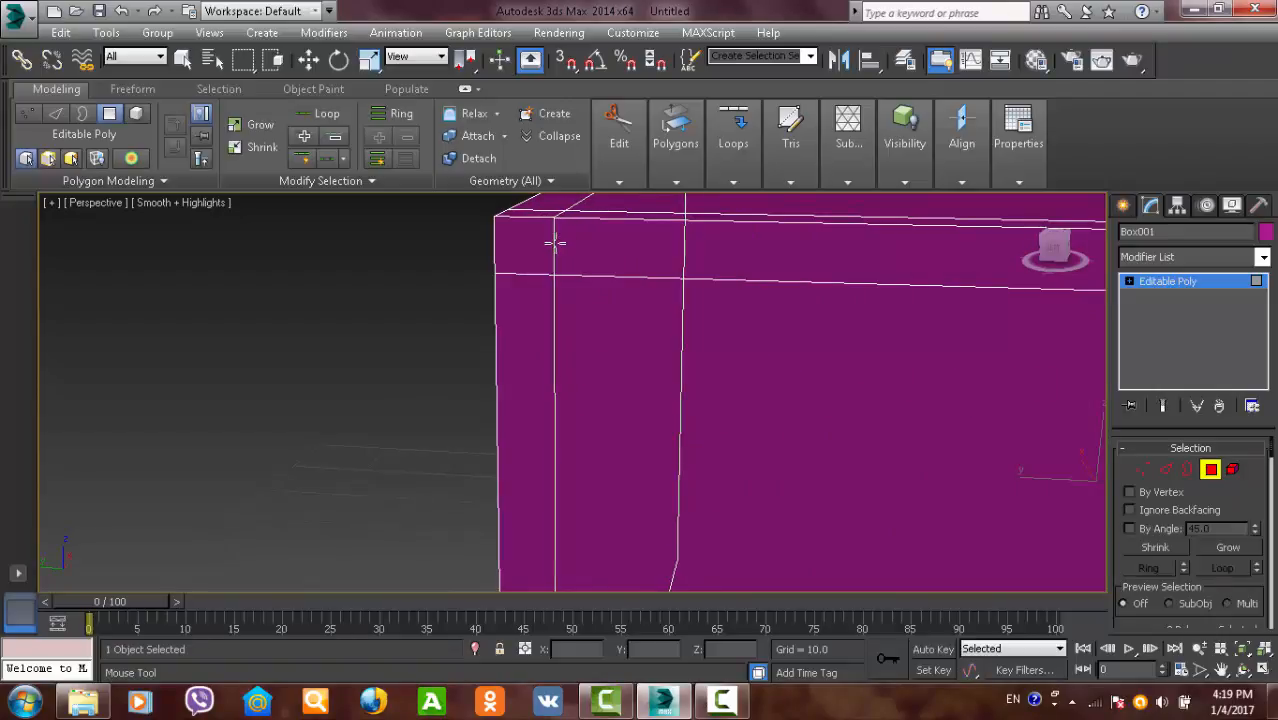
- Insert two vertical Swift Loop edge loops close to both side edges of the box's end face
{"action": "left_click", "coordinate": [554, 242]}
{"action": "middle_click_drag", "start_coordinate": [1007, 325], "coordinate": [690, 337]}
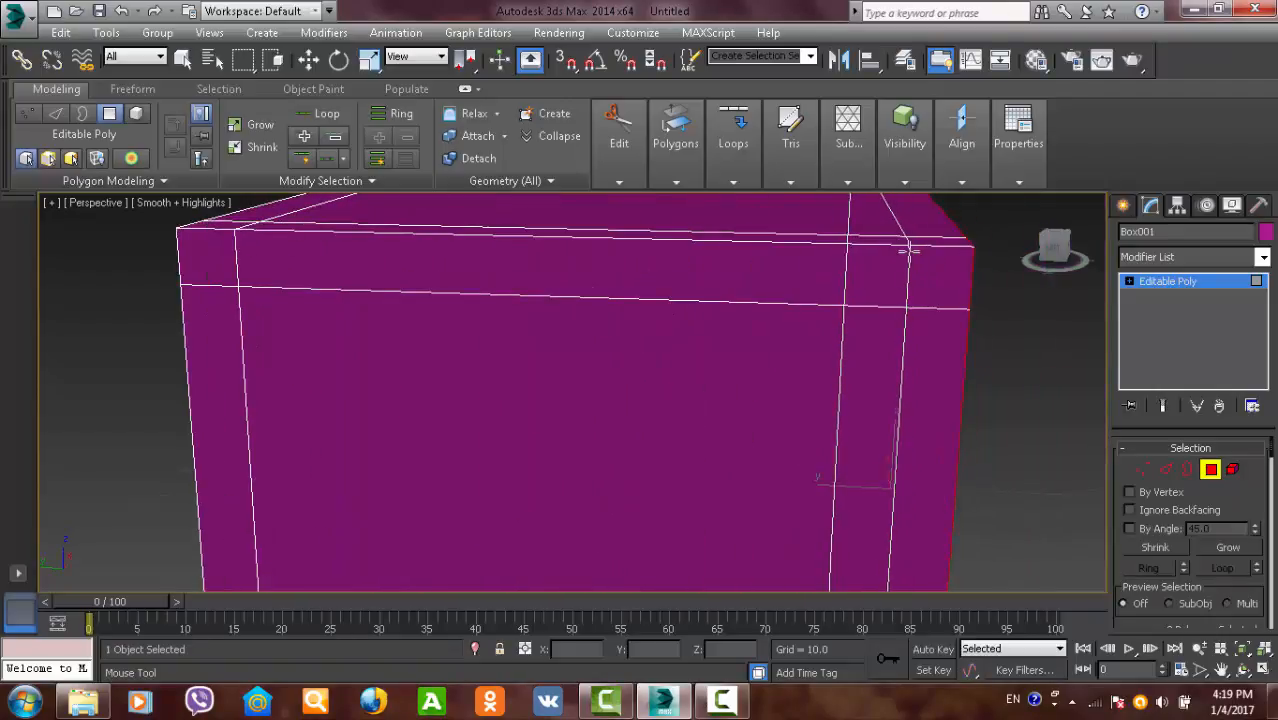
{"action": "left_click", "coordinate": [907, 250]}
{"action": "scroll", "coordinate": [907, 250], "scroll_direction": "down", "scroll_amount": 4}
{"action": "middle_click_drag", "start_coordinate": [907, 252], "coordinate": [736, 339], "text": "alt"}
- Finish Swift Loop and select the large centre polygons on one long side and the adjoining end of the box
{"action": "key", "text": "w"}
{"action": "left_click", "coordinate": [649, 355]}
{"action": "left_click", "coordinate": [565, 354], "text": "ctrl"}
{"action": "middle_click_drag", "start_coordinate": [565, 354], "coordinate": [695, 371], "text": "alt"}
{"action": "left_click", "coordinate": [471, 374], "text": "ctrl"}
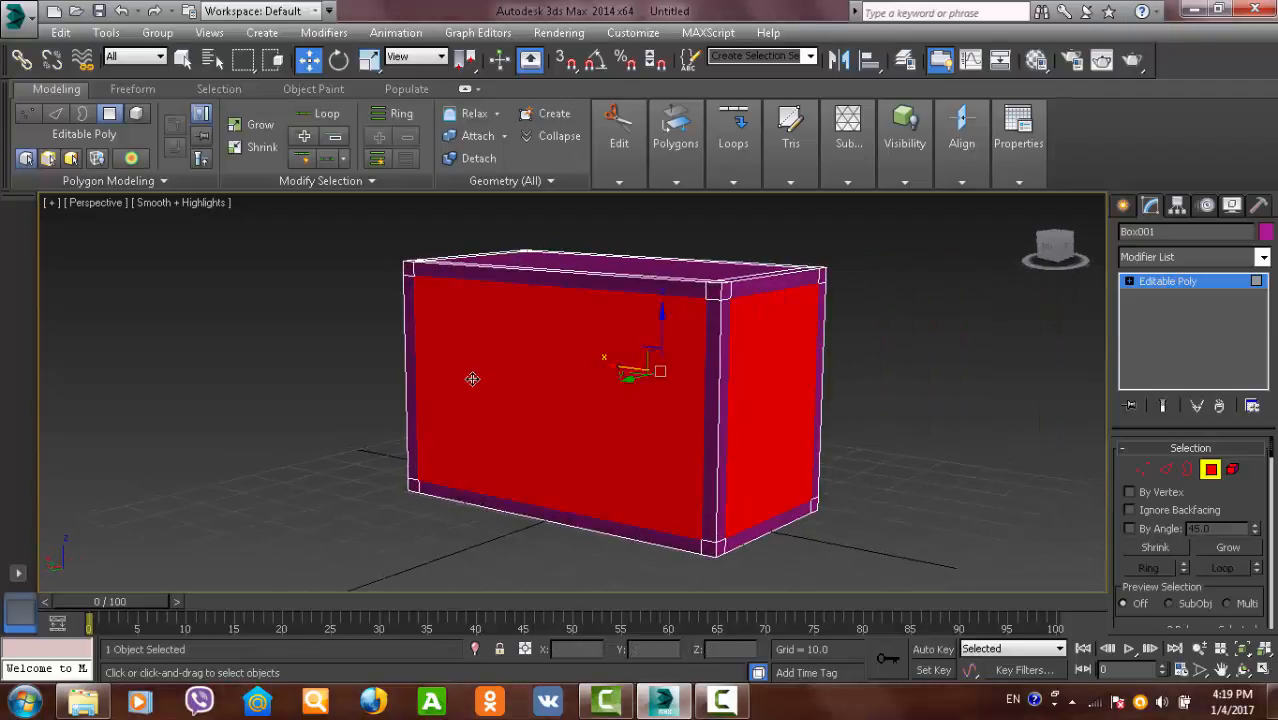
{"action": "middle_click_drag", "start_coordinate": [471, 374], "coordinate": [798, 348], "text": "alt"}
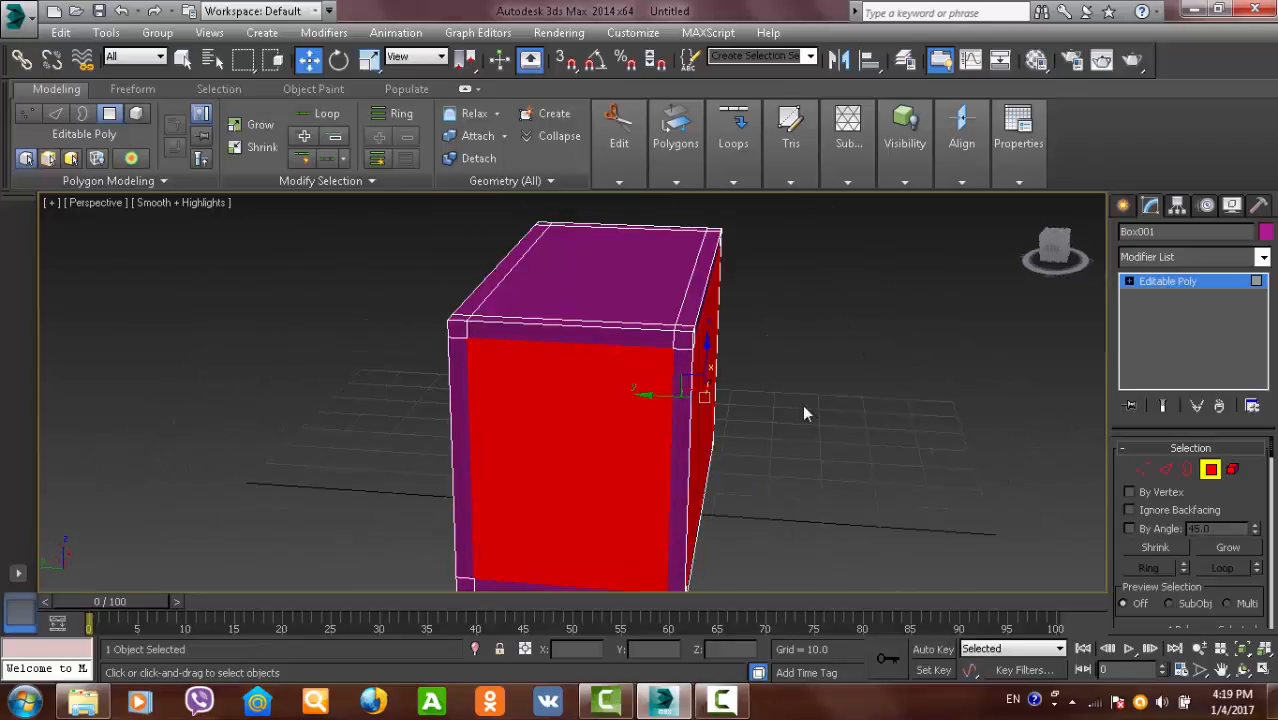
{"action": "left_click", "coordinate": [706, 430], "text": "ctrl"}
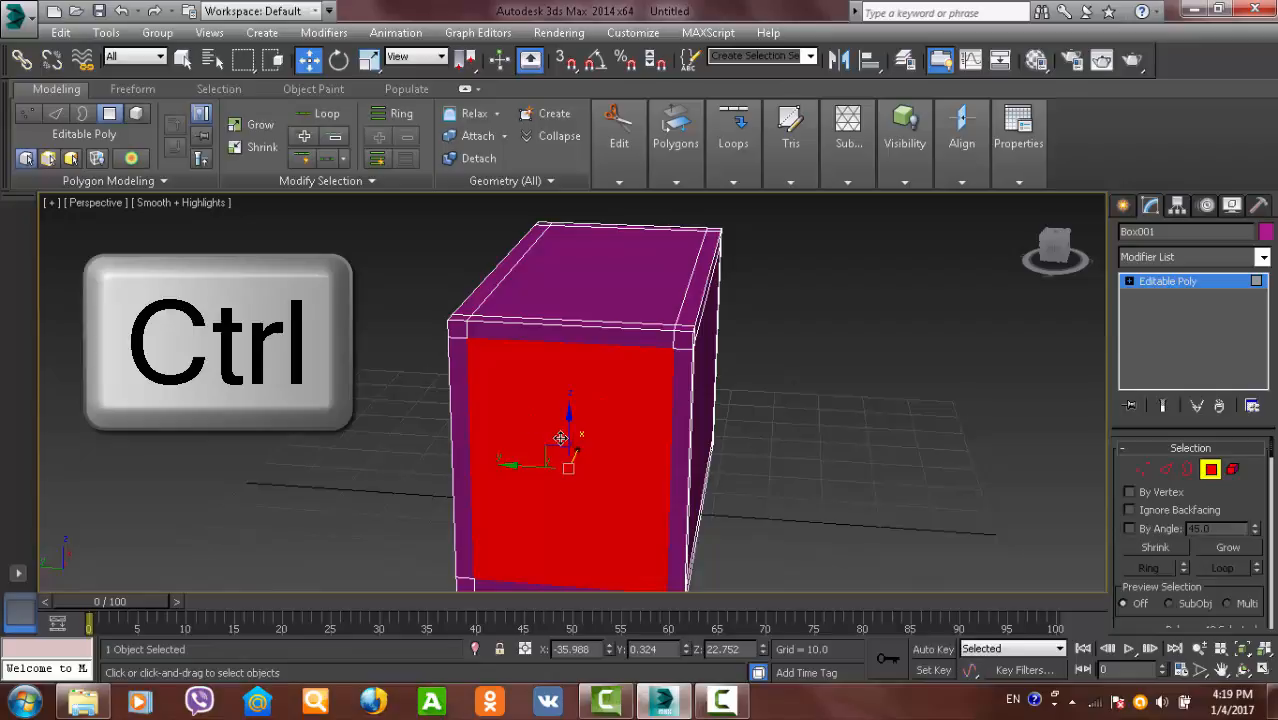
- Add the remaining large centre polygons to the selection so that every face of the box is included
{"action": "middle_click_drag", "start_coordinate": [561, 438], "coordinate": [680, 403], "text": "alt"}
{"action": "left_click", "coordinate": [400, 420], "text": "ctrl"}
{"action": "middle_click_drag", "start_coordinate": [402, 409], "coordinate": [553, 245], "text": "alt"}
{"action": "left_click", "coordinate": [492, 430], "text": "ctrl"}
{"action": "left_click", "coordinate": [515, 397], "text": "ctrl"}
{"action": "left_click", "coordinate": [553, 471], "text": "ctrl"}
{"action": "middle_click_drag", "start_coordinate": [553, 471], "coordinate": [611, 402], "text": "alt"}
{"action": "scroll", "coordinate": [636, 374], "scroll_direction": "up", "scroll_amount": 5}
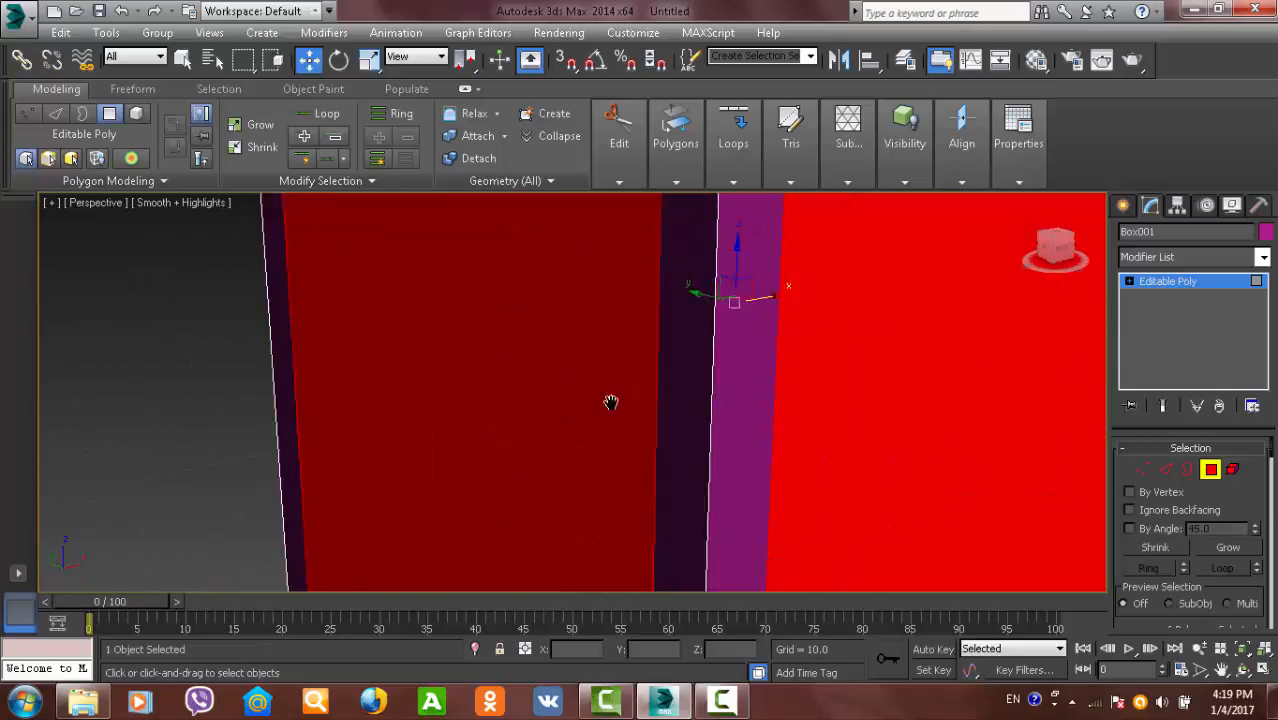
{"action": "scroll", "coordinate": [611, 402], "scroll_direction": "down", "scroll_amount": 5}
{"action": "middle_click_drag", "start_coordinate": [722, 362], "coordinate": [930, 360], "text": "alt"}
- Extrude the selected centre polygons slightly inward so the narrow border strips form a raised frame around the box
{"action": "mouse_move", "coordinate": [703, 118]}
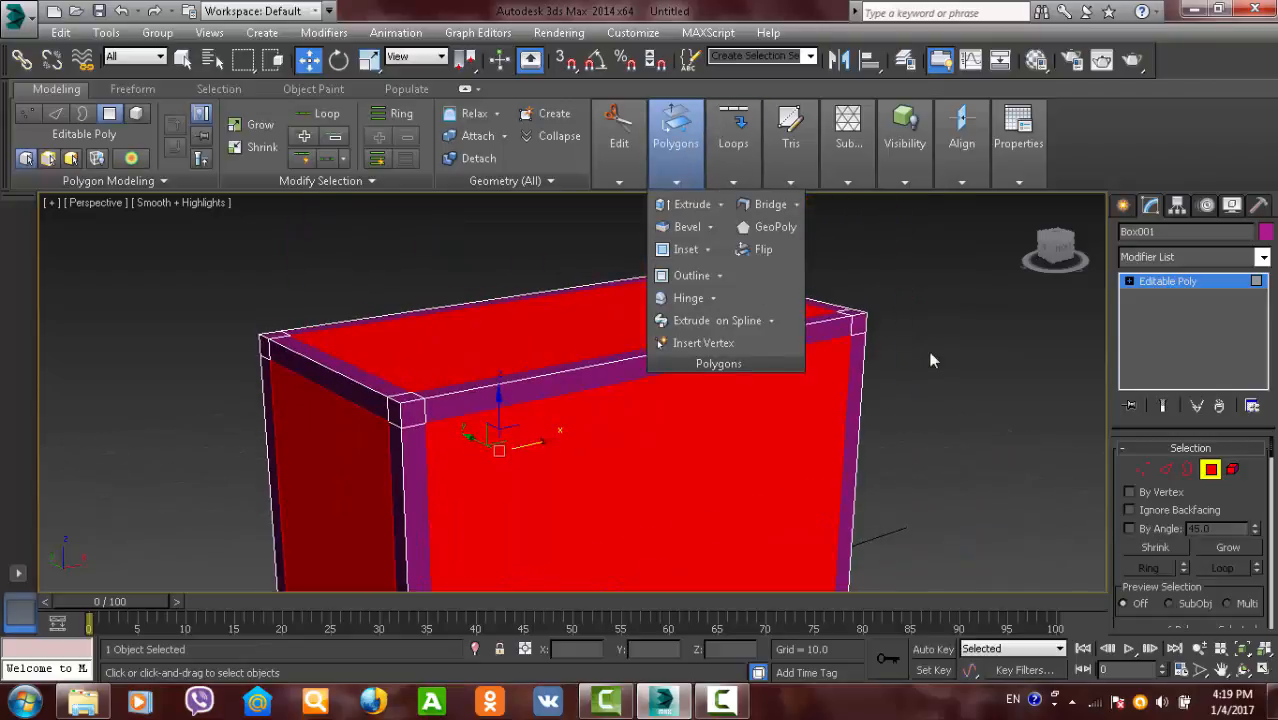
{"action": "right_click", "coordinate": [917, 347]}
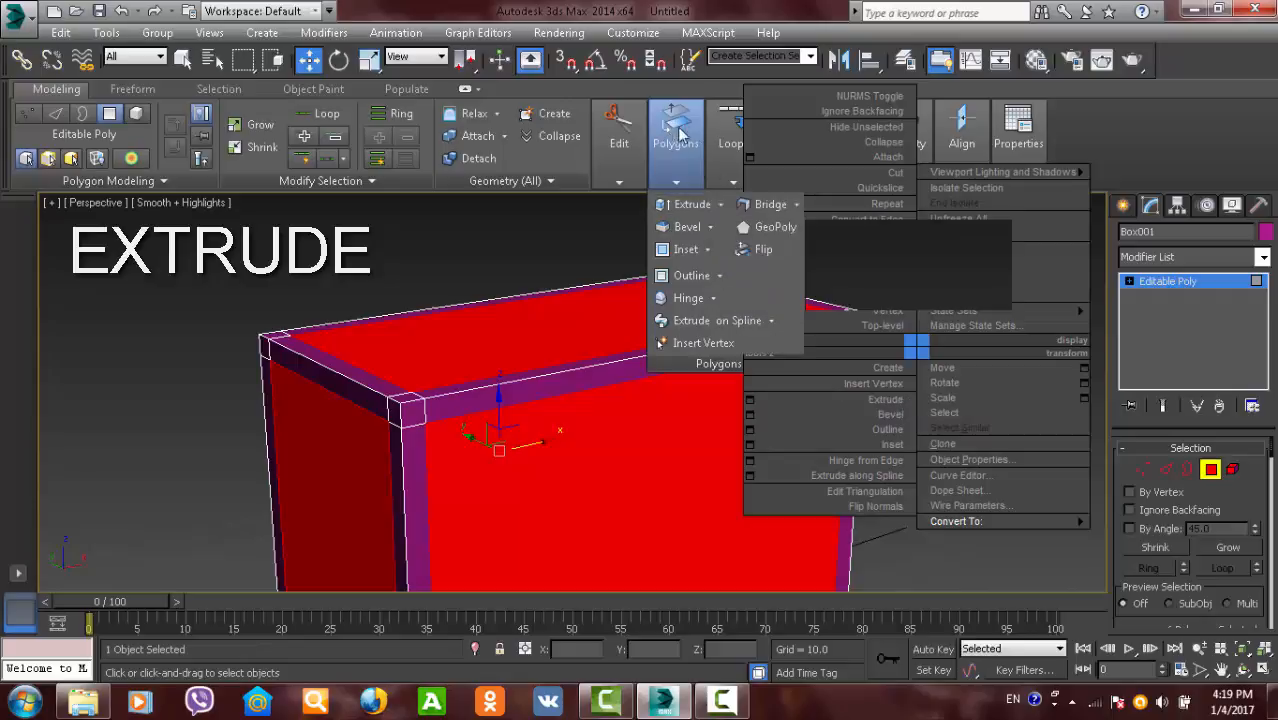
{"action": "middle_click_drag", "start_coordinate": [524, 366], "coordinate": [480, 342]}
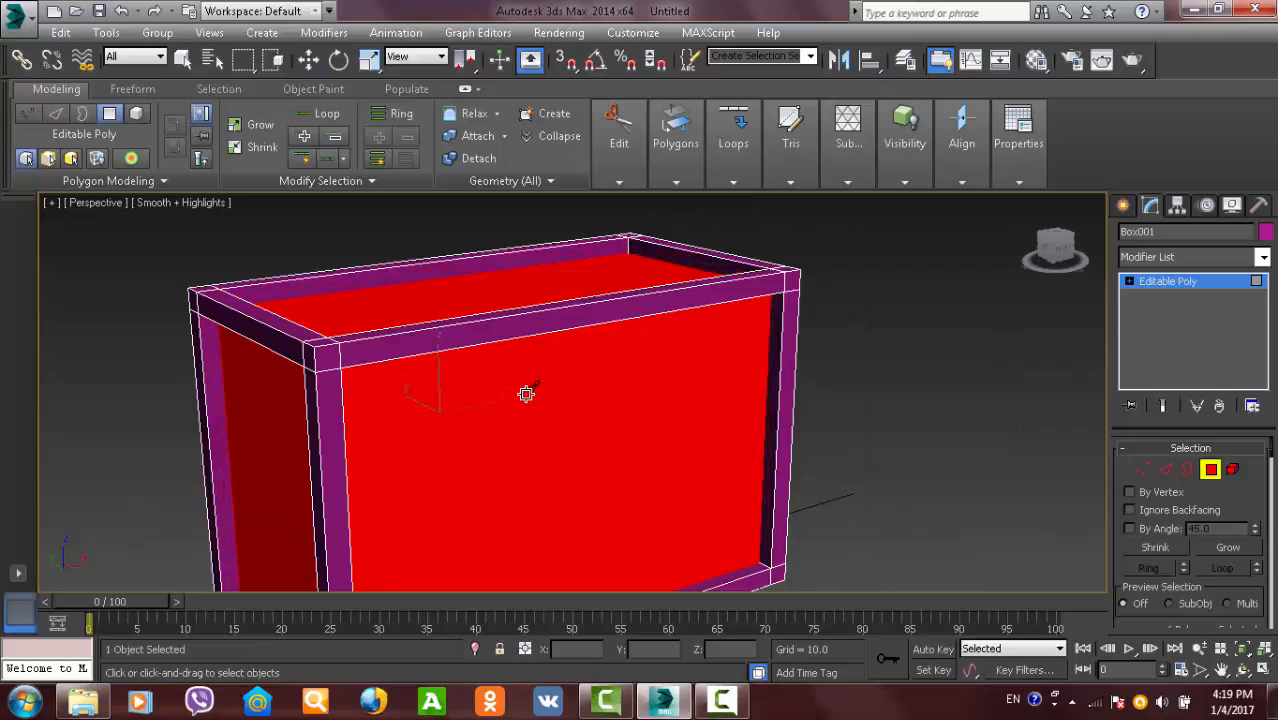
{"action": "mouse_move", "coordinate": [528, 390]}
{"action": "left_mouse_down"}
{"action": "mouse_move", "coordinate": [531, 417]}
{"action": "mouse_move", "coordinate": [543, 389]}
{"action": "left_mouse_up"}
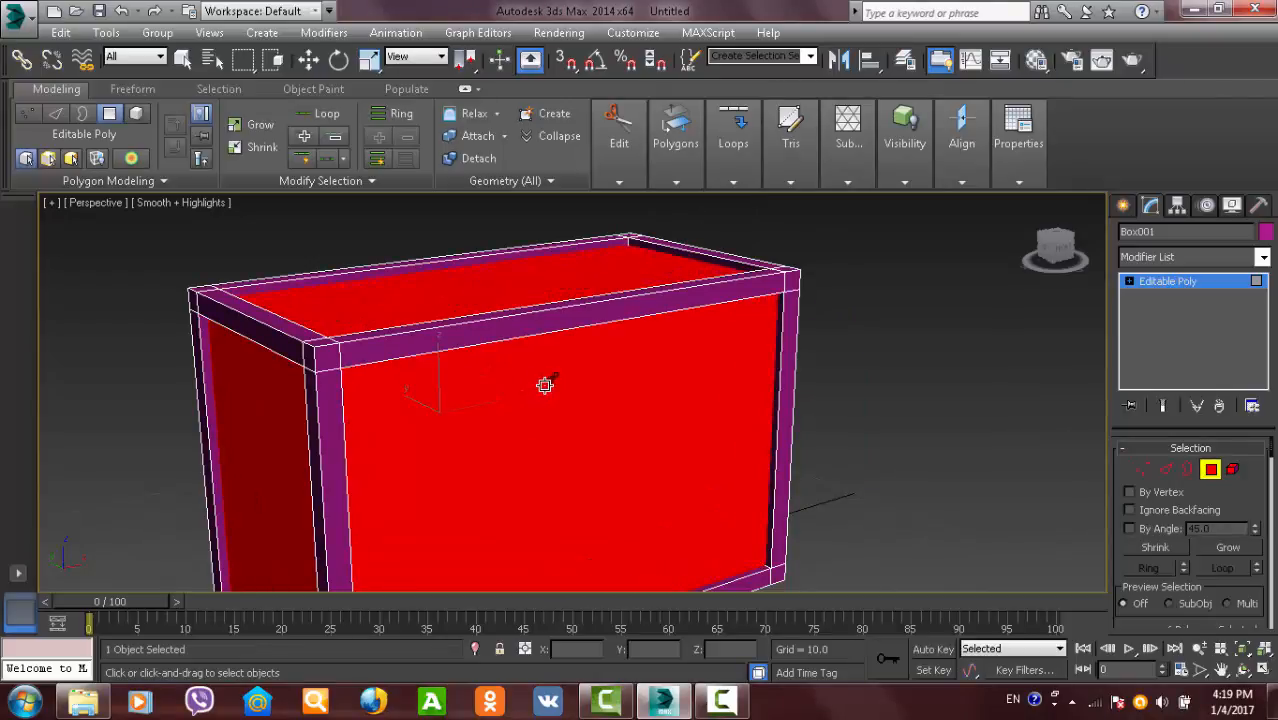
{"action": "middle_click_drag", "start_coordinate": [553, 384], "coordinate": [747, 359], "text": "alt"}
{"action": "scroll", "coordinate": [747, 359], "scroll_direction": "down", "scroll_amount": 2}
{"action": "key", "text": "w"}
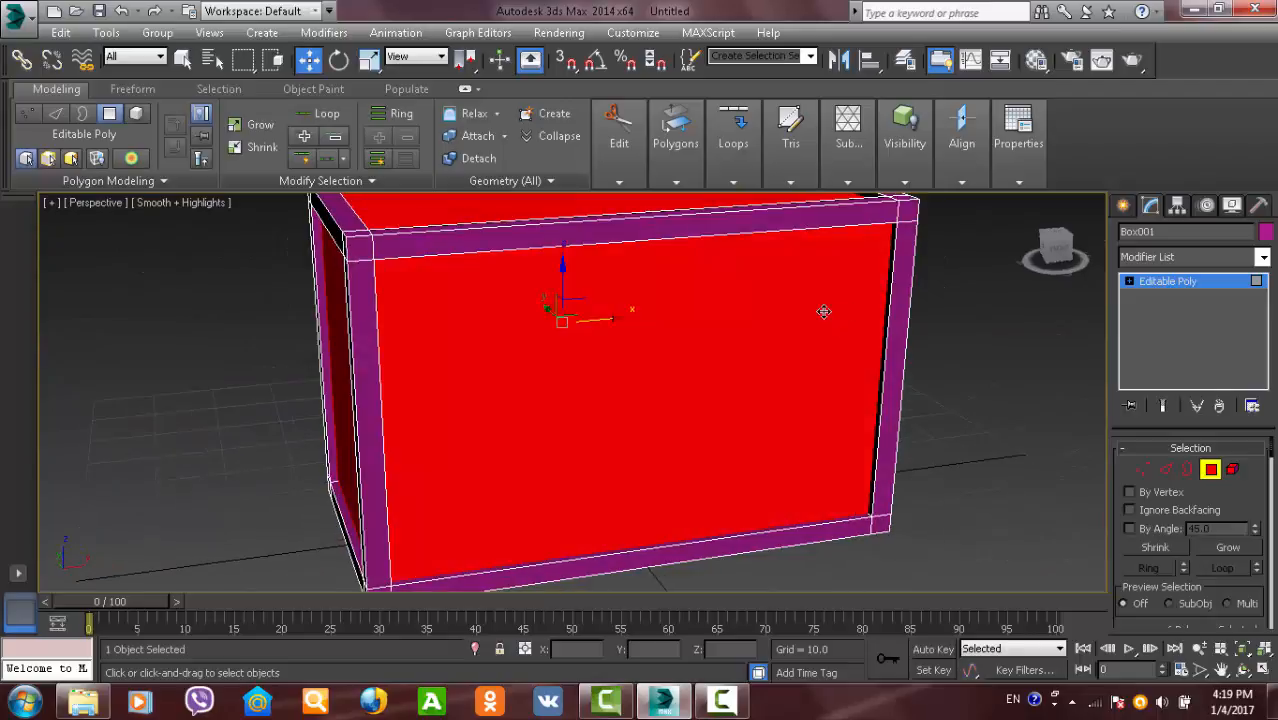
- Return to the object level of the Editable Poly and inspect the recessed box from several sides
{"action": "scroll", "coordinate": [824, 308], "scroll_direction": "down", "scroll_amount": 2}
{"action": "left_click", "coordinate": [1193, 283]}
{"action": "middle_click_drag", "start_coordinate": [944, 388], "coordinate": [813, 422], "text": "alt"}
{"action": "scroll", "coordinate": [813, 422], "scroll_direction": "up", "scroll_amount": 4}
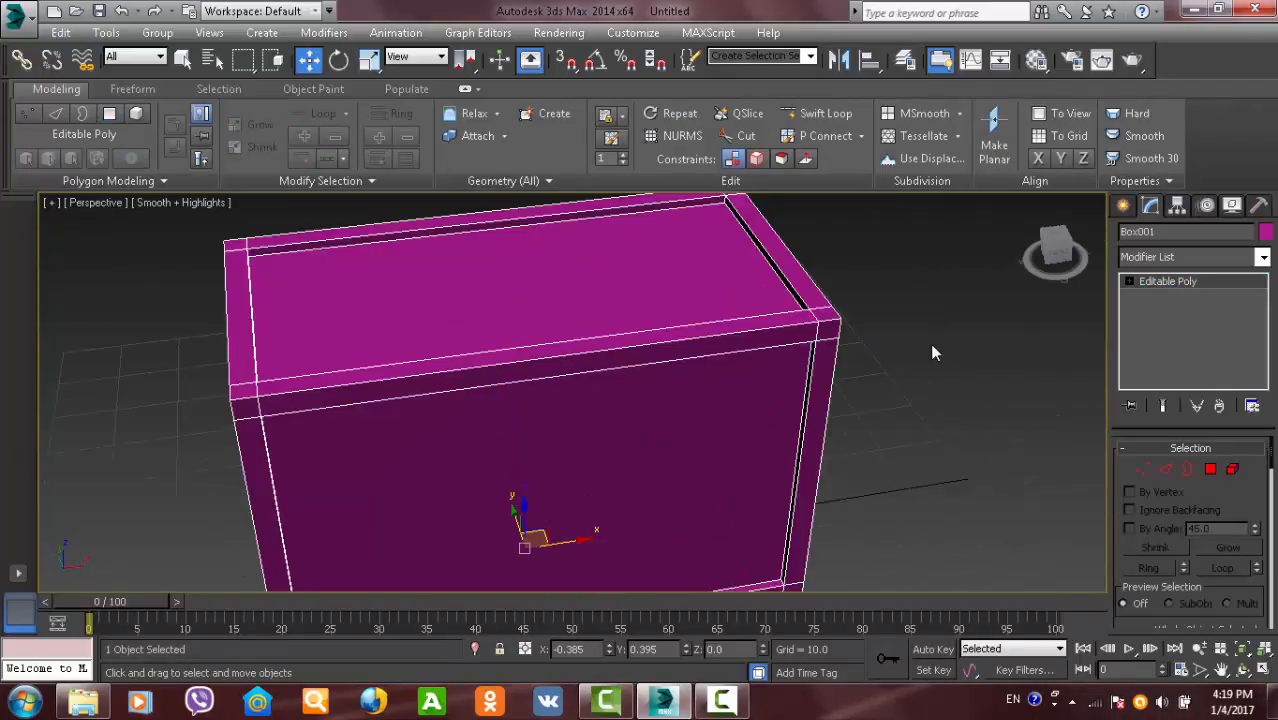
{"action": "left_click", "coordinate": [930, 343]}
{"action": "middle_click_drag", "start_coordinate": [876, 351], "coordinate": [786, 342], "text": "alt"}
{"action": "left_click", "coordinate": [733, 345]}
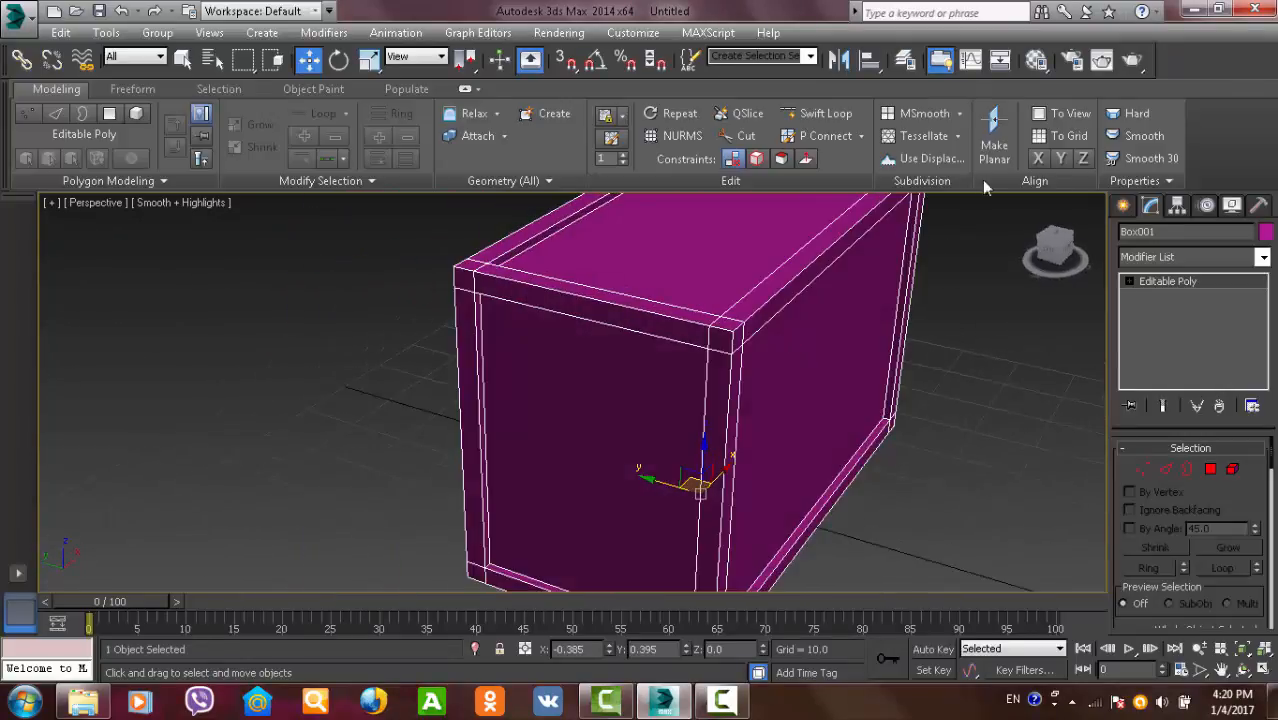
- Apply a TurboSmooth modifier to the box and inspect its smoothed corners and panels
{"action": "left_click", "coordinate": [1263, 258]}
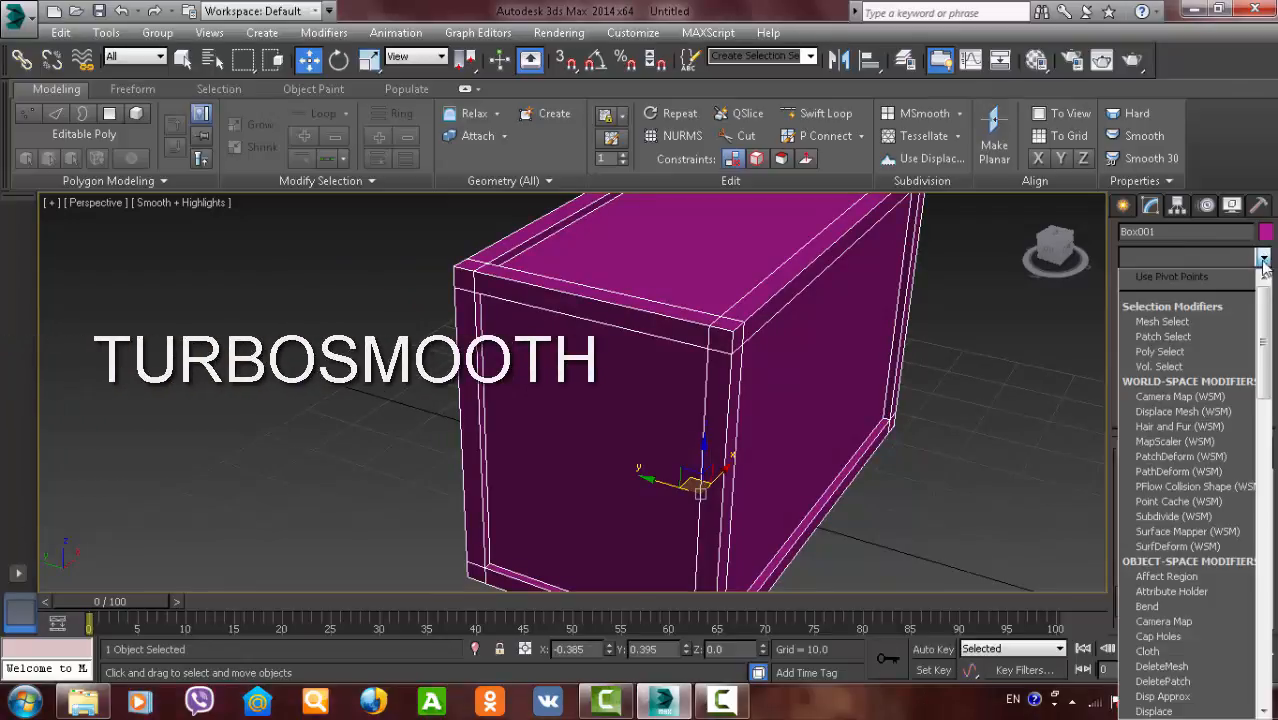
{"action": "left_click_drag", "start_coordinate": [1265, 310], "coordinate": [1231, 596]}
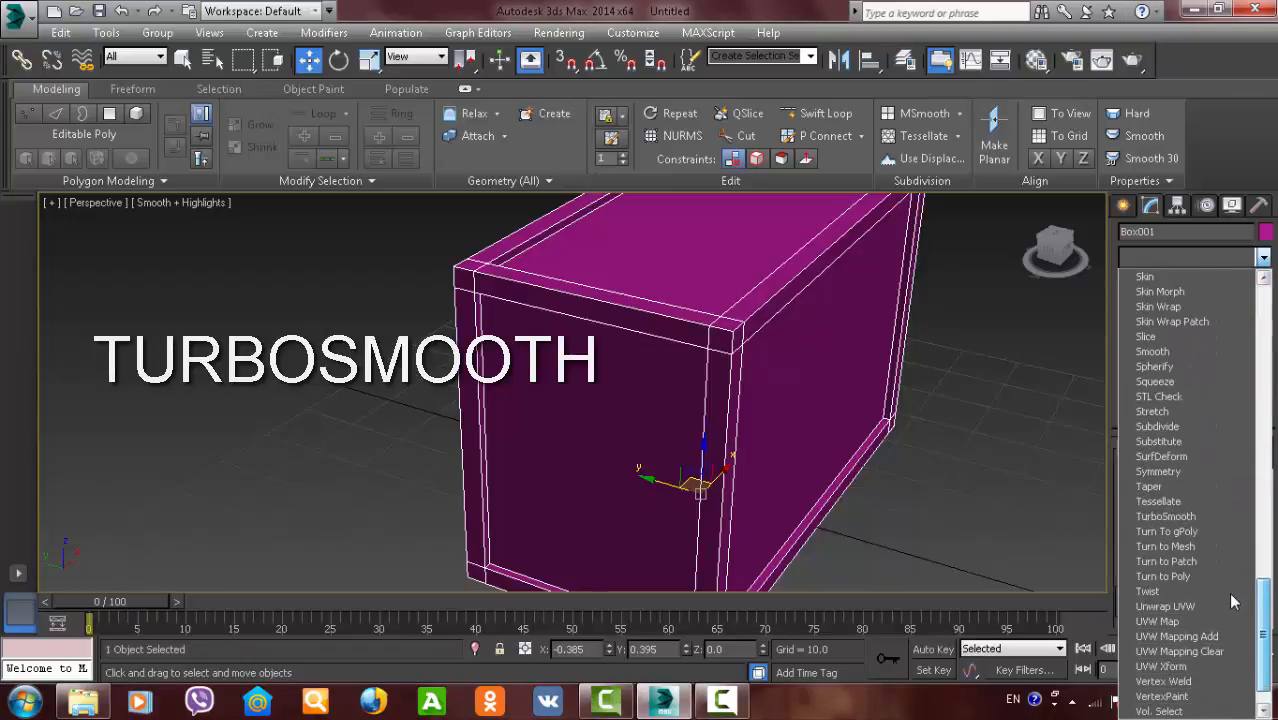
{"action": "left_click", "coordinate": [1207, 516]}
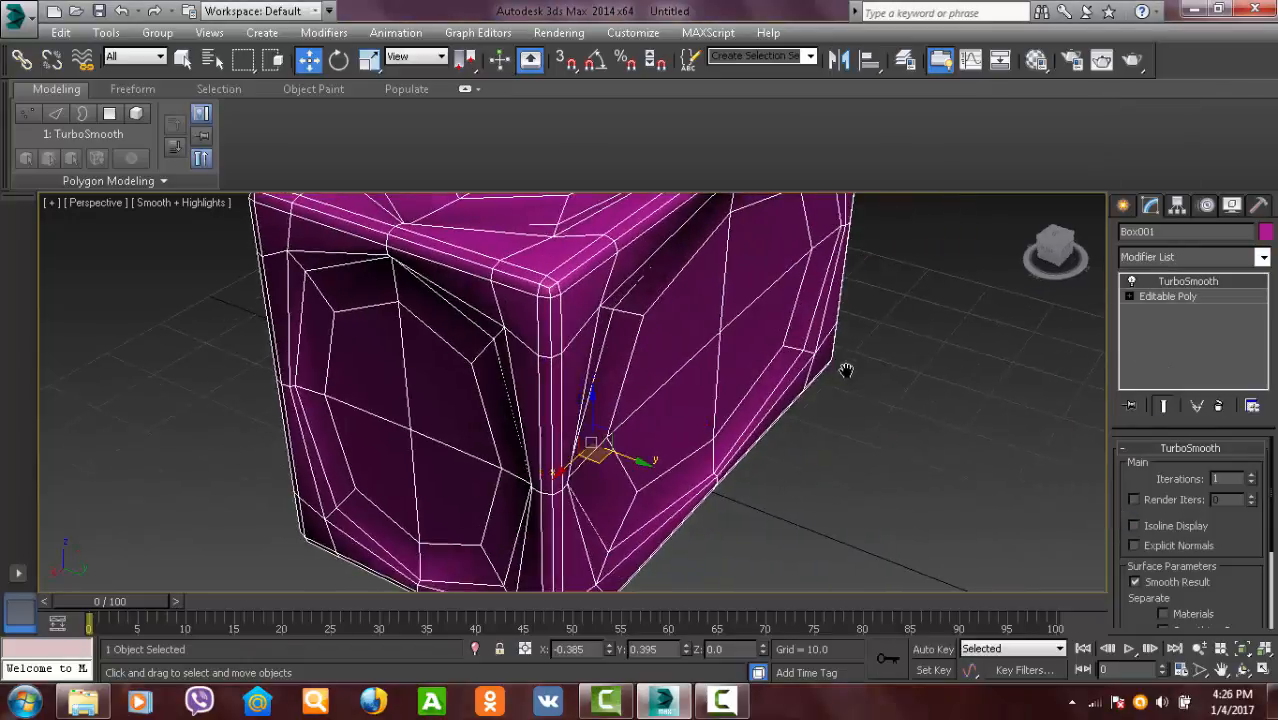
{"action": "scroll", "coordinate": [845, 365], "scroll_direction": "down", "scroll_amount": 5}
{"action": "middle_click_drag", "start_coordinate": [845, 365], "coordinate": [586, 440], "text": "alt"}
{"action": "scroll", "coordinate": [738, 398], "scroll_direction": "up", "scroll_amount": 5}
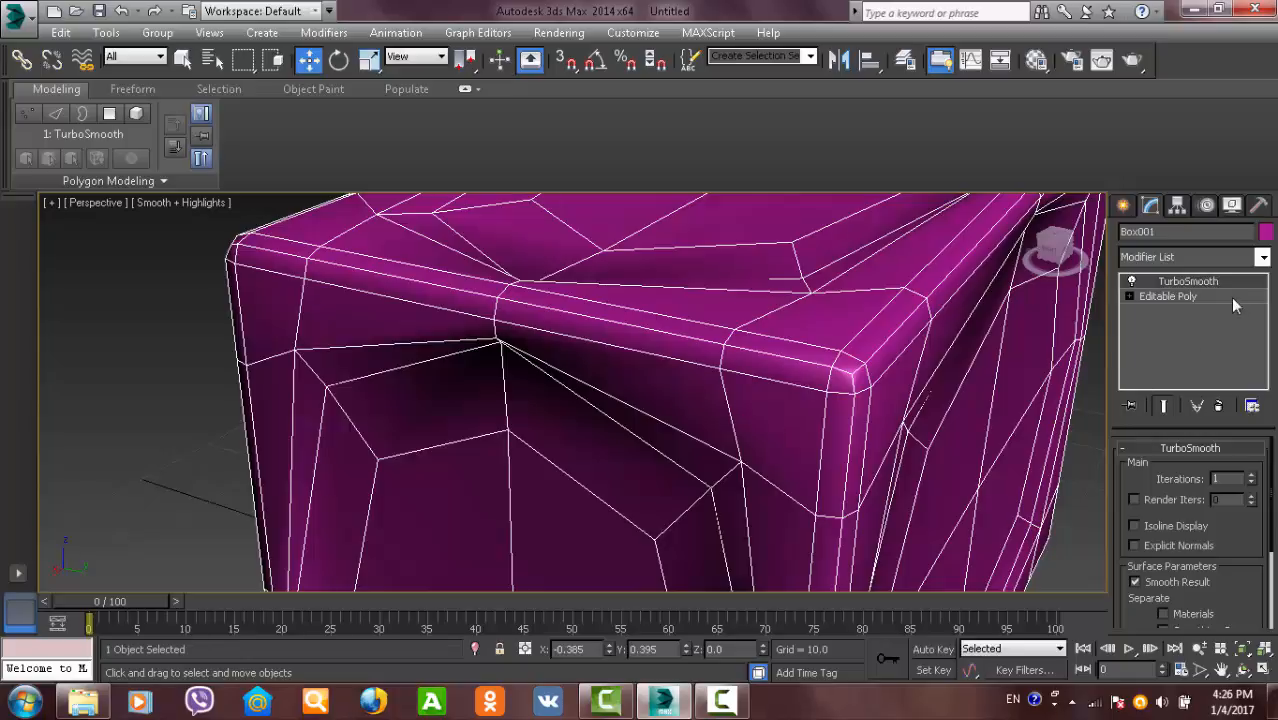
- Return to the box's Editable Poly level and add Swift Loop support edges close to the outer edges at an upper frame corner
{"action": "left_click", "coordinate": [1198, 296]}
{"action": "scroll", "coordinate": [851, 373], "scroll_direction": "up", "scroll_amount": 3}
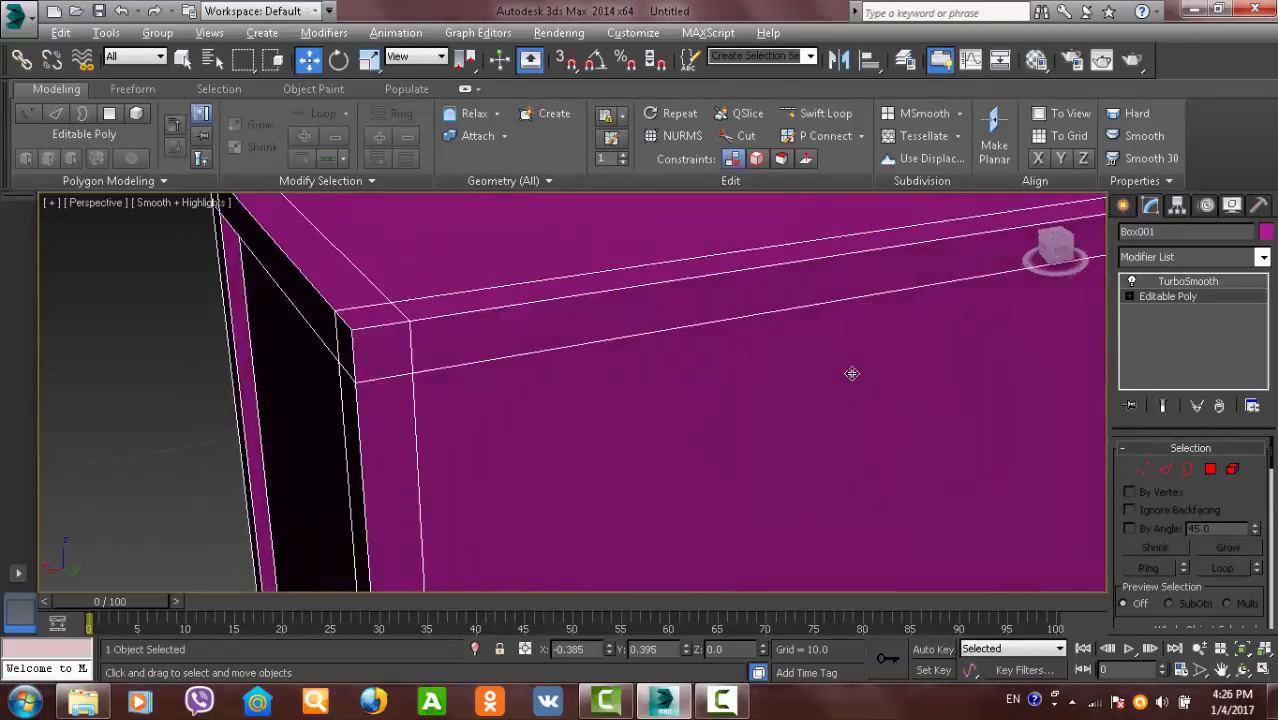
{"action": "scroll", "coordinate": [543, 321], "scroll_direction": "down", "scroll_amount": 3}
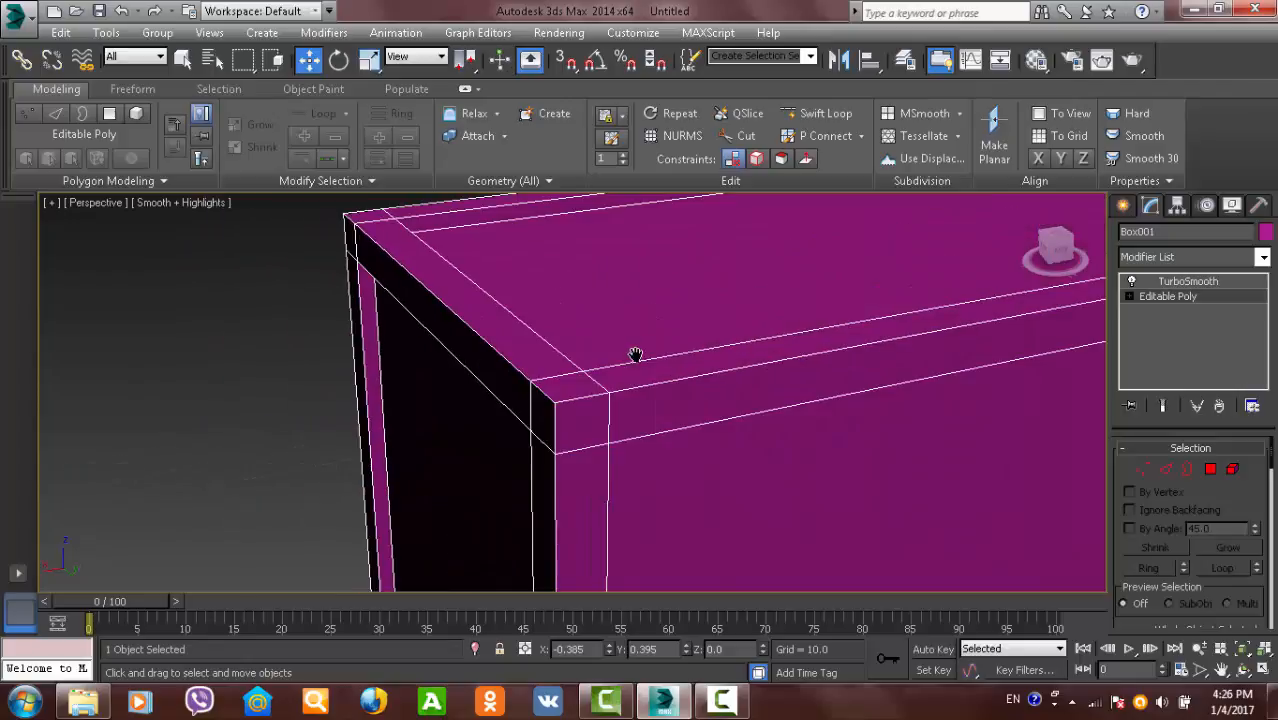
{"action": "left_click", "coordinate": [828, 116]}
{"action": "scroll", "coordinate": [500, 340], "scroll_direction": "up", "scroll_amount": 4}
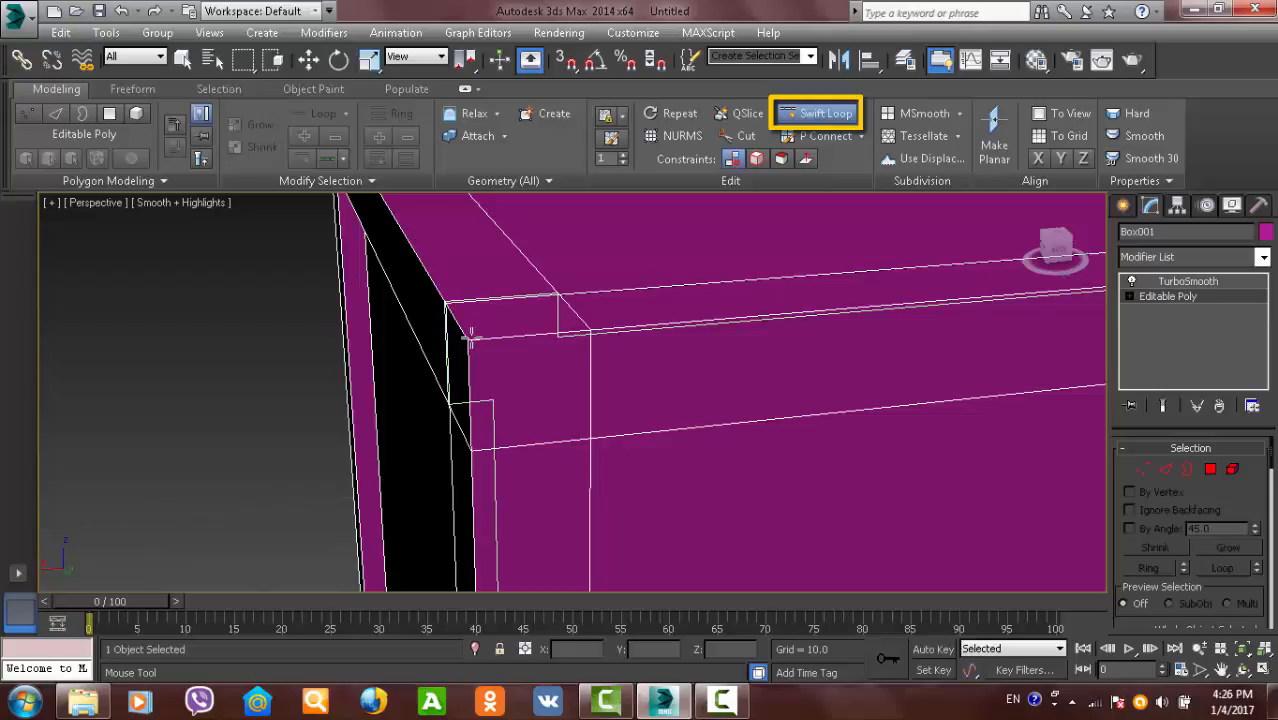
{"action": "scroll", "coordinate": [522, 376], "scroll_direction": "down", "scroll_amount": 3}
{"action": "middle_click_drag", "start_coordinate": [522, 376], "coordinate": [442, 288], "text": "alt"}
{"action": "scroll", "coordinate": [442, 290], "scroll_direction": "up", "scroll_amount": 4}
{"action": "middle_click_drag", "start_coordinate": [451, 343], "coordinate": [714, 400], "text": "alt"}
{"action": "scroll", "coordinate": [710, 400], "scroll_direction": "down", "scroll_amount": 2}
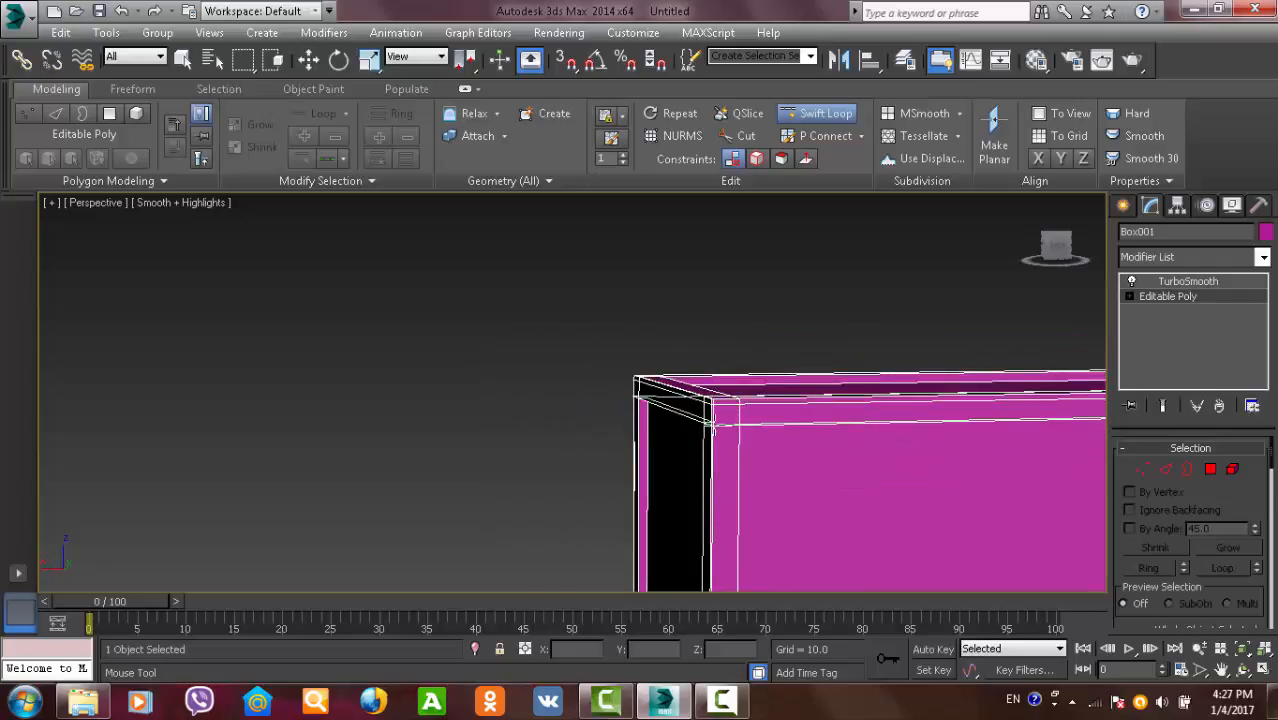
- Insert further Swift Loop support edges along the top frame strips and beside the vertical corner posts
{"action": "middle_click_drag", "start_coordinate": [731, 462], "coordinate": [684, 480], "text": "alt"}
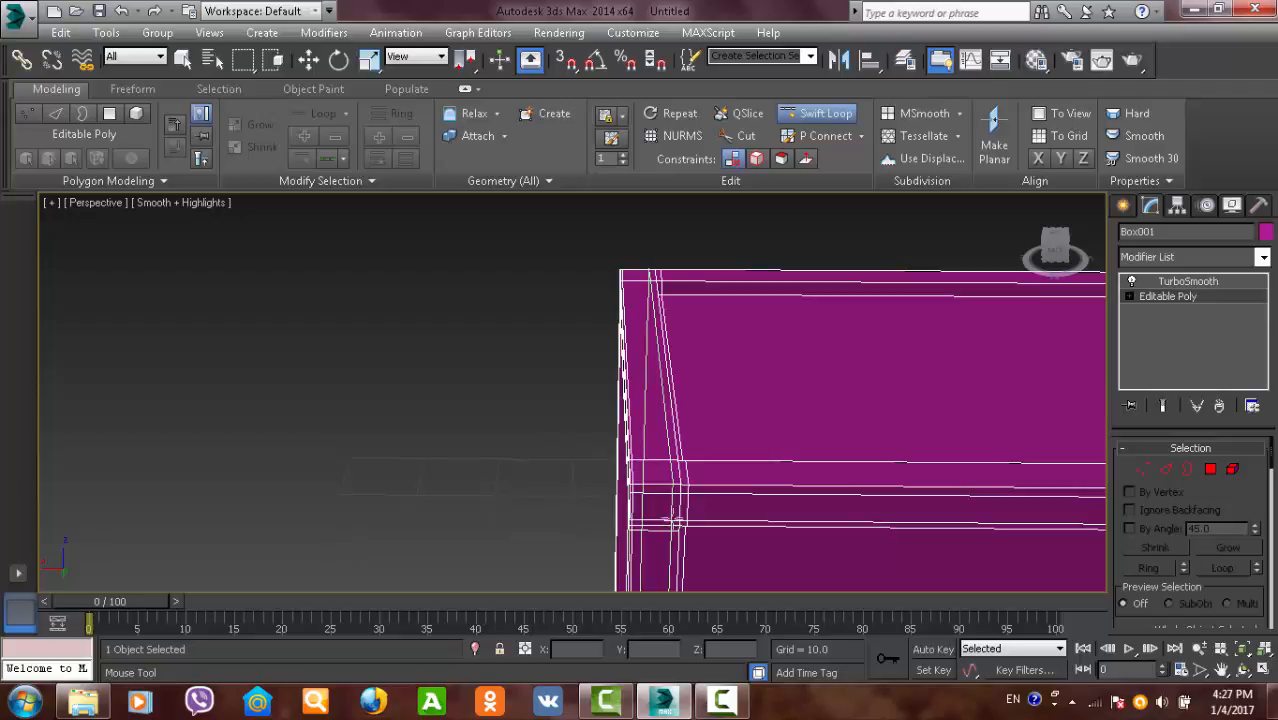
{"action": "middle_click_drag", "start_coordinate": [675, 519], "coordinate": [661, 460], "text": "alt"}
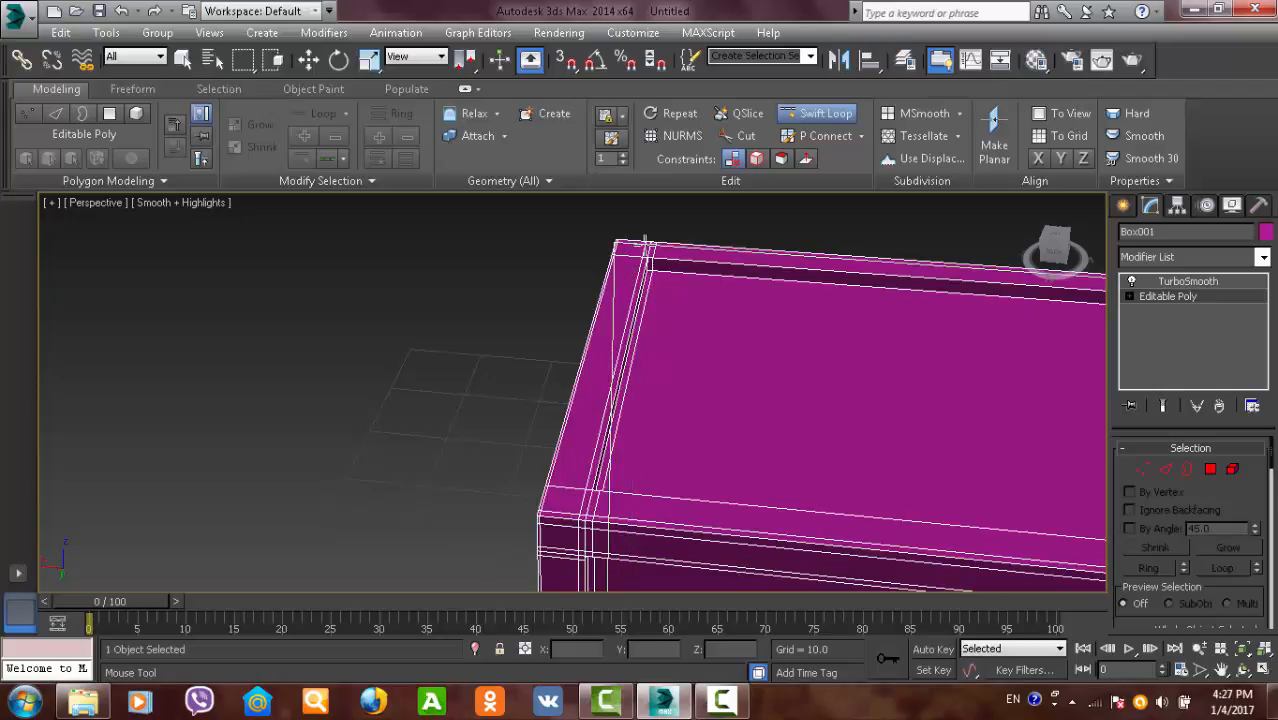
{"action": "middle_click_drag", "start_coordinate": [645, 243], "coordinate": [762, 285], "text": "alt"}
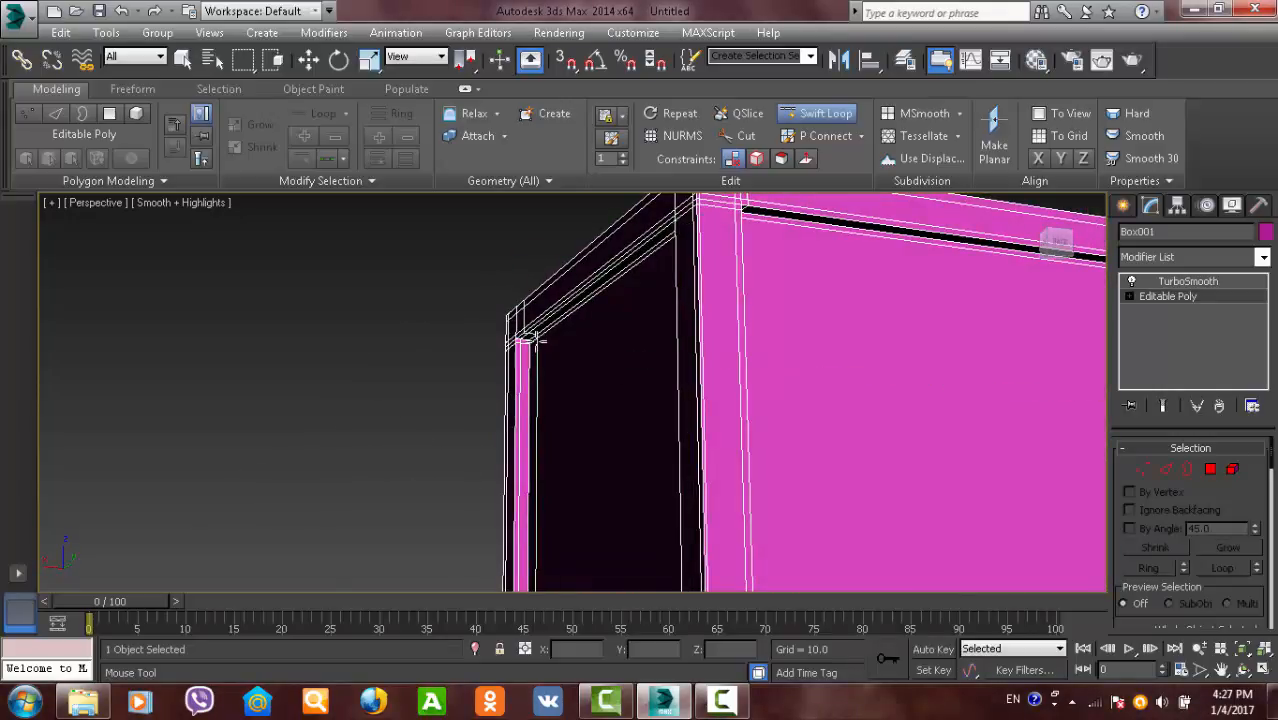
{"action": "middle_click_drag", "start_coordinate": [643, 341], "coordinate": [447, 540], "text": "alt"}
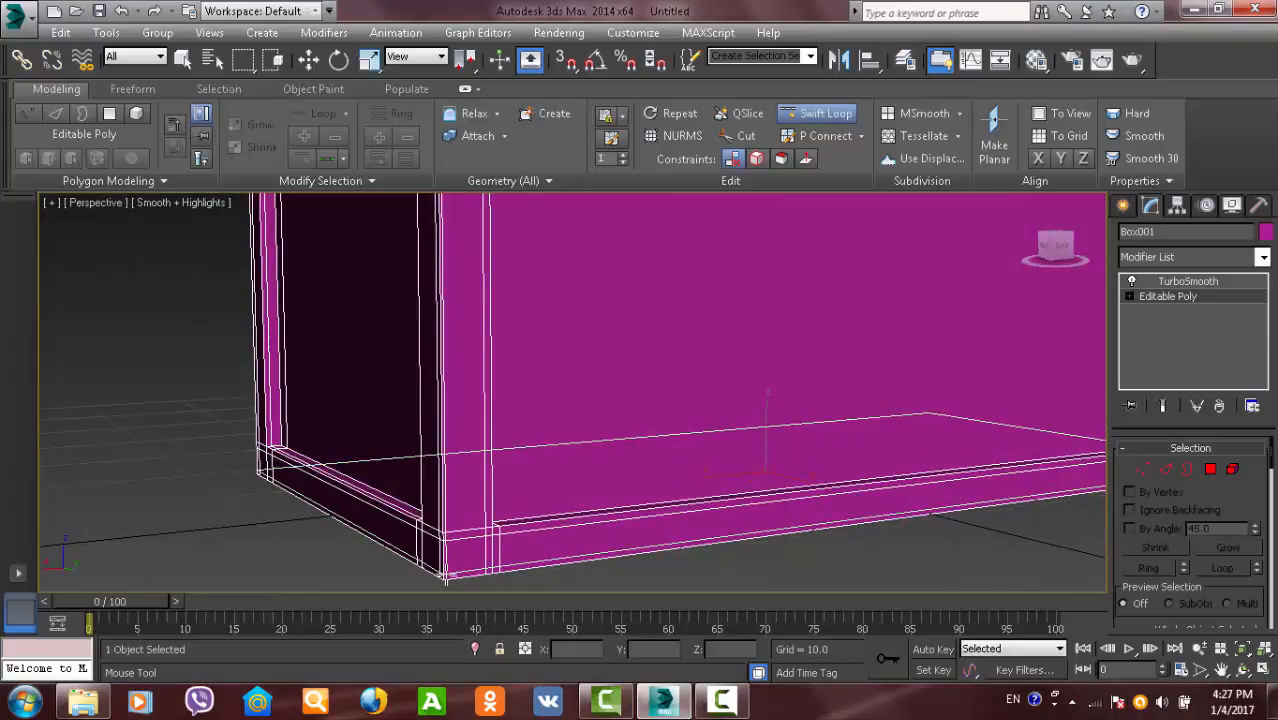
- Add a support loop just above the box's bottom edge and tighten the frame at the opposite end
{"action": "left_click", "coordinate": [447, 574]}
{"action": "middle_click_drag", "start_coordinate": [606, 547], "coordinate": [645, 420]}
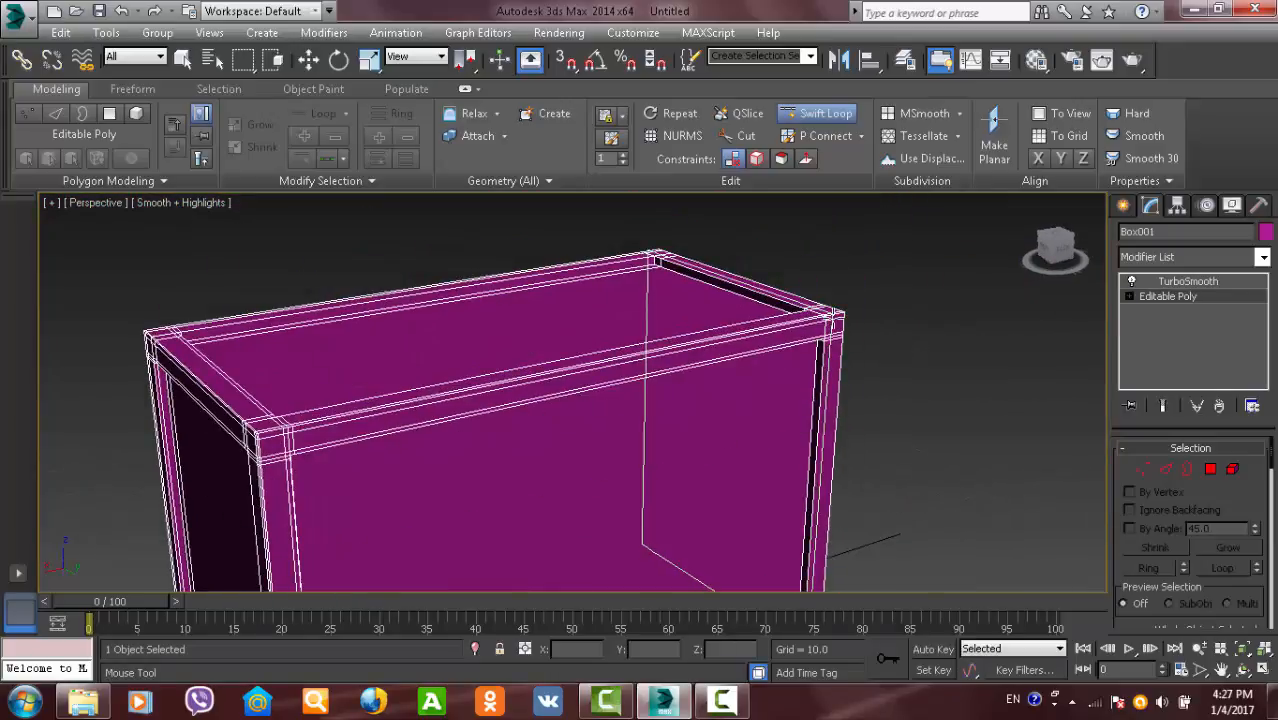
{"action": "middle_click_drag", "start_coordinate": [830, 345], "coordinate": [725, 362], "text": "alt"}
{"action": "middle_click_drag", "start_coordinate": [845, 580], "coordinate": [827, 502]}
{"action": "middle_click_drag", "start_coordinate": [612, 528], "coordinate": [620, 487]}
{"action": "key", "text": "z"}
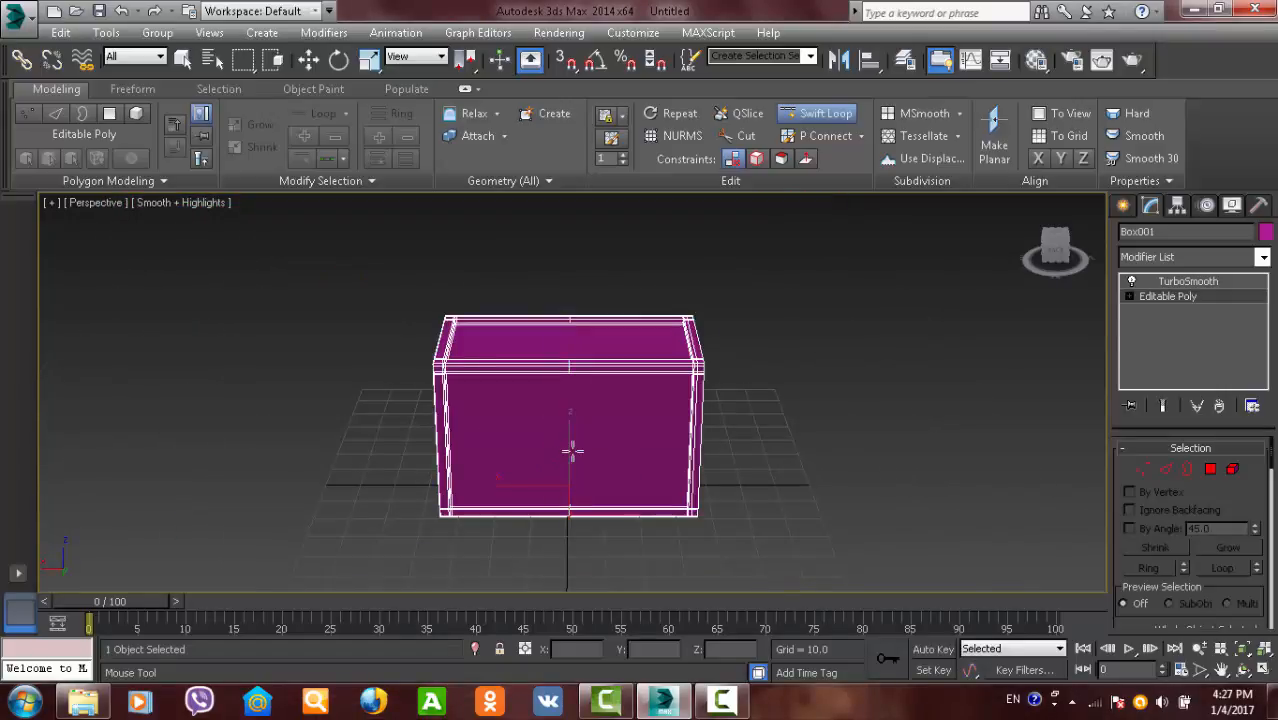
- Place Swift Loop support edges along the bottom frame strips, close to the underside's outer edges
{"action": "middle_click_drag", "start_coordinate": [571, 448], "coordinate": [917, 469], "text": "alt"}
{"action": "scroll", "coordinate": [602, 409], "scroll_direction": "up", "scroll_amount": 4}
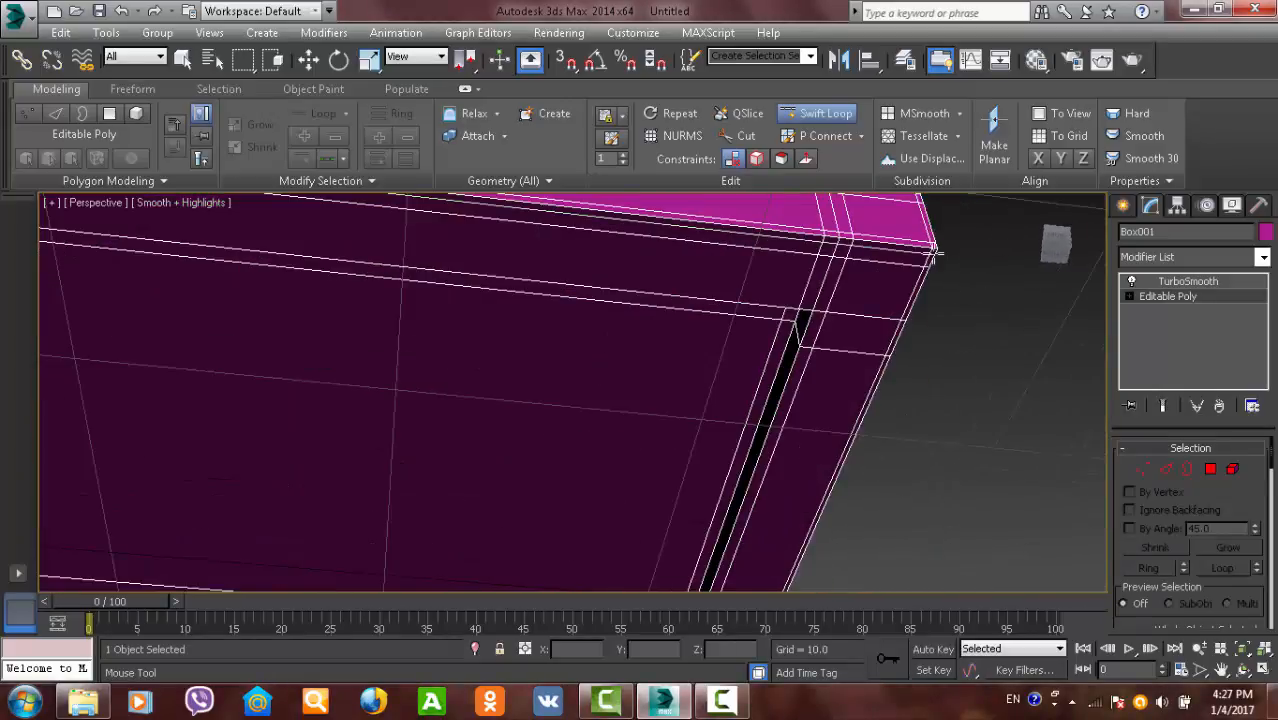
{"action": "middle_click_drag", "start_coordinate": [935, 300], "coordinate": [838, 400], "text": "alt"}
{"action": "middle_click_drag", "start_coordinate": [647, 420], "coordinate": [668, 440]}
{"action": "scroll", "coordinate": [668, 440], "scroll_direction": "down", "scroll_amount": 3}
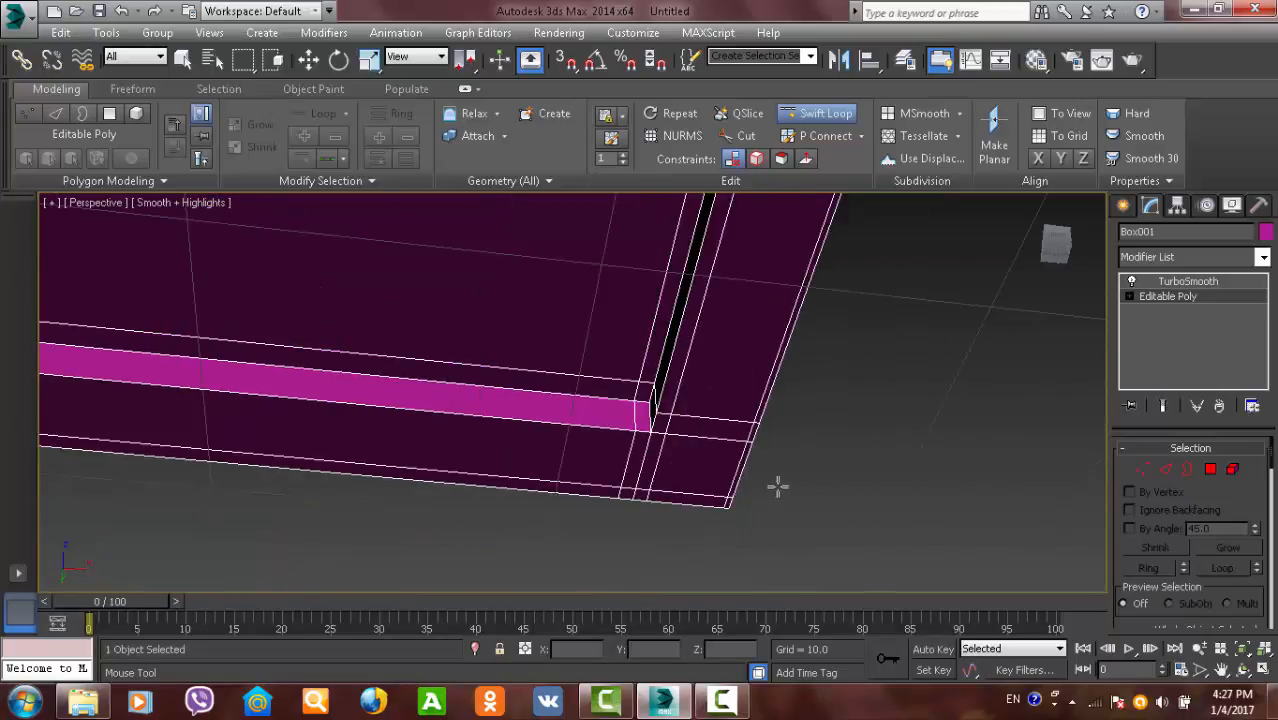
{"action": "scroll", "coordinate": [773, 377], "scroll_direction": "down", "scroll_amount": 3}
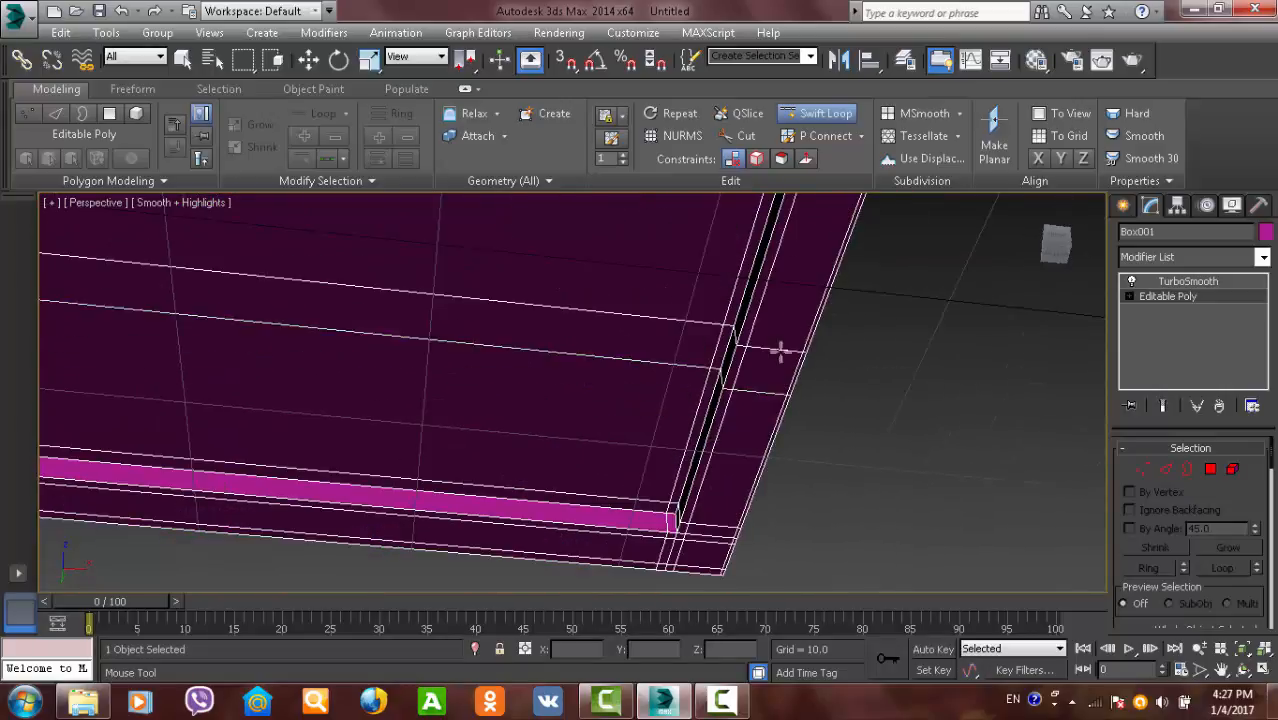
{"action": "middle_click_drag", "start_coordinate": [782, 354], "coordinate": [821, 380]}
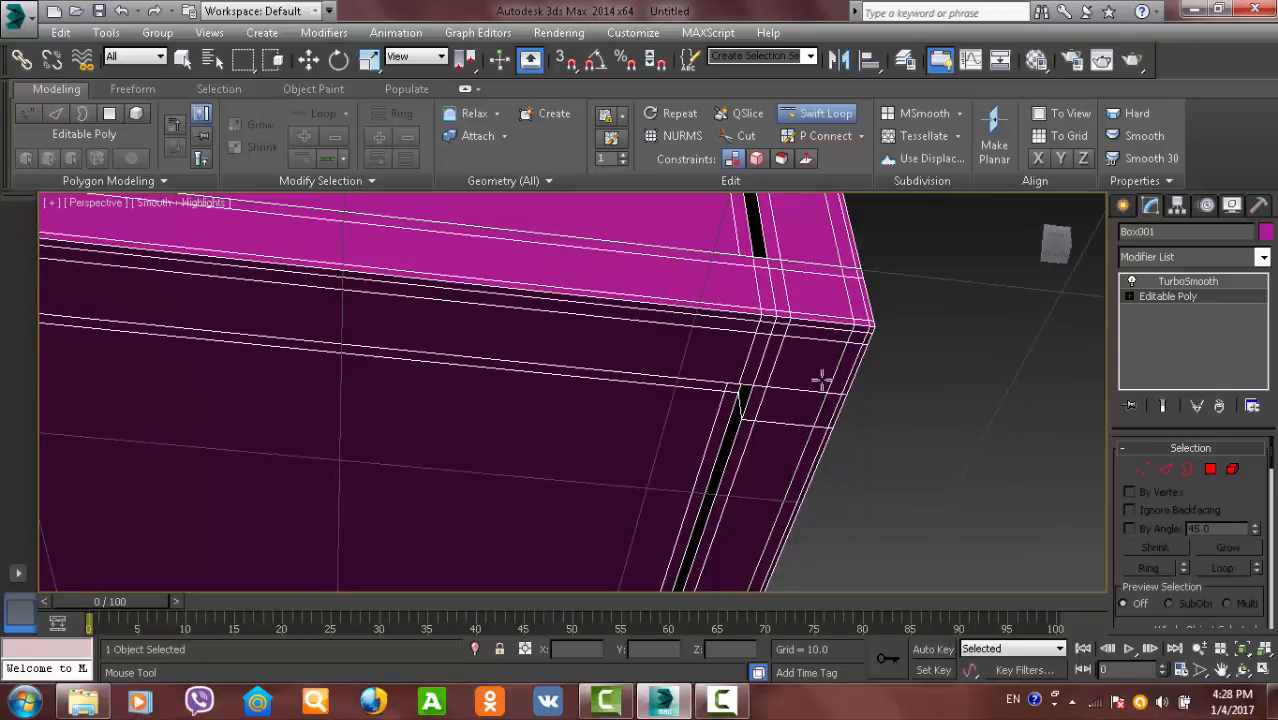
- Add support loops around the underside's recess corners and dividing loops across the recessed panels
{"action": "scroll", "coordinate": [842, 391], "scroll_direction": "down", "scroll_amount": 4}
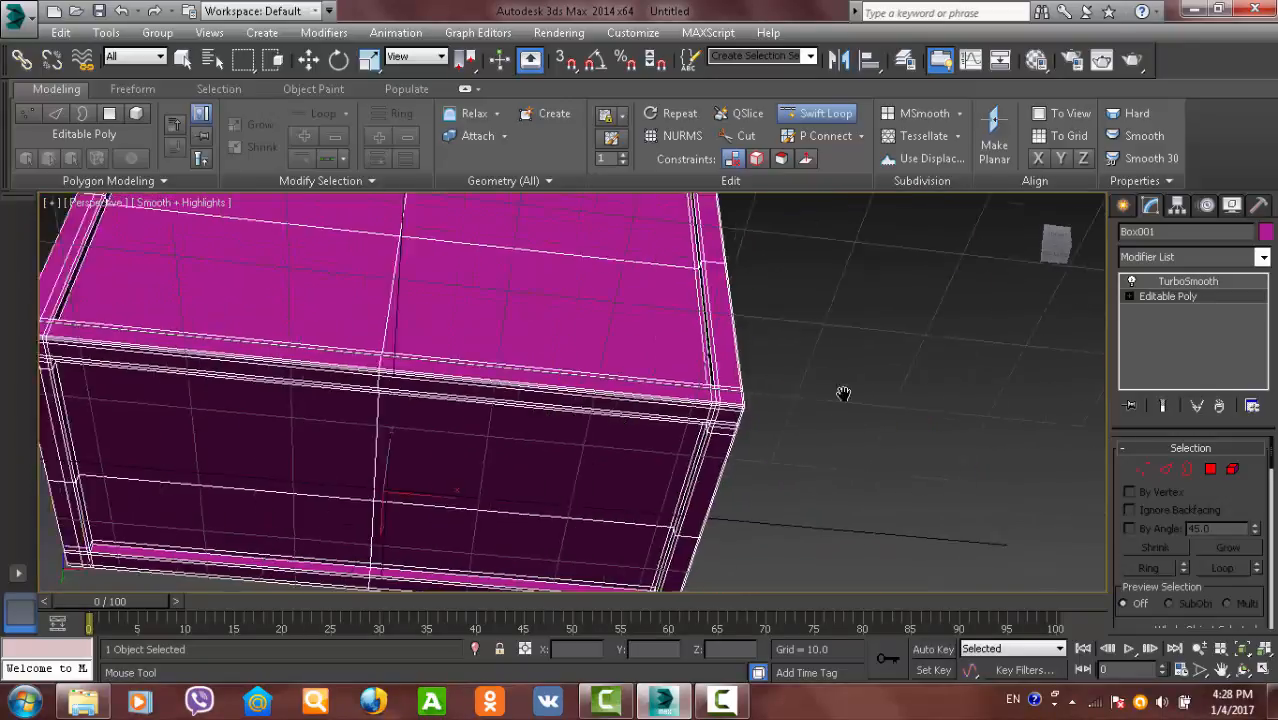
{"action": "scroll", "coordinate": [585, 391], "scroll_direction": "up", "scroll_amount": 3}
{"action": "scroll", "coordinate": [428, 365], "scroll_direction": "up", "scroll_amount": 3}
{"action": "middle_click_drag", "start_coordinate": [428, 365], "coordinate": [660, 498]}
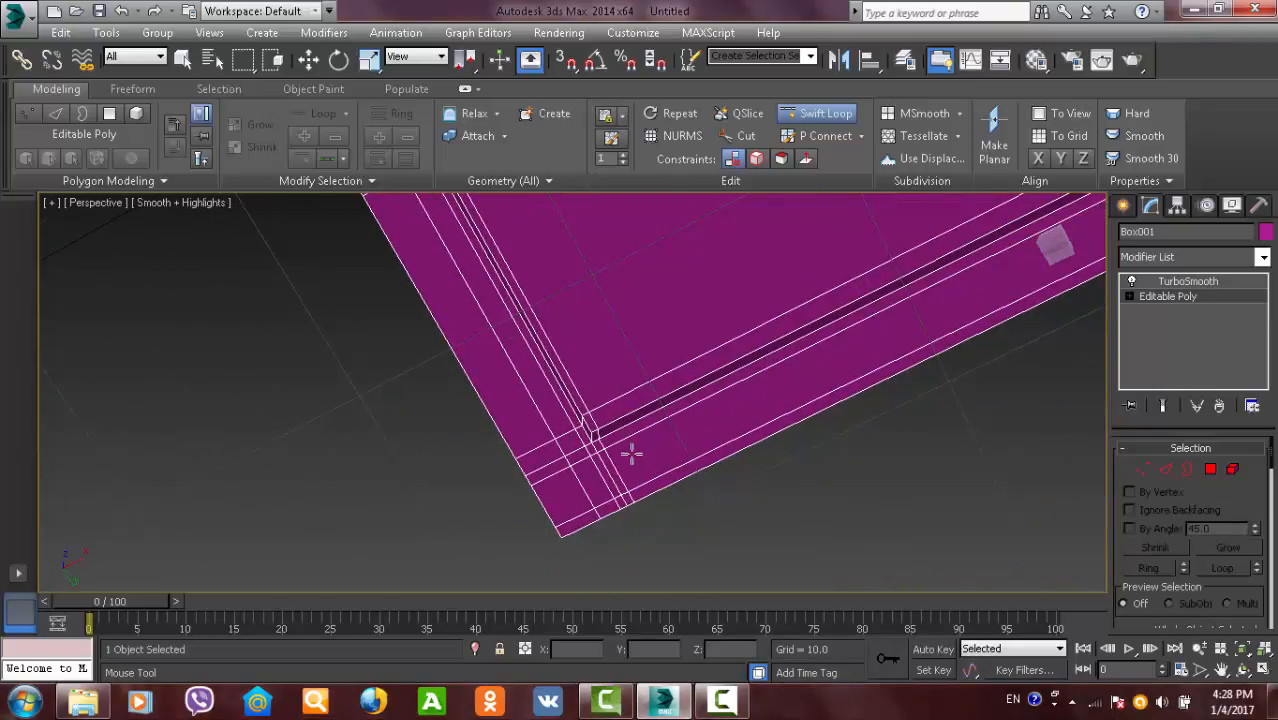
{"action": "middle_click_drag", "start_coordinate": [631, 454], "coordinate": [731, 323], "text": "alt"}
{"action": "scroll", "coordinate": [613, 413], "scroll_direction": "up", "scroll_amount": 4}
{"action": "scroll", "coordinate": [670, 362], "scroll_direction": "down", "scroll_amount": 5}
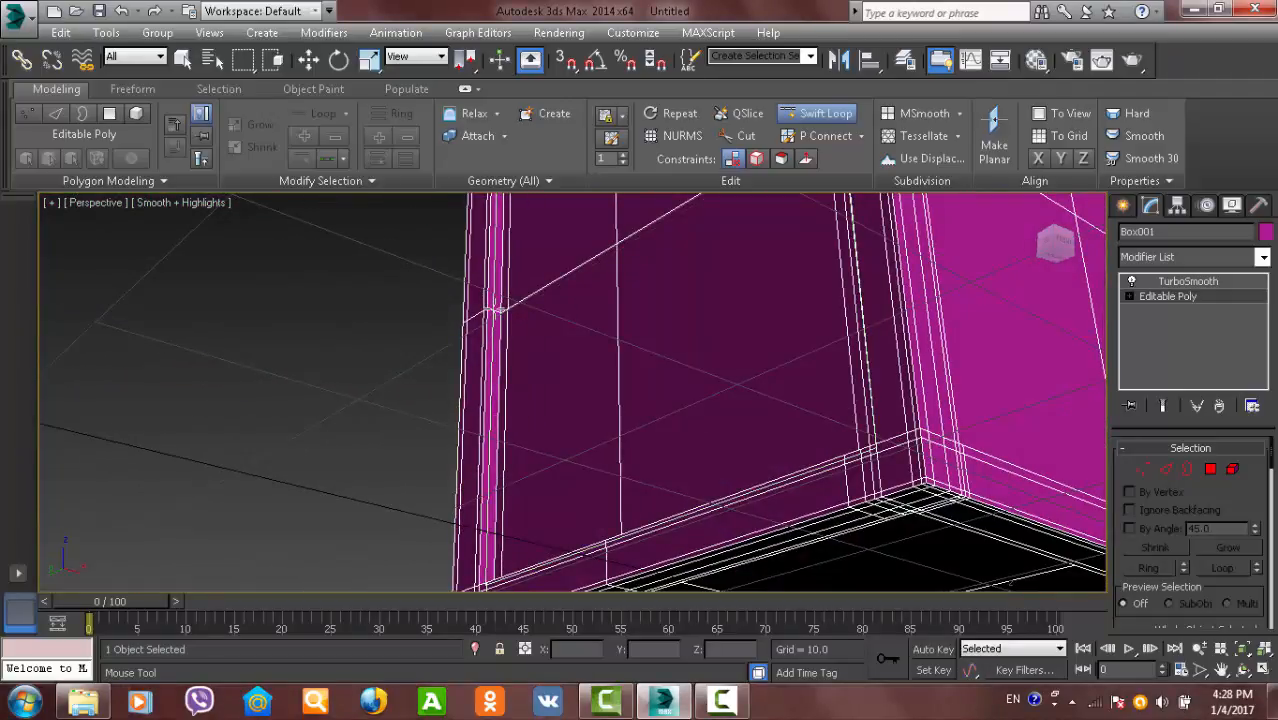
- Insert support loops along the inner recess edges of the end panel and the top panel
{"action": "middle_click_drag", "start_coordinate": [510, 308], "coordinate": [613, 510]}
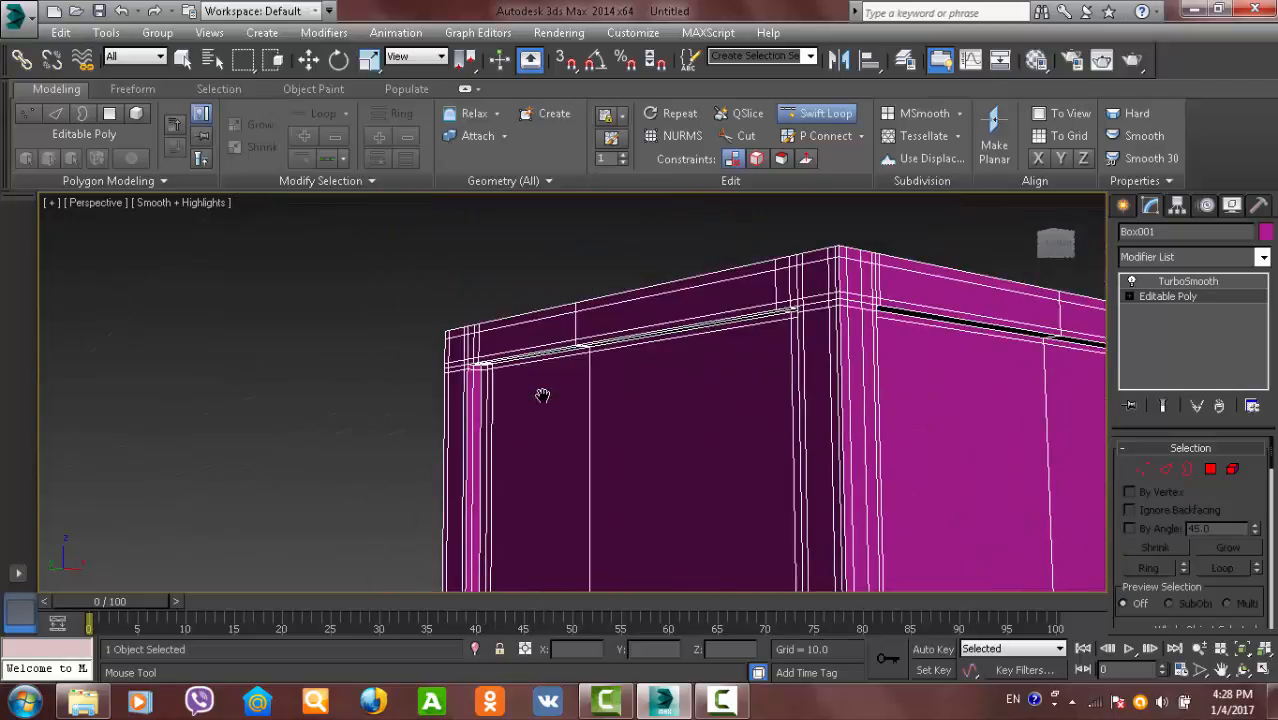
{"action": "scroll", "coordinate": [540, 392], "scroll_direction": "up", "scroll_amount": 4}
{"action": "mouse_move", "coordinate": [466, 328]}
{"action": "middle_mouse_down", "text": "alt"}
{"action": "mouse_move", "coordinate": [463, 289]}
{"action": "mouse_move", "coordinate": [486, 271]}
{"action": "mouse_move", "coordinate": [491, 308]}
{"action": "mouse_move", "coordinate": [459, 331]}
{"action": "mouse_move", "coordinate": [483, 338]}
{"action": "middle_mouse_up", "text": "alt"}
{"action": "middle_click_drag", "start_coordinate": [820, 335], "coordinate": [619, 322], "text": "alt"}
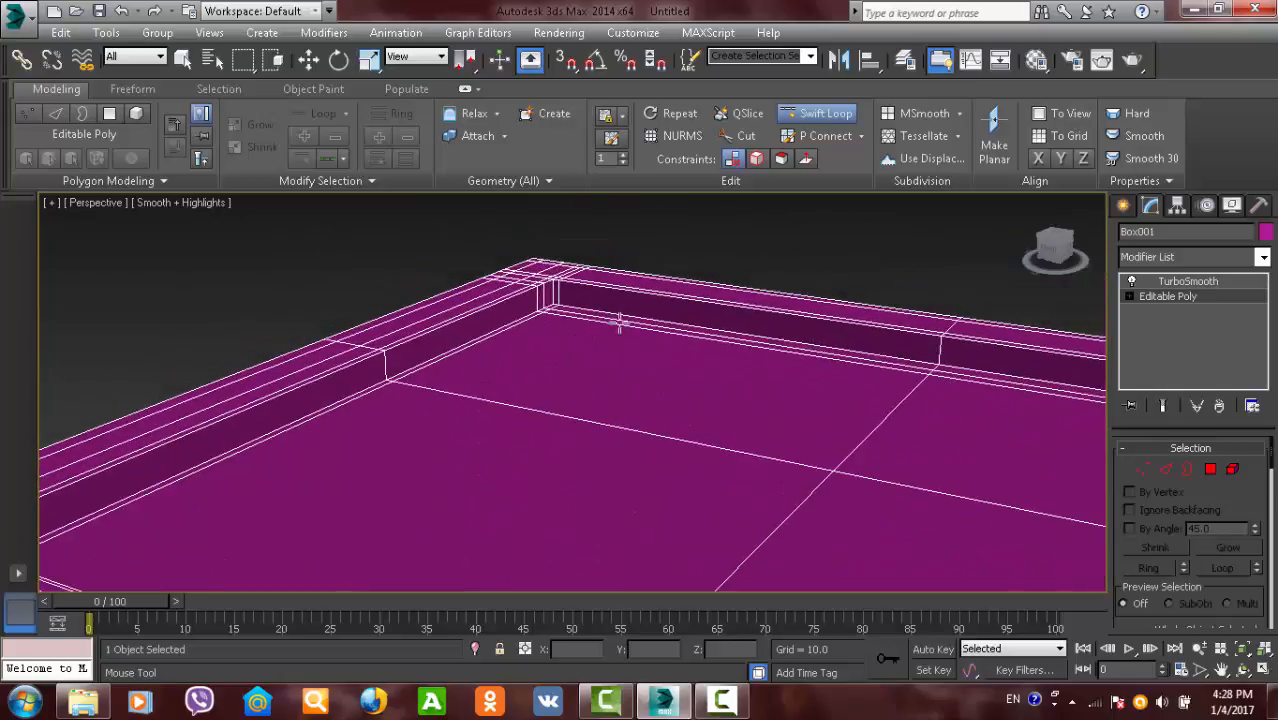
{"action": "scroll", "coordinate": [563, 290], "scroll_direction": "down", "scroll_amount": 2}
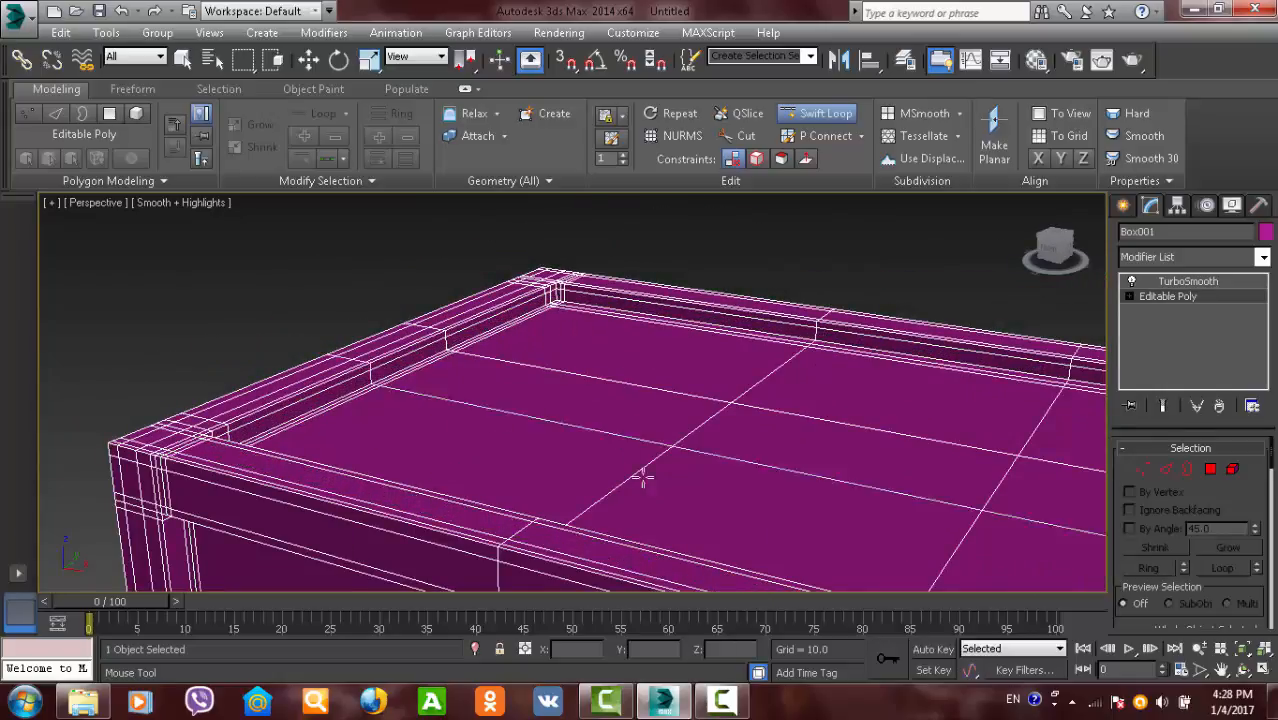
- Add support loops on both sides of the recess step along the underside's long frame strip
{"action": "middle_click_drag", "start_coordinate": [642, 478], "coordinate": [155, 400], "text": "alt"}
{"action": "scroll", "coordinate": [585, 440], "scroll_direction": "up", "scroll_amount": 3}
{"action": "middle_click_drag", "start_coordinate": [585, 440], "coordinate": [590, 275]}
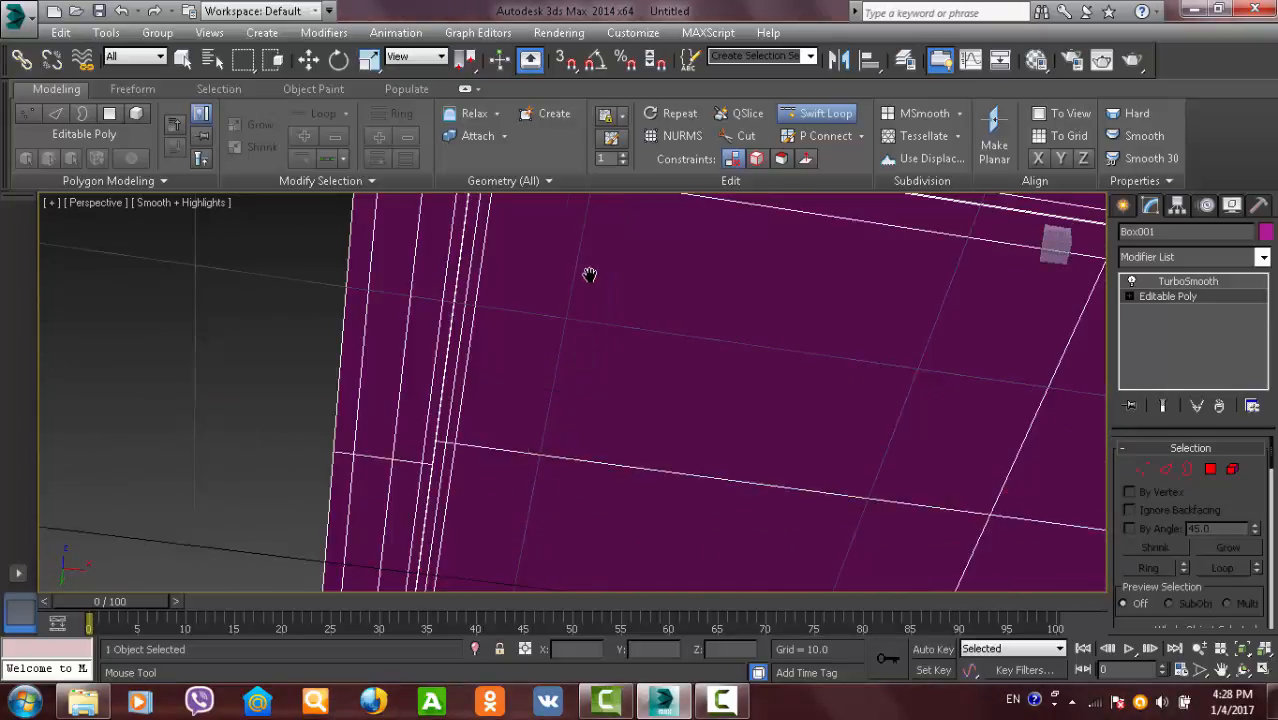
{"action": "scroll", "coordinate": [605, 415], "scroll_direction": "down", "scroll_amount": 3}
{"action": "middle_click_drag", "start_coordinate": [600, 528], "coordinate": [585, 422]}
{"action": "scroll", "coordinate": [645, 425], "scroll_direction": "up", "scroll_amount": 4}
{"action": "middle_click_drag", "start_coordinate": [910, 445], "coordinate": [710, 437]}
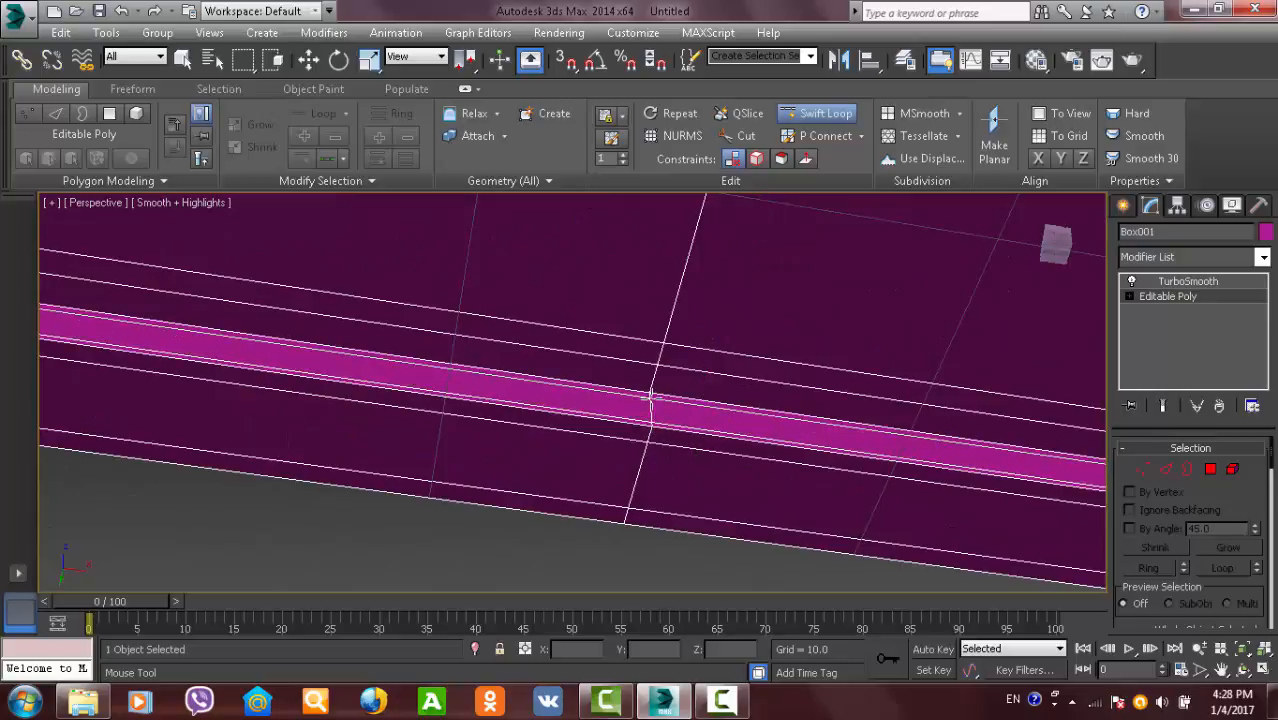
{"action": "scroll", "coordinate": [704, 450], "scroll_direction": "down", "scroll_amount": 3}
{"action": "scroll", "coordinate": [691, 455], "scroll_direction": "up", "scroll_amount": 3}
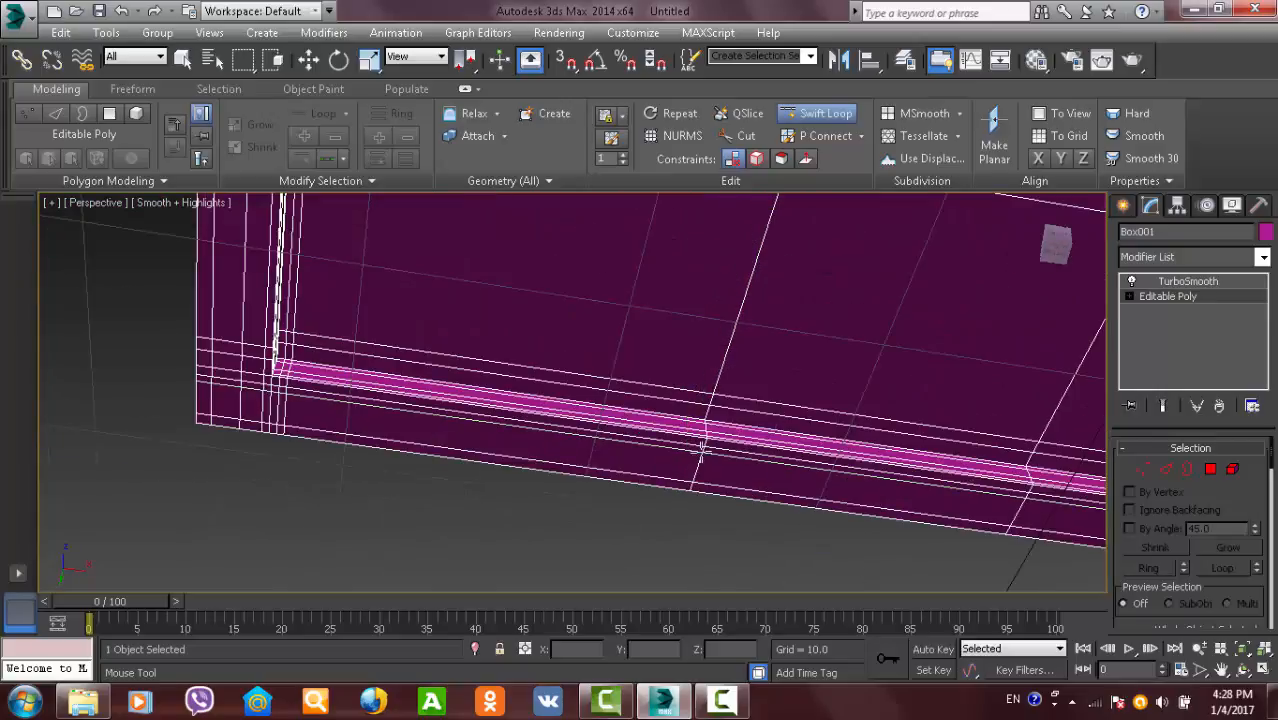
- Finish the Swift Loop cuts and return the perspective view to its home orientation
{"action": "scroll", "coordinate": [701, 452], "scroll_direction": "down", "scroll_amount": 4}
{"action": "middle_click_drag", "start_coordinate": [753, 382], "coordinate": [730, 425], "text": "alt"}
{"action": "scroll", "coordinate": [732, 424], "scroll_direction": "down", "scroll_amount": 3}
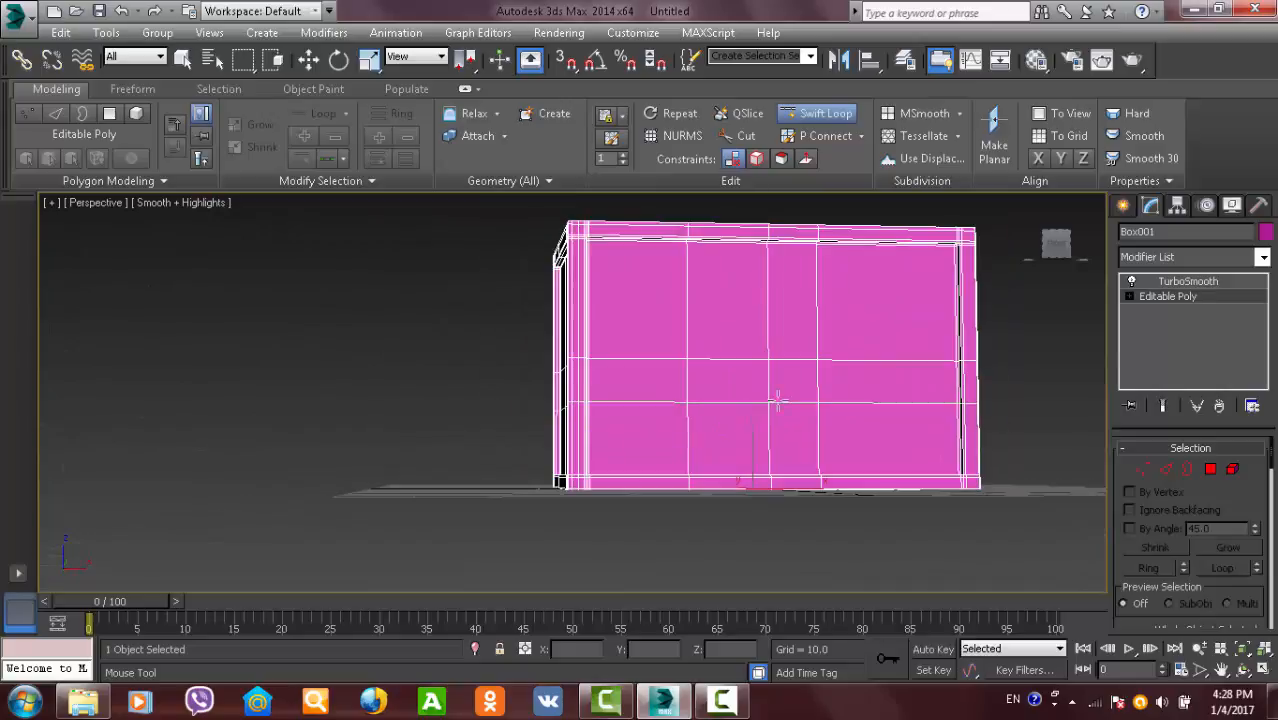
{"action": "middle_click_drag", "start_coordinate": [825, 385], "coordinate": [780, 480]}
{"action": "right_click", "coordinate": [873, 384]}
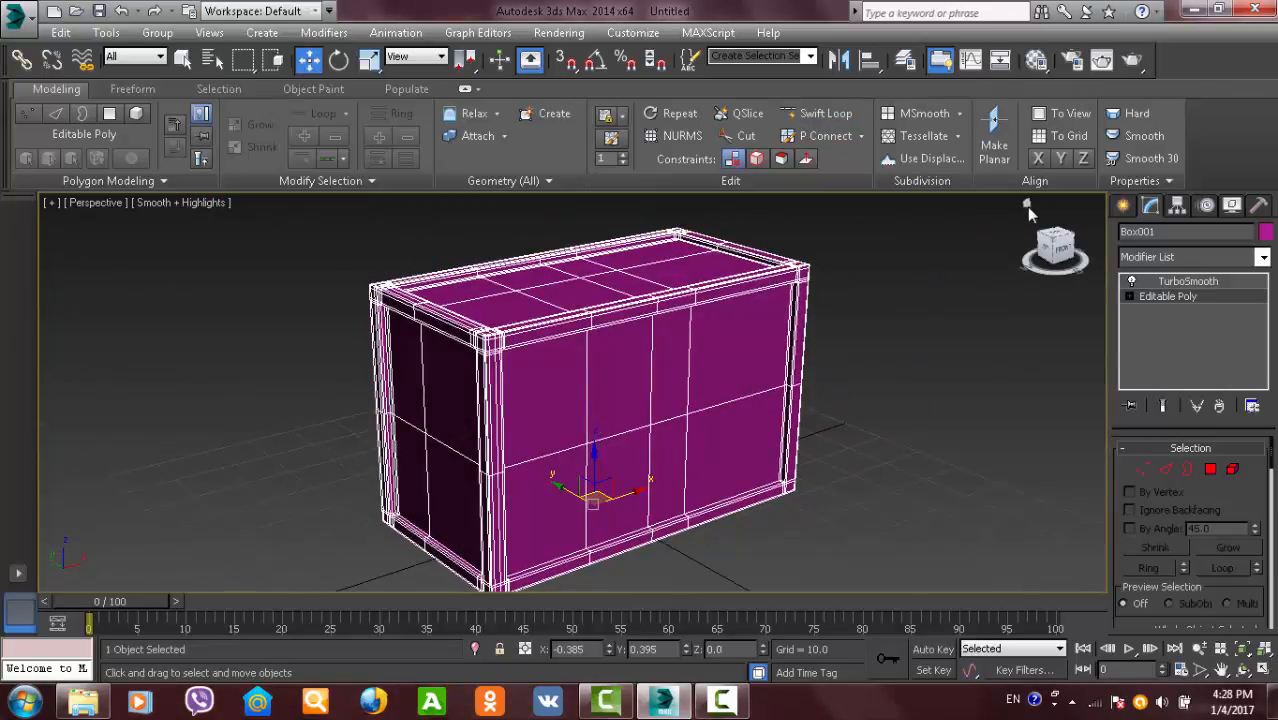
{"action": "left_click", "coordinate": [1029, 207]}
{"action": "left_click", "coordinate": [1026, 202]}
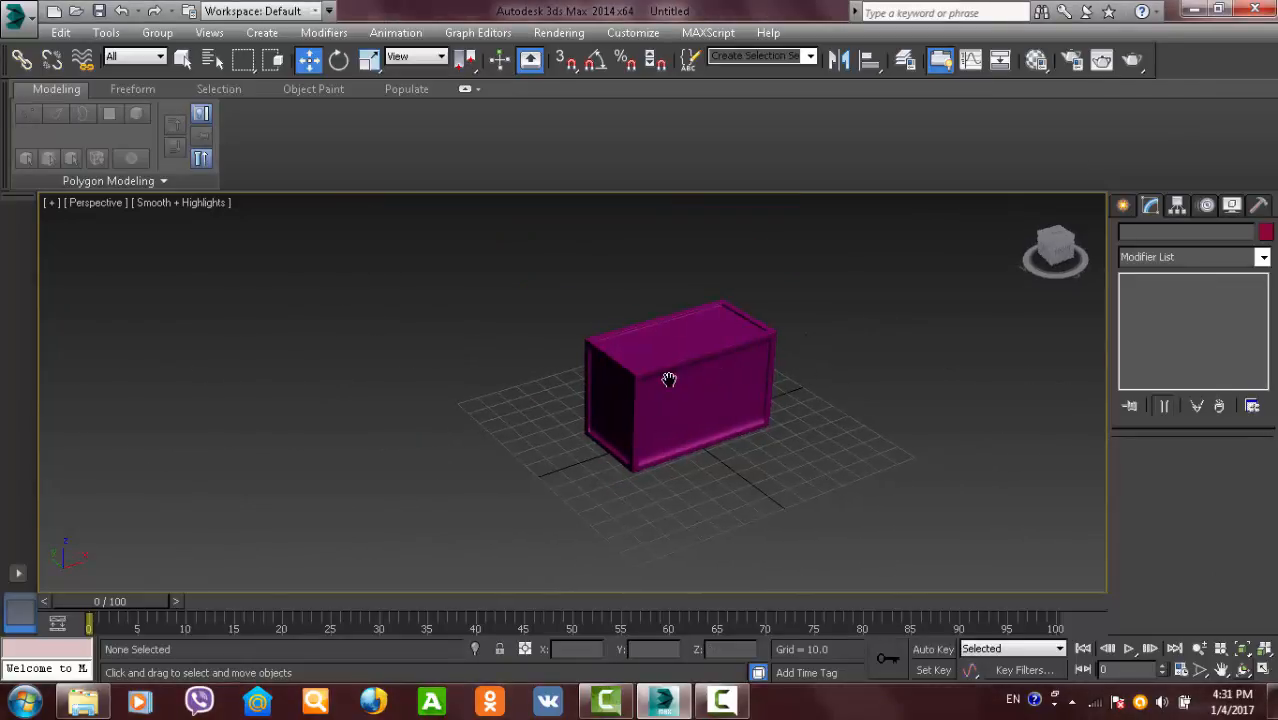
- Inspect the smoothed crate's frame edges, corners and recessed panels from several angles
{"action": "scroll", "coordinate": [665, 374], "scroll_direction": "up", "scroll_amount": 5}
{"action": "scroll", "coordinate": [679, 391], "scroll_direction": "down", "scroll_amount": 4}
{"action": "middle_click_drag", "start_coordinate": [665, 359], "coordinate": [927, 422], "text": "alt"}
{"action": "scroll", "coordinate": [675, 310], "scroll_direction": "up", "scroll_amount": 5}
{"action": "scroll", "coordinate": [805, 382], "scroll_direction": "up", "scroll_amount": 3}
{"action": "scroll", "coordinate": [803, 385], "scroll_direction": "down", "scroll_amount": 4}
{"action": "scroll", "coordinate": [662, 339], "scroll_direction": "down", "scroll_amount": 2}
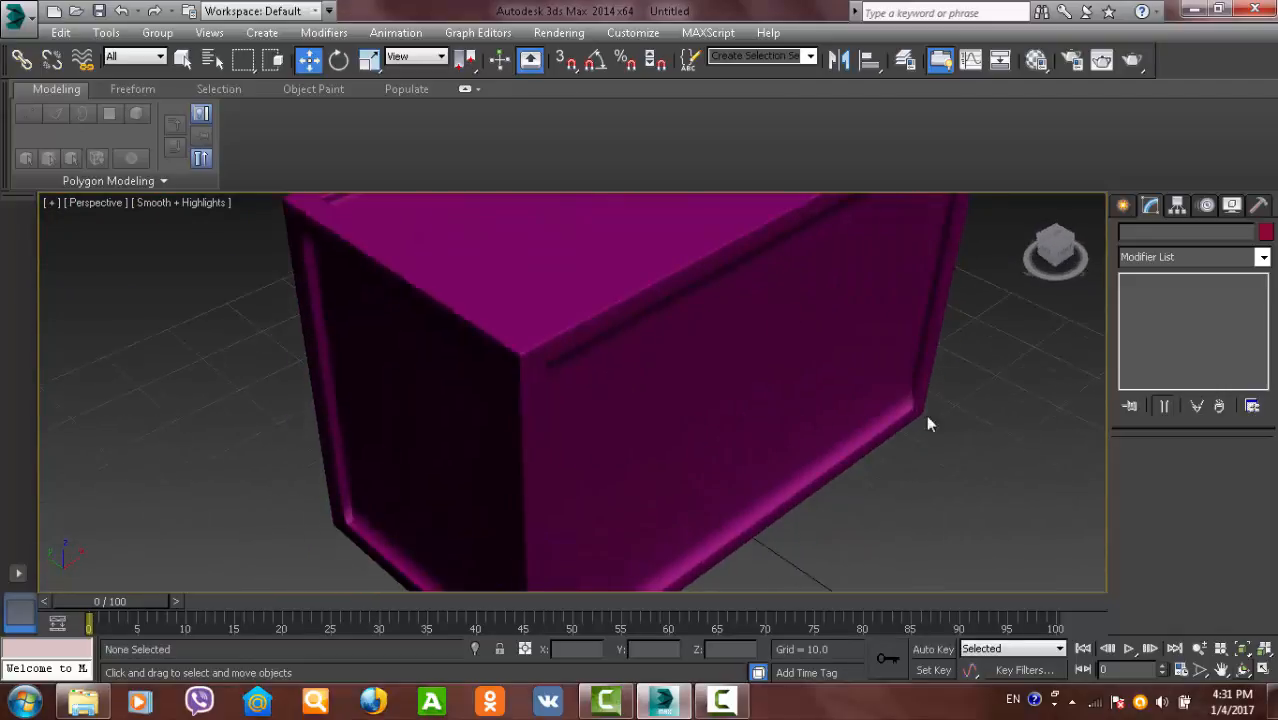
{"action": "middle_click_drag", "start_coordinate": [648, 479], "coordinate": [873, 357], "text": "alt"}
- Select the crate again and add a Swift Loop at the Editable Poly level along the long side panel's lower recess edge
{"action": "left_click", "coordinate": [828, 368]}
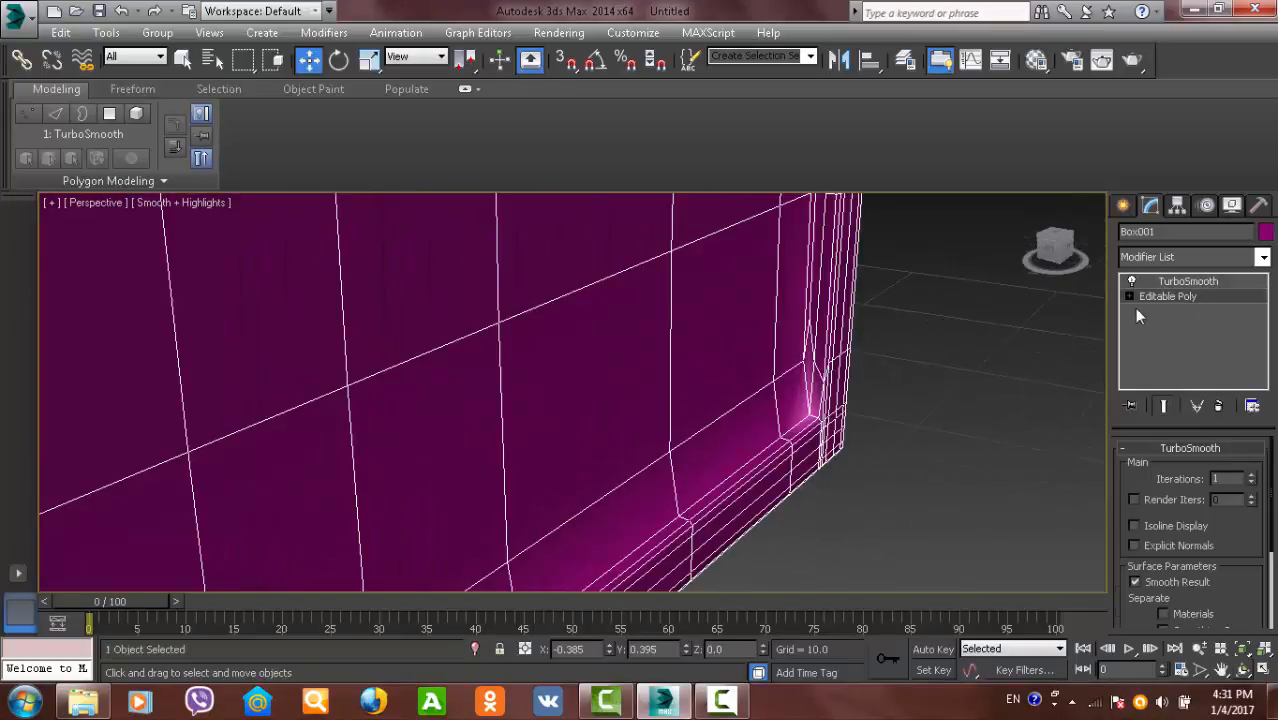
{"action": "left_click", "coordinate": [1160, 296]}
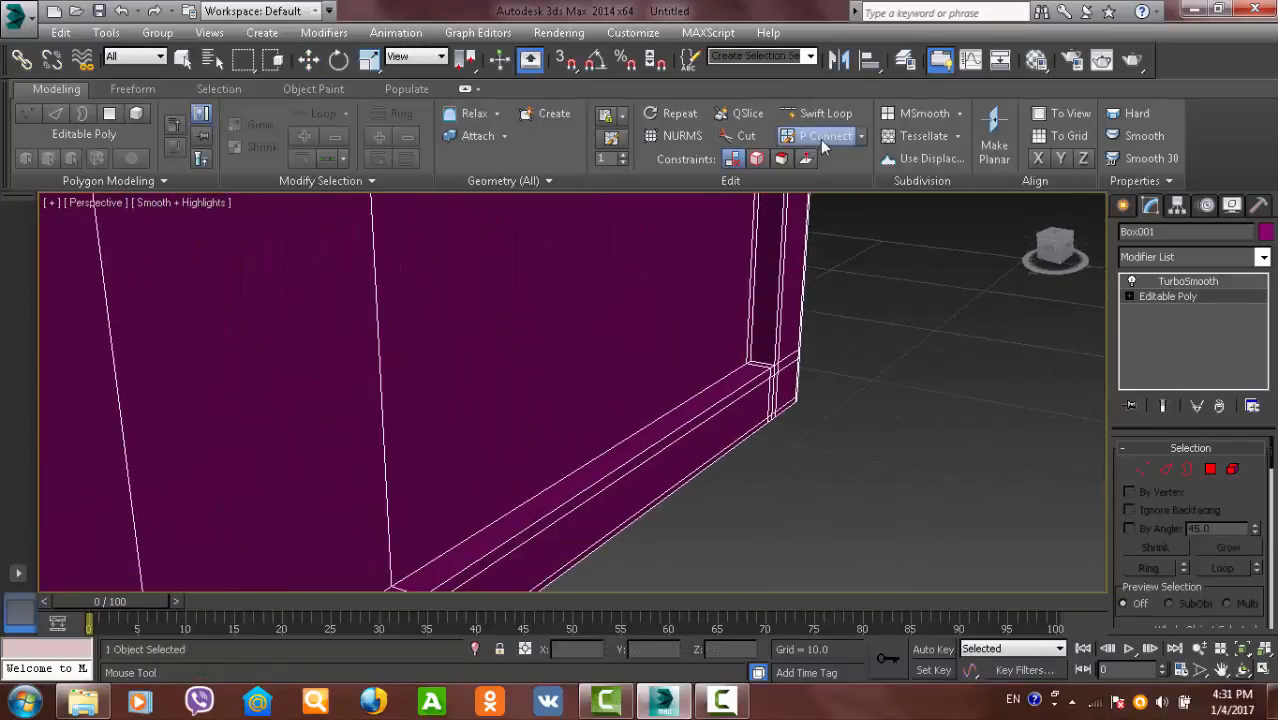
{"action": "left_click", "coordinate": [824, 114]}
{"action": "middle_click_drag", "start_coordinate": [769, 368], "coordinate": [879, 414], "text": "alt"}
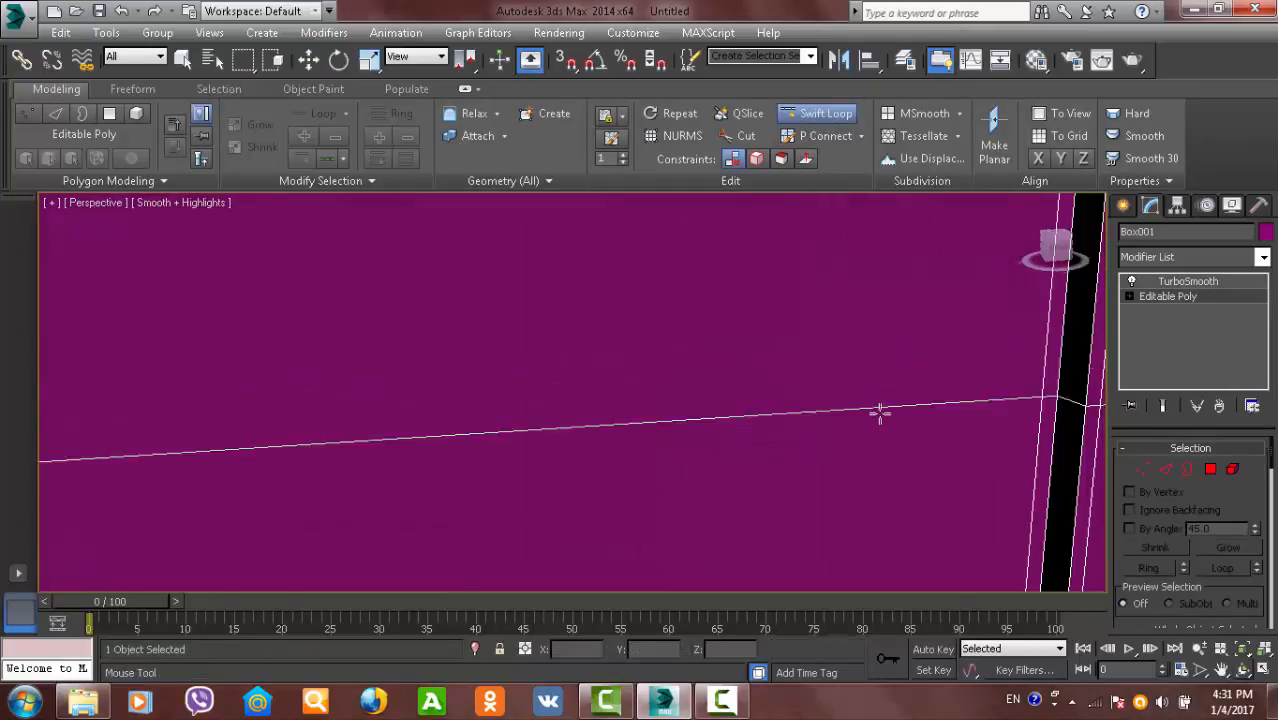
{"action": "scroll", "coordinate": [882, 420], "scroll_direction": "down", "scroll_amount": 5}
{"action": "scroll", "coordinate": [887, 437], "scroll_direction": "up", "scroll_amount": 3}
{"action": "left_click", "coordinate": [564, 527]}
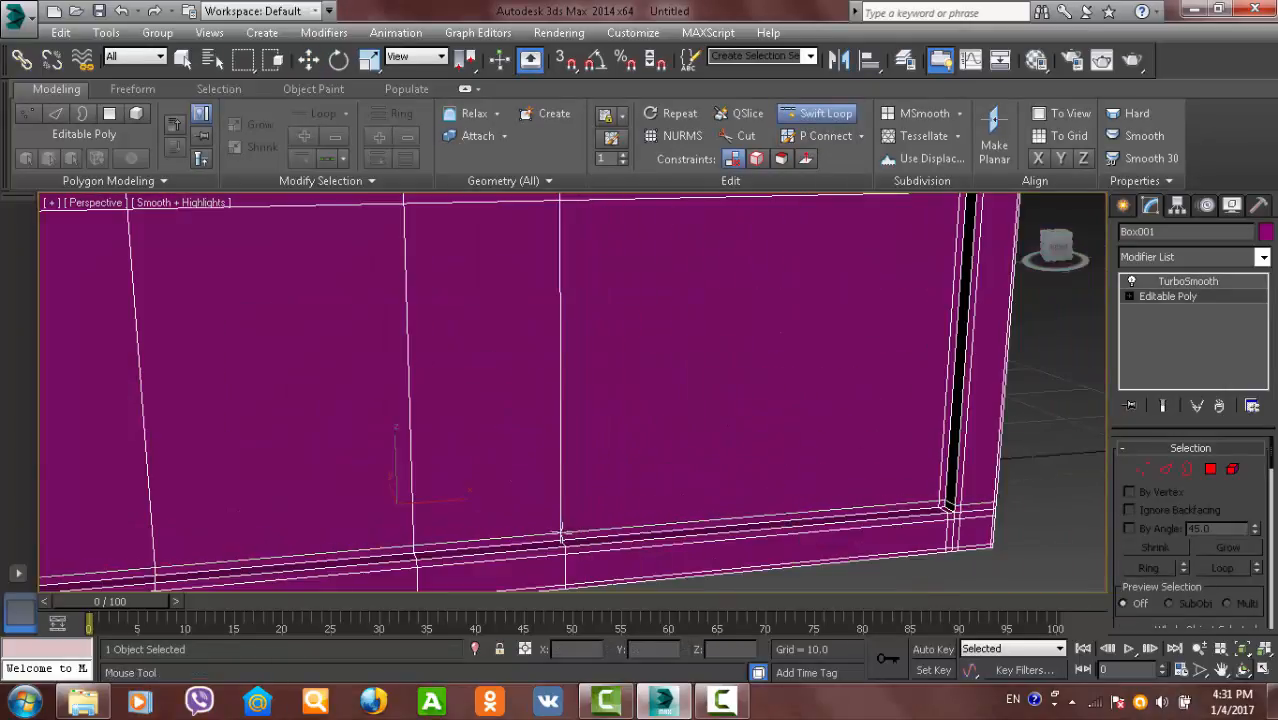
{"action": "key", "text": "w"}
{"action": "middle_click_drag", "start_coordinate": [693, 483], "coordinate": [763, 432]}
{"action": "scroll", "coordinate": [731, 418], "scroll_direction": "down", "scroll_amount": 4}
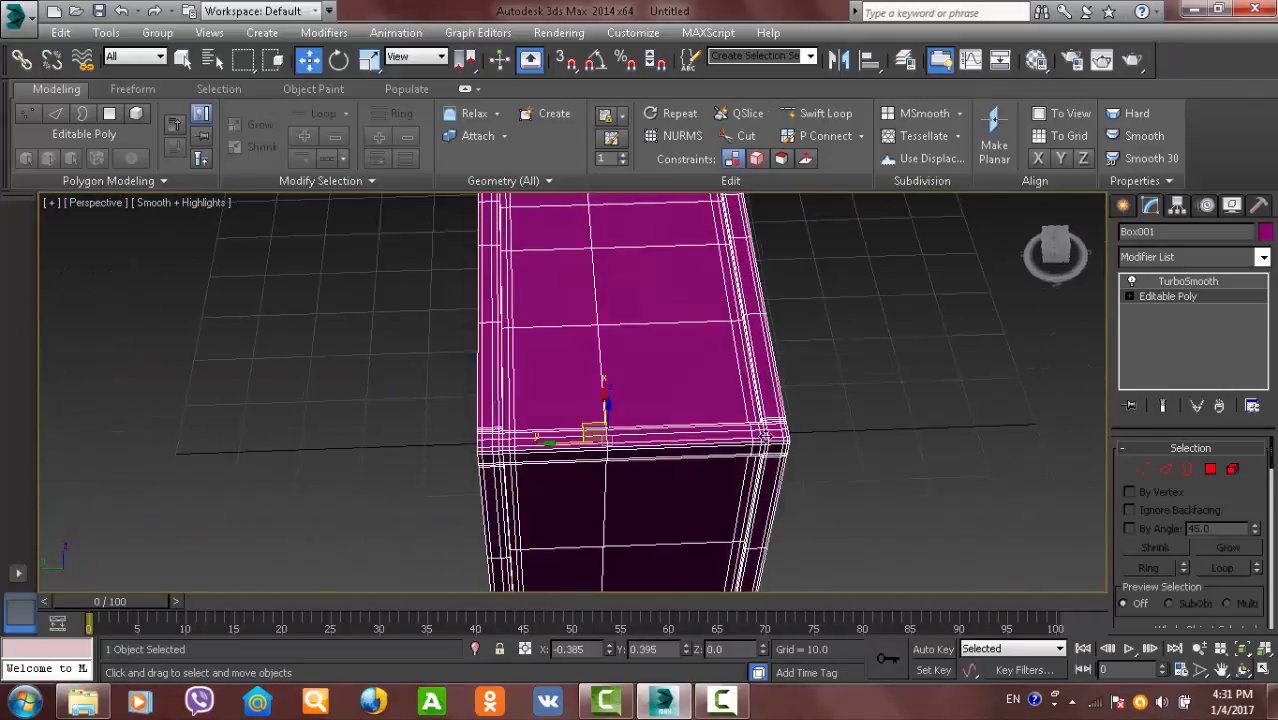
- Return to the TurboSmooth level, deselect the crate and inspect its sharpened frame from several sides
{"action": "left_click", "coordinate": [1188, 283]}
{"action": "left_click", "coordinate": [904, 414]}
{"action": "middle_click_drag", "start_coordinate": [904, 414], "coordinate": [614, 366], "text": "alt"}
{"action": "scroll", "coordinate": [719, 442], "scroll_direction": "up", "scroll_amount": 4}
{"action": "scroll", "coordinate": [627, 384], "scroll_direction": "down", "scroll_amount": 3}
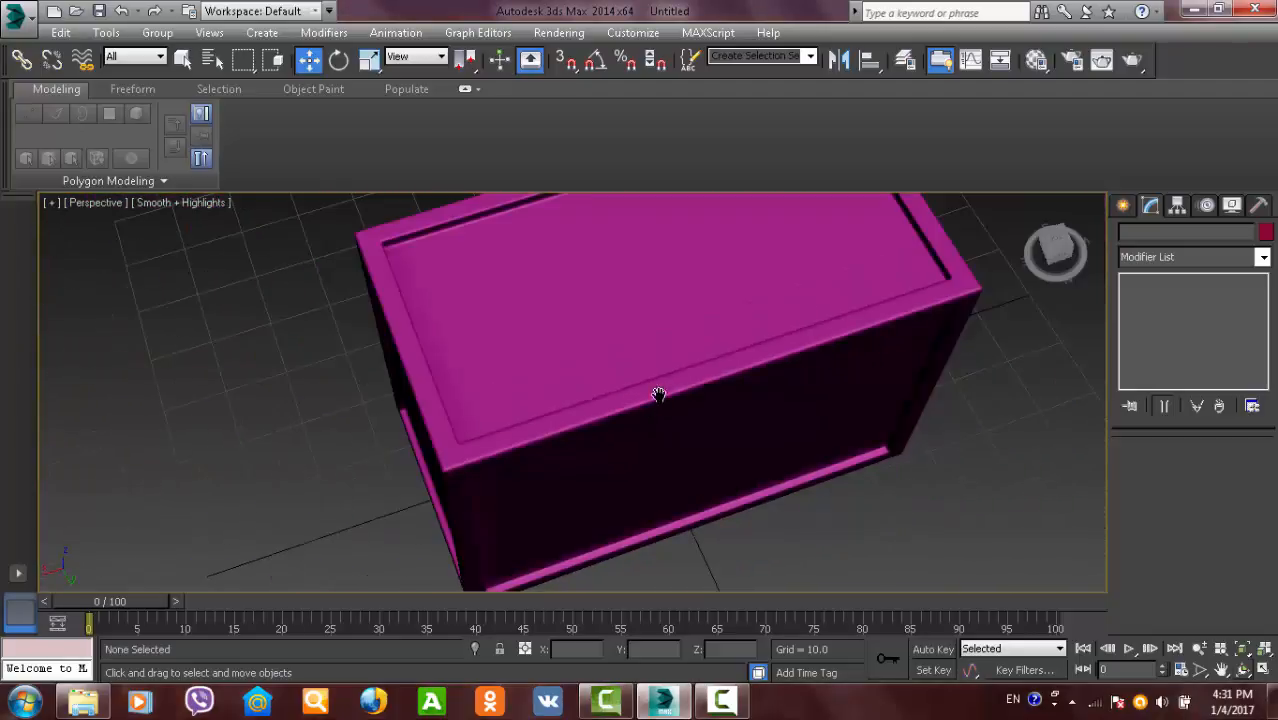
{"action": "middle_click_drag", "start_coordinate": [721, 371], "coordinate": [679, 456], "text": "alt"}
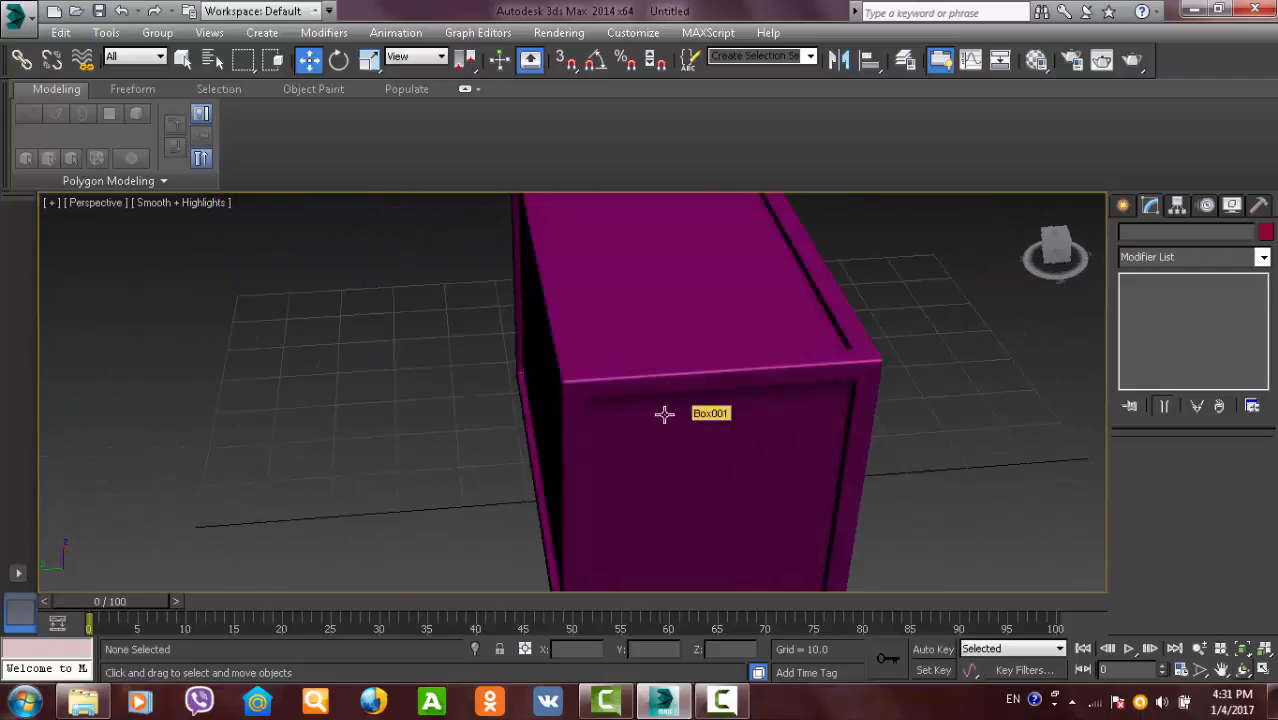
{"action": "middle_click_drag", "start_coordinate": [738, 282], "coordinate": [702, 366], "text": "alt"}
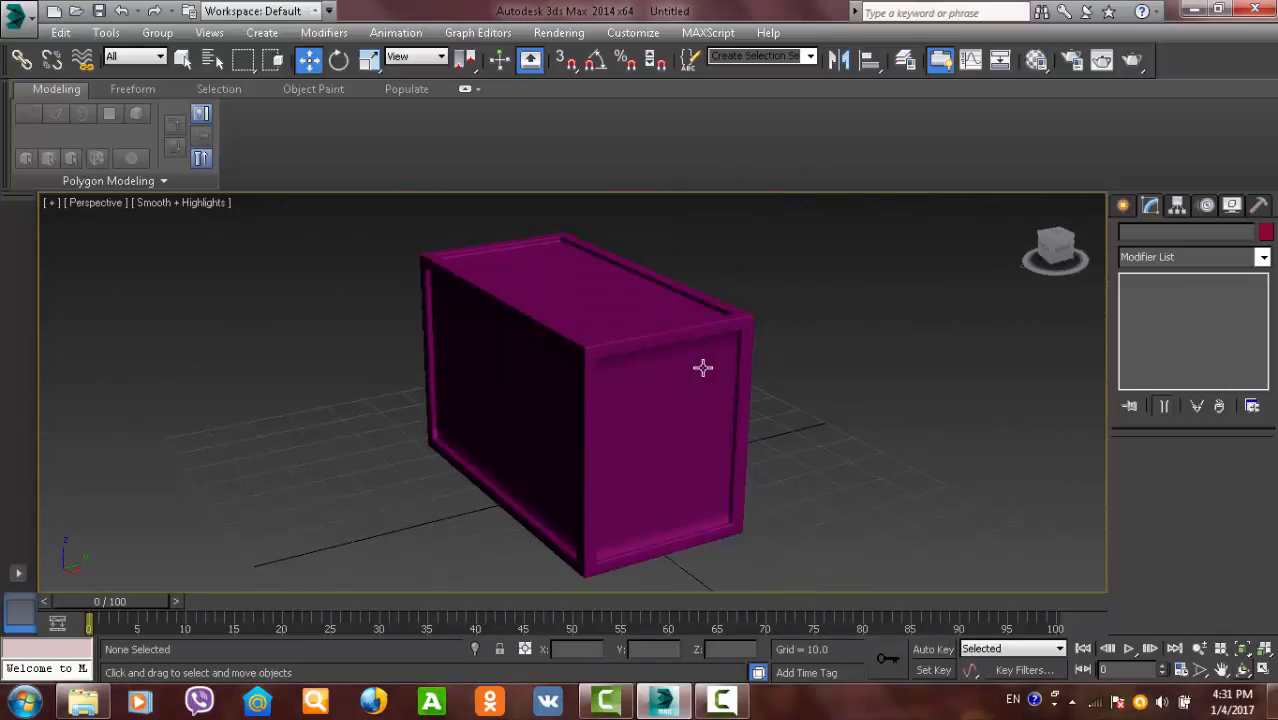
- Assign the grey 01 - Default material to the crate, deselect it and minimise the Material Editor
{"action": "scroll", "coordinate": [913, 362], "scroll_direction": "down", "scroll_amount": 4}
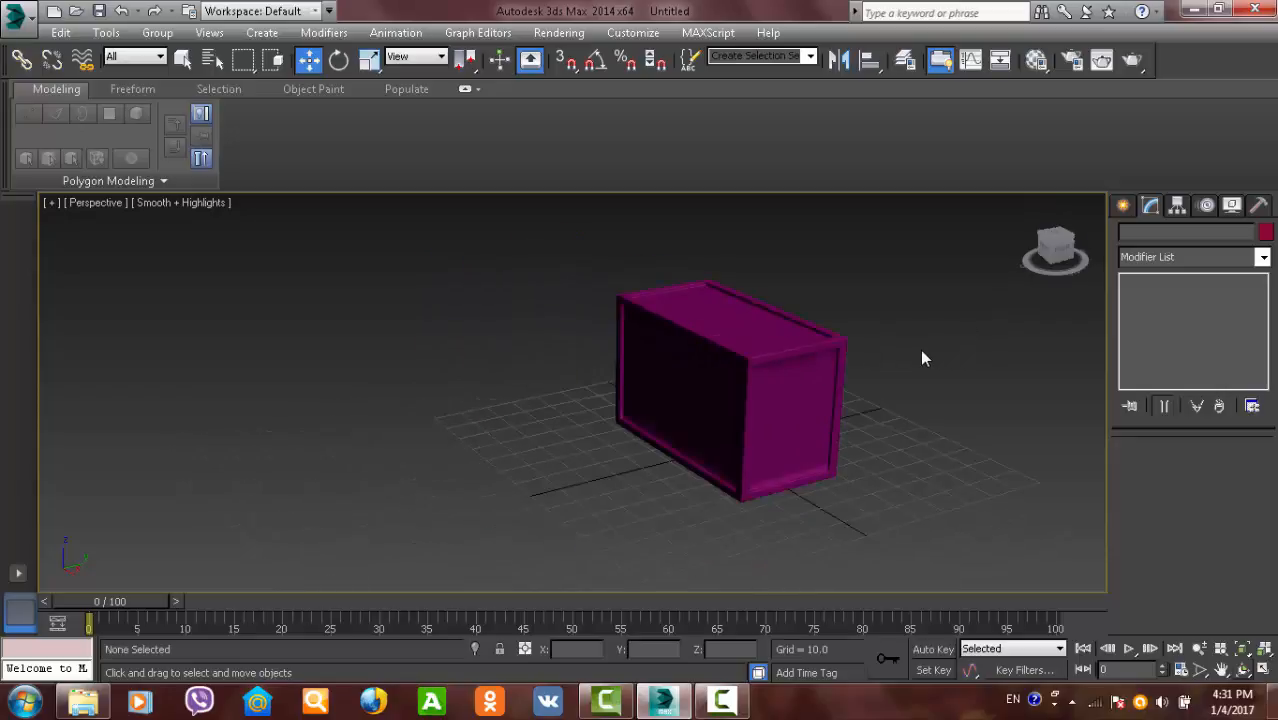
{"action": "scroll", "coordinate": [900, 358], "scroll_direction": "up", "scroll_amount": 4}
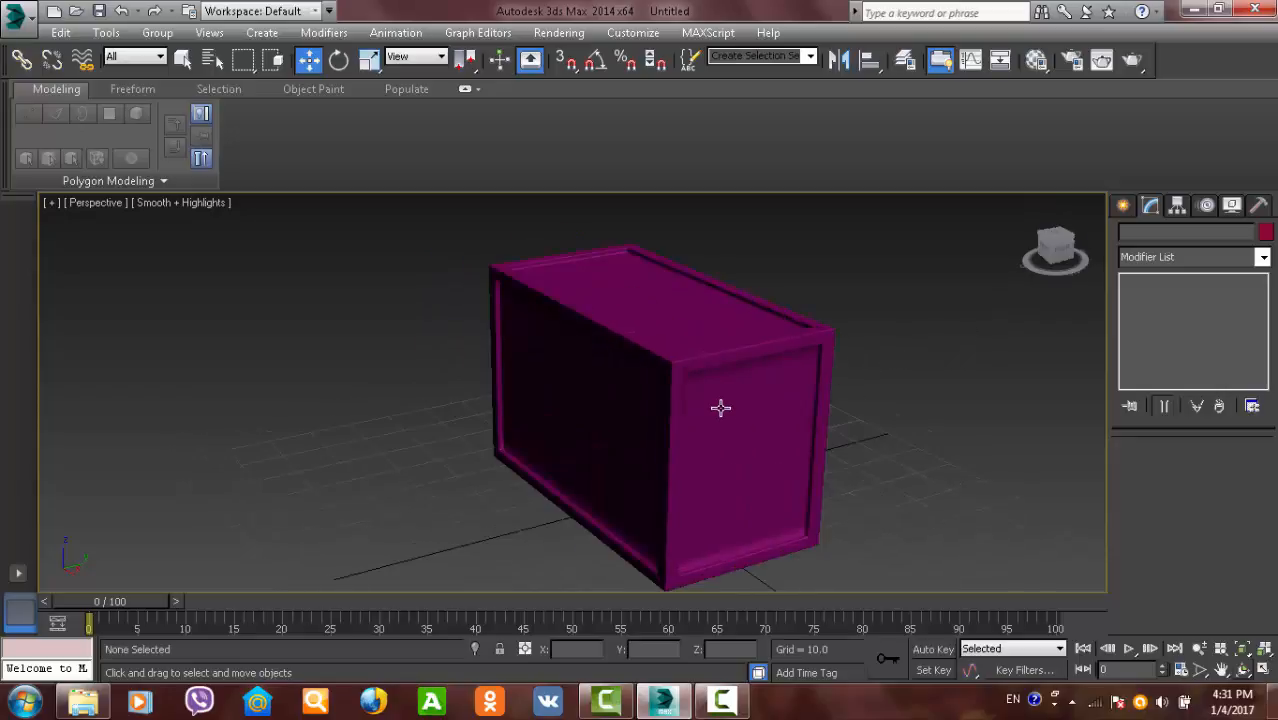
{"action": "middle_click_drag", "start_coordinate": [608, 398], "coordinate": [580, 420]}
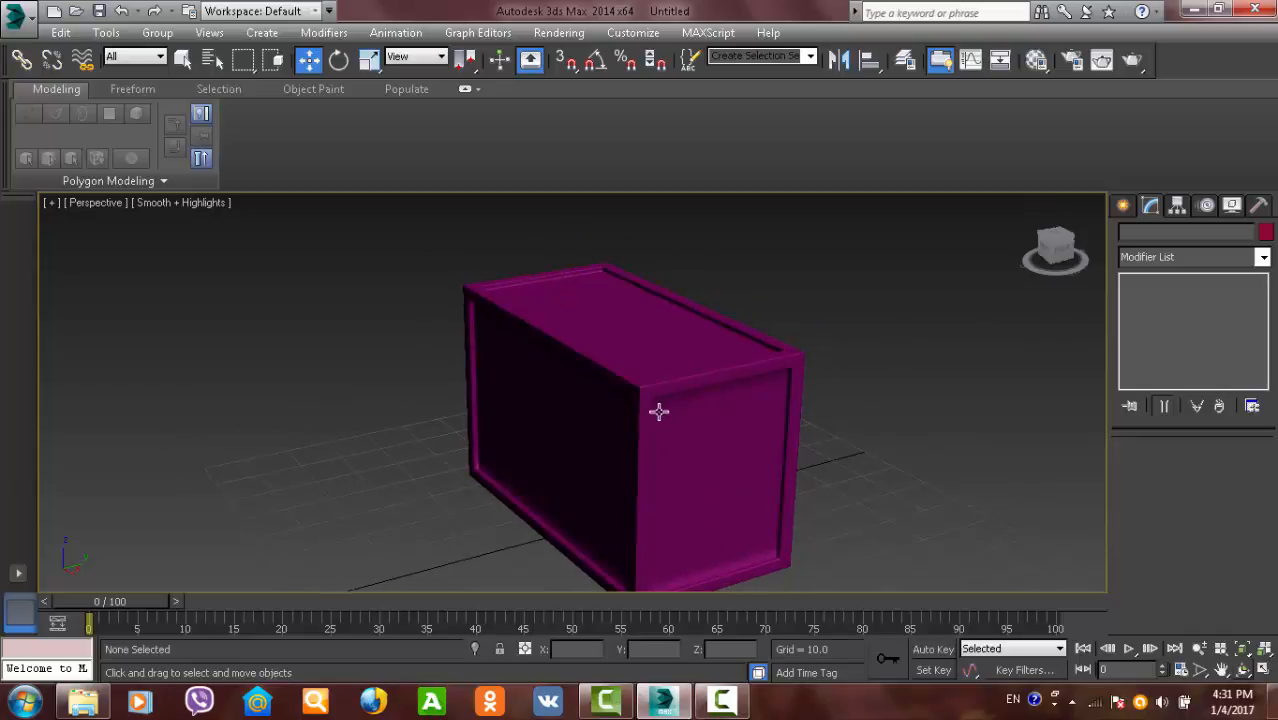
{"action": "left_click", "coordinate": [1038, 61]}
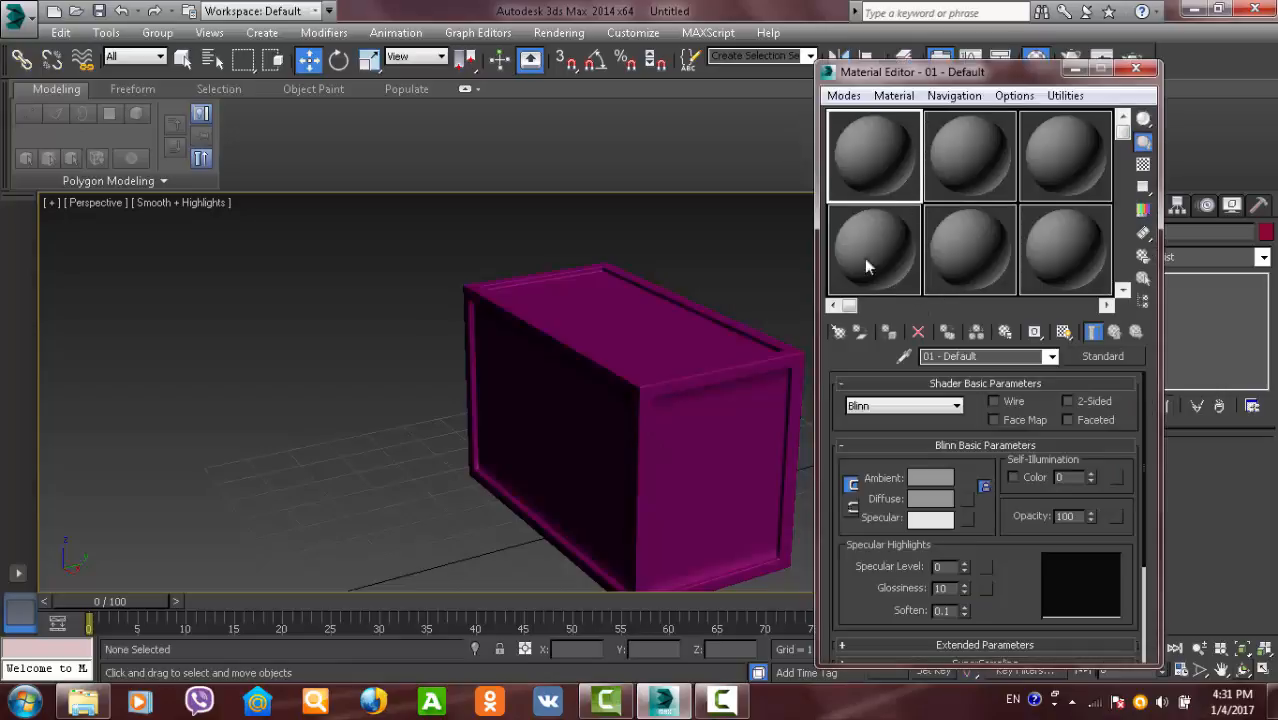
{"action": "left_click", "coordinate": [727, 357]}
{"action": "left_click", "coordinate": [888, 332]}
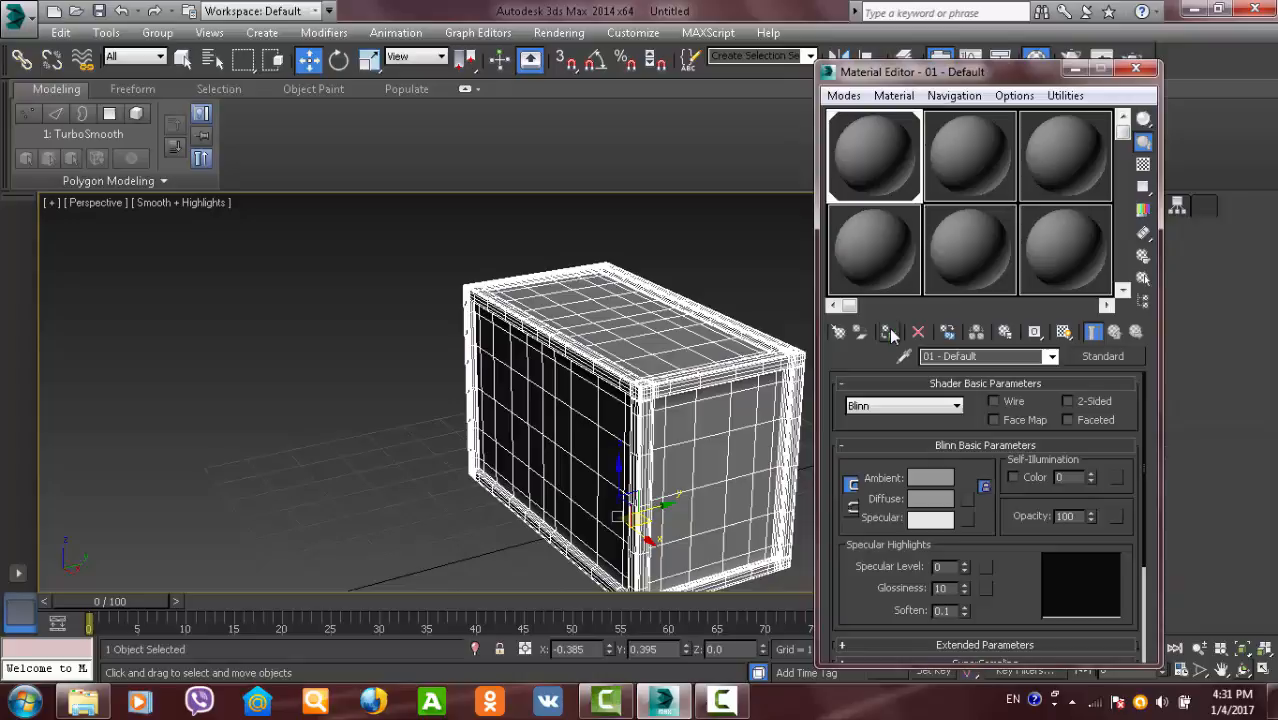
{"action": "left_click", "coordinate": [715, 242]}
{"action": "left_click", "coordinate": [1074, 68]}
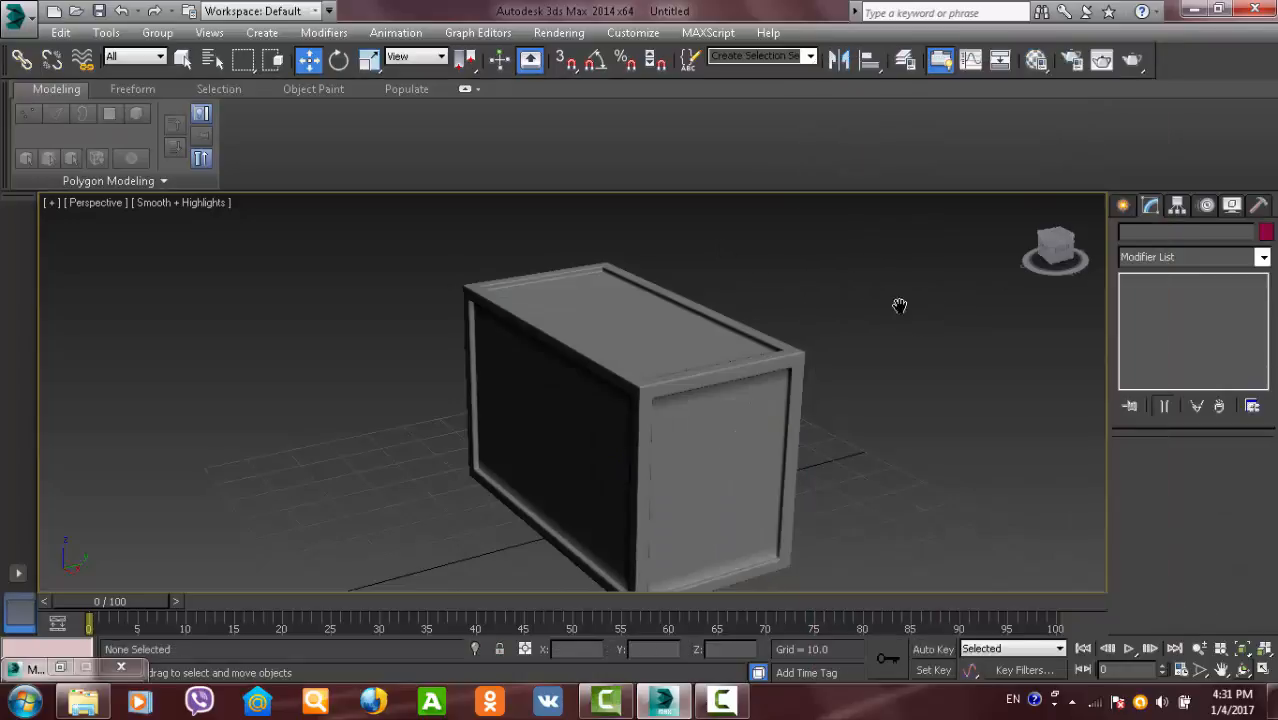
{"action": "mouse_move", "coordinate": [899, 302]}
{"action": "middle_mouse_down", "text": "alt"}
{"action": "mouse_move", "coordinate": [819, 314]}
{"action": "mouse_move", "coordinate": [699, 285]}
{"action": "mouse_move", "coordinate": [899, 313]}
{"action": "middle_mouse_up", "text": "alt"}
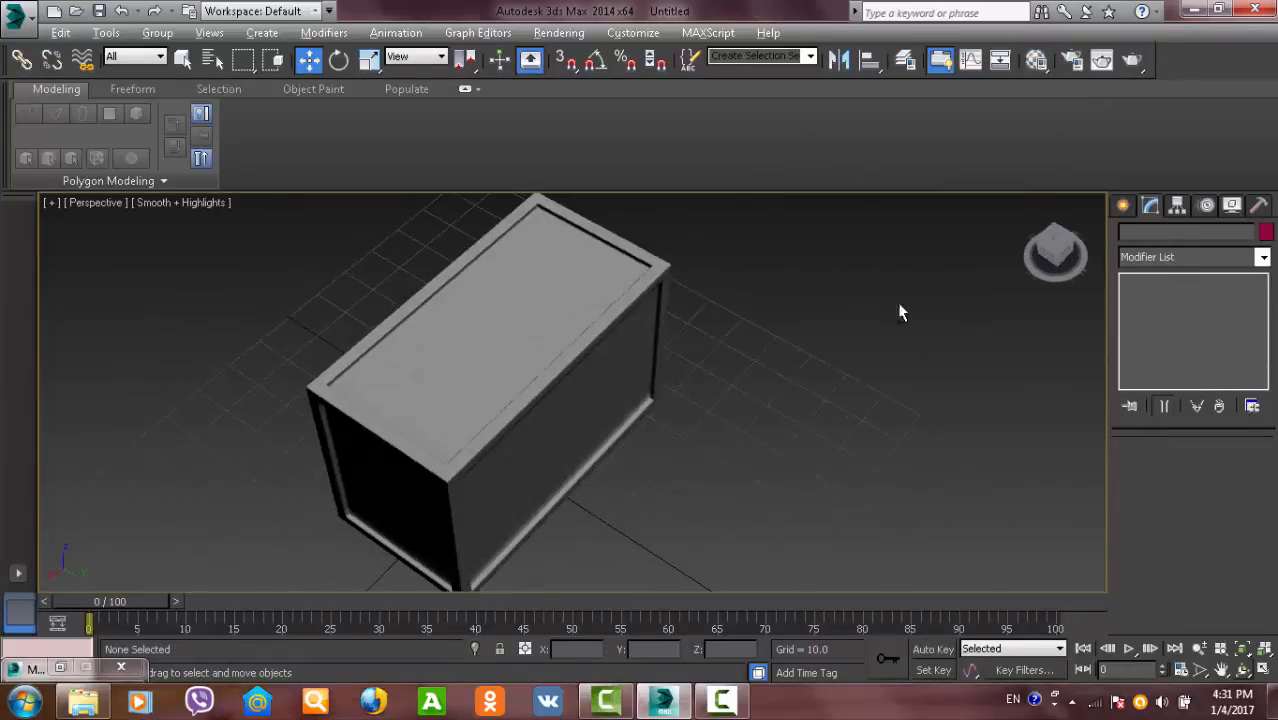
{"action": "left_click", "coordinate": [1022, 203]}
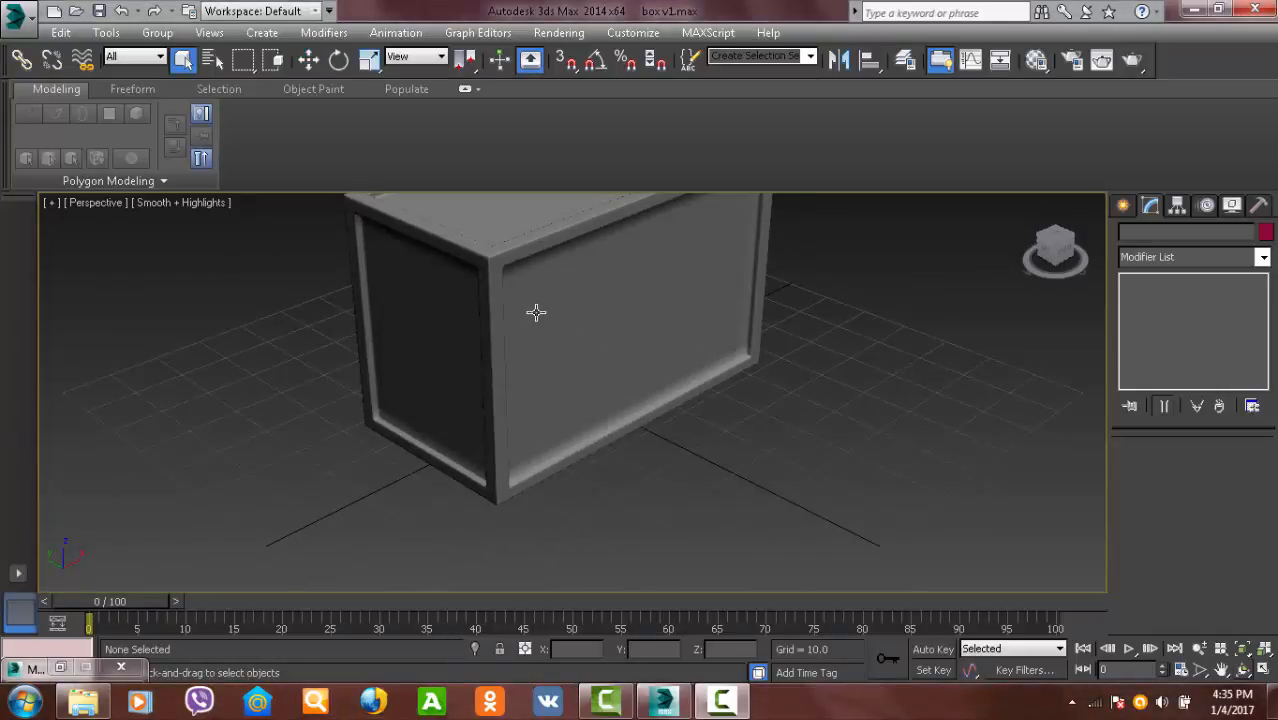
- Save the scene as a new 3ds Max file named highpoly box in the scenes folder
{"action": "middle_click_drag", "start_coordinate": [534, 311], "coordinate": [628, 399]}
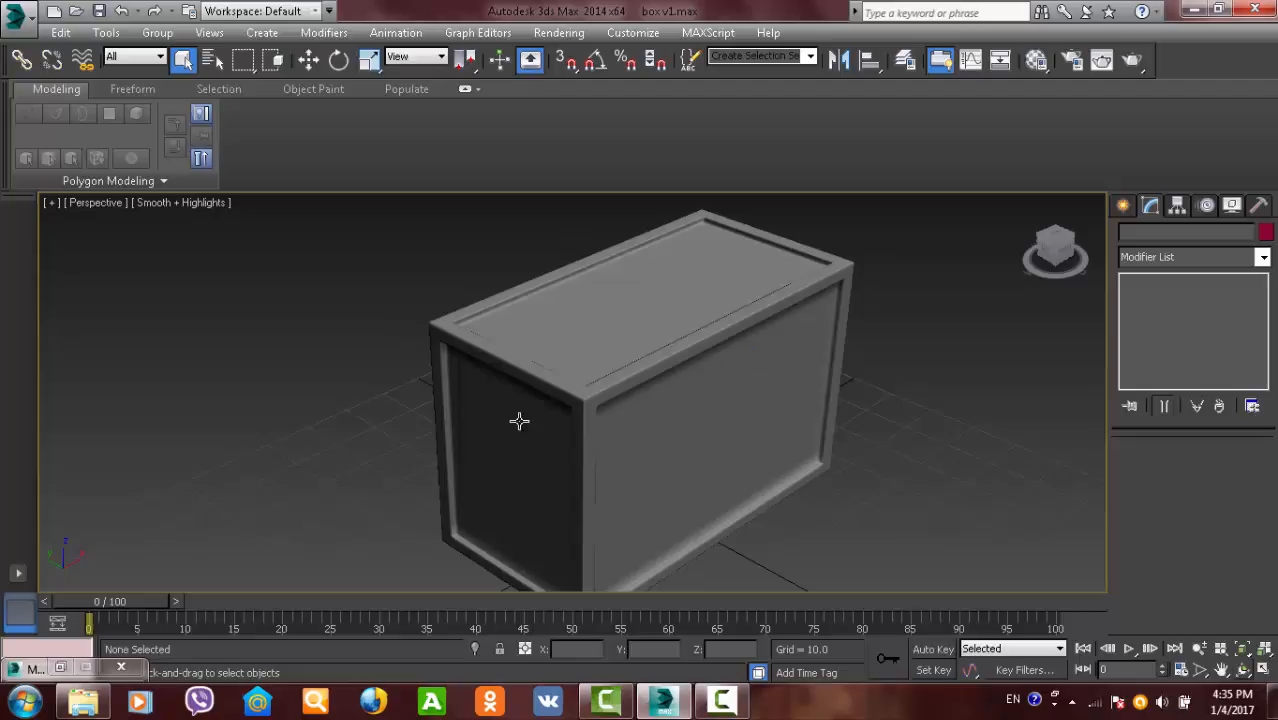
{"action": "left_click", "coordinate": [5, 26]}
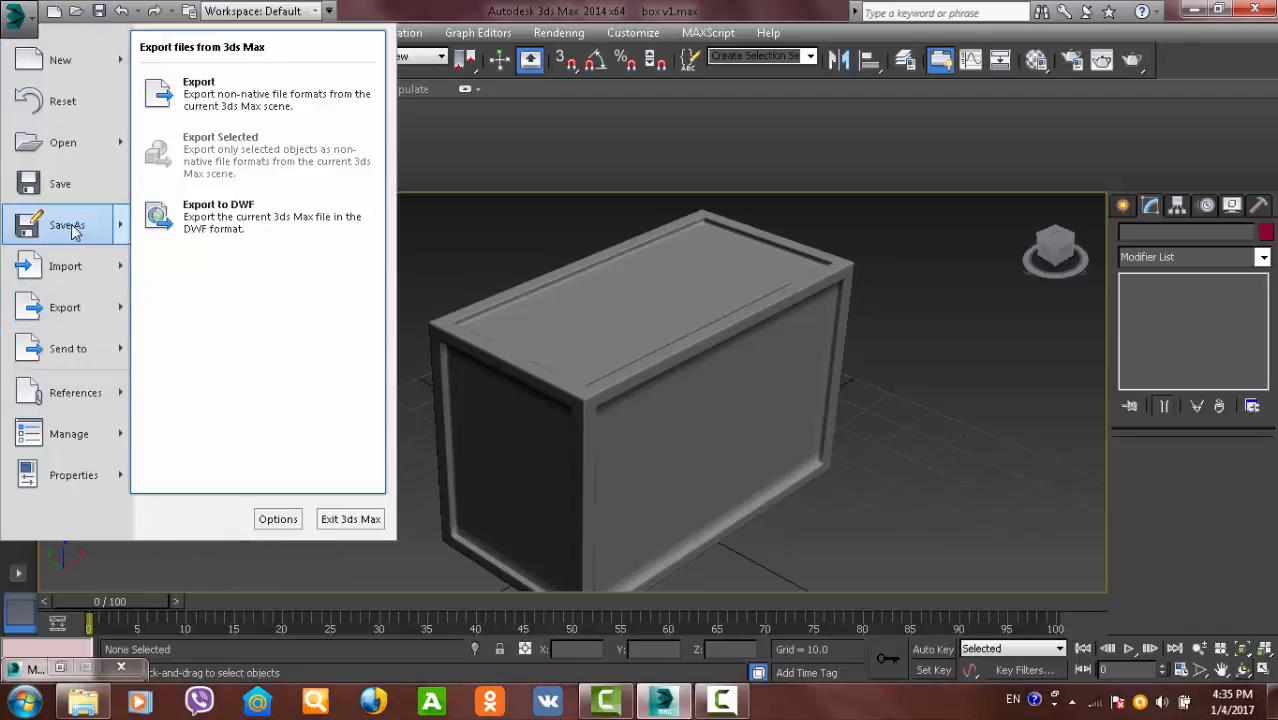
{"action": "left_click", "coordinate": [62, 225]}
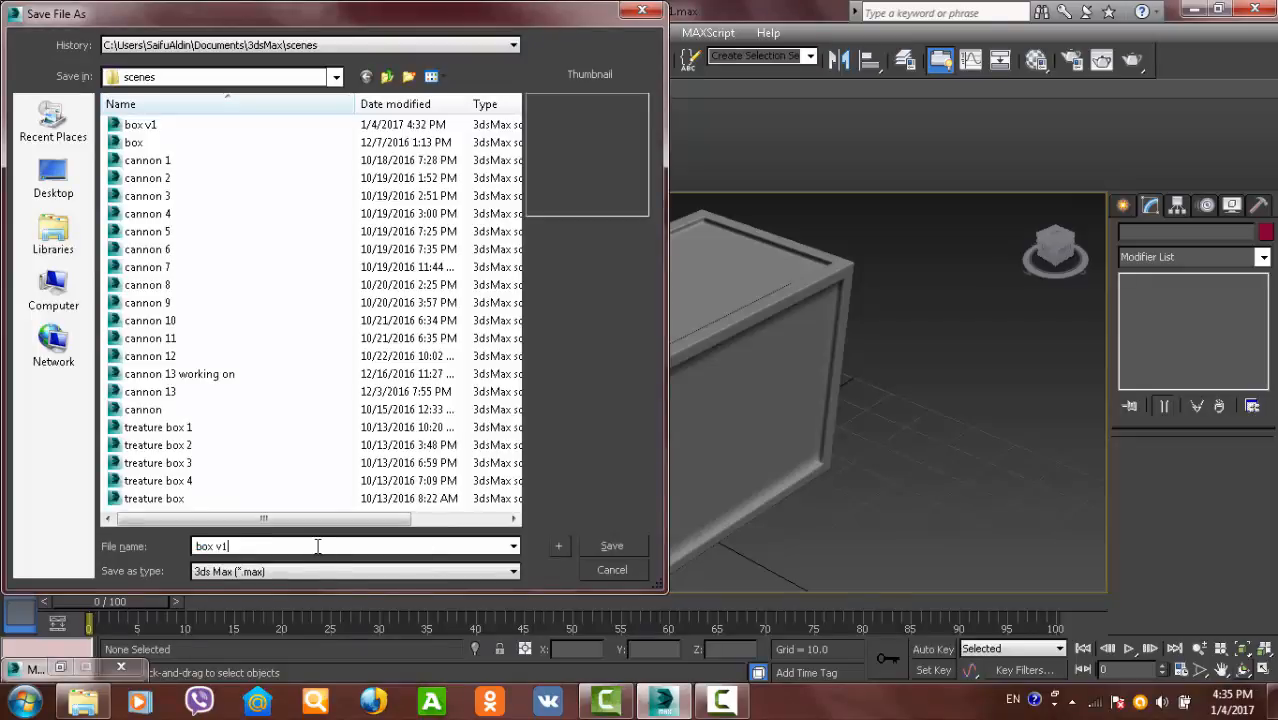
{"action": "type", "text": "highpoly b"}
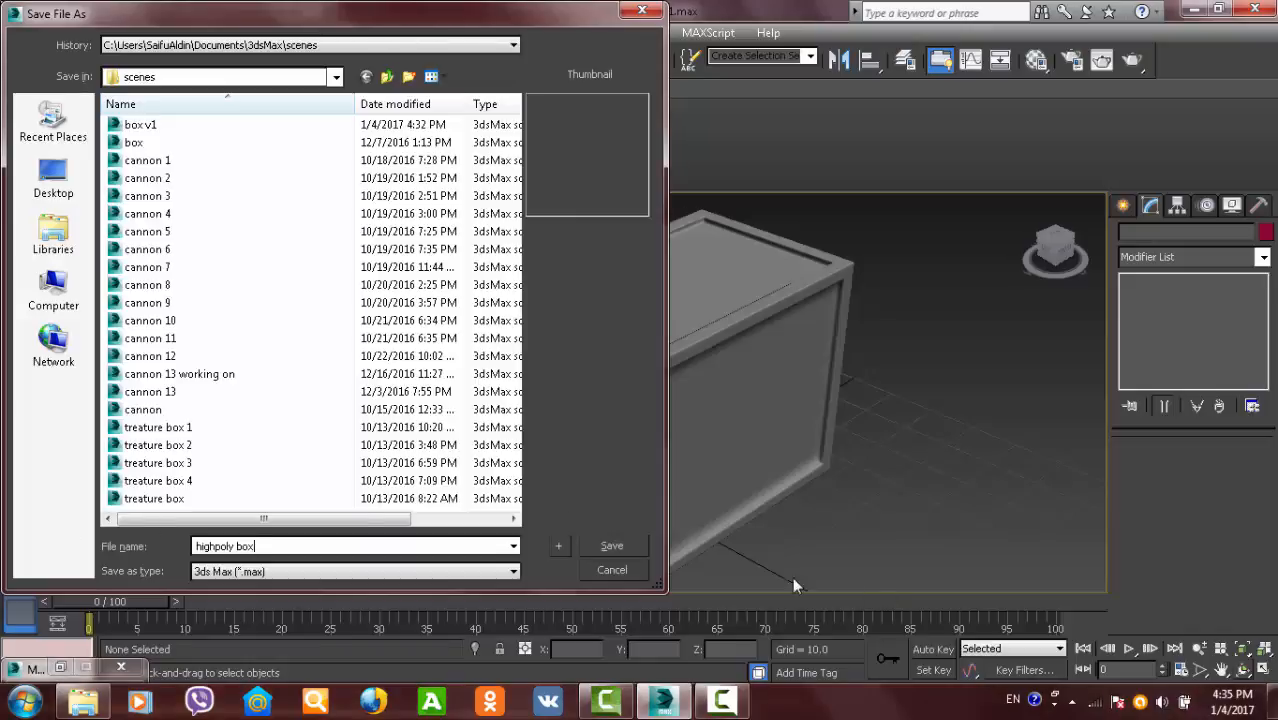
{"action": "left_click", "coordinate": [630, 549]}
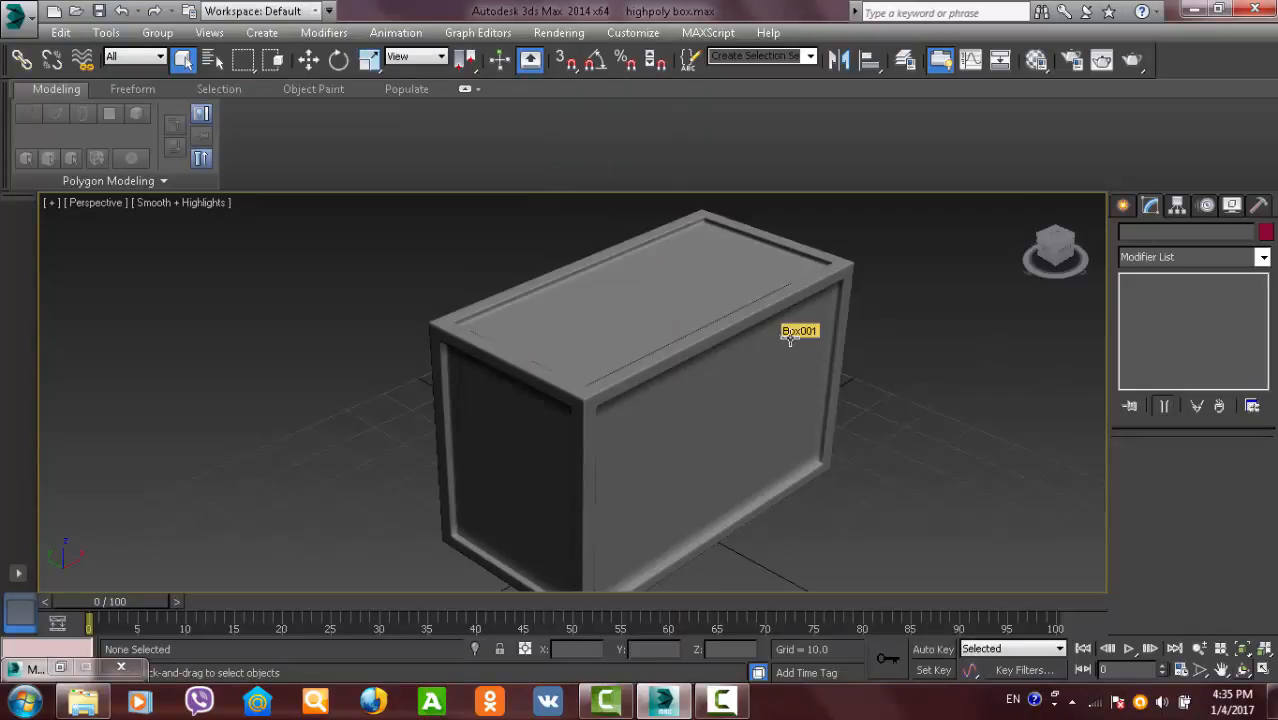
- Select the crate, turn off its TurboSmooth modifier and go down to the Editable Poly level
{"action": "left_click", "coordinate": [1126, 207]}
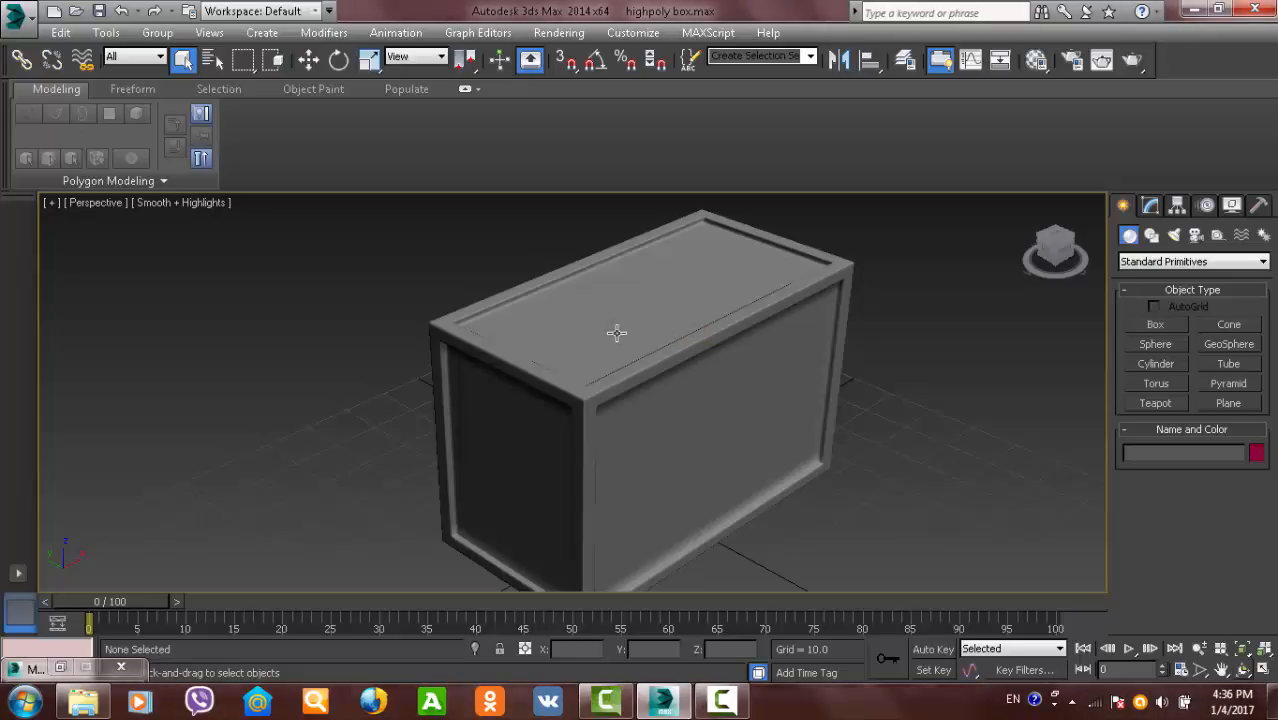
{"action": "left_click", "coordinate": [716, 288]}
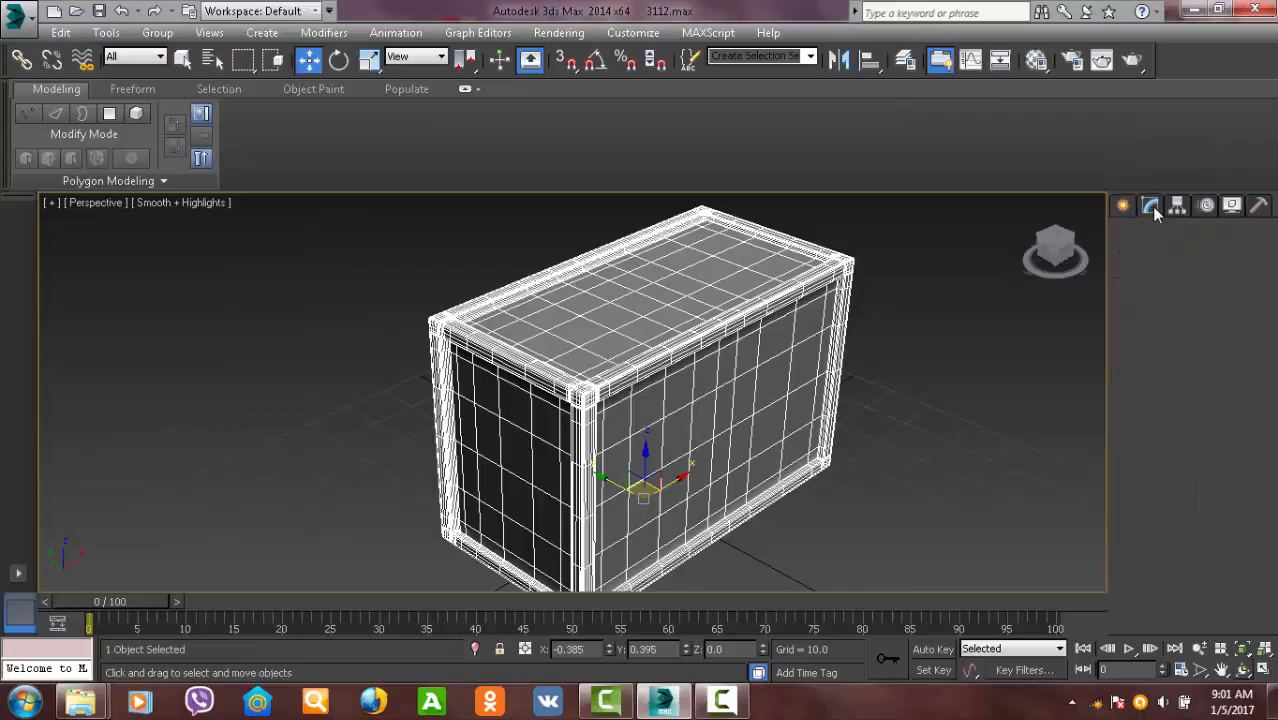
{"action": "left_click", "coordinate": [1151, 206]}
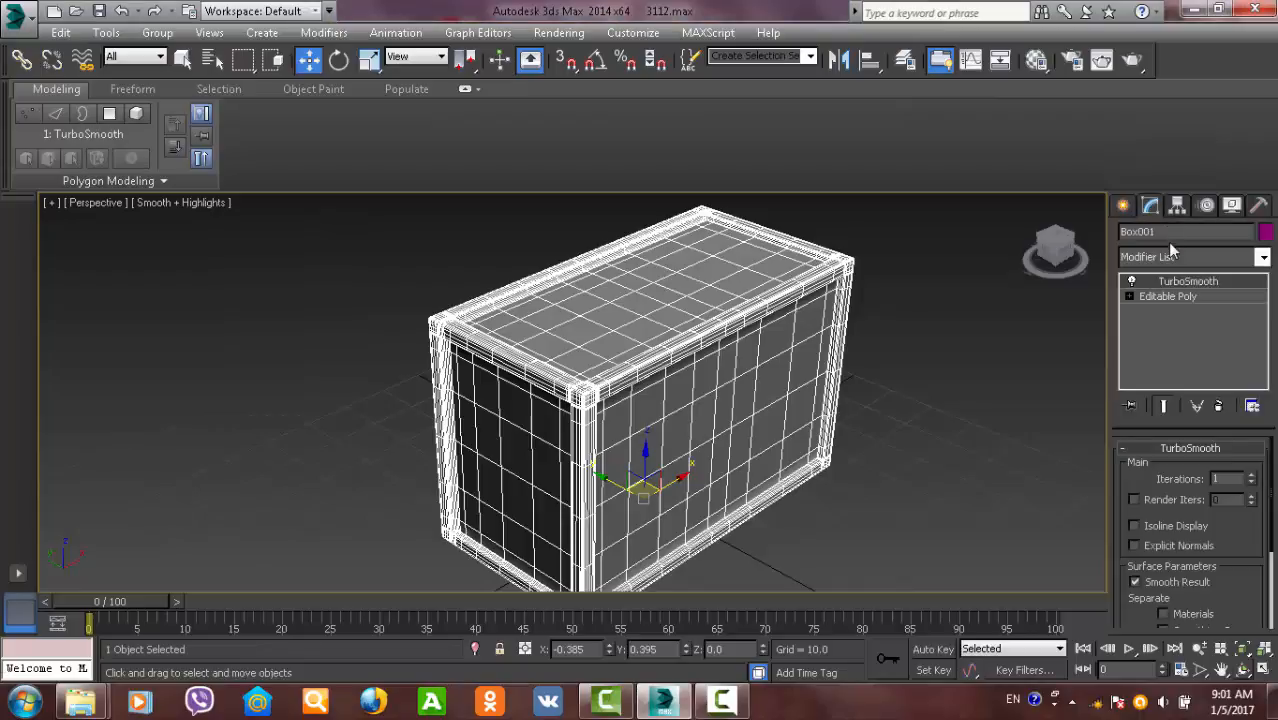
{"action": "left_click", "coordinate": [1132, 282]}
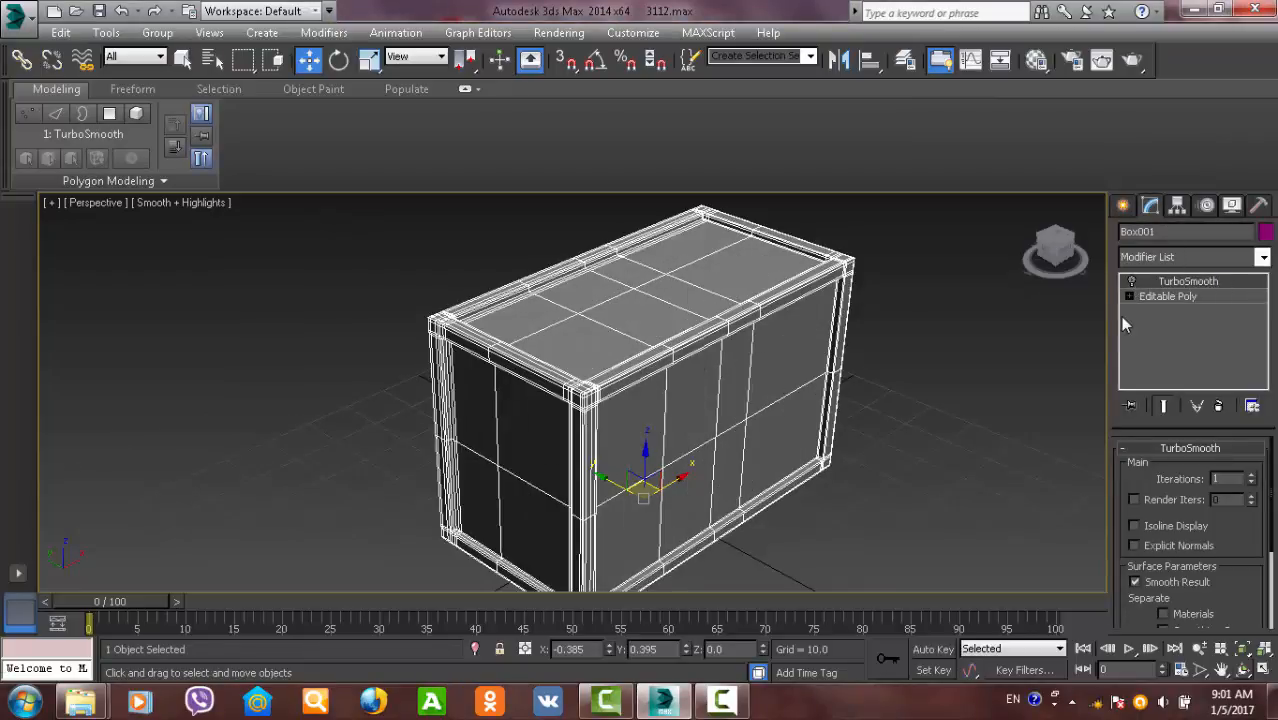
{"action": "left_click", "coordinate": [1168, 297]}
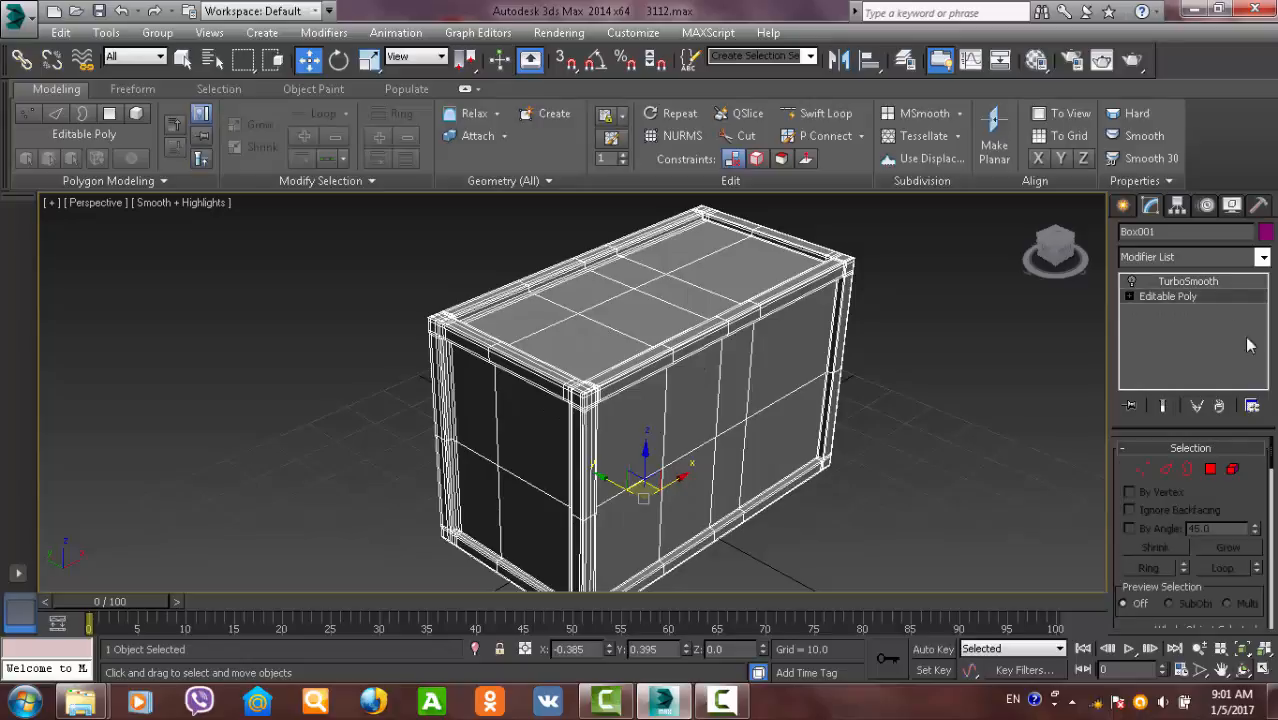
- At Edge level, select the three short parallel support edges on the top frame's near corner
{"action": "left_click", "coordinate": [1164, 470]}
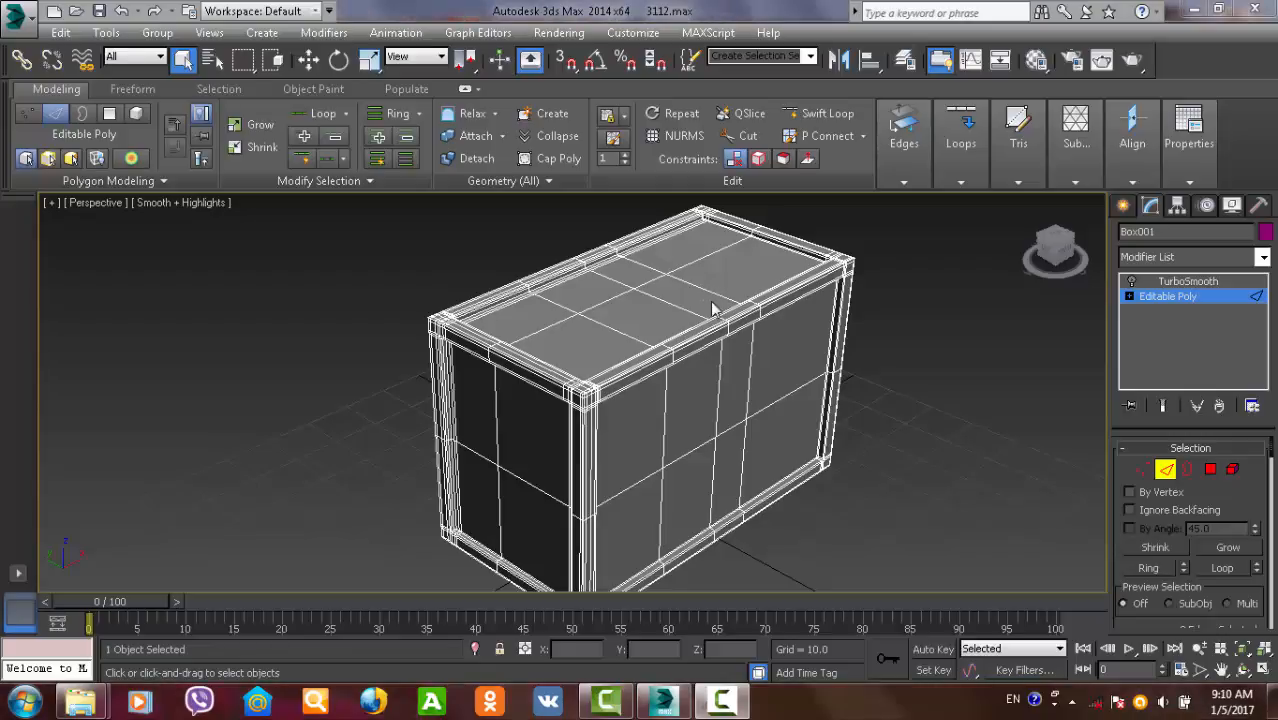
{"action": "scroll", "coordinate": [635, 355], "scroll_direction": "up", "scroll_amount": 6}
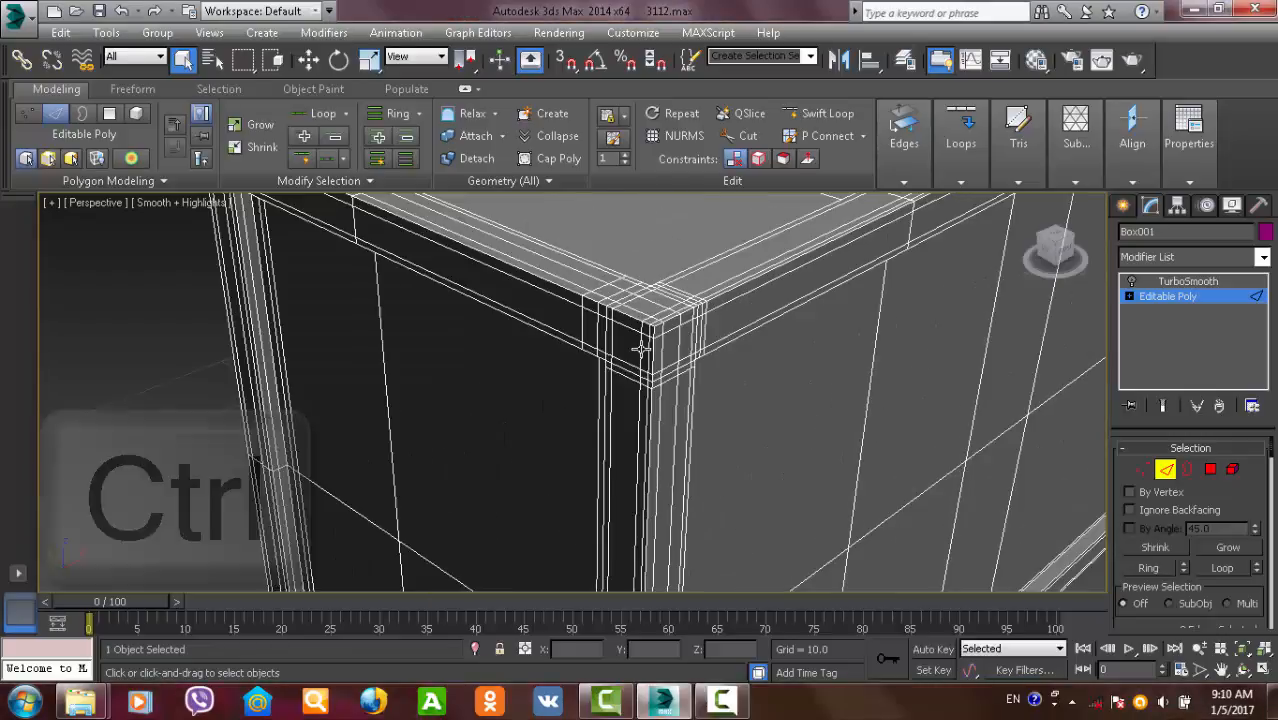
{"action": "mouse_move", "coordinate": [641, 349]}
{"action": "middle_mouse_down", "text": "alt"}
{"action": "mouse_move", "coordinate": [608, 342]}
{"action": "mouse_move", "coordinate": [533, 374]}
{"action": "mouse_move", "coordinate": [639, 371]}
{"action": "middle_mouse_up", "text": "alt"}
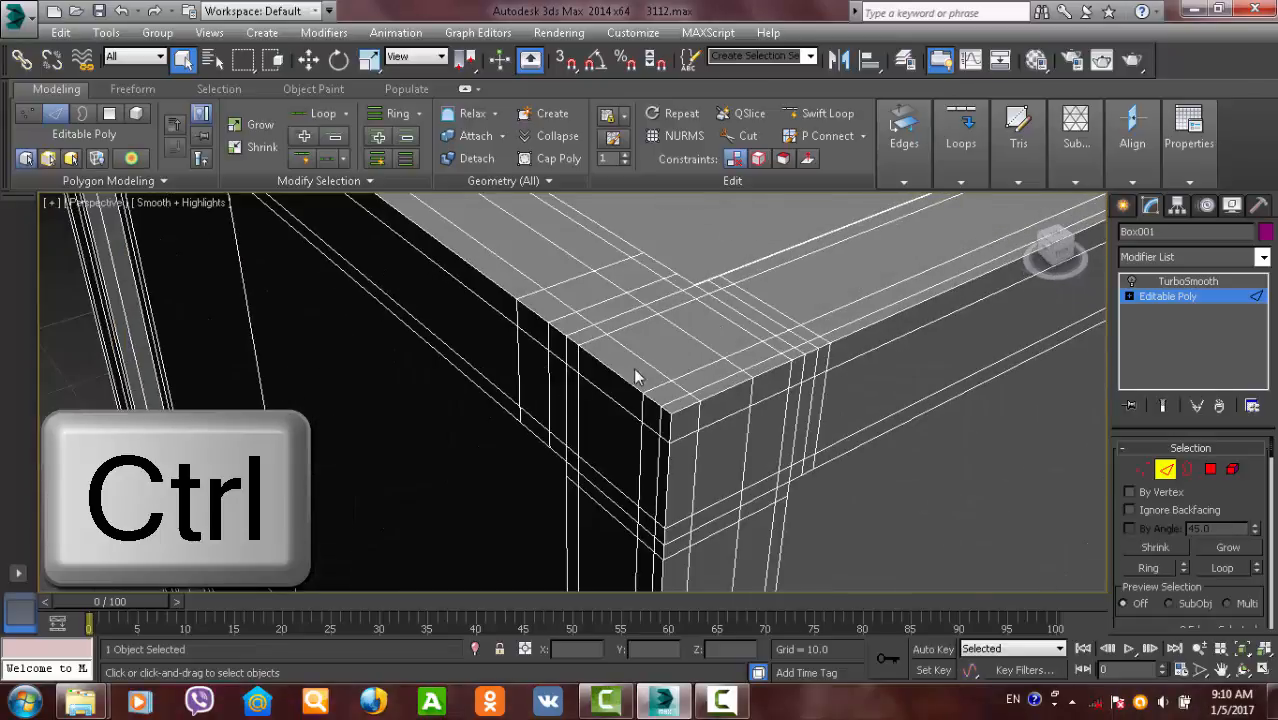
{"action": "left_click", "coordinate": [689, 334], "text": "ctrl"}
{"action": "left_click", "coordinate": [724, 320], "text": "ctrl"}
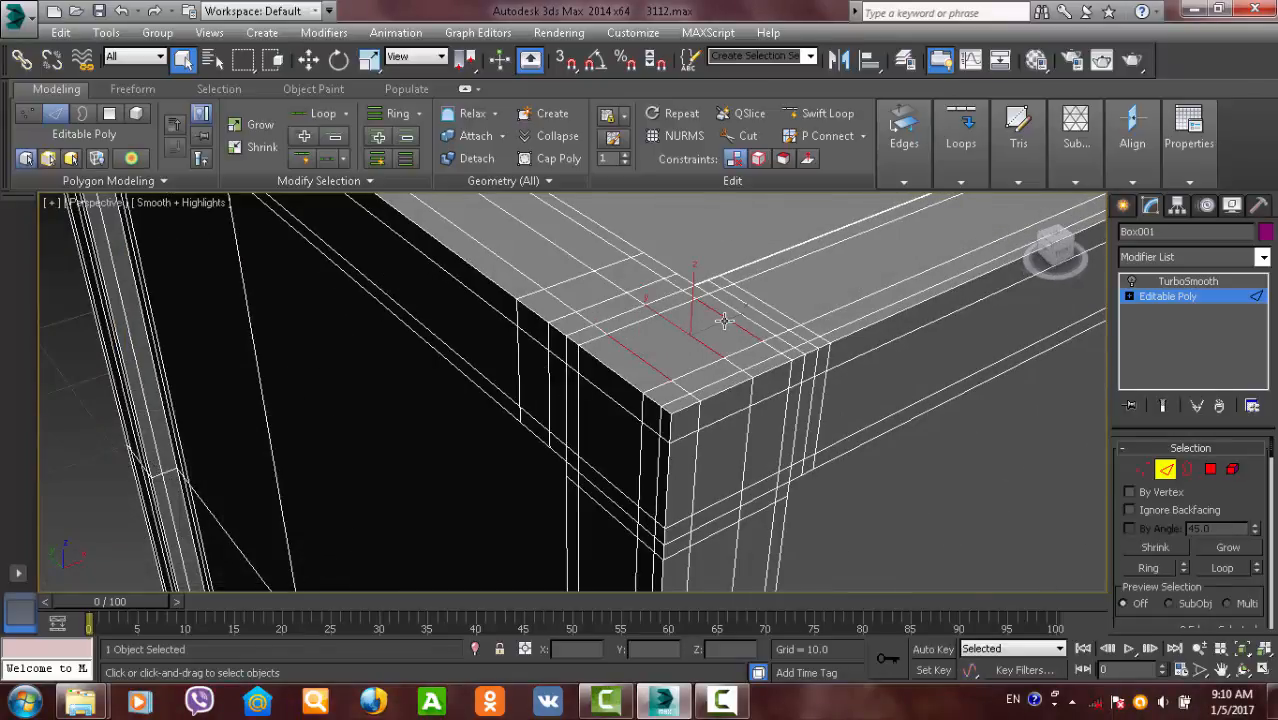
{"action": "middle_click_drag", "start_coordinate": [724, 320], "coordinate": [714, 381], "text": "alt"}
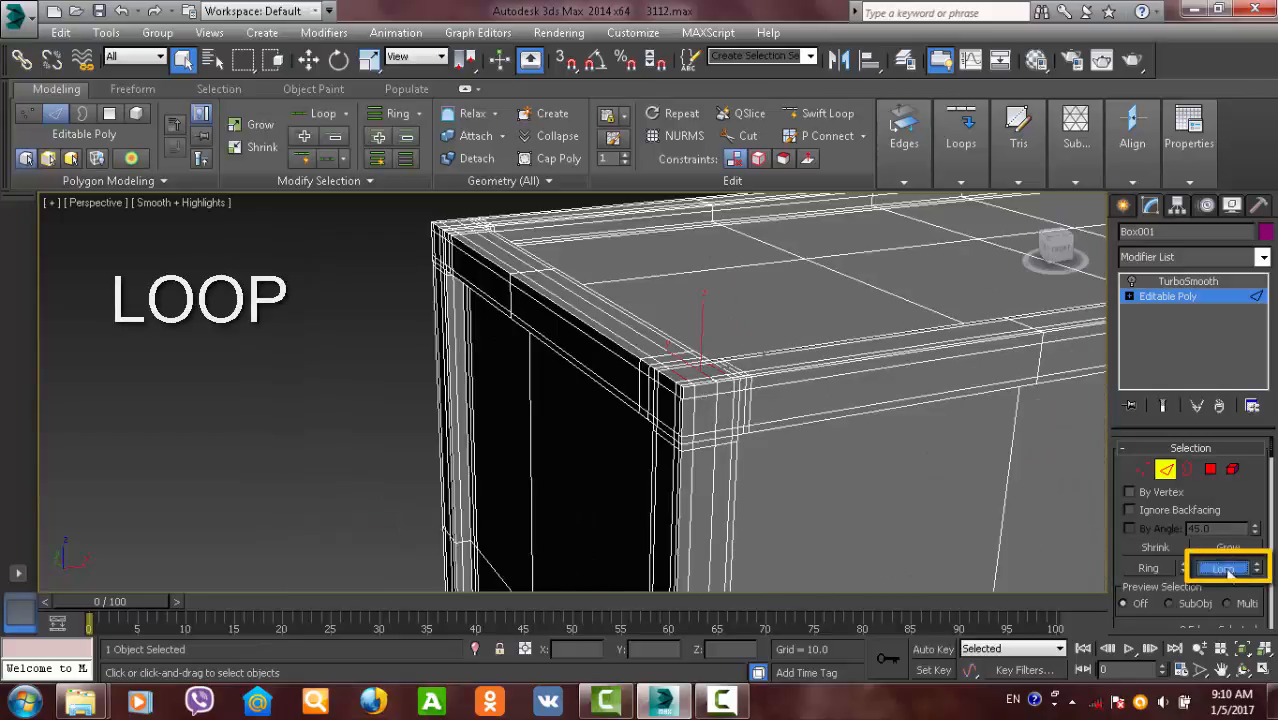
- Try extending the three corner edges to full loops and restore the short edge selection
{"action": "left_click", "coordinate": [1226, 568]}
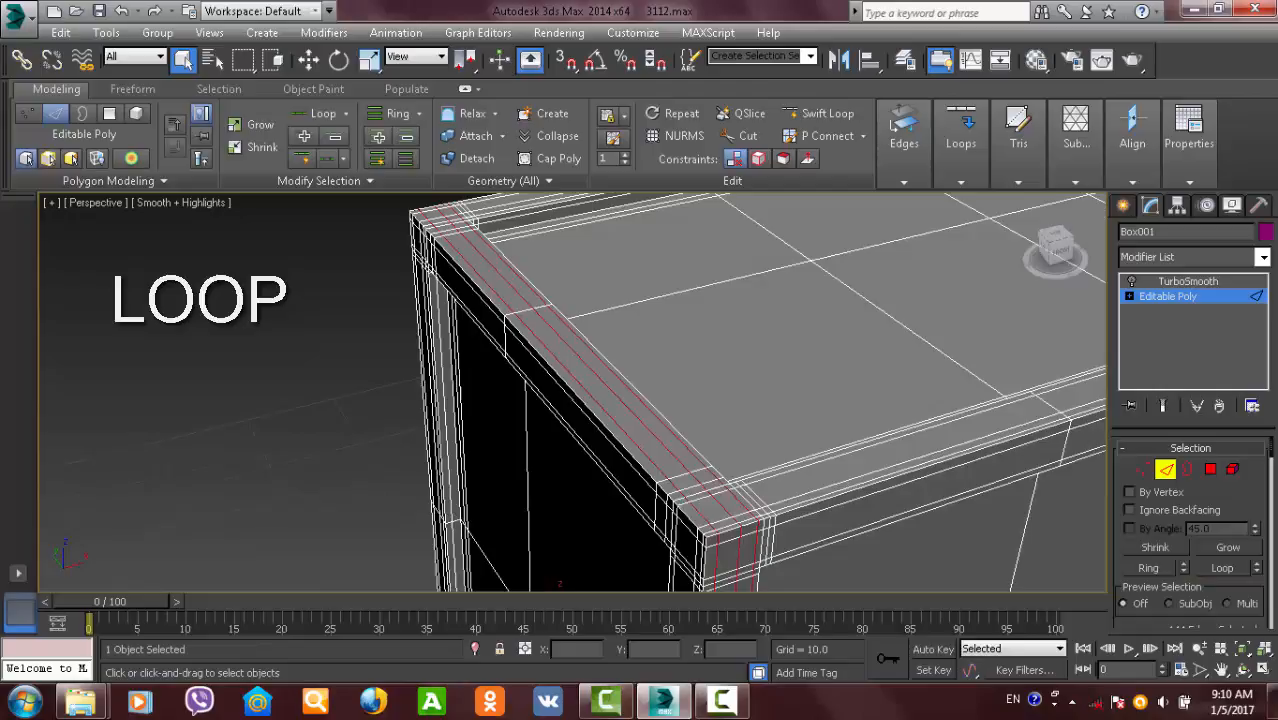
{"action": "left_click", "coordinate": [718, 500]}
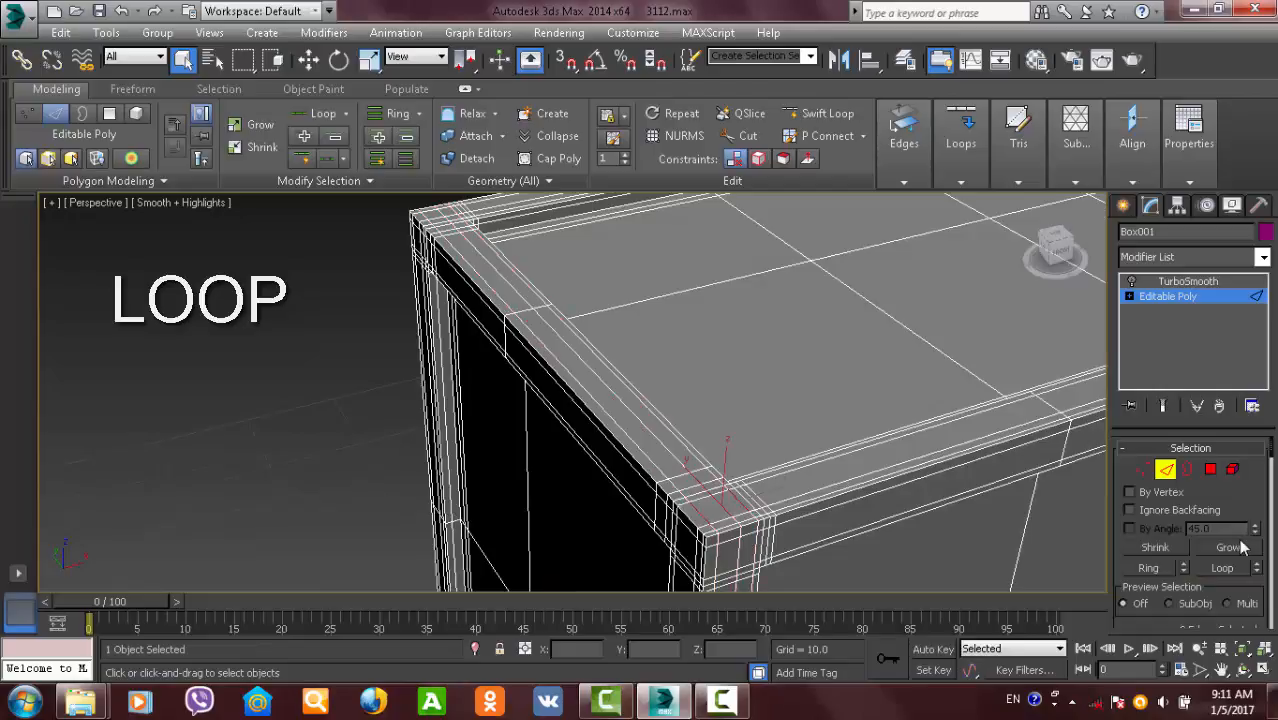
{"action": "left_click", "coordinate": [1240, 547]}
{"action": "middle_click_drag", "start_coordinate": [770, 430], "coordinate": [873, 408], "text": "alt"}
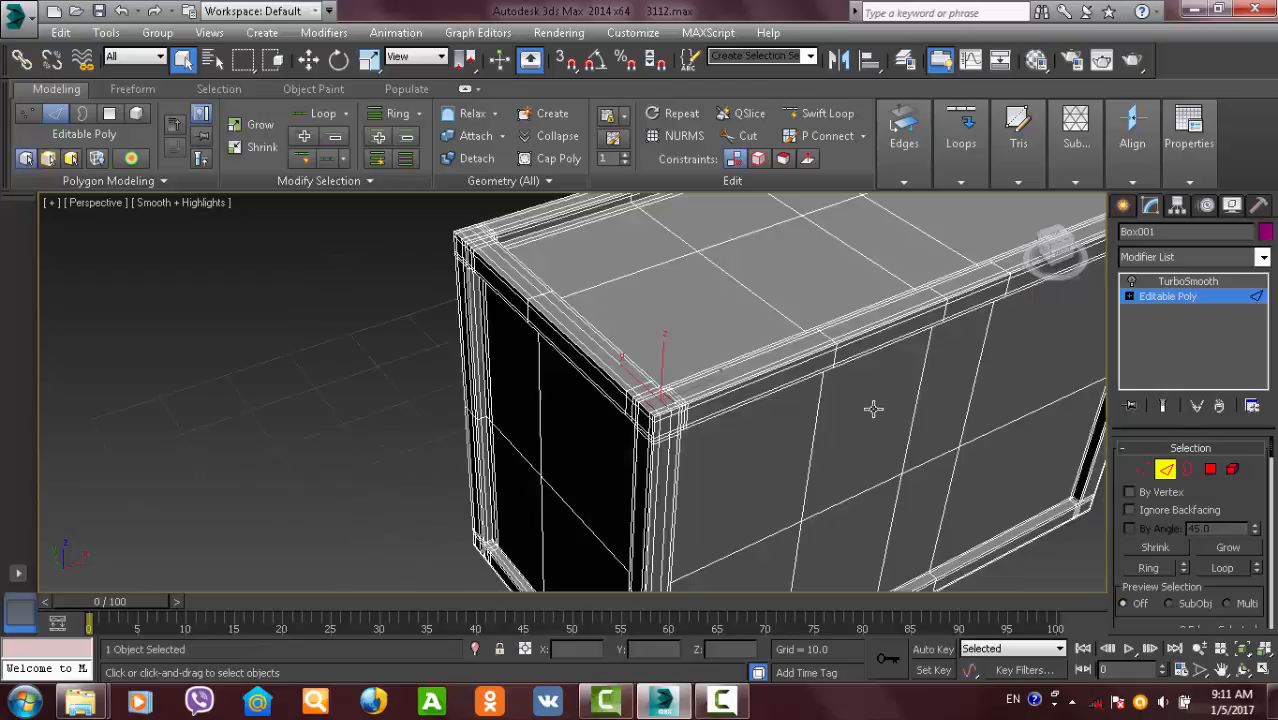
- At Polygon level, try growing and shrinking a selection on the long side panel, and return to Edge level
{"action": "left_click", "coordinate": [1213, 471]}
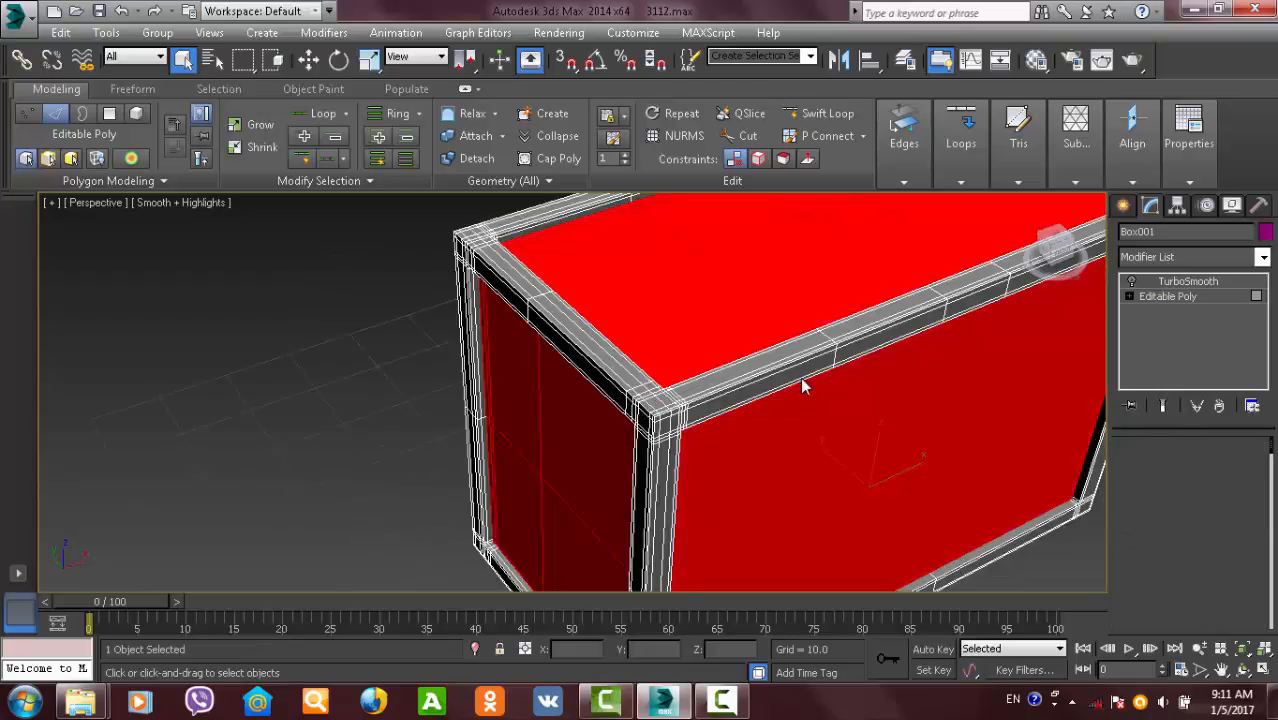
{"action": "left_click", "coordinate": [893, 416]}
{"action": "middle_click_drag", "start_coordinate": [893, 416], "coordinate": [889, 313], "text": "alt"}
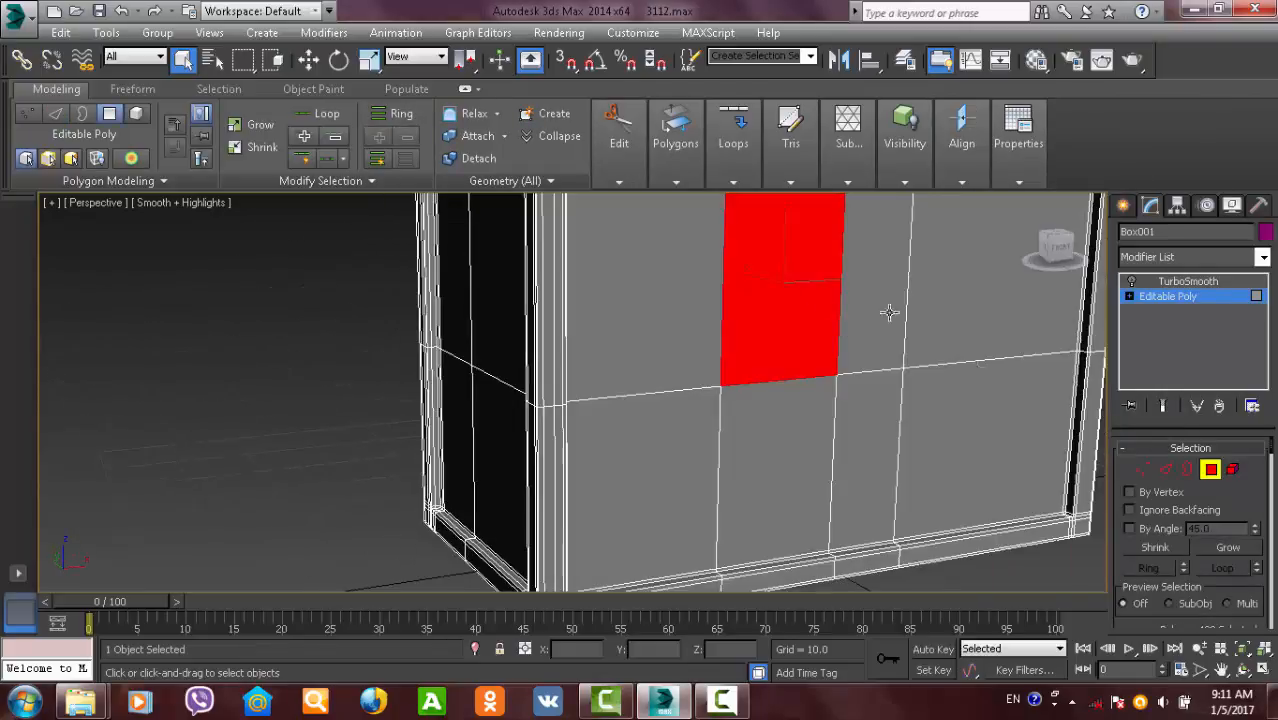
{"action": "left_click", "coordinate": [1228, 548]}
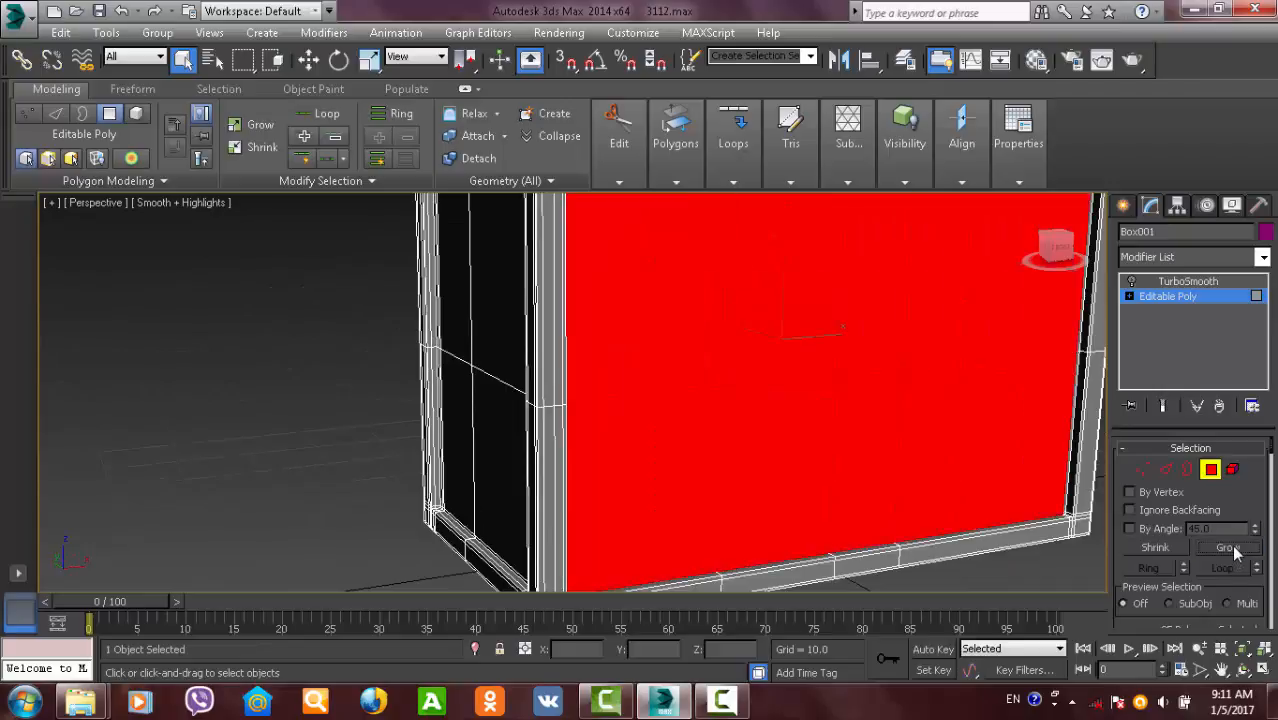
{"action": "left_click", "coordinate": [1160, 553]}
{"action": "middle_click_drag", "start_coordinate": [753, 394], "coordinate": [987, 475], "text": "alt"}
{"action": "left_click", "coordinate": [1166, 470]}
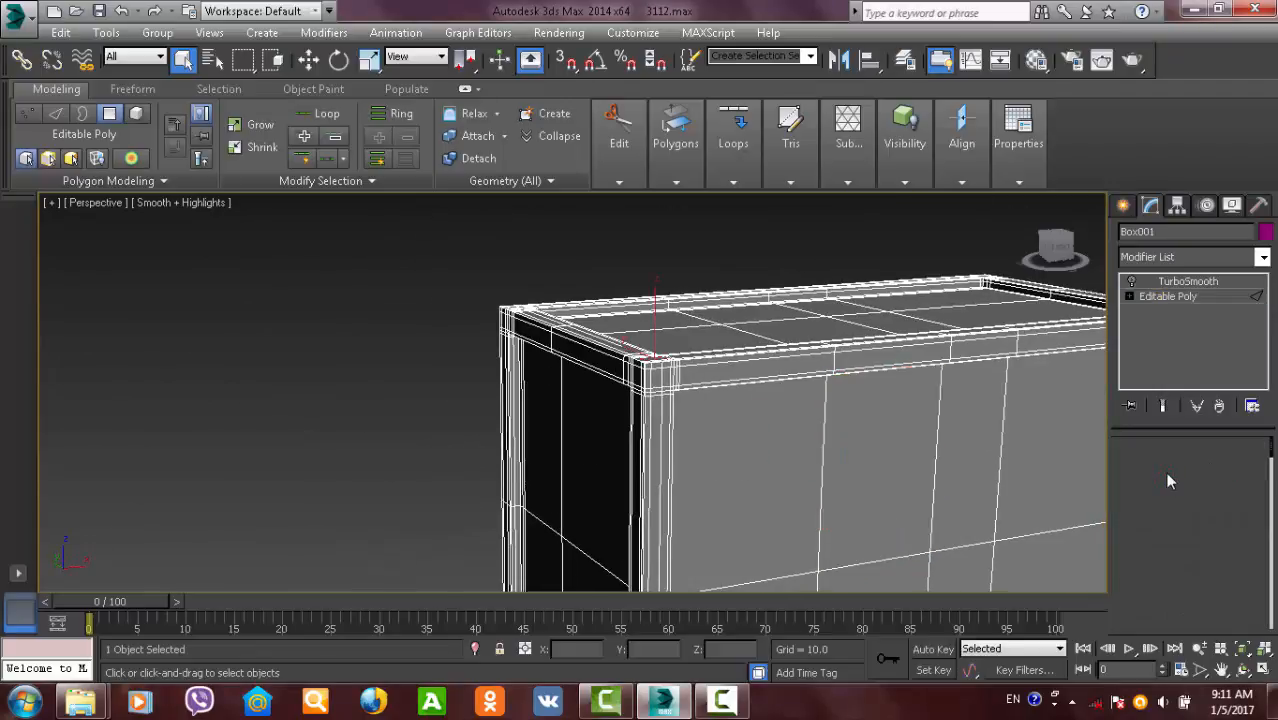
- Extend the three selected corner edges to full loops around the end frame and remove them with their vertices
{"action": "middle_click_drag", "start_coordinate": [785, 410], "coordinate": [785, 490], "text": "alt"}
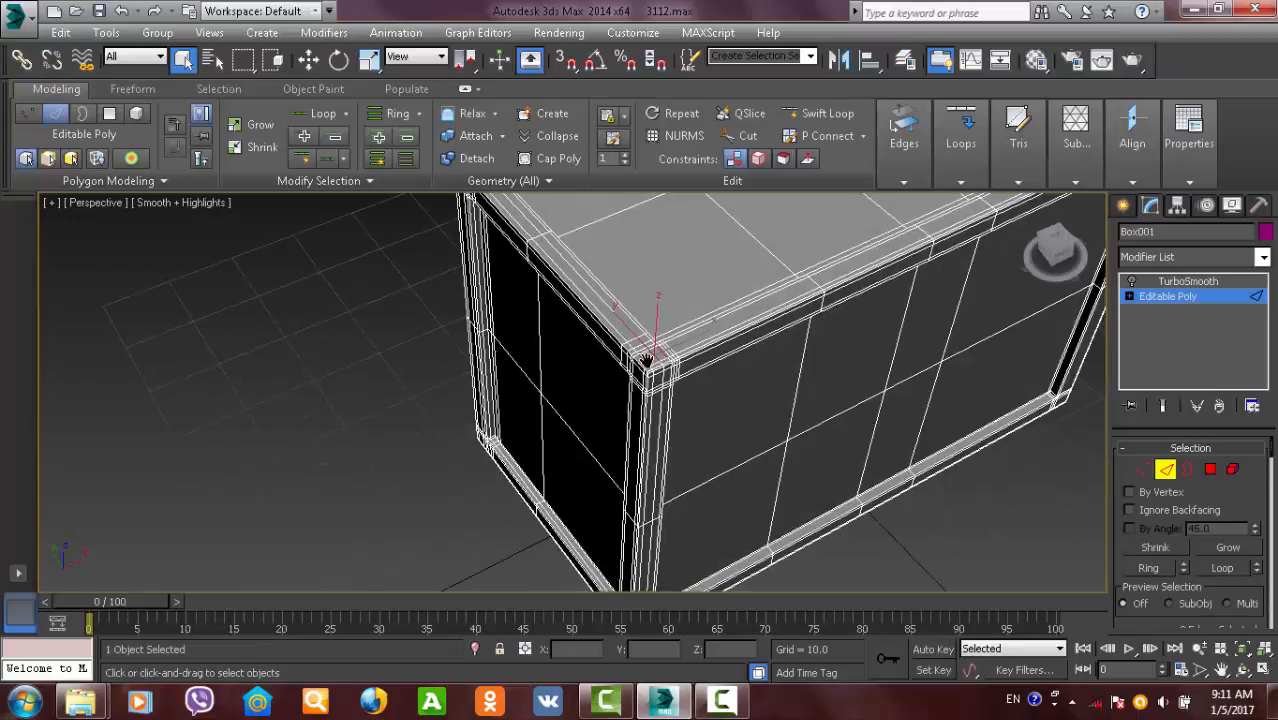
{"action": "scroll", "coordinate": [652, 362], "scroll_direction": "up", "scroll_amount": 5}
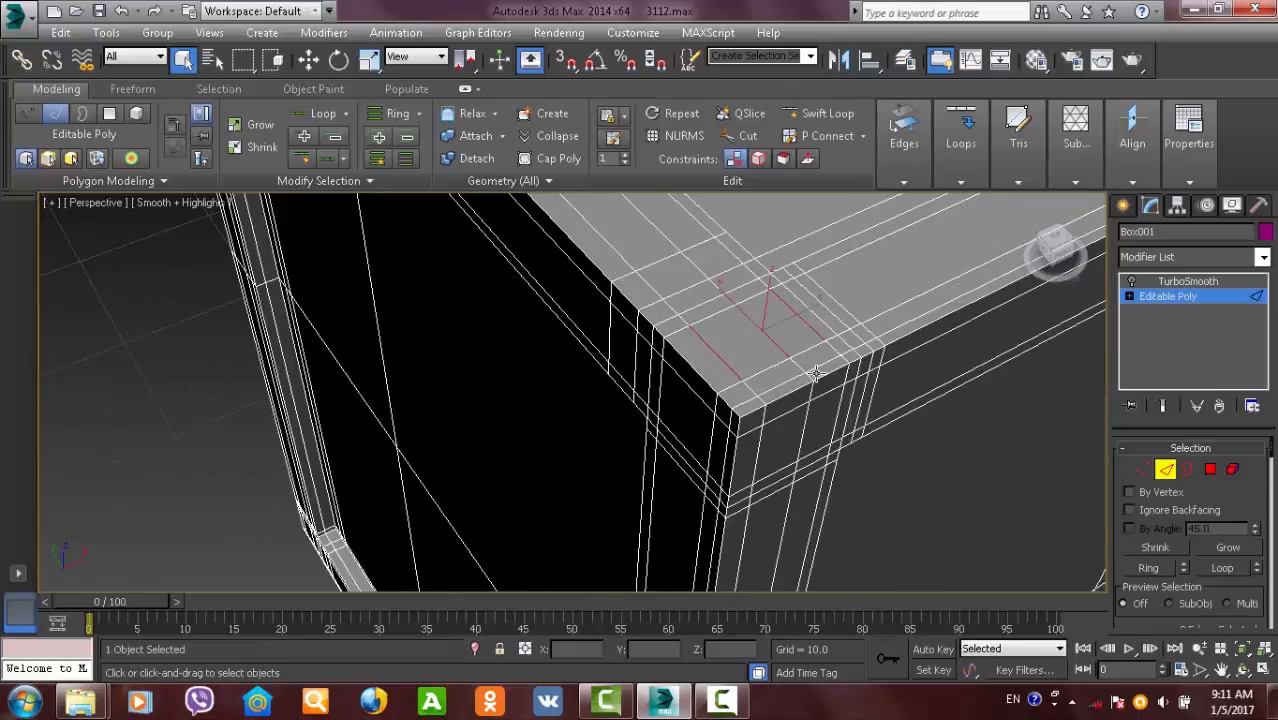
{"action": "middle_click_drag", "start_coordinate": [815, 373], "coordinate": [985, 495], "text": "alt"}
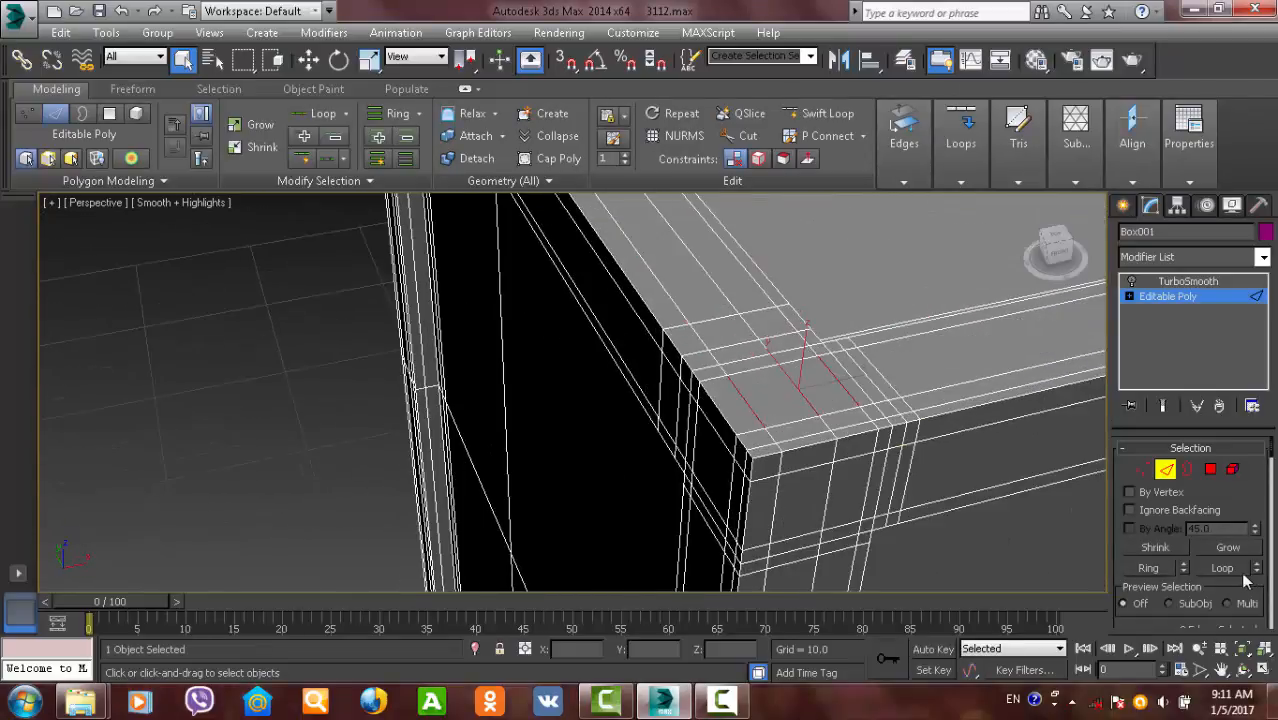
{"action": "middle_click_drag", "start_coordinate": [720, 400], "coordinate": [785, 350], "text": "alt"}
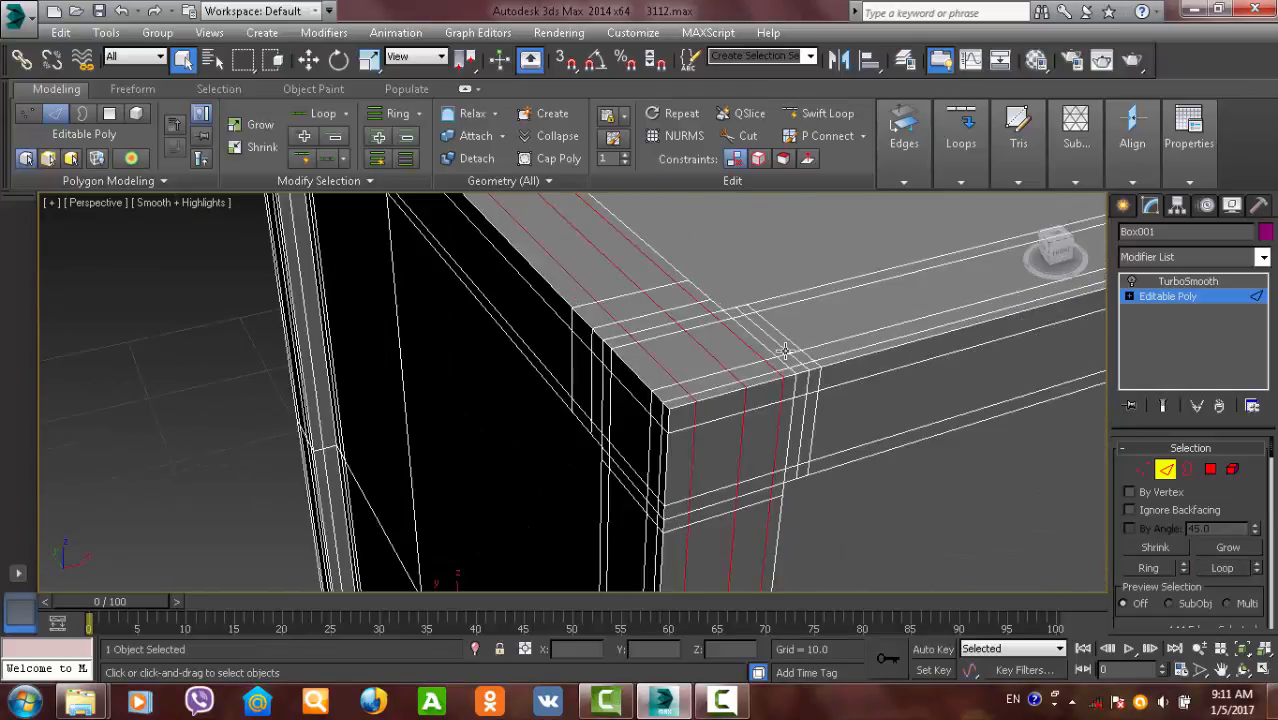
{"action": "key", "text": "ctrl+BackSpace"}
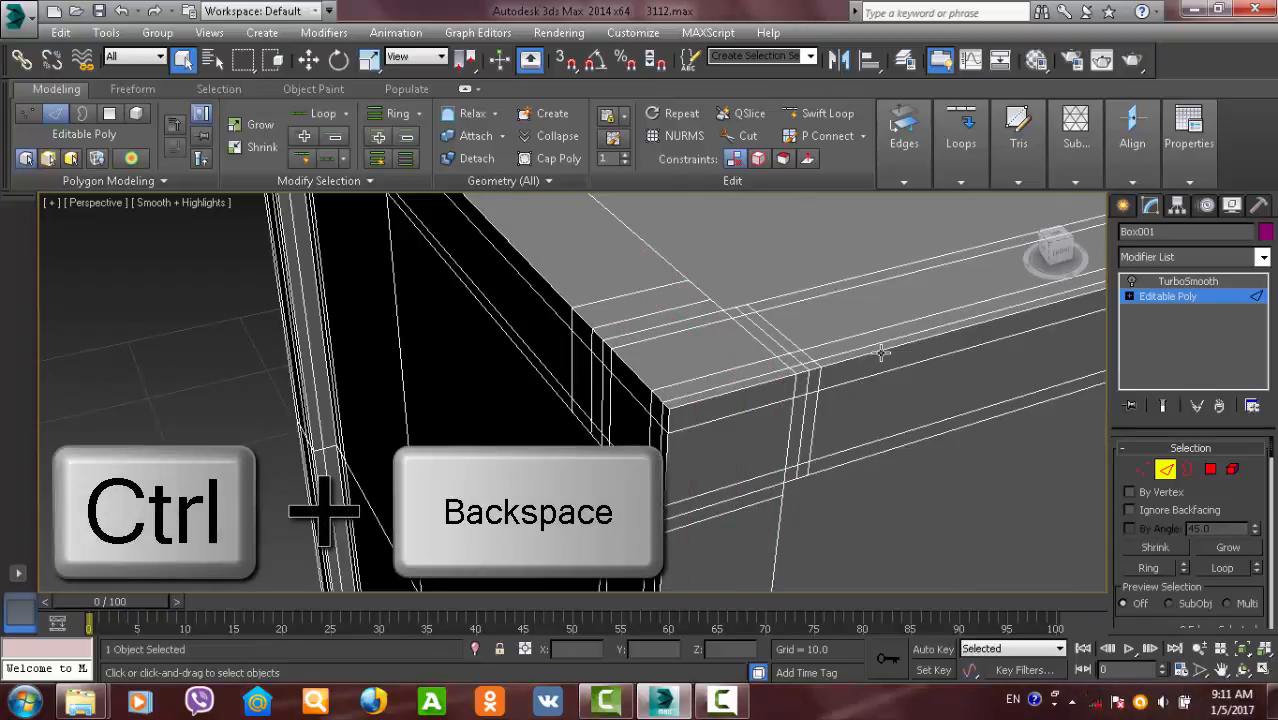
- Select the short parallel support edges across the top frame's corner block, extend them to full loops and remove them with their vertices
{"action": "left_click", "coordinate": [711, 420]}
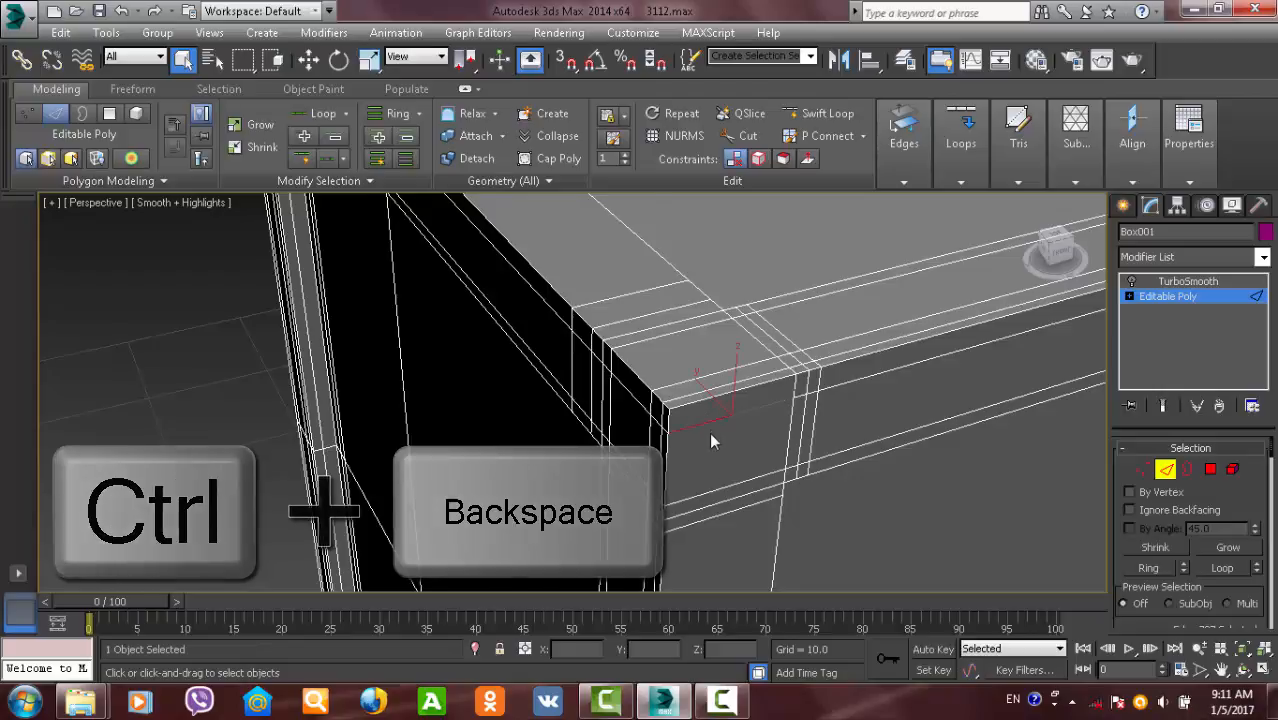
{"action": "middle_click_drag", "start_coordinate": [711, 432], "coordinate": [665, 414], "text": "alt"}
{"action": "middle_click_drag", "start_coordinate": [596, 372], "coordinate": [620, 384]}
{"action": "middle_click_drag", "start_coordinate": [620, 384], "coordinate": [665, 399], "text": "alt"}
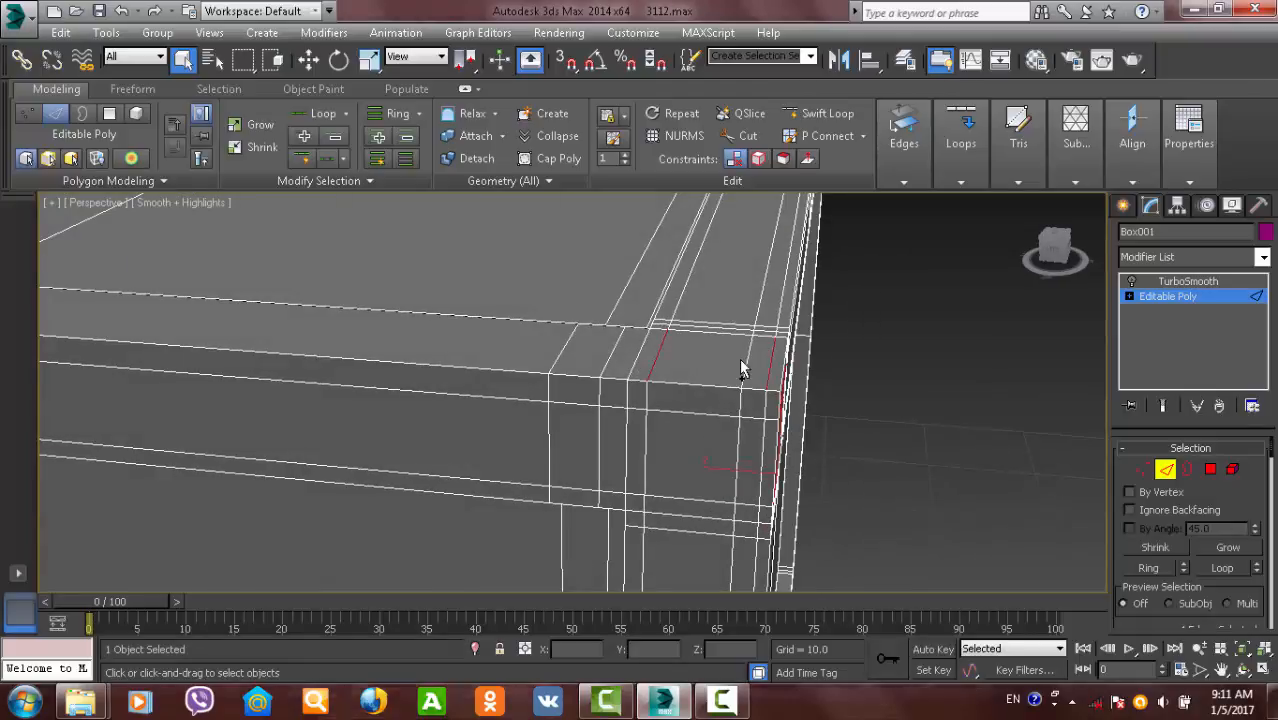
{"action": "middle_click_drag", "start_coordinate": [744, 361], "coordinate": [745, 387], "text": "alt"}
{"action": "scroll", "coordinate": [745, 387], "scroll_direction": "down", "scroll_amount": 5}
{"action": "scroll", "coordinate": [745, 387], "scroll_direction": "up", "scroll_amount": 5}
{"action": "scroll", "coordinate": [745, 387], "scroll_direction": "up", "scroll_amount": 2}
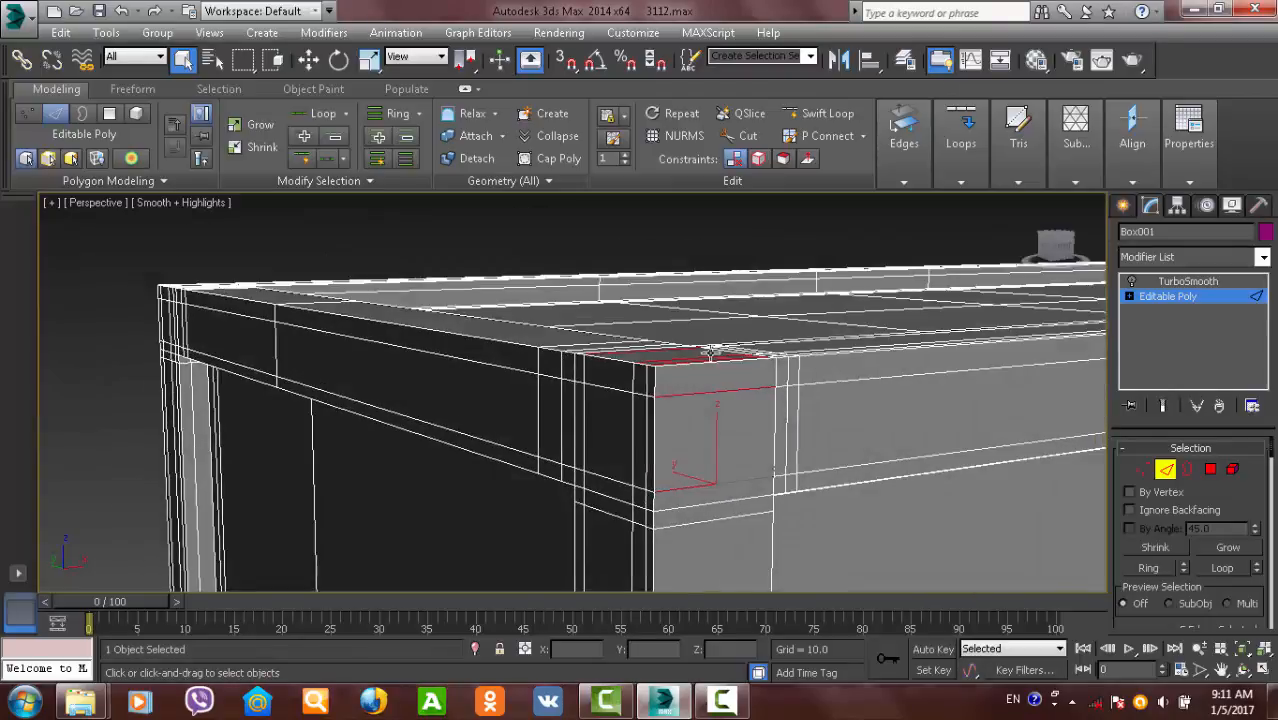
{"action": "scroll", "coordinate": [745, 387], "scroll_direction": "down", "scroll_amount": 8}
{"action": "middle_click_drag", "start_coordinate": [830, 425], "coordinate": [575, 233]}
{"action": "middle_click_drag", "start_coordinate": [669, 279], "coordinate": [697, 326], "text": "alt"}
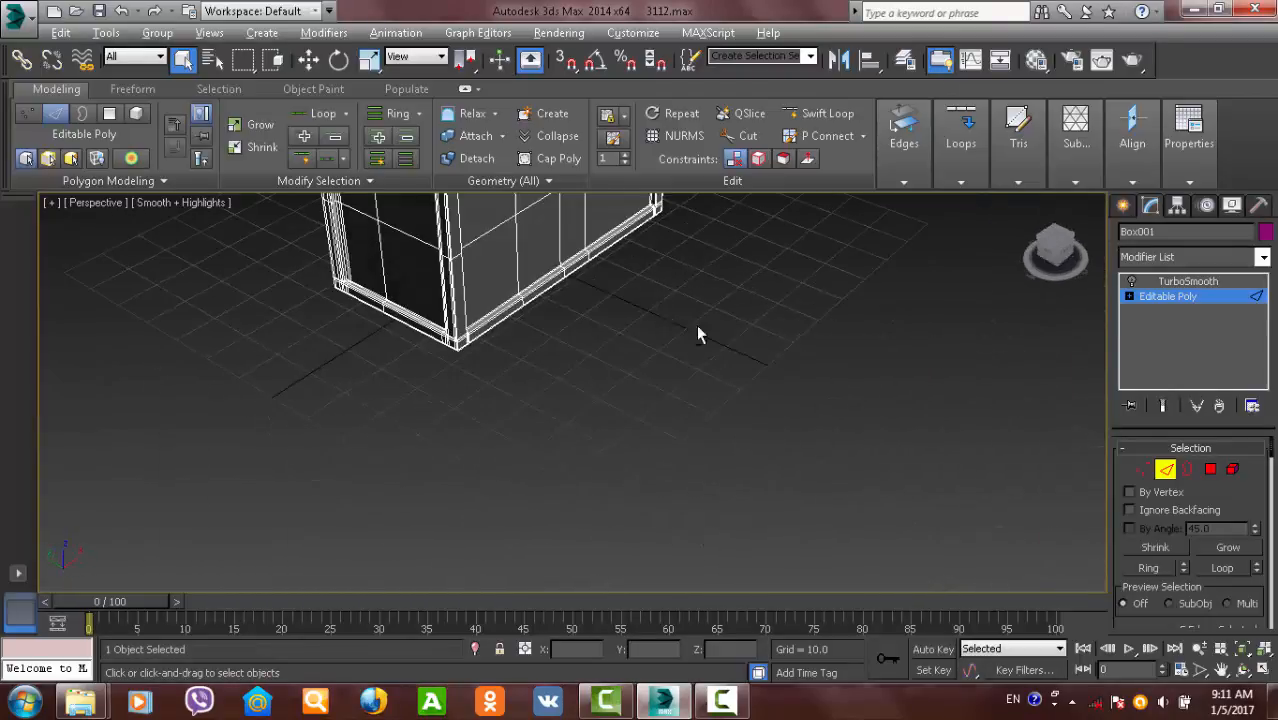
{"action": "middle_click_drag", "start_coordinate": [507, 228], "coordinate": [659, 377]}
{"action": "scroll", "coordinate": [659, 377], "scroll_direction": "up", "scroll_amount": 5}
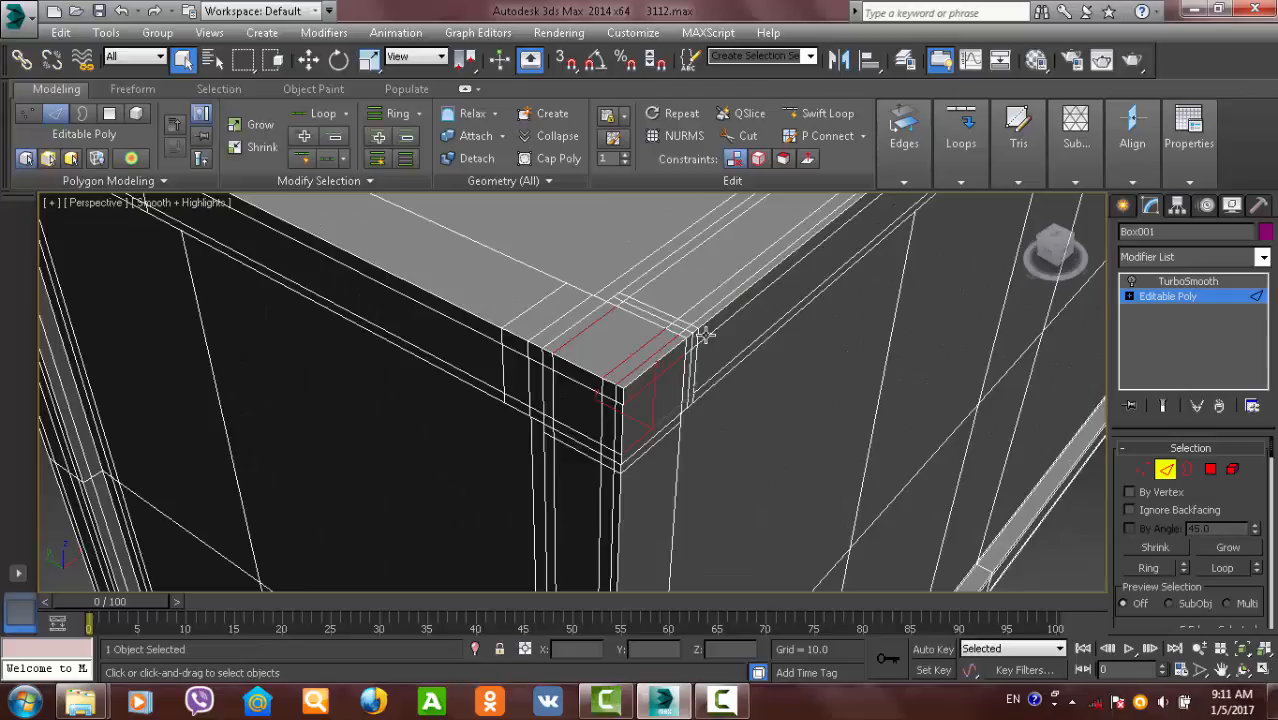
{"action": "left_click", "coordinate": [1223, 567]}
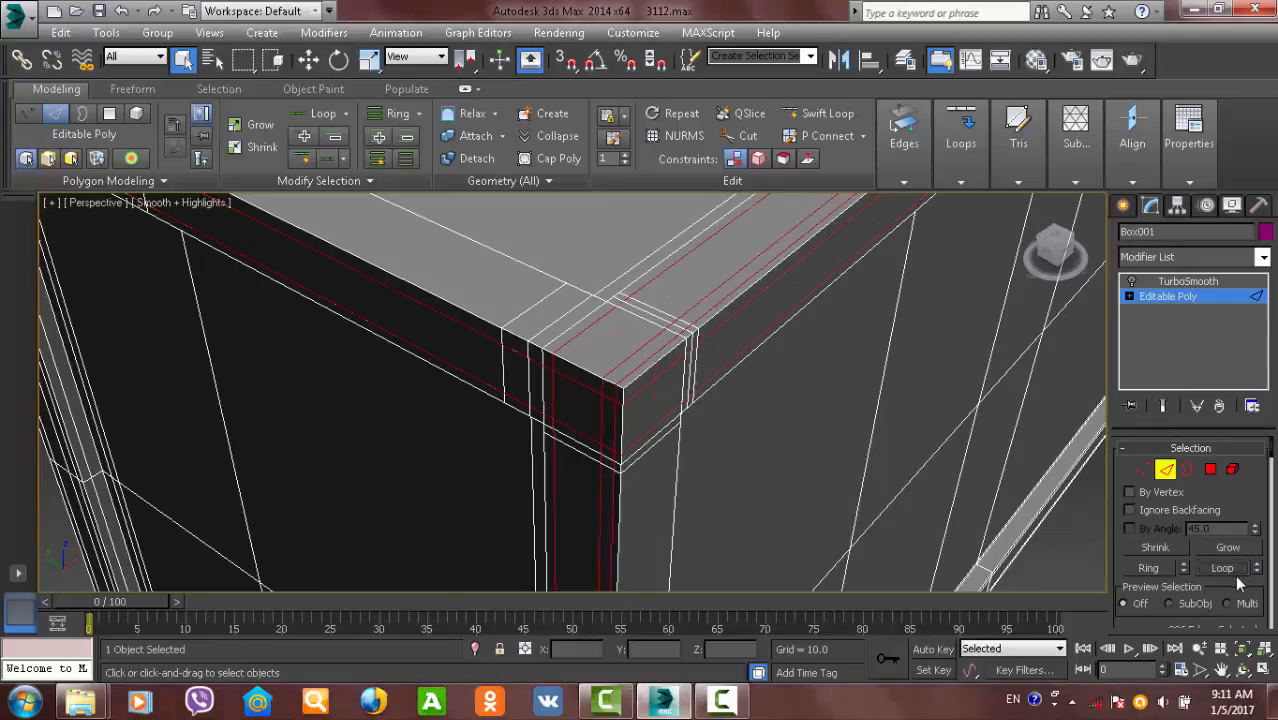
{"action": "left_click", "coordinate": [900, 473]}
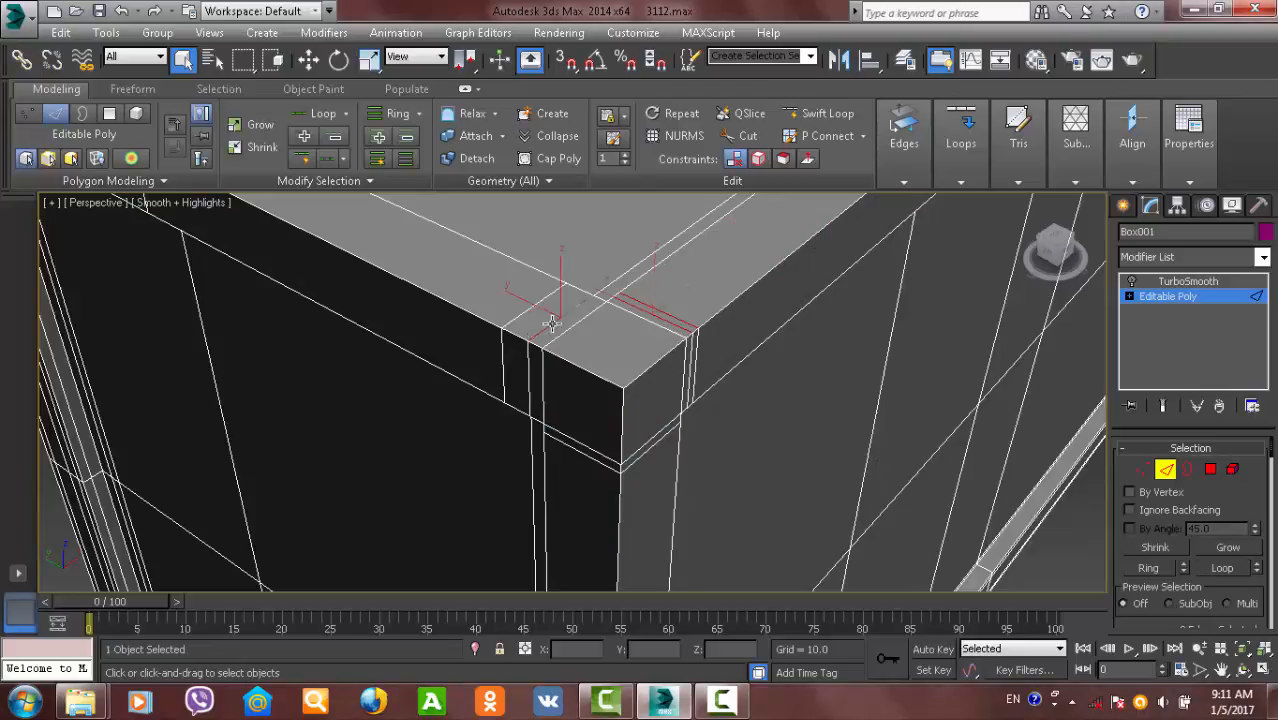
- Extend the support edges selected beside the corner block on both top frame bars to full loops and remove them with their vertices
{"action": "scroll", "coordinate": [565, 323], "scroll_direction": "up", "scroll_amount": 3}
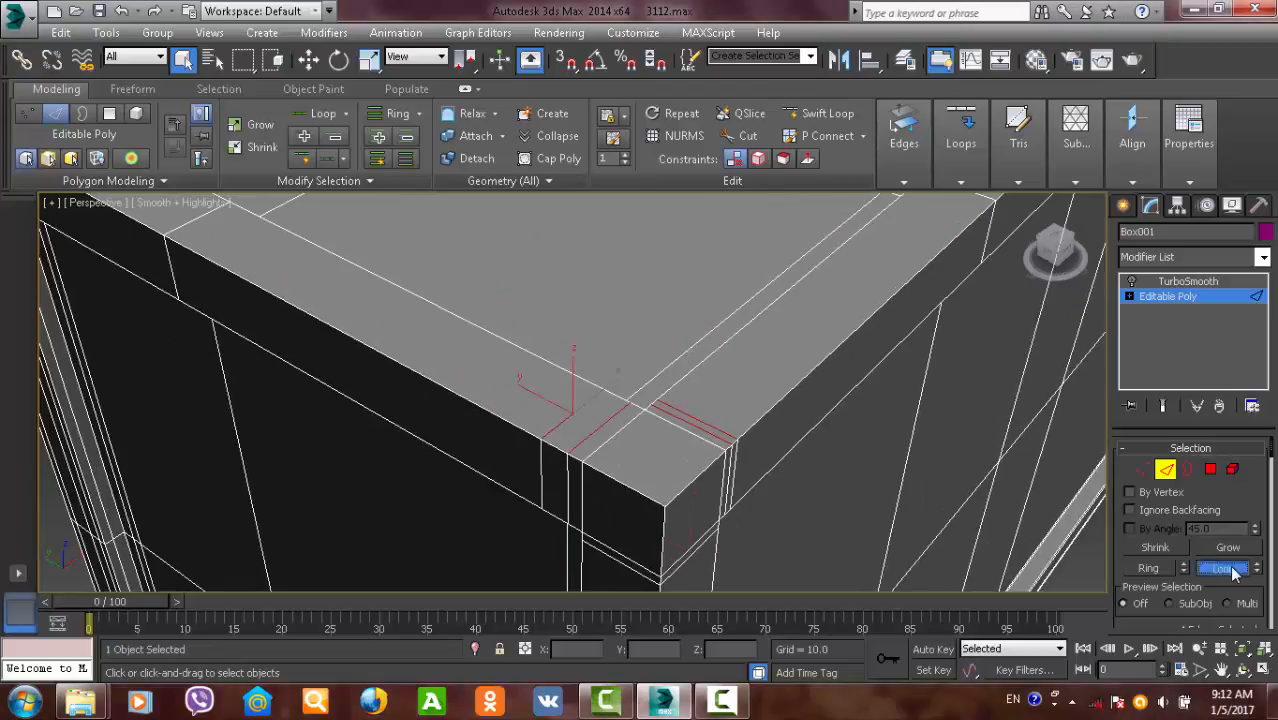
{"action": "left_click", "coordinate": [1235, 572]}
{"action": "scroll", "coordinate": [770, 508], "scroll_direction": "down", "scroll_amount": 5}
{"action": "middle_click_drag", "start_coordinate": [770, 508], "coordinate": [773, 450], "text": "alt"}
{"action": "left_click", "coordinate": [773, 450]}
{"action": "scroll", "coordinate": [660, 420], "scroll_direction": "up", "scroll_amount": 5}
{"action": "left_click", "coordinate": [690, 321]}
{"action": "middle_click_drag", "start_coordinate": [690, 321], "coordinate": [474, 301]}
{"action": "key", "text": "ctrl+BackSpace"}
- Examine the crate from all sides, including the underside, for edge loops that are still unnecessary
{"action": "scroll", "coordinate": [518, 433], "scroll_direction": "down", "scroll_amount": 4}
{"action": "scroll", "coordinate": [700, 500], "scroll_direction": "up", "scroll_amount": 3}
{"action": "left_click", "coordinate": [474, 301]}
{"action": "scroll", "coordinate": [599, 428], "scroll_direction": "down", "scroll_amount": 3}
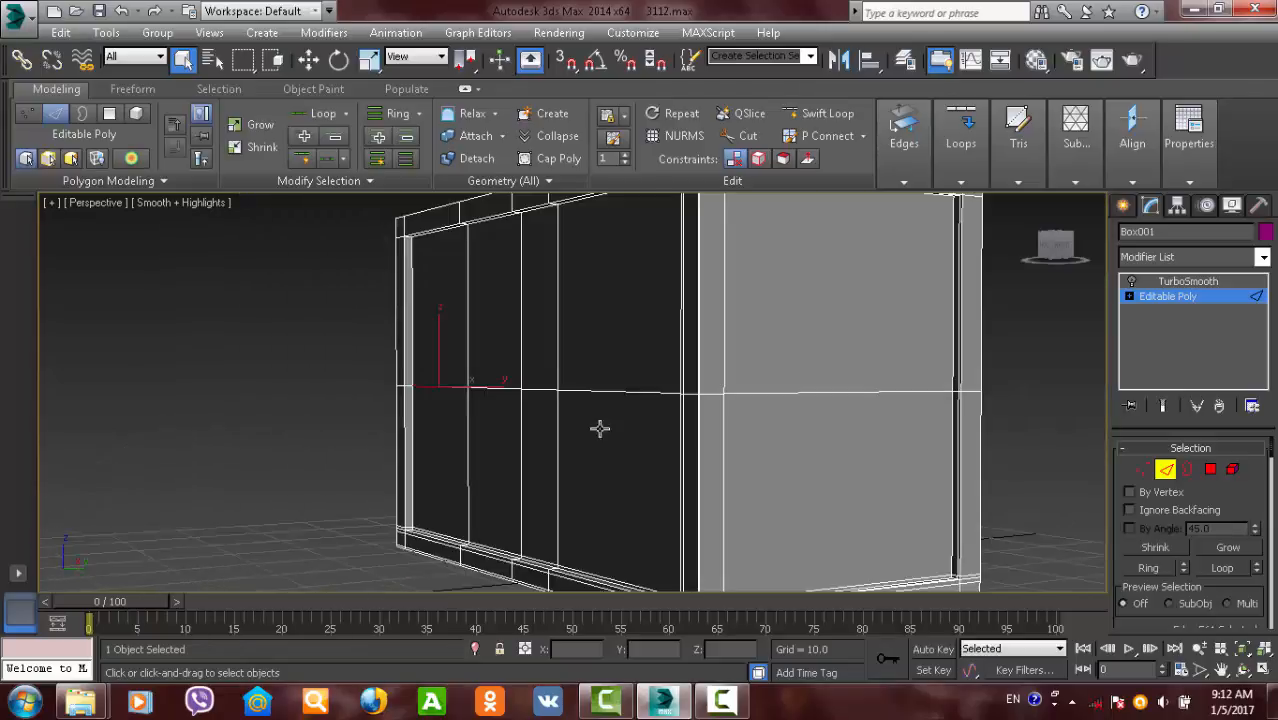
{"action": "middle_click_drag", "start_coordinate": [599, 428], "coordinate": [636, 370], "text": "alt"}
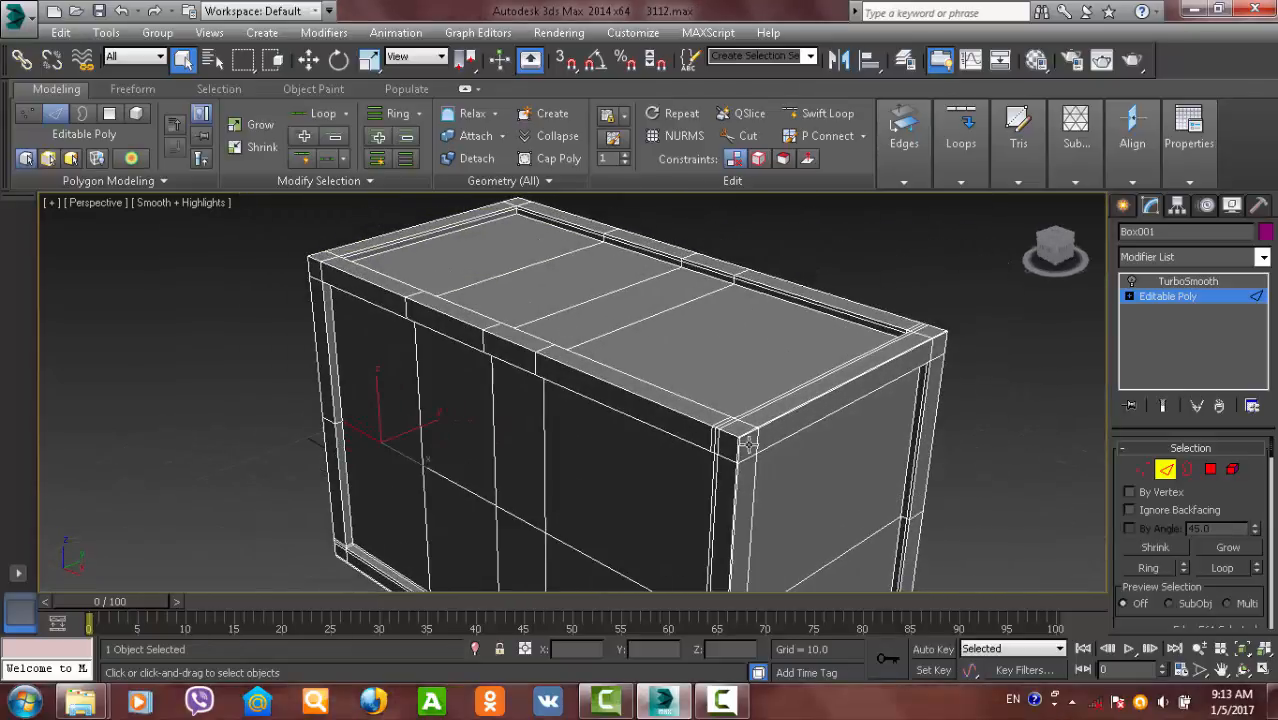
{"action": "scroll", "coordinate": [748, 443], "scroll_direction": "up", "scroll_amount": 5}
{"action": "scroll", "coordinate": [631, 400], "scroll_direction": "down", "scroll_amount": 8}
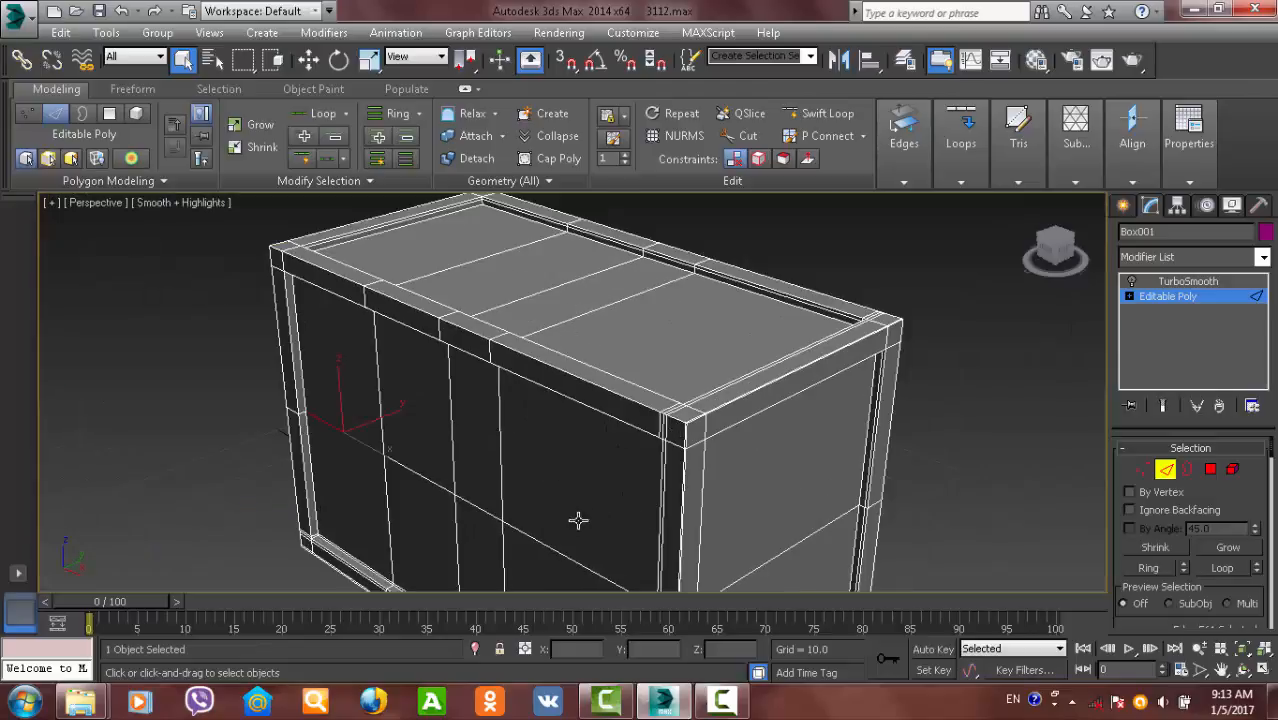
{"action": "middle_click_drag", "start_coordinate": [575, 482], "coordinate": [575, 448]}
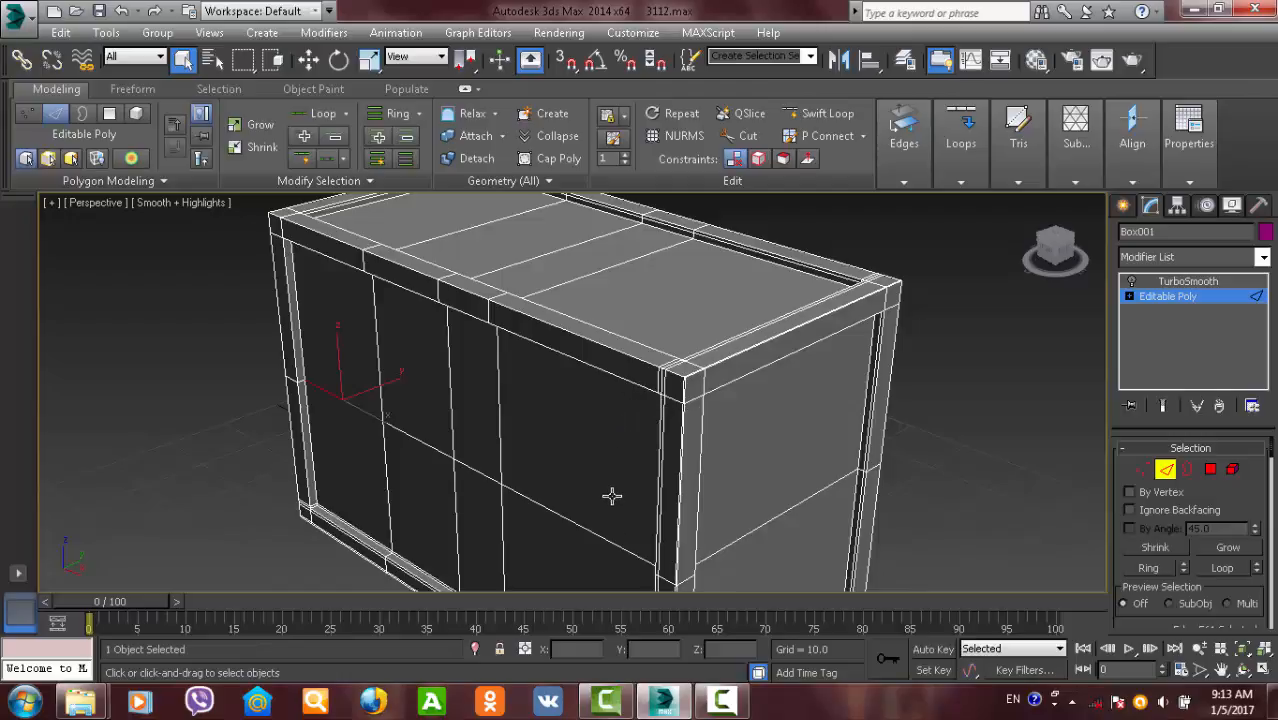
{"action": "middle_click_drag", "start_coordinate": [612, 496], "coordinate": [571, 496], "text": "alt"}
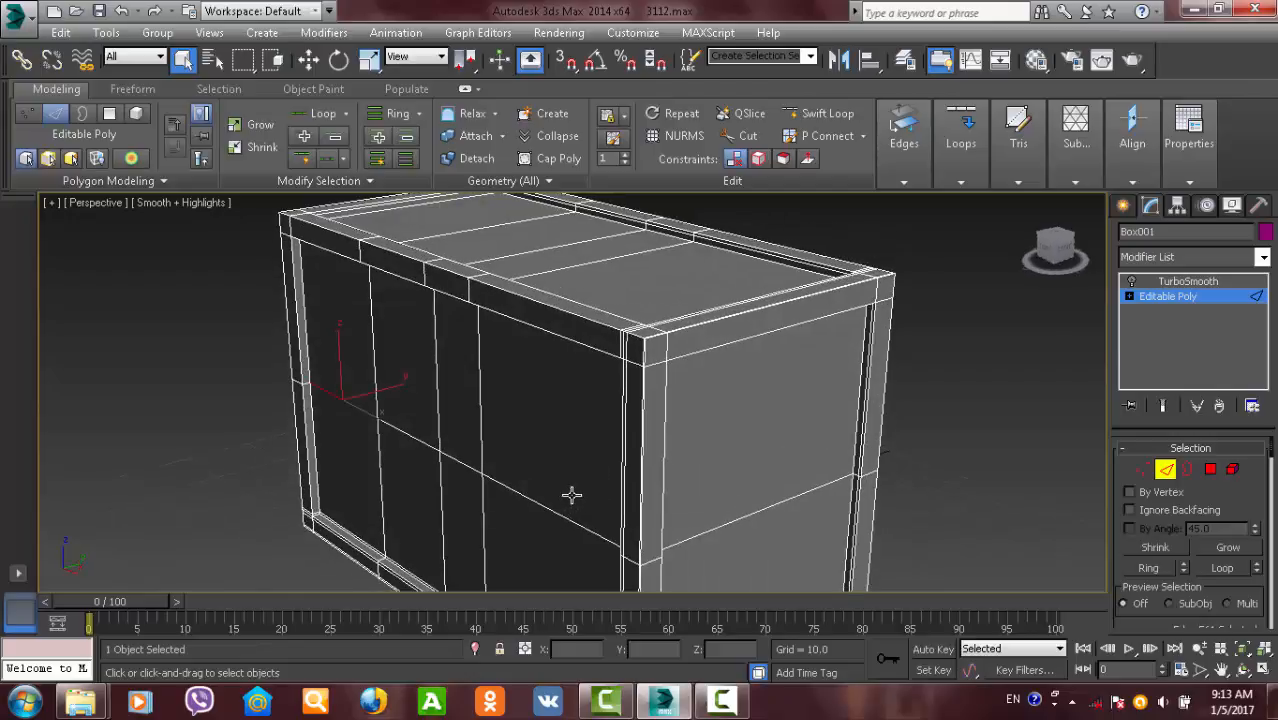
{"action": "middle_click_drag", "start_coordinate": [791, 495], "coordinate": [632, 416]}
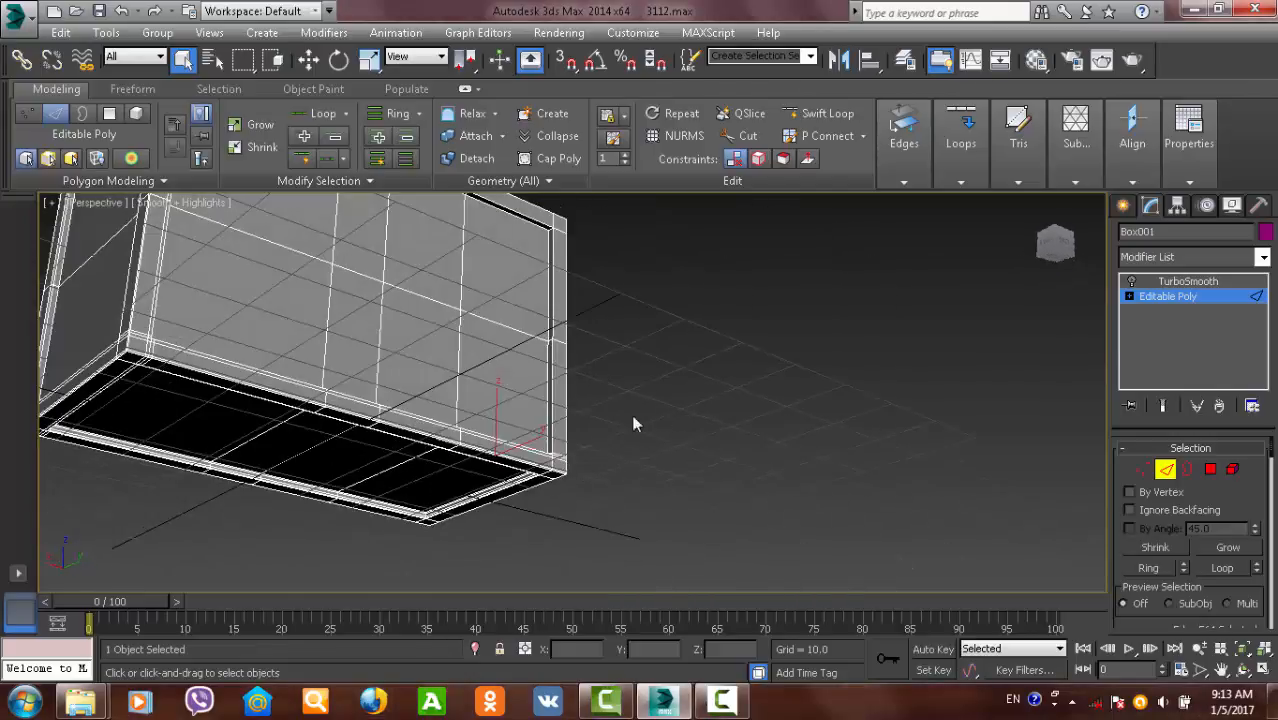
{"action": "middle_click_drag", "start_coordinate": [537, 462], "coordinate": [621, 390]}
{"action": "scroll", "coordinate": [540, 449], "scroll_direction": "up", "scroll_amount": 3}
{"action": "scroll", "coordinate": [621, 390], "scroll_direction": "down", "scroll_amount": 5}
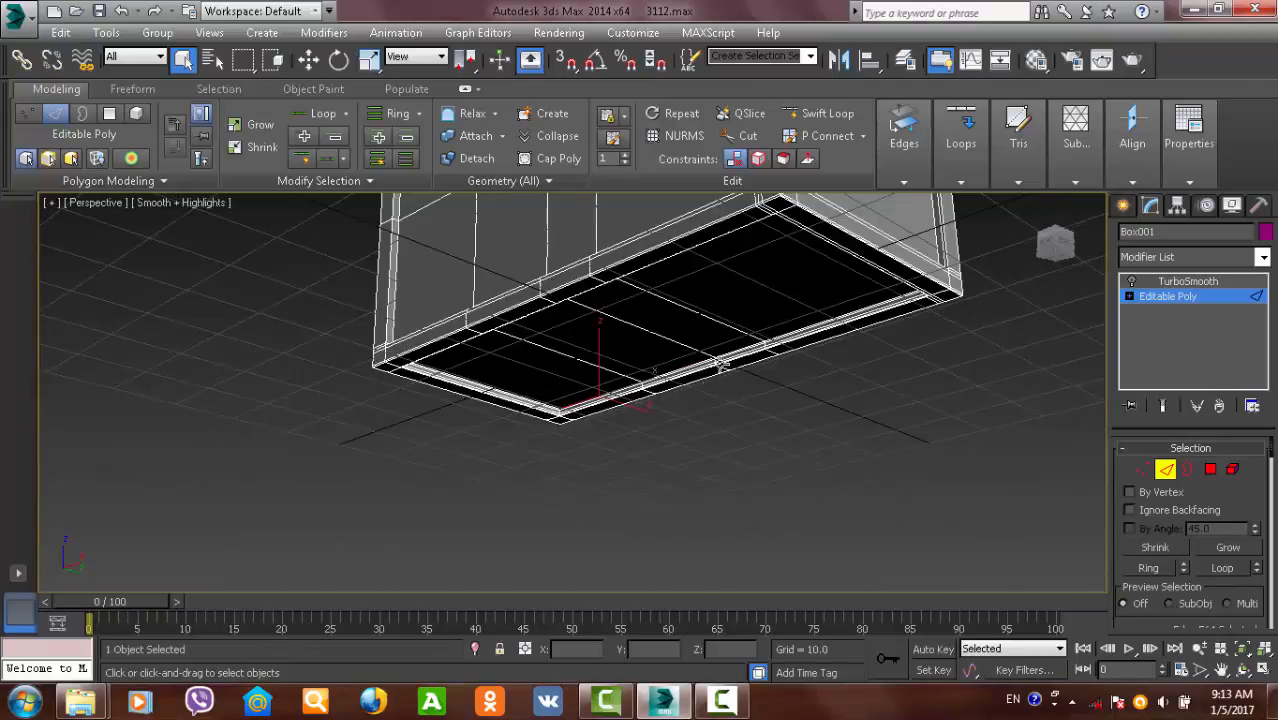
{"action": "middle_click_drag", "start_coordinate": [720, 364], "coordinate": [737, 460], "text": "alt"}
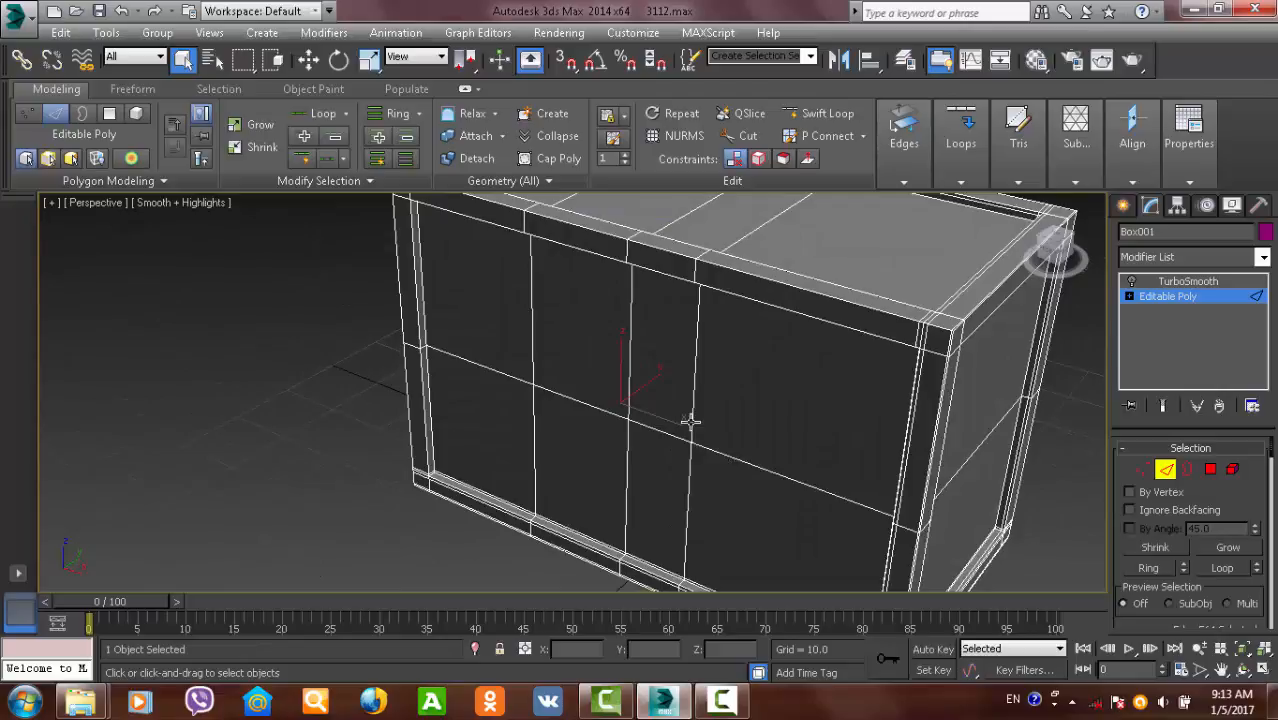
{"action": "middle_click_drag", "start_coordinate": [690, 422], "coordinate": [825, 412], "text": "alt"}
{"action": "scroll", "coordinate": [747, 474], "scroll_direction": "down", "scroll_amount": 3}
{"action": "scroll", "coordinate": [734, 390], "scroll_direction": "up", "scroll_amount": 4}
{"action": "scroll", "coordinate": [787, 366], "scroll_direction": "down", "scroll_amount": 1}
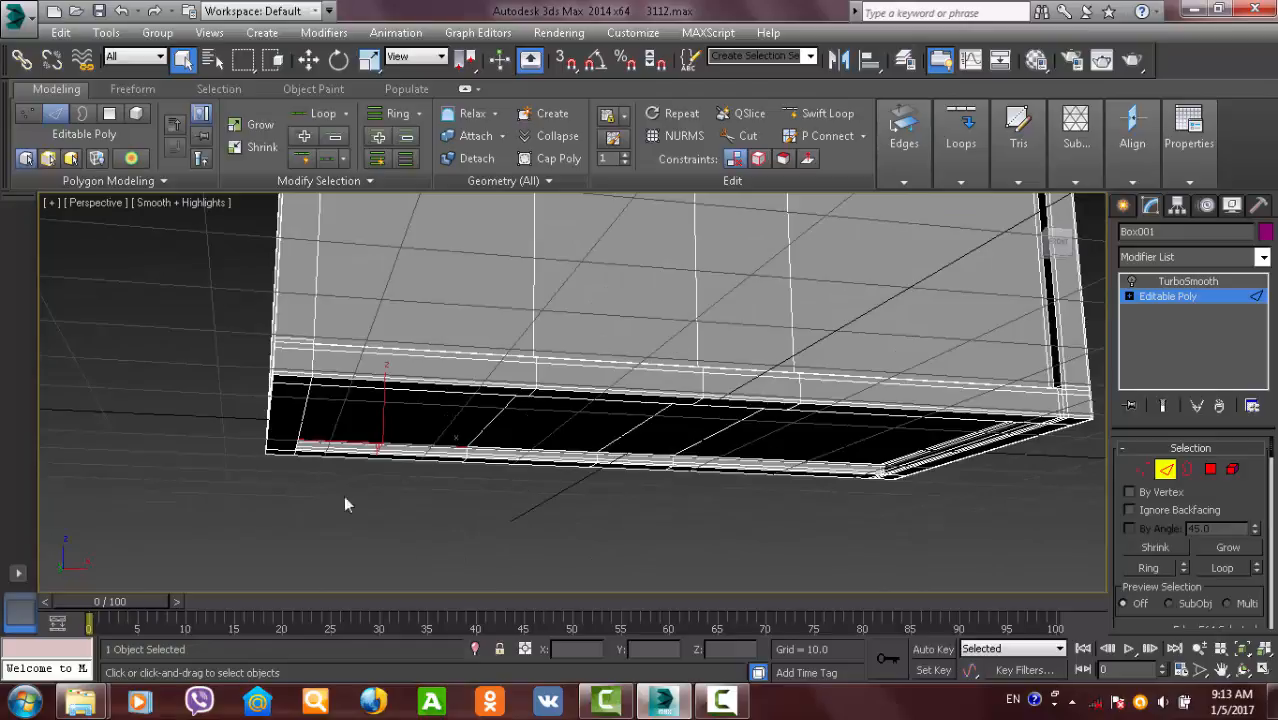
{"action": "scroll", "coordinate": [593, 465], "scroll_direction": "down", "scroll_amount": 2}
{"action": "middle_click_drag", "start_coordinate": [593, 465], "coordinate": [640, 438]}
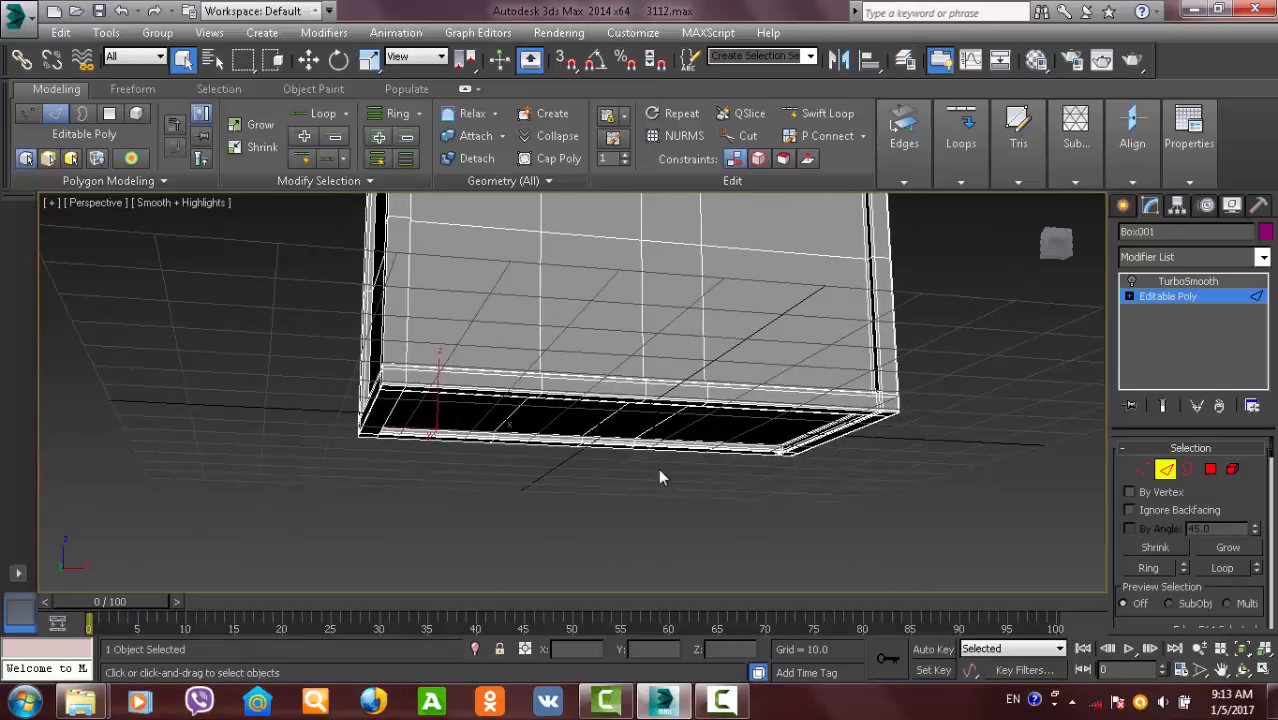
- Try selecting the three dividing edges across the top panel and deselecting the middle one
{"action": "left_click_drag", "start_coordinate": [600, 534], "coordinate": [197, 218]}
{"action": "middle_click_drag", "start_coordinate": [518, 284], "coordinate": [668, 402]}
{"action": "scroll", "coordinate": [625, 354], "scroll_direction": "up", "scroll_amount": 4}
{"action": "middle_click_drag", "start_coordinate": [806, 361], "coordinate": [747, 361], "text": "alt"}
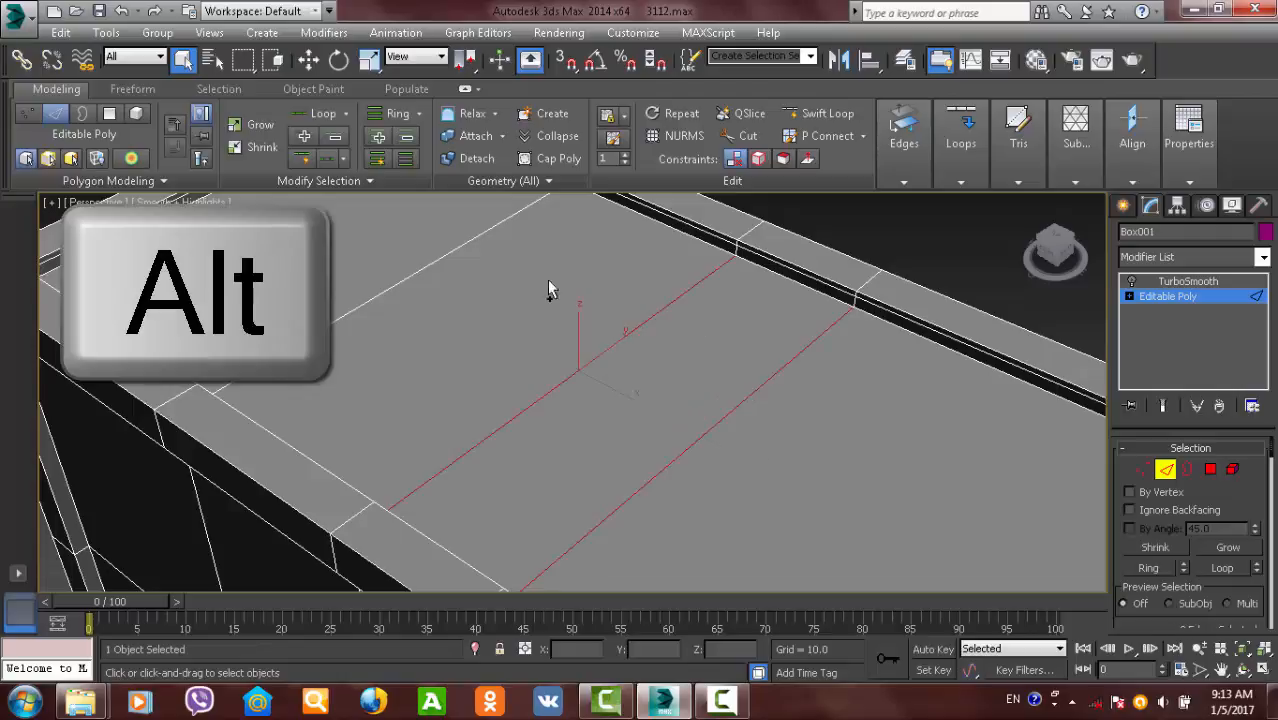
{"action": "left_click", "coordinate": [461, 242], "text": "ctrl"}
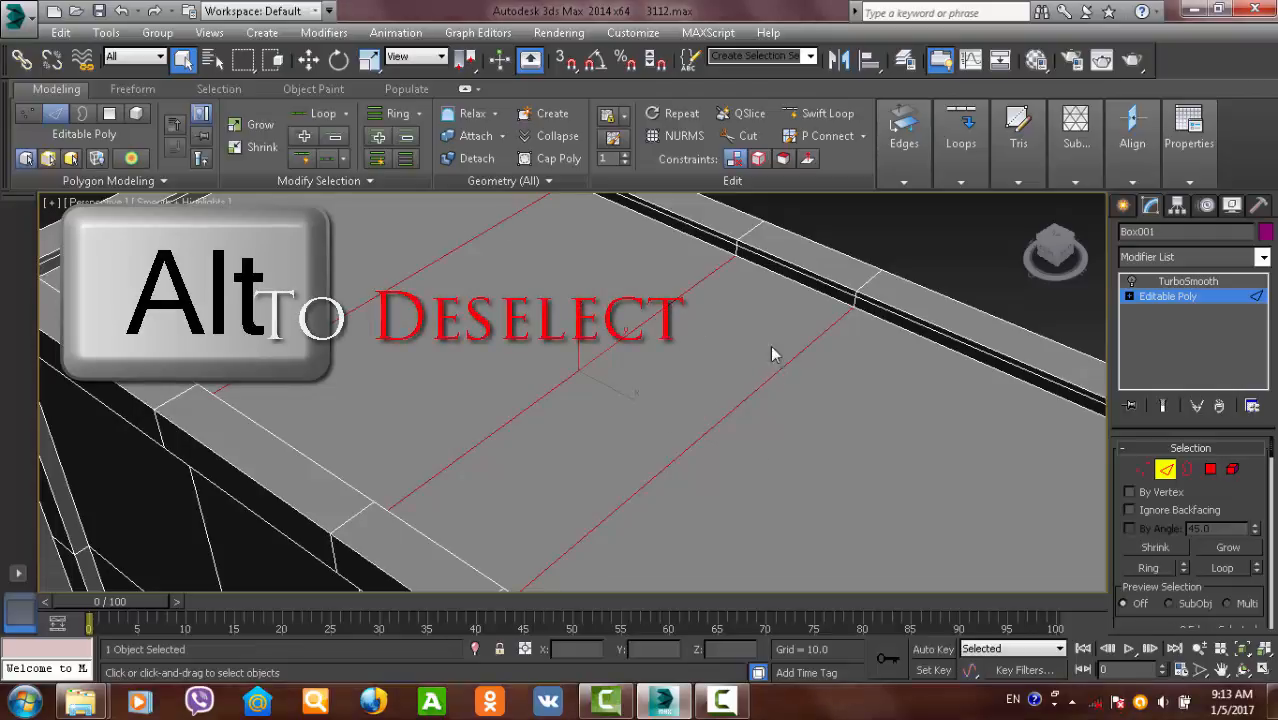
{"action": "left_click", "coordinate": [670, 303], "text": "alt"}
- Select the three vertical dividing edges on the upper half of the long side panel
{"action": "scroll", "coordinate": [710, 363], "scroll_direction": "down", "scroll_amount": 3}
{"action": "middle_click_drag", "start_coordinate": [684, 309], "coordinate": [618, 297]}
{"action": "middle_click_drag", "start_coordinate": [629, 355], "coordinate": [679, 257]}
{"action": "scroll", "coordinate": [597, 291], "scroll_direction": "up", "scroll_amount": 3}
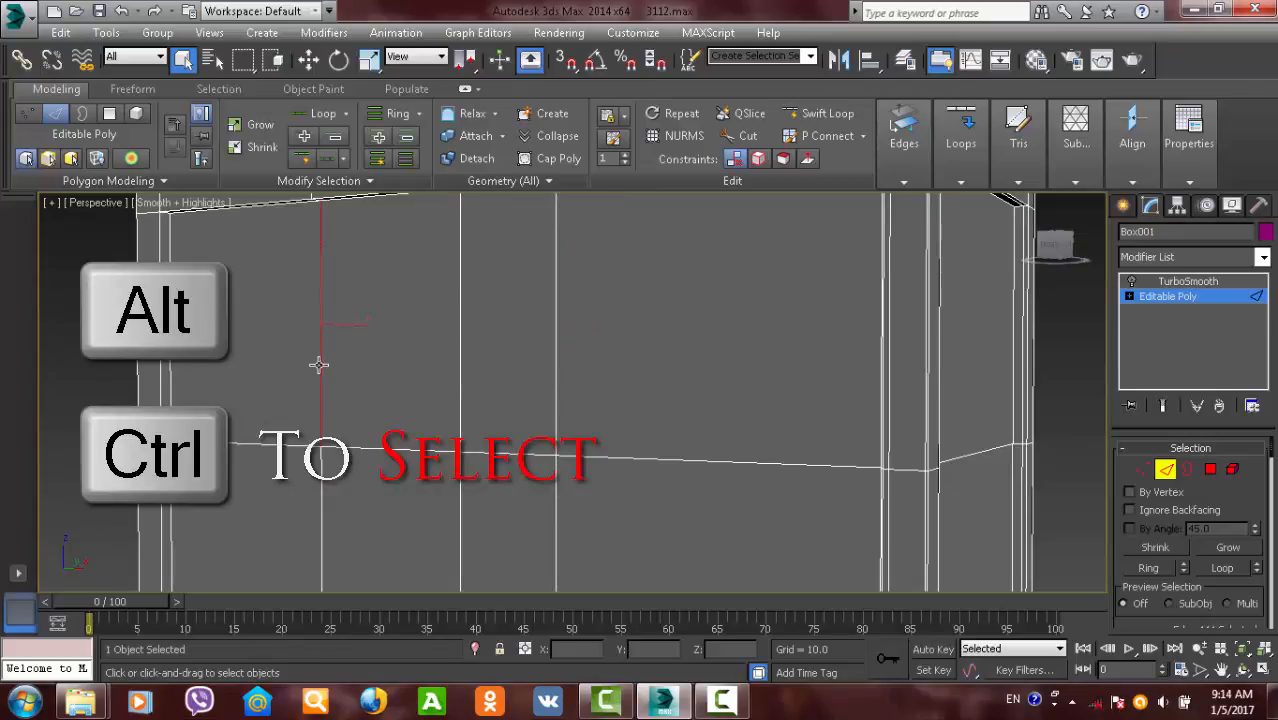
{"action": "left_click", "coordinate": [460, 364], "text": "ctrl"}
{"action": "left_click", "coordinate": [556, 366], "text": "ctrl"}
{"action": "scroll", "coordinate": [556, 368], "scroll_direction": "down", "scroll_amount": 4}
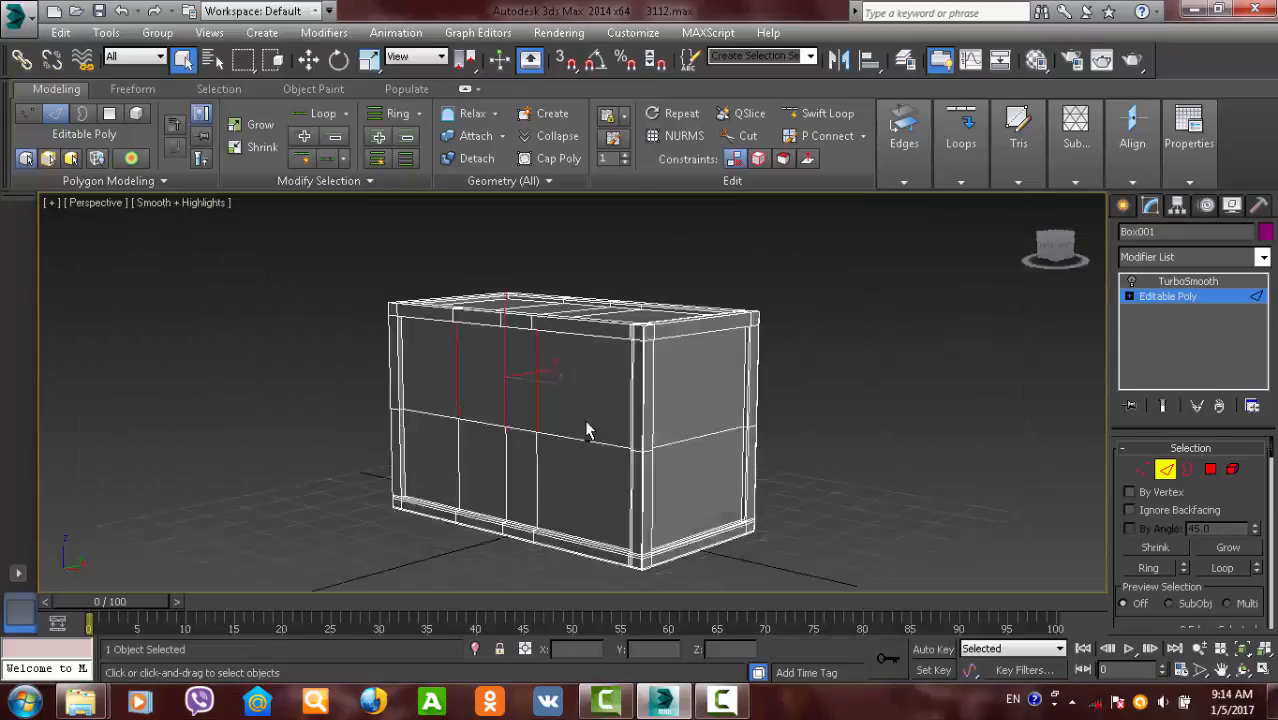
- Add the support edge running along the end of the top panel's recess to the selection
{"action": "scroll", "coordinate": [585, 428], "scroll_direction": "up", "scroll_amount": 4}
{"action": "middle_click_drag", "start_coordinate": [623, 382], "coordinate": [734, 384], "text": "alt"}
{"action": "middle_click_drag", "start_coordinate": [795, 246], "coordinate": [680, 284]}
{"action": "scroll", "coordinate": [768, 299], "scroll_direction": "up", "scroll_amount": 3}
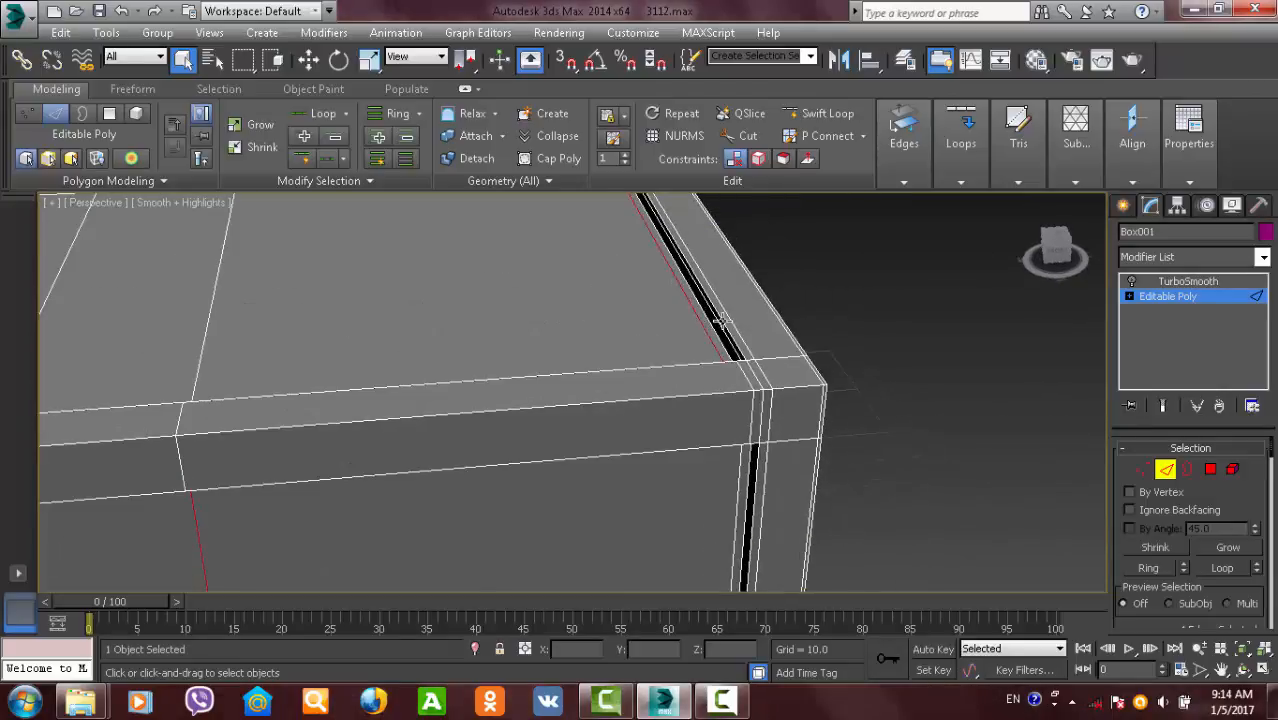
{"action": "middle_click_drag", "start_coordinate": [790, 297], "coordinate": [773, 322], "text": "alt"}
{"action": "scroll", "coordinate": [801, 452], "scroll_direction": "up", "scroll_amount": 3}
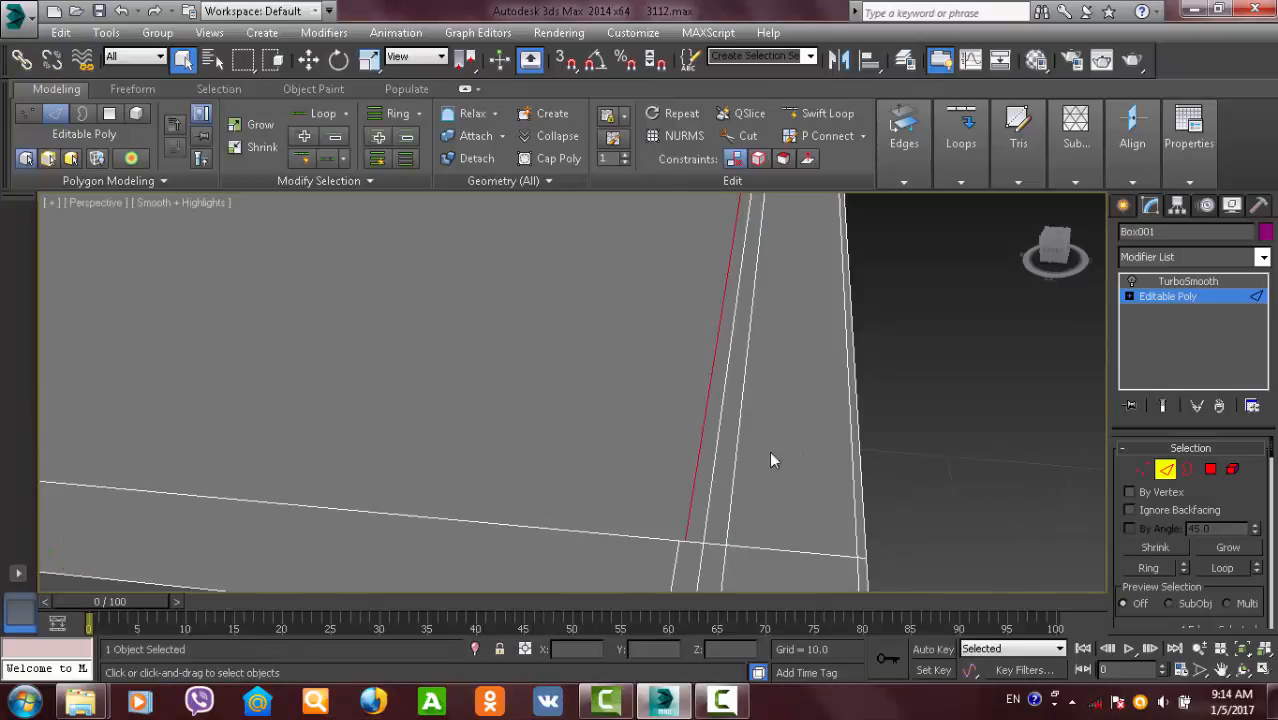
{"action": "scroll", "coordinate": [769, 451], "scroll_direction": "down", "scroll_amount": 3}
{"action": "middle_click_drag", "start_coordinate": [769, 451], "coordinate": [775, 377]}
{"action": "scroll", "coordinate": [692, 402], "scroll_direction": "up", "scroll_amount": 3}
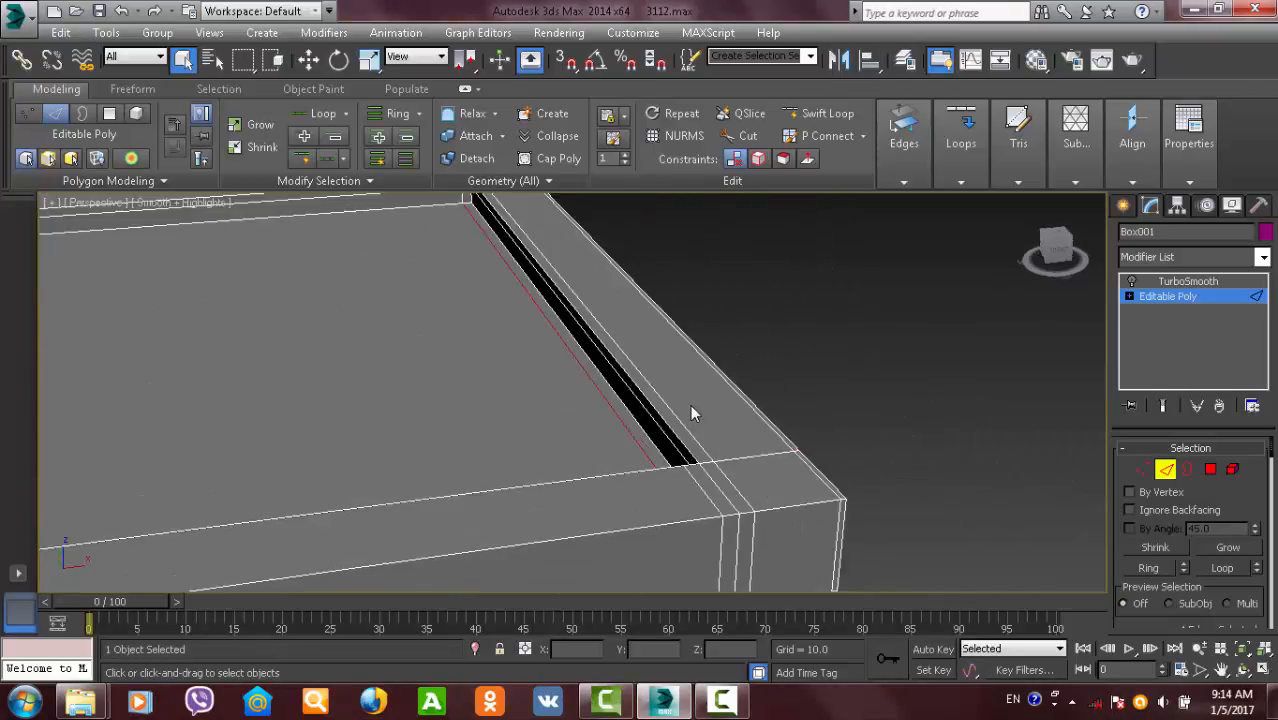
{"action": "scroll", "coordinate": [666, 428], "scroll_direction": "up", "scroll_amount": 3}
{"action": "scroll", "coordinate": [667, 430], "scroll_direction": "down", "scroll_amount": 3}
{"action": "middle_click_drag", "start_coordinate": [667, 430], "coordinate": [650, 410], "text": "alt"}
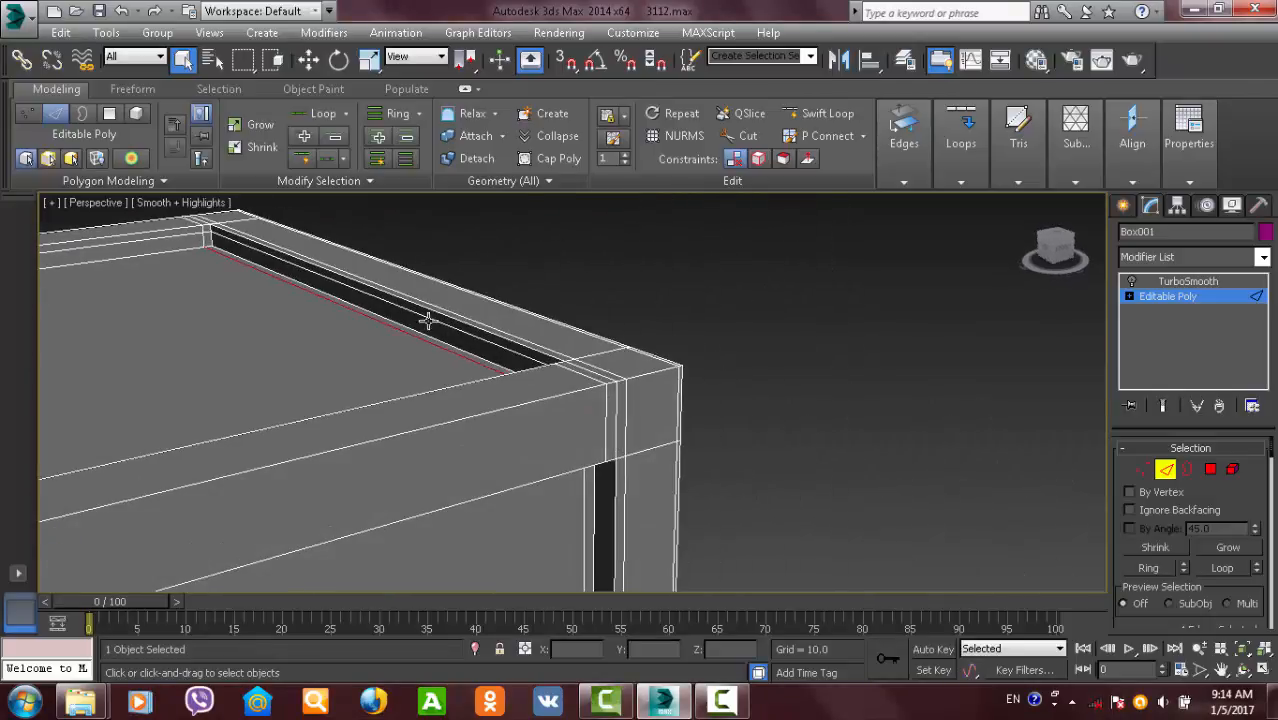
- Add the middle edge of the top recess wall, extend the selection to full loops and remove them with their vertices
{"action": "middle_click_drag", "start_coordinate": [235, 250], "coordinate": [700, 423]}
{"action": "scroll", "coordinate": [448, 320], "scroll_direction": "up", "scroll_amount": 3}
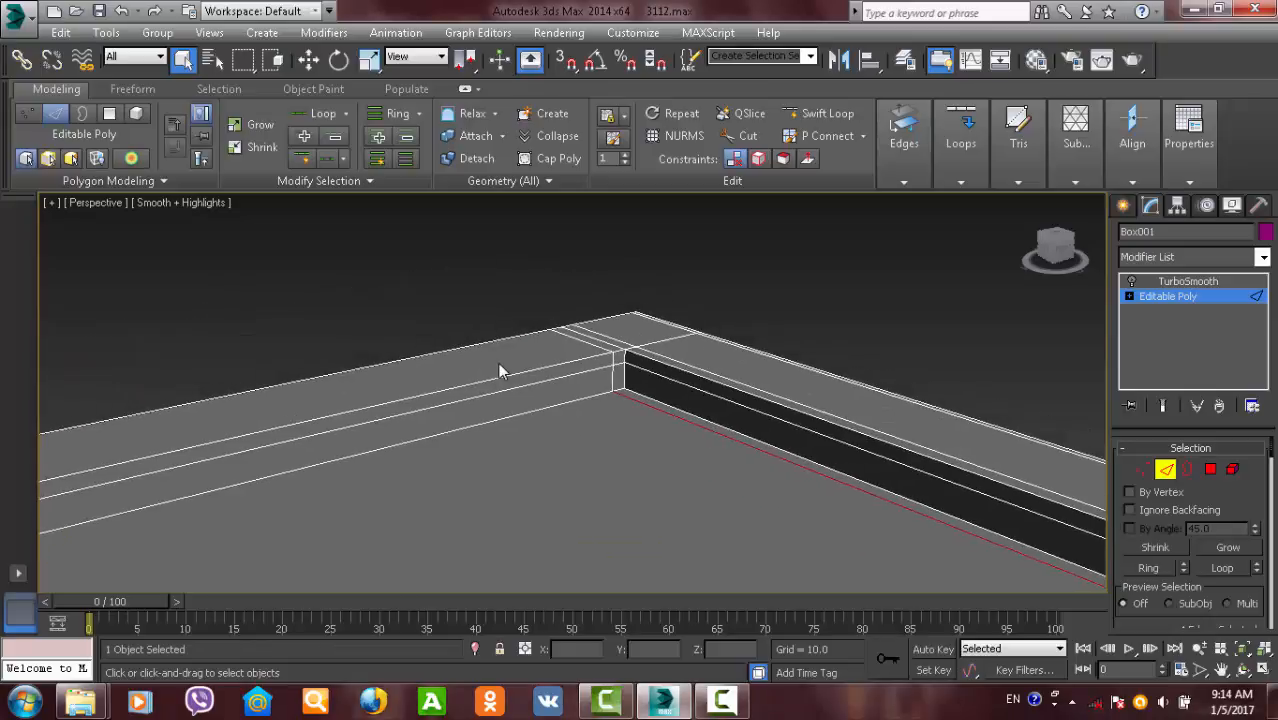
{"action": "scroll", "coordinate": [590, 372], "scroll_direction": "up", "scroll_amount": 2}
{"action": "left_click", "coordinate": [605, 373]}
{"action": "left_click", "coordinate": [683, 411]}
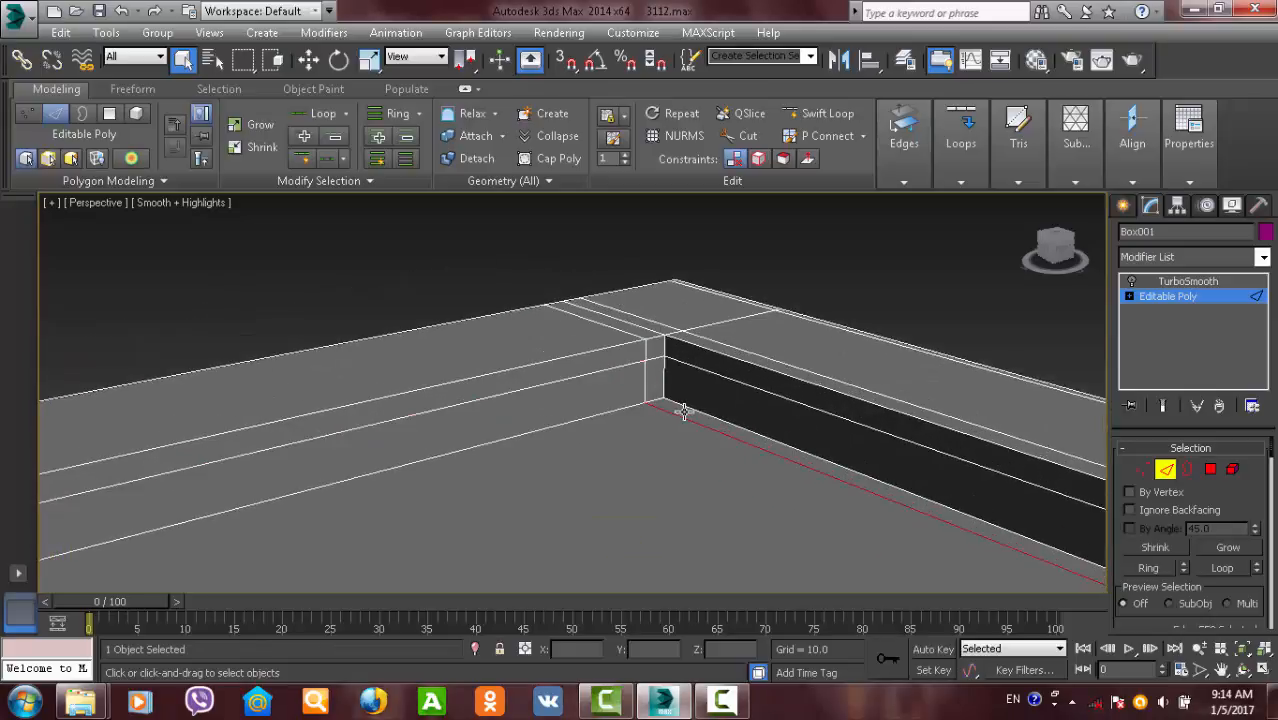
{"action": "left_click", "coordinate": [592, 370], "text": "ctrl"}
{"action": "key", "text": "alt+l"}
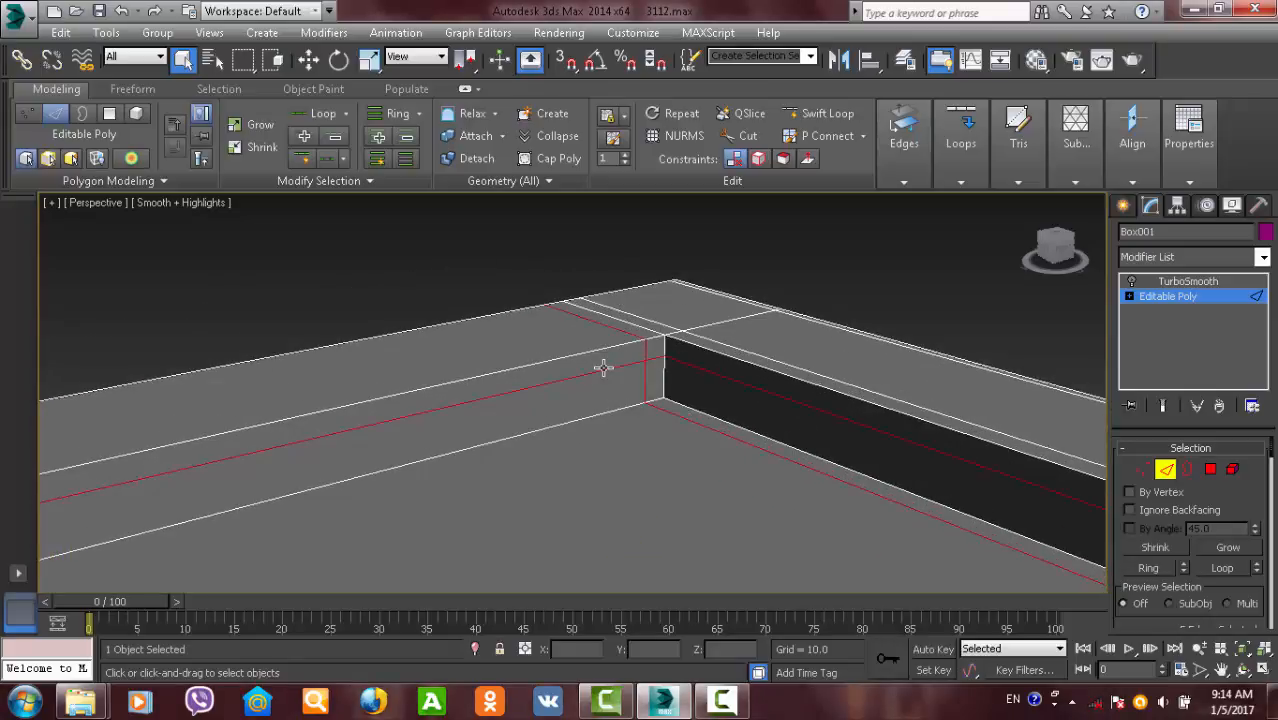
{"action": "key", "text": "ctrl+BackSpace"}
- Select the horizontal middle edge across the crate's long side panel
{"action": "scroll", "coordinate": [563, 368], "scroll_direction": "down", "scroll_amount": 8}
{"action": "middle_click_drag", "start_coordinate": [563, 424], "coordinate": [740, 235]}
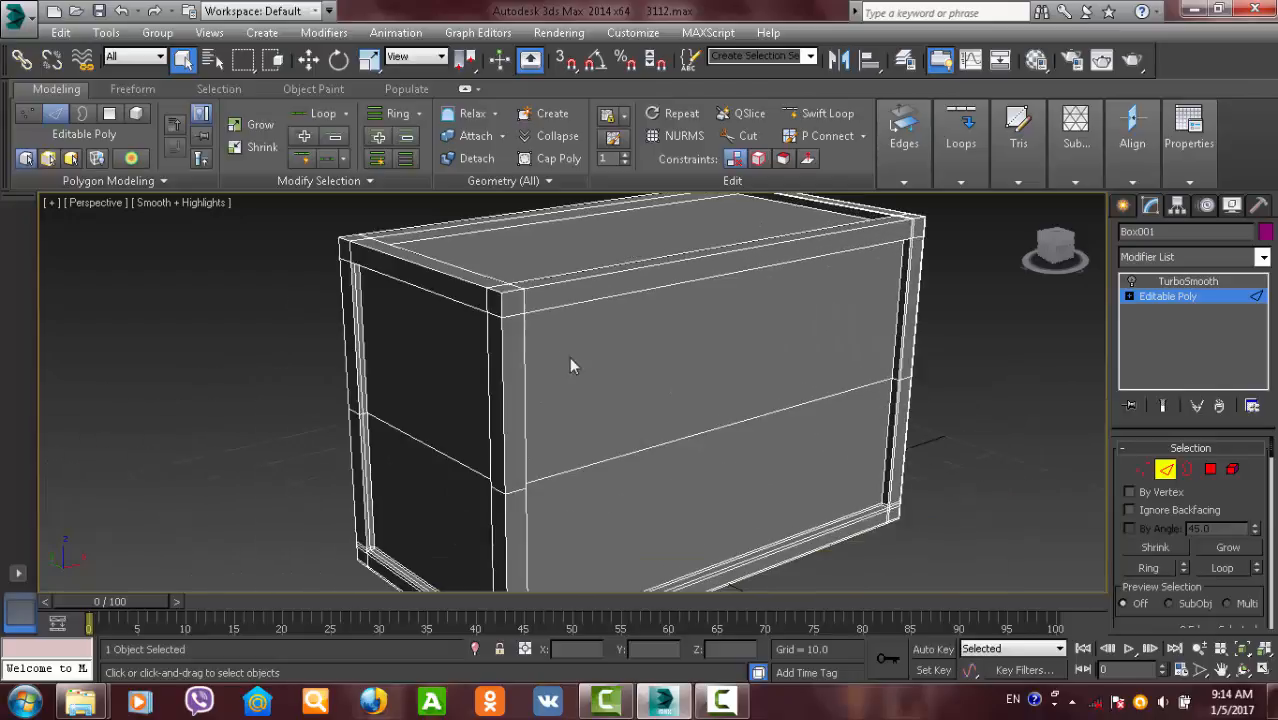
{"action": "middle_click_drag", "start_coordinate": [537, 407], "coordinate": [532, 378], "text": "alt"}
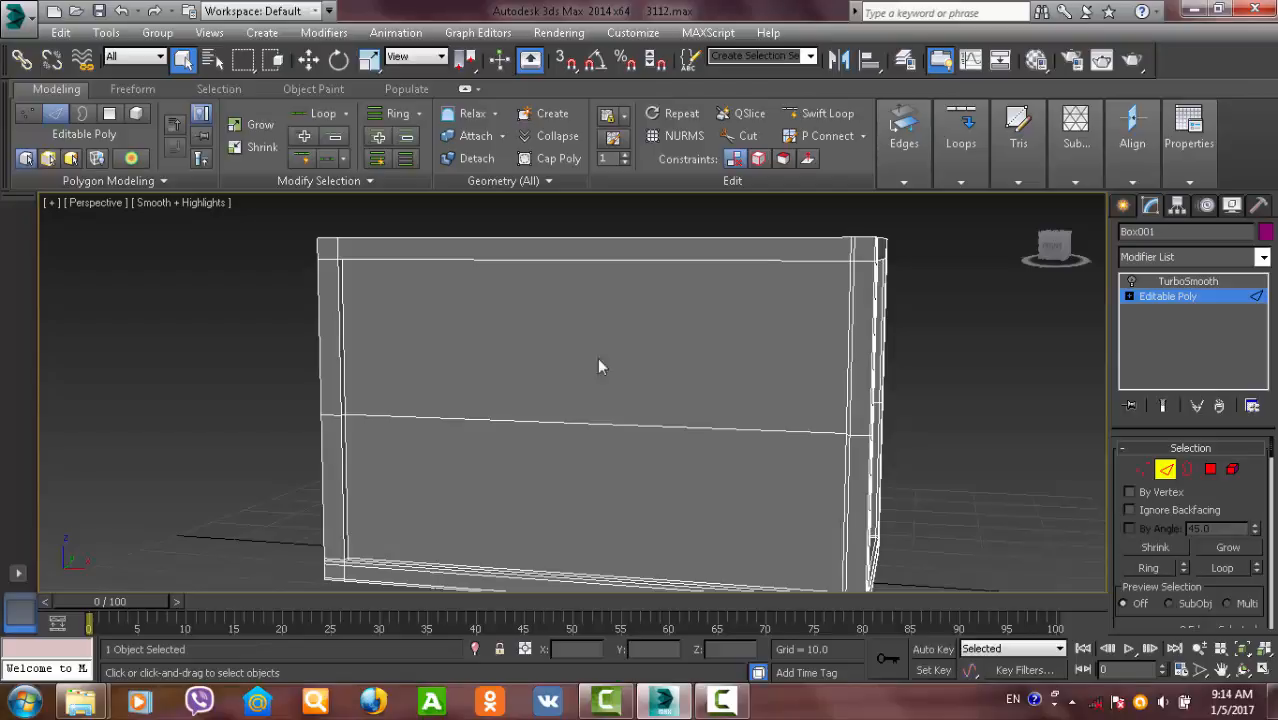
{"action": "left_click", "coordinate": [635, 428]}
{"action": "middle_click_drag", "start_coordinate": [725, 467], "coordinate": [676, 434], "text": "alt"}
{"action": "scroll", "coordinate": [604, 437], "scroll_direction": "down", "scroll_amount": 5}
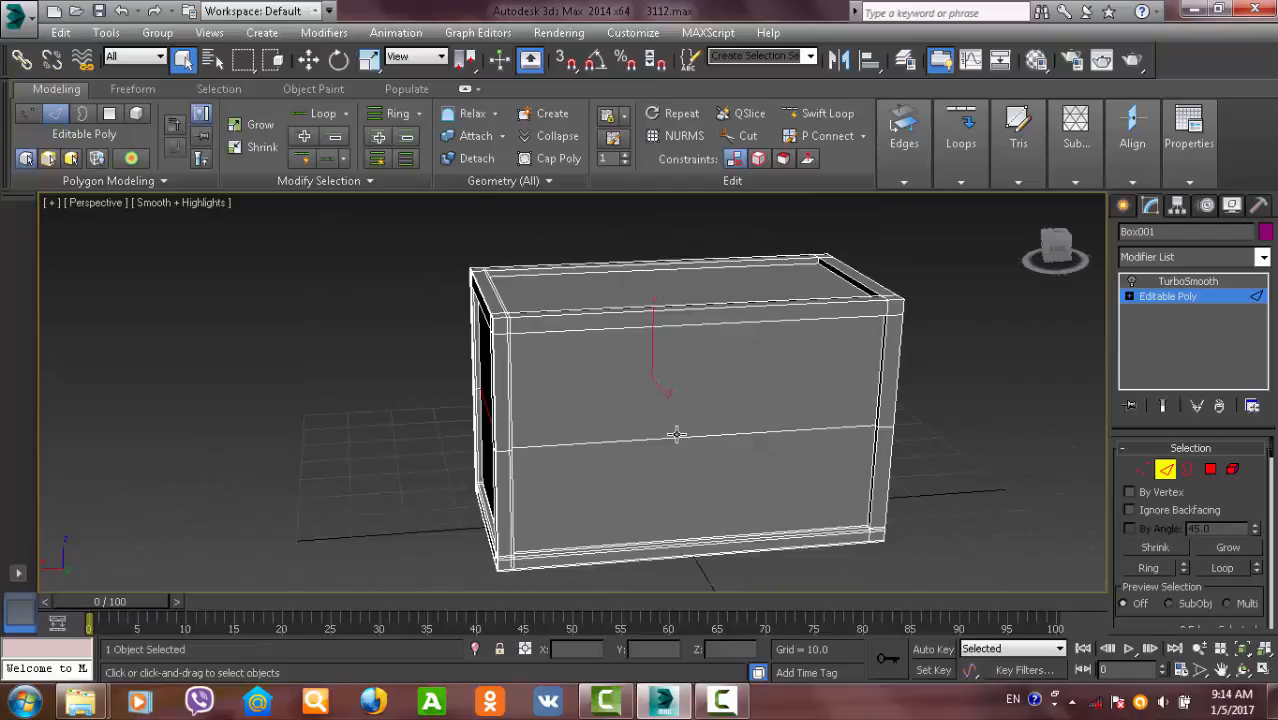
- Select the remaining support edge loops around the panel recesses and remove them with their vertices
{"action": "middle_click_drag", "start_coordinate": [868, 444], "coordinate": [747, 428], "text": "alt"}
{"action": "scroll", "coordinate": [762, 518], "scroll_direction": "down", "scroll_amount": 6}
{"action": "scroll", "coordinate": [800, 400], "scroll_direction": "up", "scroll_amount": 5}
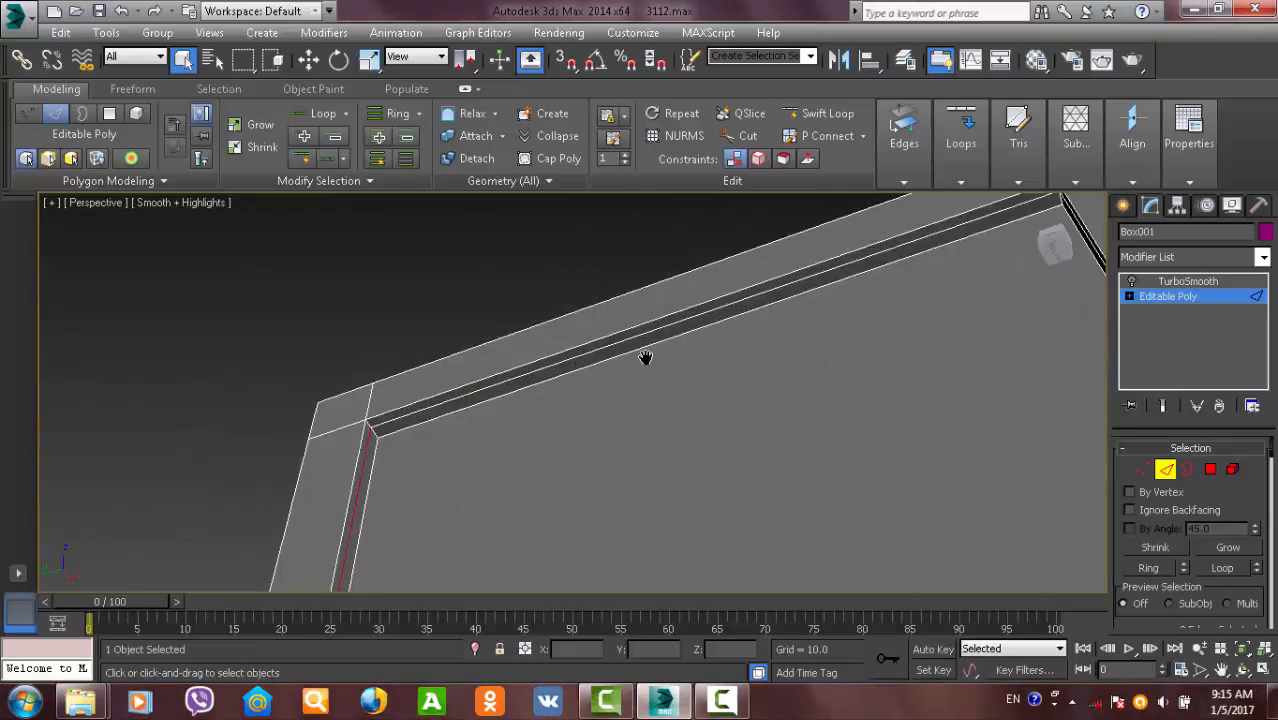
{"action": "middle_click_drag", "start_coordinate": [563, 364], "coordinate": [510, 454], "text": "alt"}
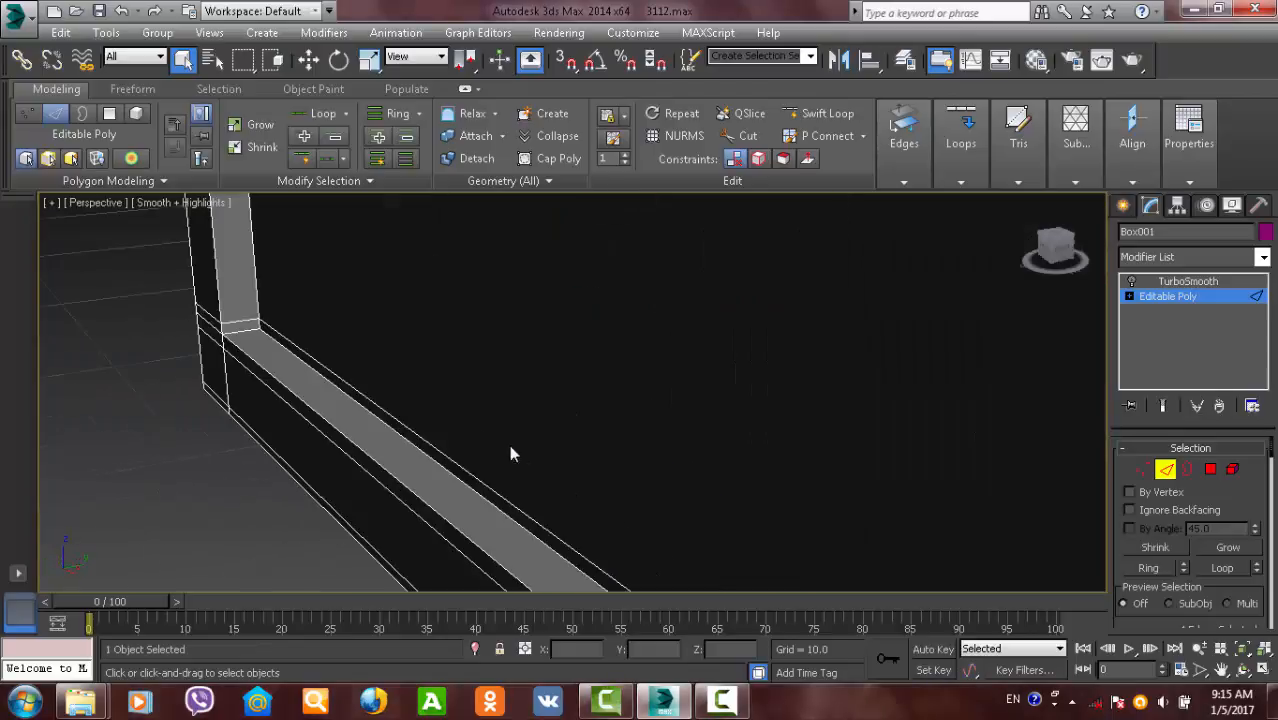
{"action": "middle_click_drag", "start_coordinate": [316, 363], "coordinate": [418, 357], "text": "alt"}
{"action": "middle_click_drag", "start_coordinate": [618, 474], "coordinate": [566, 326], "text": "alt"}
{"action": "double_click", "coordinate": [666, 532]}
{"action": "key", "text": "ctrl+BackSpace"}
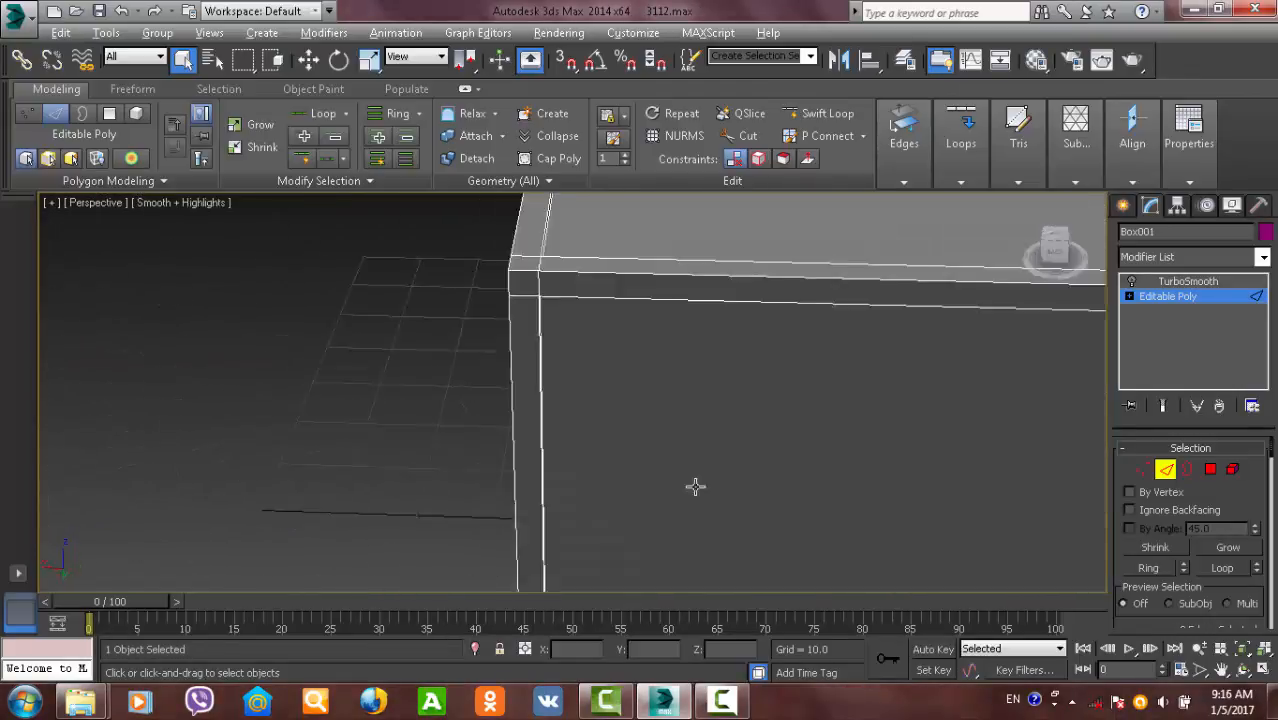
- Turn on Ignore Backfacing, switch to polygon level and select the polygon of the crate's long side panel
{"action": "middle_click_drag", "start_coordinate": [693, 485], "coordinate": [614, 400], "text": "alt"}
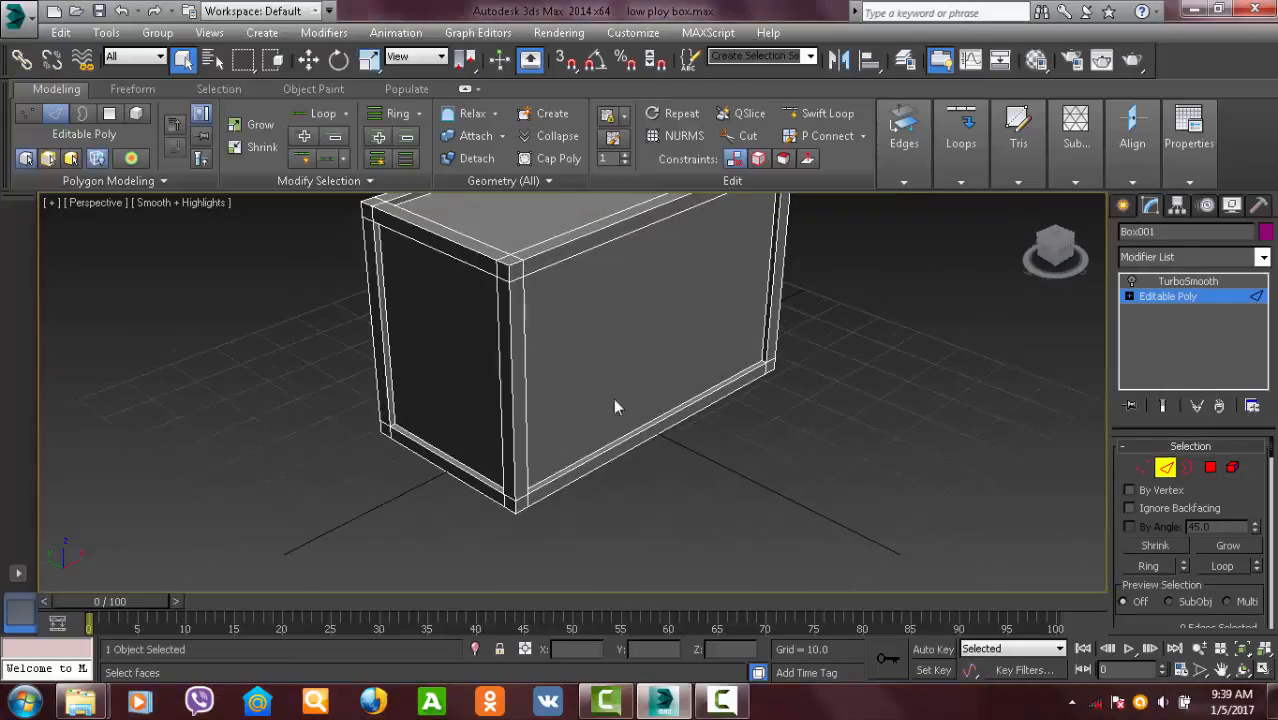
{"action": "middle_click_drag", "start_coordinate": [704, 428], "coordinate": [762, 423]}
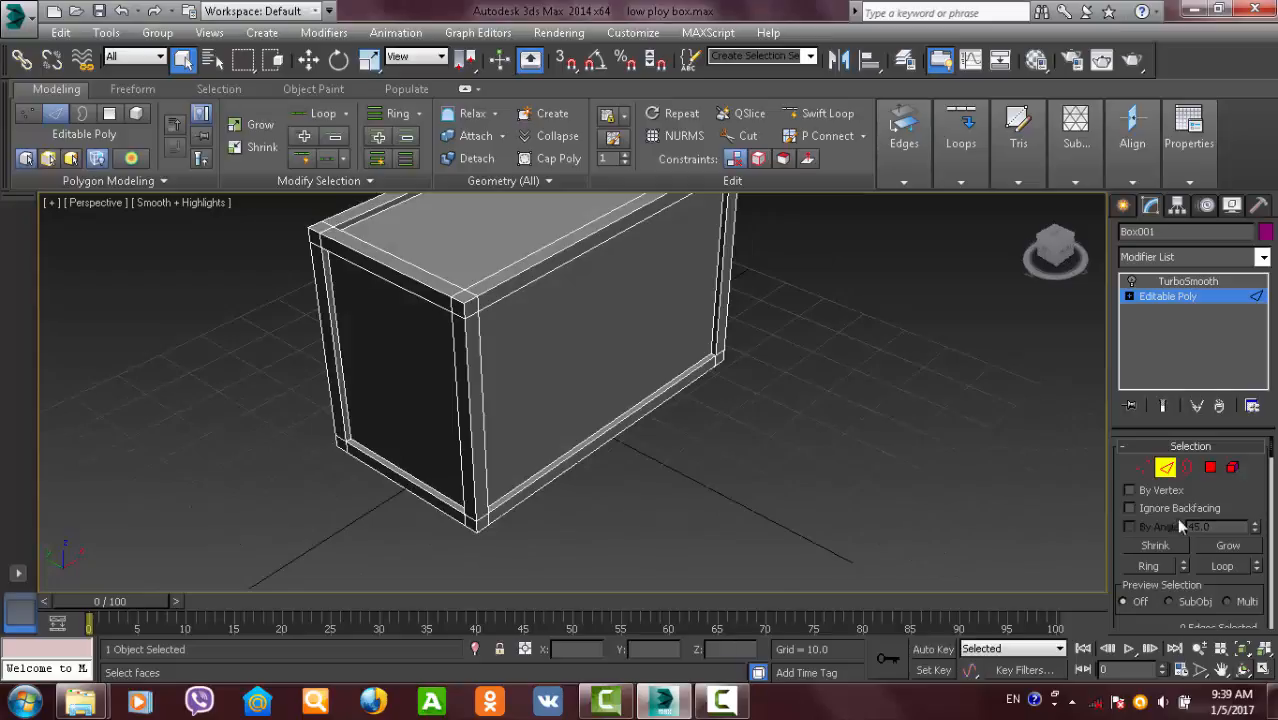
{"action": "middle_click_drag", "start_coordinate": [750, 445], "coordinate": [810, 430], "text": "alt"}
{"action": "left_click", "coordinate": [1130, 508]}
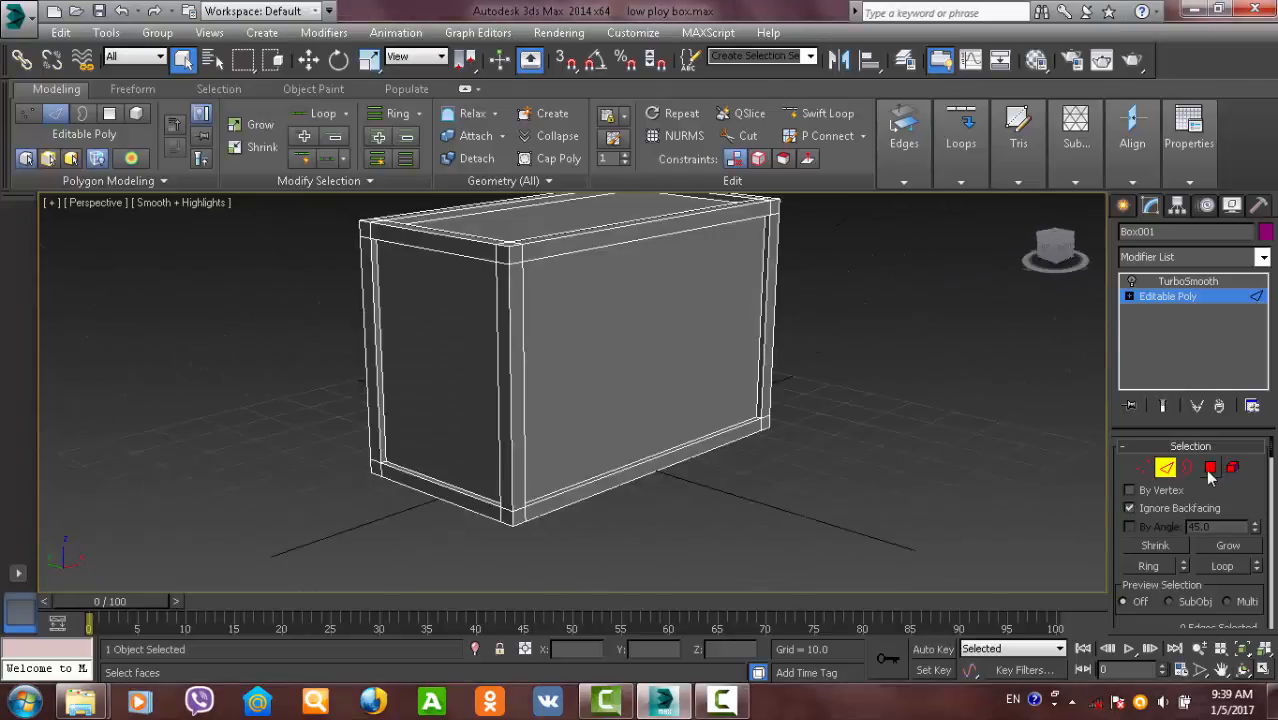
{"action": "left_click", "coordinate": [1211, 468]}
{"action": "middle_click_drag", "start_coordinate": [676, 378], "coordinate": [557, 290]}
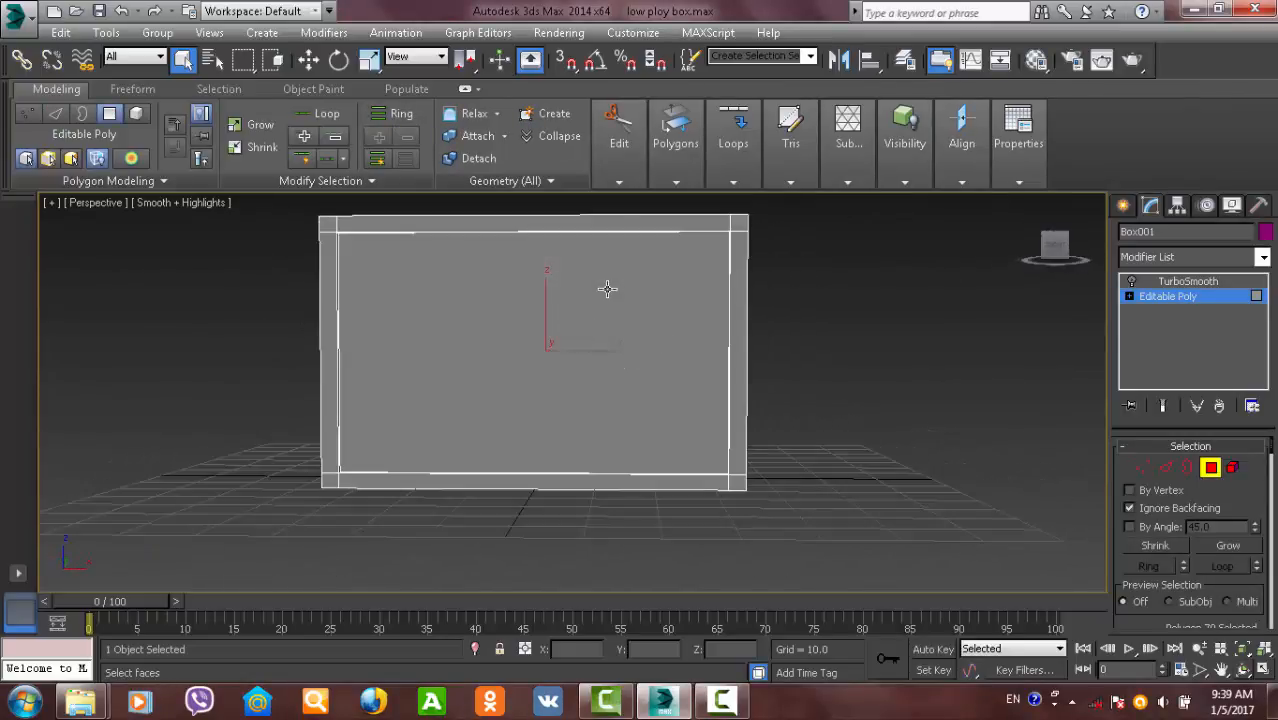
{"action": "left_click_drag", "start_coordinate": [607, 289], "coordinate": [490, 360]}
{"action": "middle_click_drag", "start_coordinate": [374, 392], "coordinate": [600, 394], "text": "alt"}
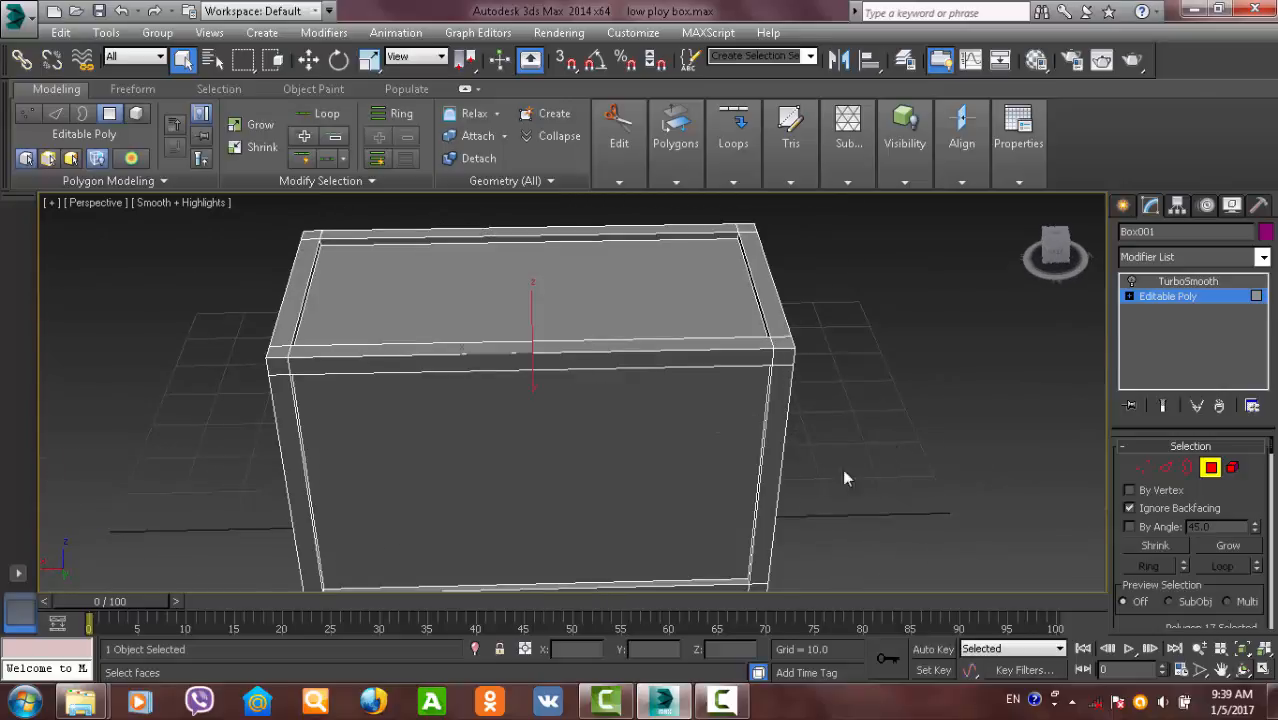
{"action": "middle_click_drag", "start_coordinate": [924, 472], "coordinate": [1073, 488], "text": "alt"}
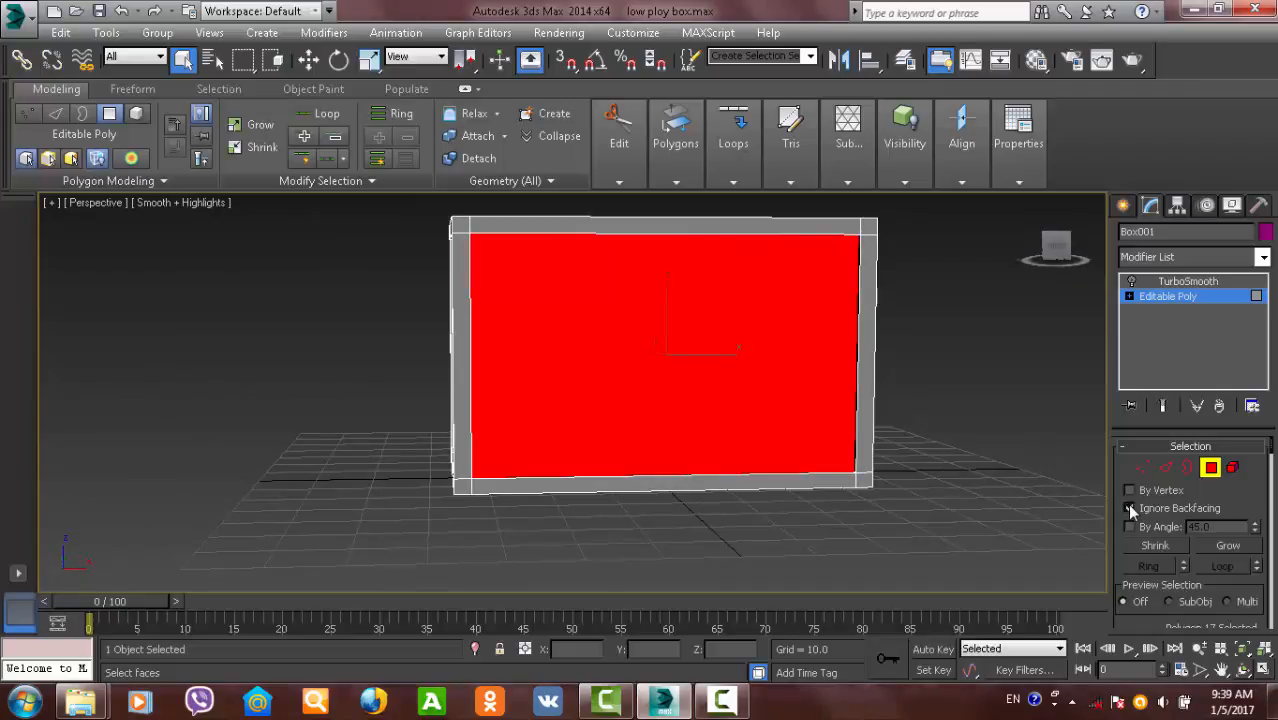
- Try the panel selection with Ignore Backfacing off and By Angle on at 45, and restore both options
{"action": "middle_click_drag", "start_coordinate": [594, 375], "coordinate": [1126, 556], "text": "alt"}
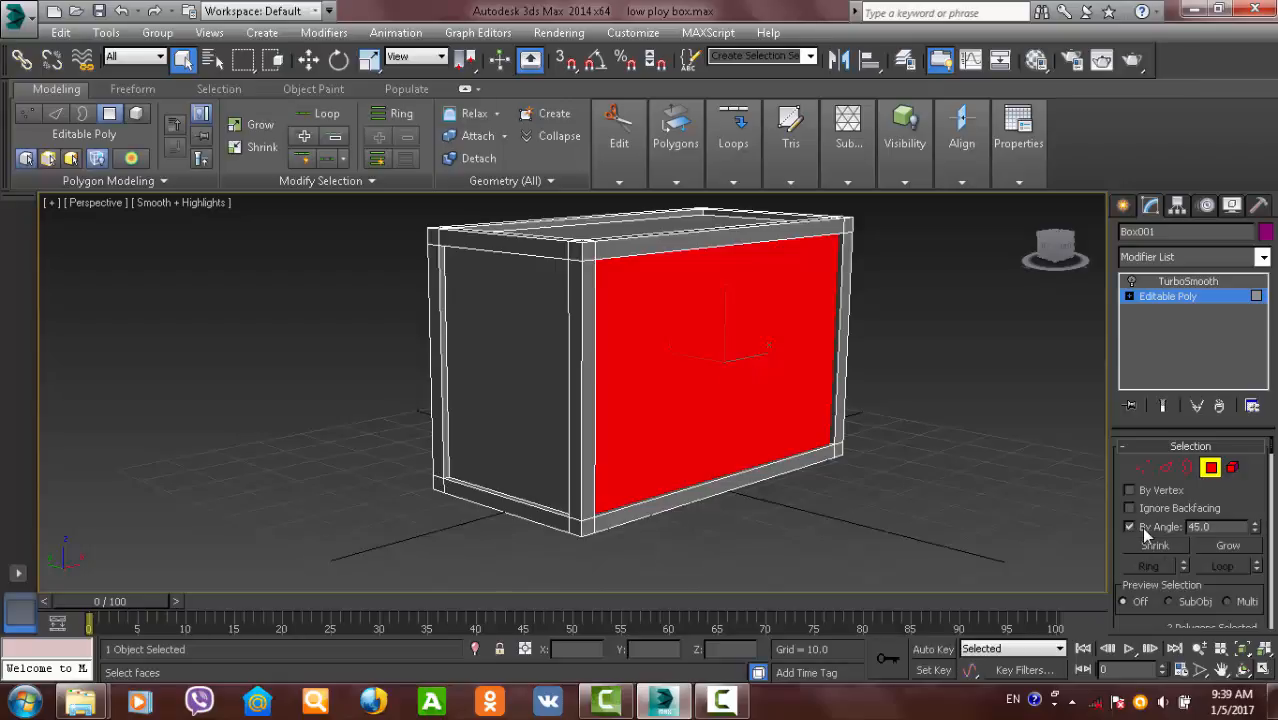
{"action": "left_click", "coordinate": [1130, 508]}
{"action": "middle_click_drag", "start_coordinate": [1000, 500], "coordinate": [859, 386], "text": "alt"}
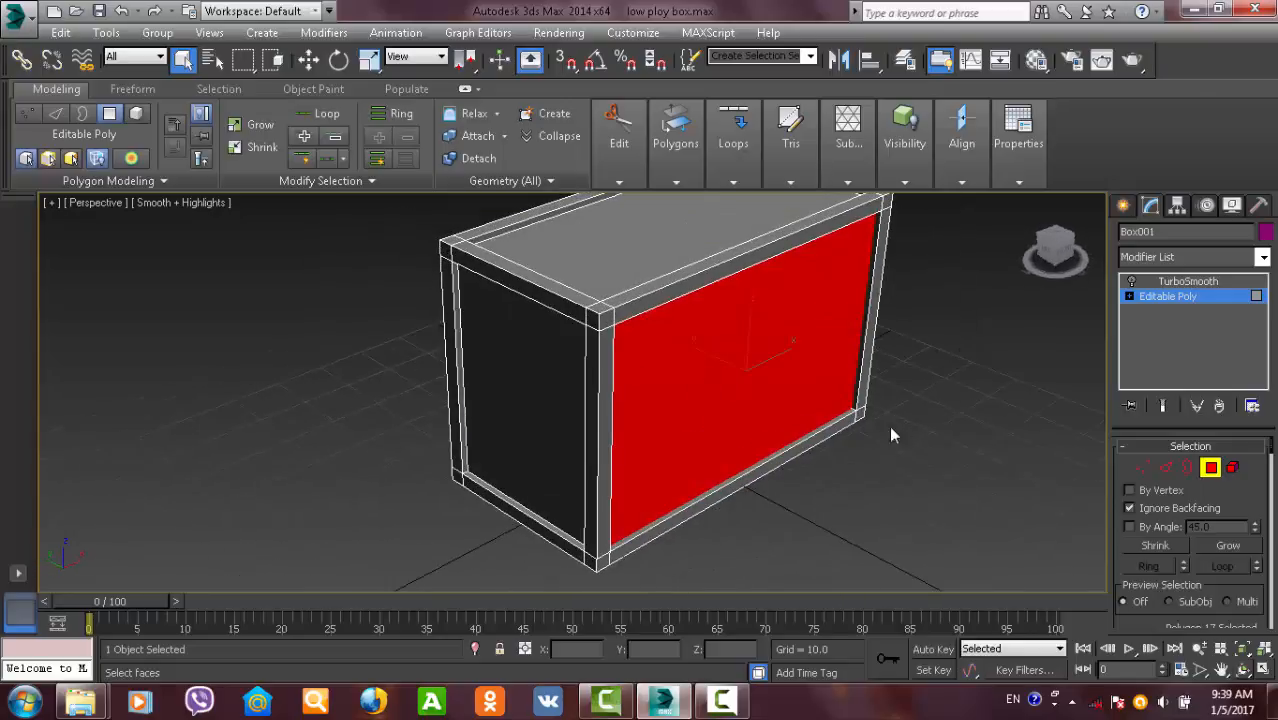
{"action": "middle_click_drag", "start_coordinate": [893, 435], "coordinate": [876, 456], "text": "alt"}
{"action": "scroll", "coordinate": [720, 423], "scroll_direction": "up", "scroll_amount": 3}
{"action": "scroll", "coordinate": [725, 424], "scroll_direction": "down", "scroll_amount": 3}
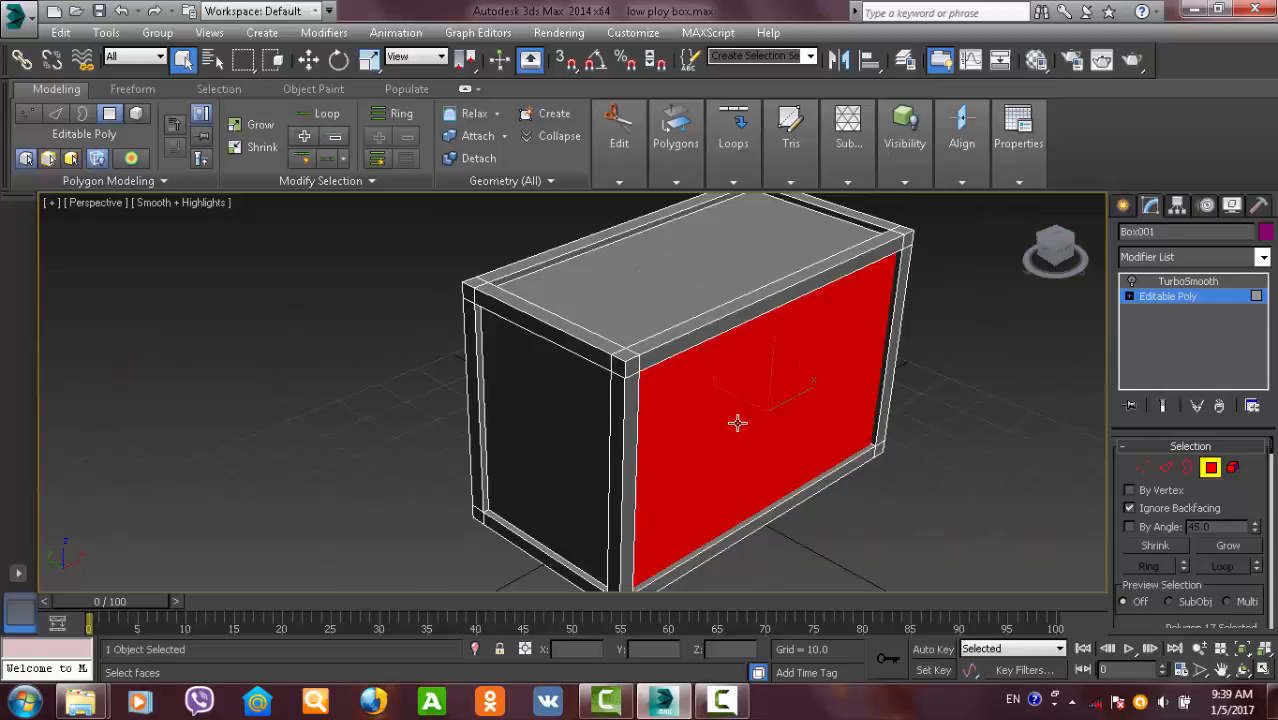
{"action": "left_click_drag", "start_coordinate": [708, 428], "coordinate": [723, 419], "text": "alt"}
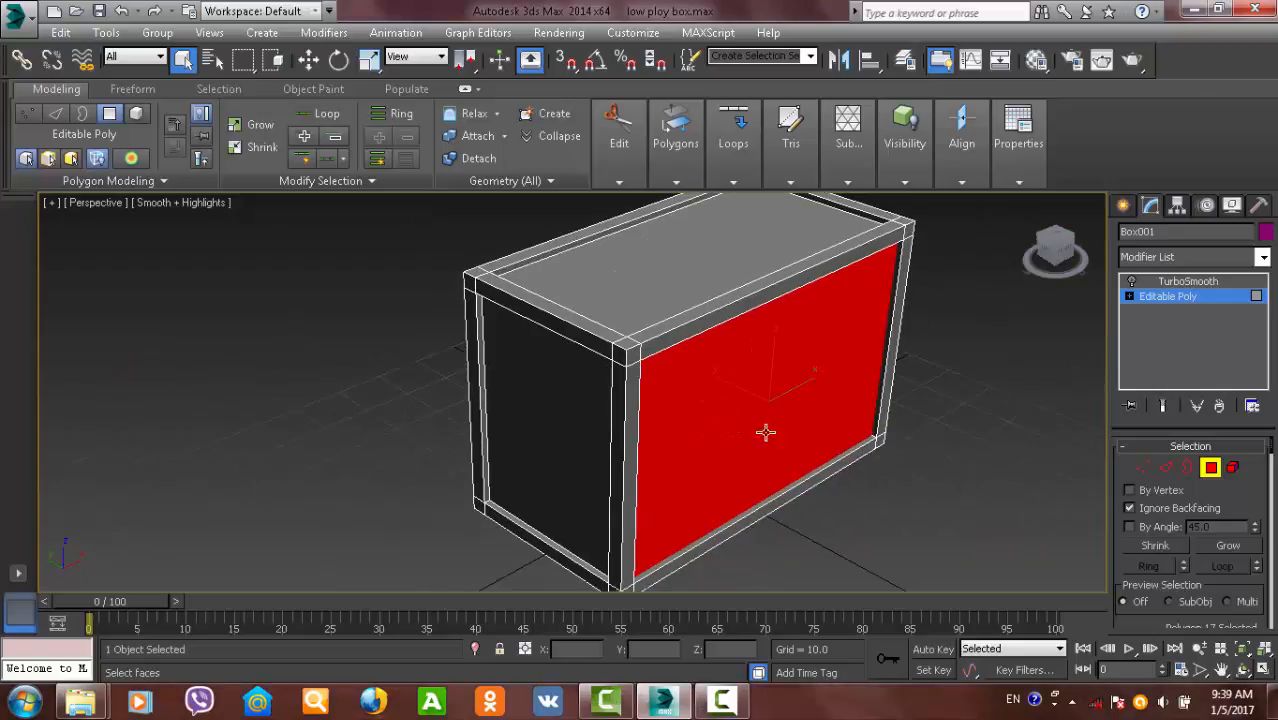
{"action": "middle_click_drag", "start_coordinate": [765, 431], "coordinate": [1116, 485], "text": "alt"}
{"action": "scroll", "coordinate": [890, 465], "scroll_direction": "up", "scroll_amount": 3}
{"action": "scroll", "coordinate": [905, 466], "scroll_direction": "down", "scroll_amount": 3}
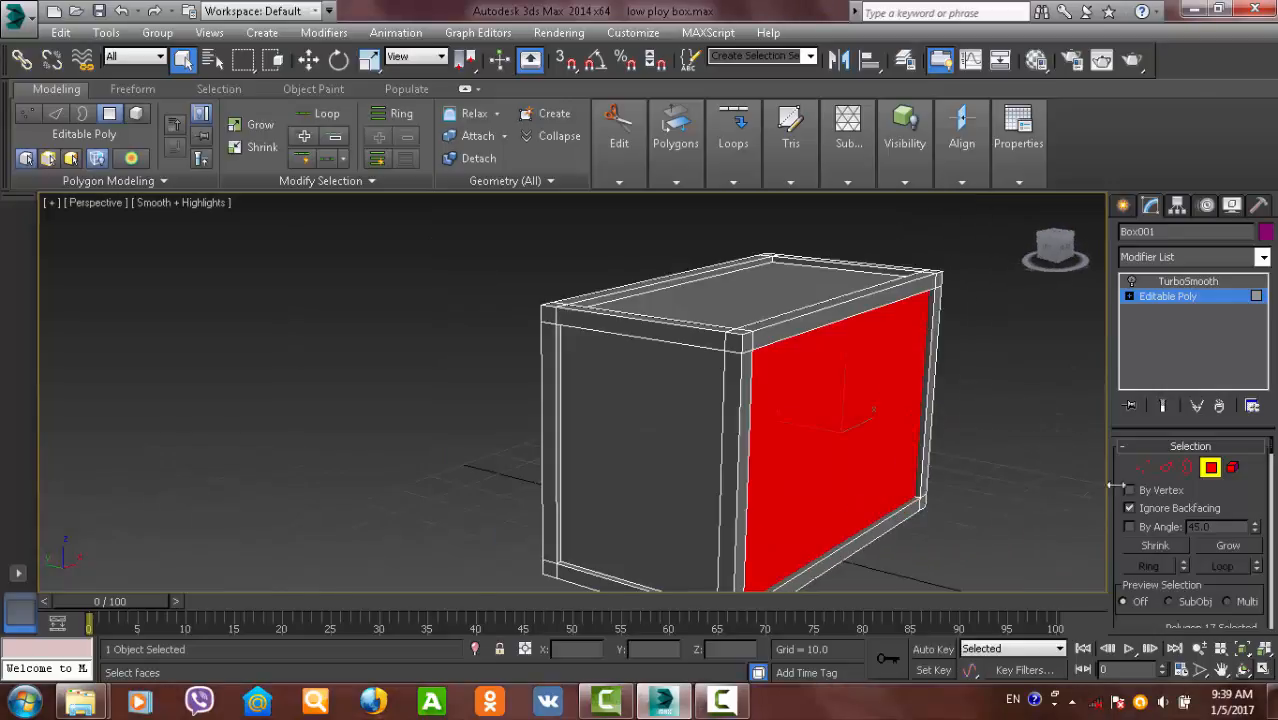
{"action": "left_click", "coordinate": [1165, 467]}
{"action": "middle_click_drag", "start_coordinate": [1016, 256], "coordinate": [678, 431], "text": "alt"}
{"action": "scroll", "coordinate": [678, 431], "scroll_direction": "down", "scroll_amount": 4}
{"action": "middle_click_drag", "start_coordinate": [634, 489], "coordinate": [676, 414], "text": "alt"}
{"action": "scroll", "coordinate": [617, 466], "scroll_direction": "up", "scroll_amount": 3}
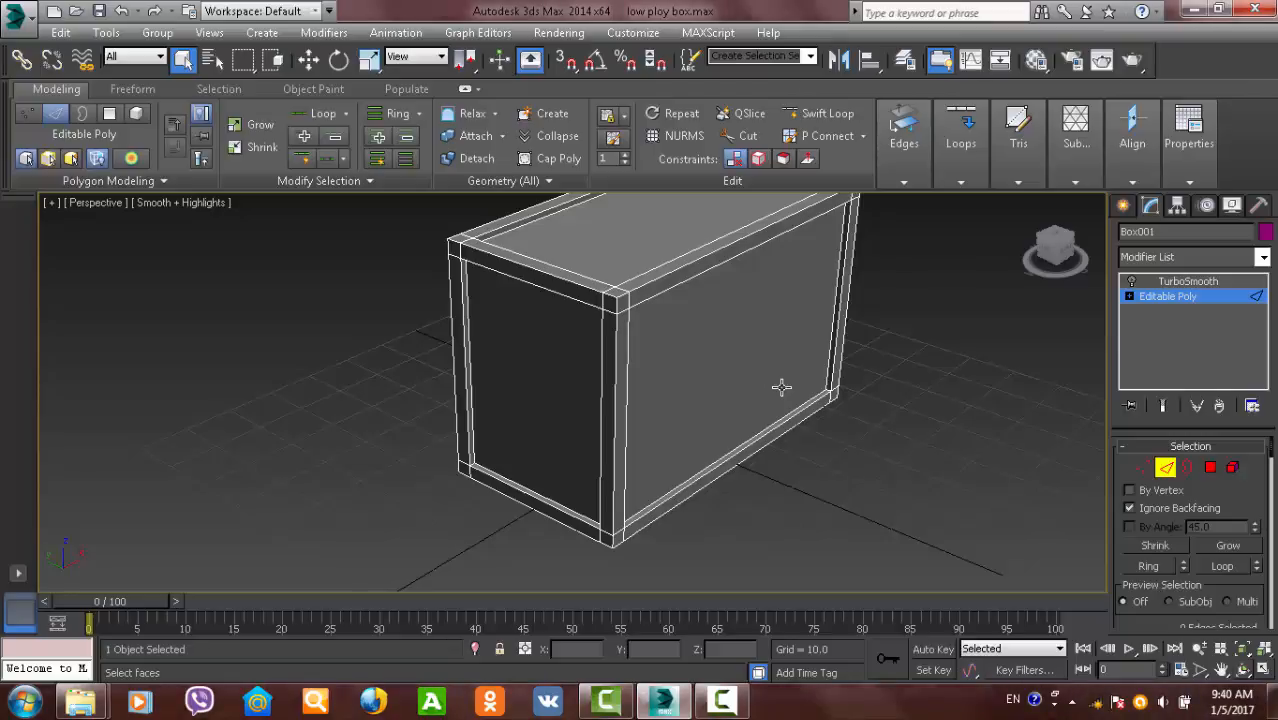
- Return to polygon level, select the polygons crossing the middle height of the crate's sides and bring up the smoothing group settings
{"action": "left_click", "coordinate": [1213, 468]}
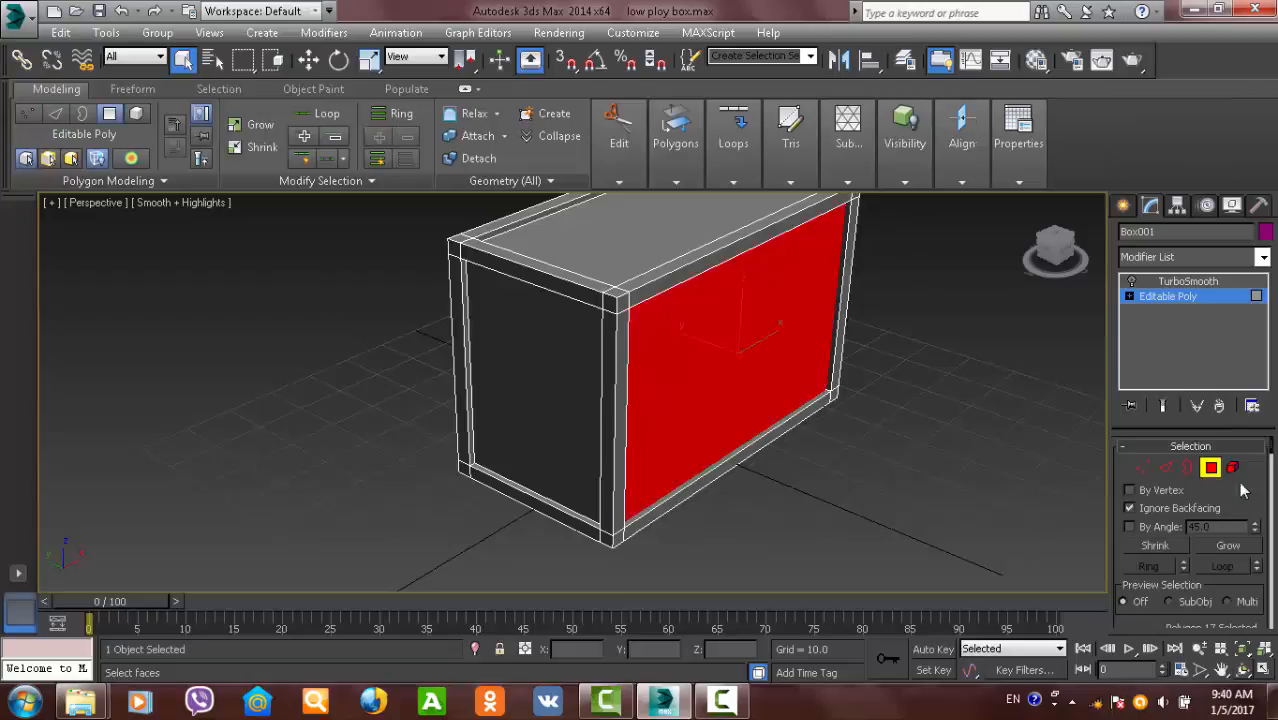
{"action": "scroll", "coordinate": [1243, 495], "scroll_direction": "down", "scroll_amount": 15}
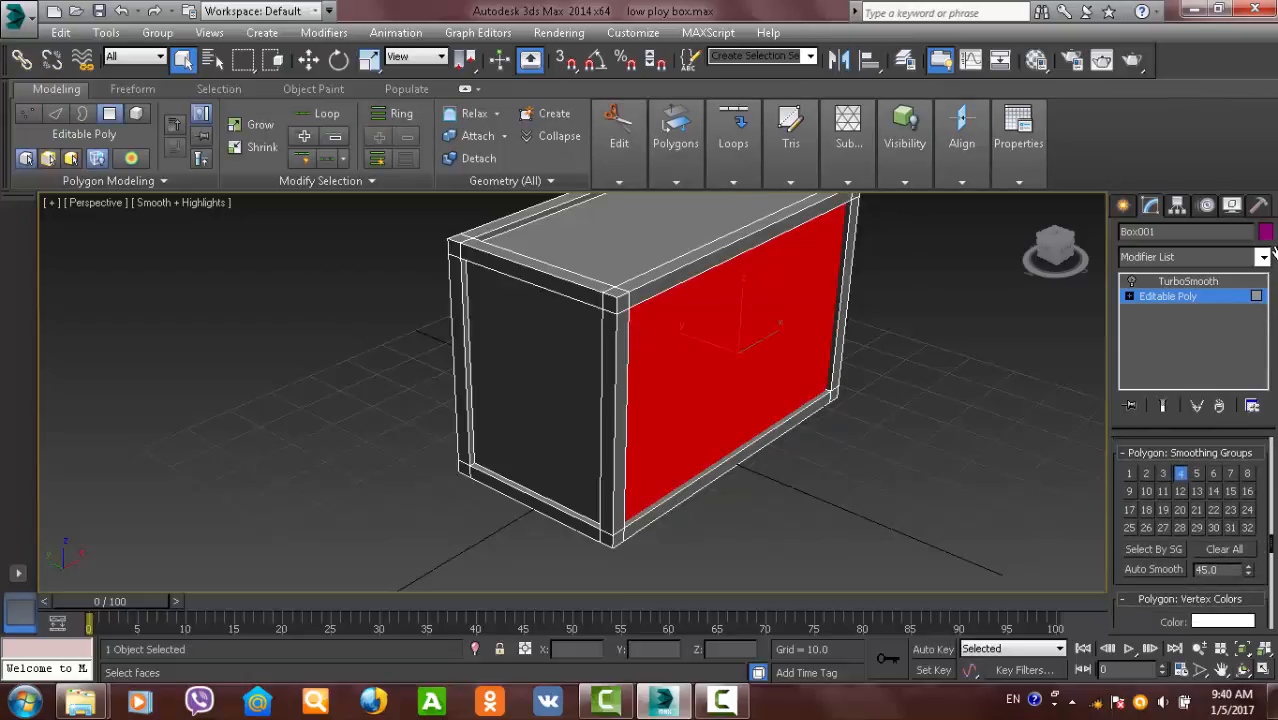
{"action": "middle_click_drag", "start_coordinate": [819, 371], "coordinate": [690, 362]}
{"action": "scroll", "coordinate": [739, 357], "scroll_direction": "up", "scroll_amount": 5}
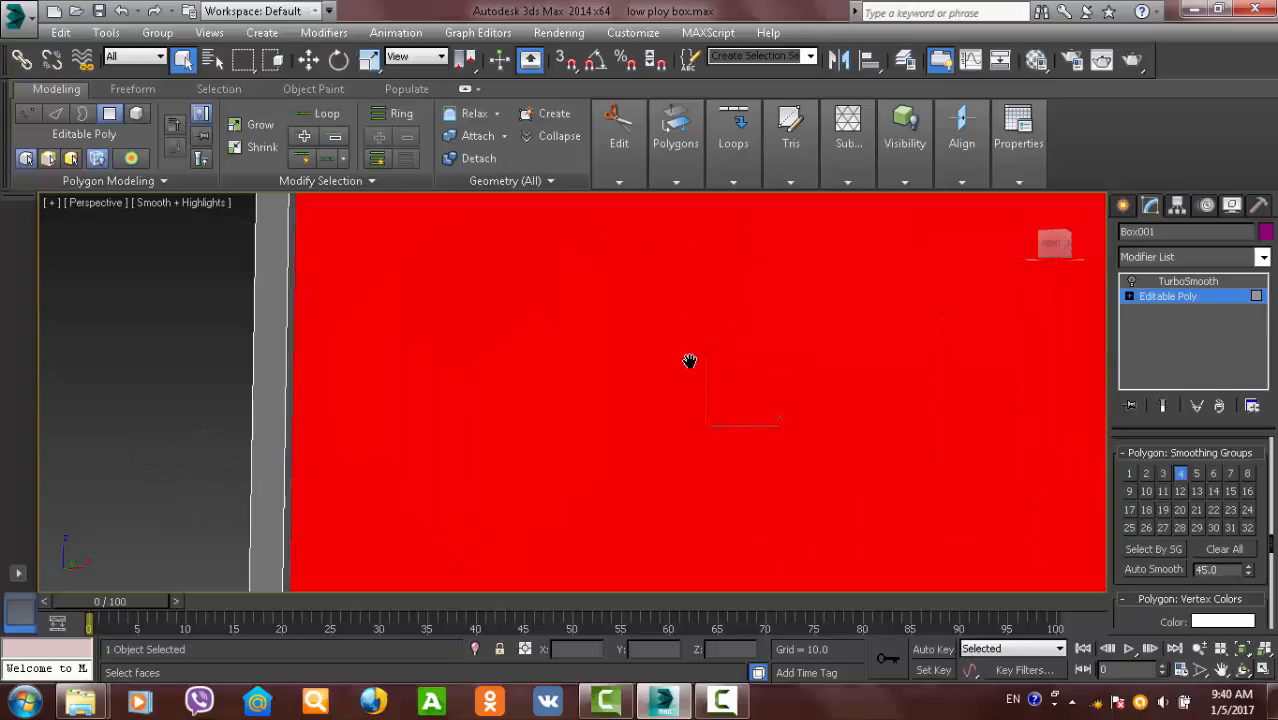
{"action": "scroll", "coordinate": [690, 362], "scroll_direction": "down", "scroll_amount": 5}
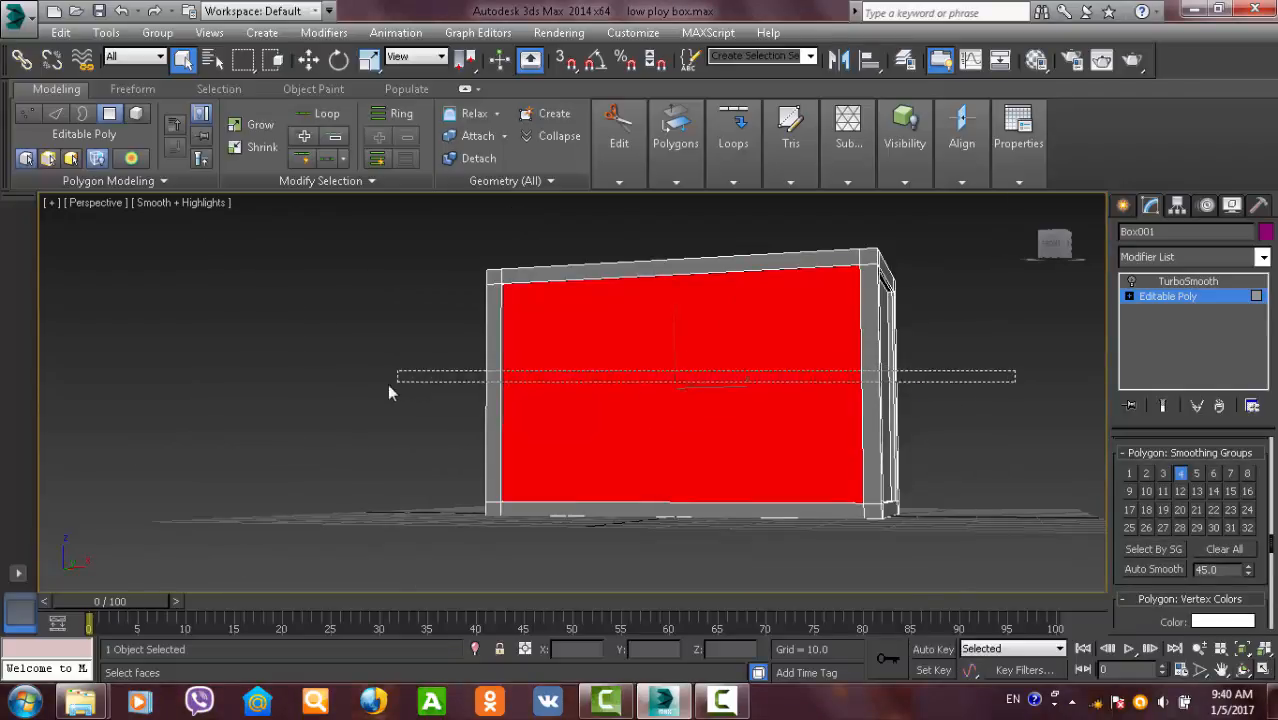
{"action": "middle_click_drag", "start_coordinate": [391, 388], "coordinate": [1175, 480], "text": "alt"}
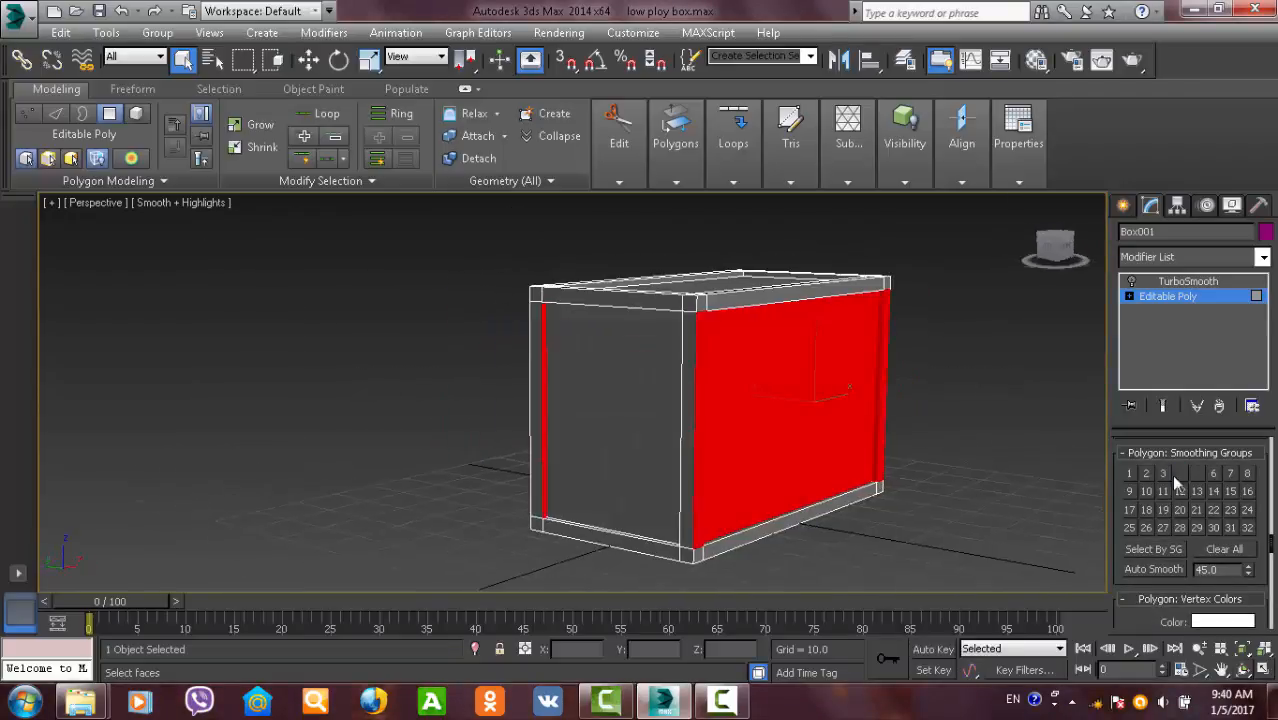
{"action": "left_click_drag", "start_coordinate": [1264, 478], "coordinate": [1246, 715]}
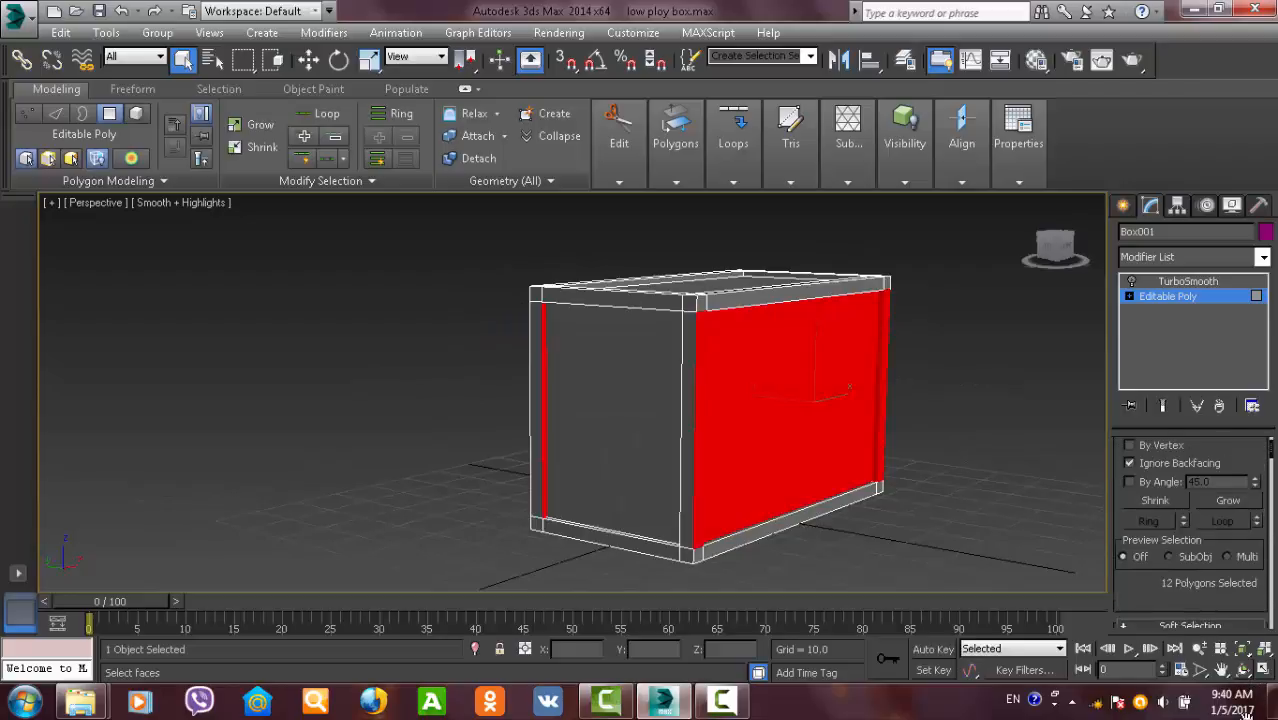
{"action": "left_click_drag", "start_coordinate": [1251, 441], "coordinate": [1274, 227]}
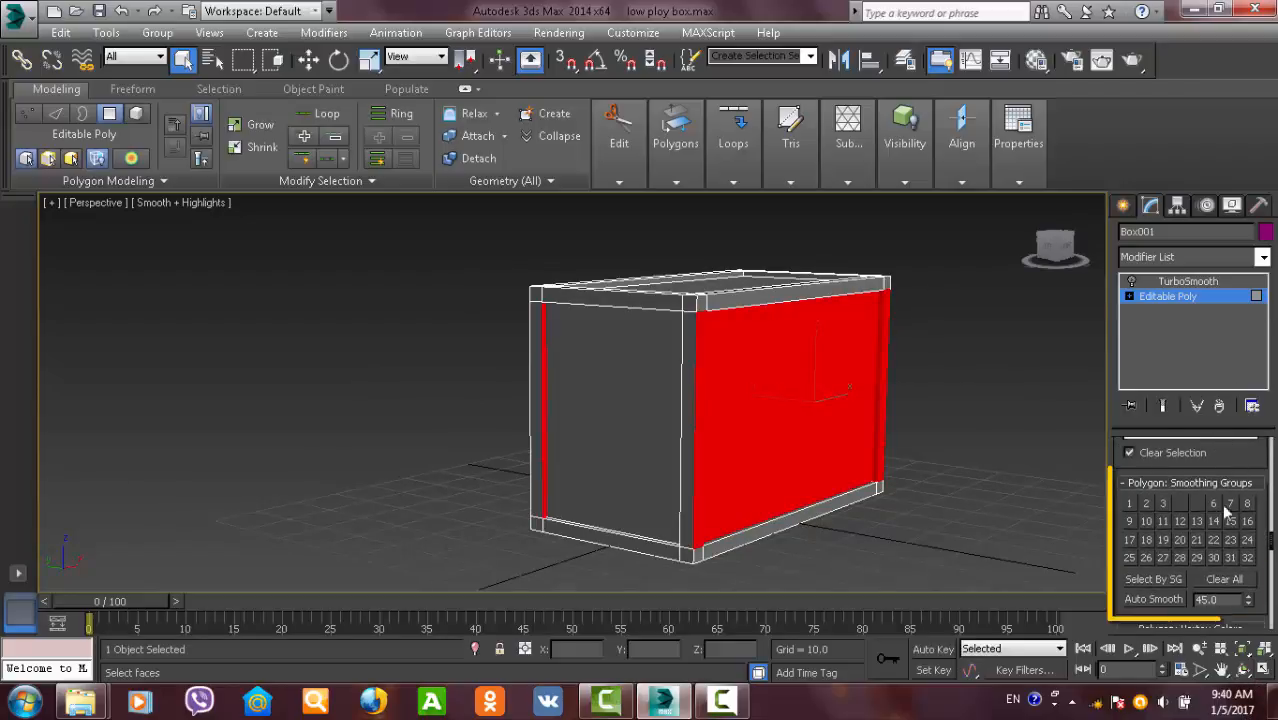
- Select the side polygons across the crate's middle height from the other side, assign them smoothing group 1 and clear the selection
{"action": "middle_click_drag", "start_coordinate": [860, 470], "coordinate": [971, 379], "text": "alt"}
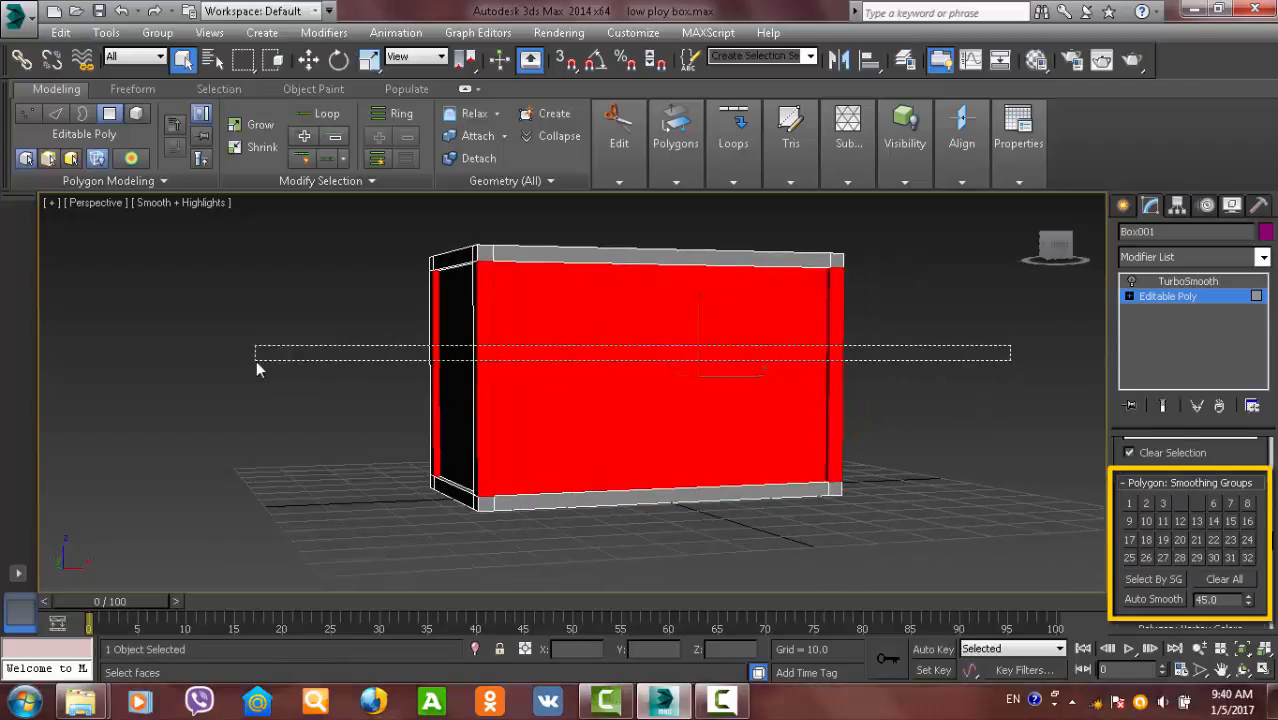
{"action": "middle_click_drag", "start_coordinate": [256, 360], "coordinate": [1088, 532], "text": "alt"}
{"action": "left_click", "coordinate": [1132, 503]}
{"action": "middle_click_drag", "start_coordinate": [970, 402], "coordinate": [746, 401], "text": "alt"}
{"action": "left_click", "coordinate": [896, 408]}
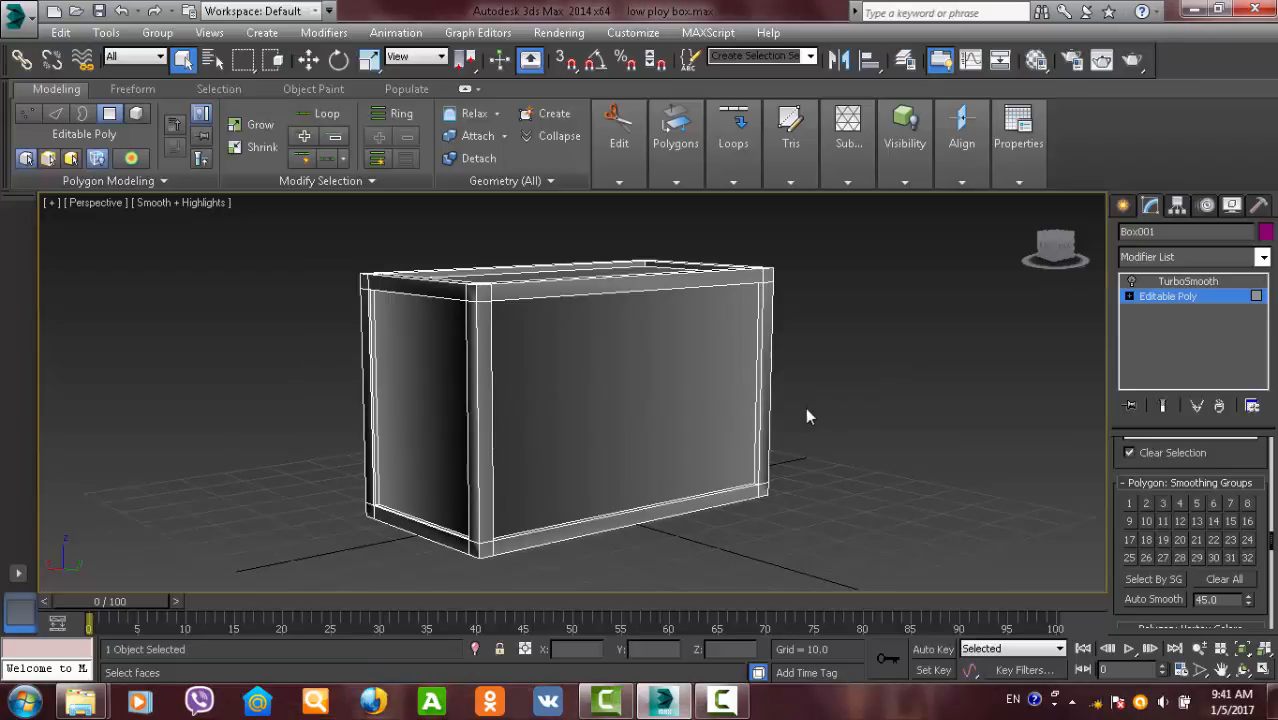
- Examine the shading across the crate's corners, side panels and top frame with the shared smoothing group
{"action": "scroll", "coordinate": [921, 390], "scroll_direction": "down", "scroll_amount": 3}
{"action": "middle_click_drag", "start_coordinate": [921, 391], "coordinate": [760, 385], "text": "alt"}
{"action": "scroll", "coordinate": [747, 397], "scroll_direction": "up", "scroll_amount": 5}
{"action": "scroll", "coordinate": [900, 367], "scroll_direction": "up", "scroll_amount": 5}
{"action": "middle_click_drag", "start_coordinate": [760, 385], "coordinate": [714, 342], "text": "alt"}
{"action": "middle_click_drag", "start_coordinate": [714, 342], "coordinate": [720, 456]}
{"action": "scroll", "coordinate": [716, 357], "scroll_direction": "down", "scroll_amount": 8}
{"action": "scroll", "coordinate": [707, 418], "scroll_direction": "up", "scroll_amount": 5}
{"action": "scroll", "coordinate": [720, 456], "scroll_direction": "down", "scroll_amount": 4}
- Select all polygons of the crate, apply Auto Smooth with a 45 threshold and clear the selection
{"action": "left_click_drag", "start_coordinate": [879, 285], "coordinate": [500, 535]}
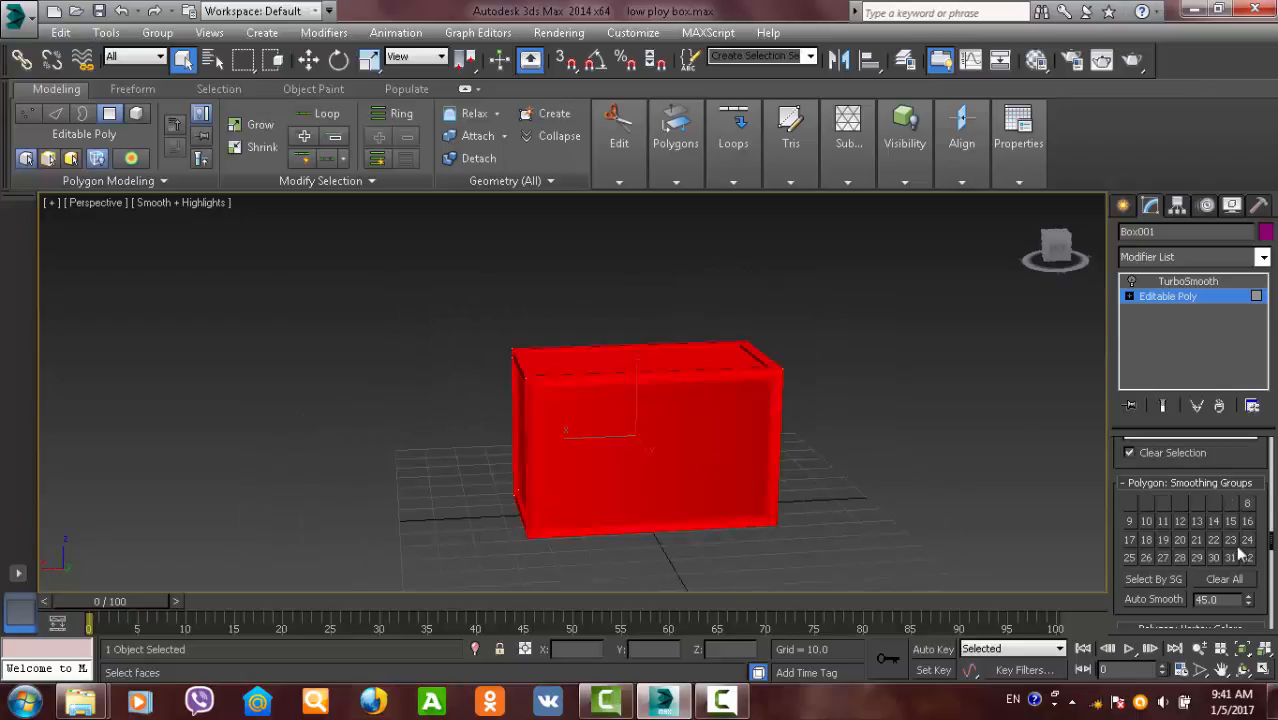
{"action": "scroll", "coordinate": [1258, 582], "scroll_direction": "down", "scroll_amount": 2}
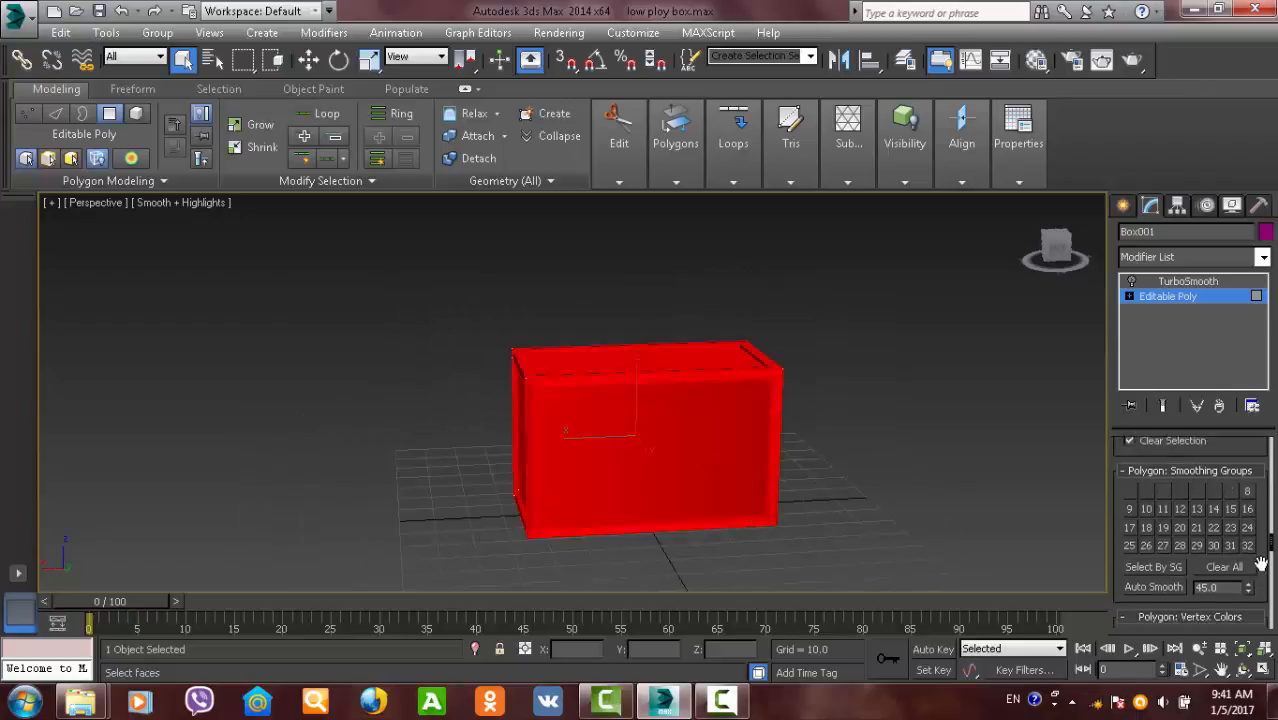
{"action": "left_click", "coordinate": [1150, 584]}
{"action": "left_click", "coordinate": [871, 485]}
{"action": "middle_click_drag", "start_coordinate": [779, 457], "coordinate": [884, 408], "text": "alt"}
{"action": "middle_click_drag", "start_coordinate": [956, 379], "coordinate": [966, 437], "text": "alt"}
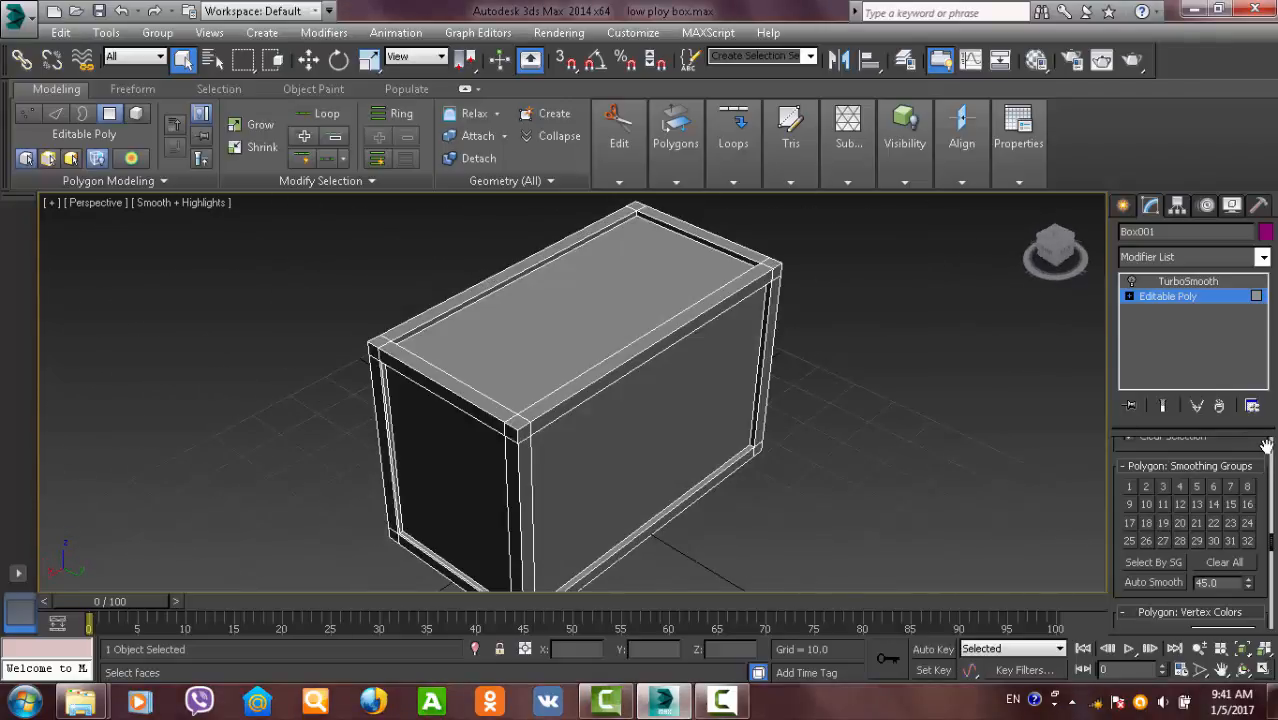
- Create a cylinder beside the crate, about 43.9 in radius and about 21.7 high
{"action": "left_click_drag", "start_coordinate": [1260, 452], "coordinate": [1258, 668]}
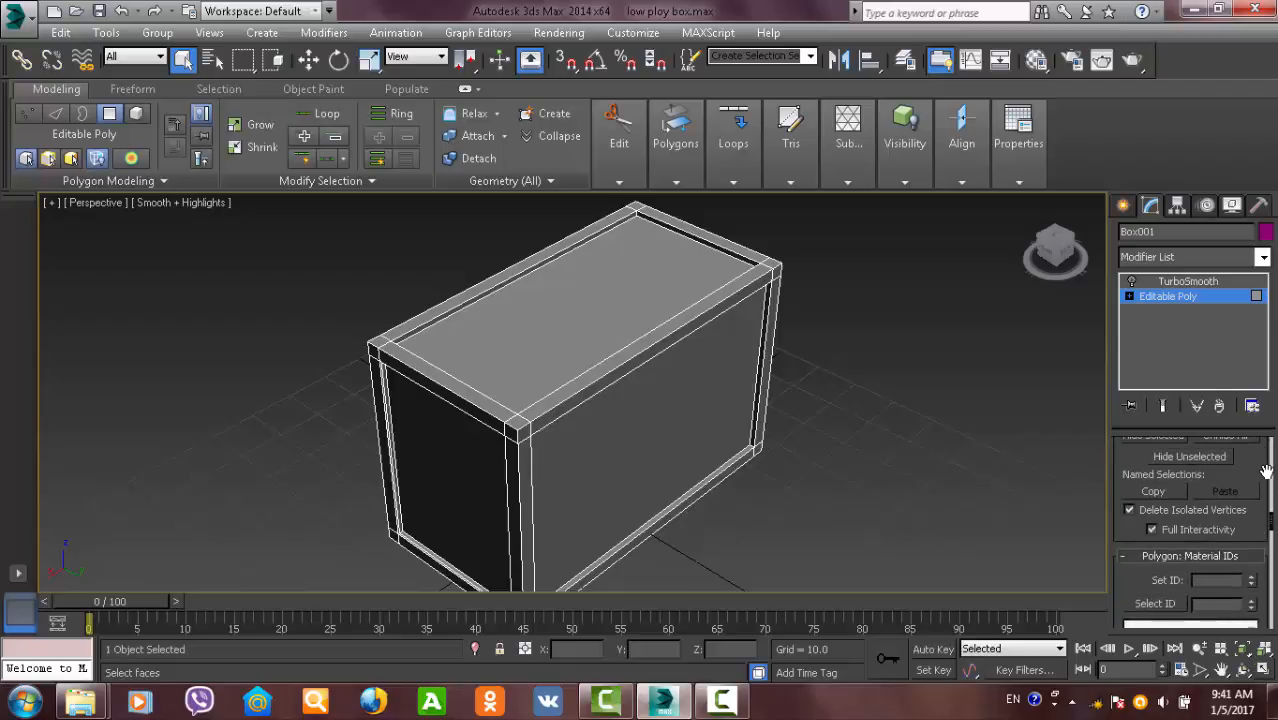
{"action": "left_click", "coordinate": [1124, 205]}
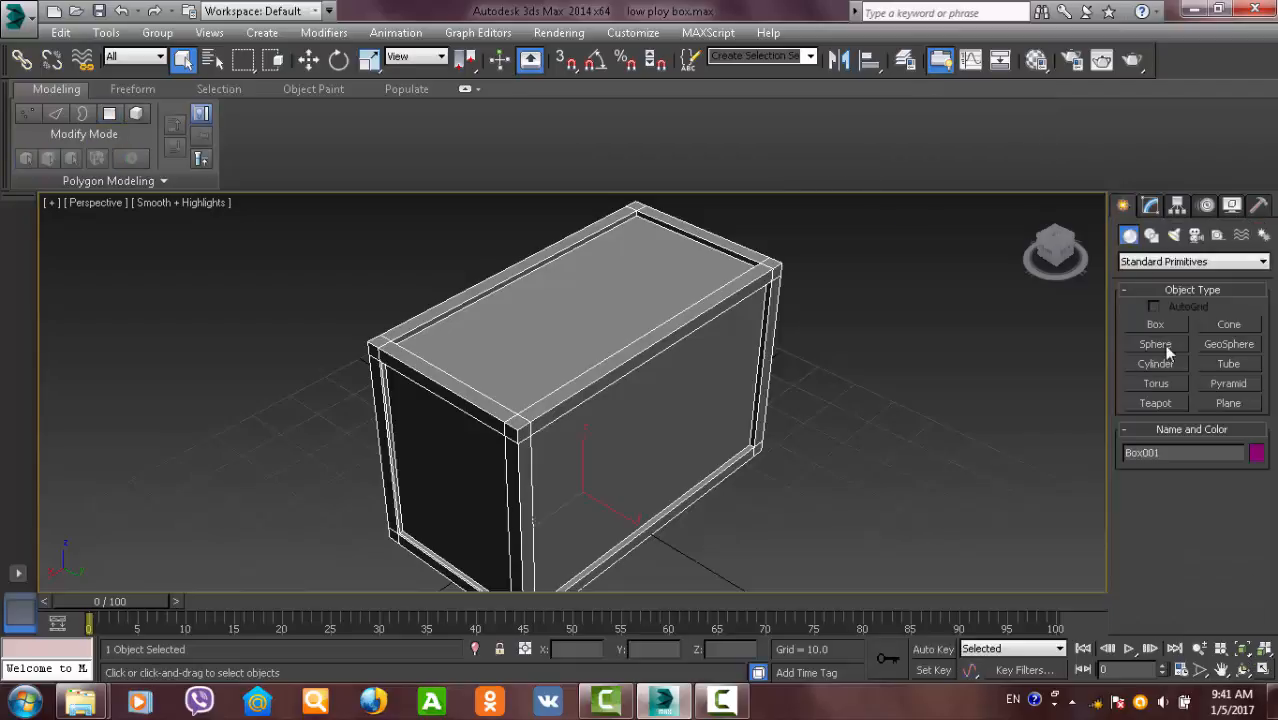
{"action": "left_click", "coordinate": [1167, 367]}
{"action": "middle_click_drag", "start_coordinate": [923, 542], "coordinate": [833, 456]}
{"action": "left_click_drag", "start_coordinate": [859, 518], "coordinate": [922, 430]}
{"action": "middle_click_drag", "start_coordinate": [920, 467], "coordinate": [859, 397]}
{"action": "right_click", "coordinate": [909, 451]}
{"action": "left_click_drag", "start_coordinate": [856, 445], "coordinate": [899, 345]}
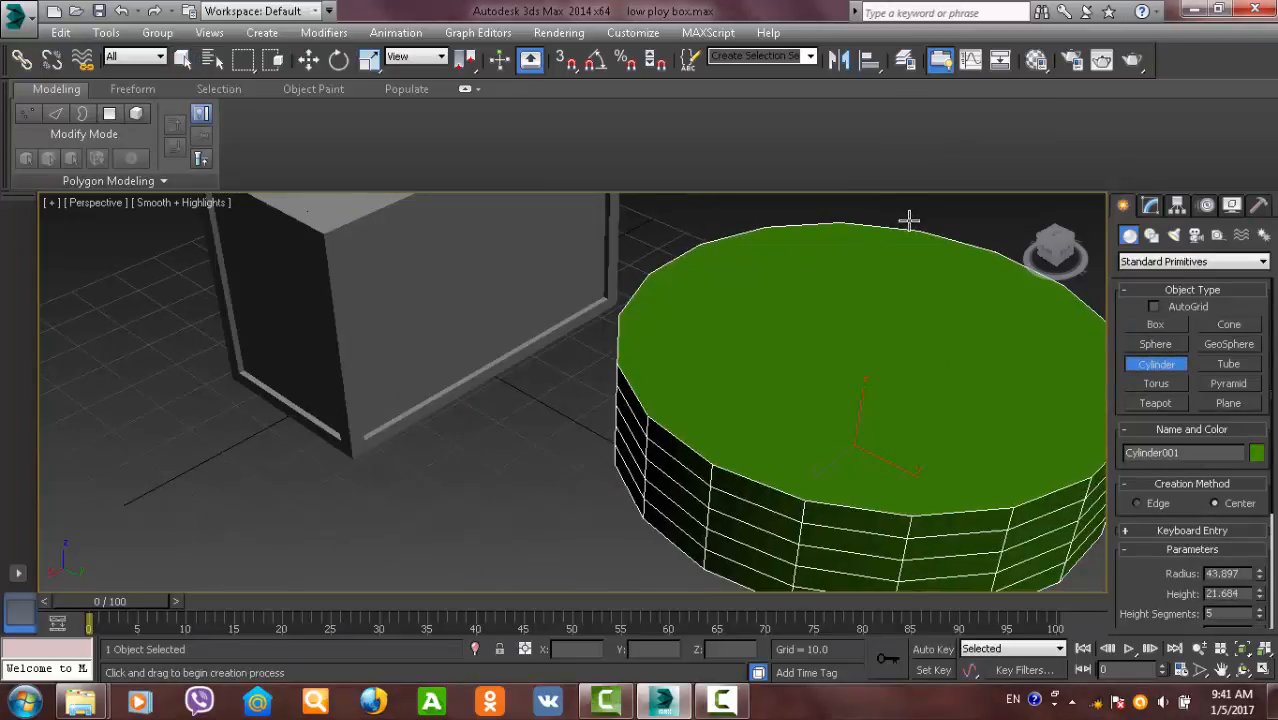
{"action": "right_click", "coordinate": [909, 221]}
- Convert the cylinder to an Editable Poly
{"action": "right_click", "coordinate": [886, 460]}
{"action": "mouse_move", "coordinate": [1045, 636]}
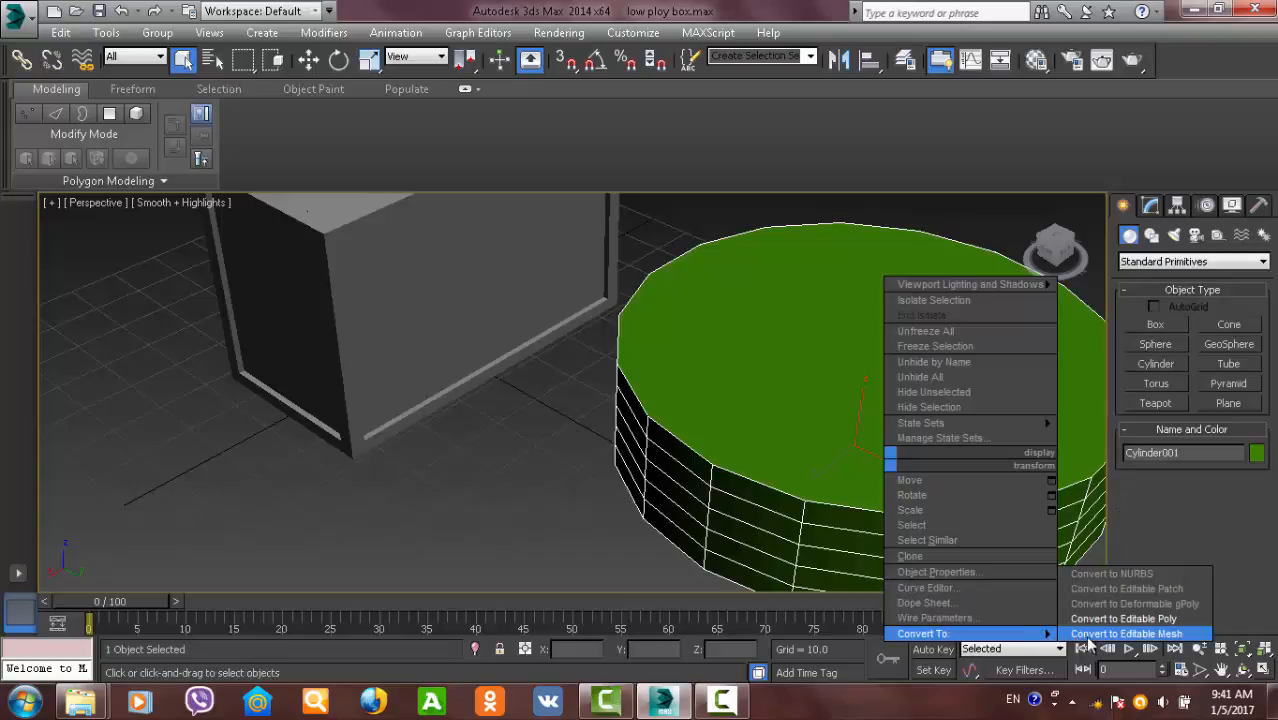
{"action": "left_click", "coordinate": [1123, 618]}
{"action": "middle_click_drag", "start_coordinate": [1064, 471], "coordinate": [999, 443], "text": "alt"}
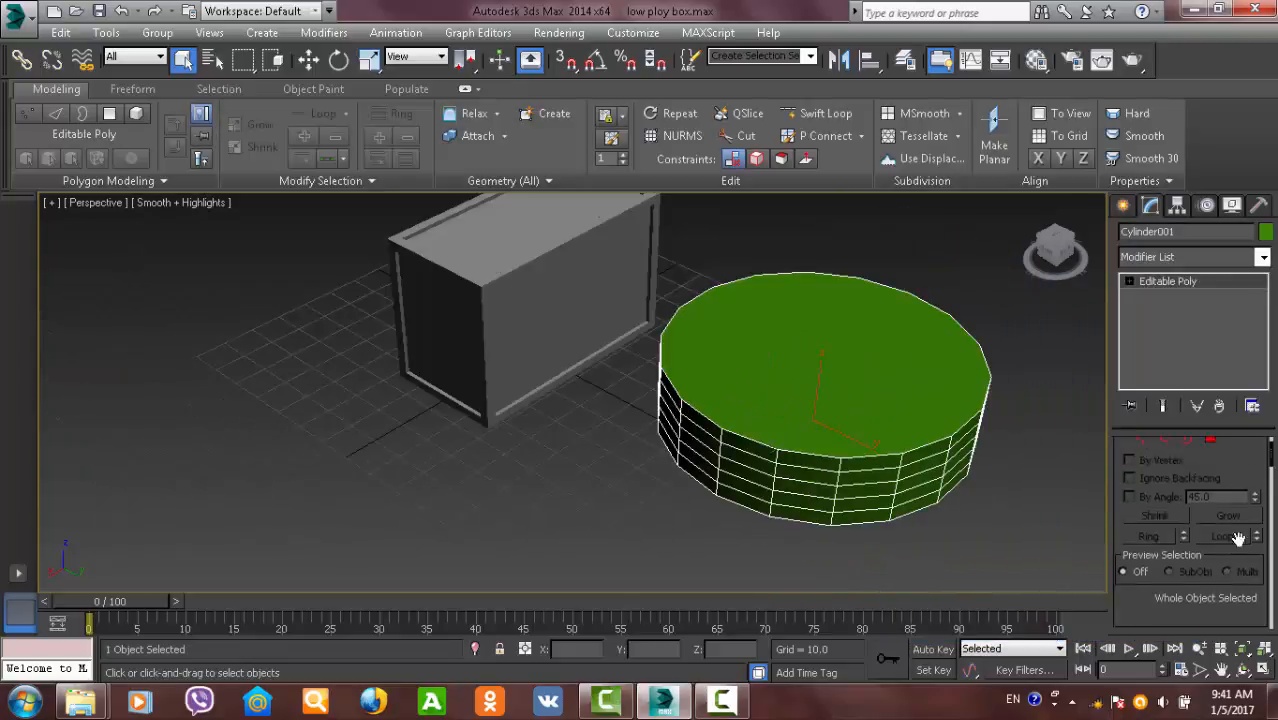
- Extrude the cylinder's top cap polygon upward, leave the Extrude command and clear the polygon selection
{"action": "left_click", "coordinate": [1211, 469]}
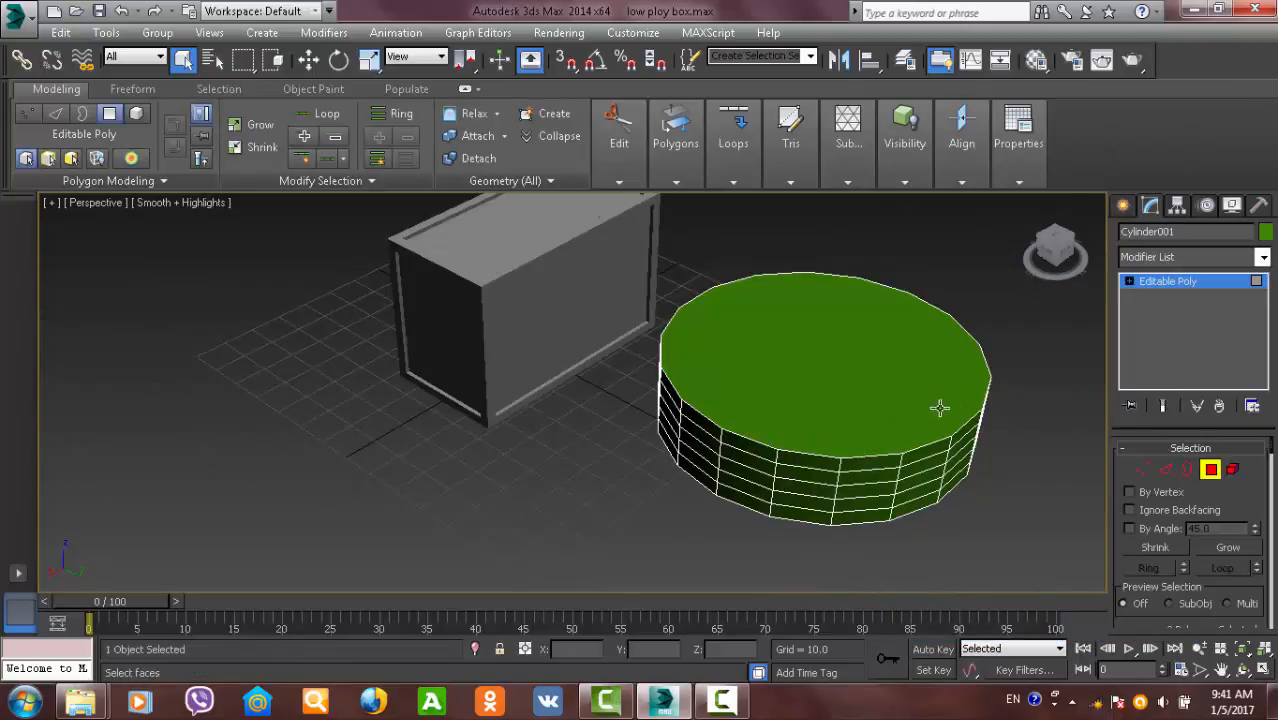
{"action": "left_click", "coordinate": [827, 340]}
{"action": "scroll", "coordinate": [770, 366], "scroll_direction": "up", "scroll_amount": 3}
{"action": "right_click", "coordinate": [768, 362]}
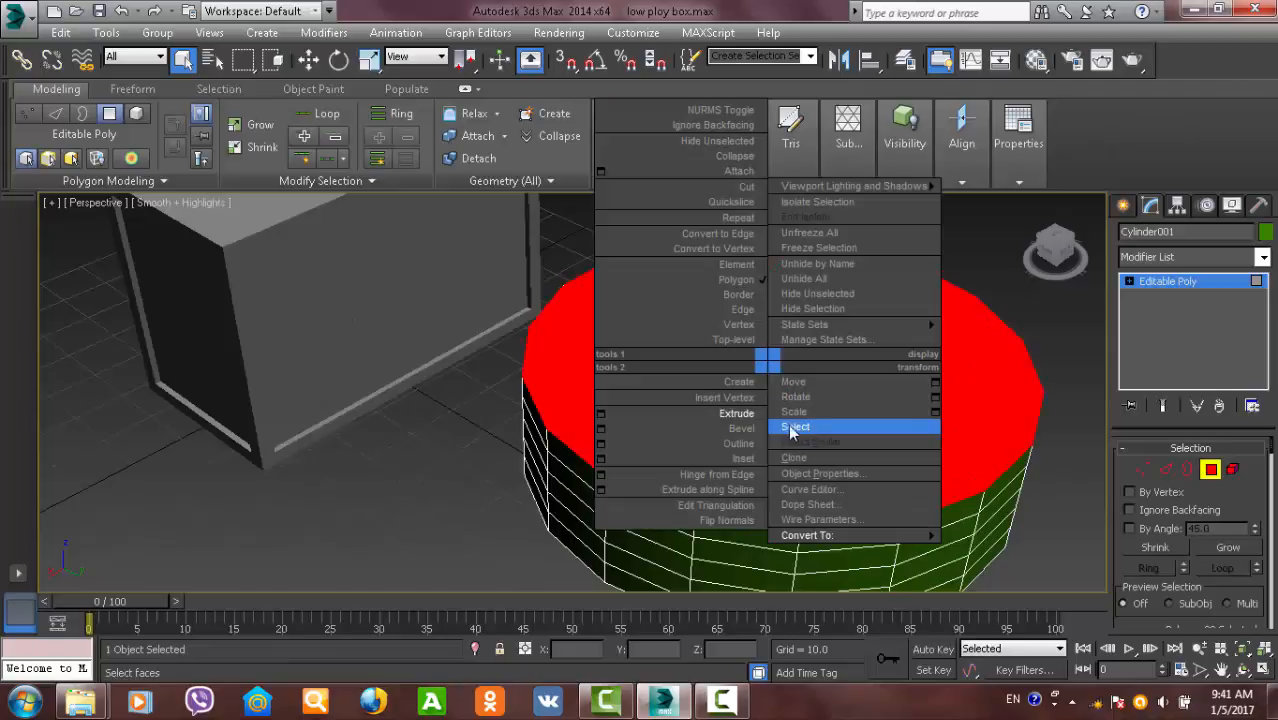
{"action": "left_click", "coordinate": [735, 416]}
{"action": "scroll", "coordinate": [779, 419], "scroll_direction": "down", "scroll_amount": 3}
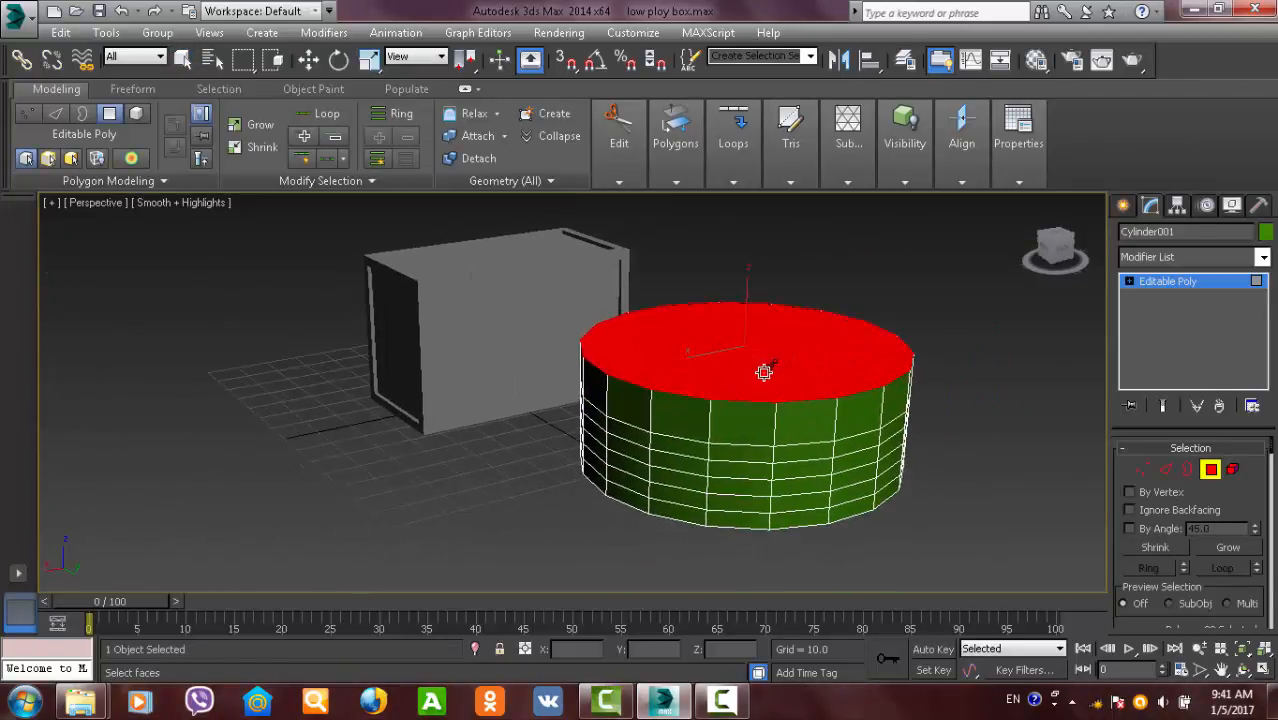
{"action": "right_click", "coordinate": [752, 369]}
{"action": "left_click", "coordinate": [918, 290]}
{"action": "left_click", "coordinate": [950, 431]}
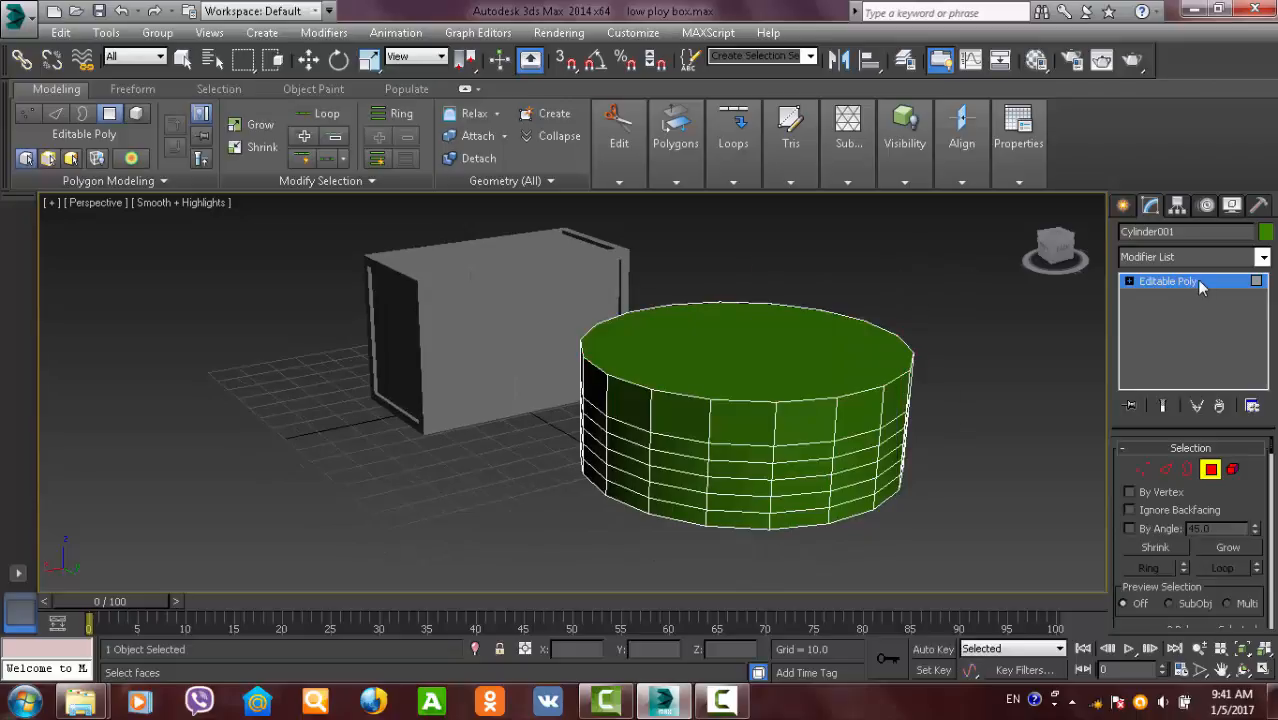
- Leave polygon level, deselect the cylinder and compare the shading of its extruded upper wall with the original lower wall
{"action": "left_click", "coordinate": [1200, 284]}
{"action": "scroll", "coordinate": [940, 385], "scroll_direction": "up", "scroll_amount": 3}
{"action": "left_click", "coordinate": [901, 434]}
{"action": "middle_click_drag", "start_coordinate": [899, 434], "coordinate": [713, 434], "text": "alt"}
{"action": "scroll", "coordinate": [690, 392], "scroll_direction": "down", "scroll_amount": 3}
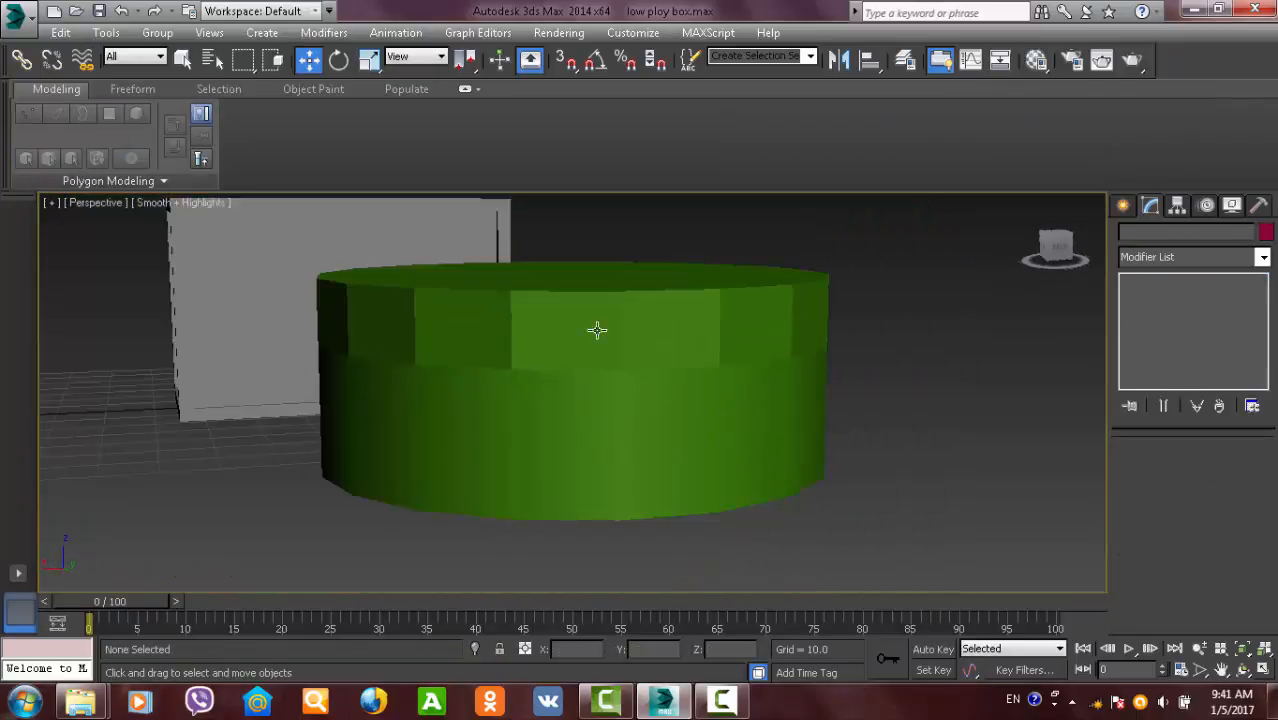
{"action": "middle_click_drag", "start_coordinate": [537, 364], "coordinate": [677, 358], "text": "alt"}
{"action": "middle_click_drag", "start_coordinate": [778, 373], "coordinate": [880, 318], "text": "alt"}
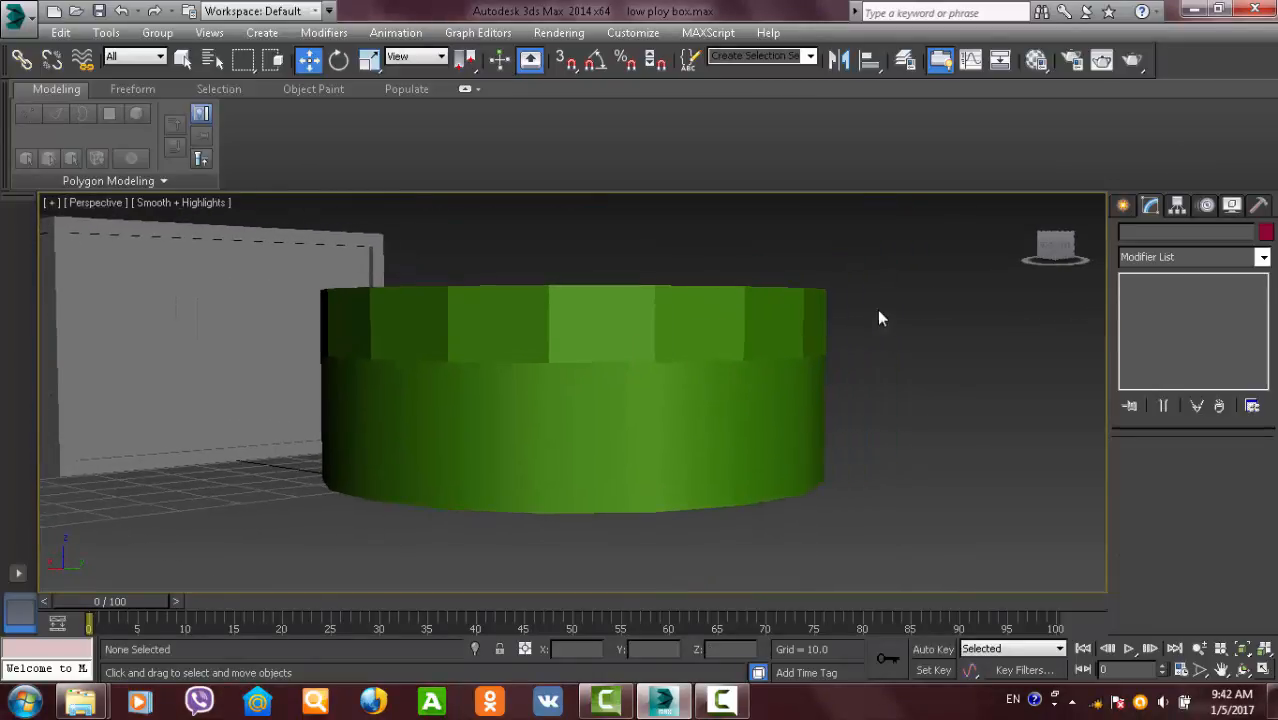
- Select the ring of polygons on the cylinder's extruded upper wall and inspect its smoothing groups
{"action": "middle_click_drag", "start_coordinate": [704, 323], "coordinate": [677, 352], "text": "alt"}
{"action": "left_click", "coordinate": [731, 303]}
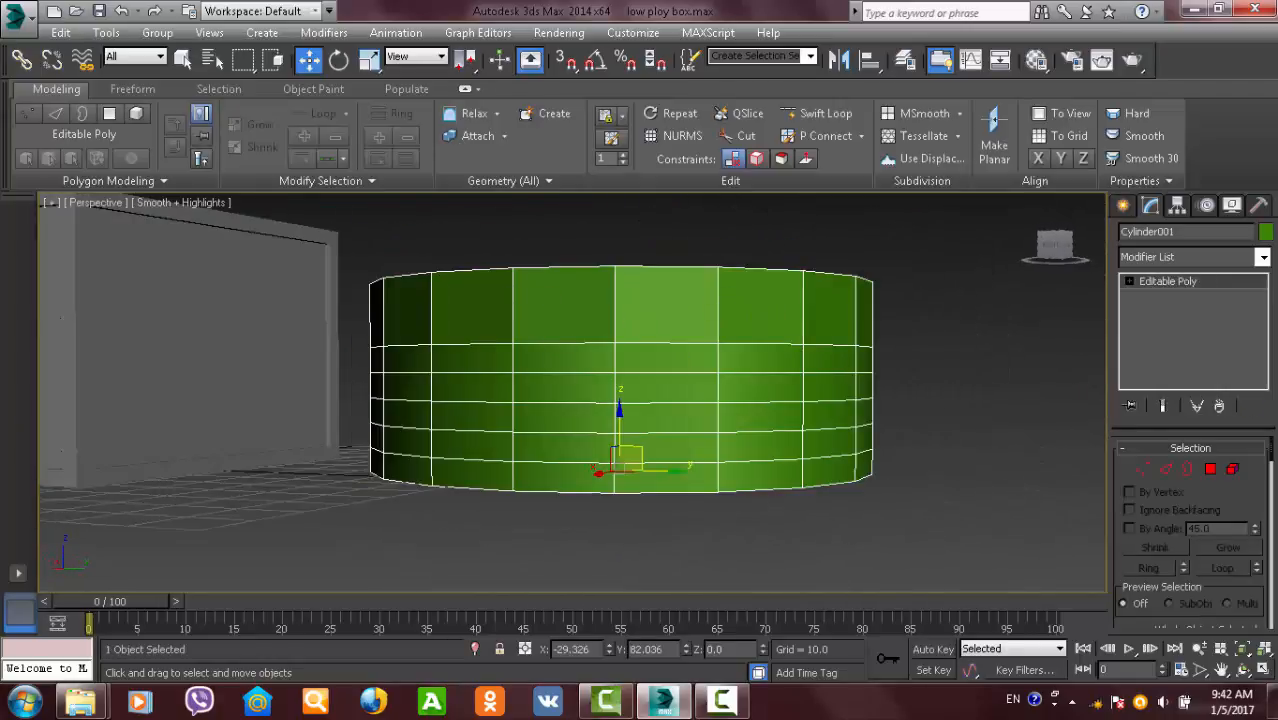
{"action": "left_click", "coordinate": [1210, 469]}
{"action": "middle_click_drag", "start_coordinate": [828, 428], "coordinate": [858, 378], "text": "alt"}
{"action": "left_click_drag", "start_coordinate": [939, 361], "coordinate": [550, 363]}
{"action": "middle_click_drag", "start_coordinate": [640, 385], "coordinate": [704, 420], "text": "alt"}
{"action": "scroll", "coordinate": [1259, 493], "scroll_direction": "down", "scroll_amount": 5}
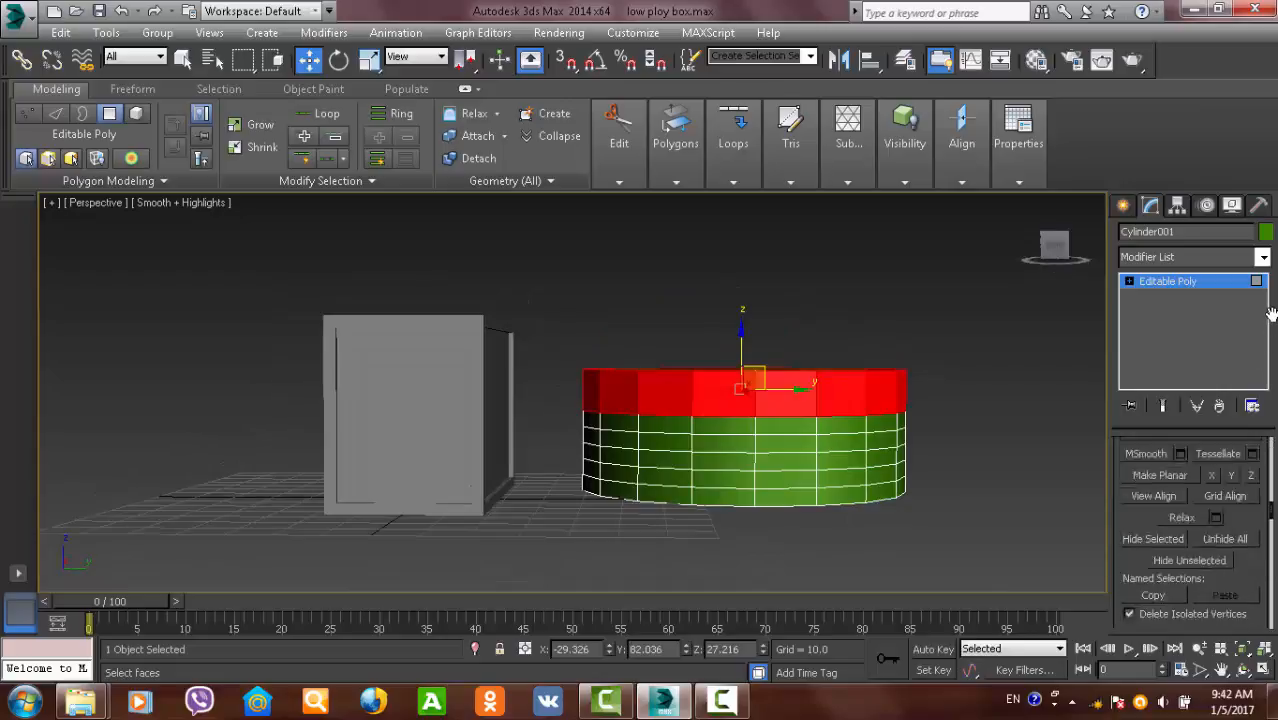
{"action": "left_click_drag", "start_coordinate": [1260, 489], "coordinate": [1268, 430]}
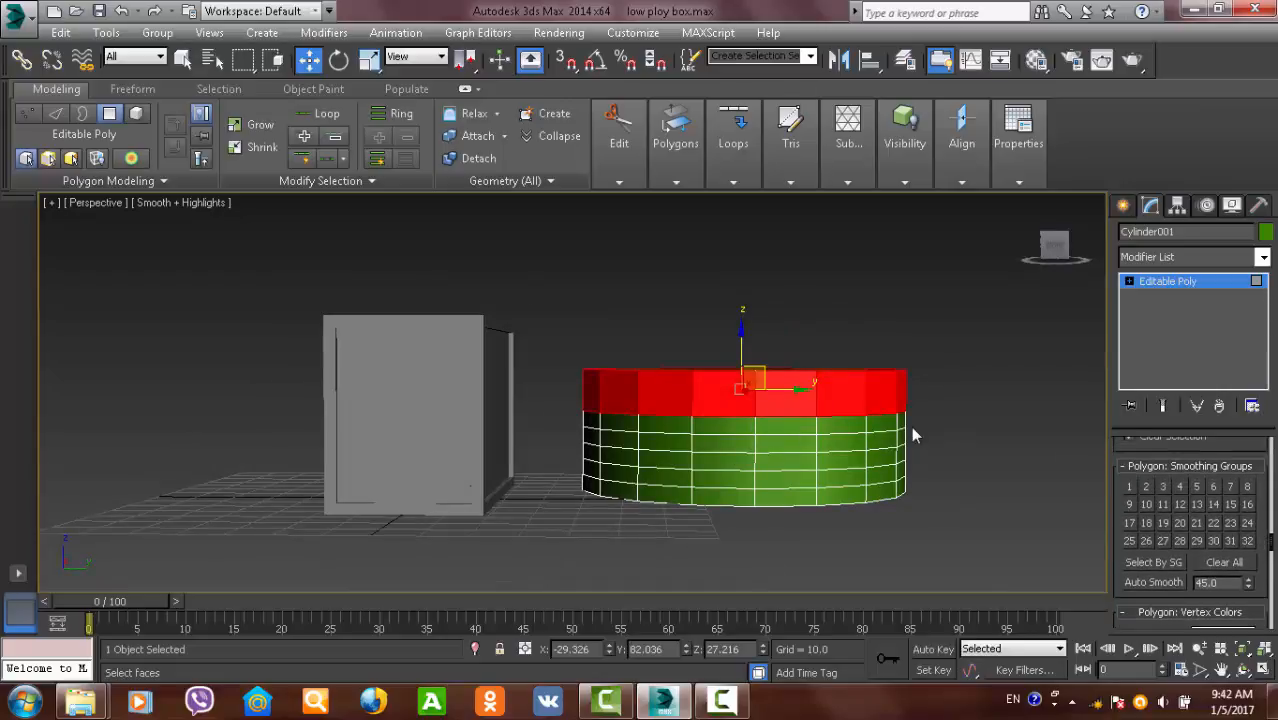
- Check which smoothing groups individual polygons on the cylinder's side wall, bottom cap and top cap belong to
{"action": "scroll", "coordinate": [911, 430], "scroll_direction": "up", "scroll_amount": 3}
{"action": "left_click", "coordinate": [798, 432]}
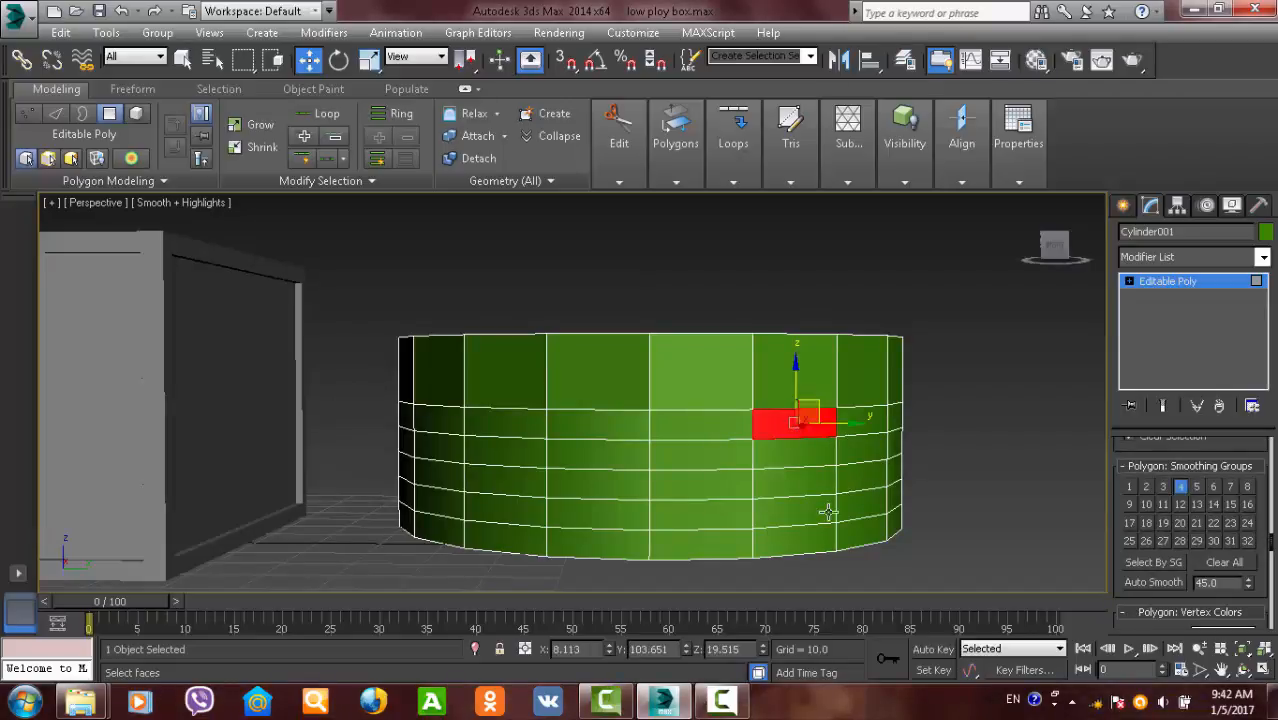
{"action": "left_click", "coordinate": [679, 516]}
{"action": "left_click", "coordinate": [868, 432]}
{"action": "left_click", "coordinate": [930, 510]}
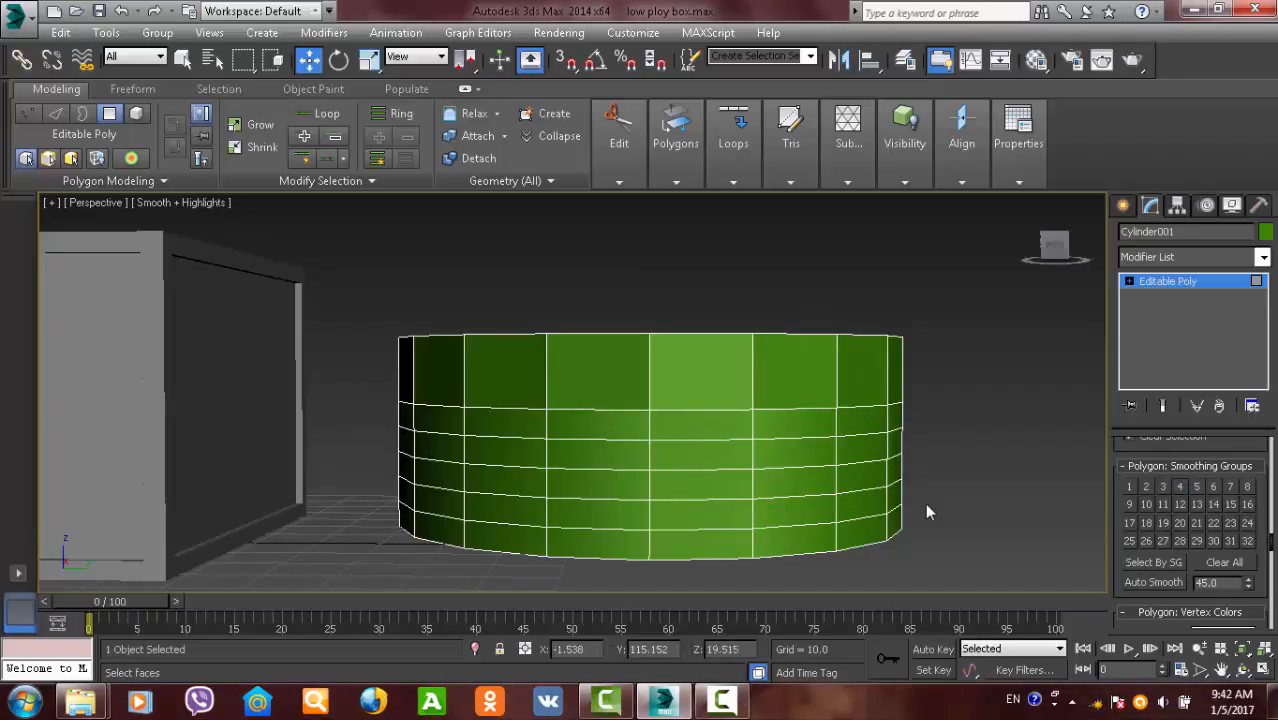
{"action": "left_click", "coordinate": [872, 502]}
{"action": "left_click", "coordinate": [392, 490]}
{"action": "left_click", "coordinate": [440, 476]}
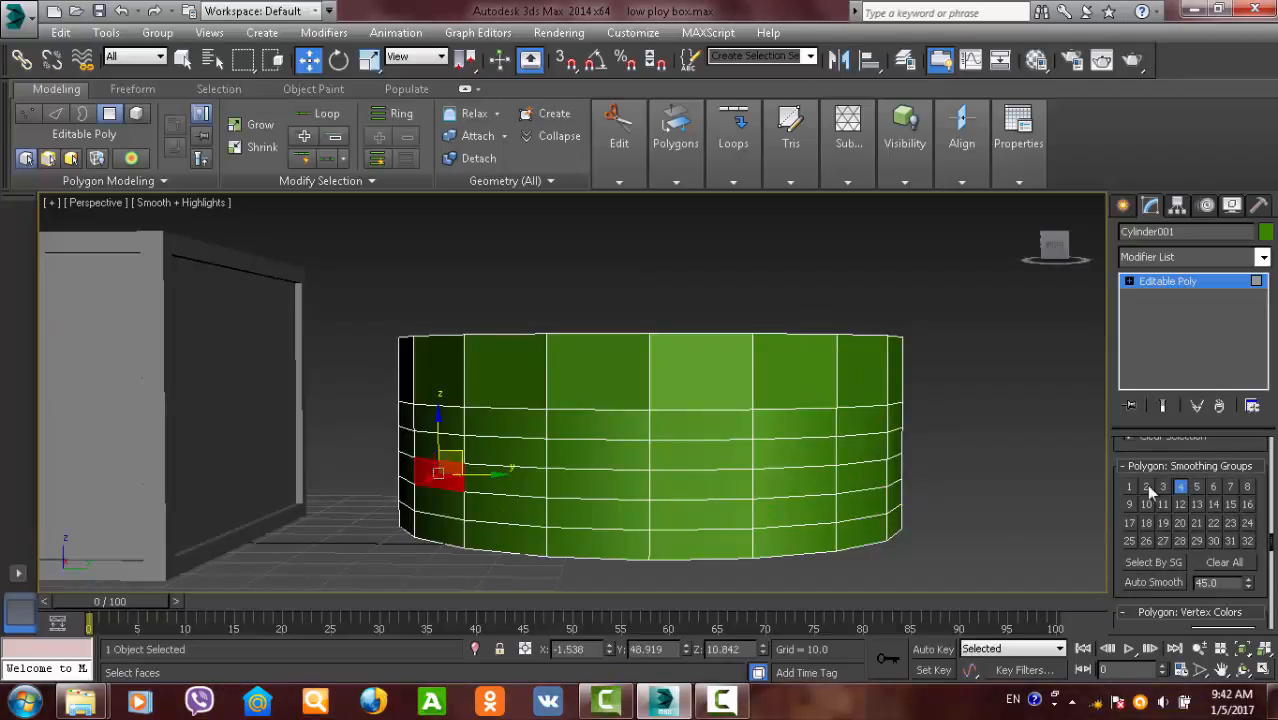
{"action": "middle_click_drag", "start_coordinate": [913, 520], "coordinate": [782, 469], "text": "alt"}
{"action": "left_click", "coordinate": [782, 469]}
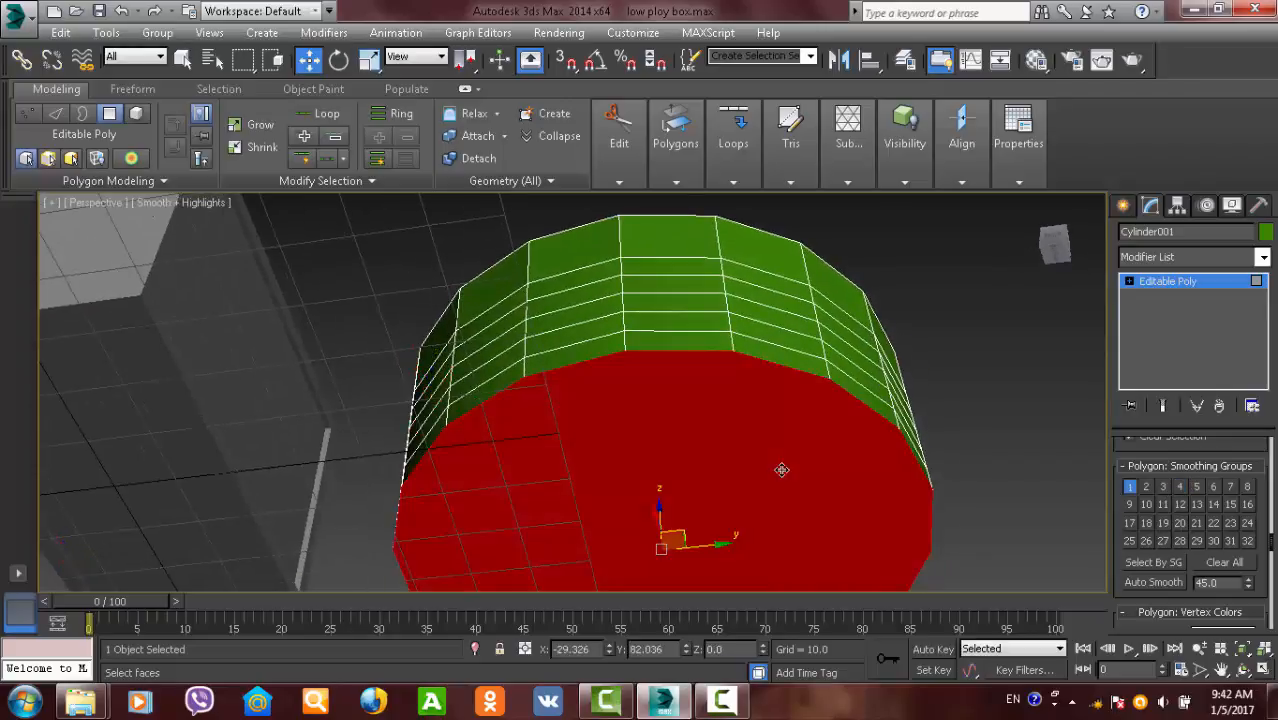
{"action": "middle_click_drag", "start_coordinate": [851, 401], "coordinate": [848, 452], "text": "alt"}
{"action": "left_click", "coordinate": [776, 380]}
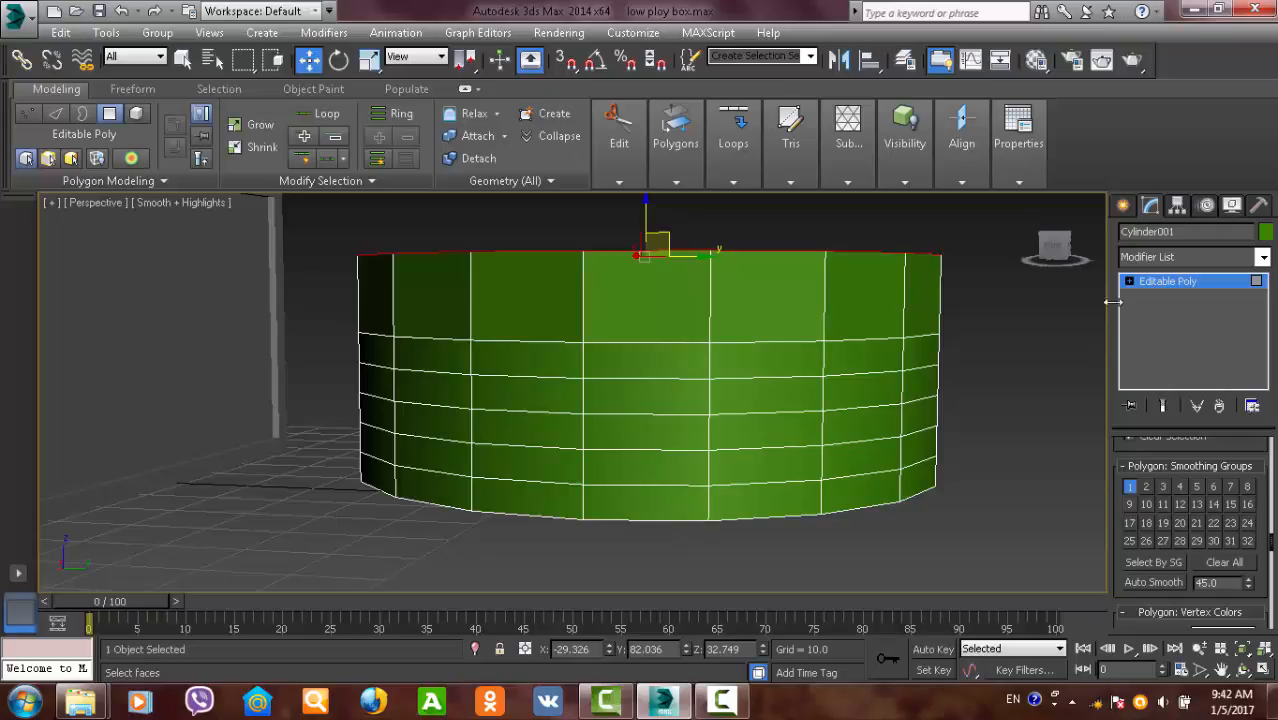
- Assign the lower wall's smoothing group 4 to the cylinder's extruded upper wall polygons and clear the selection
{"action": "middle_click_drag", "start_coordinate": [1004, 320], "coordinate": [978, 294], "text": "alt"}
{"action": "left_click_drag", "start_coordinate": [974, 288], "coordinate": [352, 304]}
{"action": "middle_click_drag", "start_coordinate": [354, 300], "coordinate": [400, 290], "text": "alt"}
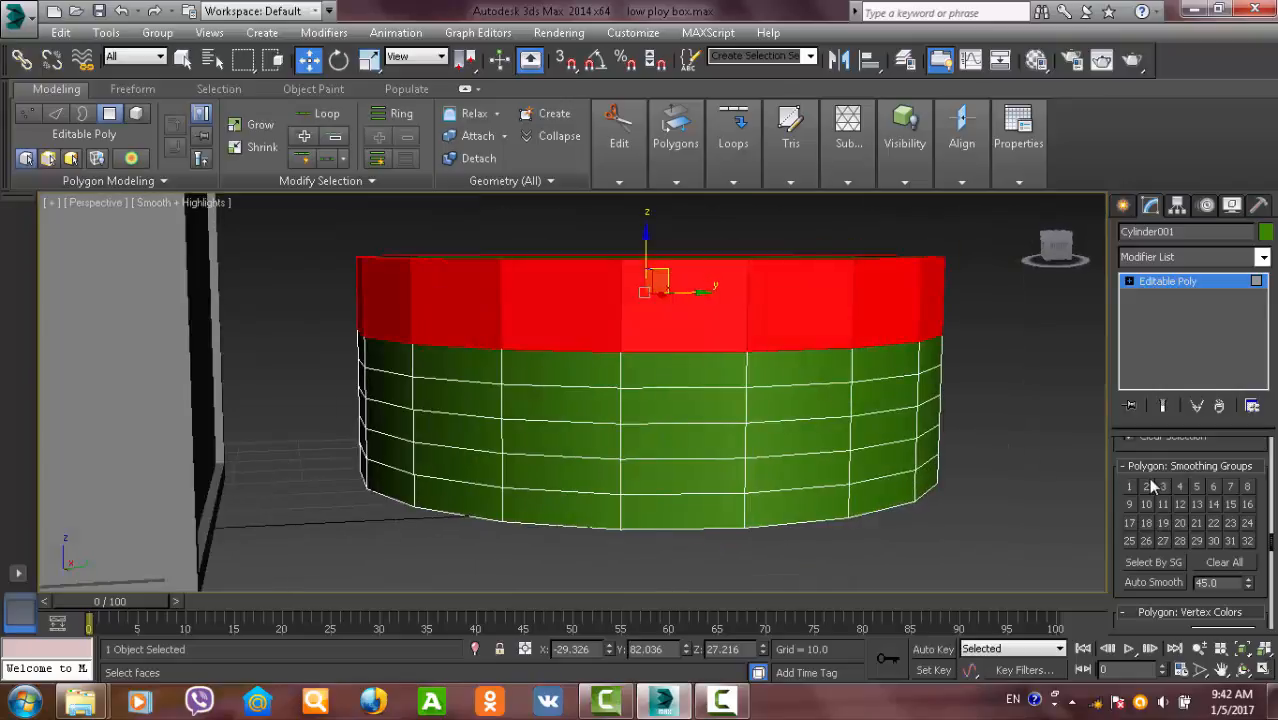
{"action": "left_click", "coordinate": [956, 431]}
{"action": "middle_click_drag", "start_coordinate": [956, 431], "coordinate": [916, 422]}
{"action": "middle_click_drag", "start_coordinate": [1065, 331], "coordinate": [986, 303], "text": "alt"}
{"action": "scroll", "coordinate": [948, 441], "scroll_direction": "down", "scroll_amount": 5}
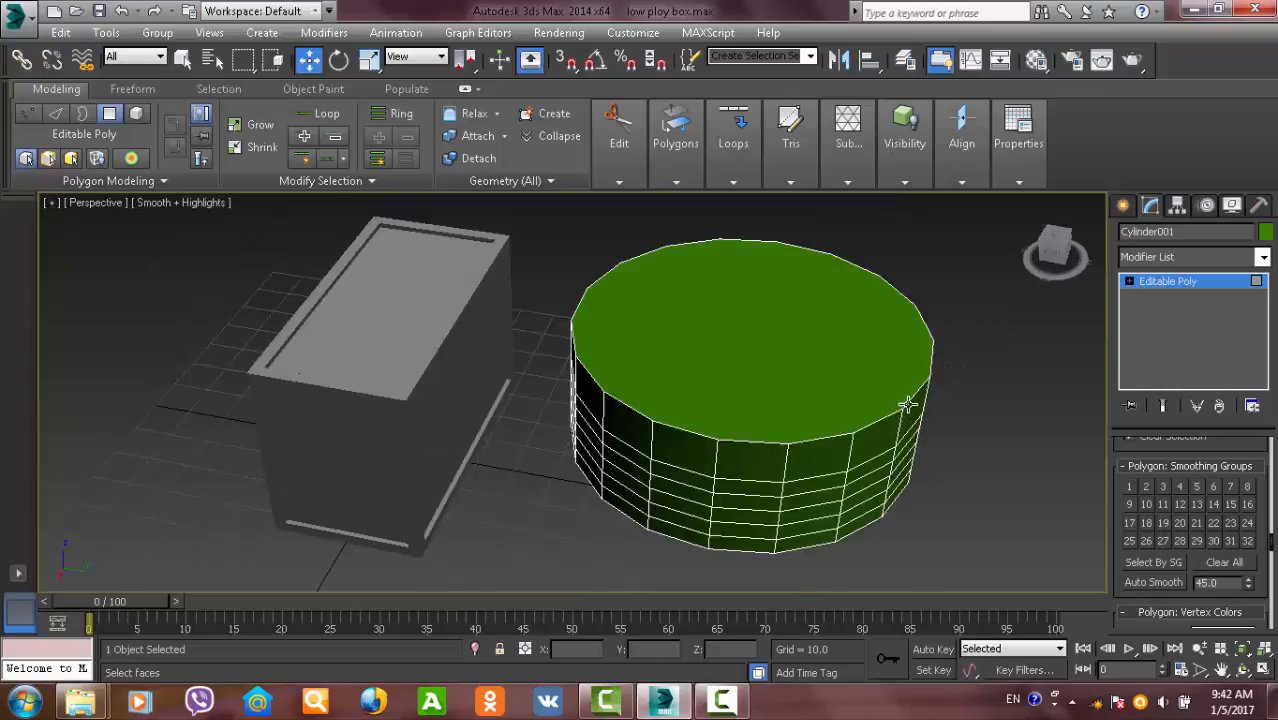
{"action": "middle_click_drag", "start_coordinate": [740, 495], "coordinate": [788, 474]}
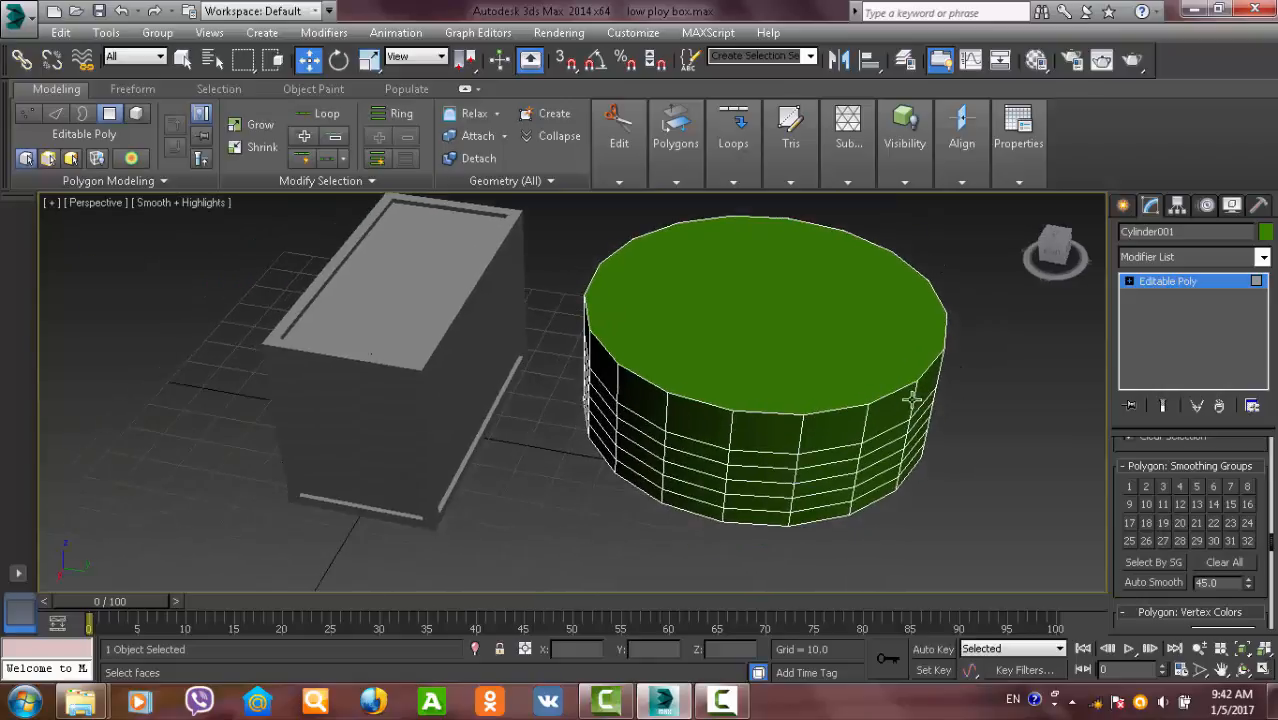
- Put all the cylinder's polygons into smoothing group 1, leave polygon level and deselect the cylinder to view its shading
{"action": "scroll", "coordinate": [912, 400], "scroll_direction": "down", "scroll_amount": 4}
{"action": "left_click_drag", "start_coordinate": [575, 573], "coordinate": [577, 571]}
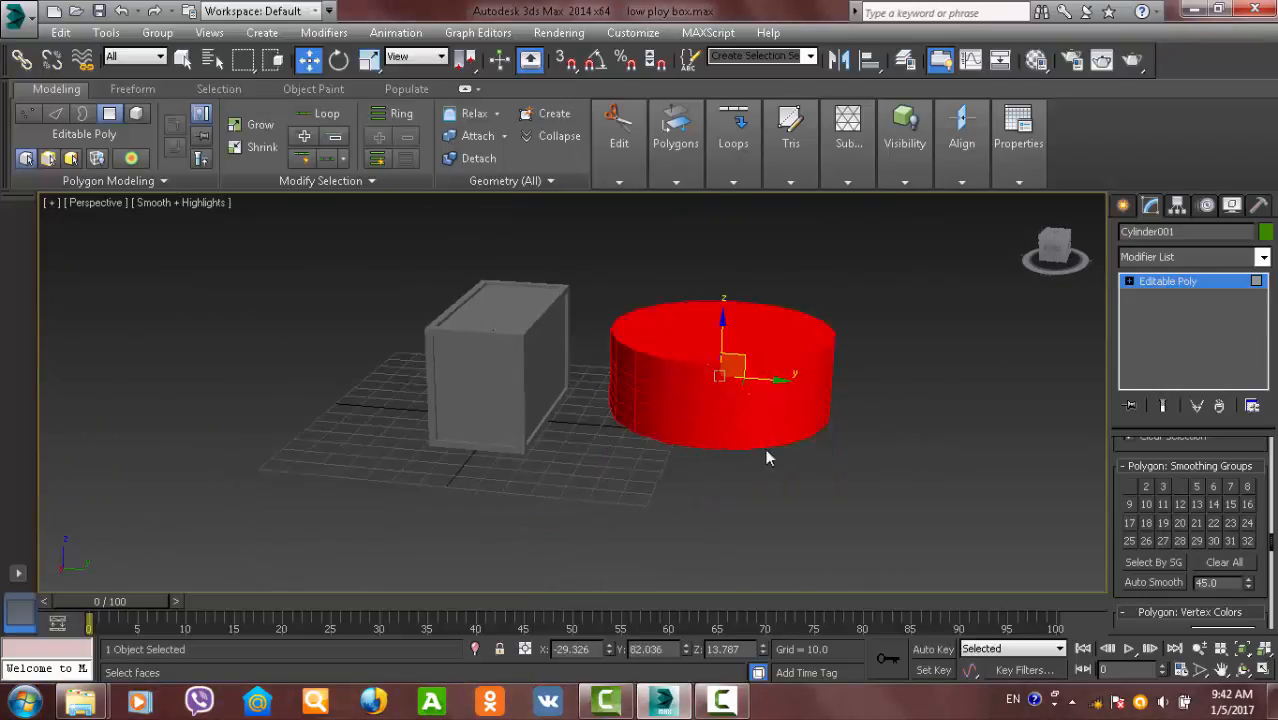
{"action": "scroll", "coordinate": [900, 440], "scroll_direction": "up", "scroll_amount": 6}
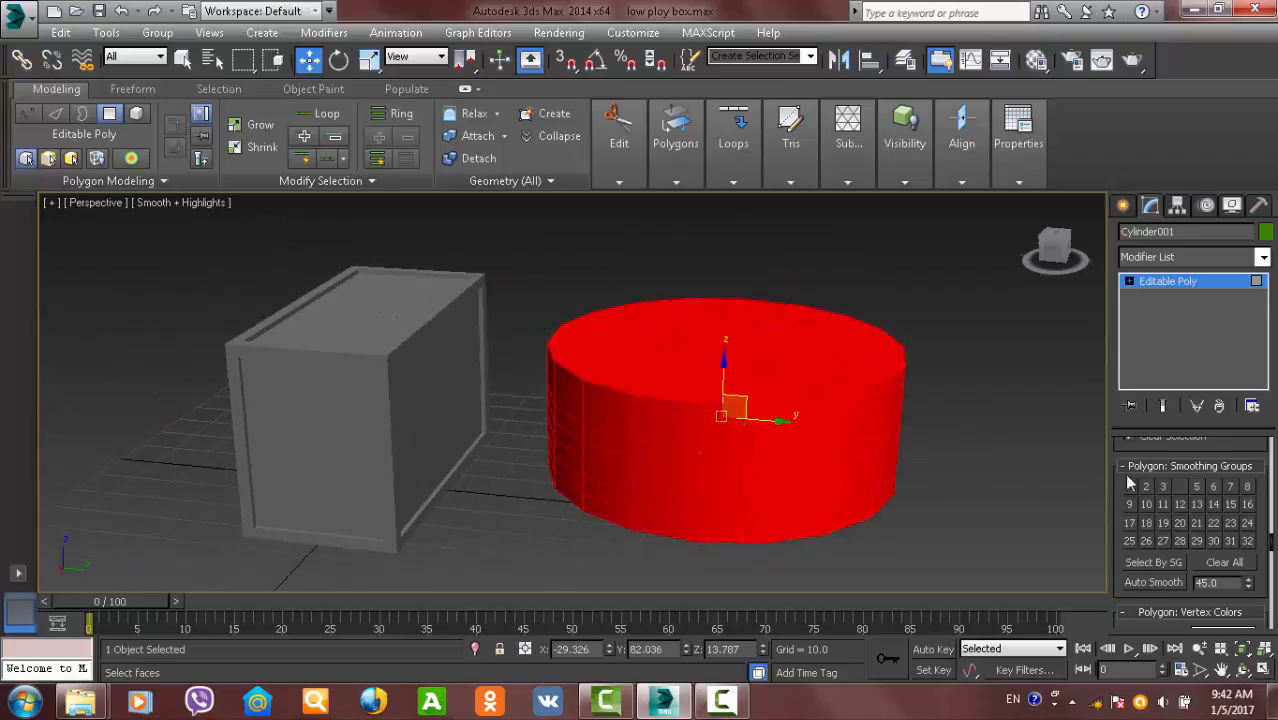
{"action": "left_click", "coordinate": [965, 470]}
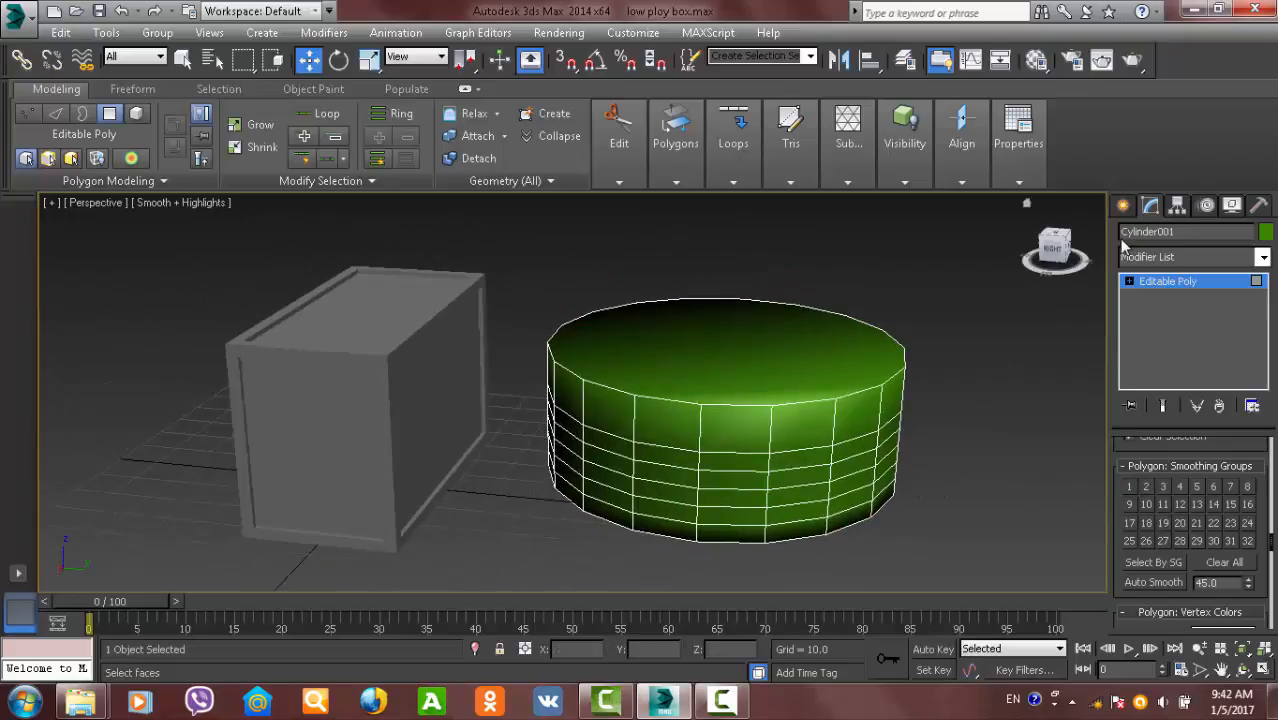
{"action": "left_click", "coordinate": [1178, 283]}
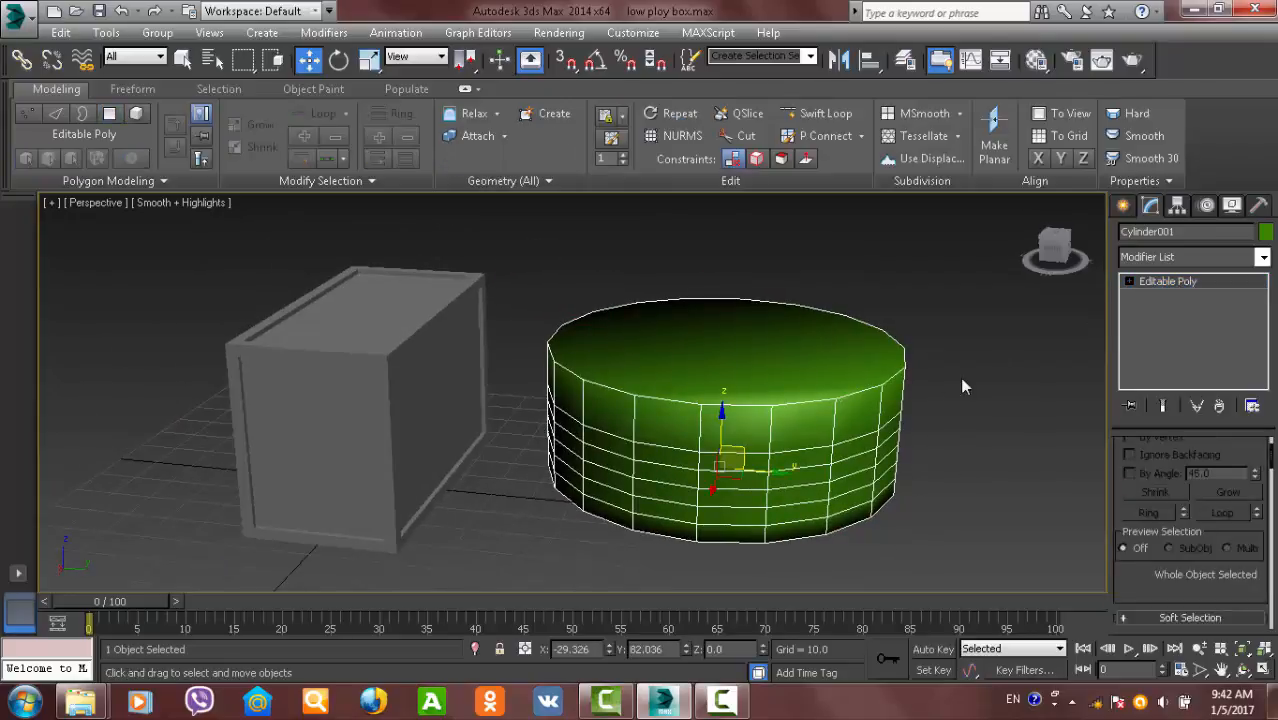
{"action": "left_click", "coordinate": [961, 379]}
{"action": "middle_click_drag", "start_coordinate": [961, 379], "coordinate": [648, 360], "text": "alt"}
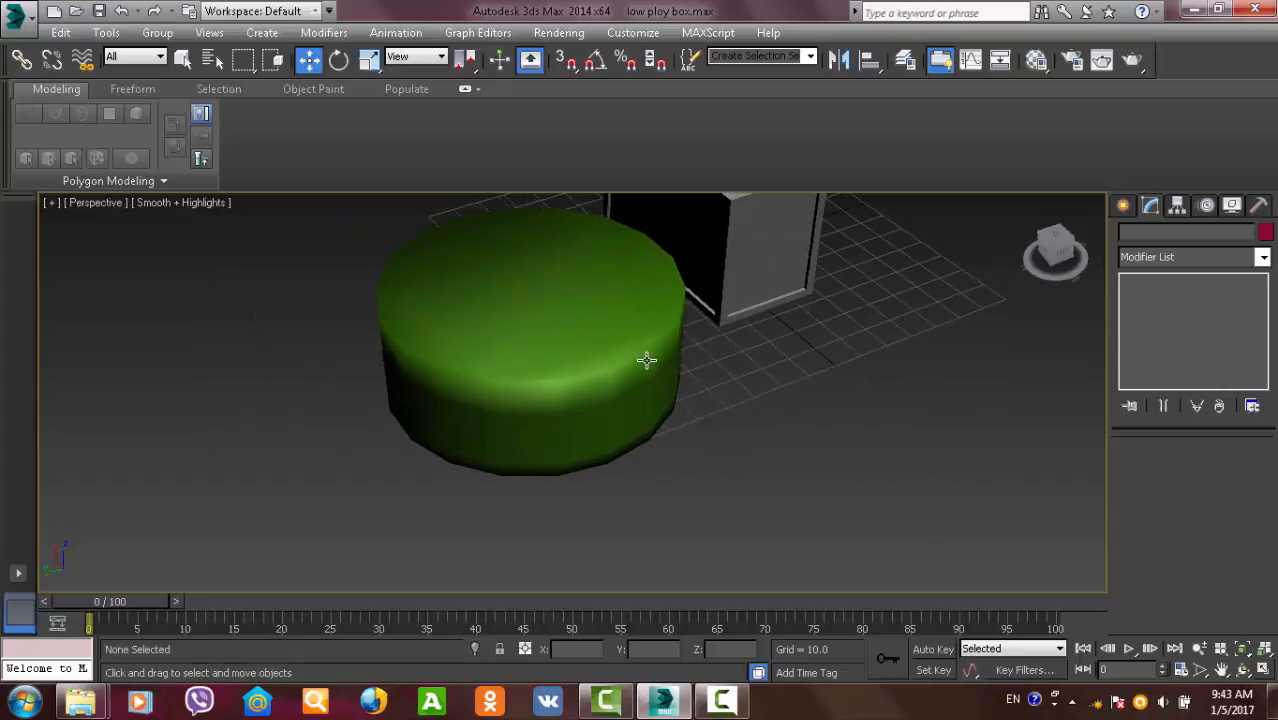
- Select the demonstration cylinder and delete it, leaving only the crate in the scene
{"action": "left_click", "coordinate": [648, 360]}
{"action": "scroll", "coordinate": [648, 360], "scroll_direction": "up", "scroll_amount": 3}
{"action": "middle_click_drag", "start_coordinate": [752, 378], "coordinate": [921, 404]}
{"action": "mouse_move", "coordinate": [1271, 468]}
{"action": "left_mouse_down"}
{"action": "mouse_move", "coordinate": [1270, 542]}
{"action": "mouse_move", "coordinate": [1268, 445]}
{"action": "left_mouse_up"}
{"action": "scroll", "coordinate": [777, 484], "scroll_direction": "down", "scroll_amount": 3}
{"action": "middle_click_drag", "start_coordinate": [781, 486], "coordinate": [852, 467], "text": "alt"}
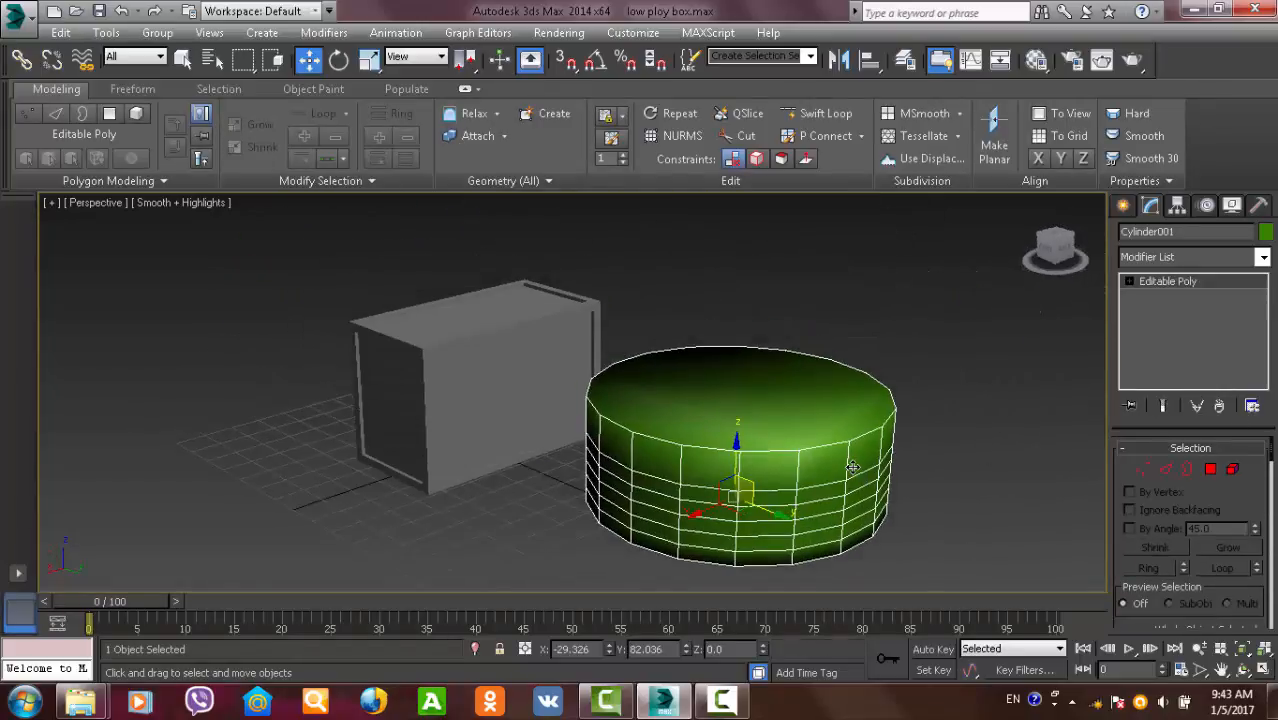
{"action": "key", "text": "Delete"}
{"action": "left_click", "coordinate": [1026, 204]}
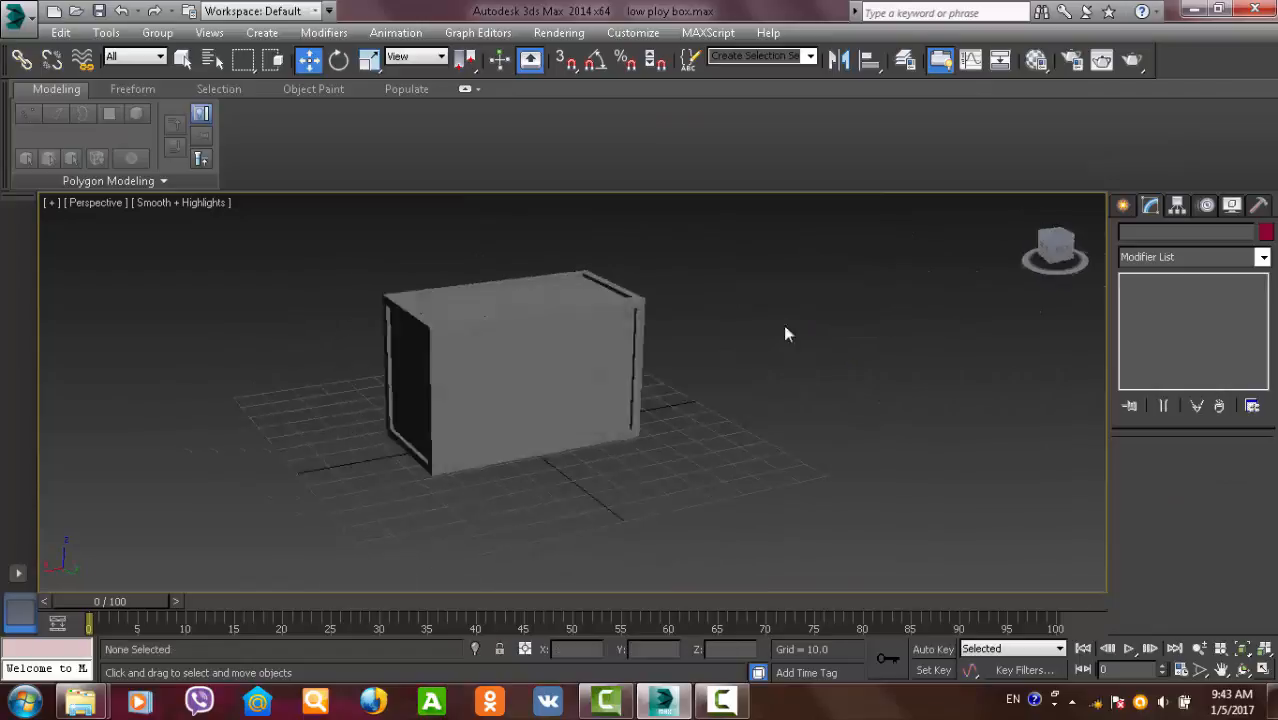
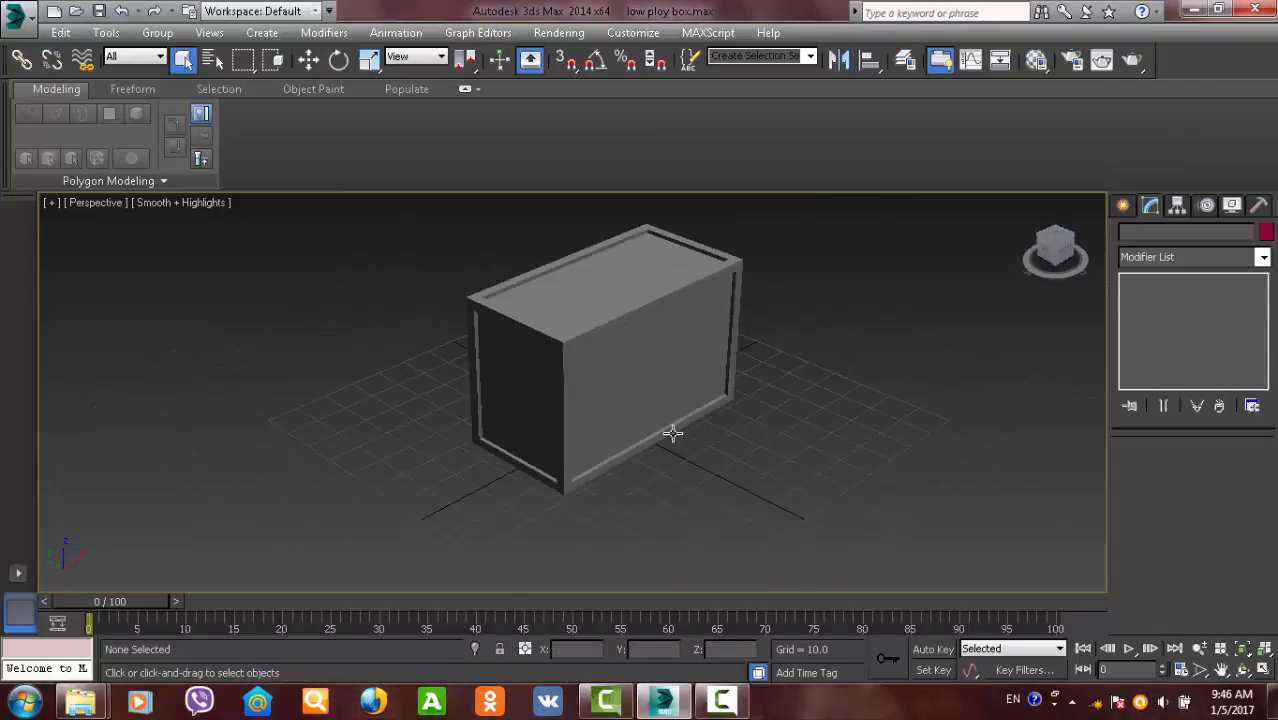
- Delete the TurboSmooth modifier from the crate and apply an Unwrap UVW modifier instead
{"action": "middle_click_drag", "start_coordinate": [673, 431], "coordinate": [573, 328], "text": "alt"}
{"action": "left_click", "coordinate": [623, 306]}
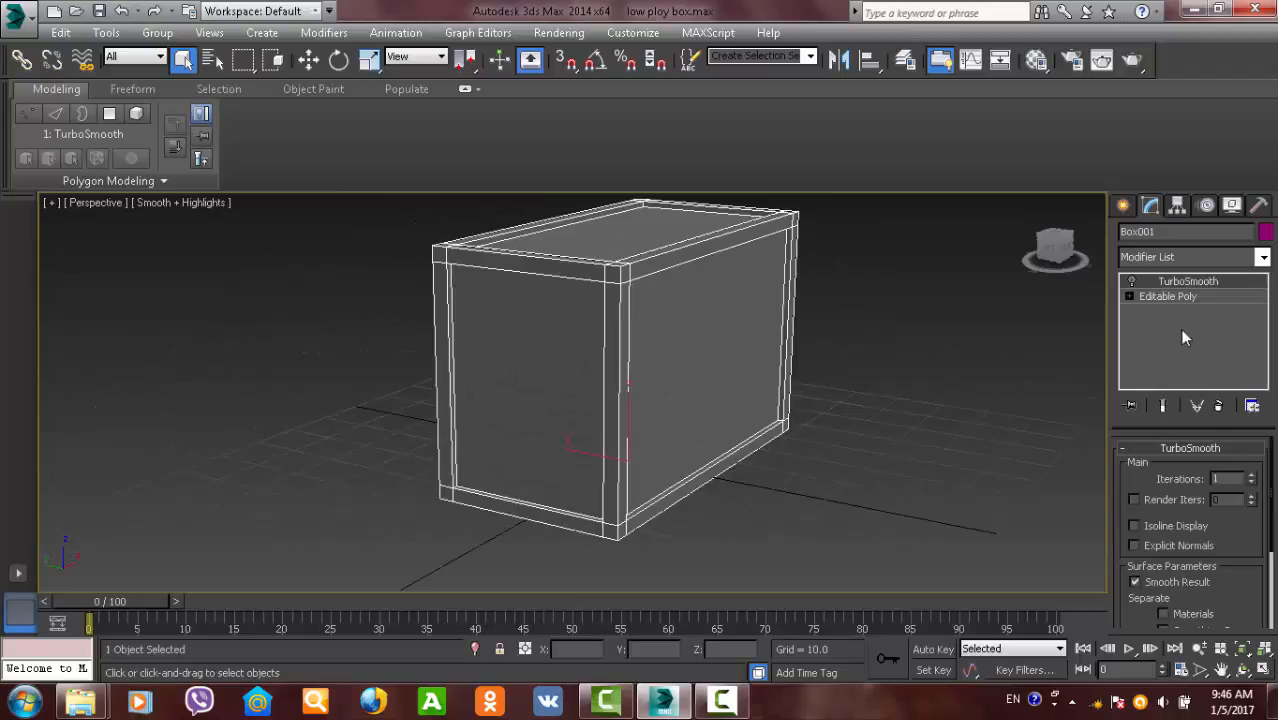
{"action": "right_click", "coordinate": [1205, 277]}
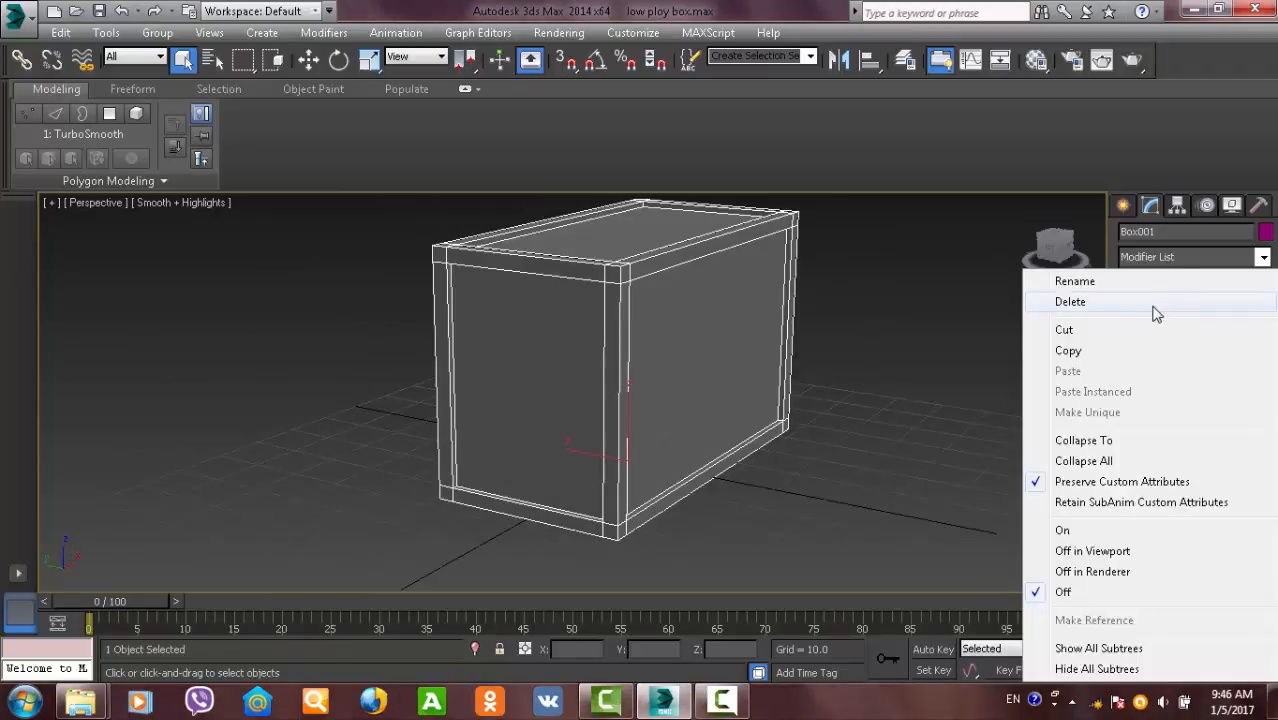
{"action": "left_click", "coordinate": [1153, 306]}
{"action": "left_click", "coordinate": [1263, 258]}
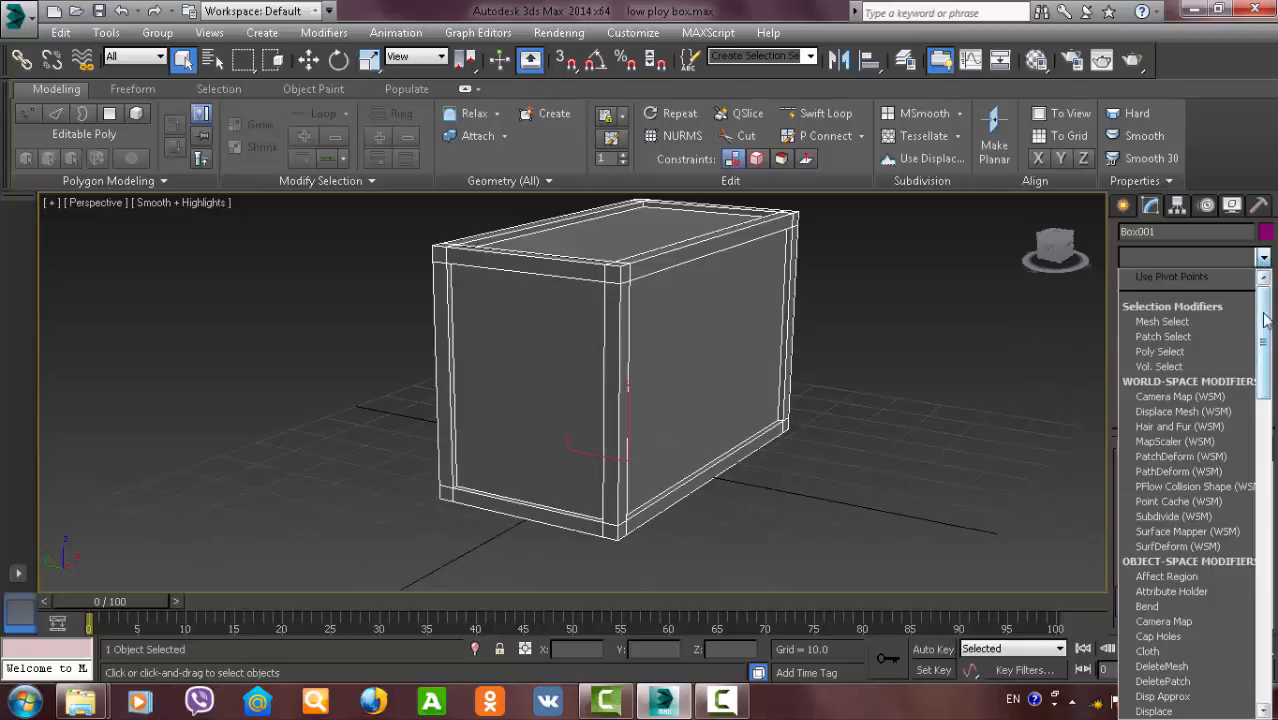
{"action": "left_click_drag", "start_coordinate": [1264, 322], "coordinate": [1263, 640]}
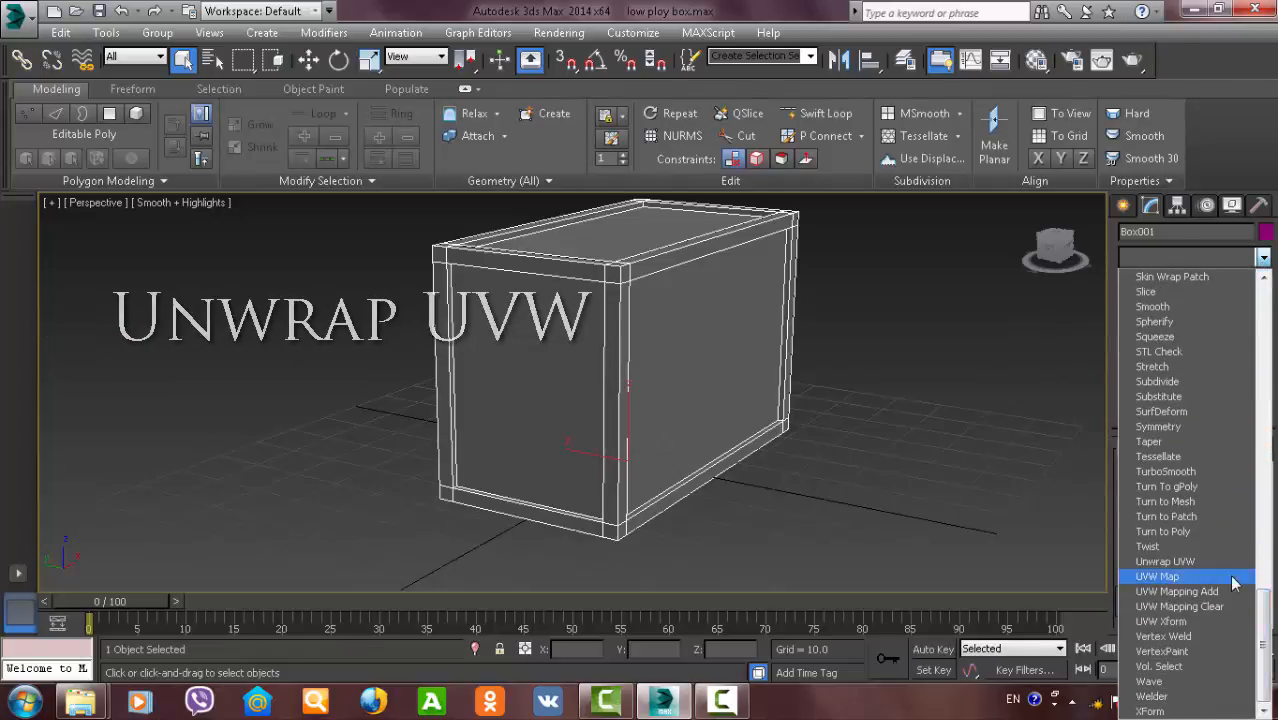
{"action": "left_click", "coordinate": [1193, 562]}
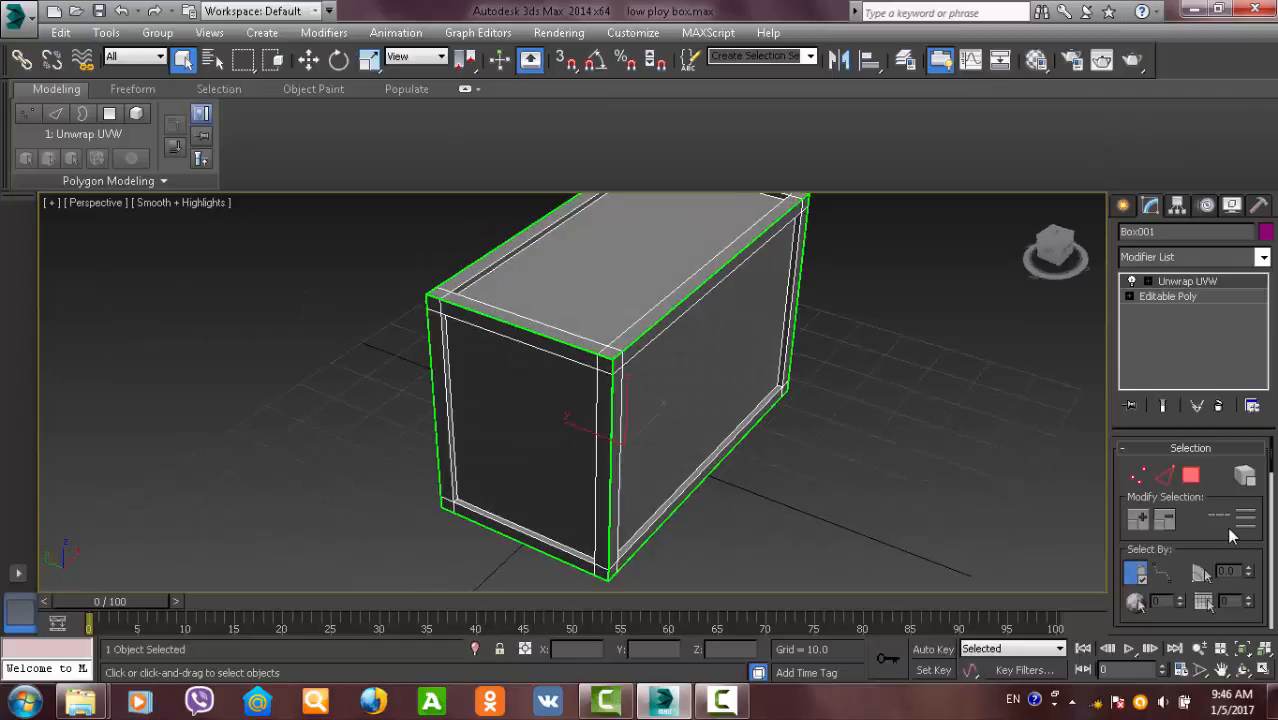
- Switch the crate's Unwrap UVW modifier to polygon level and open the UV editor
{"action": "scroll", "coordinate": [1240, 510], "scroll_direction": "down", "scroll_amount": 1}
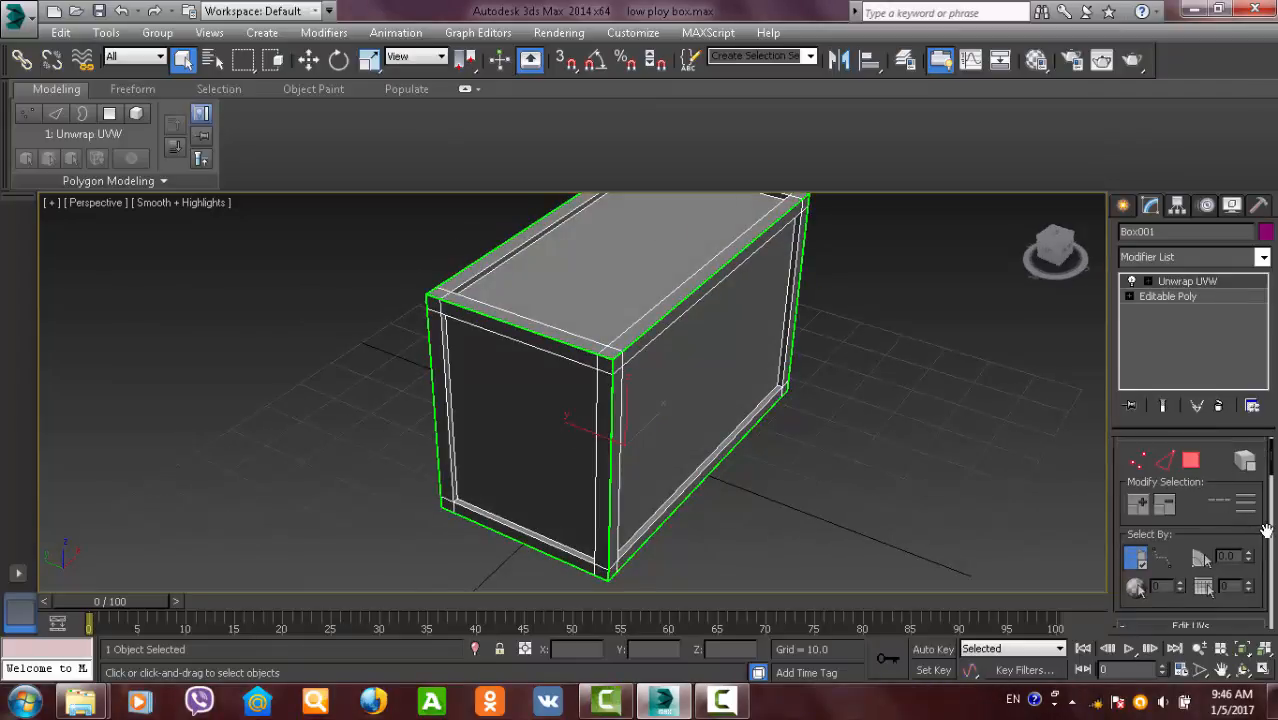
{"action": "left_click", "coordinate": [1193, 460]}
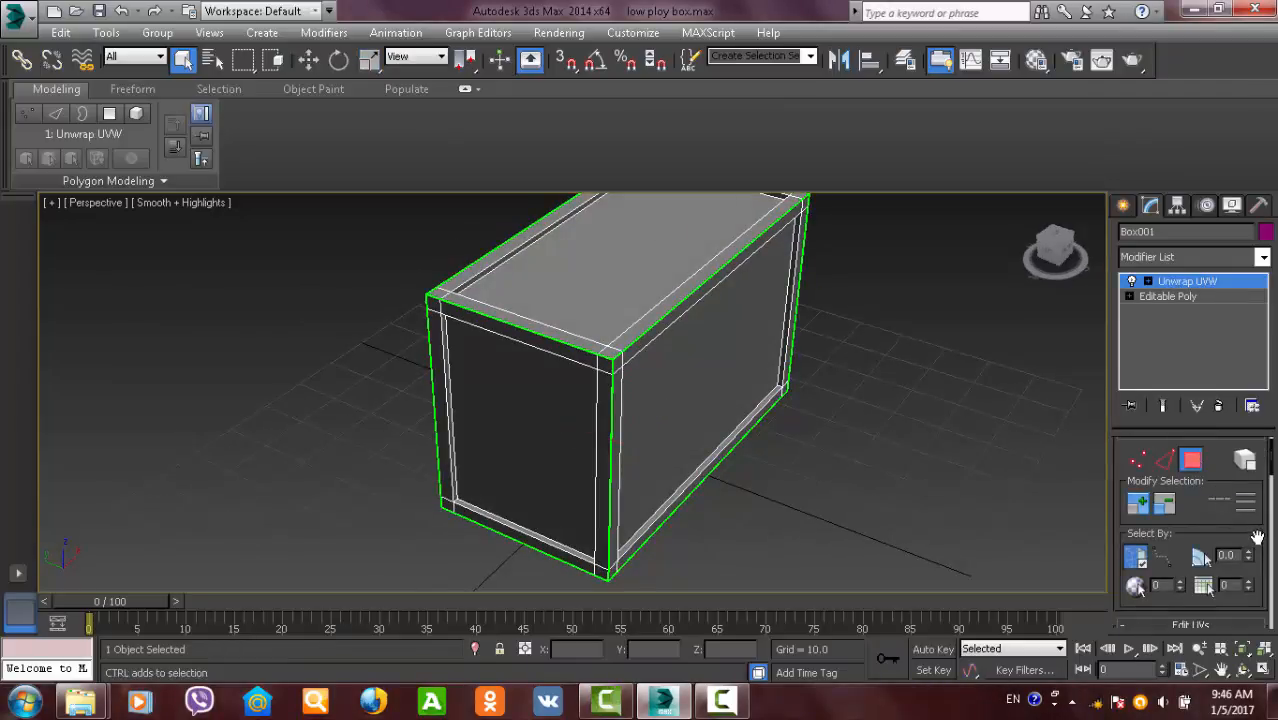
{"action": "scroll", "coordinate": [1250, 530], "scroll_direction": "down", "scroll_amount": 8}
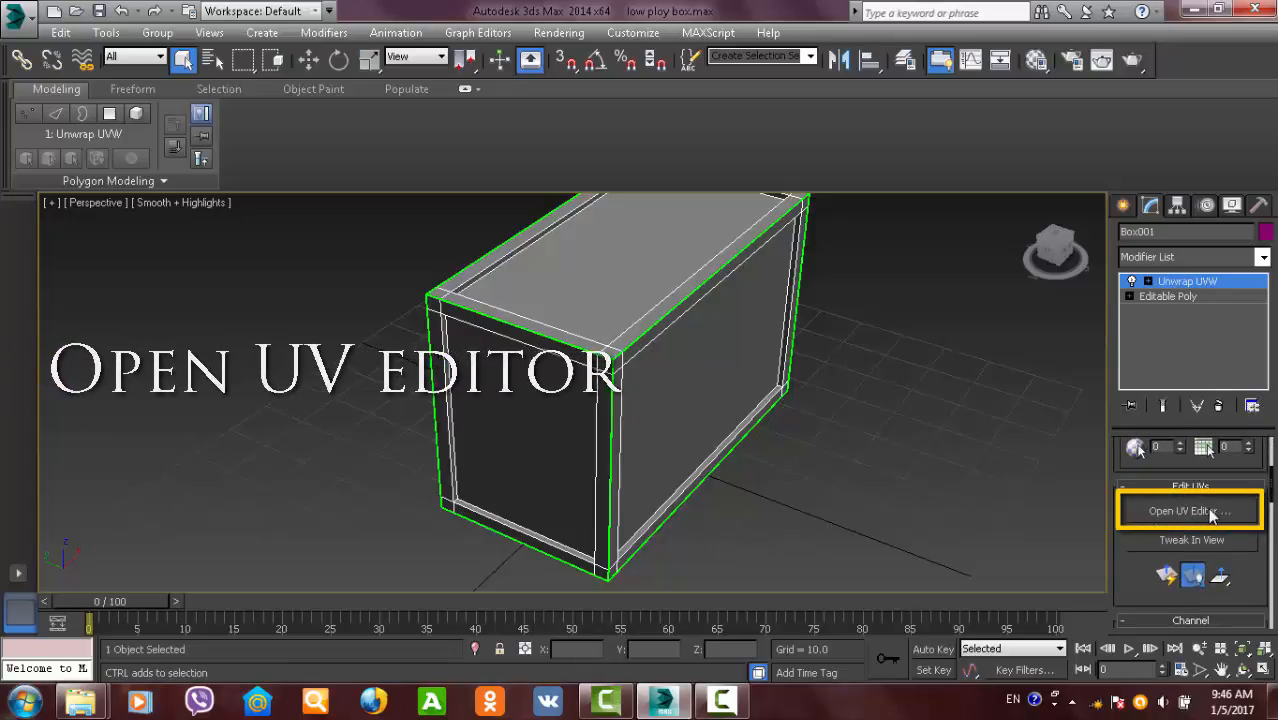
{"action": "left_click", "coordinate": [1190, 511]}
{"action": "scroll", "coordinate": [331, 345], "scroll_direction": "down", "scroll_amount": 2}
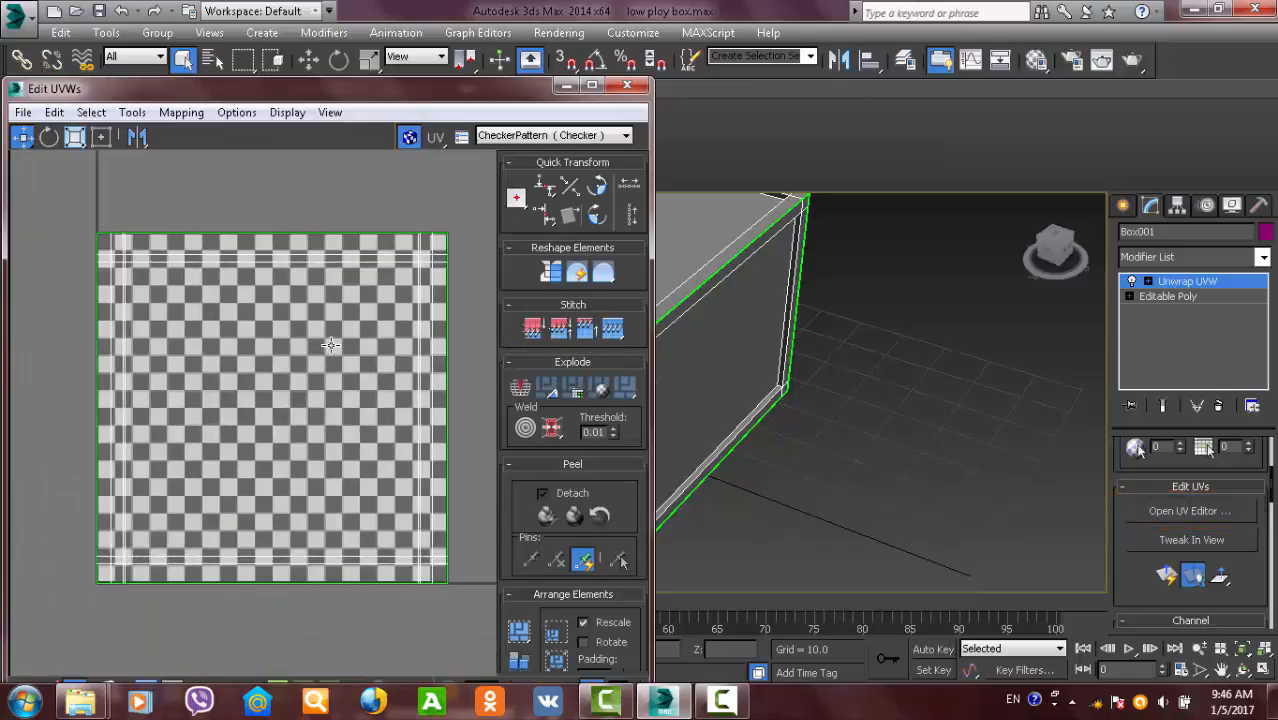
{"action": "middle_click_drag", "start_coordinate": [762, 320], "coordinate": [965, 340]}
- Apply Flatten Mapping to the crate's UVs with polygon angle 45, spacing 0.02, and clusters normalized, rotated and filling holes
{"action": "left_click", "coordinate": [183, 114]}
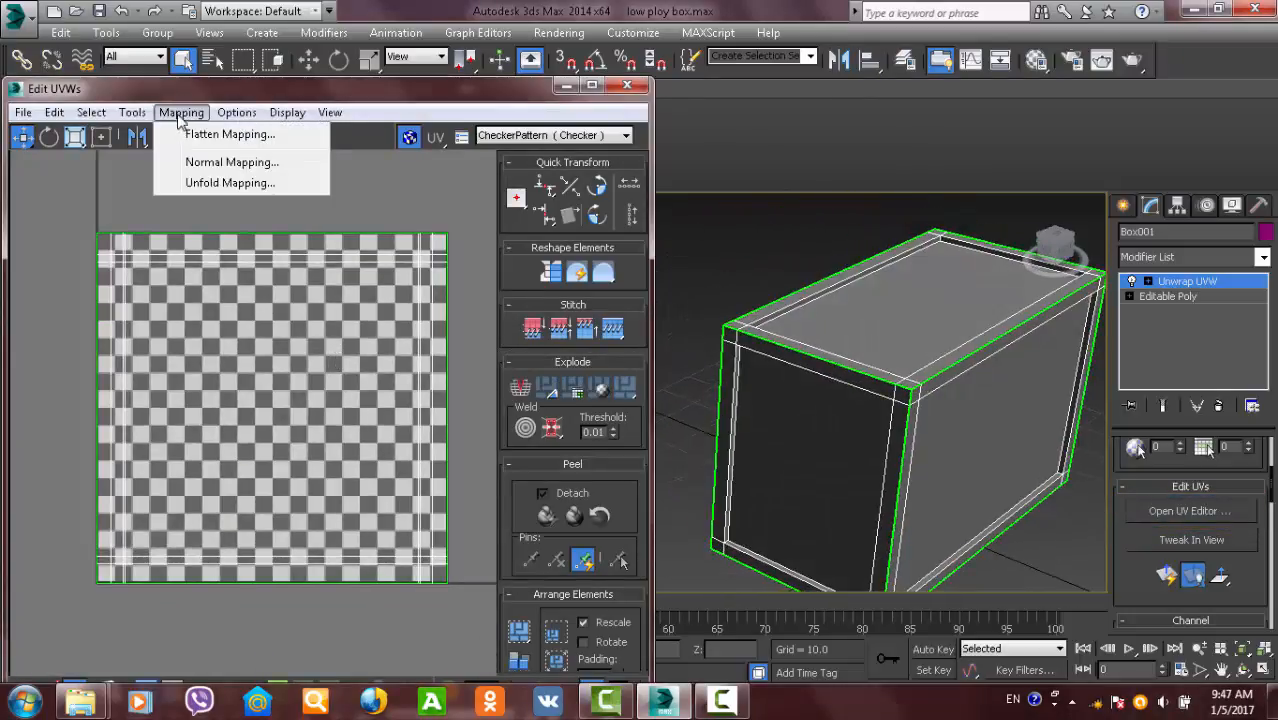
{"action": "left_click", "coordinate": [195, 133]}
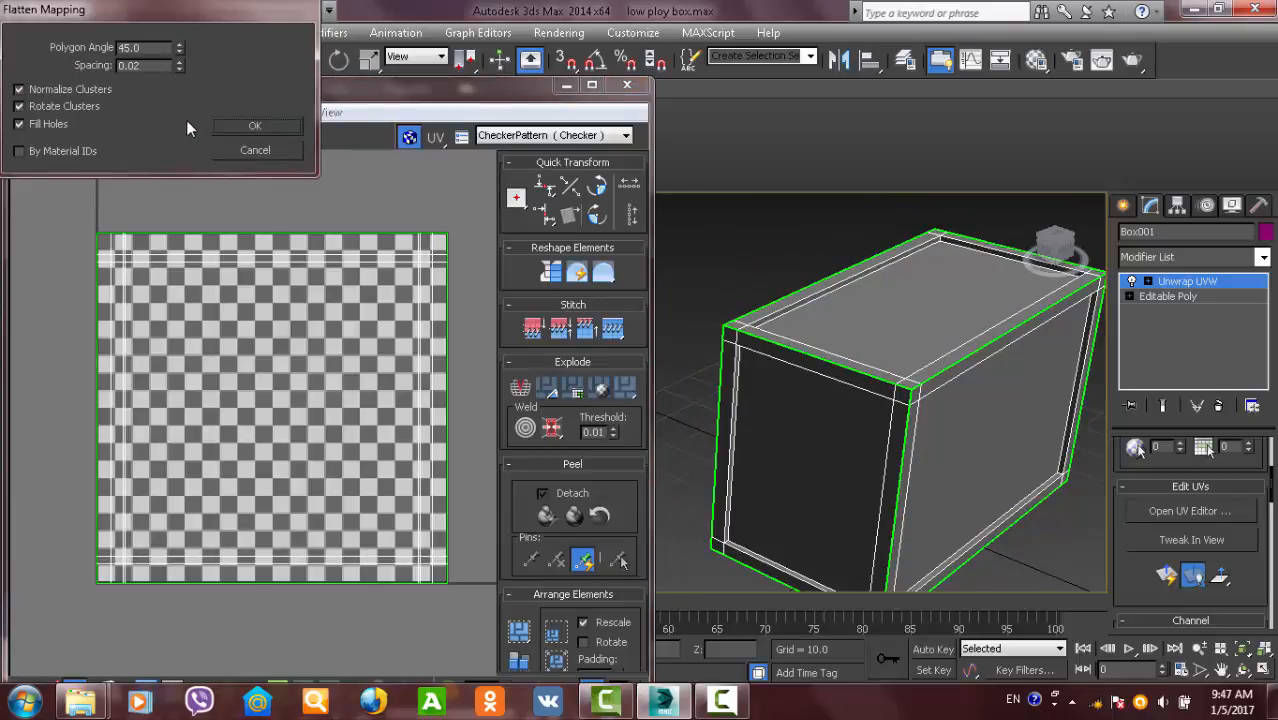
{"action": "left_click", "coordinate": [256, 126]}
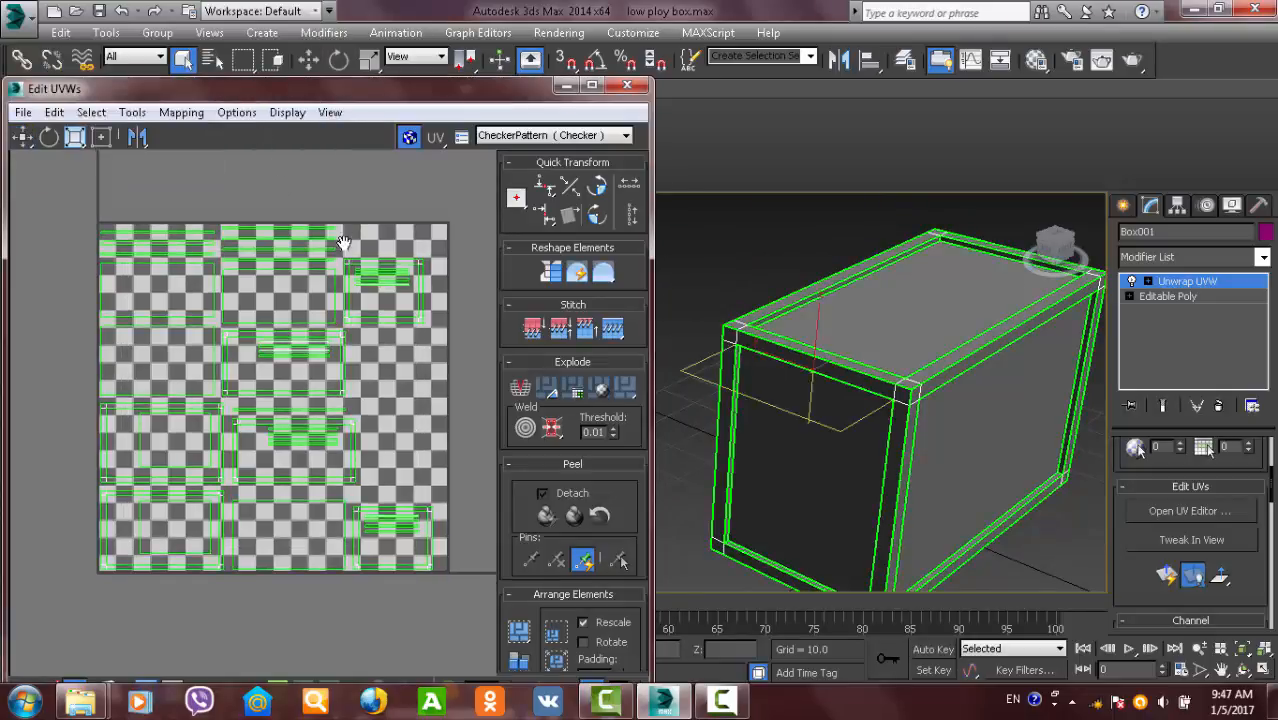
- Examine the layout of the crate's flattened UV clusters across the checker pattern
{"action": "scroll", "coordinate": [389, 316], "scroll_direction": "up", "scroll_amount": 2}
{"action": "middle_click_drag", "start_coordinate": [389, 316], "coordinate": [403, 310]}
{"action": "middle_click_drag", "start_coordinate": [315, 326], "coordinate": [346, 301]}
{"action": "scroll", "coordinate": [311, 348], "scroll_direction": "down", "scroll_amount": 2}
{"action": "mouse_move", "coordinate": [258, 341]}
{"action": "middle_mouse_down"}
{"action": "mouse_move", "coordinate": [253, 288]}
{"action": "mouse_move", "coordinate": [261, 353]}
{"action": "middle_mouse_up"}
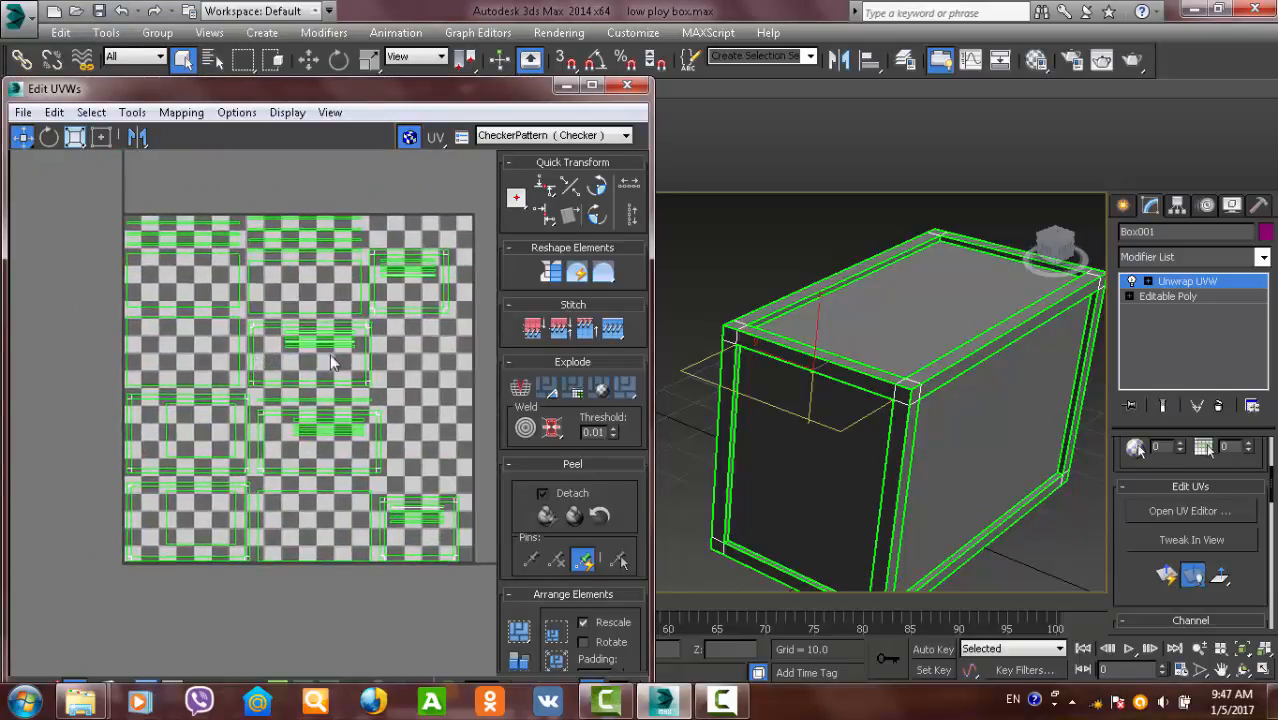
{"action": "middle_click_drag", "start_coordinate": [355, 363], "coordinate": [340, 392]}
{"action": "scroll", "coordinate": [339, 391], "scroll_direction": "up", "scroll_amount": 3}
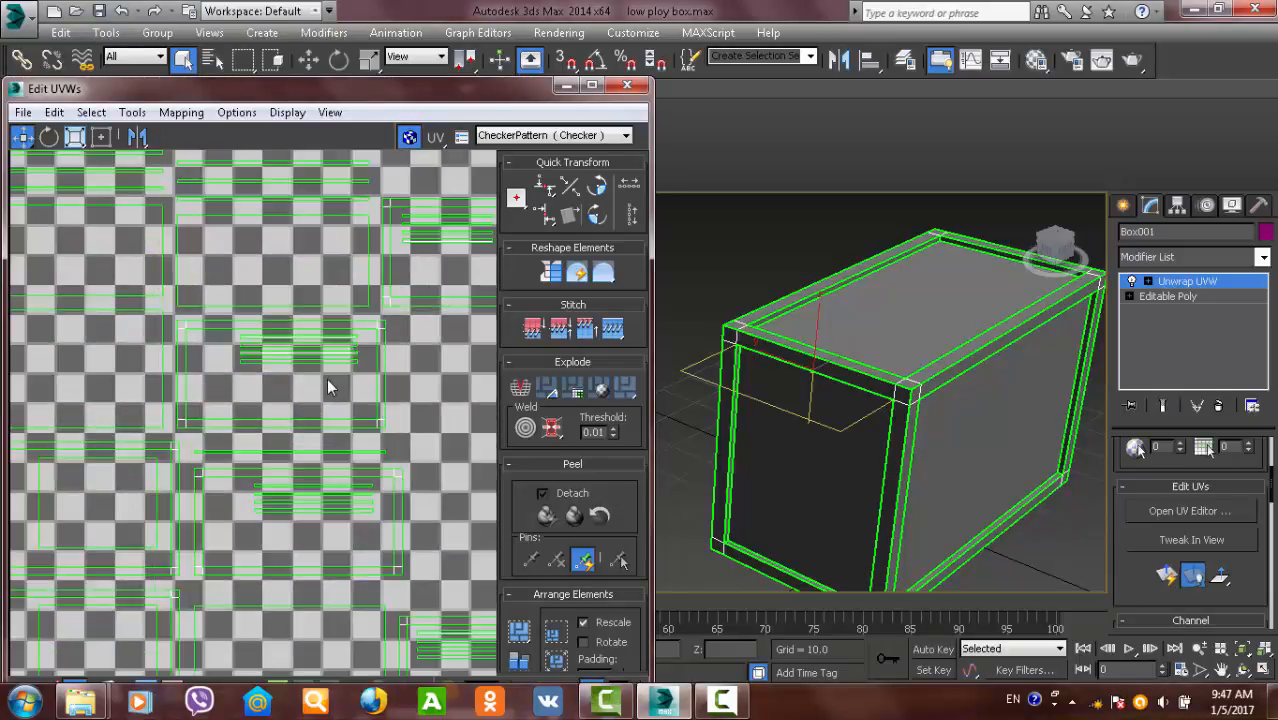
{"action": "scroll", "coordinate": [330, 388], "scroll_direction": "down", "scroll_amount": 2}
{"action": "scroll", "coordinate": [382, 328], "scroll_direction": "down", "scroll_amount": 1}
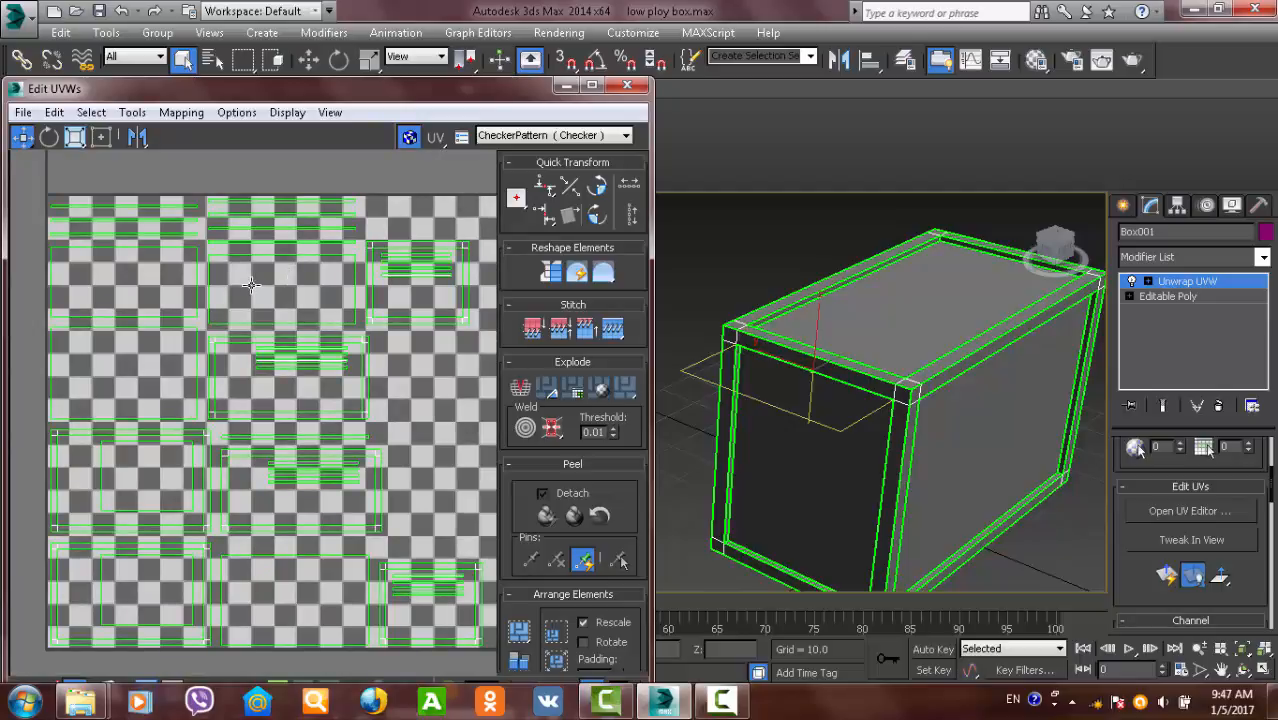
{"action": "scroll", "coordinate": [251, 285], "scroll_direction": "down", "scroll_amount": 2}
{"action": "scroll", "coordinate": [249, 286], "scroll_direction": "up", "scroll_amount": 2}
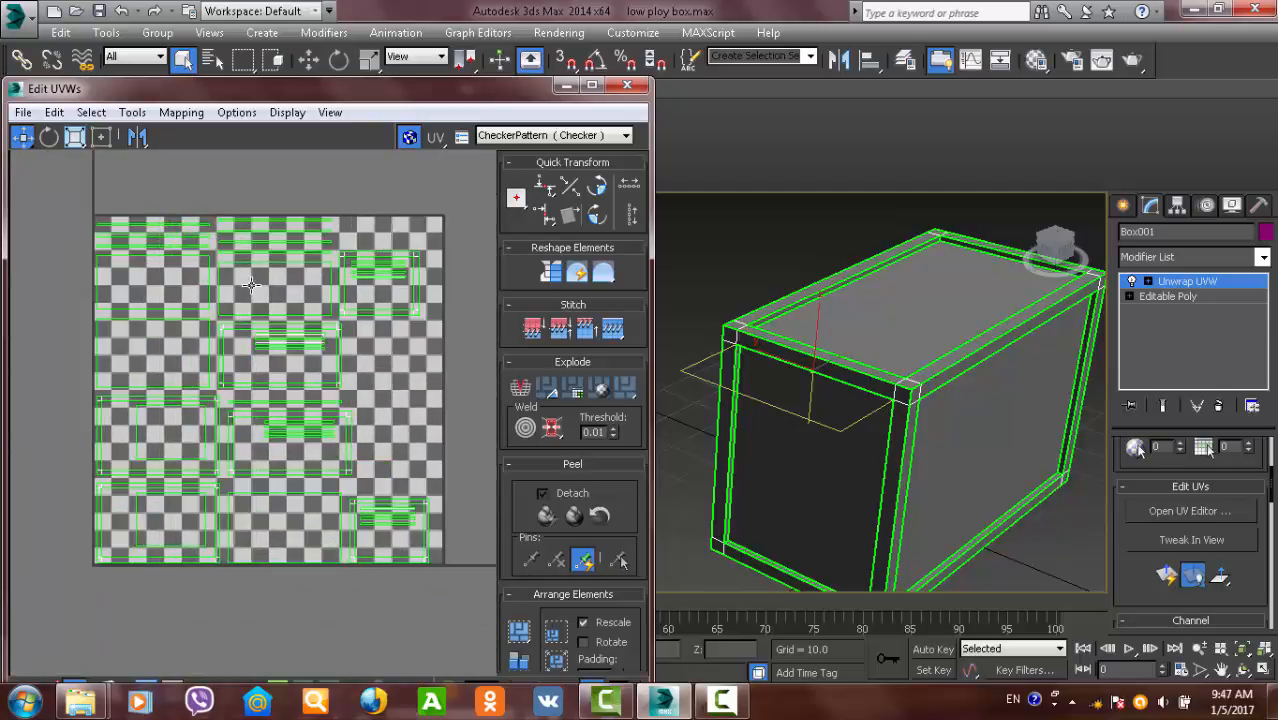
- Examine which flattened UV clusters belong to the crate's side and top panel polygons
{"action": "middle_click_drag", "start_coordinate": [236, 322], "coordinate": [235, 299]}
{"action": "scroll", "coordinate": [262, 328], "scroll_direction": "up", "scroll_amount": 2}
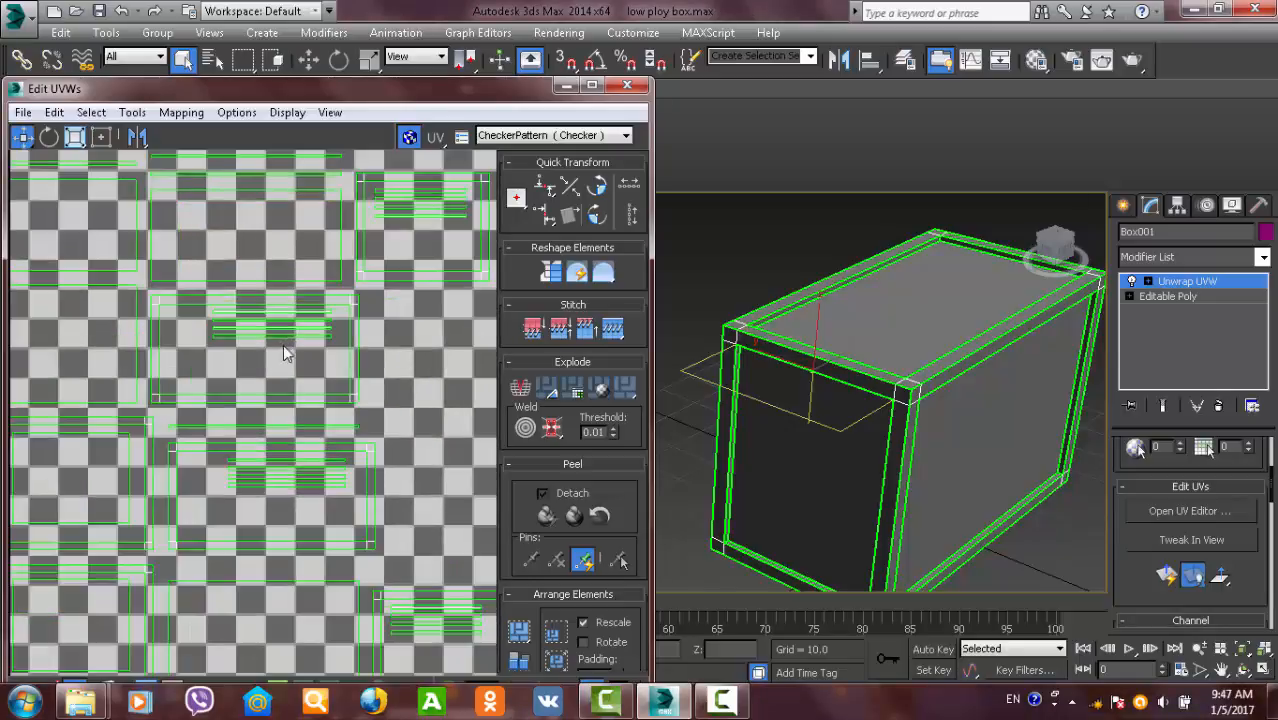
{"action": "scroll", "coordinate": [350, 385], "scroll_direction": "down", "scroll_amount": 2}
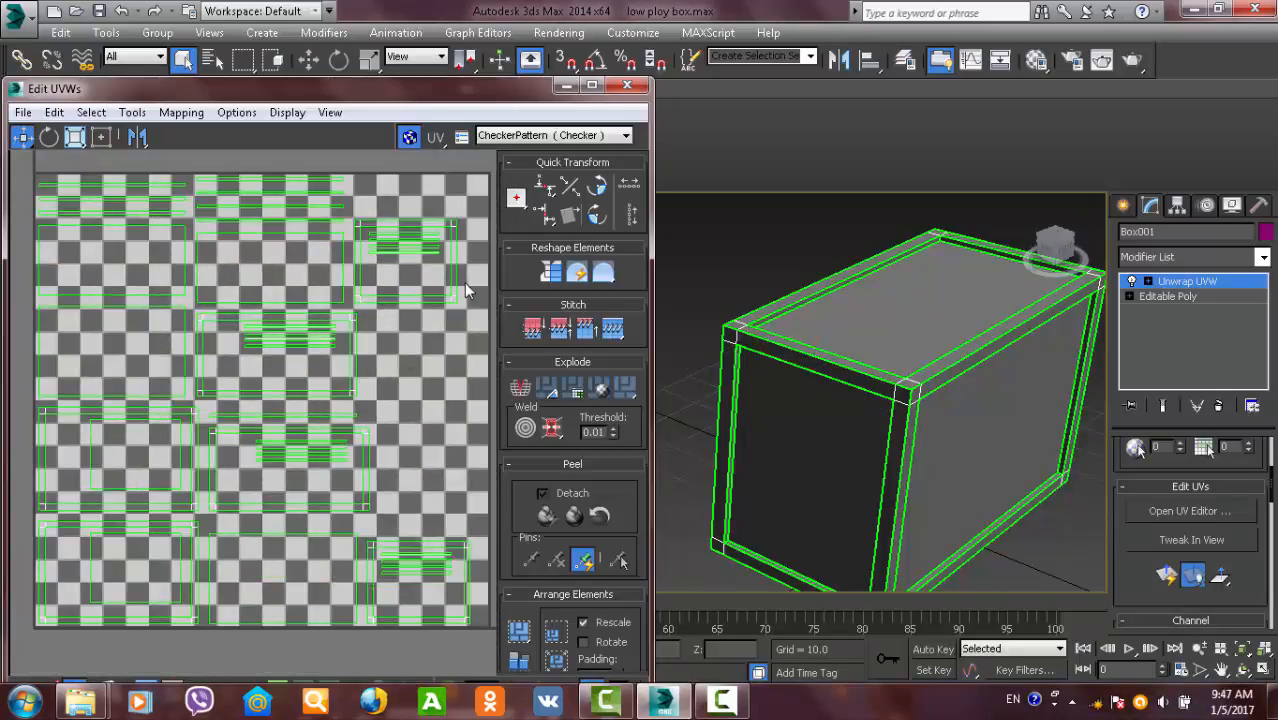
{"action": "left_click", "coordinate": [970, 410]}
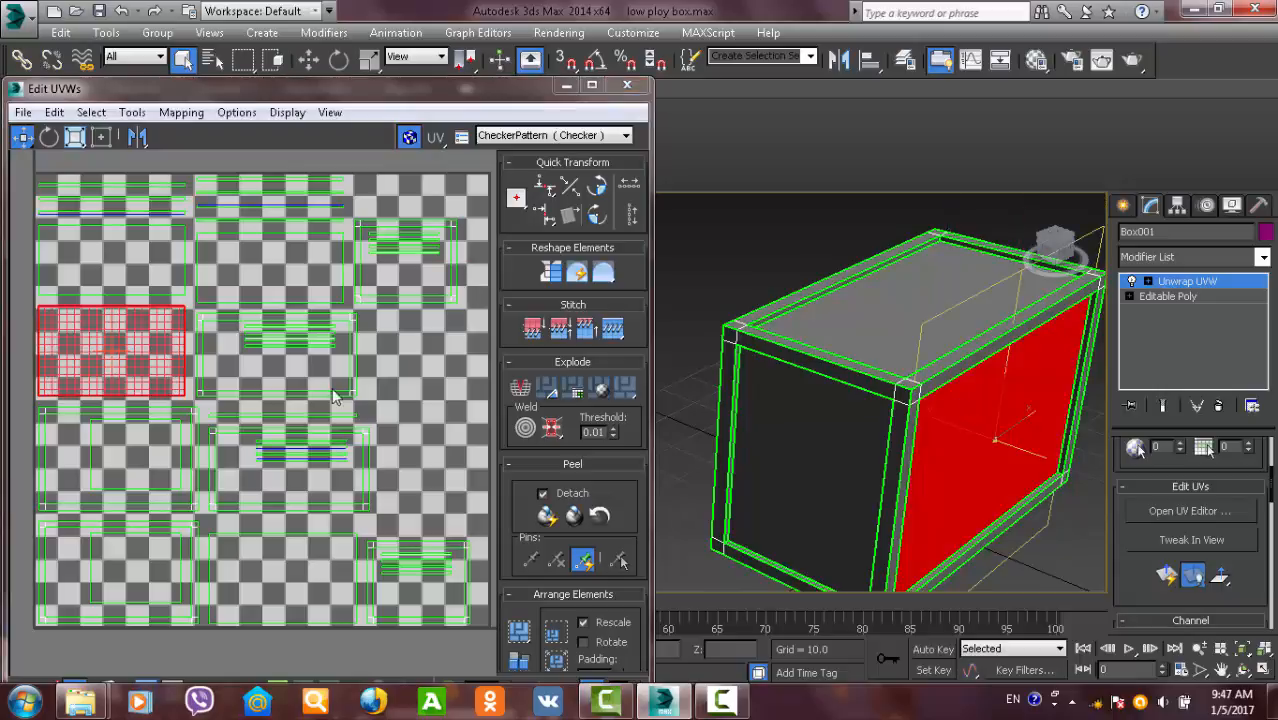
{"action": "middle_click_drag", "start_coordinate": [331, 387], "coordinate": [313, 365]}
{"action": "left_click", "coordinate": [897, 326]}
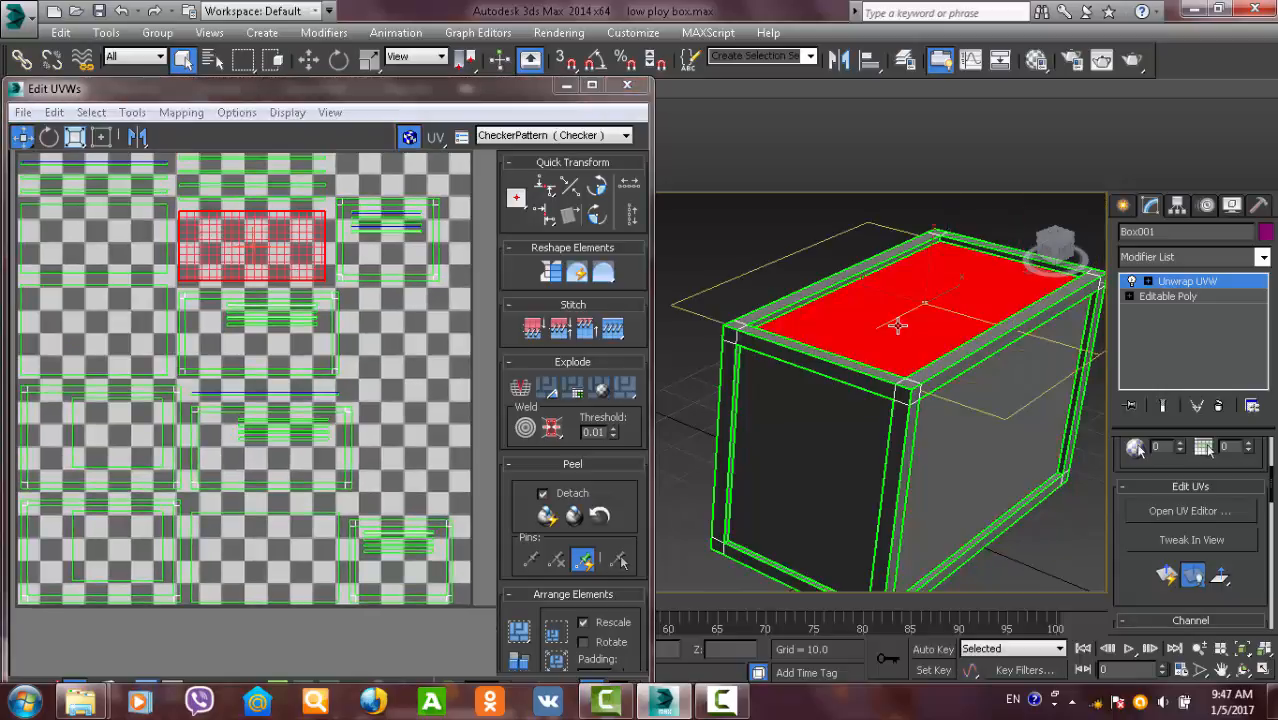
- Examine which UV clusters match the outer frame strip and the narrow recess strip along the crate's upper edge
{"action": "left_click", "coordinate": [965, 369]}
{"action": "middle_click_drag", "start_coordinate": [978, 422], "coordinate": [830, 330], "text": "alt"}
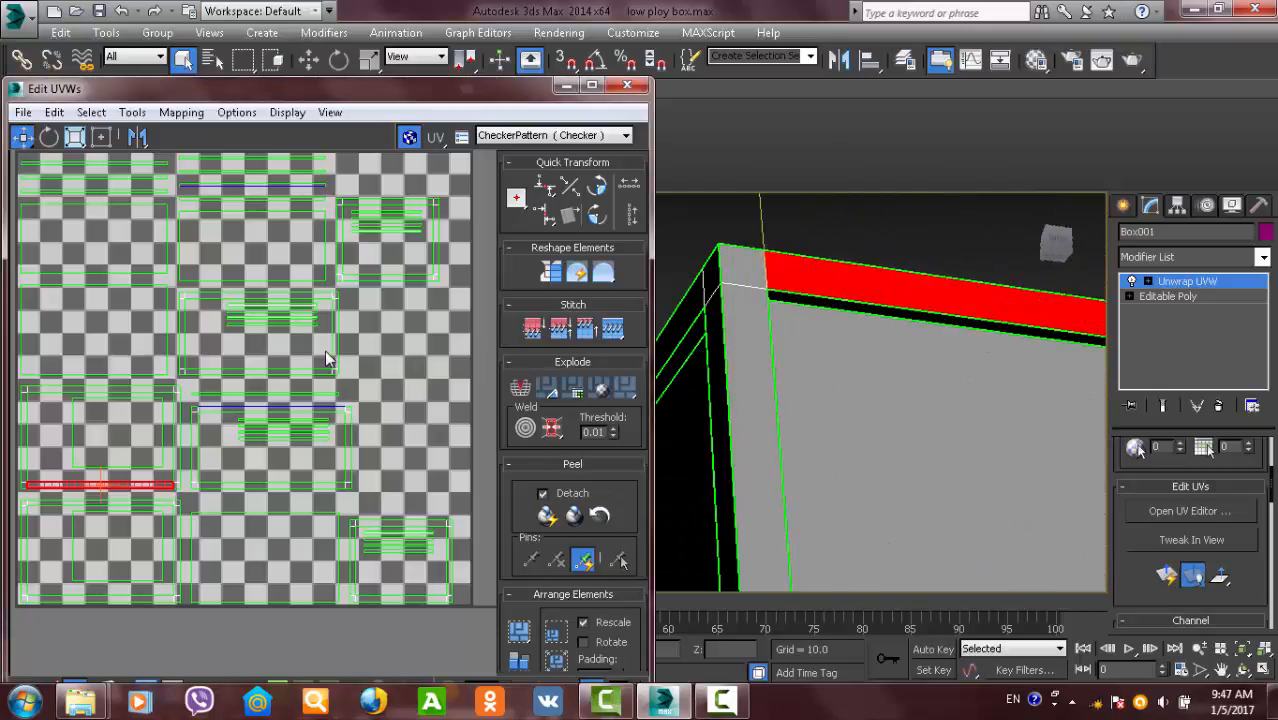
{"action": "left_click", "coordinate": [828, 303]}
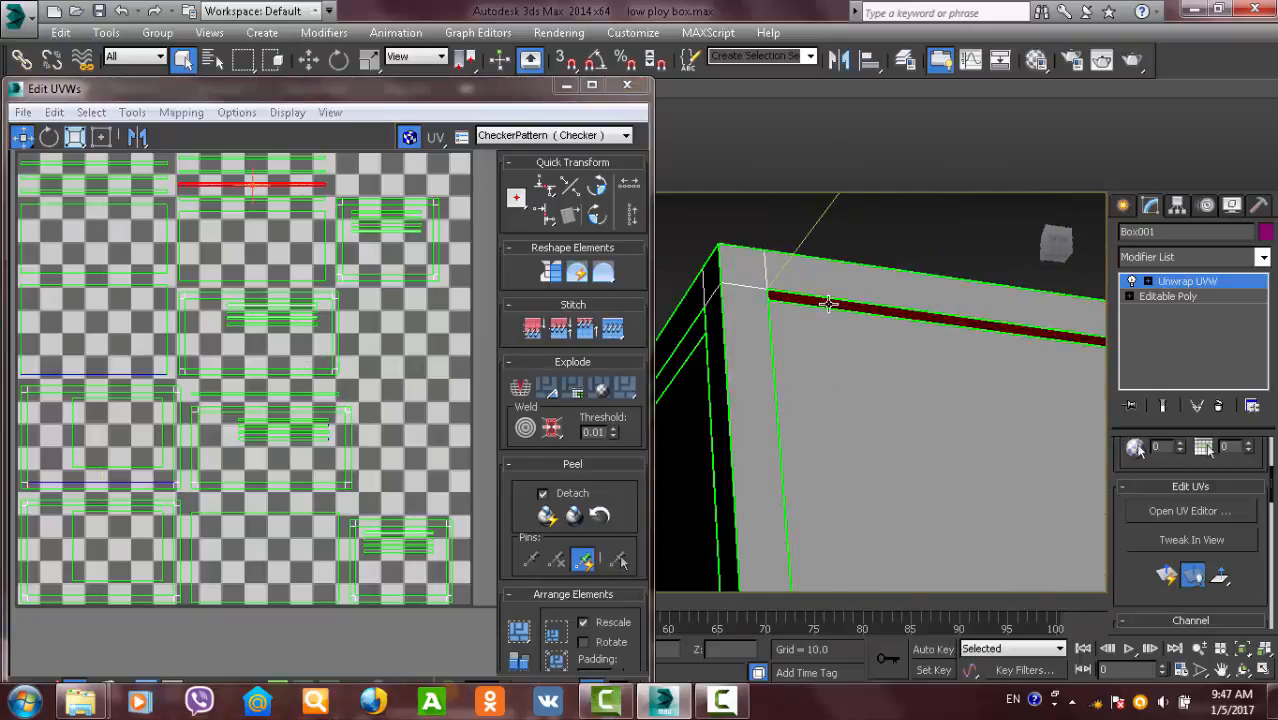
{"action": "middle_click_drag", "start_coordinate": [240, 292], "coordinate": [276, 298]}
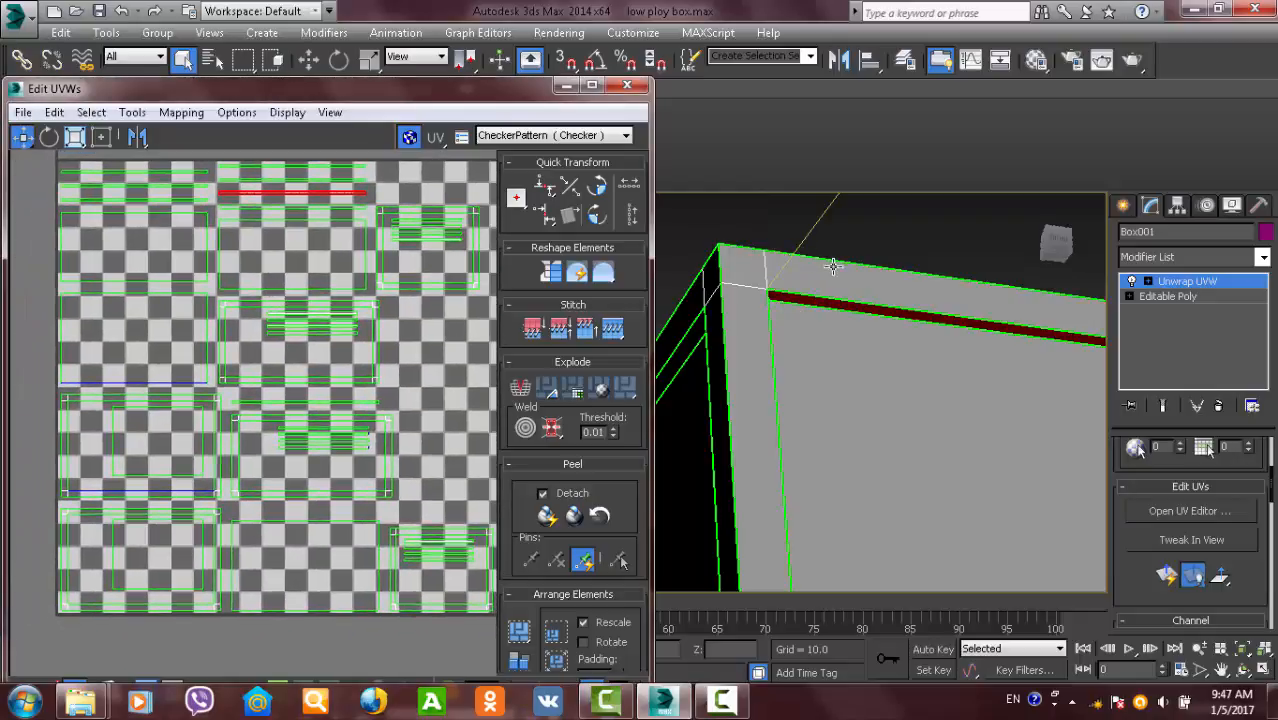
{"action": "middle_click_drag", "start_coordinate": [833, 265], "coordinate": [829, 303], "text": "alt"}
{"action": "left_click", "coordinate": [855, 289]}
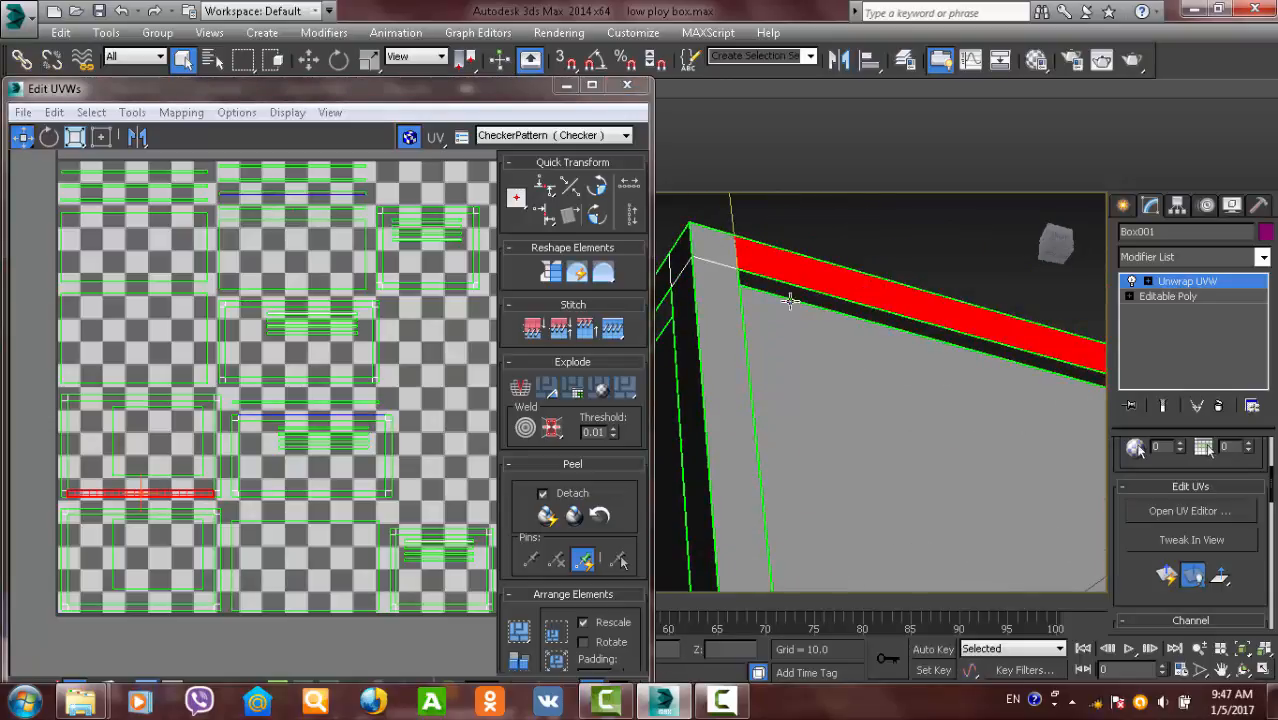
{"action": "middle_click_drag", "start_coordinate": [288, 444], "coordinate": [265, 469]}
{"action": "scroll", "coordinate": [312, 381], "scroll_direction": "up", "scroll_amount": 2}
{"action": "scroll", "coordinate": [303, 382], "scroll_direction": "down", "scroll_amount": 2}
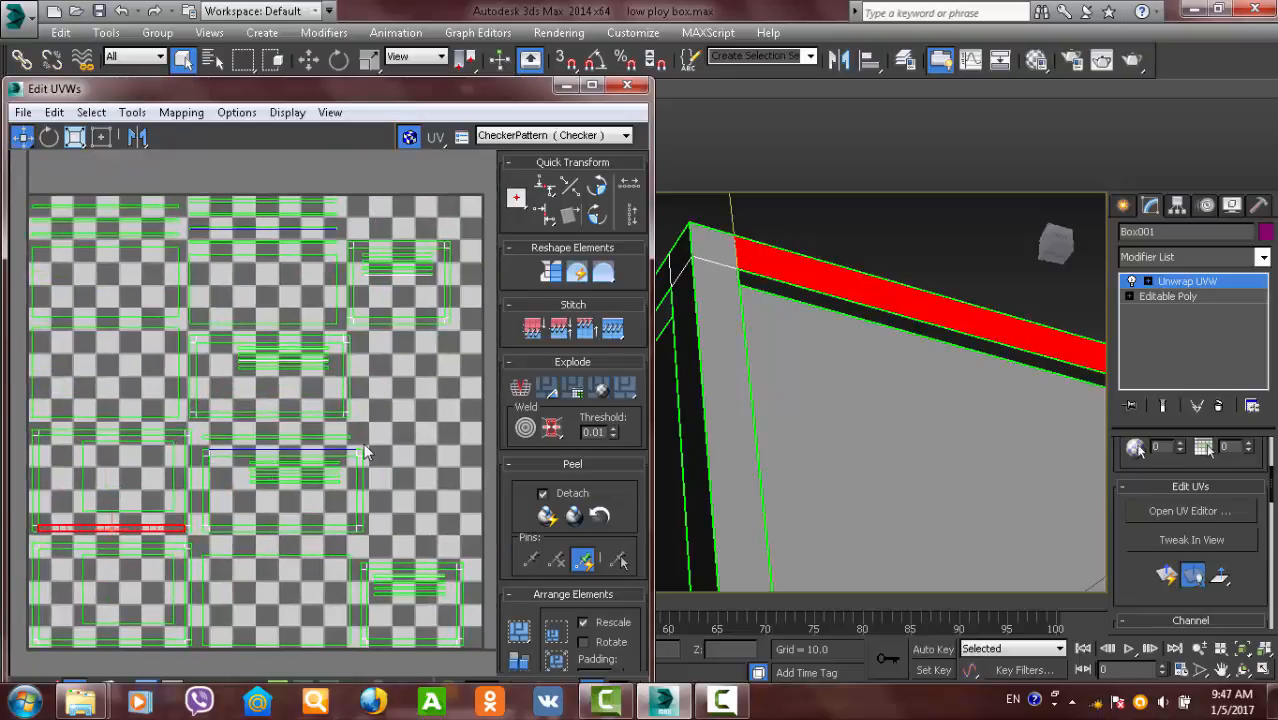
{"action": "middle_click_drag", "start_coordinate": [305, 241], "coordinate": [319, 270]}
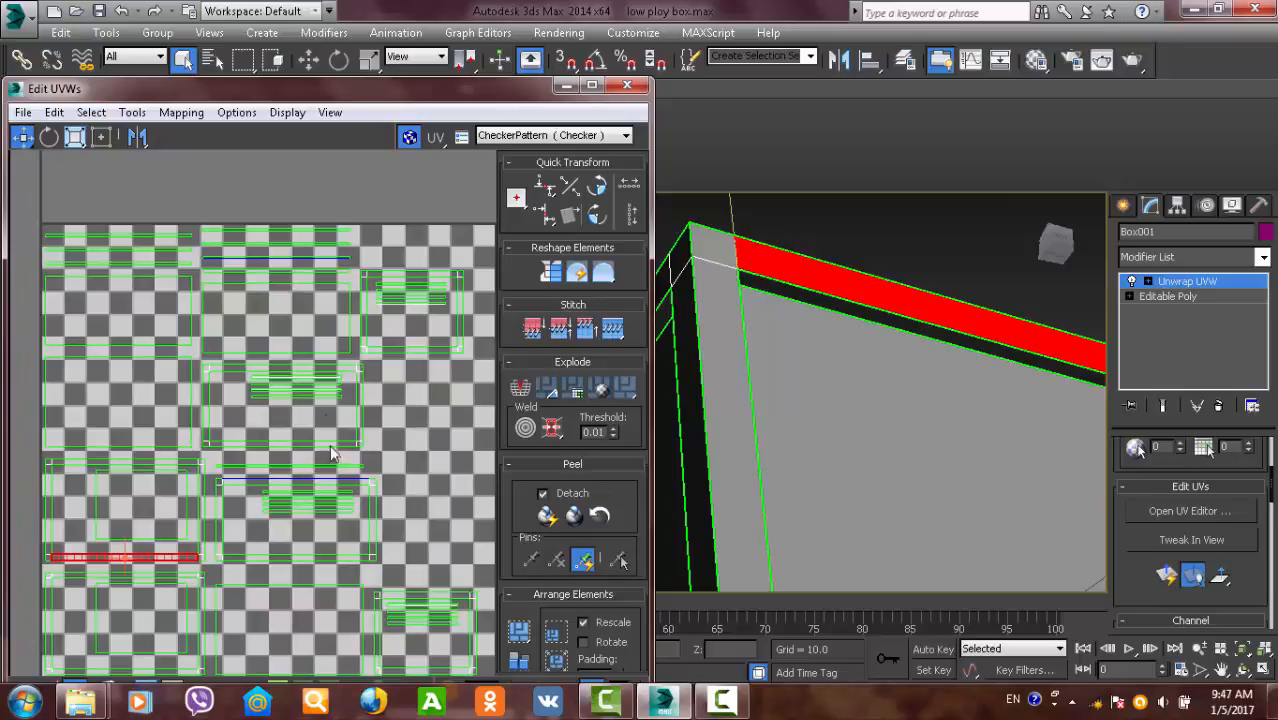
{"action": "middle_click_drag", "start_coordinate": [814, 272], "coordinate": [818, 326]}
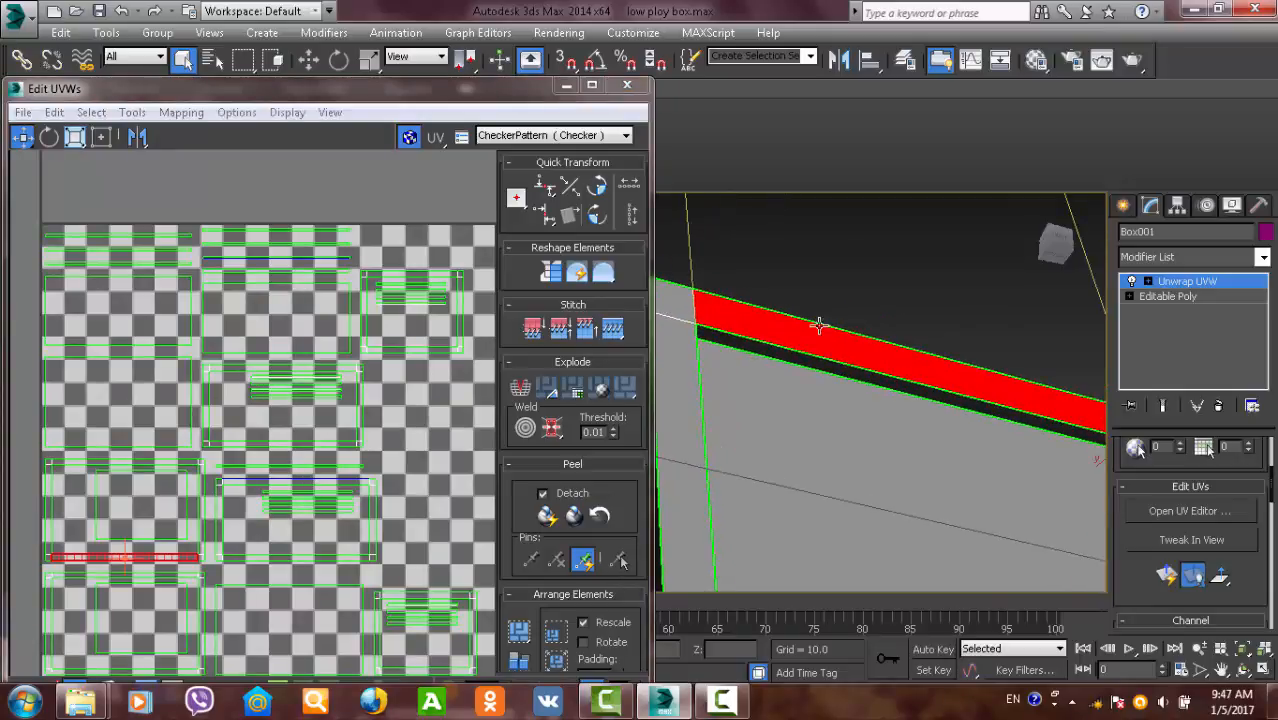
{"action": "scroll", "coordinate": [351, 257], "scroll_direction": "up", "scroll_amount": 8}
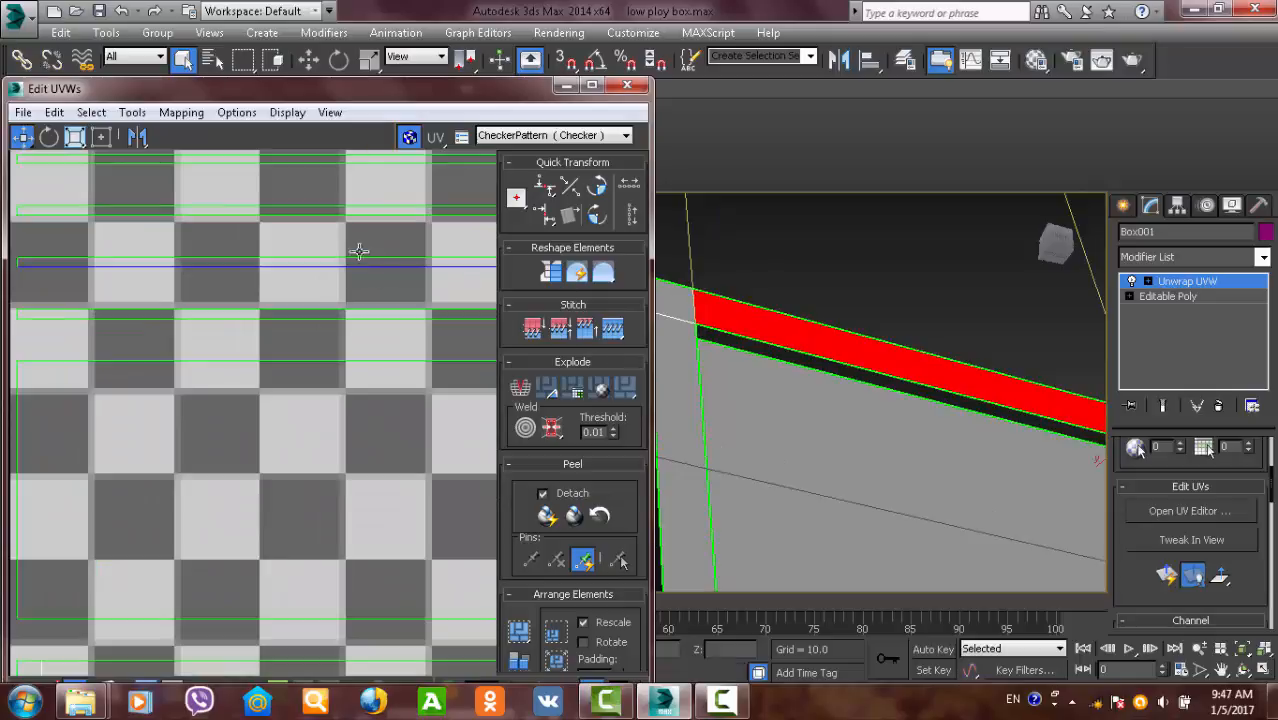
{"action": "left_click", "coordinate": [385, 259]}
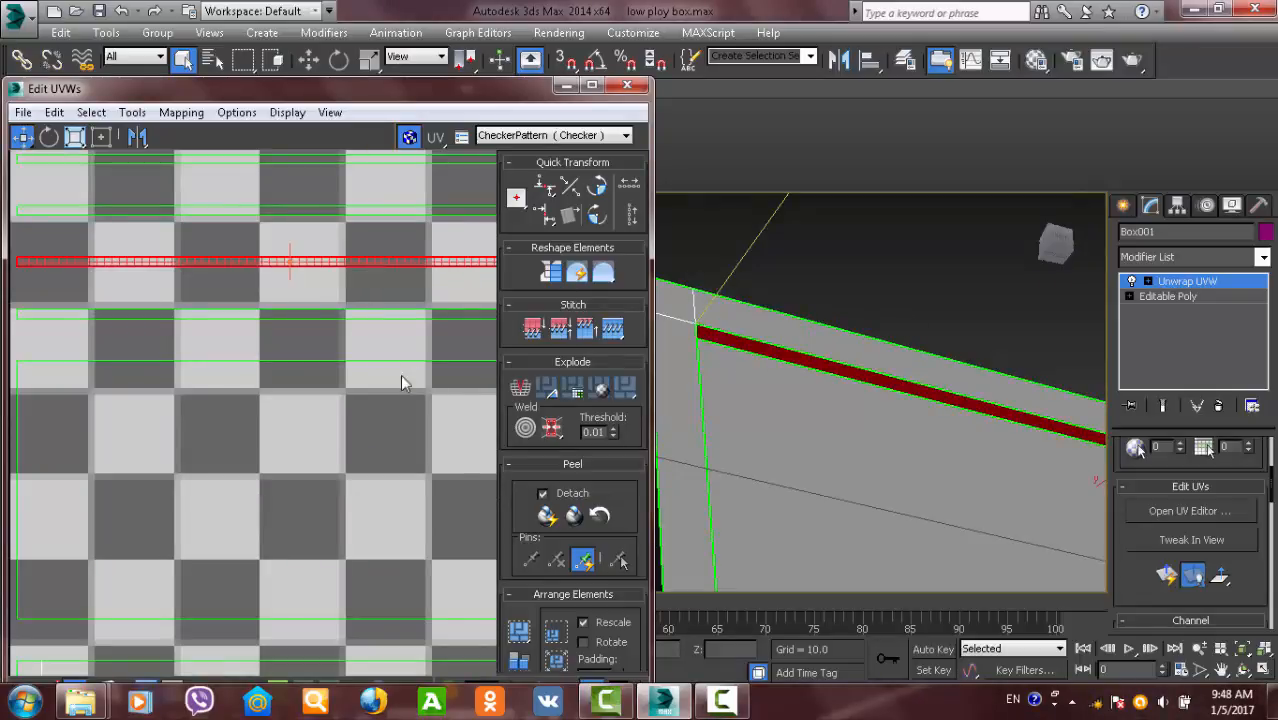
- Select the crate's side panel polygon and move its UV cluster outside the checker tile, to the tile's left
{"action": "scroll", "coordinate": [328, 294], "scroll_direction": "down", "scroll_amount": 6}
{"action": "scroll", "coordinate": [122, 480], "scroll_direction": "up", "scroll_amount": 2}
{"action": "middle_click_drag", "start_coordinate": [147, 487], "coordinate": [275, 407]}
{"action": "left_click", "coordinate": [785, 395]}
{"action": "middle_click_drag", "start_coordinate": [872, 396], "coordinate": [805, 309]}
{"action": "middle_click_drag", "start_coordinate": [432, 338], "coordinate": [347, 338]}
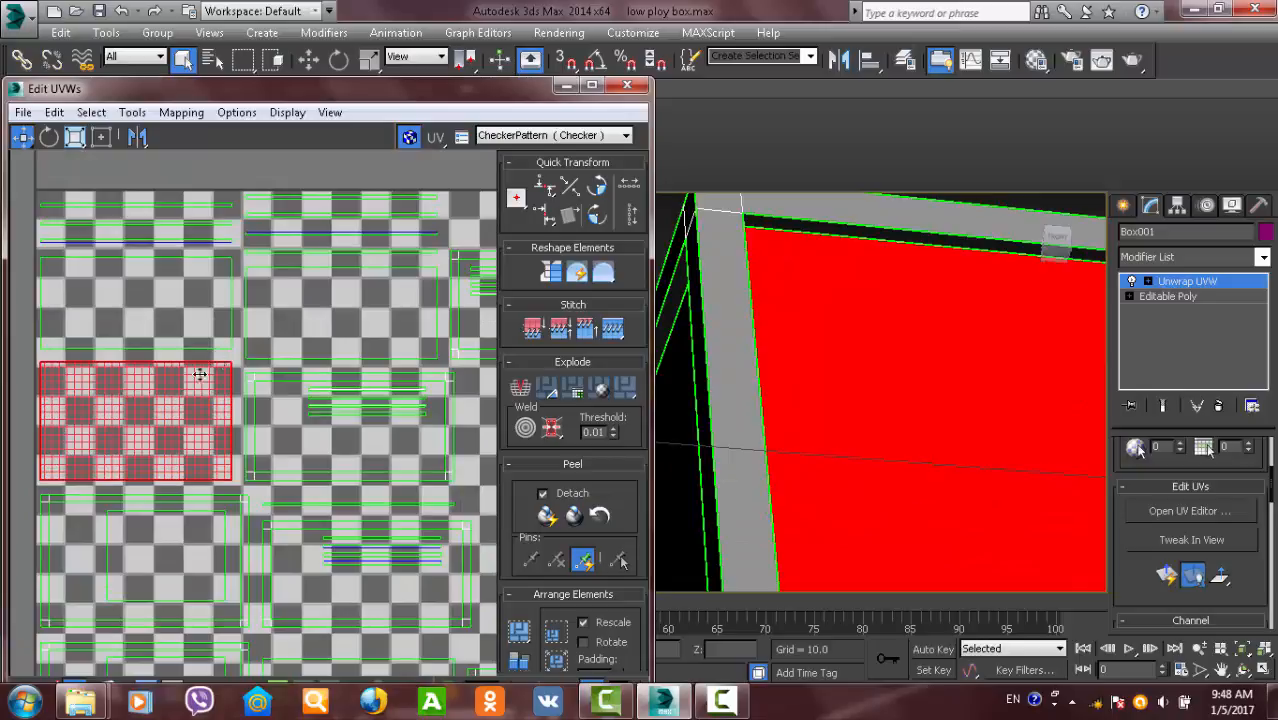
{"action": "middle_click_drag", "start_coordinate": [170, 403], "coordinate": [294, 371]}
{"action": "scroll", "coordinate": [297, 377], "scroll_direction": "down", "scroll_amount": 4}
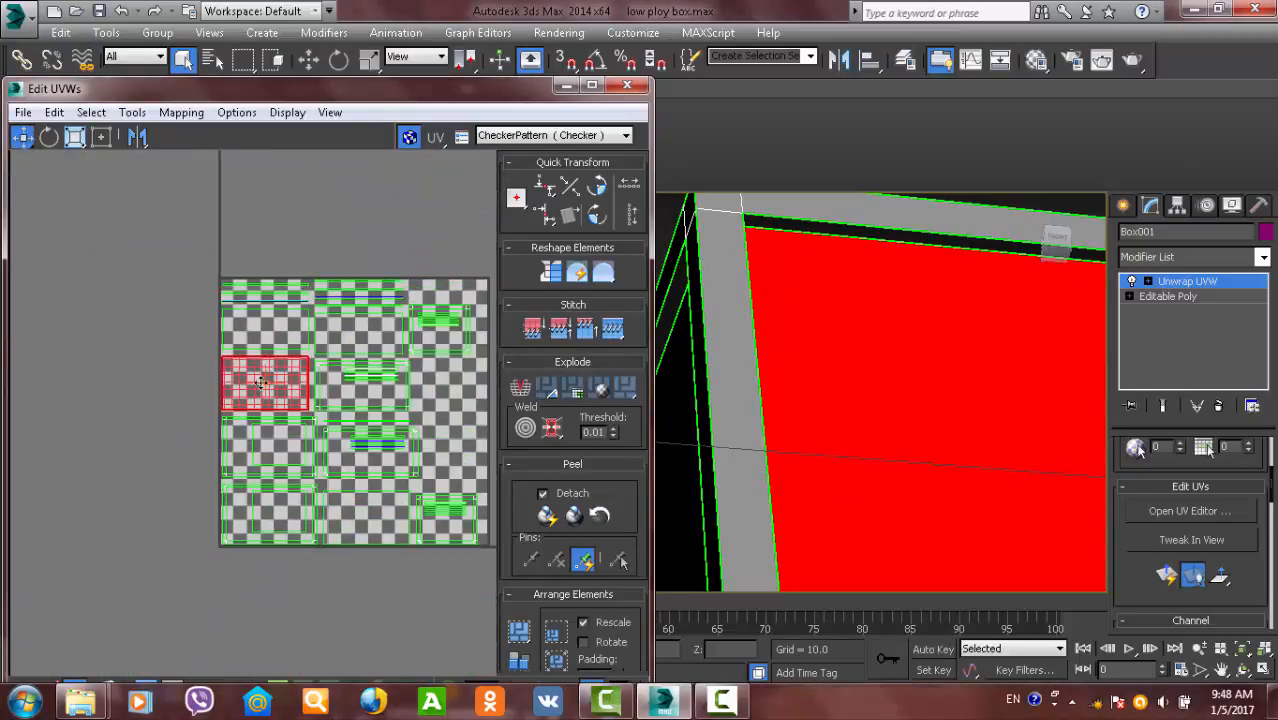
{"action": "middle_click_drag", "start_coordinate": [130, 391], "coordinate": [198, 390]}
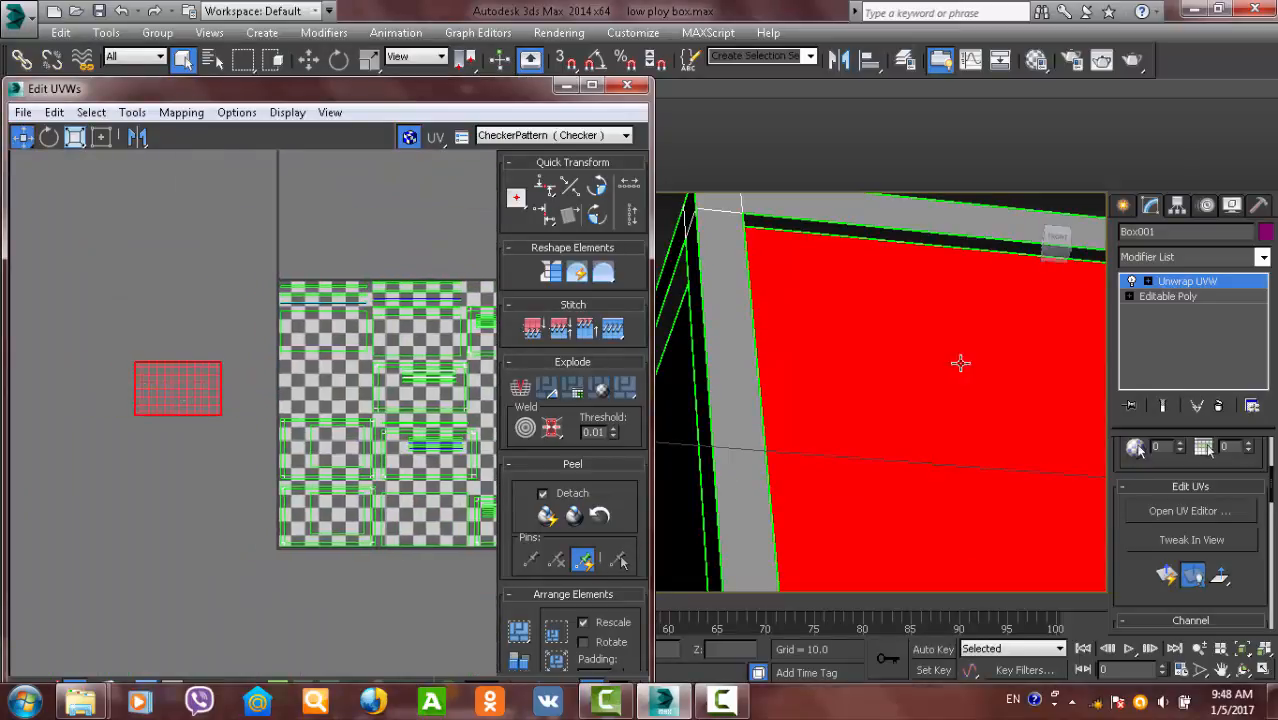
- Select the narrow recess strip on the crate's vertical post and move its UVs outside the tile, below the side panel cluster
{"action": "middle_click_drag", "start_coordinate": [961, 365], "coordinate": [790, 472], "text": "alt"}
{"action": "scroll", "coordinate": [360, 400], "scroll_direction": "up", "scroll_amount": 4}
{"action": "left_click", "coordinate": [897, 444]}
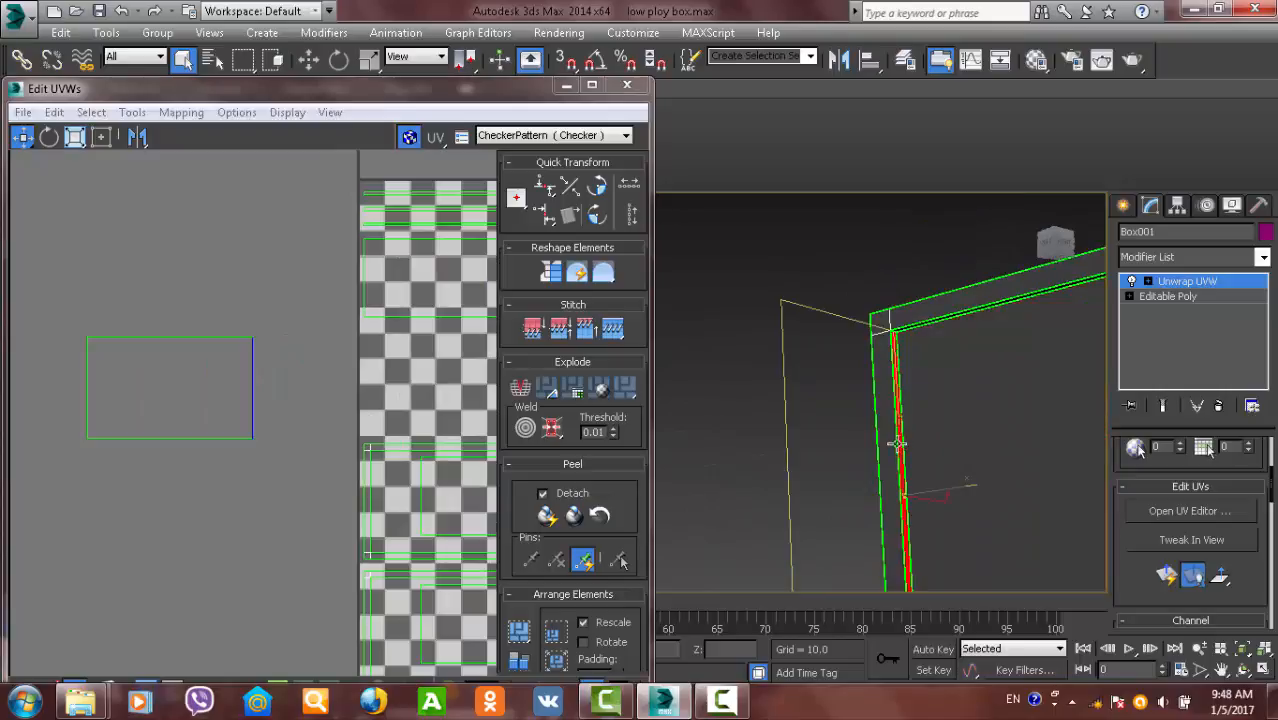
{"action": "middle_click_drag", "start_coordinate": [283, 397], "coordinate": [244, 391]}
{"action": "scroll", "coordinate": [243, 391], "scroll_direction": "down", "scroll_amount": 3}
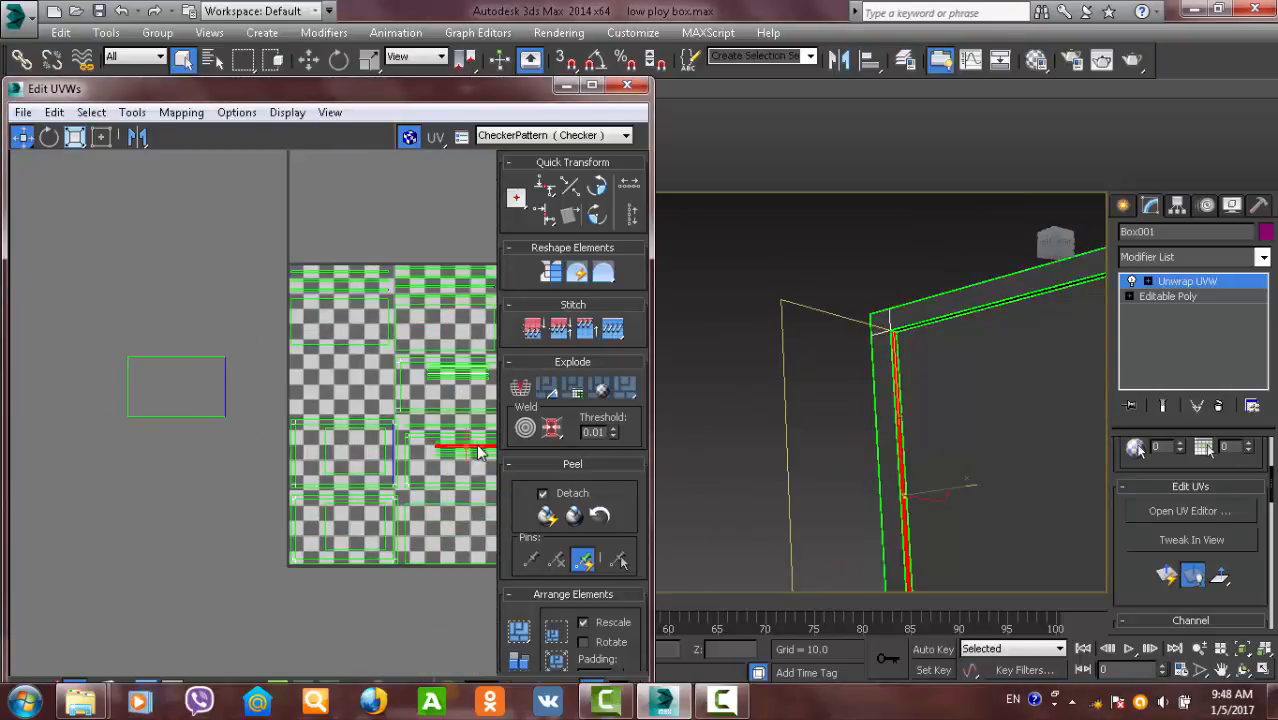
{"action": "middle_click_drag", "start_coordinate": [480, 452], "coordinate": [454, 444]}
{"action": "scroll", "coordinate": [441, 441], "scroll_direction": "up", "scroll_amount": 5}
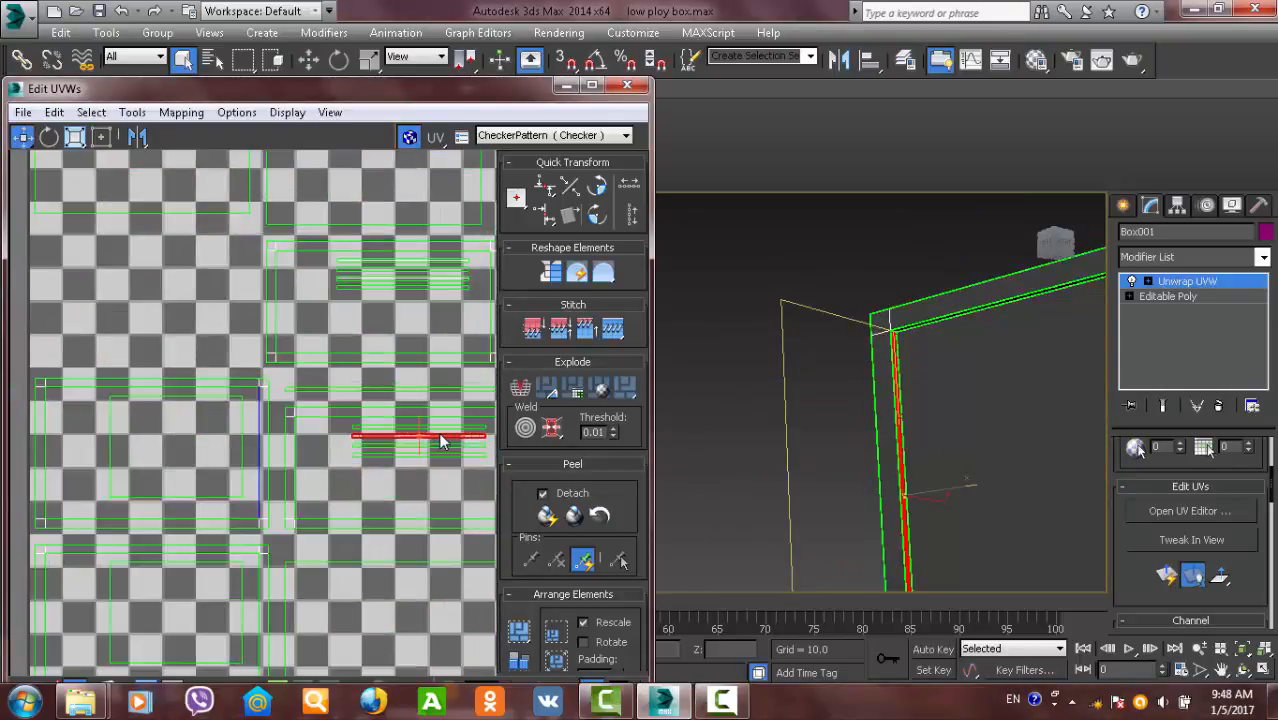
{"action": "middle_click_drag", "start_coordinate": [3, 462], "coordinate": [192, 458]}
- Try to move the vertical outer frame strip's UVs out of the checker tile
{"action": "middle_click_drag", "start_coordinate": [727, 418], "coordinate": [907, 374], "text": "alt"}
{"action": "middle_click_drag", "start_coordinate": [411, 410], "coordinate": [490, 409]}
{"action": "scroll", "coordinate": [488, 409], "scroll_direction": "down", "scroll_amount": 1}
{"action": "middle_click_drag", "start_coordinate": [474, 410], "coordinate": [367, 413]}
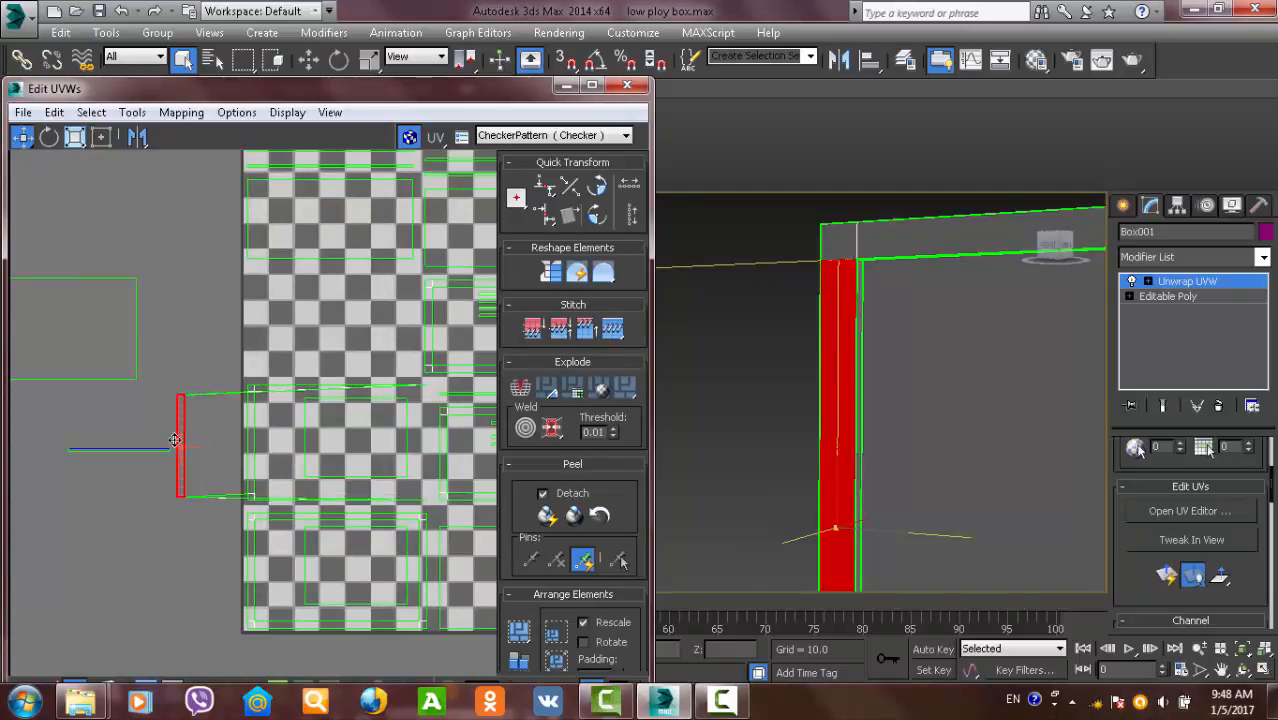
{"action": "left_click_drag", "start_coordinate": [175, 440], "coordinate": [158, 453]}
{"action": "key", "text": "ctrl+z"}
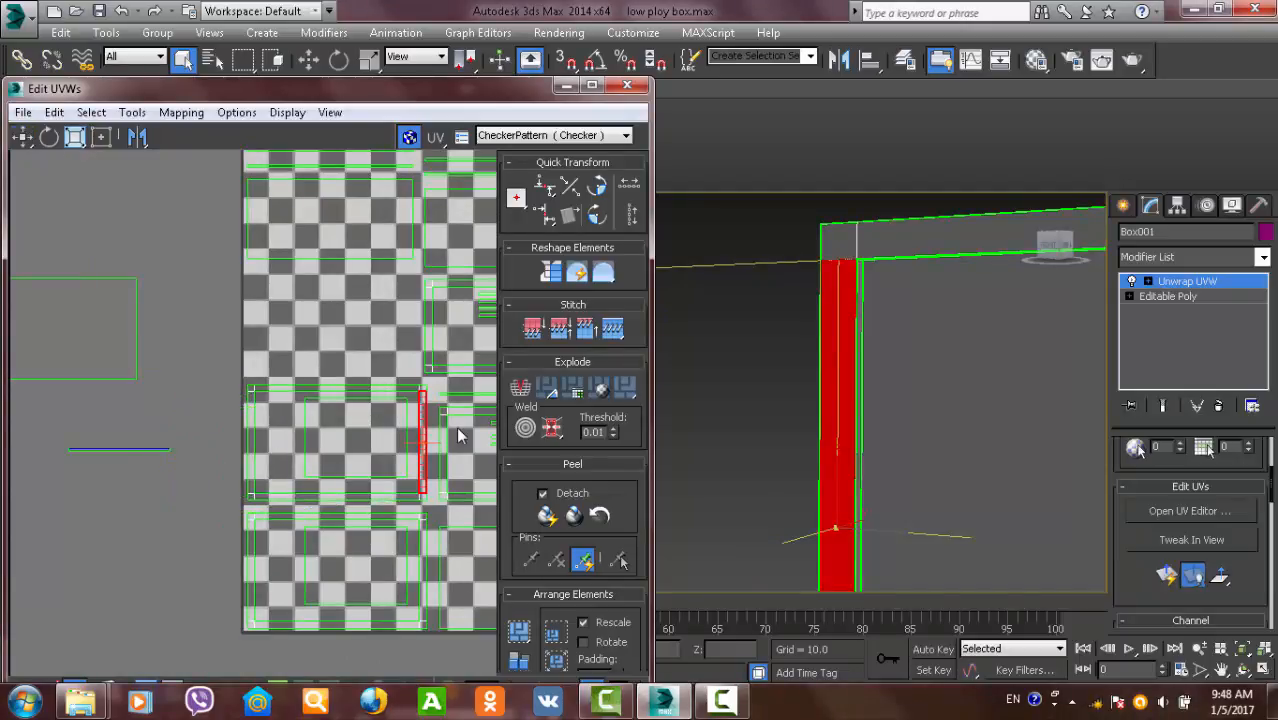
- Select the strip polygons that make up the rectangular frame cluster containing the vertical post
{"action": "middle_click_drag", "start_coordinate": [459, 433], "coordinate": [378, 411]}
{"action": "middle_click_drag", "start_coordinate": [833, 348], "coordinate": [785, 354], "text": "alt"}
{"action": "scroll", "coordinate": [318, 399], "scroll_direction": "up", "scroll_amount": 3}
{"action": "scroll", "coordinate": [340, 372], "scroll_direction": "up", "scroll_amount": 2}
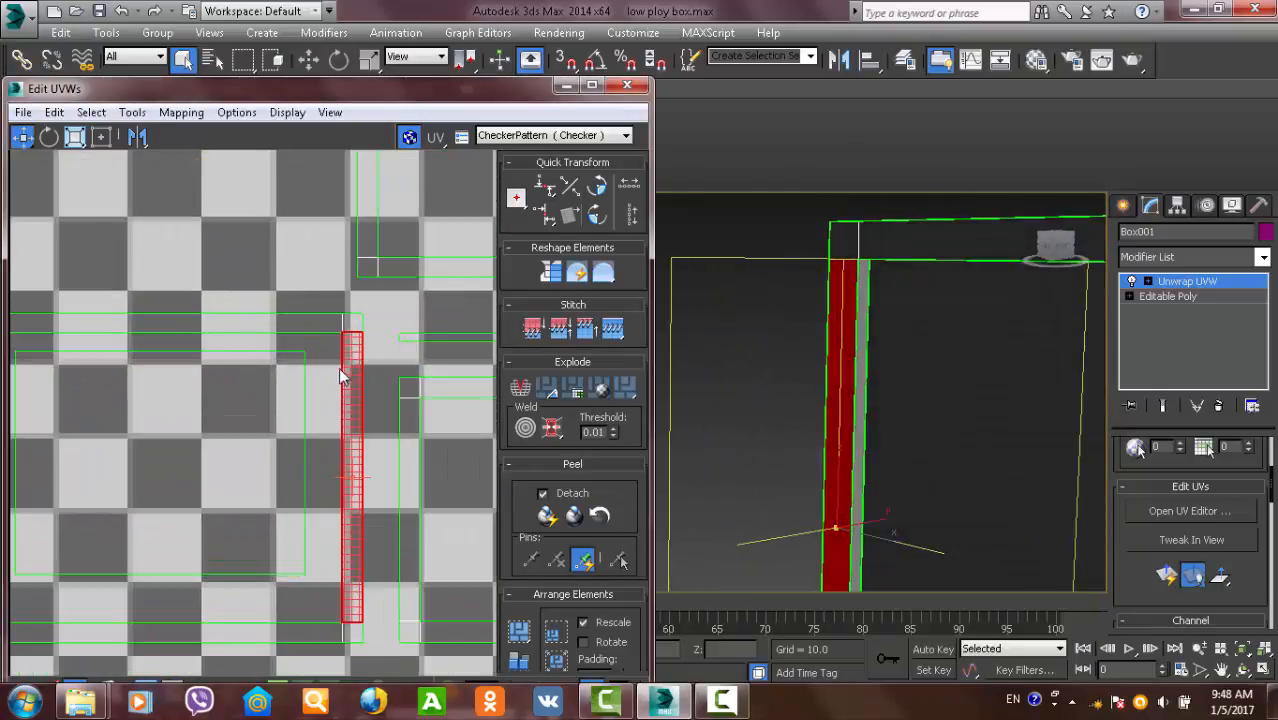
{"action": "left_click", "coordinate": [352, 323]}
{"action": "left_click", "coordinate": [310, 322], "text": "ctrl"}
{"action": "left_click", "coordinate": [356, 347], "text": "ctrl"}
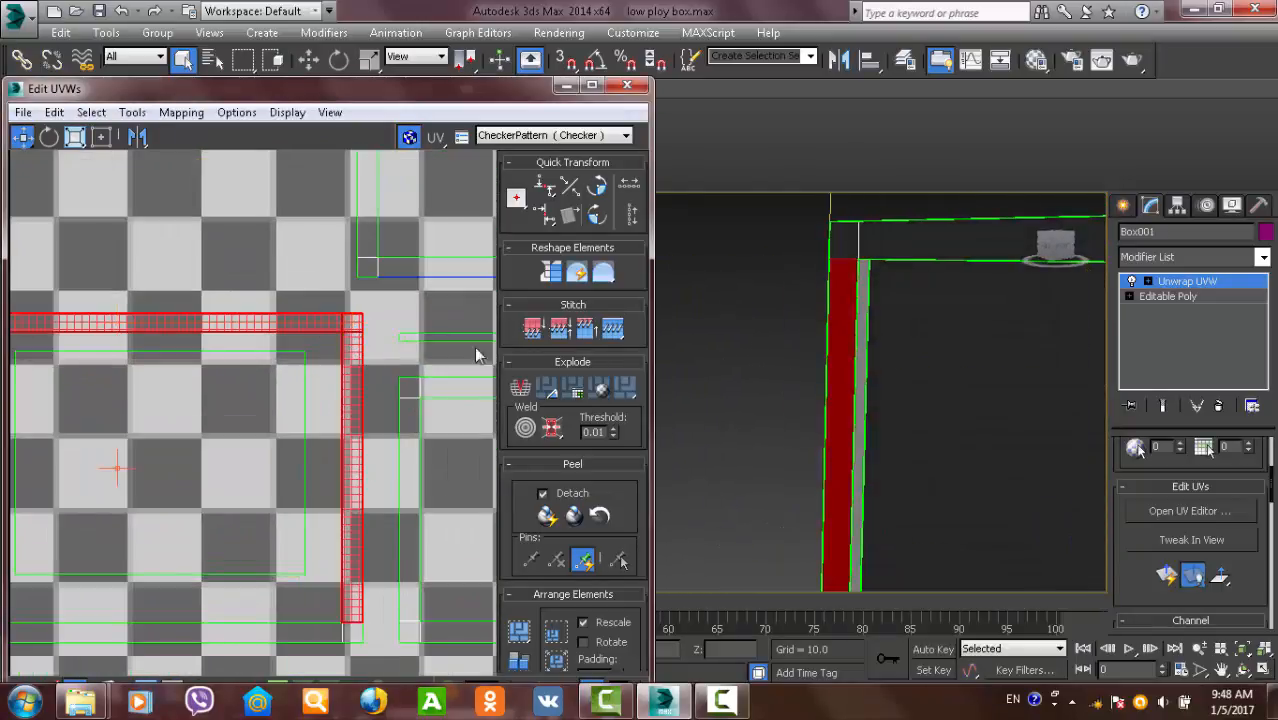
- Inspect from several sides where the selected frame strips lie on the crate
{"action": "middle_click_drag", "start_coordinate": [773, 346], "coordinate": [897, 268], "text": "alt"}
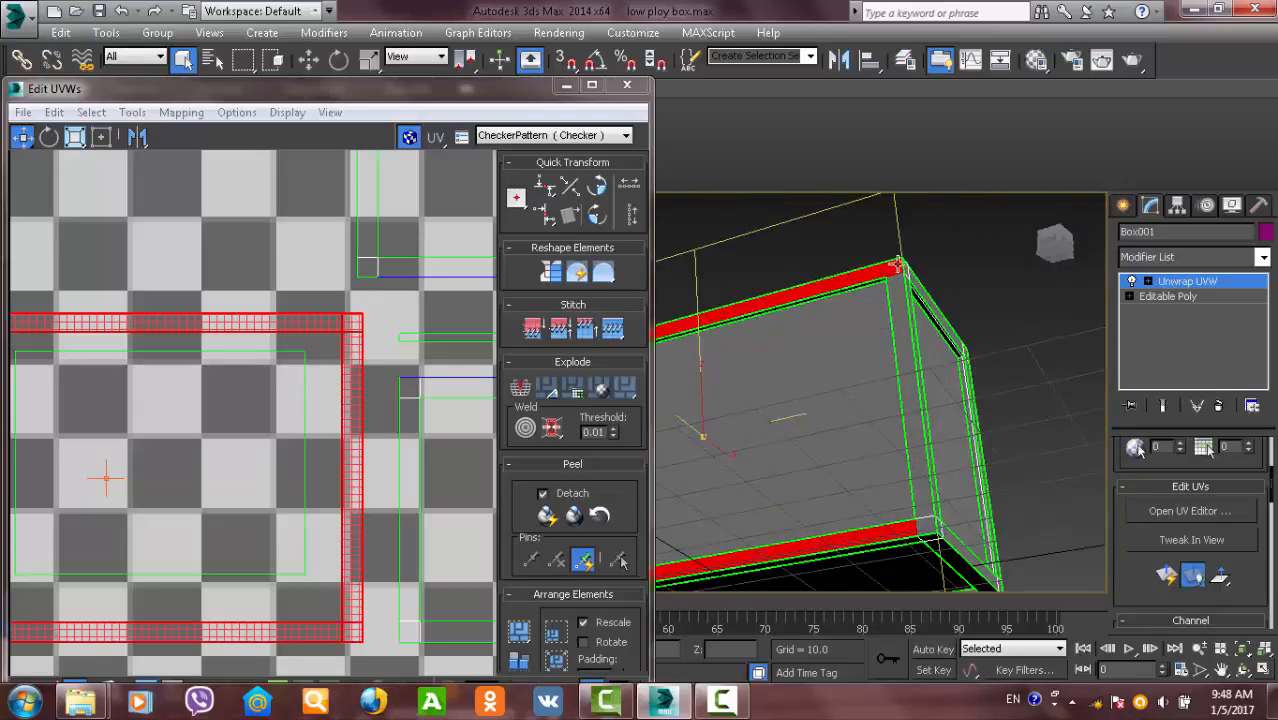
{"action": "middle_click_drag", "start_coordinate": [758, 364], "coordinate": [930, 403], "text": "alt"}
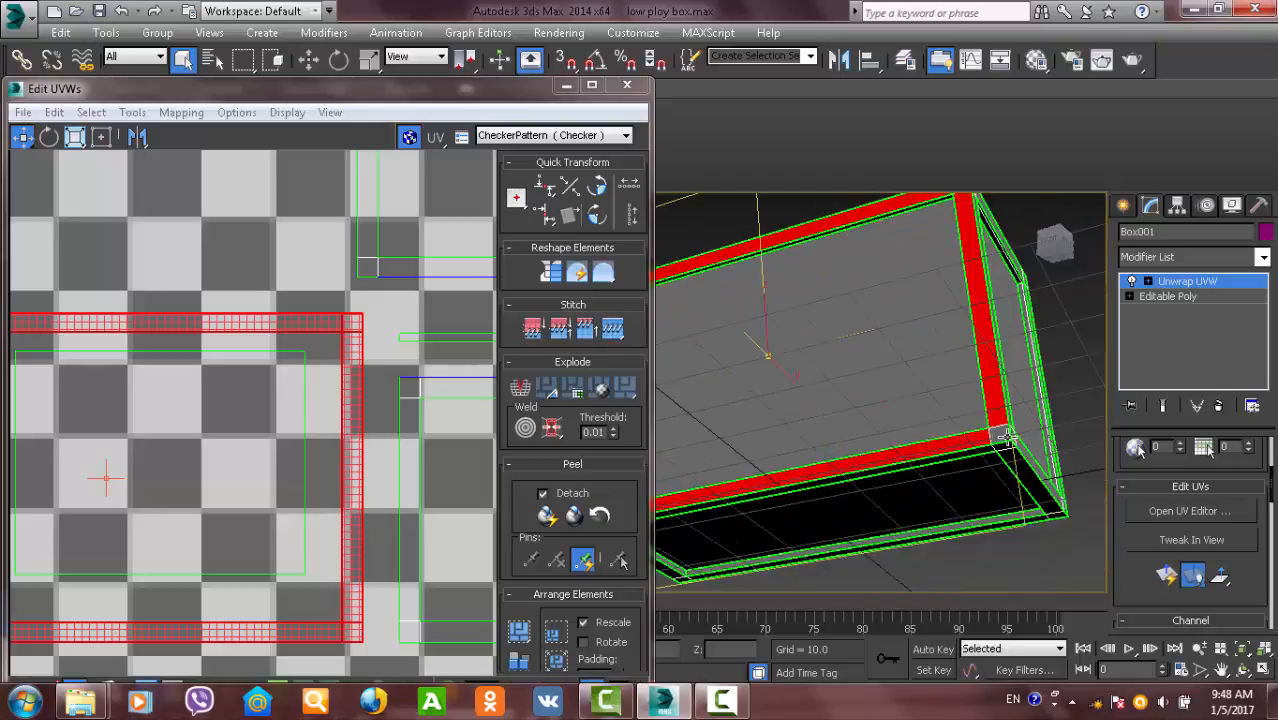
{"action": "middle_click_drag", "start_coordinate": [747, 405], "coordinate": [990, 372], "text": "alt"}
{"action": "scroll", "coordinate": [393, 340], "scroll_direction": "down", "scroll_amount": 6}
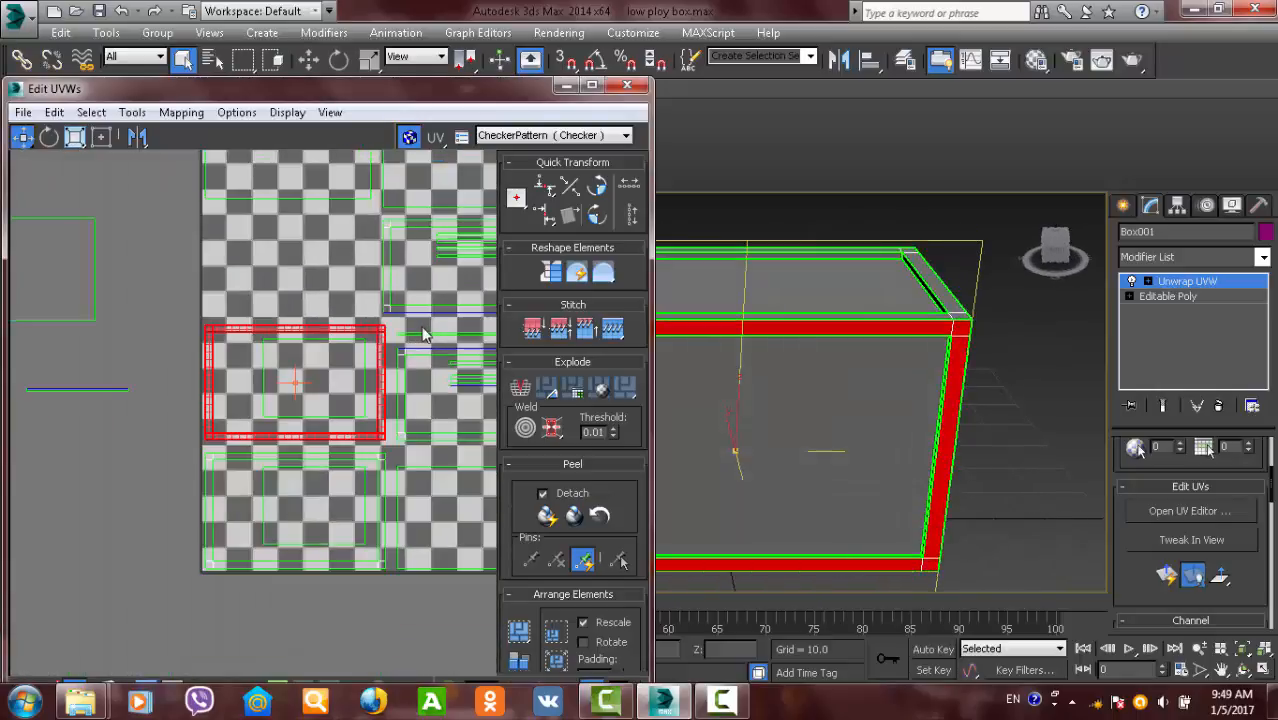
{"action": "middle_click_drag", "start_coordinate": [420, 326], "coordinate": [372, 322]}
{"action": "middle_click_drag", "start_coordinate": [765, 380], "coordinate": [832, 332], "text": "alt"}
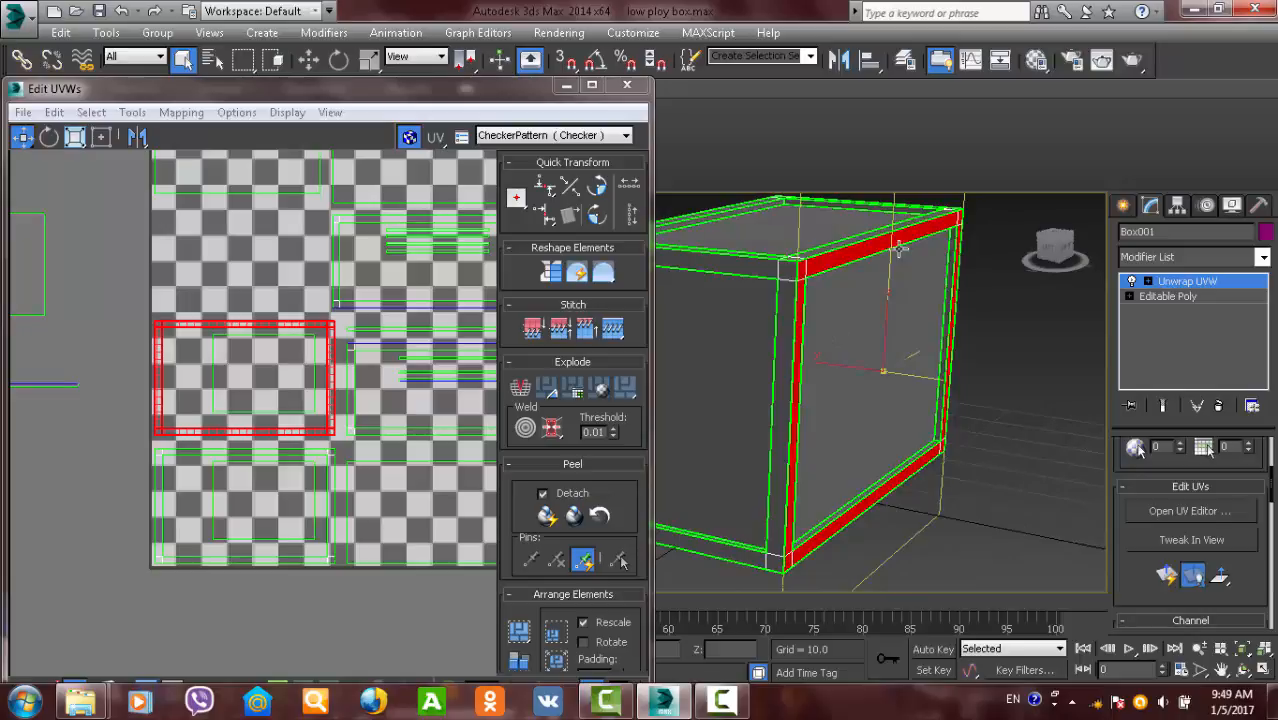
{"action": "middle_click_drag", "start_coordinate": [900, 248], "coordinate": [732, 286], "text": "alt"}
{"action": "scroll", "coordinate": [809, 279], "scroll_direction": "up", "scroll_amount": 5}
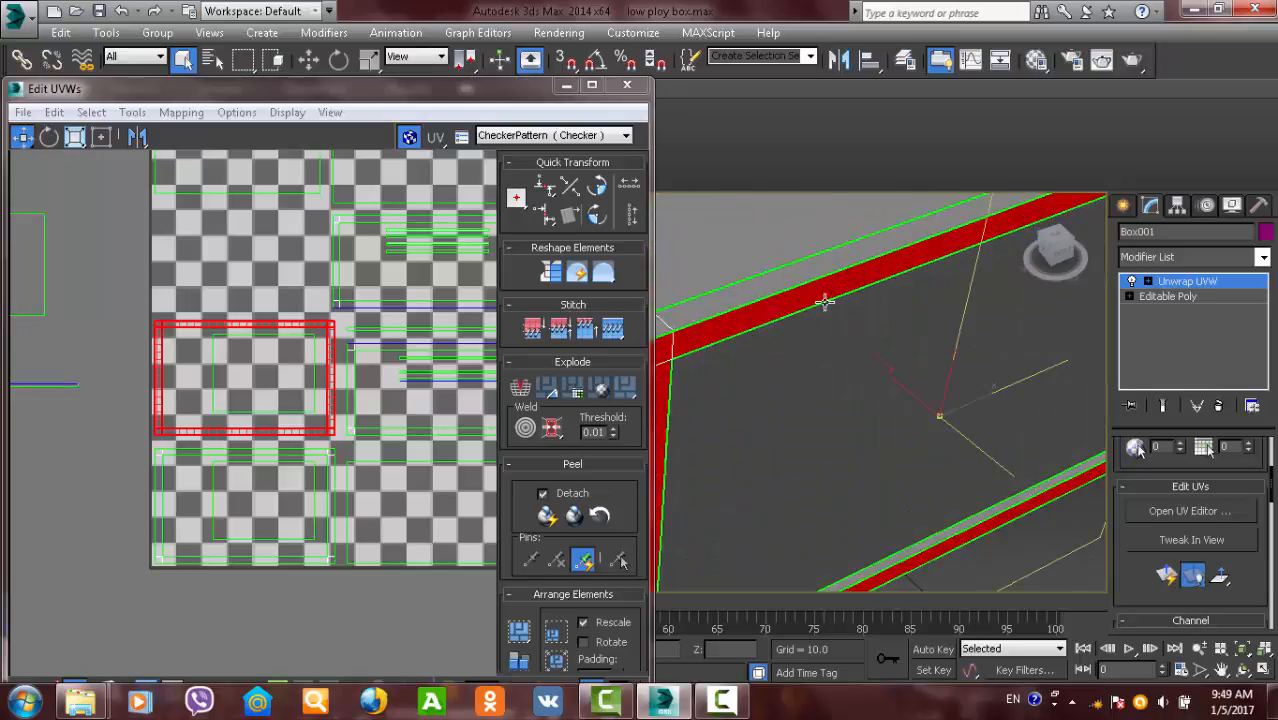
{"action": "scroll", "coordinate": [771, 303], "scroll_direction": "down", "scroll_amount": 5}
- Select all six large panel polygons of the crate together
{"action": "left_click", "coordinate": [877, 362]}
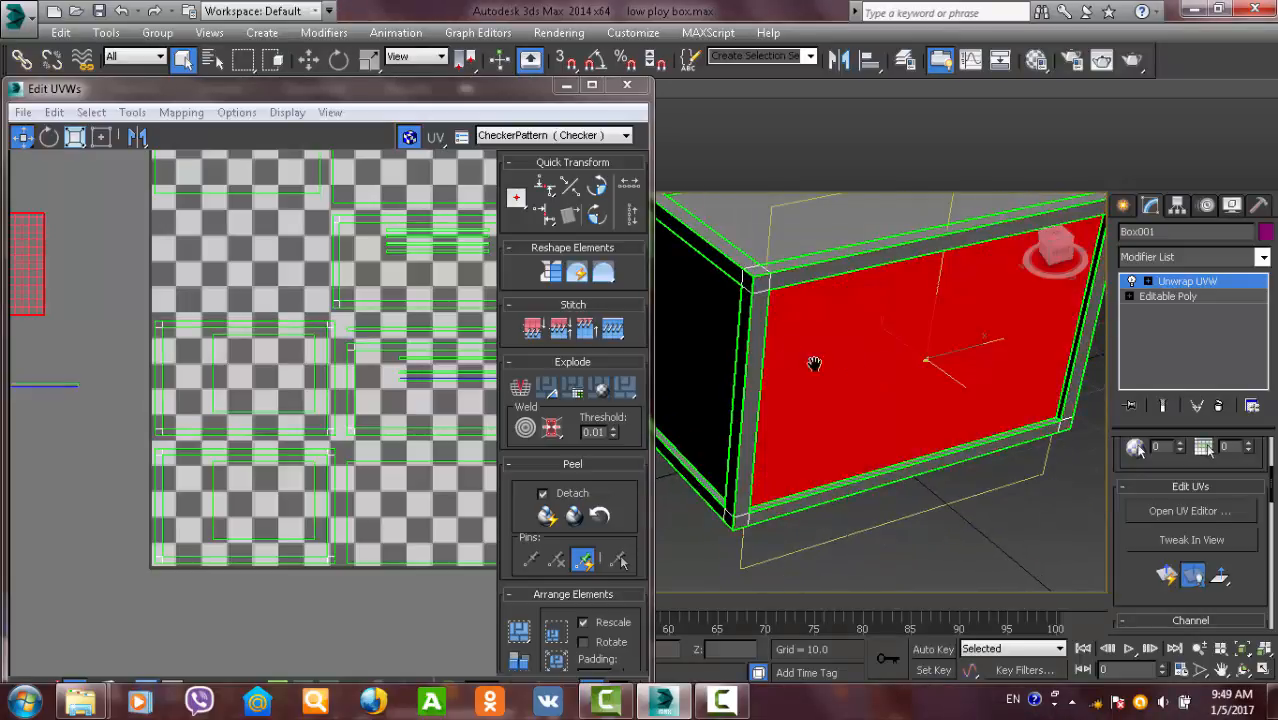
{"action": "scroll", "coordinate": [806, 366], "scroll_direction": "up", "scroll_amount": 3}
{"action": "left_click", "coordinate": [738, 354], "text": "ctrl"}
{"action": "left_click", "coordinate": [860, 246], "text": "ctrl"}
{"action": "middle_click_drag", "start_coordinate": [860, 246], "coordinate": [1047, 427], "text": "alt"}
{"action": "left_click", "coordinate": [873, 426], "text": "ctrl"}
{"action": "left_click", "coordinate": [776, 402], "text": "ctrl"}
{"action": "left_click", "coordinate": [951, 381], "text": "ctrl"}
{"action": "middle_click_drag", "start_coordinate": [951, 381], "coordinate": [810, 412], "text": "alt"}
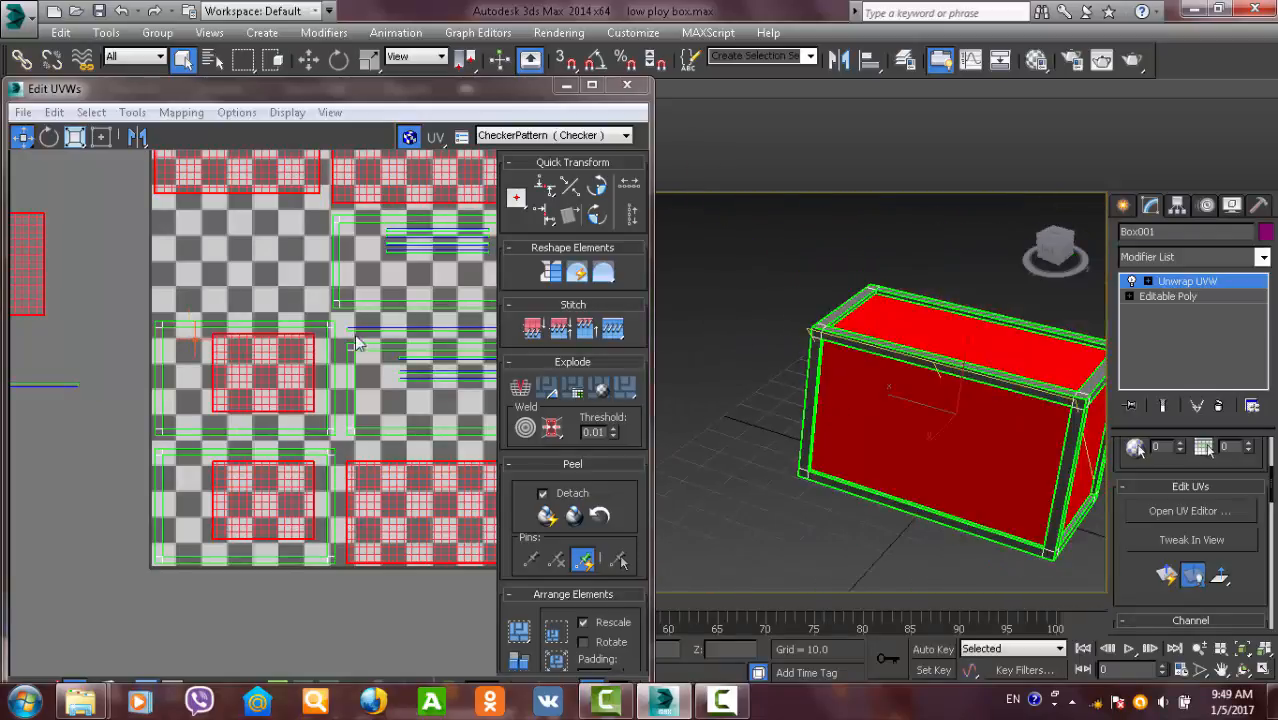
- Move the six selected panel UV clusters out of the layout so most lie above the checker tile
{"action": "scroll", "coordinate": [325, 333], "scroll_direction": "down", "scroll_amount": 4}
{"action": "scroll", "coordinate": [325, 333], "scroll_direction": "down", "scroll_amount": 3}
{"action": "left_click_drag", "start_coordinate": [285, 351], "coordinate": [363, 223]}
{"action": "middle_click_drag", "start_coordinate": [814, 295], "coordinate": [880, 399], "text": "alt"}
{"action": "middle_click_drag", "start_coordinate": [475, 362], "coordinate": [485, 331]}
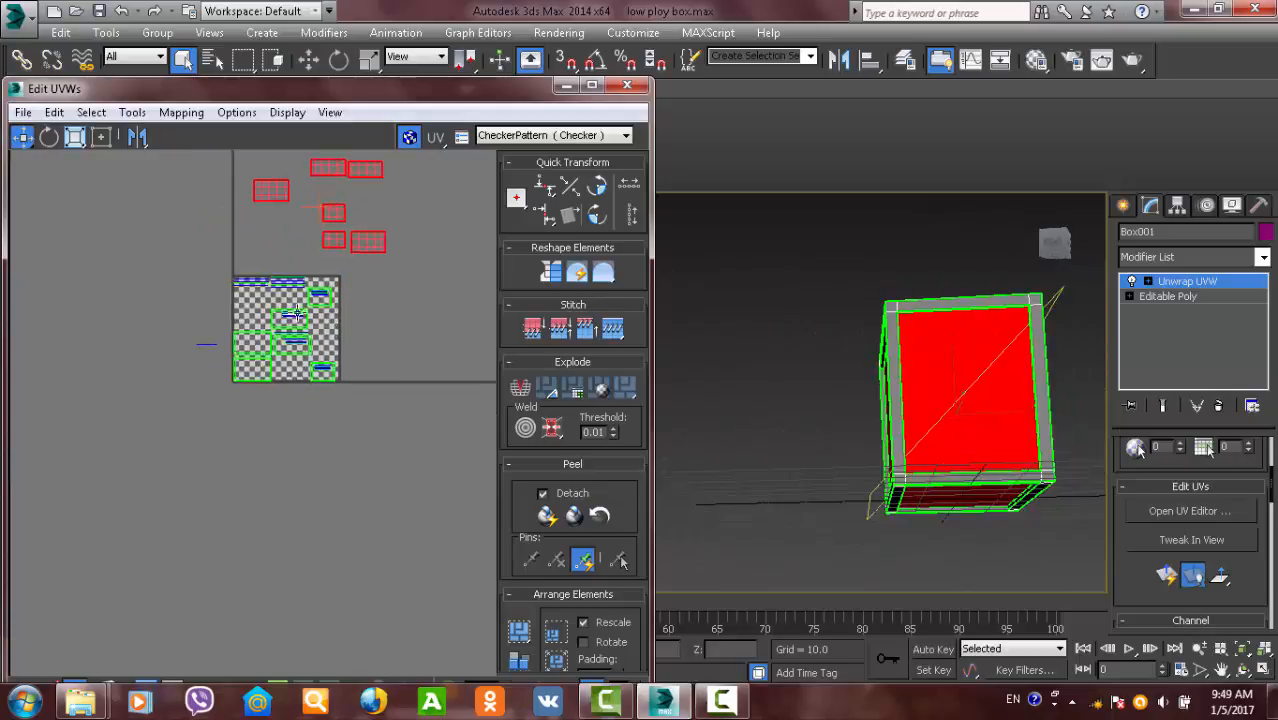
- Select the narrow recess strip polygon beside the crate's near vertical post
{"action": "scroll", "coordinate": [266, 326], "scroll_direction": "up", "scroll_amount": 4}
{"action": "scroll", "coordinate": [300, 262], "scroll_direction": "up", "scroll_amount": 6}
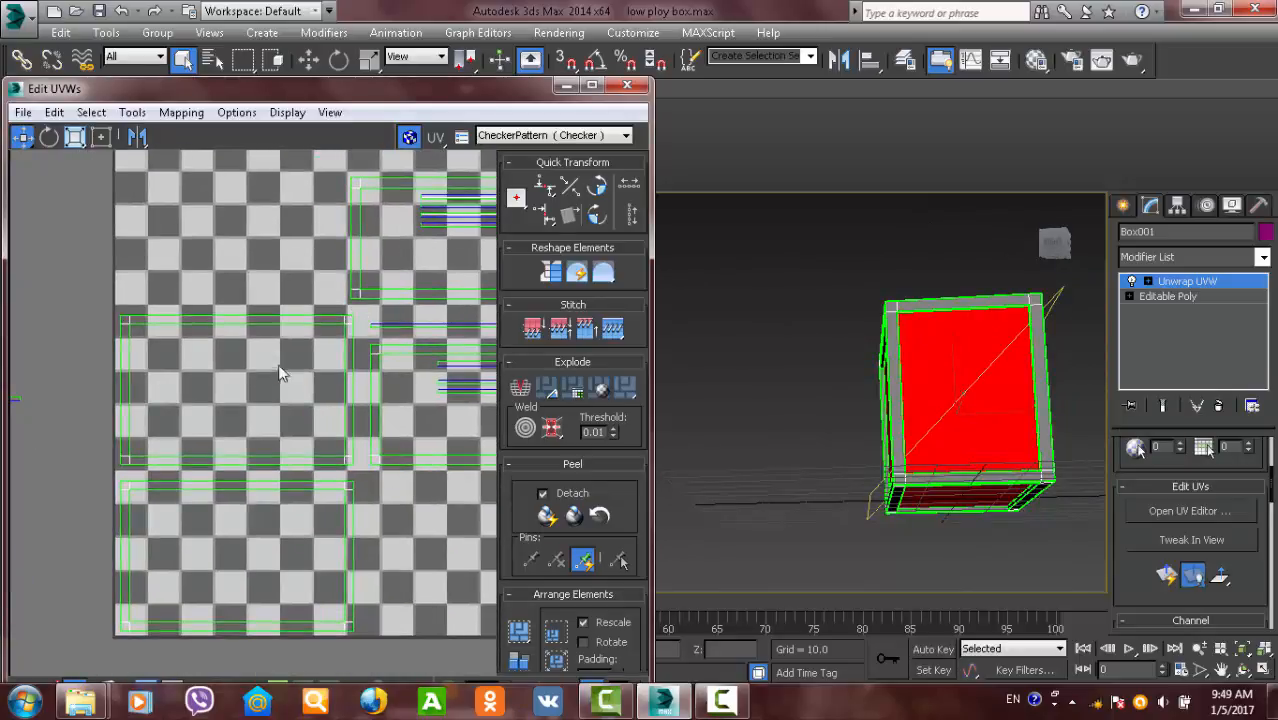
{"action": "middle_click_drag", "start_coordinate": [913, 382], "coordinate": [876, 418], "text": "alt"}
{"action": "left_click", "coordinate": [927, 386]}
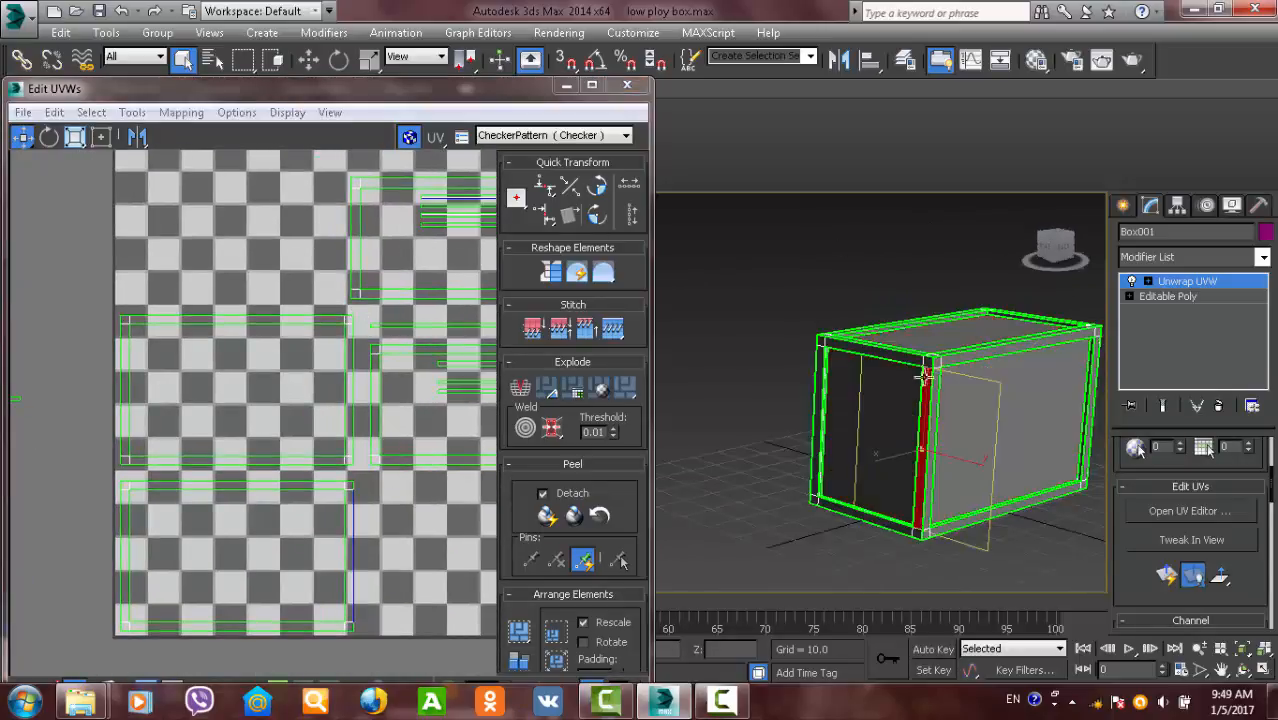
- Reposition the UV editor window higher to reach its selection options and turn on selection by UV element
{"action": "middle_click_drag", "start_coordinate": [372, 295], "coordinate": [369, 236]}
{"action": "left_click_drag", "start_coordinate": [353, 86], "coordinate": [369, 21]}
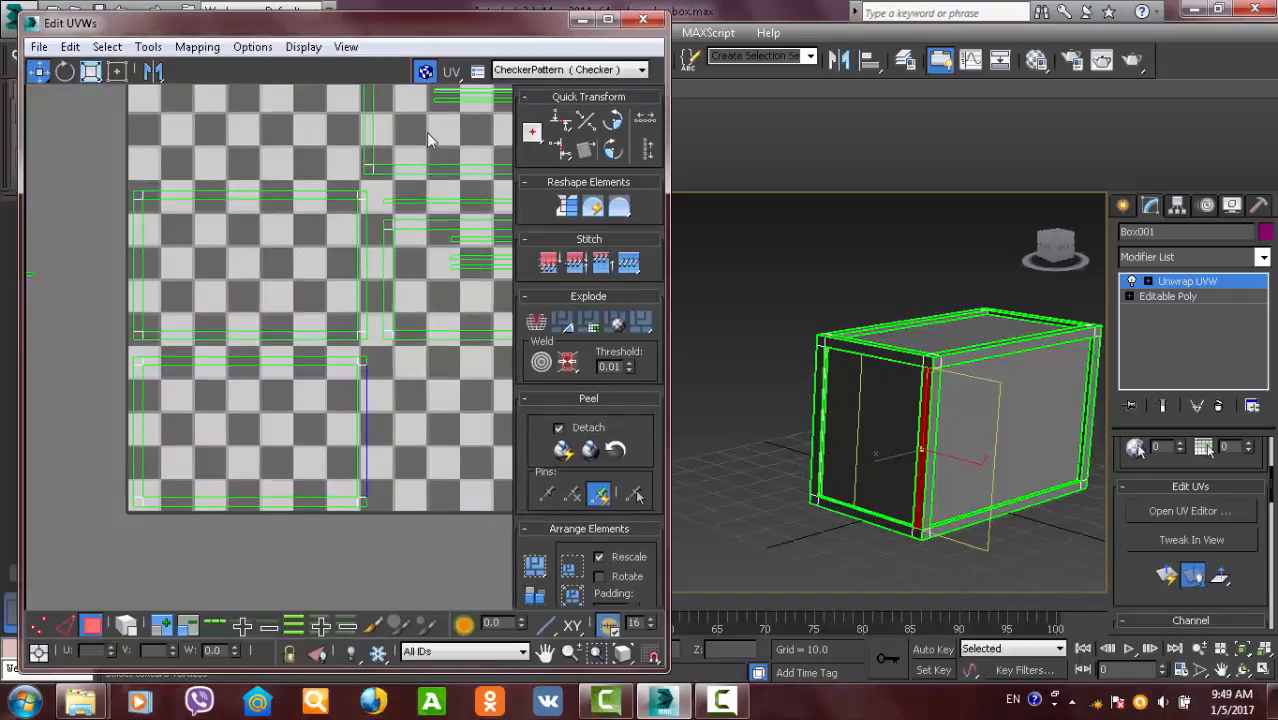
{"action": "left_click", "coordinate": [128, 628]}
{"action": "middle_click_drag", "start_coordinate": [300, 357], "coordinate": [240, 422]}
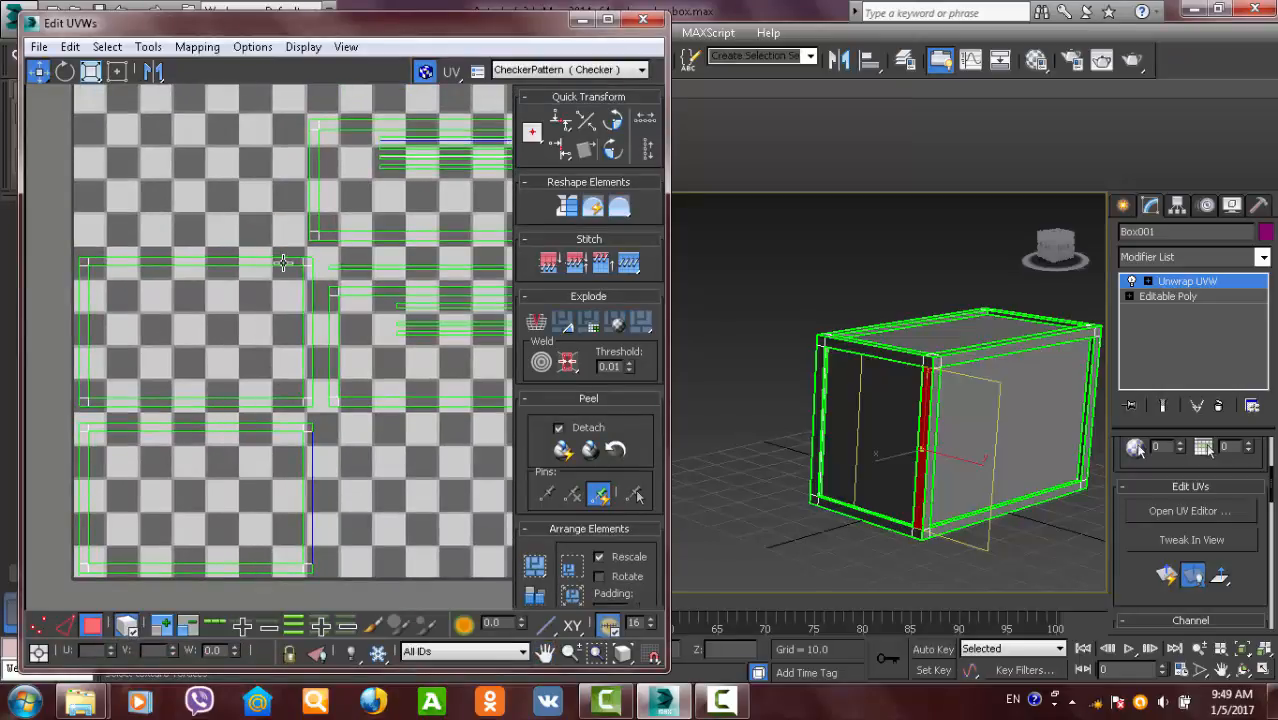
- Select the two large side frame UV clusters in the tile's lower left corner and move them out to the left
{"action": "left_click", "coordinate": [285, 262]}
{"action": "middle_click_drag", "start_coordinate": [977, 380], "coordinate": [1165, 342], "text": "alt"}
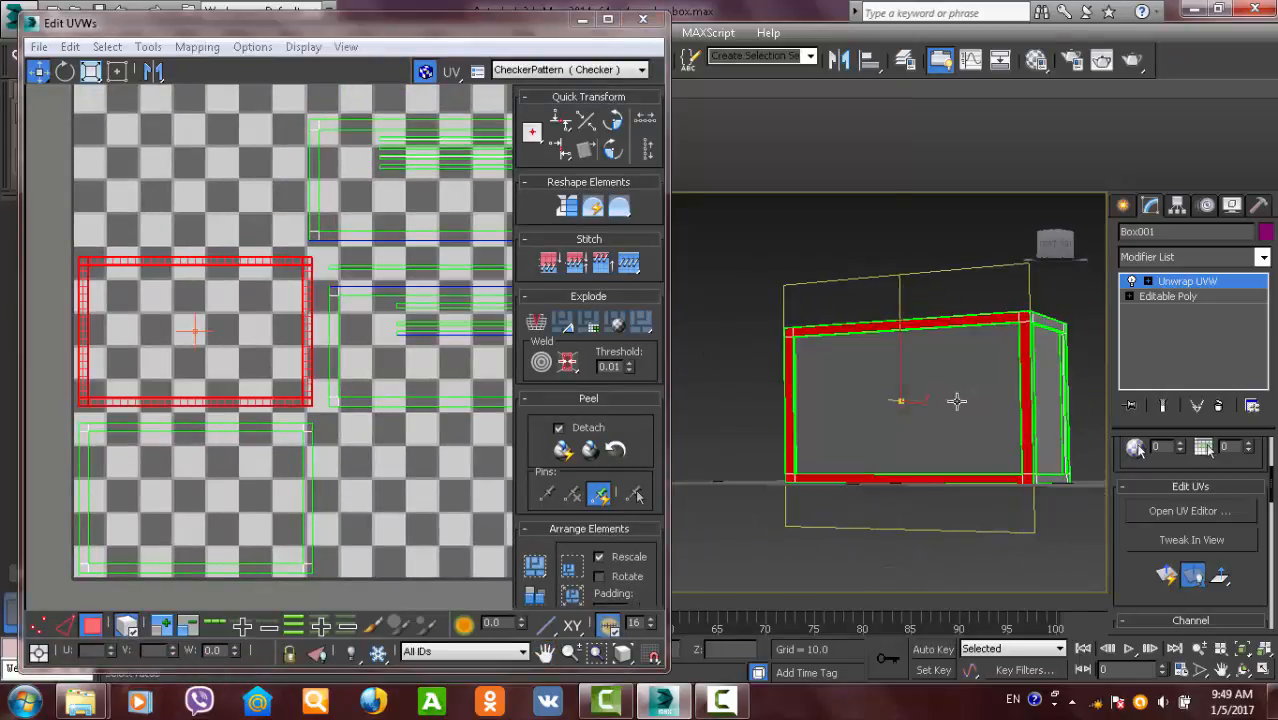
{"action": "middle_click_drag", "start_coordinate": [151, 285], "coordinate": [160, 218]}
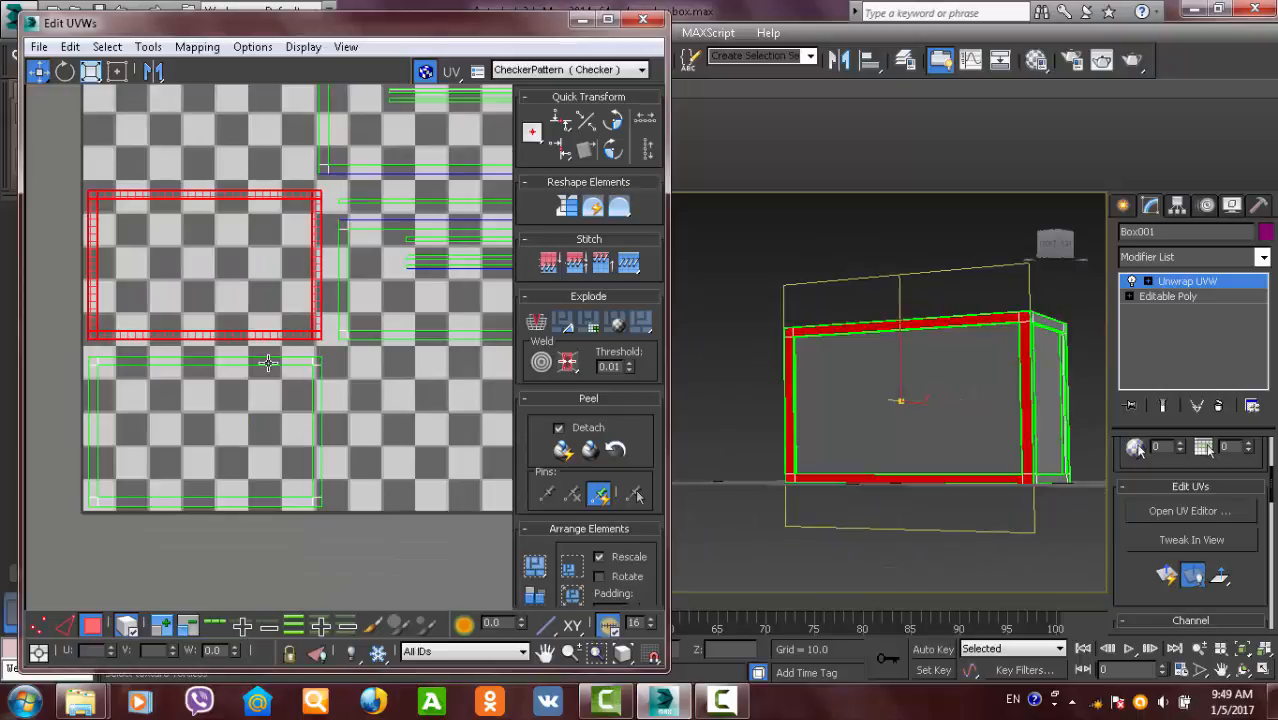
{"action": "left_click", "coordinate": [268, 362]}
{"action": "middle_click_drag", "start_coordinate": [847, 477], "coordinate": [845, 446], "text": "alt"}
{"action": "middle_click_drag", "start_coordinate": [990, 419], "coordinate": [933, 414], "text": "alt"}
{"action": "scroll", "coordinate": [251, 362], "scroll_direction": "down", "scroll_amount": 5}
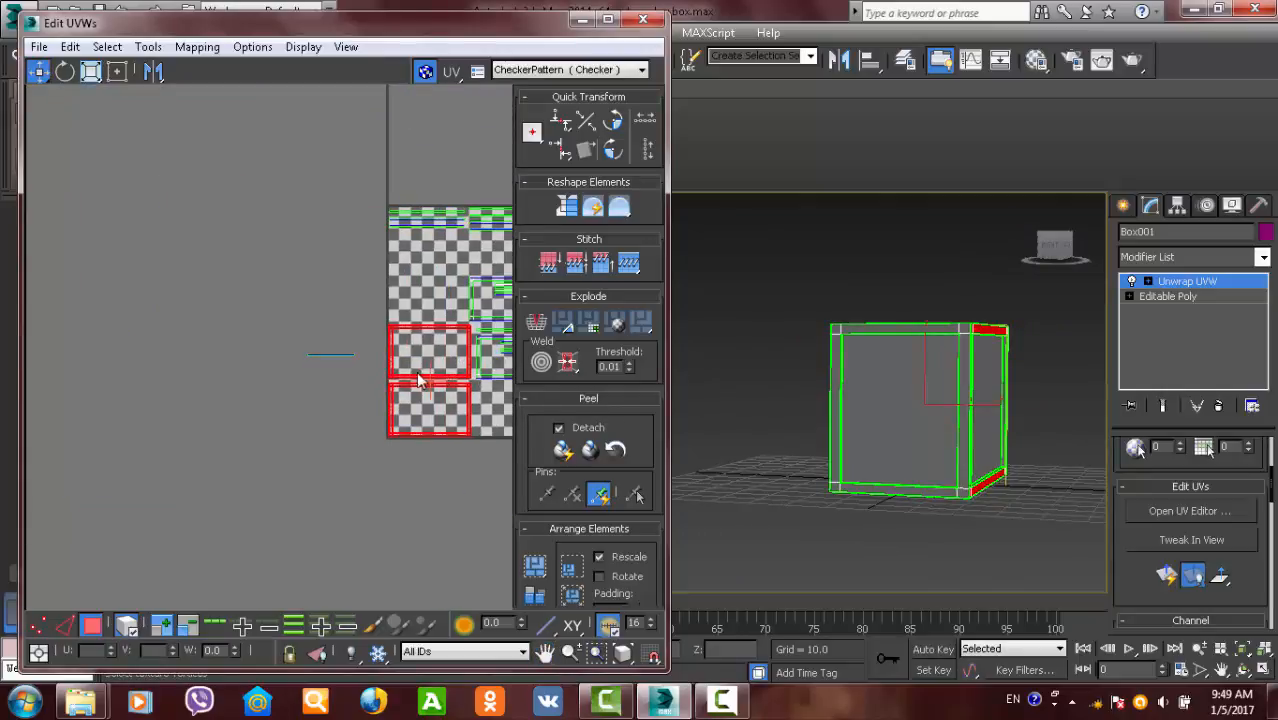
{"action": "scroll", "coordinate": [424, 399], "scroll_direction": "up", "scroll_amount": 5}
{"action": "left_click_drag", "start_coordinate": [370, 359], "coordinate": [51, 225]}
- Select the remaining upper large frame UV cluster and check which crate face it belongs to
{"action": "left_click", "coordinate": [411, 411], "text": "ctrl"}
{"action": "scroll", "coordinate": [170, 395], "scroll_direction": "down", "scroll_amount": 4}
{"action": "scroll", "coordinate": [412, 354], "scroll_direction": "up", "scroll_amount": 5}
{"action": "middle_click_drag", "start_coordinate": [417, 360], "coordinate": [345, 375]}
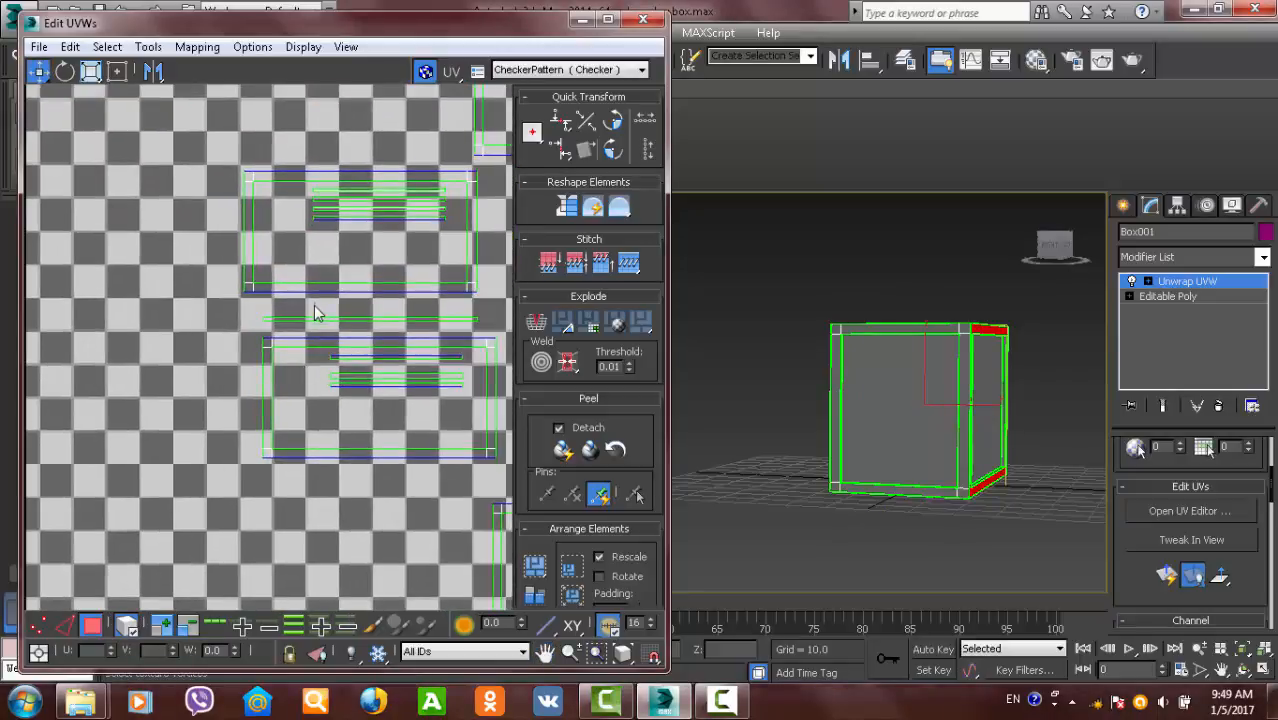
{"action": "left_click", "coordinate": [330, 289]}
{"action": "middle_click_drag", "start_coordinate": [824, 354], "coordinate": [757, 395], "text": "alt"}
{"action": "middle_click_drag", "start_coordinate": [347, 404], "coordinate": [294, 458]}
{"action": "scroll", "coordinate": [294, 458], "scroll_direction": "down", "scroll_amount": 3}
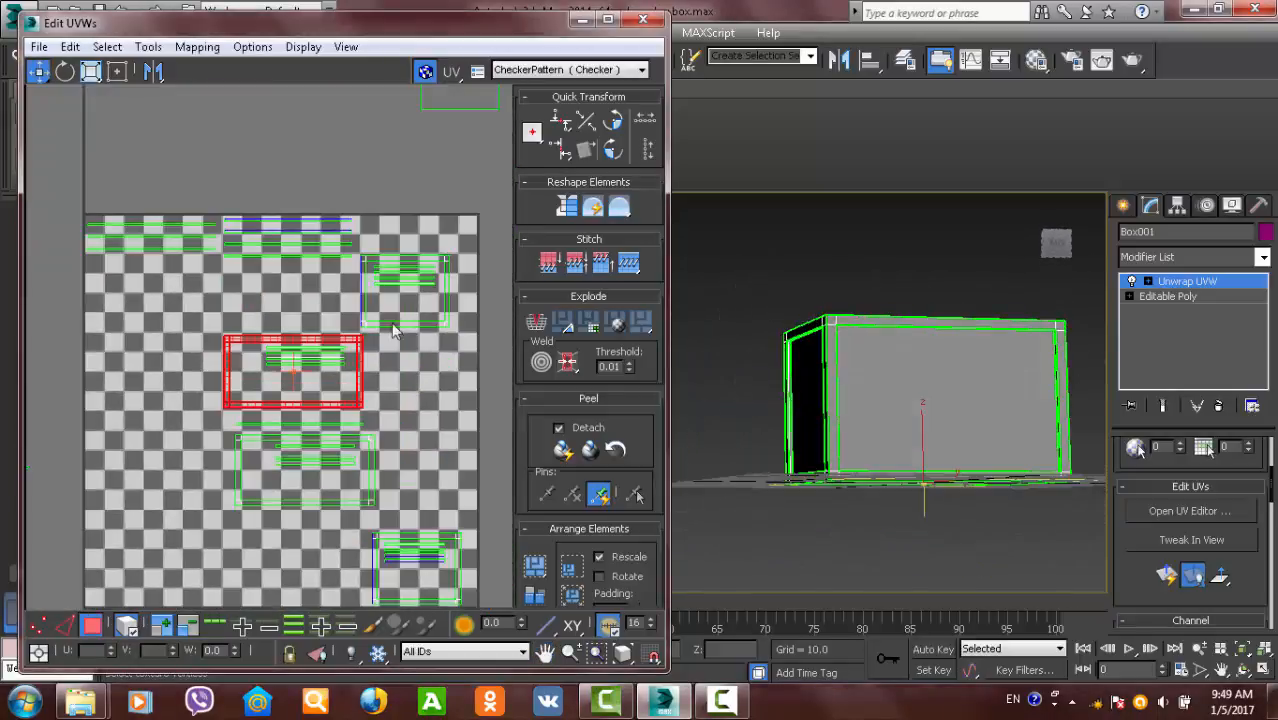
- Identify the small end frame UV cluster near the tile's upper right corner and move it out beside the large frame clusters
{"action": "left_click", "coordinate": [446, 308]}
{"action": "middle_click_drag", "start_coordinate": [920, 412], "coordinate": [1065, 410], "text": "alt"}
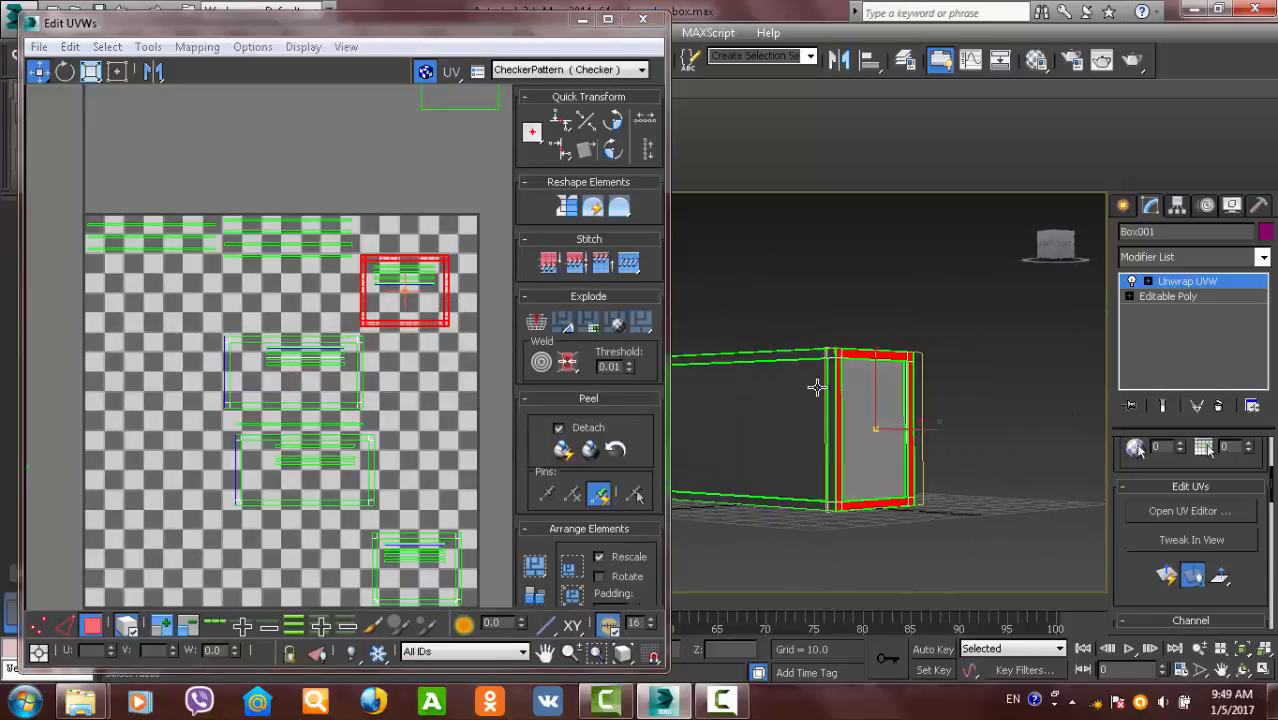
{"action": "scroll", "coordinate": [817, 387], "scroll_direction": "up", "scroll_amount": 2}
{"action": "scroll", "coordinate": [371, 420], "scroll_direction": "down", "scroll_amount": 5}
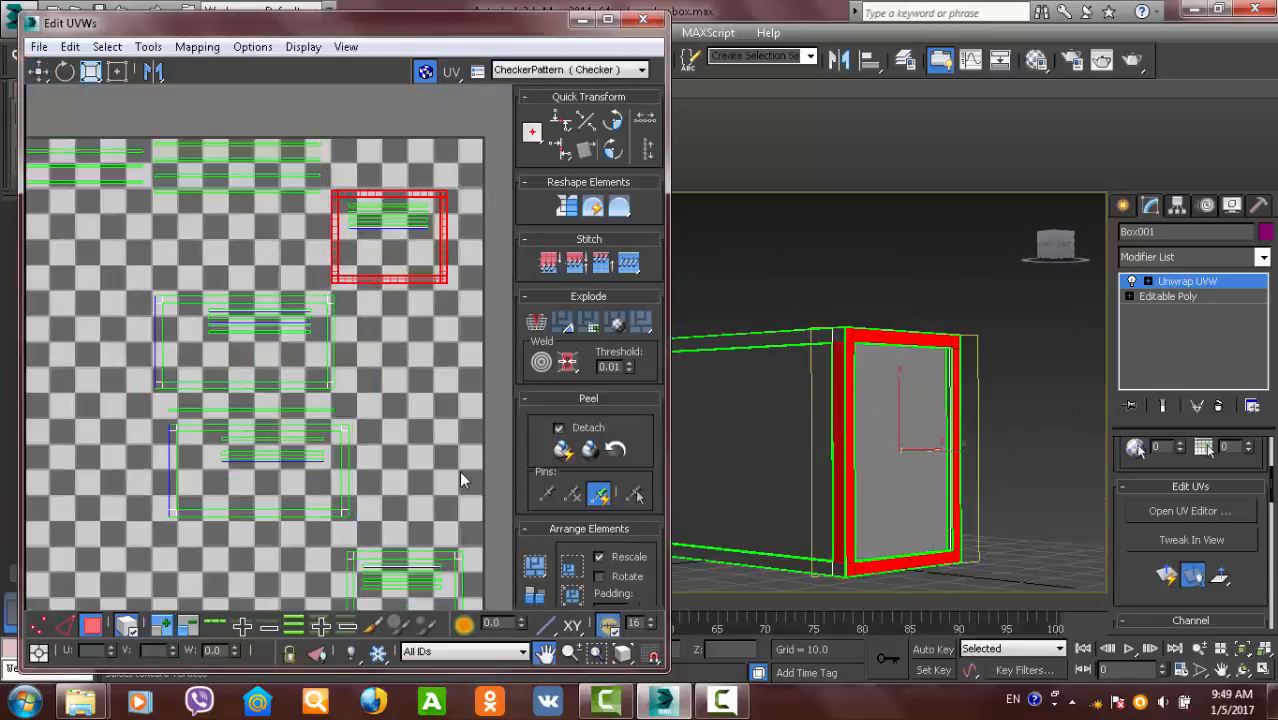
{"action": "middle_click_drag", "start_coordinate": [371, 420], "coordinate": [380, 417]}
{"action": "left_click", "coordinate": [449, 385]}
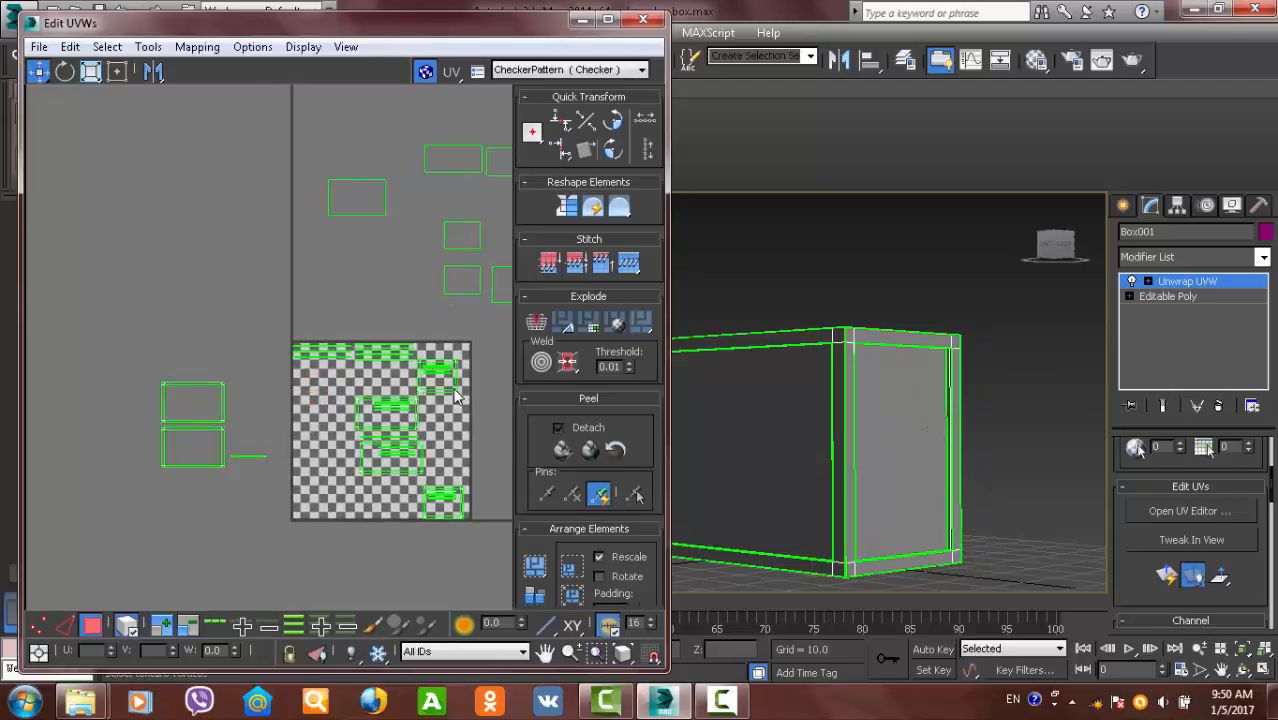
{"action": "left_click", "coordinate": [453, 389]}
{"action": "left_click_drag", "start_coordinate": [453, 389], "coordinate": [151, 415]}
- Adjust the small frame cluster so it sits just left of the upper large frame cluster, then clear the selection
{"action": "scroll", "coordinate": [140, 412], "scroll_direction": "up", "scroll_amount": 5}
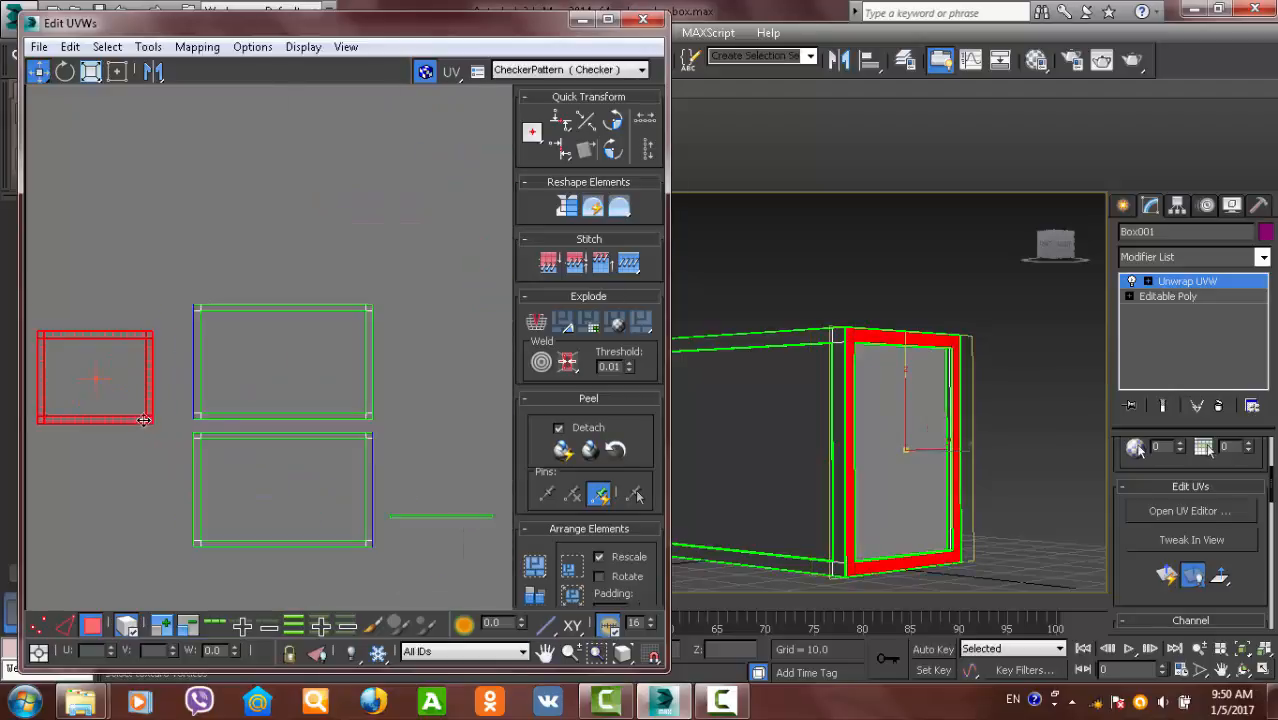
{"action": "left_click_drag", "start_coordinate": [268, 424], "coordinate": [361, 398]}
{"action": "middle_click_drag", "start_coordinate": [361, 398], "coordinate": [349, 408]}
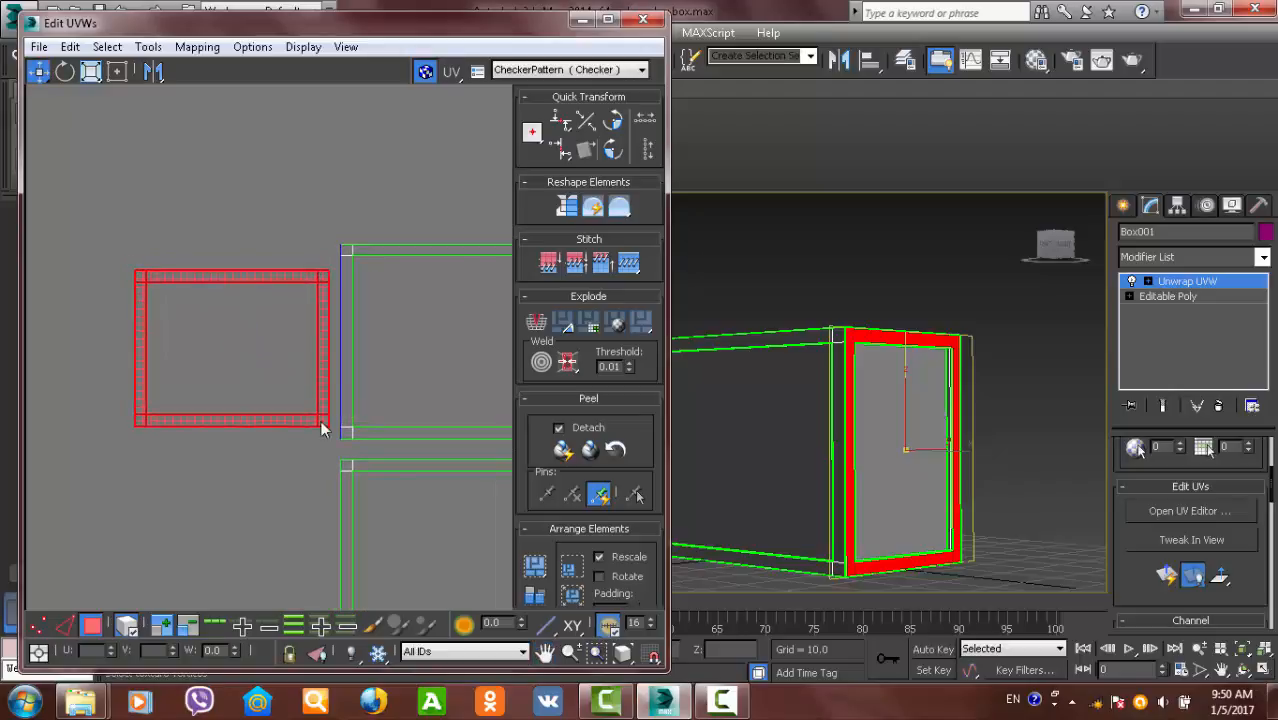
{"action": "left_click_drag", "start_coordinate": [321, 425], "coordinate": [276, 405]}
{"action": "left_click", "coordinate": [325, 449]}
{"action": "middle_click_drag", "start_coordinate": [345, 463], "coordinate": [302, 466]}
{"action": "scroll", "coordinate": [343, 460], "scroll_direction": "down", "scroll_amount": 4}
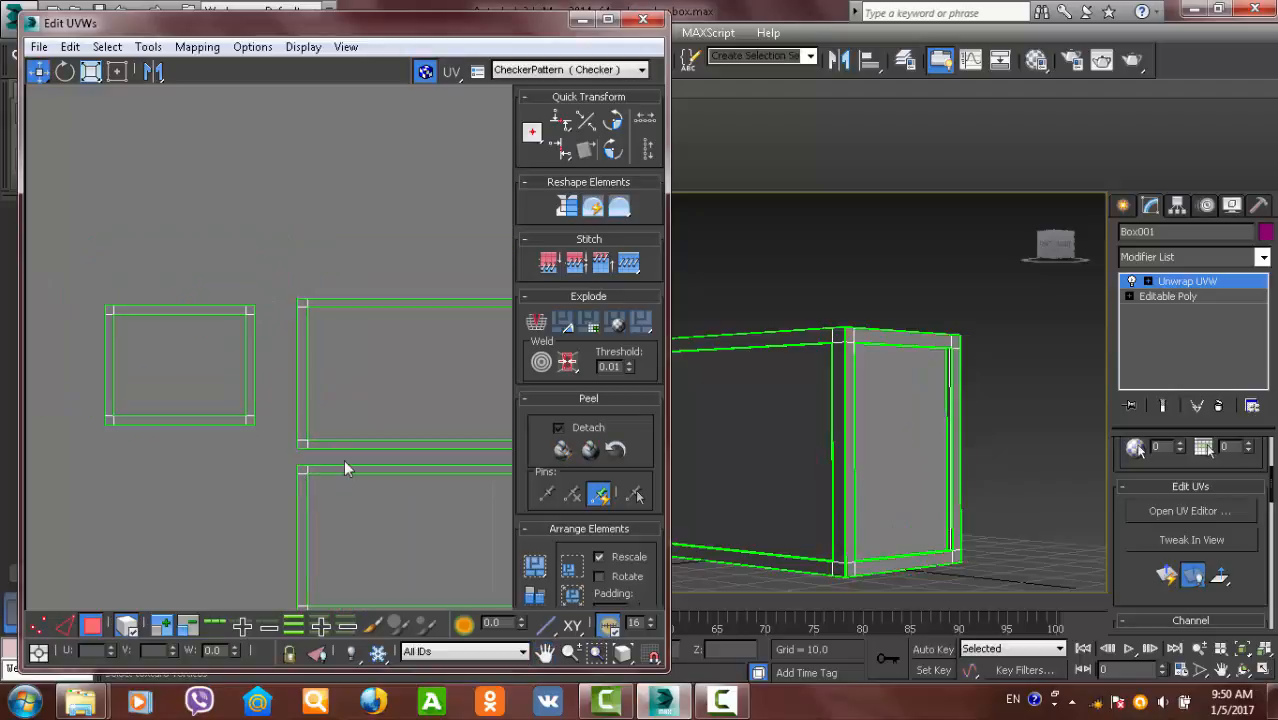
- Turn off the checker pattern background in the UV editor
{"action": "middle_click_drag", "start_coordinate": [420, 450], "coordinate": [397, 376]}
{"action": "scroll", "coordinate": [360, 449], "scroll_direction": "down", "scroll_amount": 2}
{"action": "scroll", "coordinate": [391, 499], "scroll_direction": "up", "scroll_amount": 5}
{"action": "middle_click_drag", "start_coordinate": [391, 422], "coordinate": [370, 424]}
{"action": "left_click", "coordinate": [431, 78]}
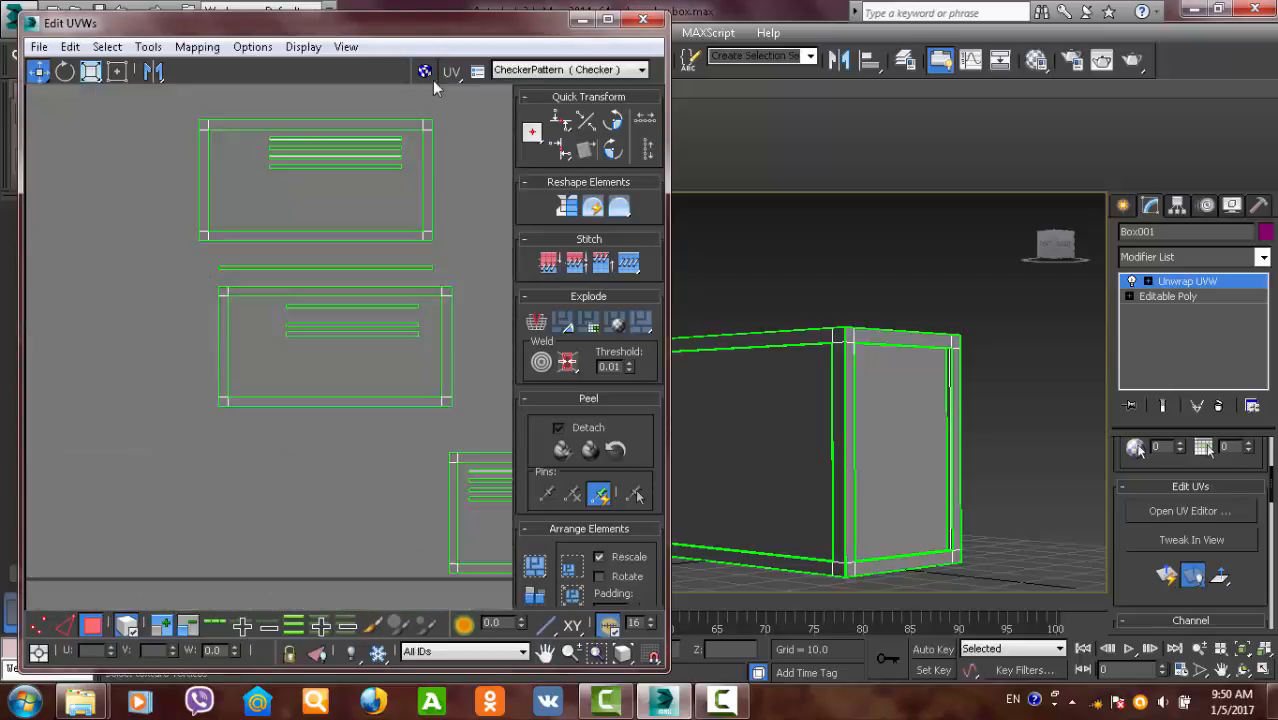
{"action": "middle_click_drag", "start_coordinate": [331, 264], "coordinate": [243, 211]}
{"action": "scroll", "coordinate": [388, 396], "scroll_direction": "up", "scroll_amount": 1}
{"action": "scroll", "coordinate": [322, 447], "scroll_direction": "down", "scroll_amount": 1}
{"action": "middle_click_drag", "start_coordinate": [281, 431], "coordinate": [177, 348]}
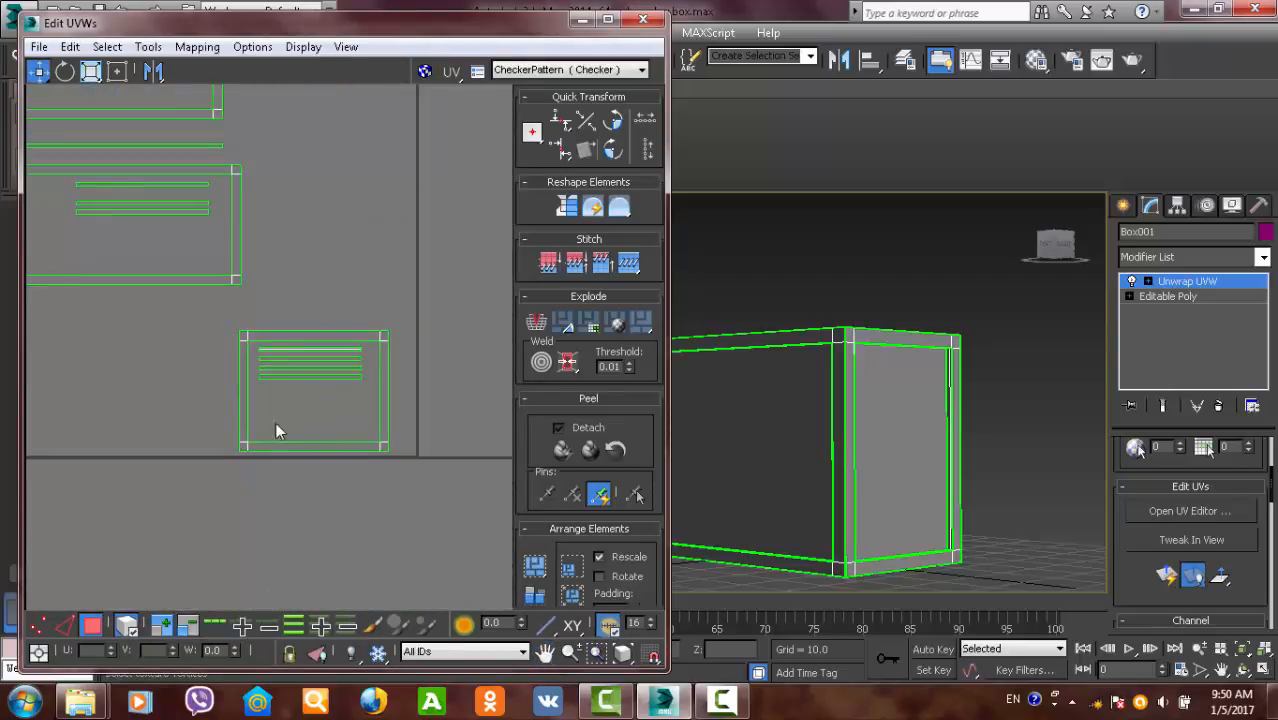
- Move the other small frame UV cluster from the tile's lower right corner to below the first small one, beside the lower large frame
{"action": "left_click", "coordinate": [276, 422]}
{"action": "scroll", "coordinate": [135, 444], "scroll_direction": "down", "scroll_amount": 5}
{"action": "middle_click_drag", "start_coordinate": [135, 444], "coordinate": [445, 436]}
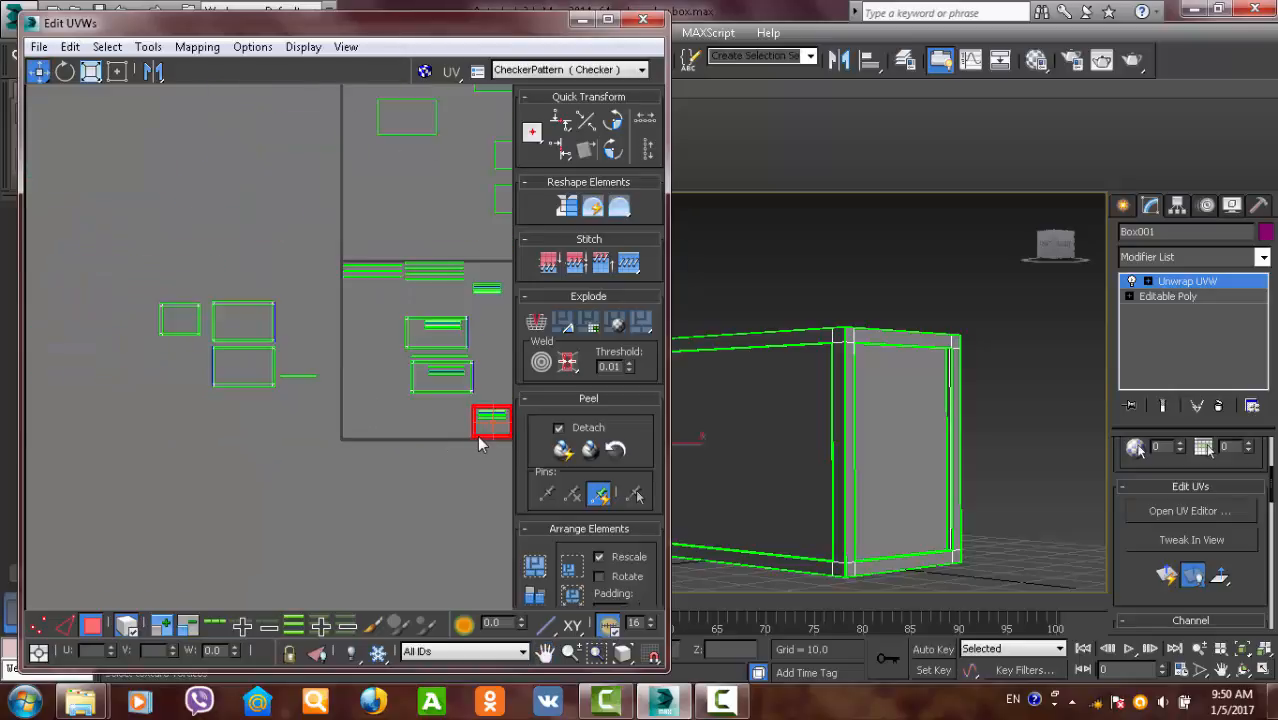
{"action": "left_click_drag", "start_coordinate": [480, 445], "coordinate": [172, 386]}
{"action": "mouse_move", "coordinate": [436, 389]}
{"action": "middle_mouse_down"}
{"action": "mouse_move", "coordinate": [316, 366]}
{"action": "mouse_move", "coordinate": [290, 397]}
{"action": "mouse_move", "coordinate": [345, 439]}
{"action": "mouse_move", "coordinate": [426, 410]}
{"action": "middle_mouse_up"}
{"action": "scroll", "coordinate": [156, 391], "scroll_direction": "up", "scroll_amount": 5}
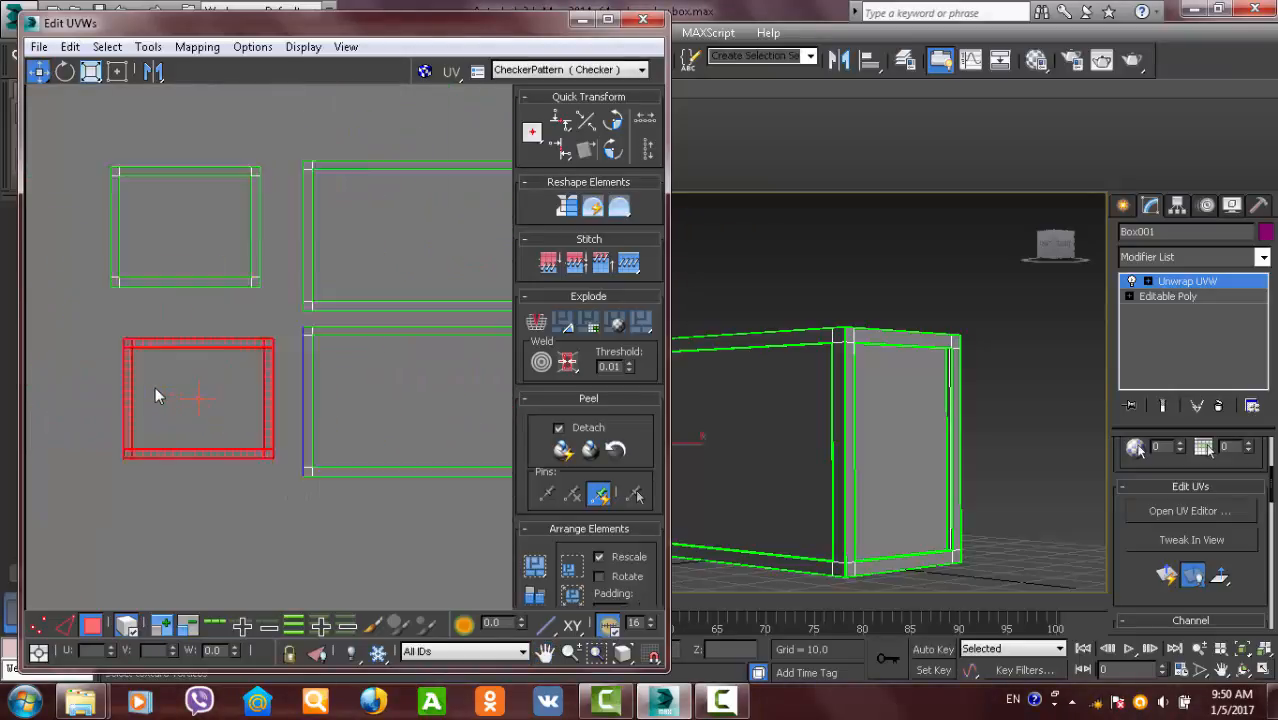
- Compare the small frame UV clusters with the crate's end face in the 3D view to judge their orientation
{"action": "scroll", "coordinate": [155, 386], "scroll_direction": "up", "scroll_amount": 1}
{"action": "middle_click_drag", "start_coordinate": [291, 394], "coordinate": [382, 406]}
{"action": "middle_click_drag", "start_coordinate": [776, 379], "coordinate": [760, 357], "text": "alt"}
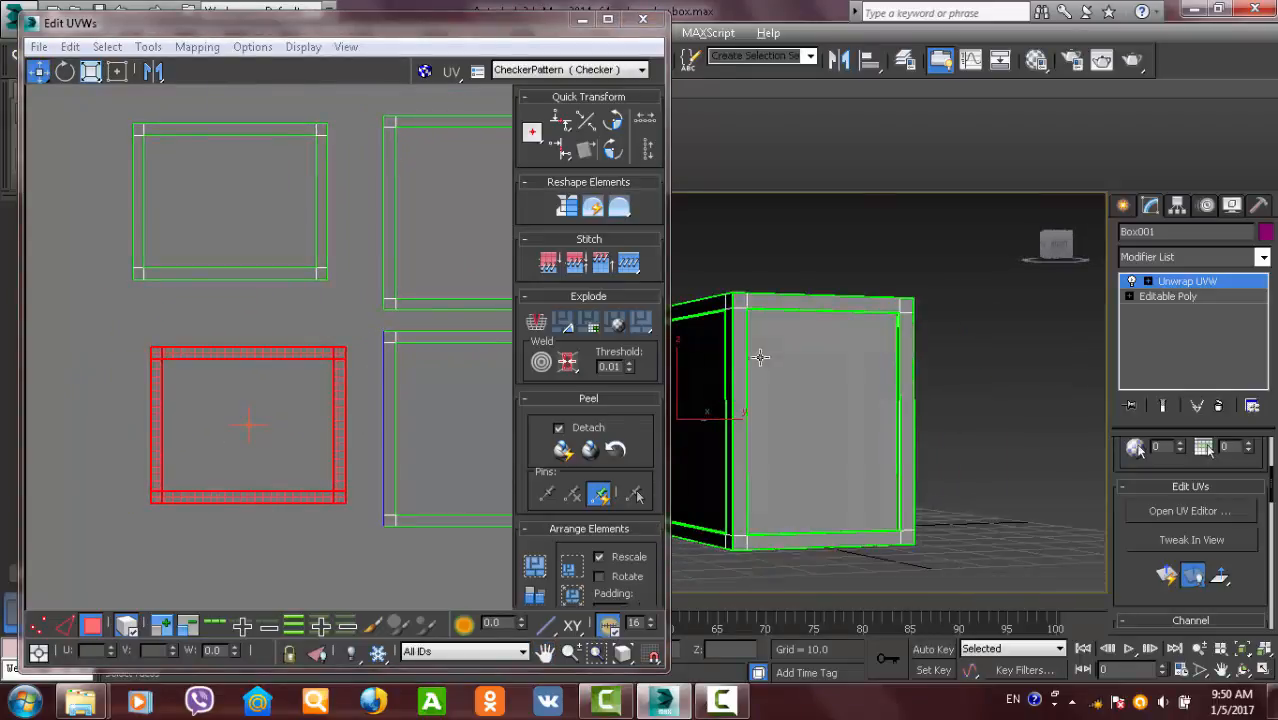
{"action": "middle_click_drag", "start_coordinate": [287, 420], "coordinate": [259, 447]}
{"action": "mouse_move", "coordinate": [912, 380]}
{"action": "middle_mouse_down", "text": "alt"}
{"action": "mouse_move", "coordinate": [861, 385]}
{"action": "mouse_move", "coordinate": [925, 383]}
{"action": "middle_mouse_up", "text": "alt"}
{"action": "middle_click_drag", "start_coordinate": [417, 408], "coordinate": [409, 408]}
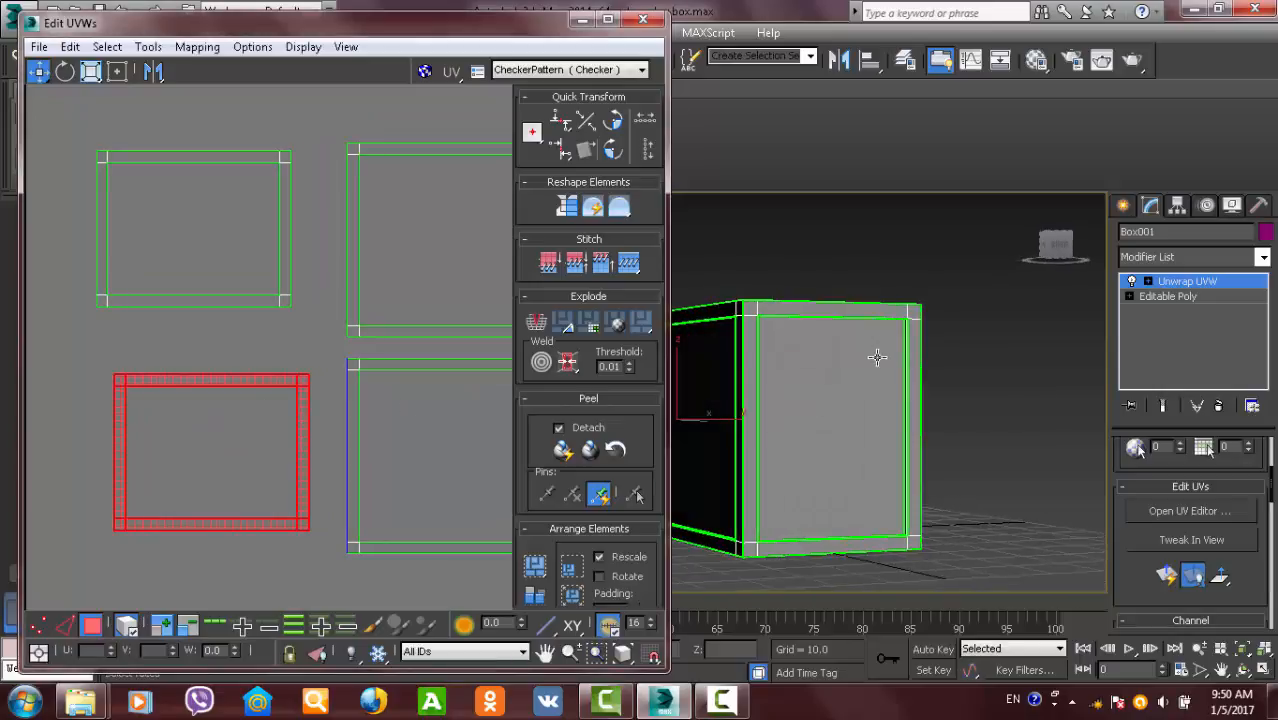
{"action": "middle_click_drag", "start_coordinate": [843, 367], "coordinate": [857, 363]}
{"action": "middle_click_drag", "start_coordinate": [277, 321], "coordinate": [273, 322]}
- Try to rotate the lower small frame UV cluster, then clear its selection
{"action": "left_click", "coordinate": [65, 71]}
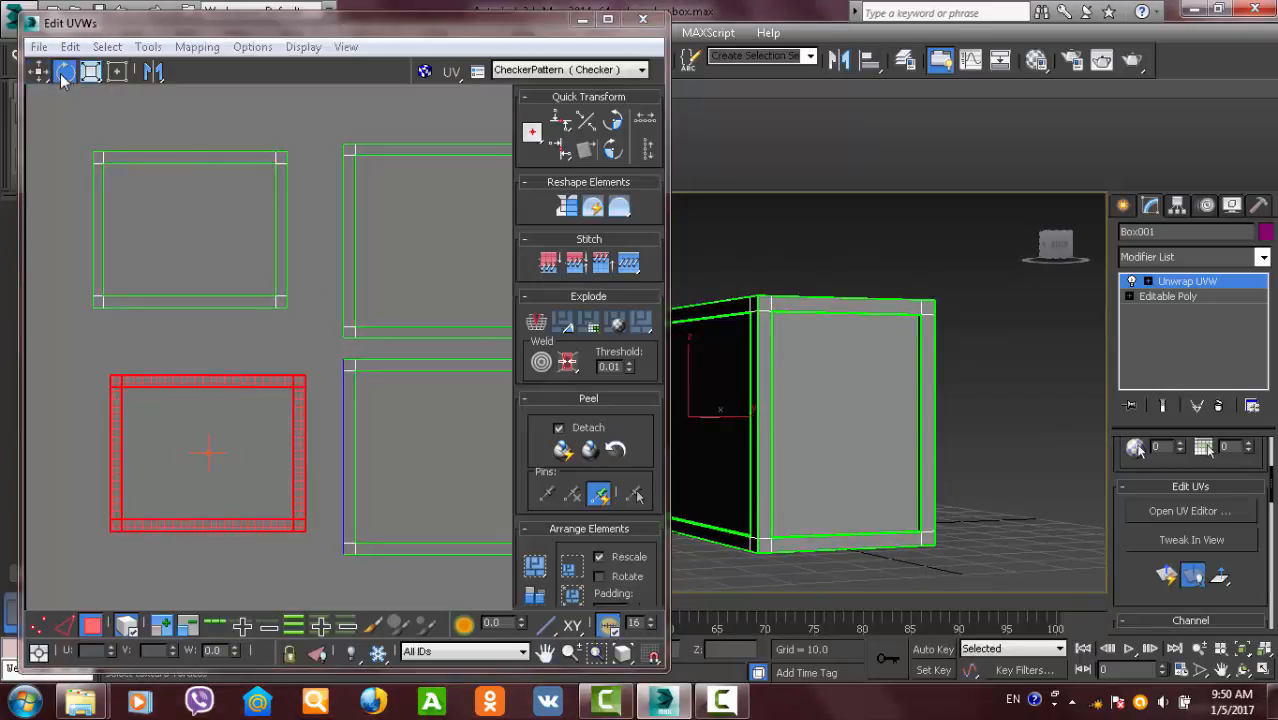
{"action": "left_click_drag", "start_coordinate": [280, 419], "coordinate": [349, 362]}
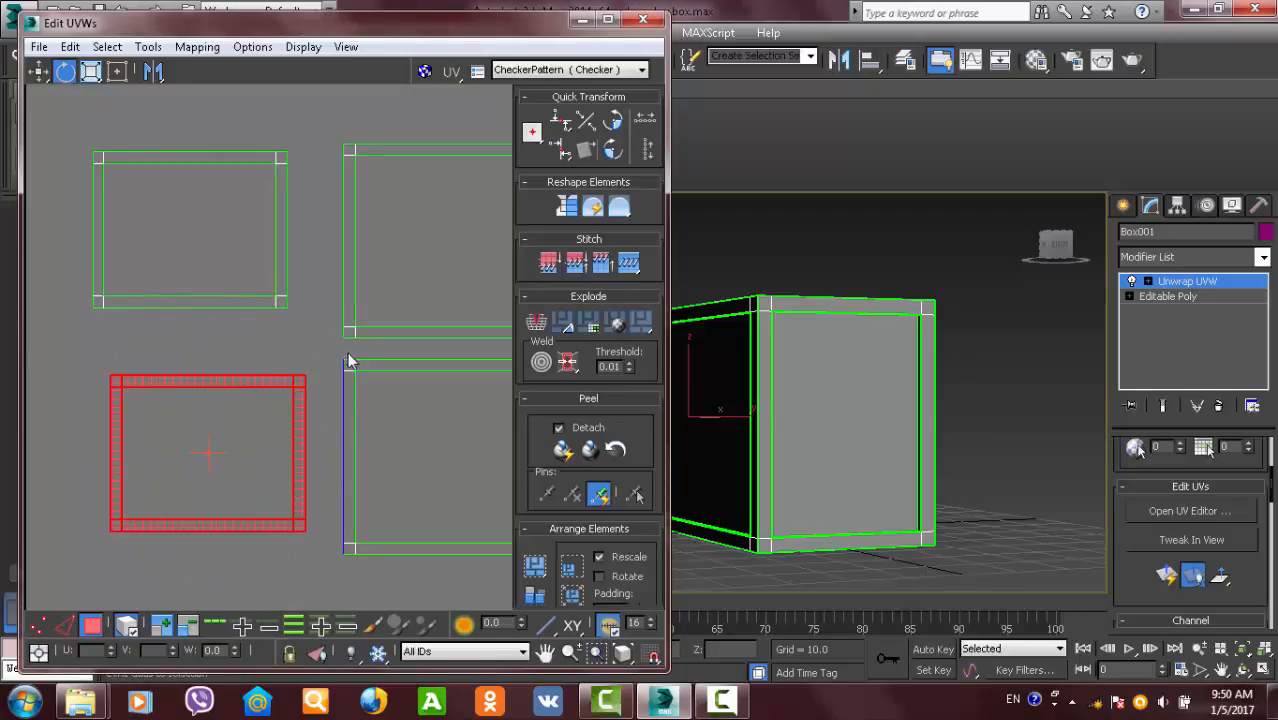
{"action": "left_click", "coordinate": [313, 411]}
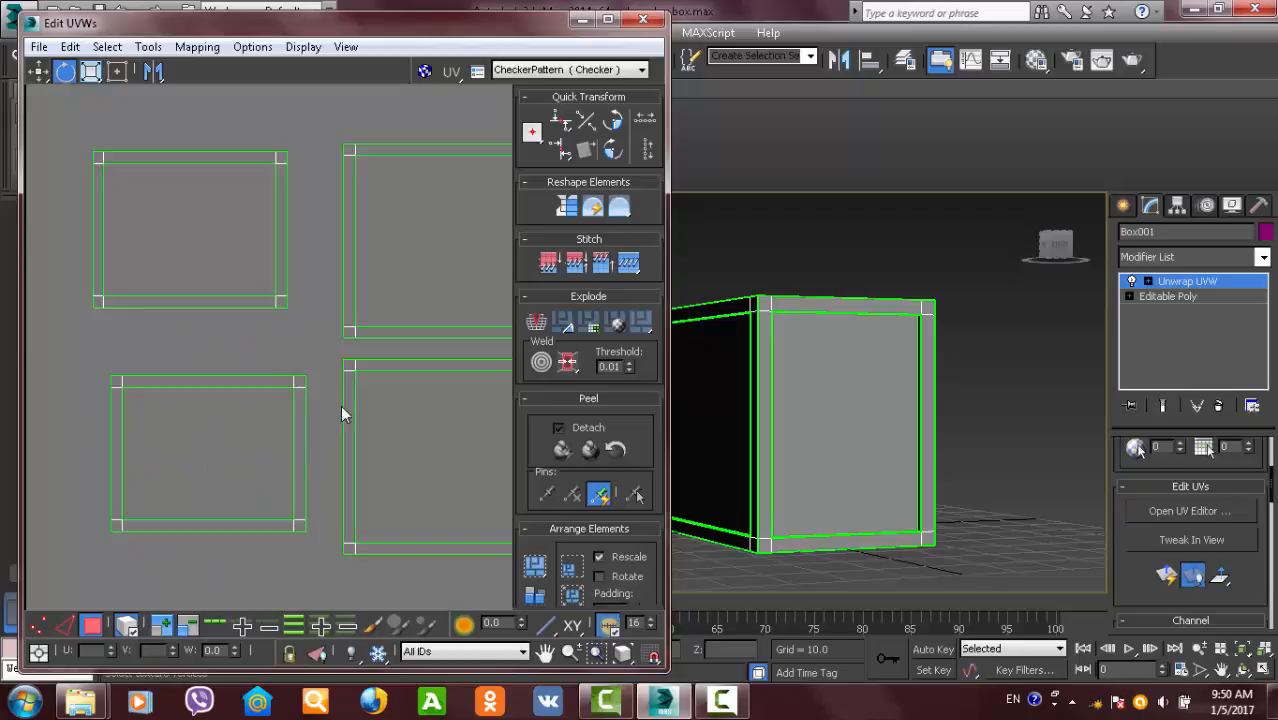
- With element selection off, select the left outer edges of the lower large frame UV cluster in edge mode
{"action": "left_click", "coordinate": [63, 625]}
{"action": "scroll", "coordinate": [271, 428], "scroll_direction": "up", "scroll_amount": 6}
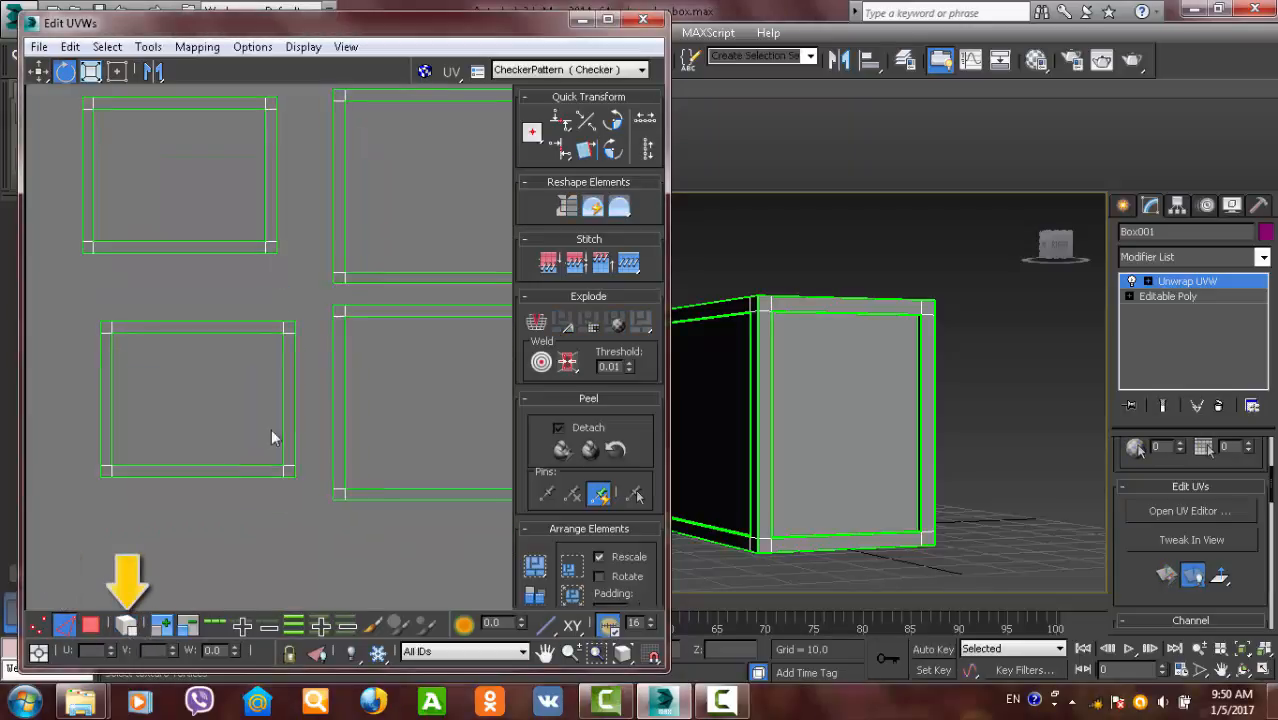
{"action": "left_click", "coordinate": [363, 249]}
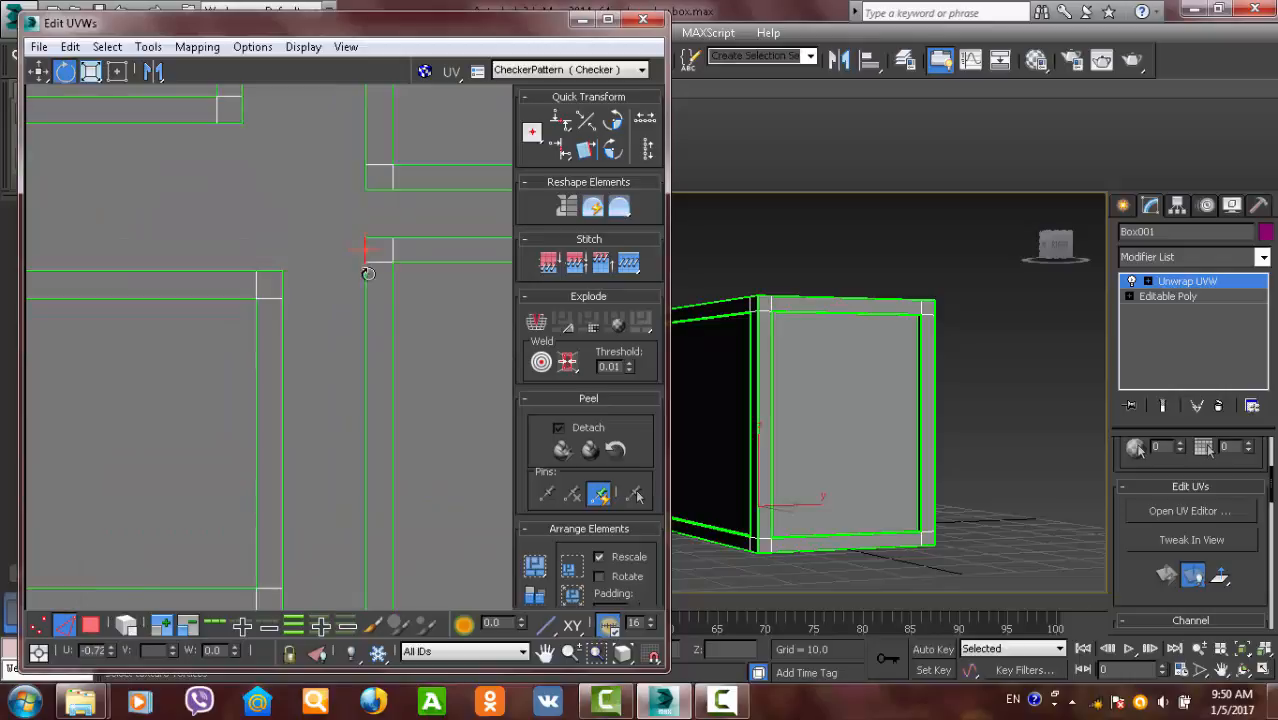
{"action": "left_click", "coordinate": [364, 323], "text": "ctrl"}
{"action": "middle_click_drag", "start_coordinate": [365, 325], "coordinate": [364, 237]}
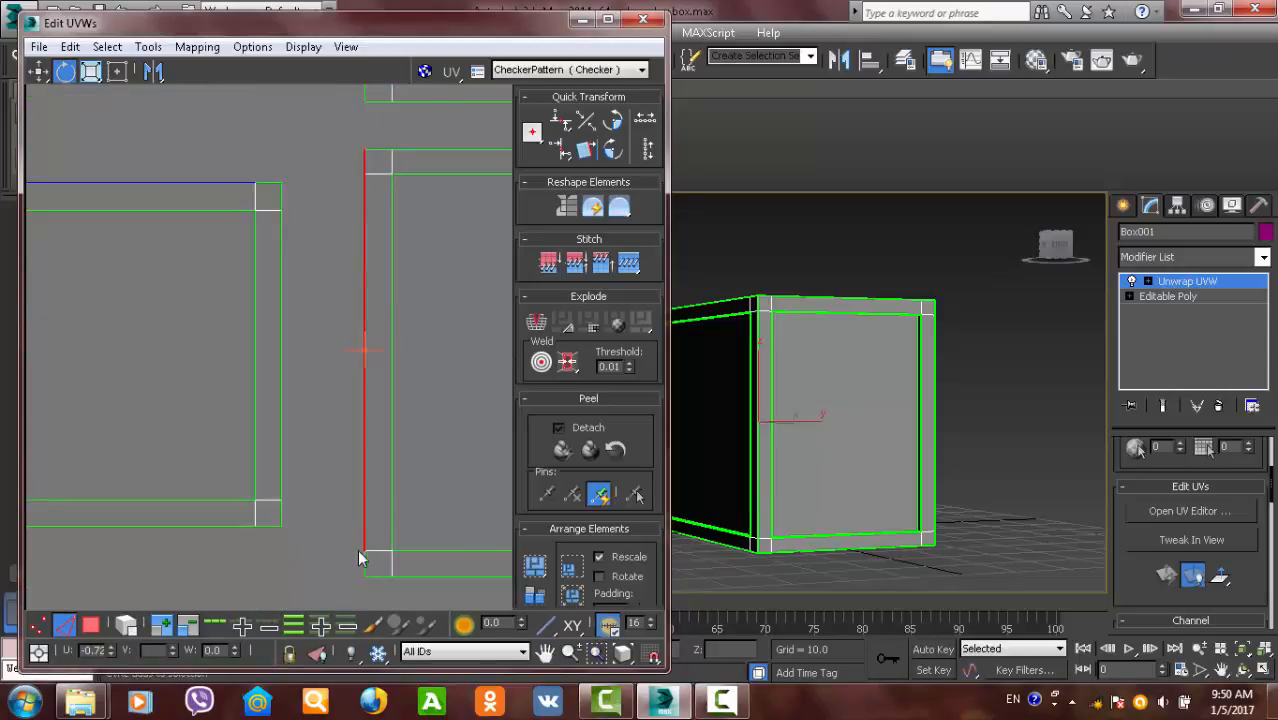
{"action": "scroll", "coordinate": [376, 435], "scroll_direction": "down", "scroll_amount": 2}
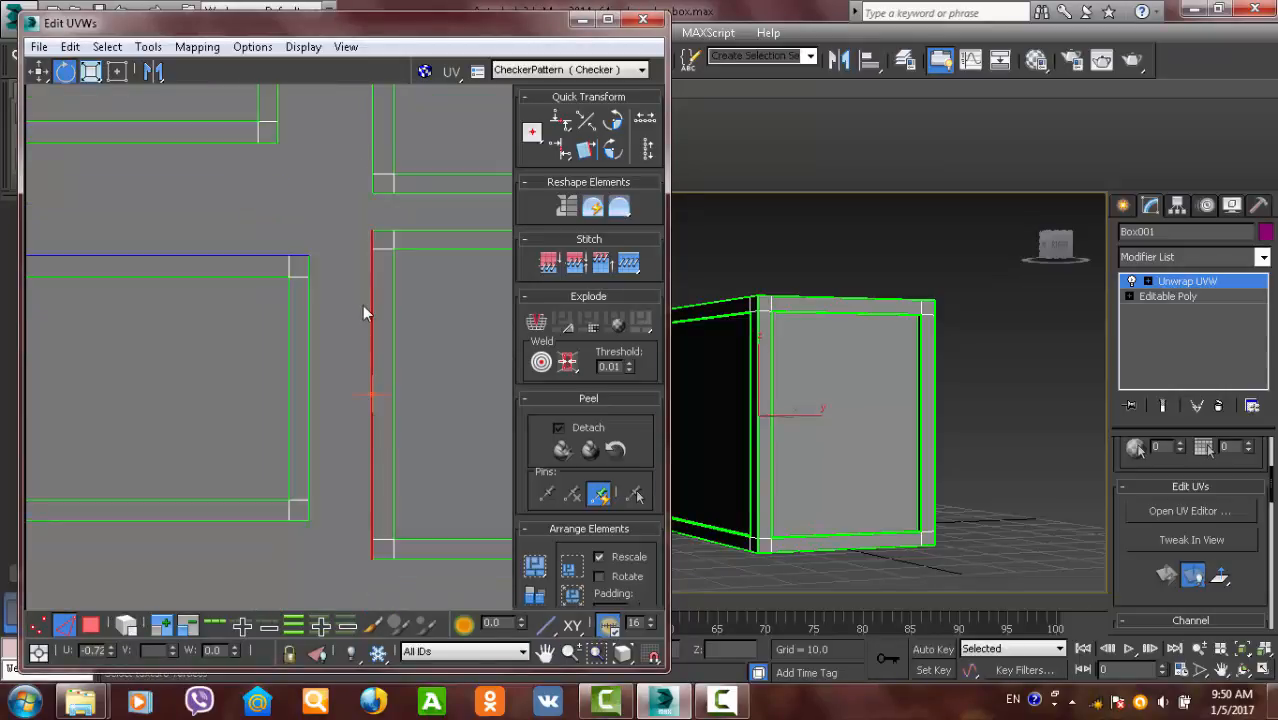
{"action": "scroll", "coordinate": [509, 318], "scroll_direction": "down", "scroll_amount": 3}
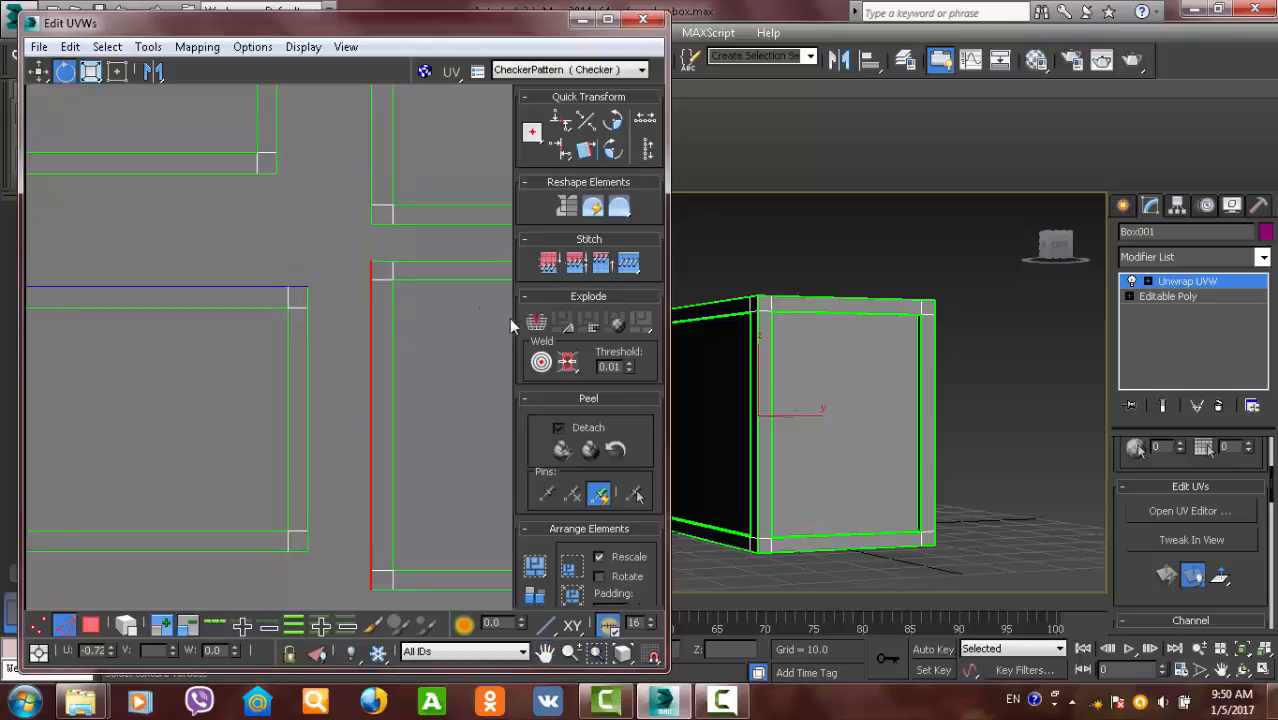
- Stitch the lower small frame cluster to the large one along the selected edges and check the whole UV layout
{"action": "left_click", "coordinate": [628, 263]}
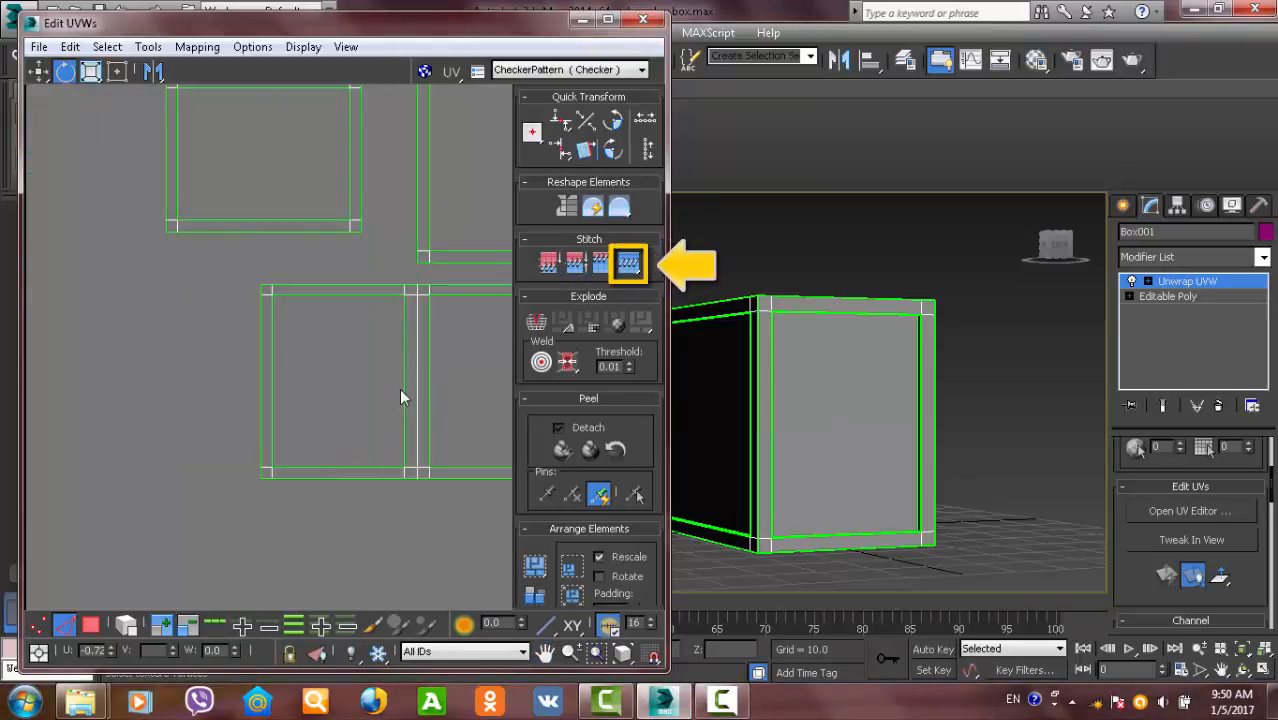
{"action": "scroll", "coordinate": [399, 388], "scroll_direction": "up", "scroll_amount": 5}
{"action": "scroll", "coordinate": [440, 374], "scroll_direction": "down", "scroll_amount": 6}
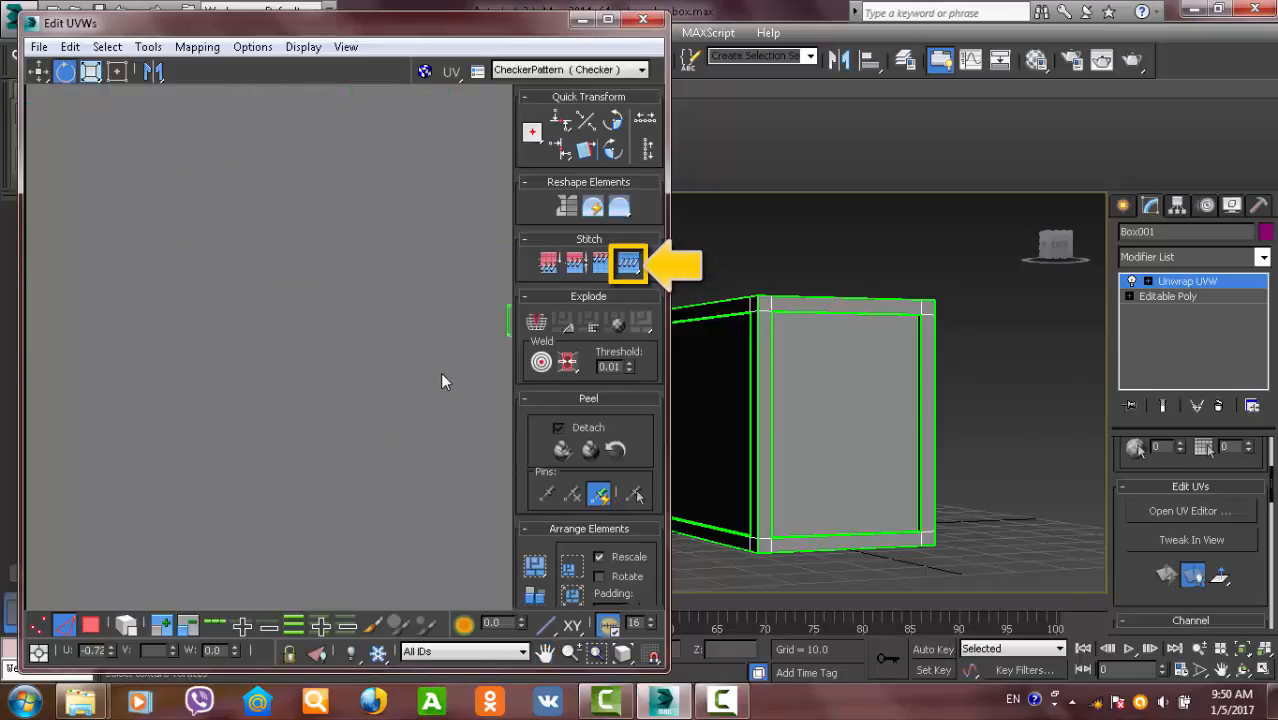
{"action": "scroll", "coordinate": [436, 381], "scroll_direction": "up", "scroll_amount": 5}
{"action": "middle_click_drag", "start_coordinate": [436, 382], "coordinate": [260, 422]}
{"action": "key", "text": "z"}
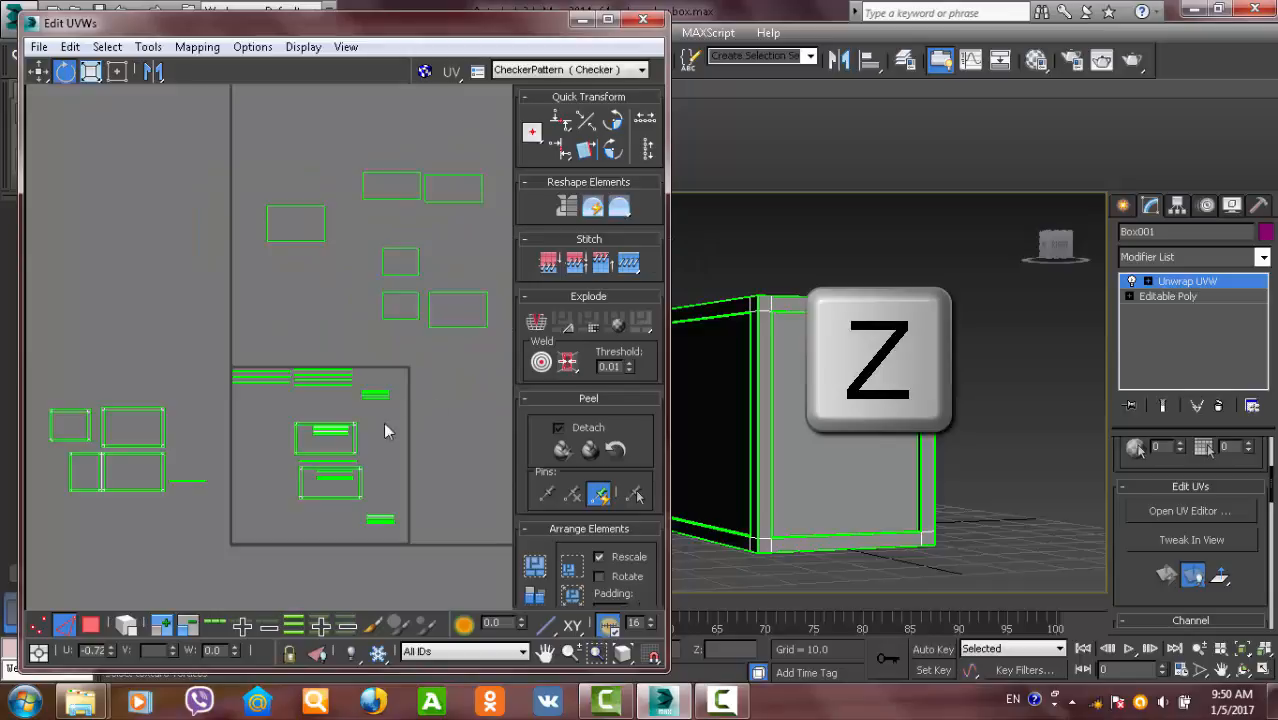
- Select the left outer edges of the upper large frame cluster and stitch the upper small frame cluster to them
{"action": "middle_click_drag", "start_coordinate": [412, 354], "coordinate": [479, 275]}
{"action": "scroll", "coordinate": [167, 399], "scroll_direction": "up", "scroll_amount": 2}
{"action": "middle_click_drag", "start_coordinate": [278, 298], "coordinate": [473, 358]}
{"action": "scroll", "coordinate": [248, 374], "scroll_direction": "up", "scroll_amount": 3}
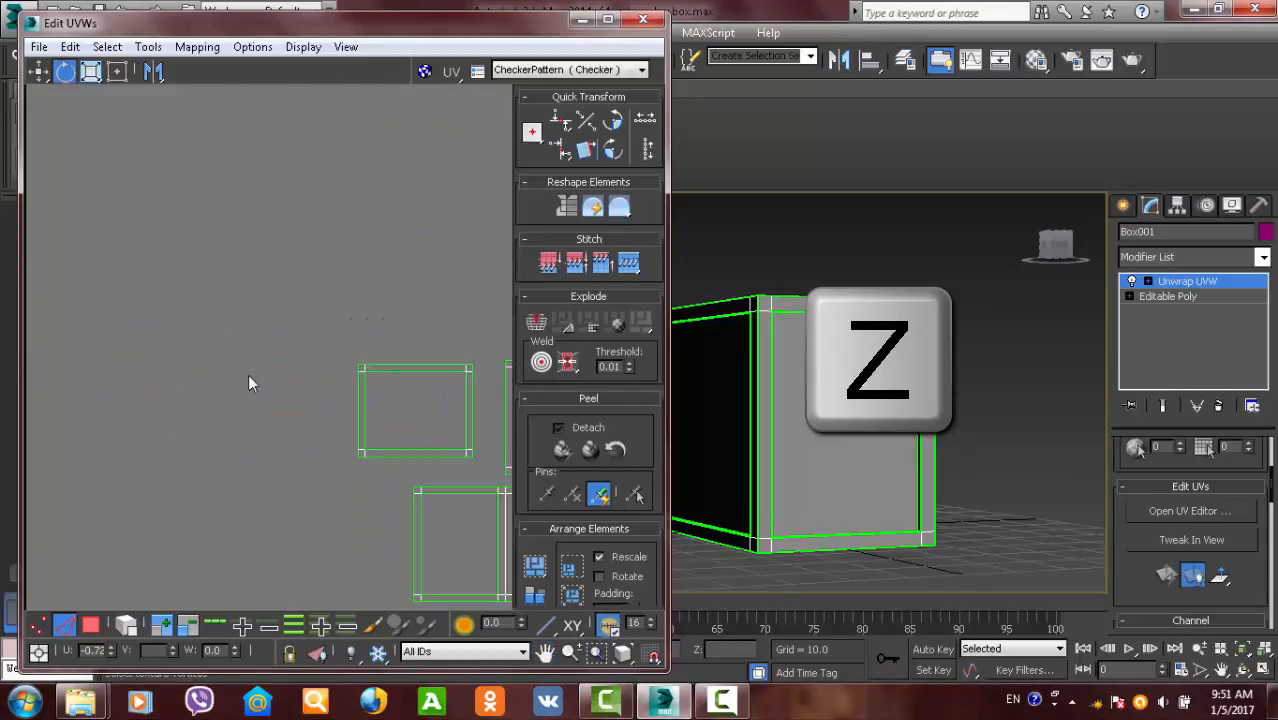
{"action": "scroll", "coordinate": [293, 398], "scroll_direction": "up", "scroll_amount": 2}
{"action": "middle_click_drag", "start_coordinate": [293, 398], "coordinate": [91, 314]}
{"action": "middle_click_drag", "start_coordinate": [385, 340], "coordinate": [329, 281]}
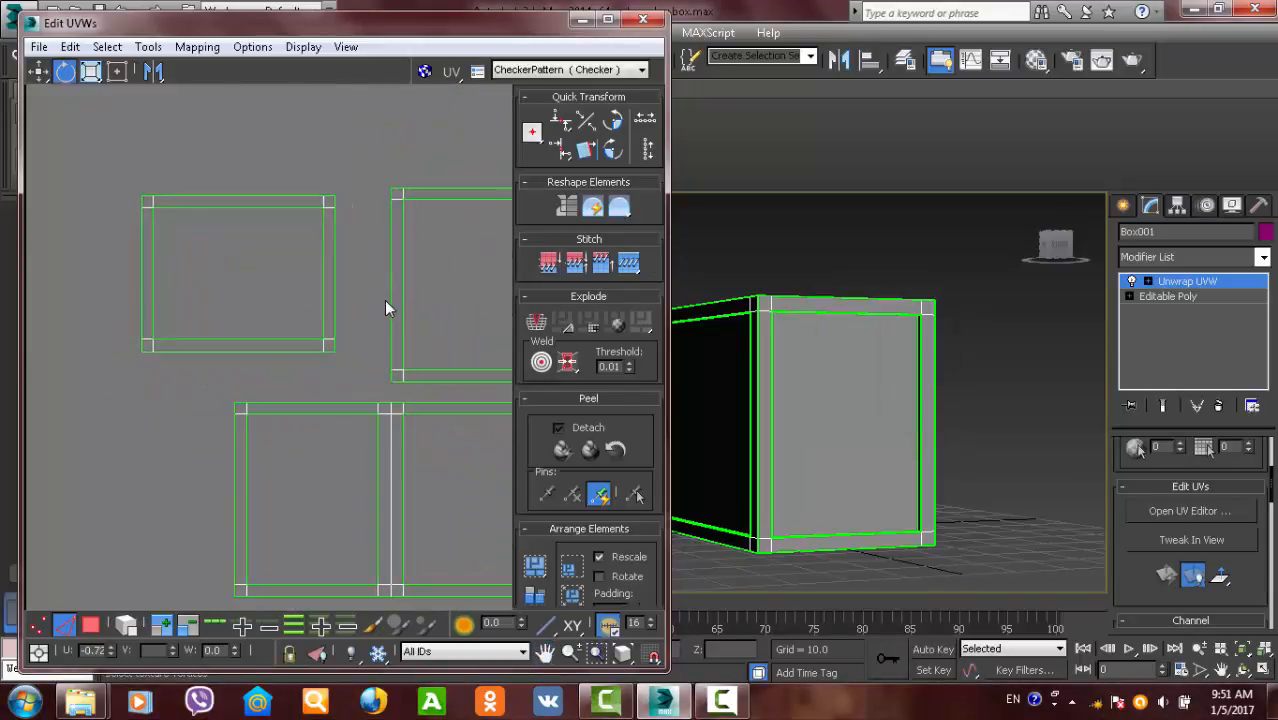
{"action": "left_click", "coordinate": [391, 300]}
{"action": "scroll", "coordinate": [405, 383], "scroll_direction": "up", "scroll_amount": 3}
{"action": "middle_click_drag", "start_coordinate": [391, 372], "coordinate": [405, 550]}
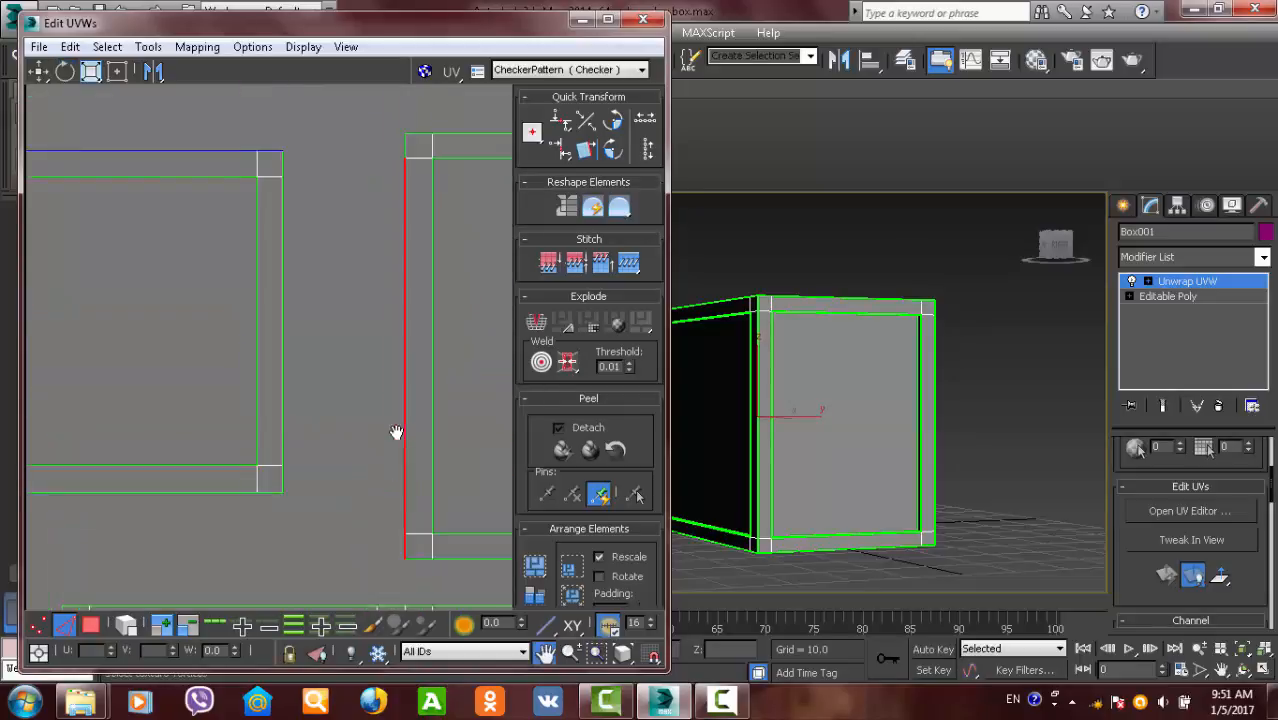
{"action": "scroll", "coordinate": [394, 284], "scroll_direction": "down", "scroll_amount": 1}
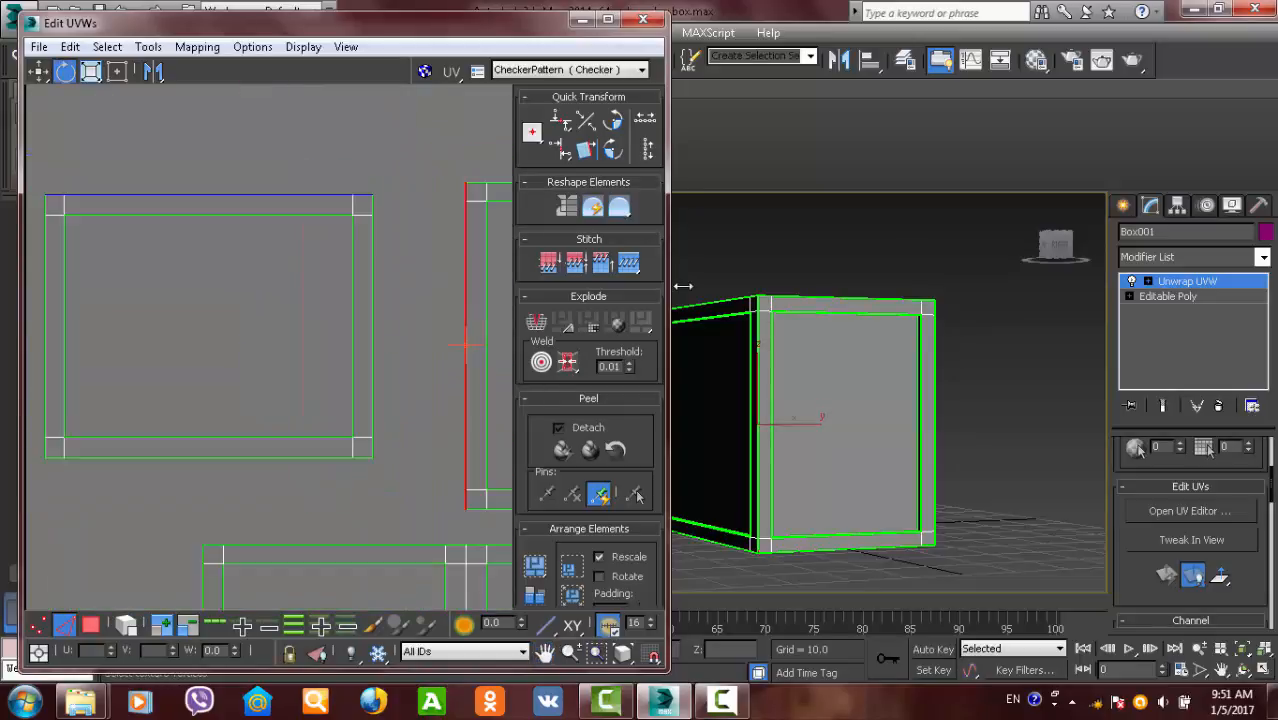
{"action": "left_click", "coordinate": [628, 262]}
{"action": "scroll", "coordinate": [300, 325], "scroll_direction": "down", "scroll_amount": 2}
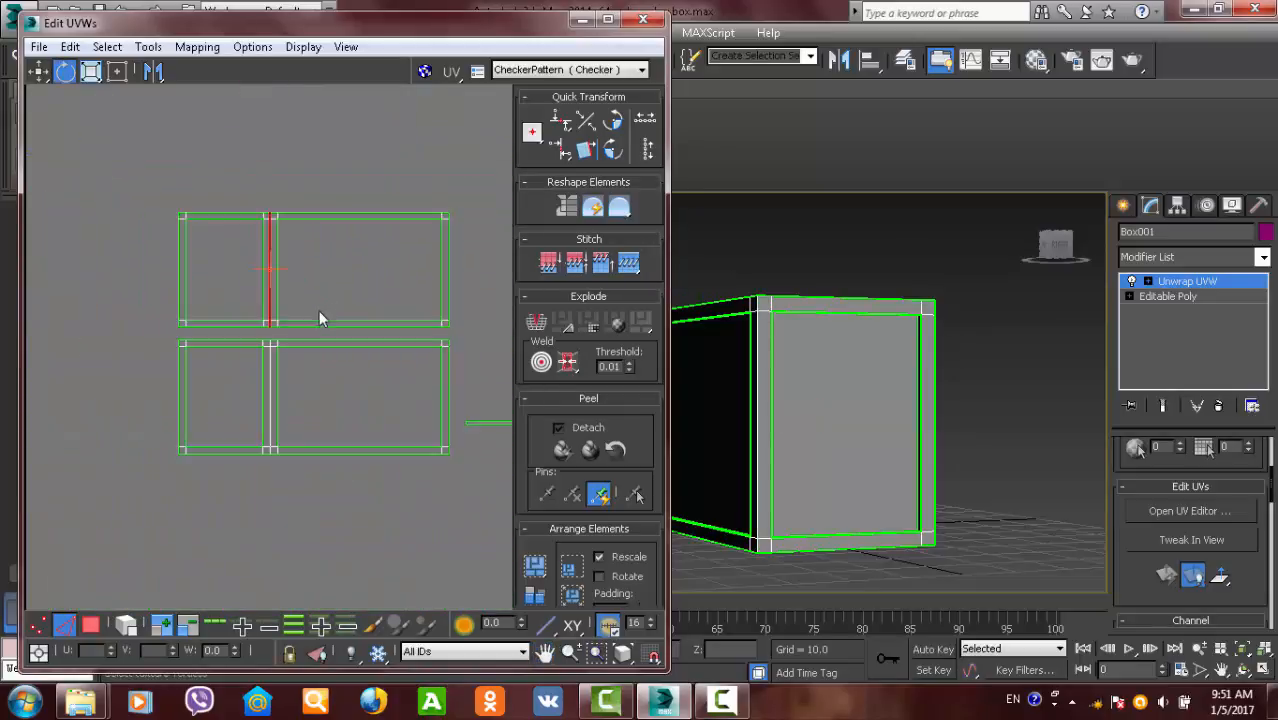
- Select the left outer edges of the upper joined frame cluster and stitch the lower joined cluster to them as one strip
{"action": "left_click", "coordinate": [179, 282]}
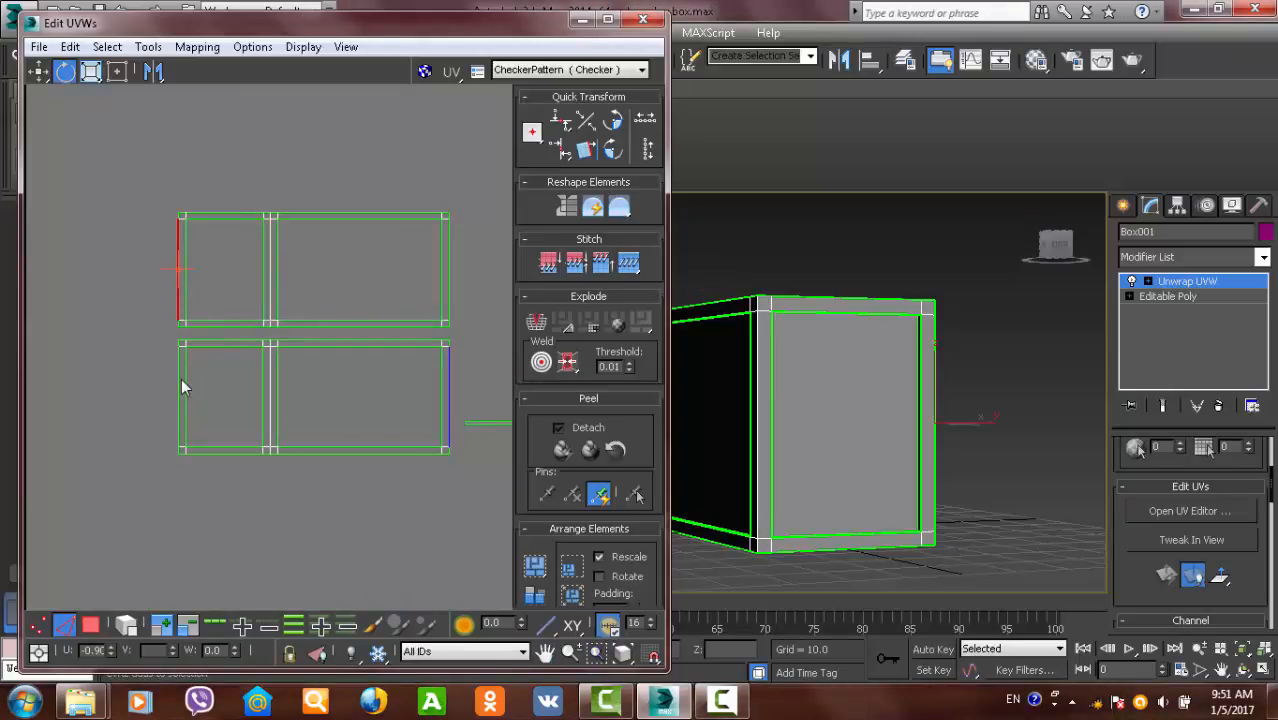
{"action": "scroll", "coordinate": [259, 316], "scroll_direction": "up", "scroll_amount": 4}
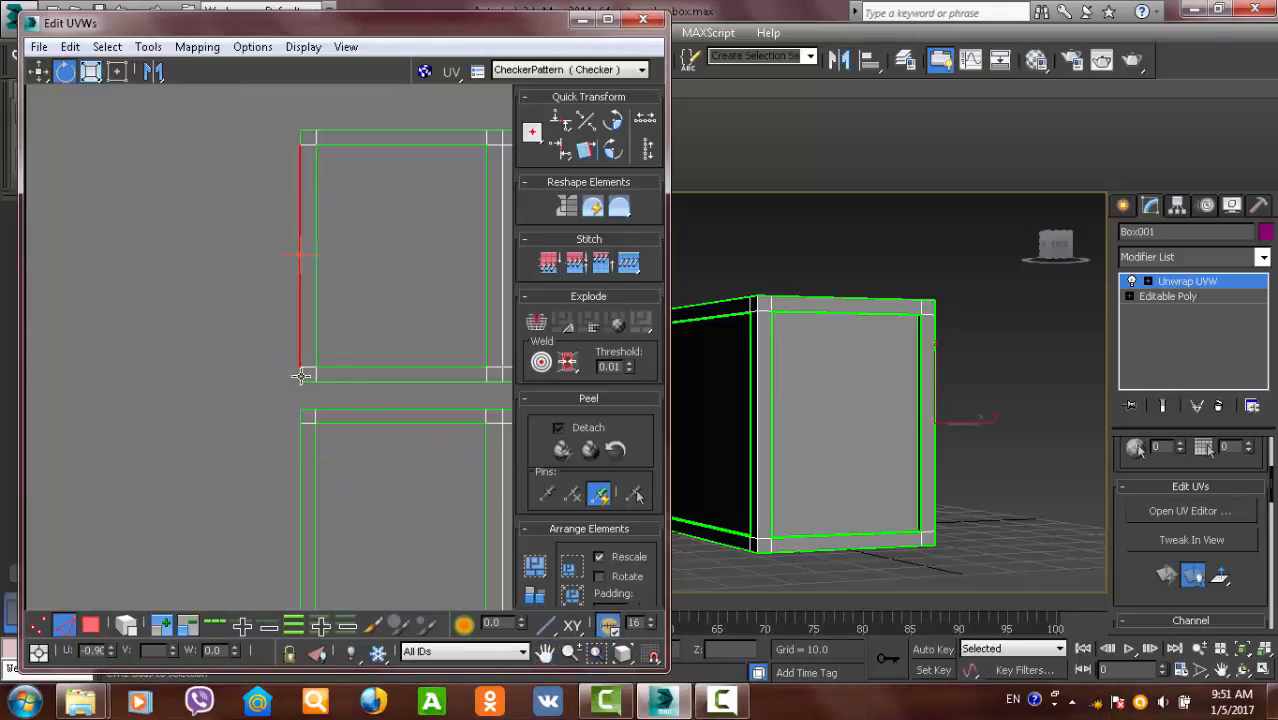
{"action": "middle_click_drag", "start_coordinate": [302, 374], "coordinate": [319, 485]}
{"action": "scroll", "coordinate": [337, 297], "scroll_direction": "down", "scroll_amount": 1}
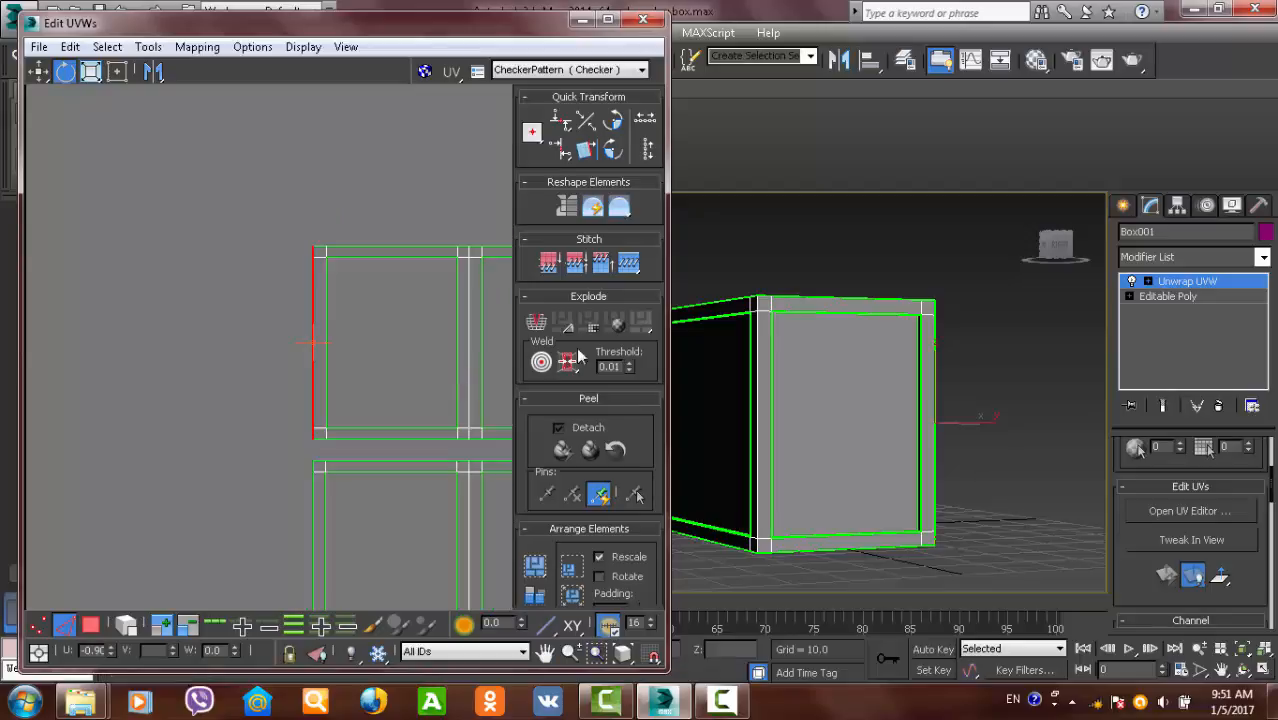
{"action": "left_click", "coordinate": [628, 263]}
{"action": "scroll", "coordinate": [420, 388], "scroll_direction": "down", "scroll_amount": 4}
{"action": "scroll", "coordinate": [413, 396], "scroll_direction": "up", "scroll_amount": 5}
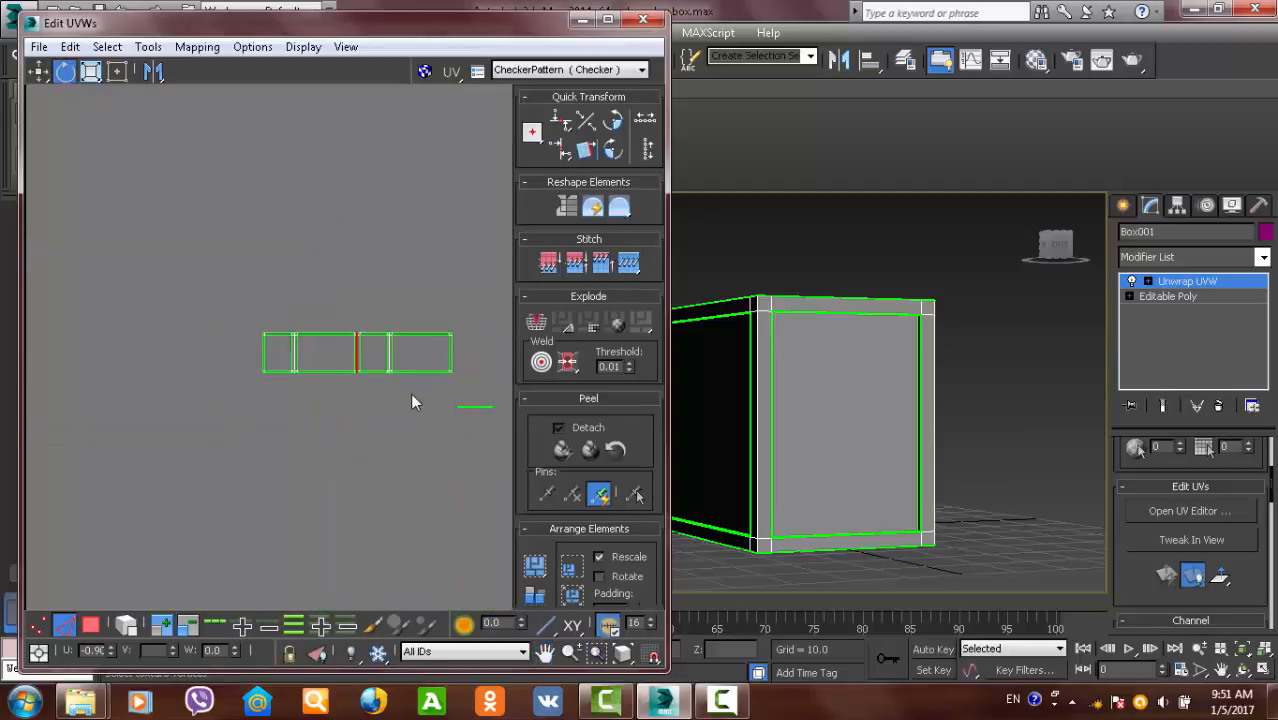
{"action": "left_click", "coordinate": [422, 423]}
{"action": "scroll", "coordinate": [407, 408], "scroll_direction": "down", "scroll_amount": 6}
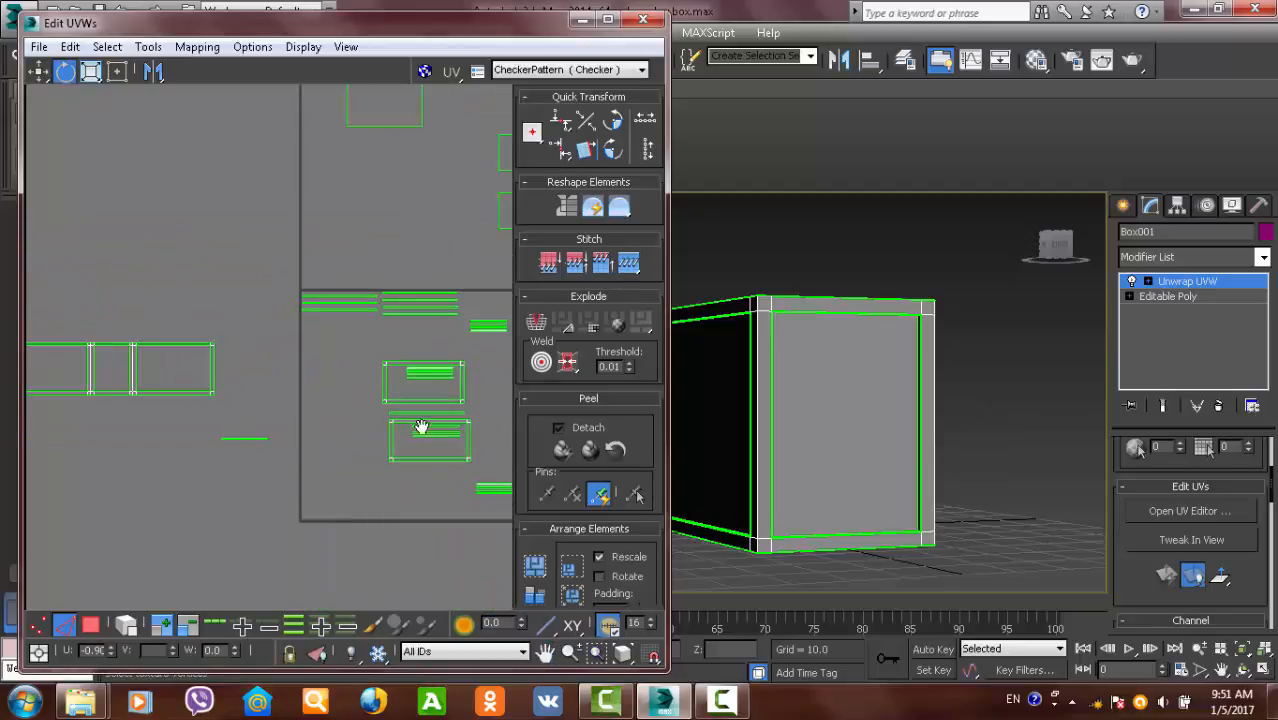
{"action": "middle_click_drag", "start_coordinate": [451, 390], "coordinate": [758, 495]}
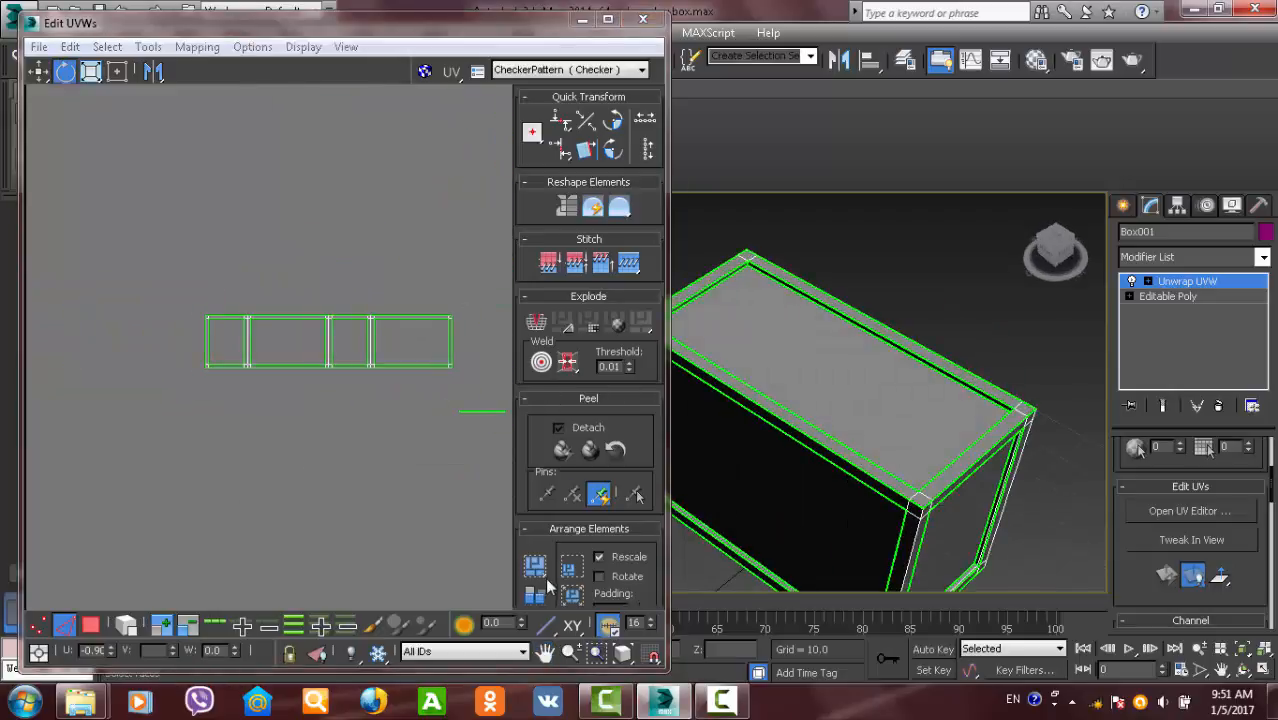
- In polygon mode with element selection on, move the lower remaining rectangular frame cluster down, clear of the thin strips
{"action": "left_click", "coordinate": [97, 625]}
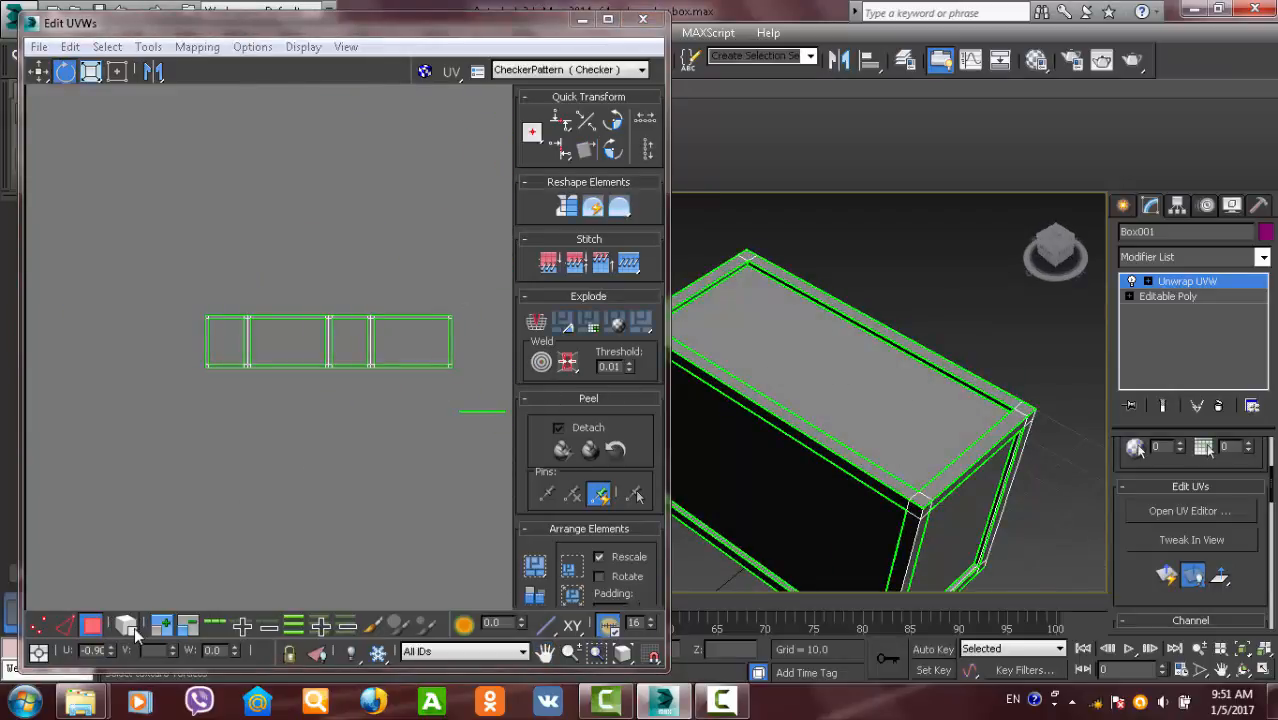
{"action": "left_click", "coordinate": [127, 626]}
{"action": "scroll", "coordinate": [123, 449], "scroll_direction": "down", "scroll_amount": 3}
{"action": "scroll", "coordinate": [341, 415], "scroll_direction": "up", "scroll_amount": 2}
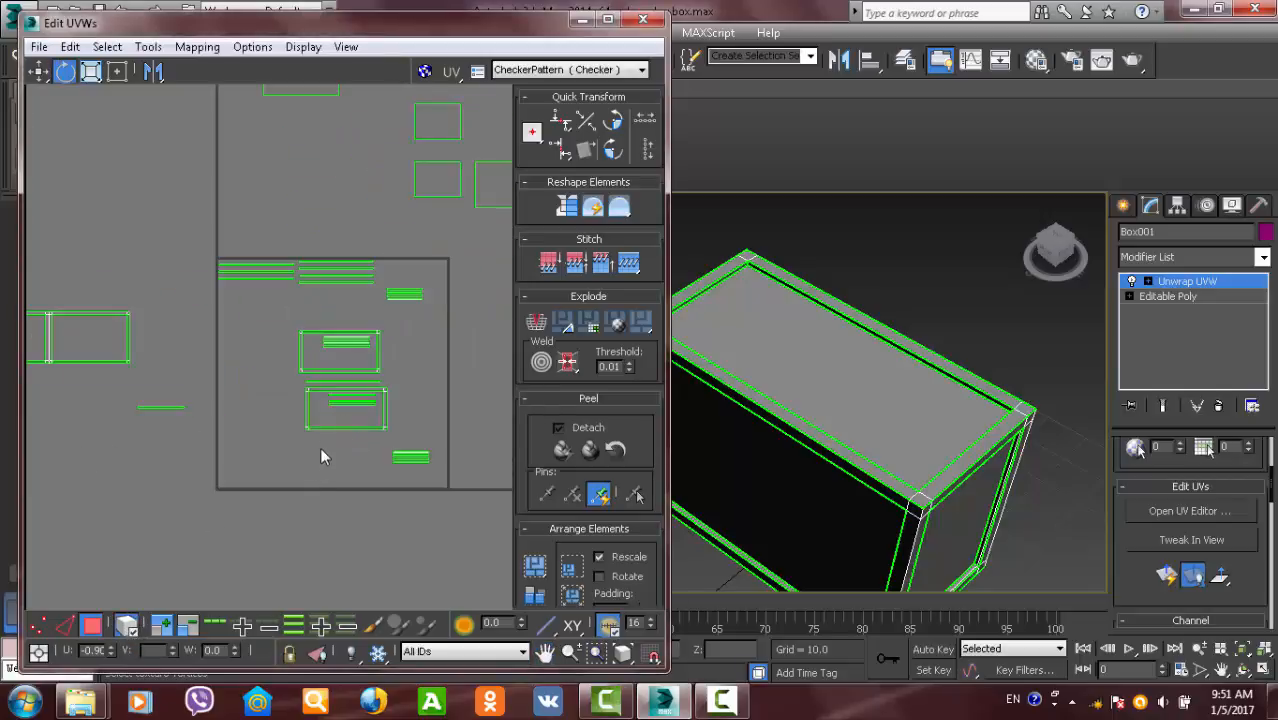
{"action": "left_click", "coordinate": [315, 435]}
{"action": "key", "text": "w"}
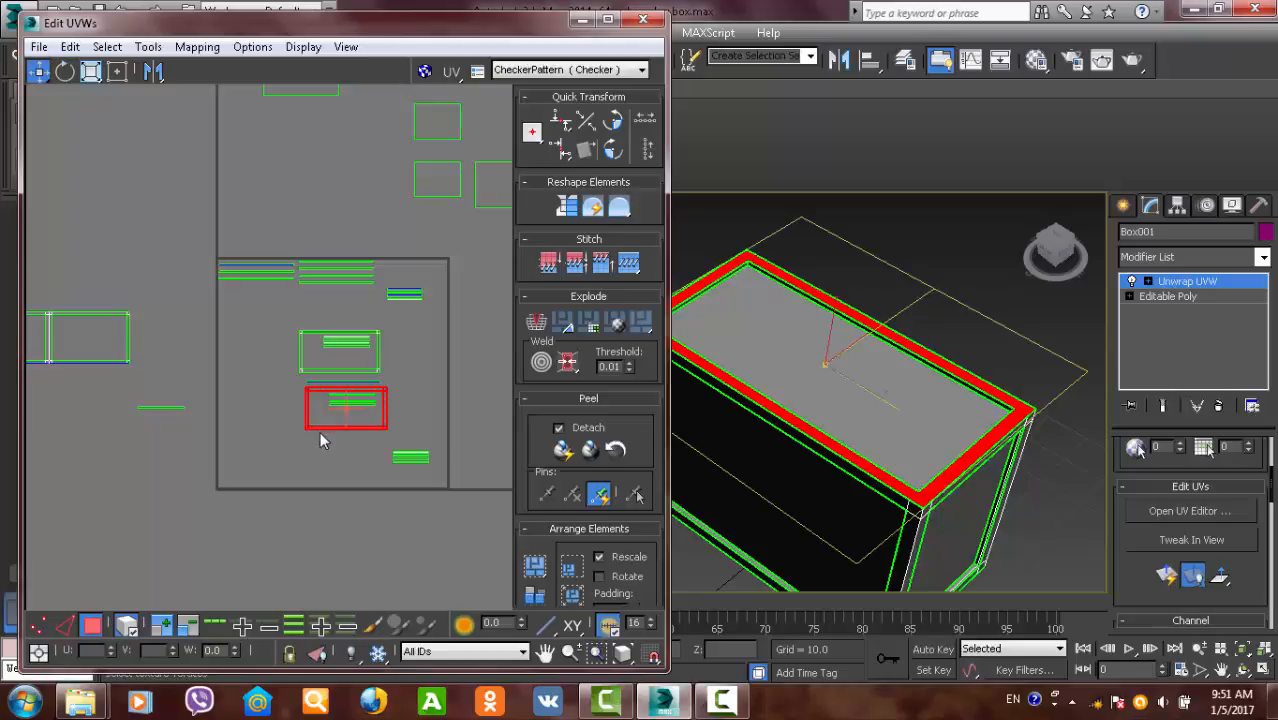
{"action": "left_click", "coordinate": [320, 431]}
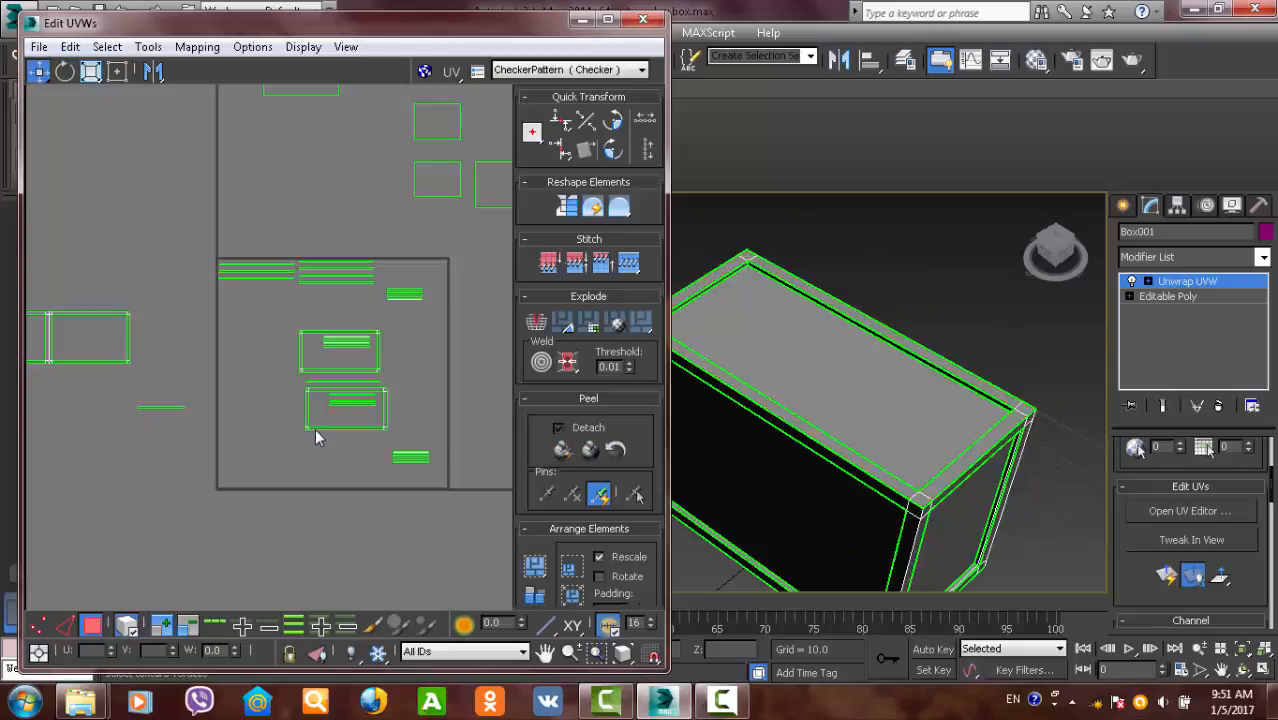
{"action": "left_click", "coordinate": [315, 437]}
{"action": "left_click_drag", "start_coordinate": [315, 437], "coordinate": [278, 506]}
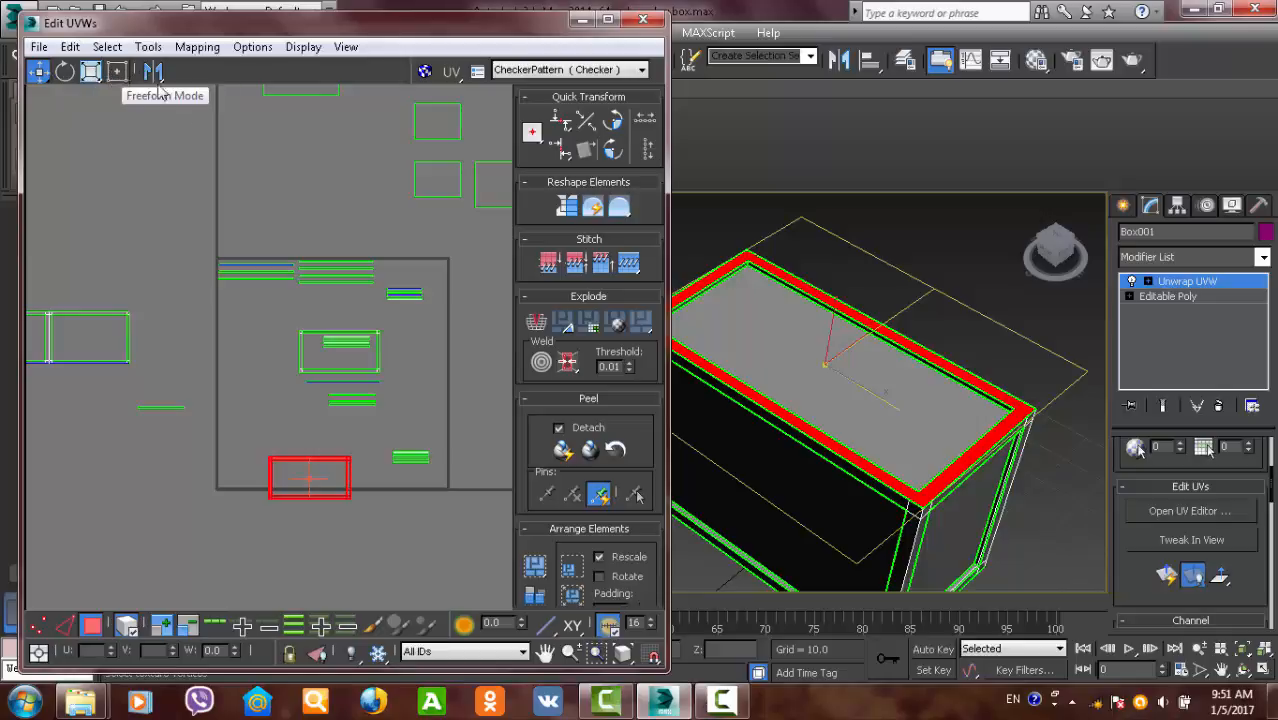
- Move the other rectangular frame cluster directly above the relocated one and clear the selection
{"action": "middle_click_drag", "start_coordinate": [328, 403], "coordinate": [331, 350]}
{"action": "scroll", "coordinate": [330, 357], "scroll_direction": "up", "scroll_amount": 4}
{"action": "left_click_drag", "start_coordinate": [268, 267], "coordinate": [206, 443]}
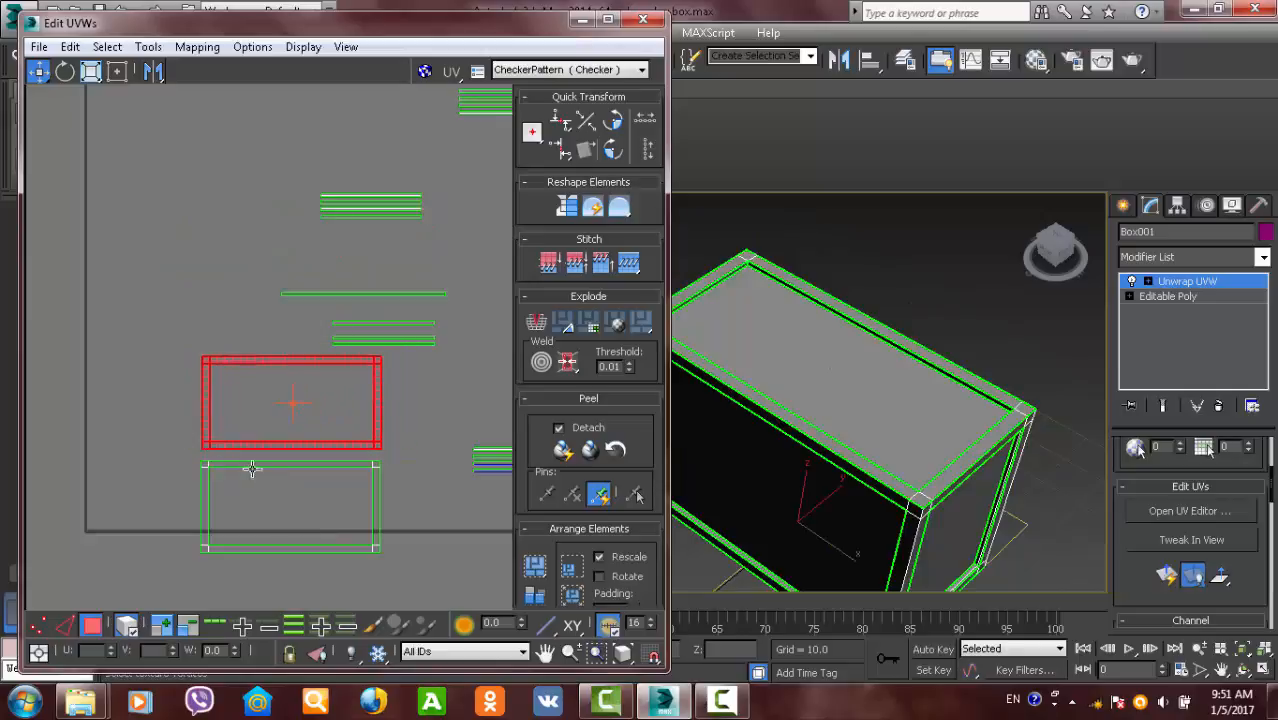
{"action": "scroll", "coordinate": [255, 458], "scroll_direction": "down", "scroll_amount": 3}
{"action": "left_click", "coordinate": [305, 445]}
{"action": "middle_click_drag", "start_coordinate": [268, 390], "coordinate": [400, 313]}
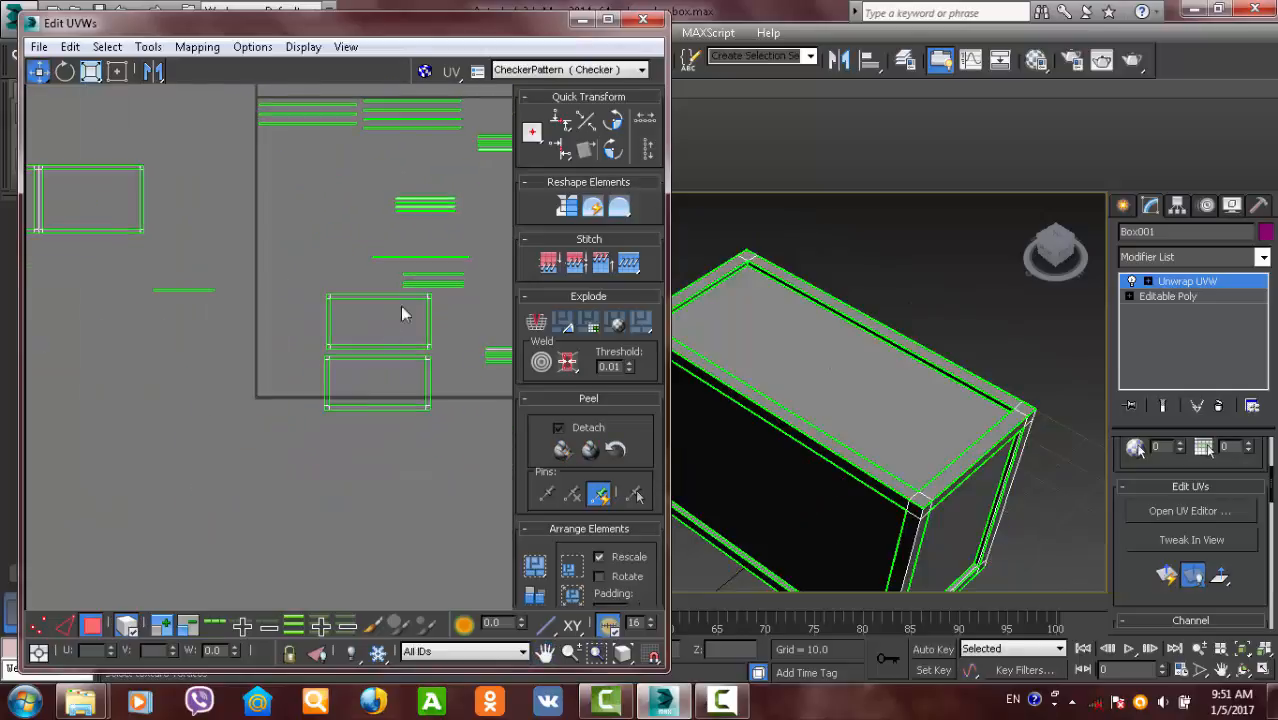
- Move the two rectangular frame clusters together to just above the long stitched frame strip
{"action": "left_click", "coordinate": [362, 368]}
{"action": "left_click_drag", "start_coordinate": [369, 368], "coordinate": [353, 440]}
{"action": "middle_click_drag", "start_coordinate": [756, 394], "coordinate": [776, 362], "text": "alt"}
{"action": "scroll", "coordinate": [382, 388], "scroll_direction": "down", "scroll_amount": 3}
{"action": "middle_click_drag", "start_coordinate": [380, 386], "coordinate": [416, 408]}
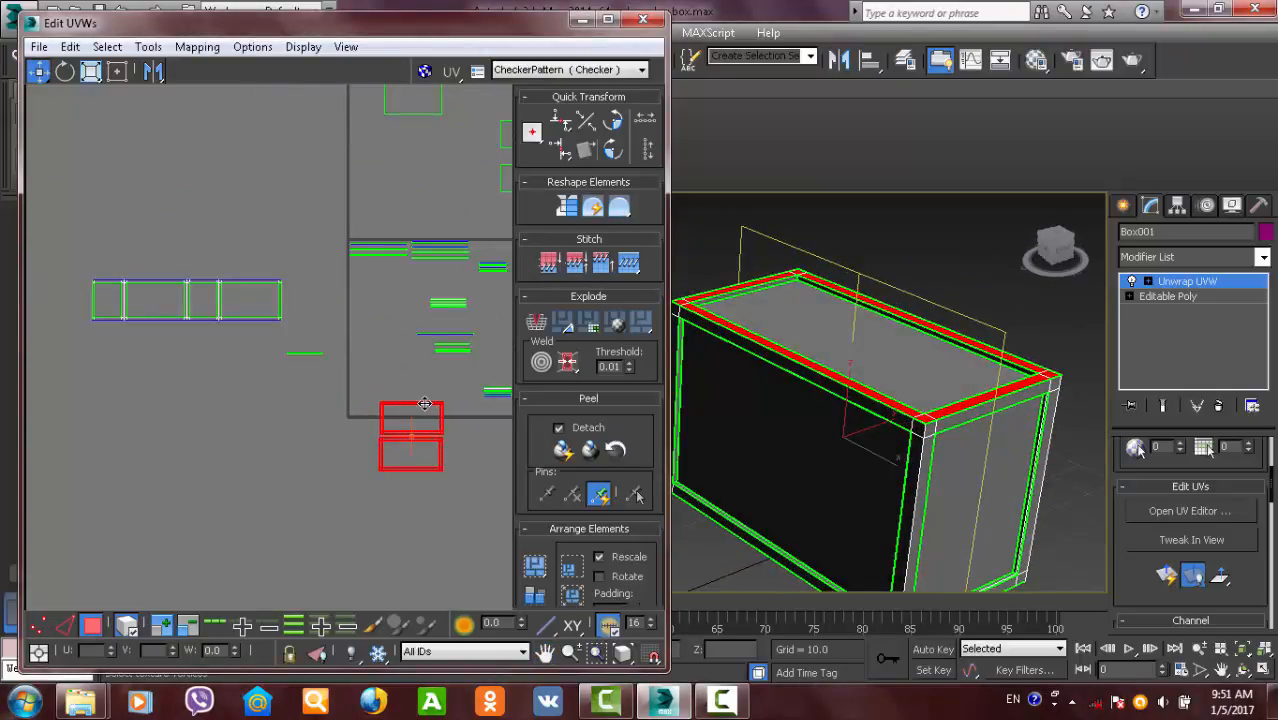
{"action": "left_click_drag", "start_coordinate": [425, 404], "coordinate": [208, 198]}
{"action": "scroll", "coordinate": [343, 235], "scroll_direction": "up", "scroll_amount": 5}
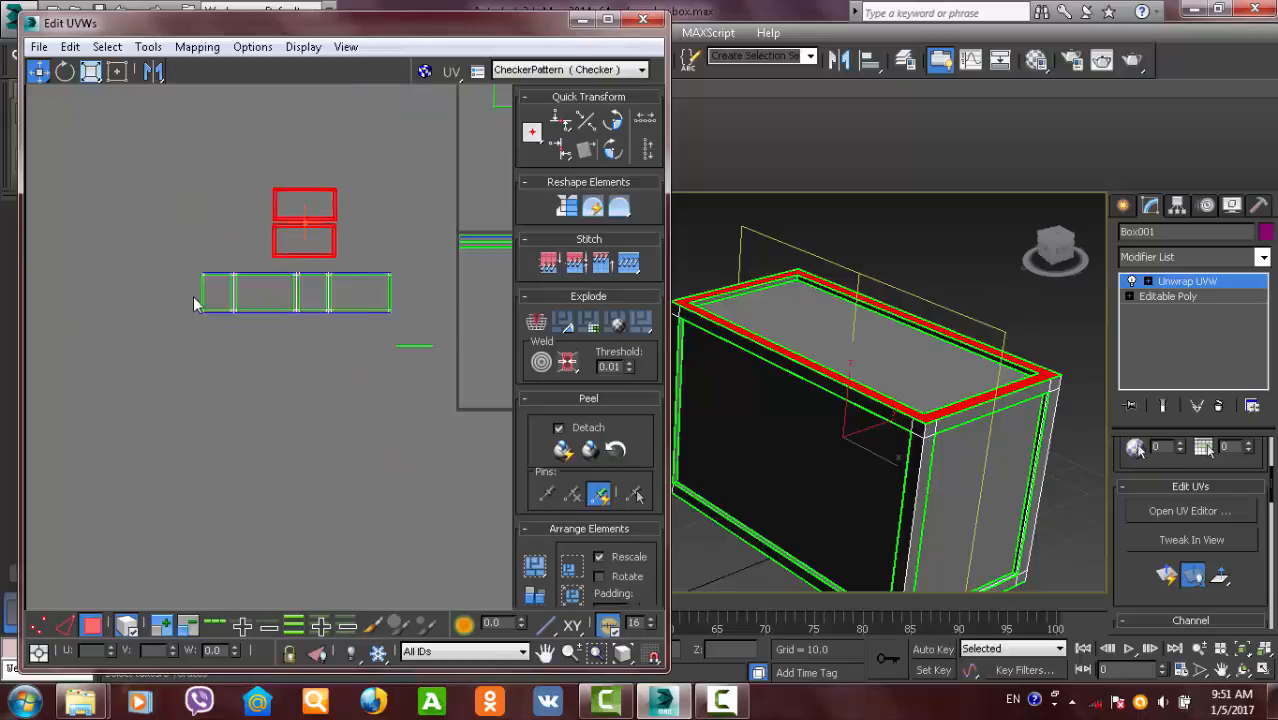
{"action": "scroll", "coordinate": [165, 445], "scroll_direction": "down", "scroll_amount": 2}
- In edge mode with element selection off, select the top outer edges of the strip's second frame and stitch the matching frame cluster there
{"action": "left_click", "coordinate": [96, 624]}
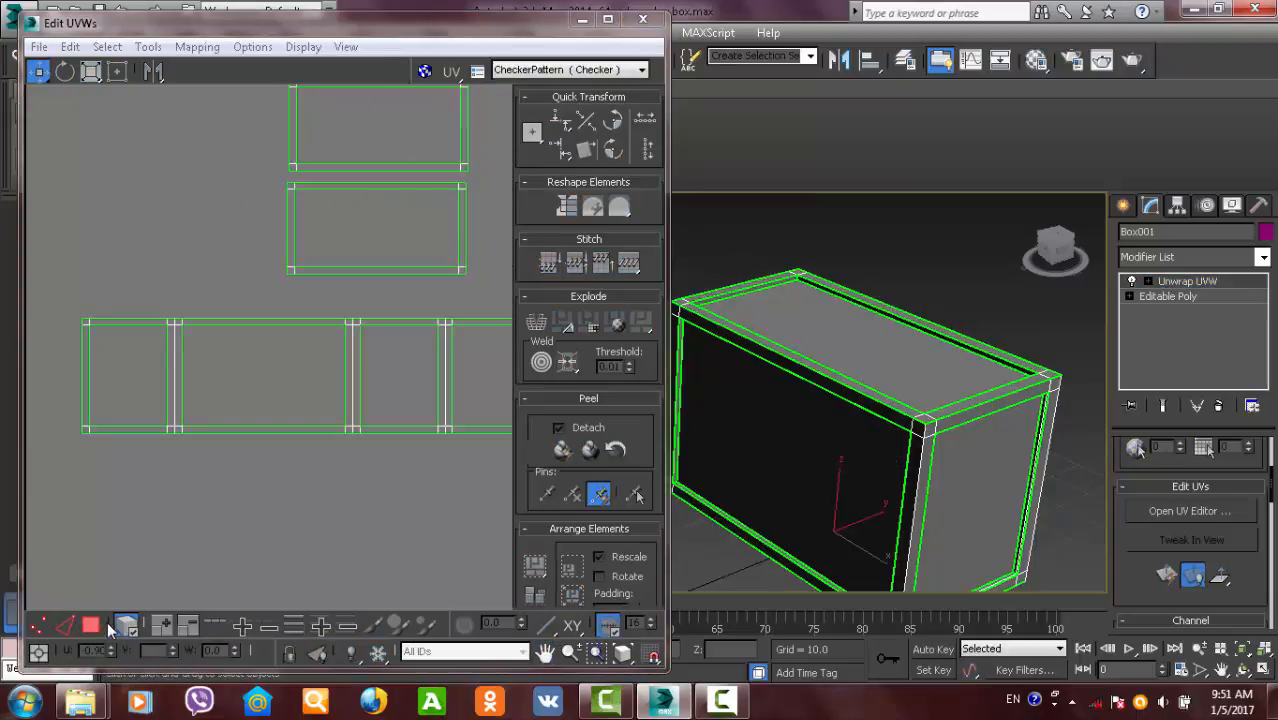
{"action": "left_click", "coordinate": [65, 626]}
{"action": "middle_click_drag", "start_coordinate": [346, 328], "coordinate": [257, 374]}
{"action": "left_click", "coordinate": [263, 370]}
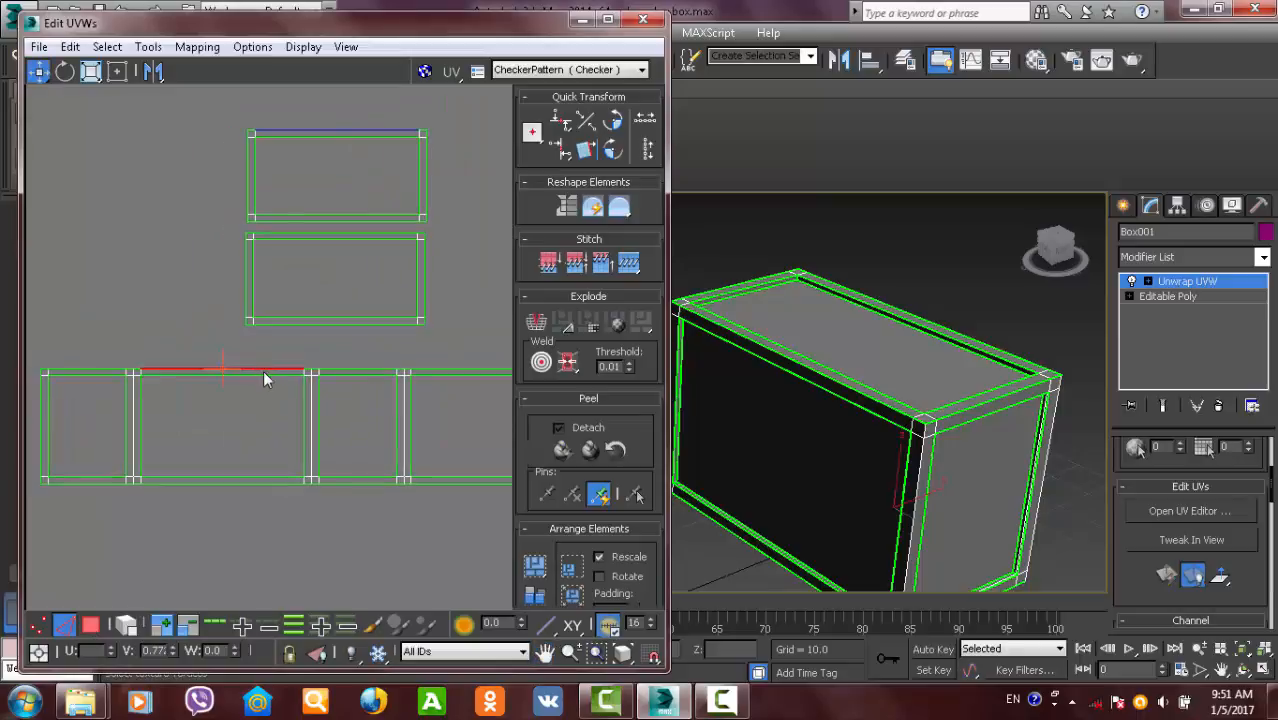
{"action": "scroll", "coordinate": [128, 385], "scroll_direction": "up", "scroll_amount": 3}
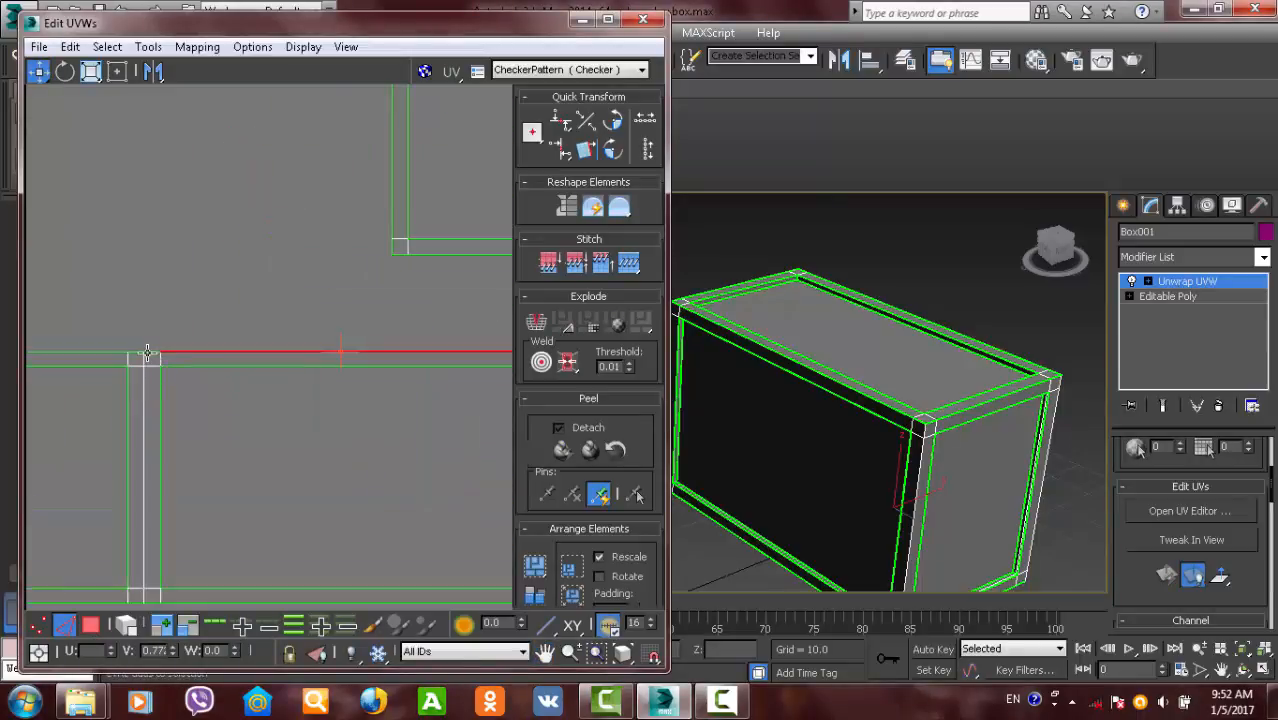
{"action": "left_click", "coordinate": [147, 352], "text": "ctrl"}
{"action": "middle_click_drag", "start_coordinate": [209, 357], "coordinate": [101, 365]}
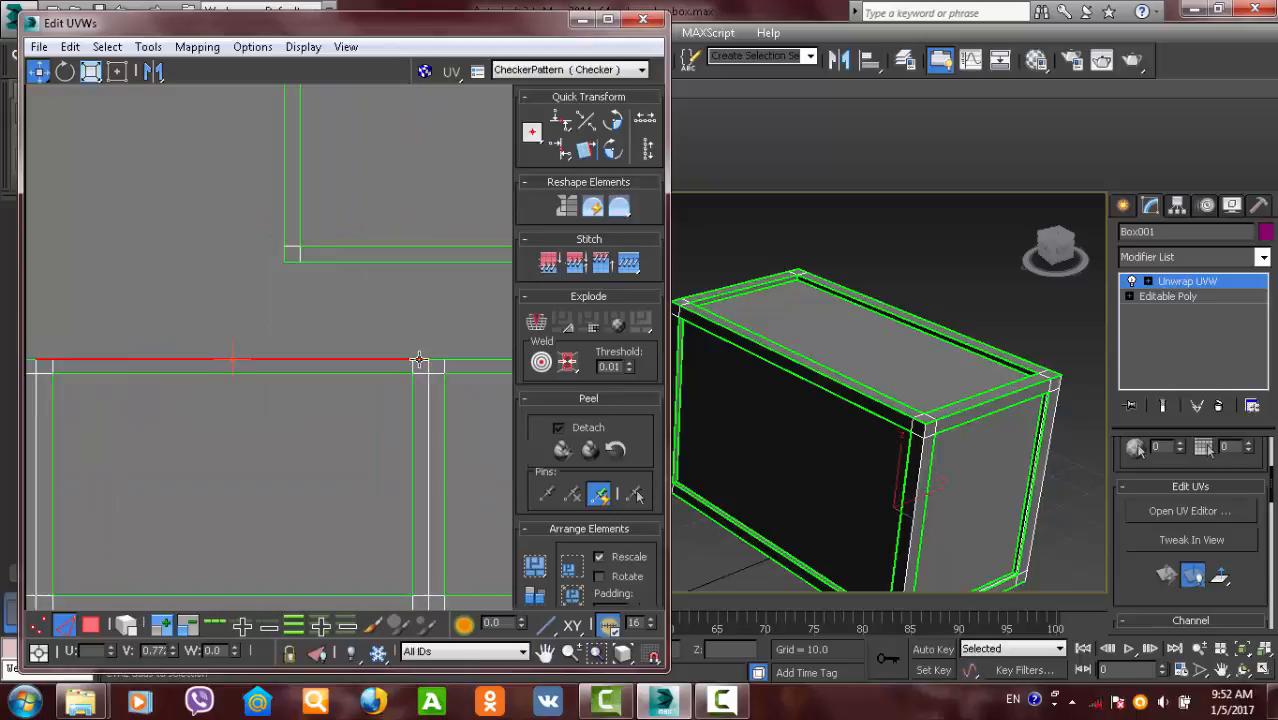
{"action": "scroll", "coordinate": [421, 404], "scroll_direction": "down", "scroll_amount": 1}
{"action": "left_click", "coordinate": [629, 262]}
{"action": "middle_click_drag", "start_coordinate": [385, 510], "coordinate": [383, 380]}
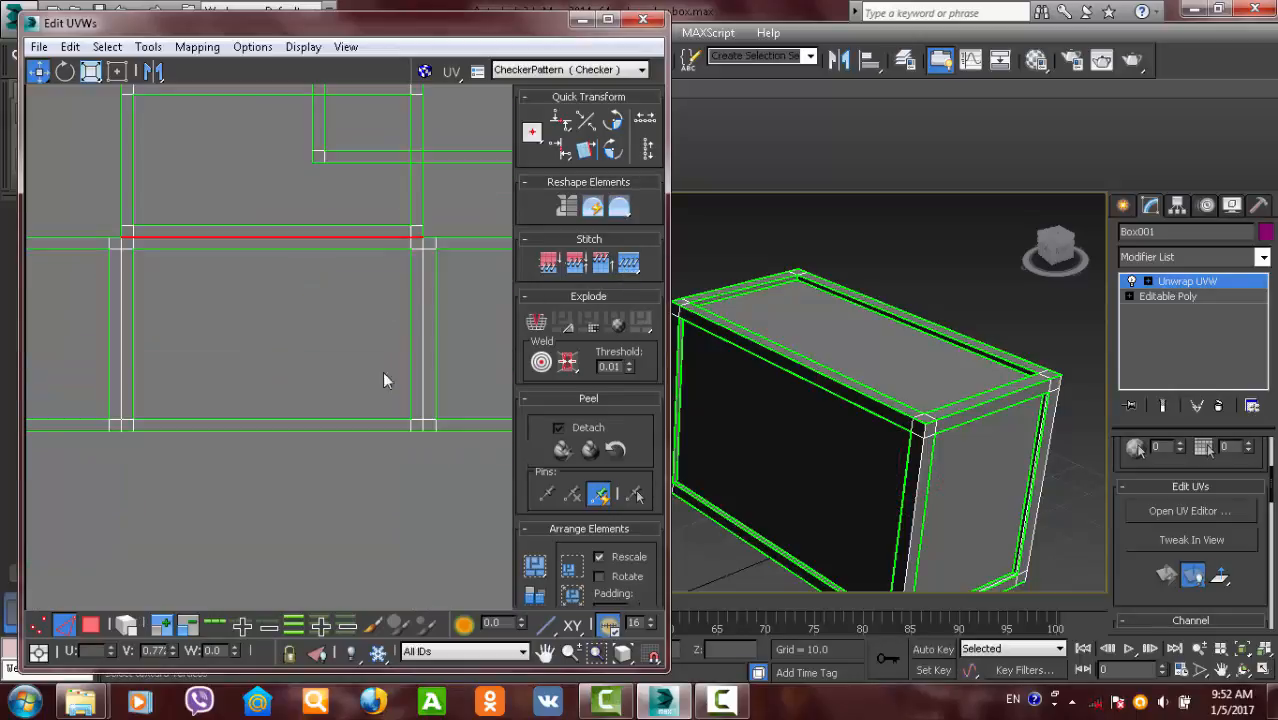
- Select the bottom outer edges of the strip's second frame, stitch the last frame cluster to them and check the layout
{"action": "left_click", "coordinate": [400, 431]}
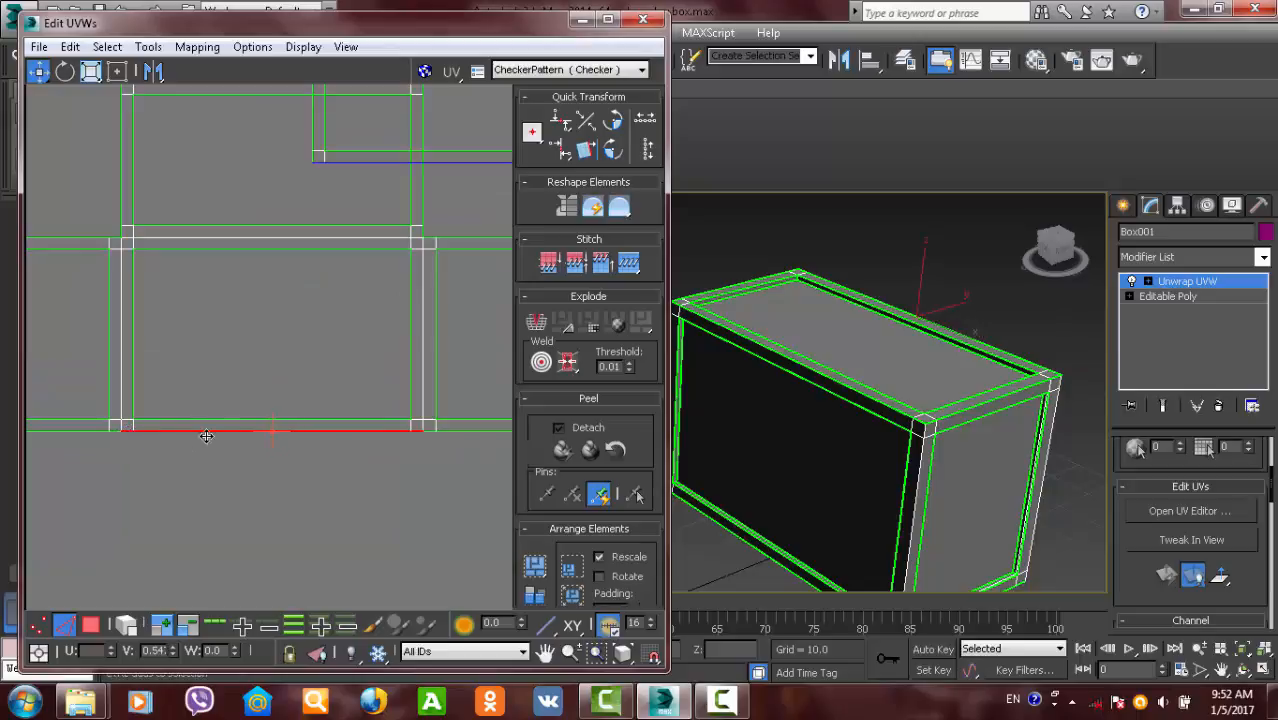
{"action": "scroll", "coordinate": [206, 436], "scroll_direction": "down", "scroll_amount": 2}
{"action": "left_click", "coordinate": [629, 262]}
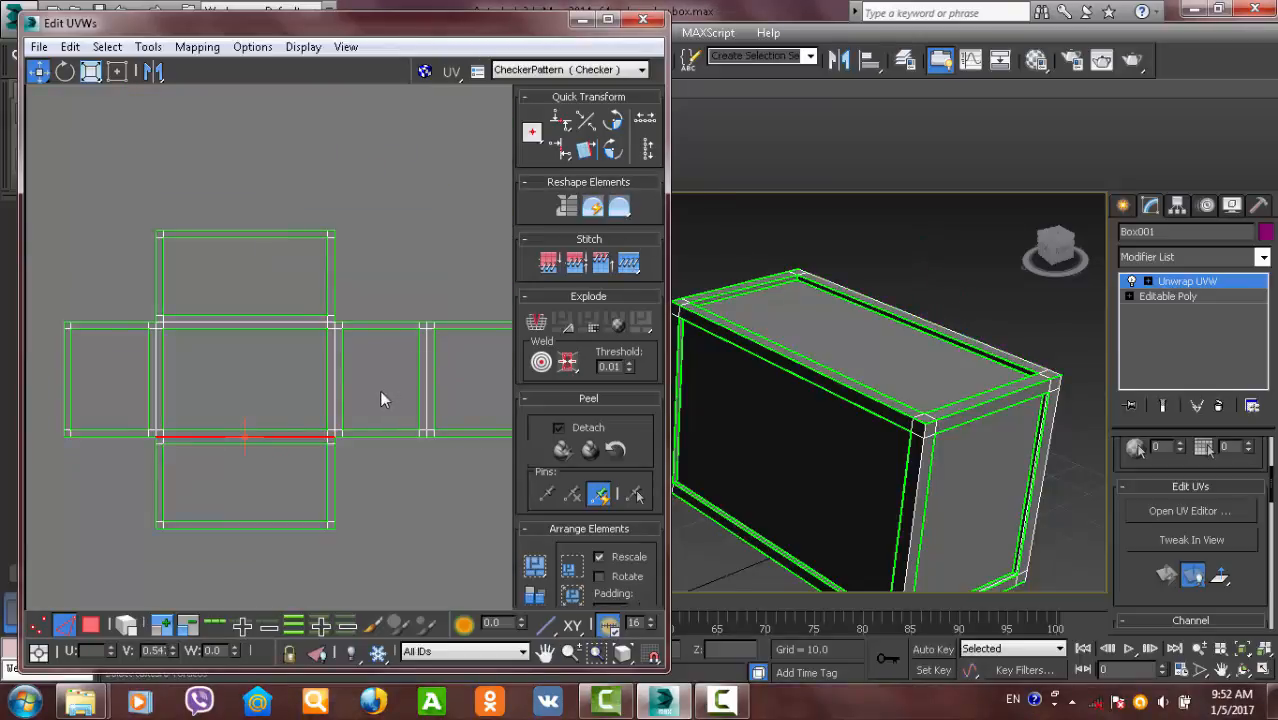
{"action": "middle_click_drag", "start_coordinate": [389, 396], "coordinate": [266, 352]}
{"action": "scroll", "coordinate": [266, 352], "scroll_direction": "down", "scroll_amount": 2}
{"action": "middle_click_drag", "start_coordinate": [340, 408], "coordinate": [303, 398]}
{"action": "scroll", "coordinate": [303, 398], "scroll_direction": "down", "scroll_amount": 1}
{"action": "middle_click_drag", "start_coordinate": [487, 414], "coordinate": [359, 425]}
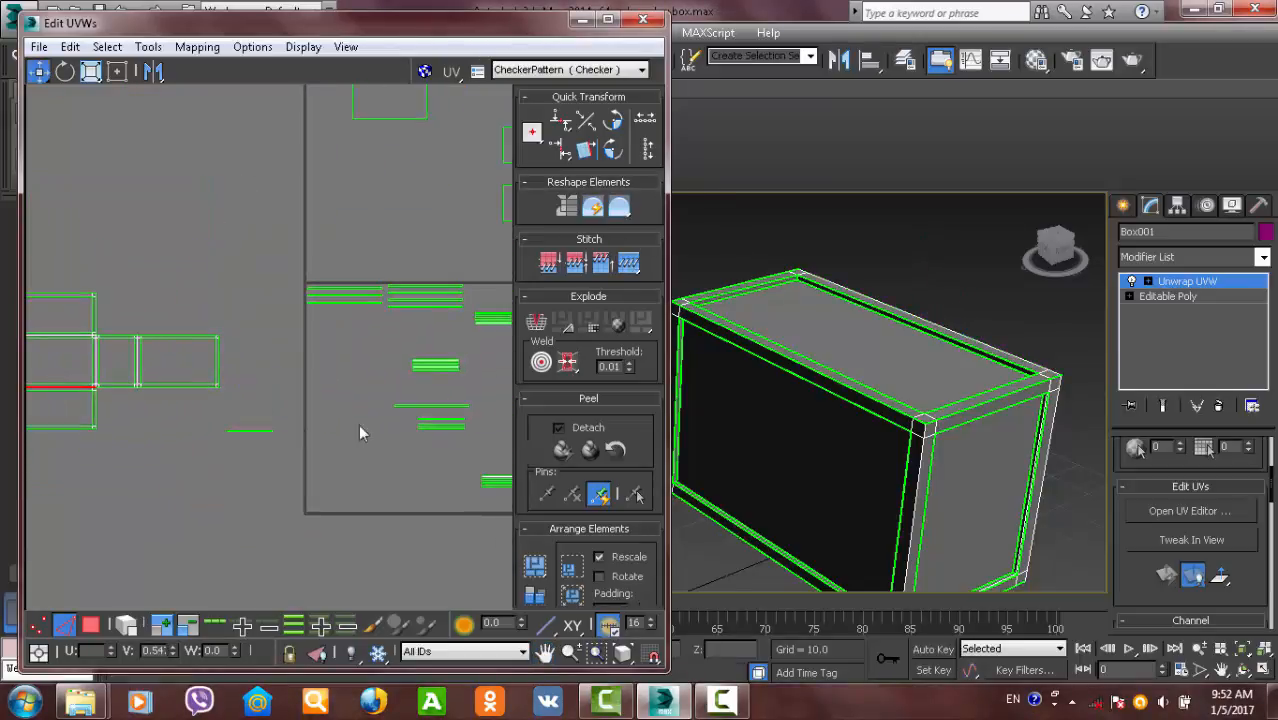
{"action": "scroll", "coordinate": [385, 428], "scroll_direction": "down", "scroll_amount": 1}
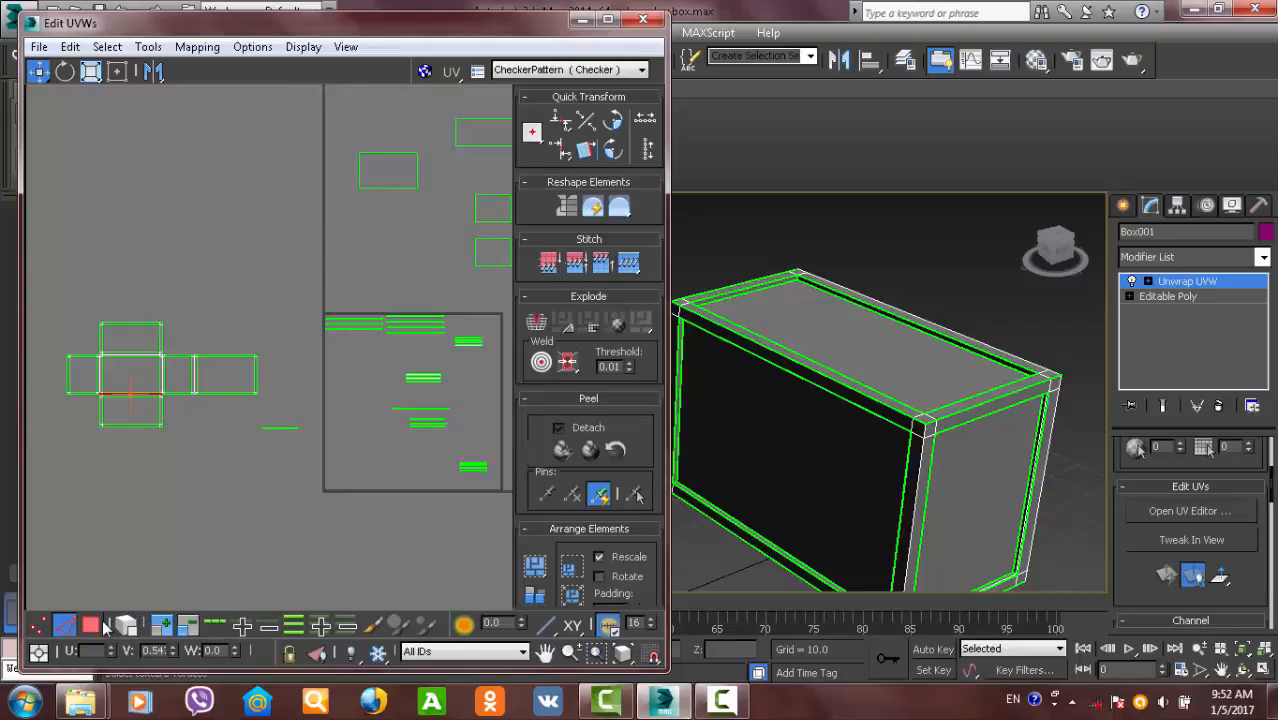
- In polygon mode, locate the upper-left group of thin strips on the model and select only its lowest strip
{"action": "left_click", "coordinate": [91, 625]}
{"action": "left_click", "coordinate": [355, 322]}
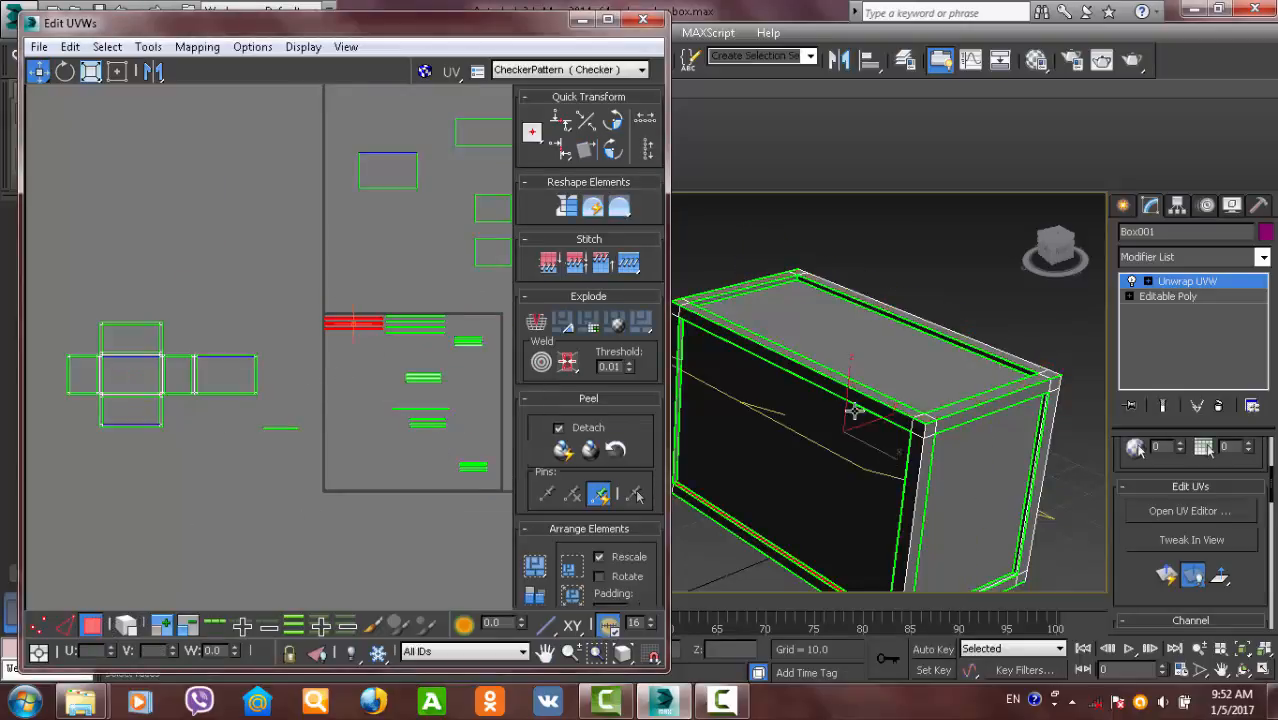
{"action": "middle_click_drag", "start_coordinate": [855, 410], "coordinate": [1000, 514], "text": "alt"}
{"action": "middle_click_drag", "start_coordinate": [387, 392], "coordinate": [360, 328]}
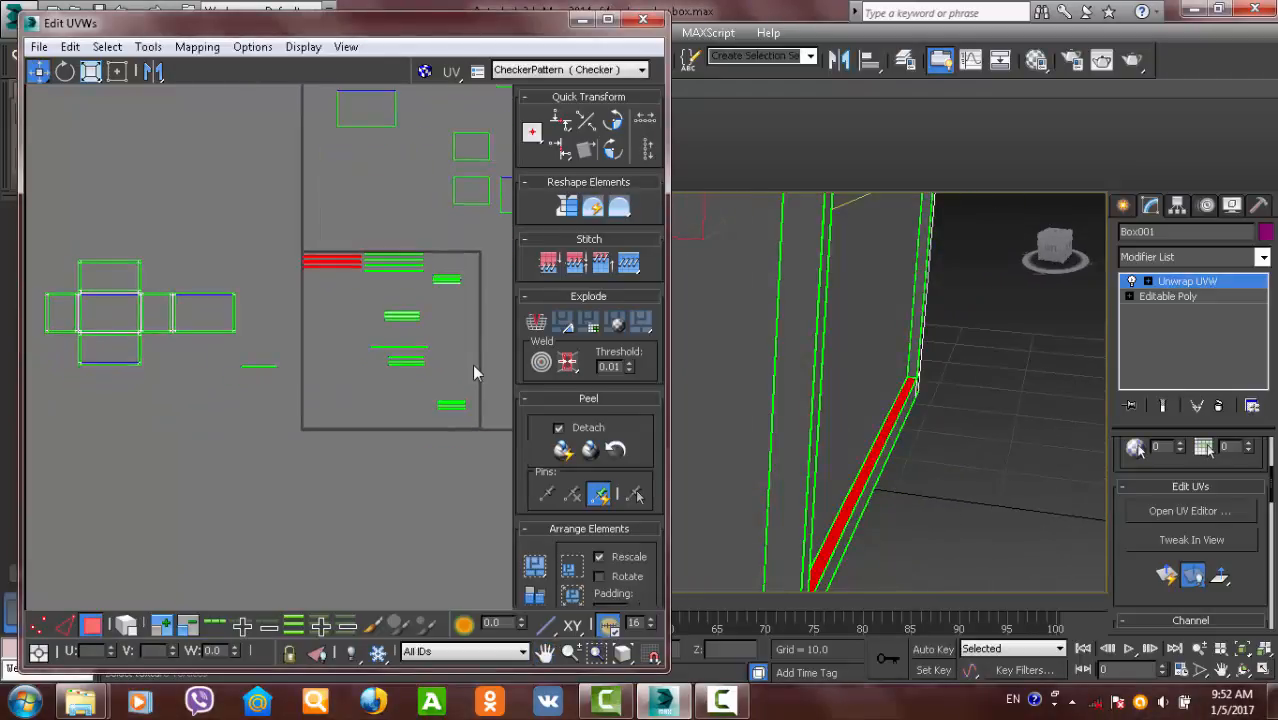
{"action": "scroll", "coordinate": [329, 282], "scroll_direction": "up", "scroll_amount": 10}
{"action": "left_click", "coordinate": [287, 333]}
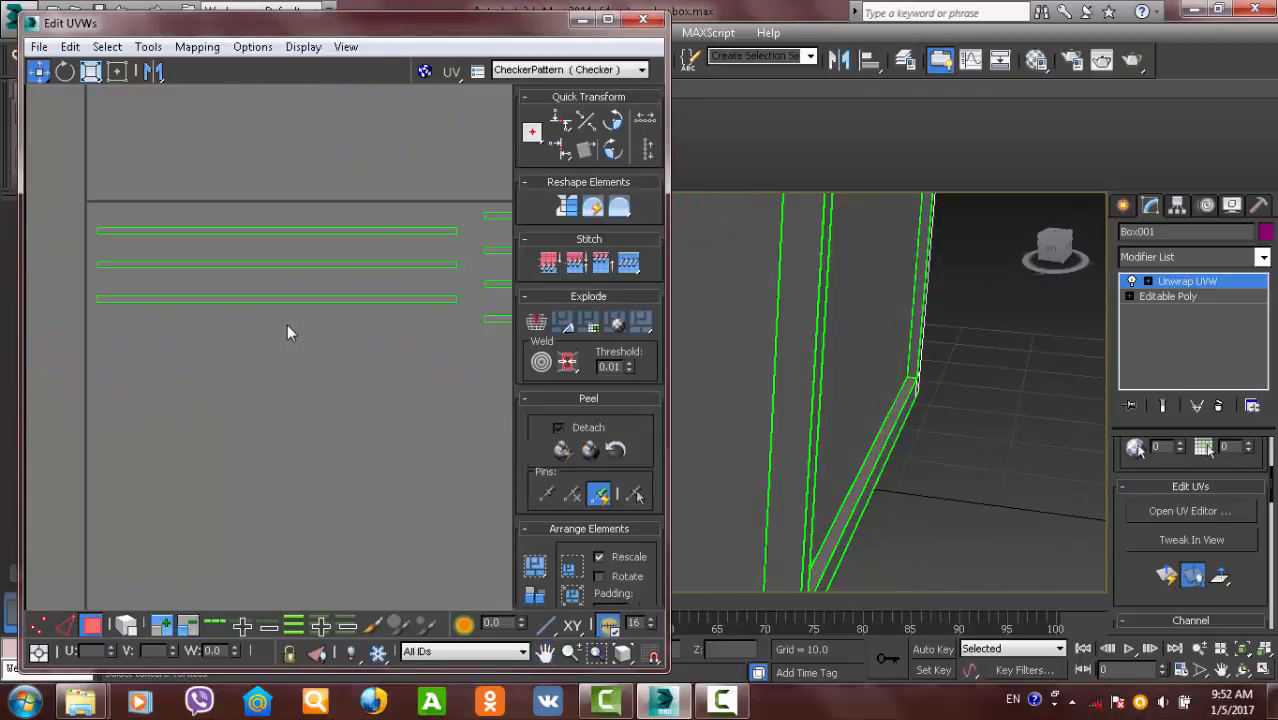
{"action": "left_click", "coordinate": [335, 302]}
{"action": "scroll", "coordinate": [360, 340], "scroll_direction": "down", "scroll_amount": 6}
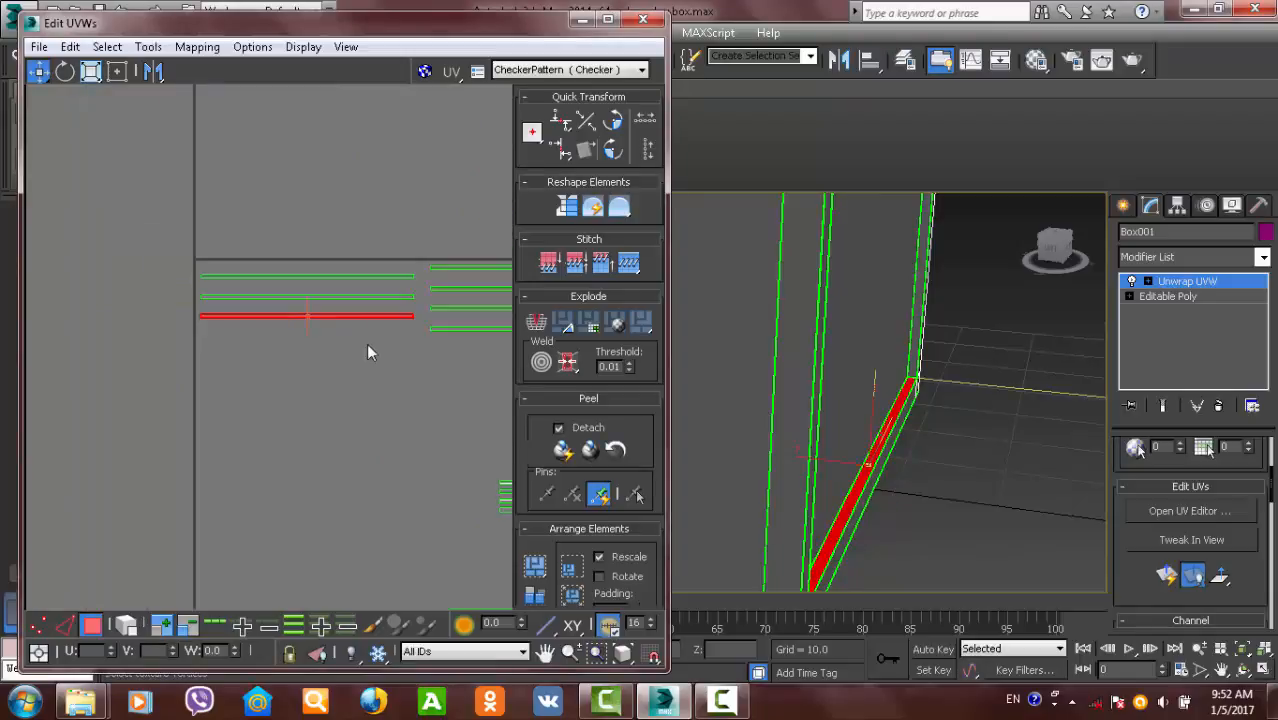
- Examine the thin strip clusters for the edge shared with the selected strip
{"action": "middle_click_drag", "start_coordinate": [305, 258], "coordinate": [358, 272]}
{"action": "scroll", "coordinate": [228, 223], "scroll_direction": "up", "scroll_amount": 4}
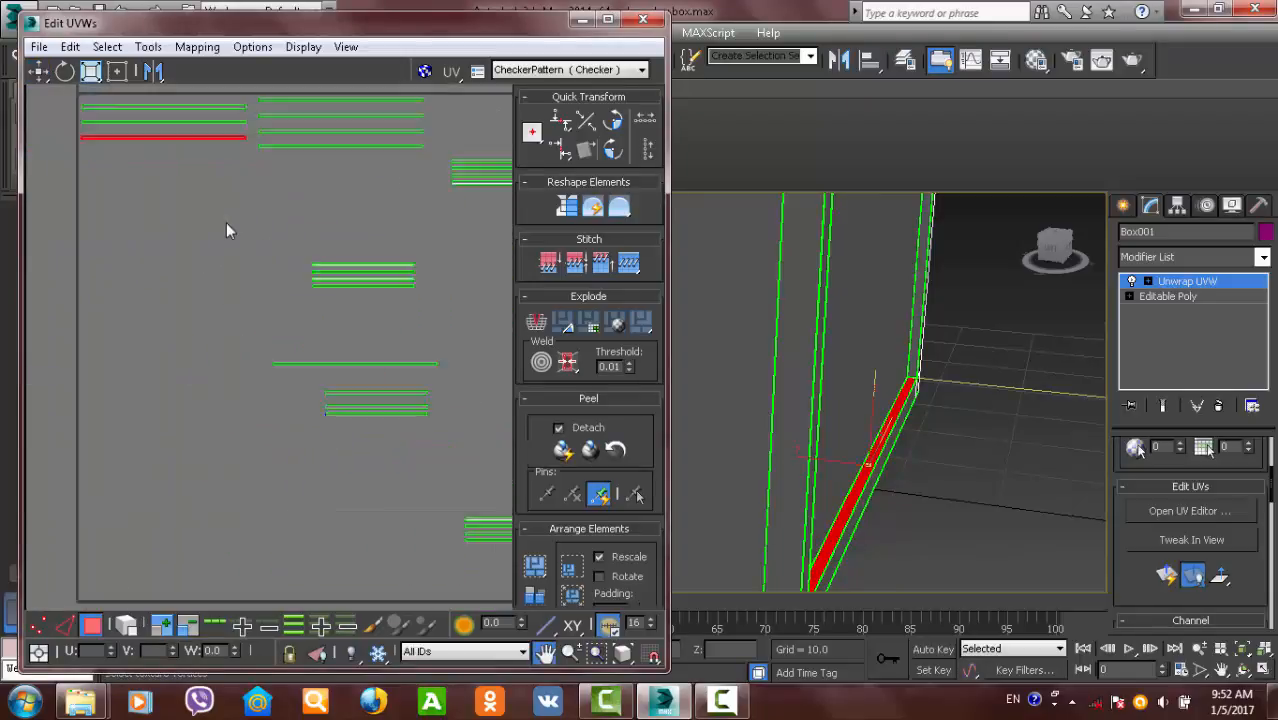
{"action": "middle_click_drag", "start_coordinate": [230, 223], "coordinate": [157, 118]}
{"action": "scroll", "coordinate": [274, 335], "scroll_direction": "up", "scroll_amount": 2}
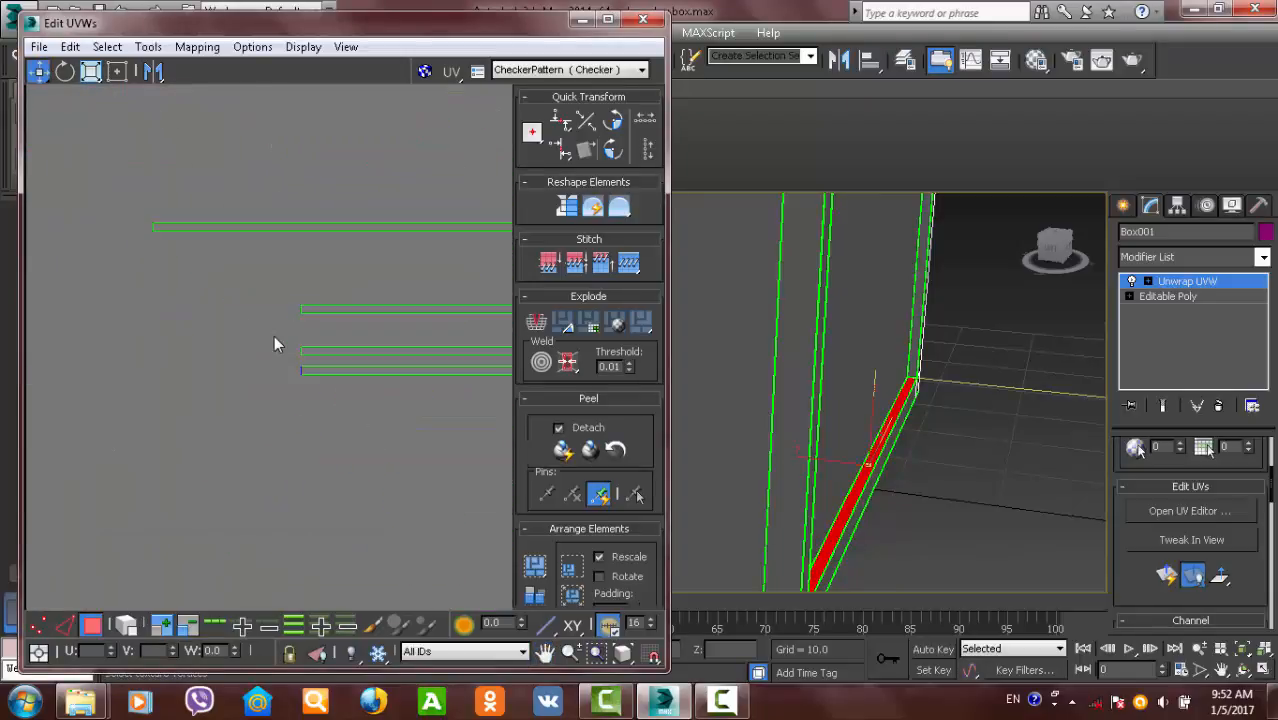
{"action": "middle_click_drag", "start_coordinate": [274, 335], "coordinate": [297, 409]}
{"action": "scroll", "coordinate": [297, 409], "scroll_direction": "down", "scroll_amount": 2}
{"action": "middle_click_drag", "start_coordinate": [277, 294], "coordinate": [325, 466]}
{"action": "scroll", "coordinate": [325, 440], "scroll_direction": "down", "scroll_amount": 2}
{"action": "middle_click_drag", "start_coordinate": [340, 349], "coordinate": [403, 510]}
{"action": "scroll", "coordinate": [321, 400], "scroll_direction": "up", "scroll_amount": 3}
{"action": "scroll", "coordinate": [305, 474], "scroll_direction": "up", "scroll_amount": 1}
{"action": "middle_click_drag", "start_coordinate": [305, 474], "coordinate": [374, 362]}
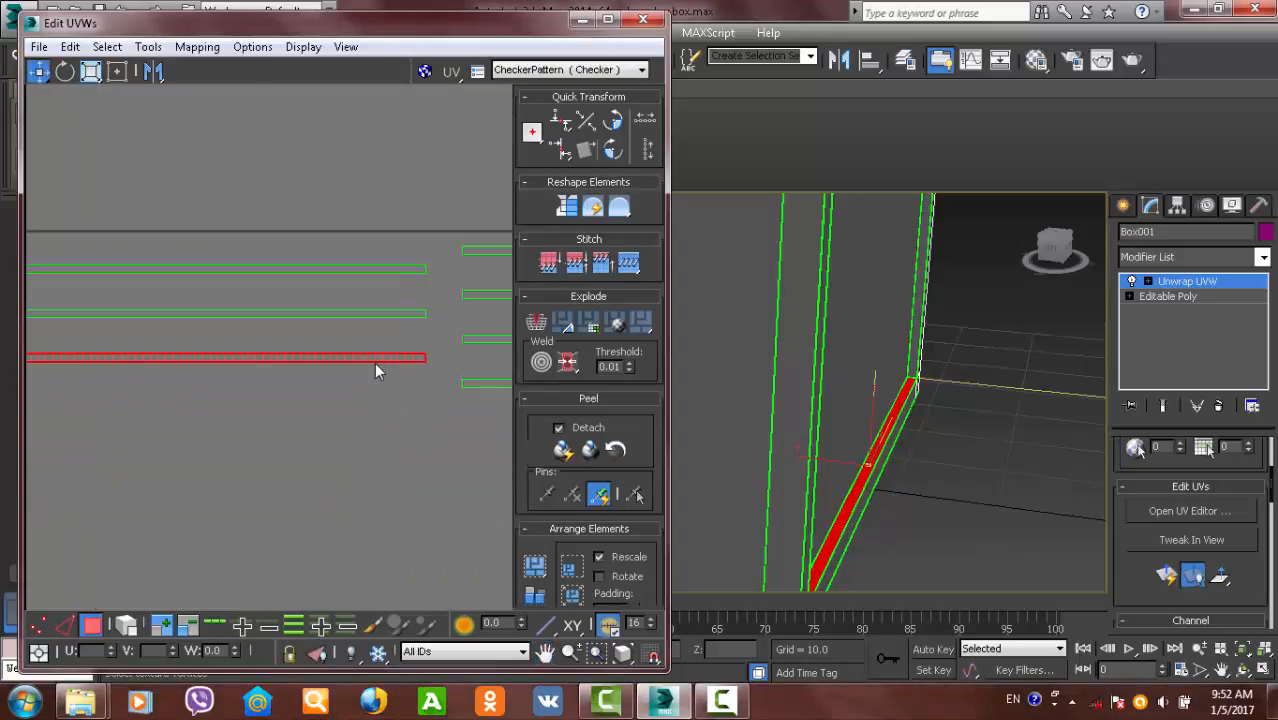
- Move the selected thin strip up into the empty area above the other strips
{"action": "scroll", "coordinate": [355, 392], "scroll_direction": "down", "scroll_amount": 3}
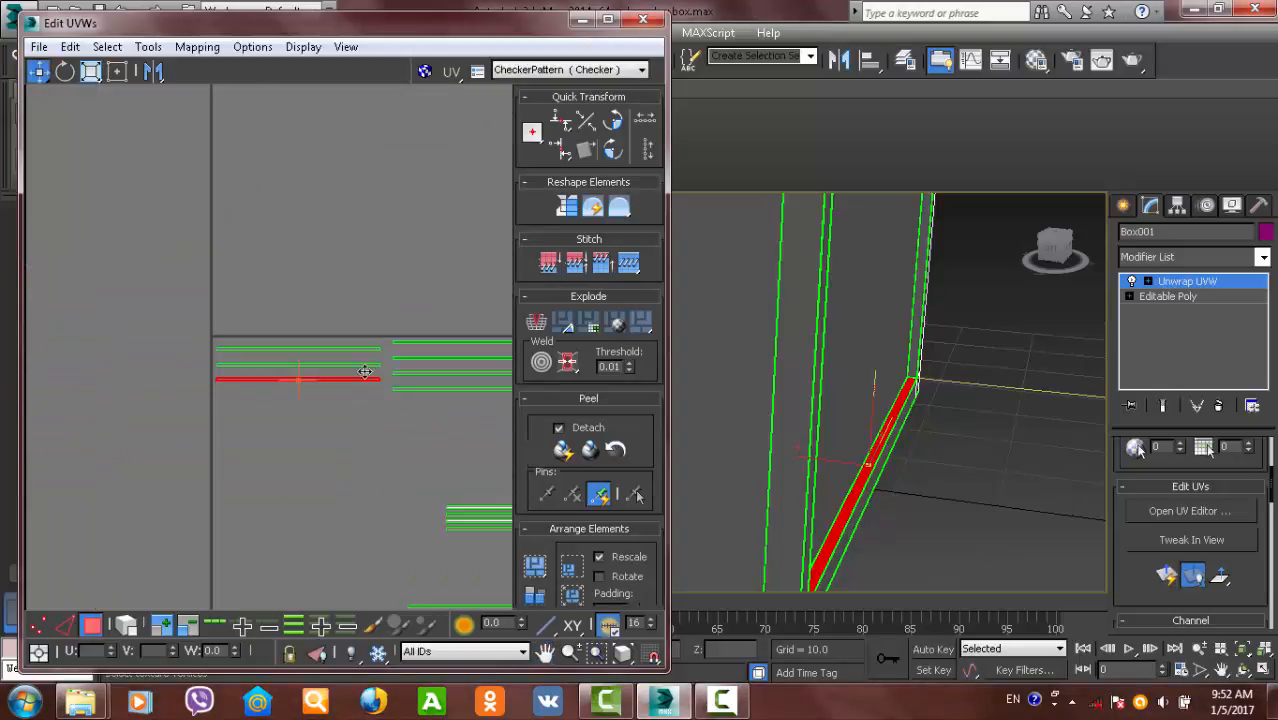
{"action": "left_click_drag", "start_coordinate": [367, 379], "coordinate": [378, 206]}
{"action": "middle_click_drag", "start_coordinate": [360, 226], "coordinate": [328, 380]}
{"action": "scroll", "coordinate": [326, 380], "scroll_direction": "up", "scroll_amount": 2}
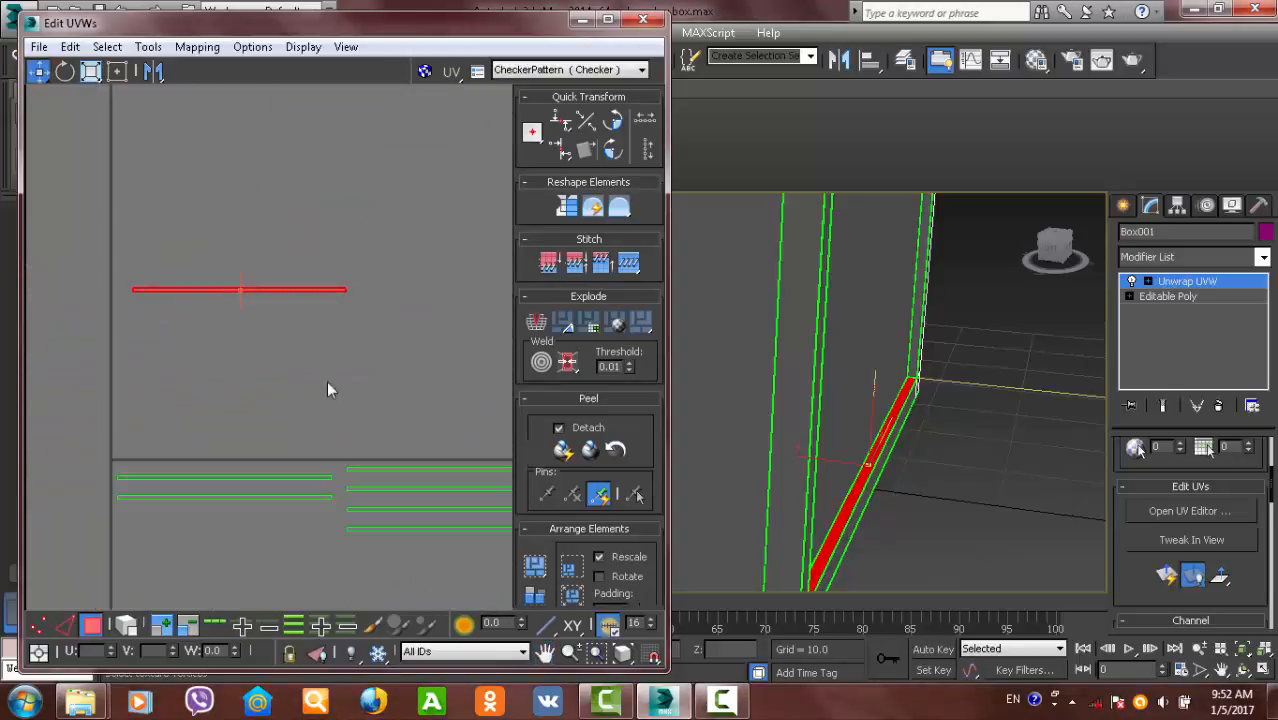
- In edge mode, stitch two neighbouring thin clusters end to end onto the isolated strip
{"action": "left_click", "coordinate": [91, 627]}
{"action": "left_click", "coordinate": [65, 626]}
{"action": "middle_click_drag", "start_coordinate": [346, 304], "coordinate": [342, 359]}
{"action": "scroll", "coordinate": [301, 395], "scroll_direction": "up", "scroll_amount": 3}
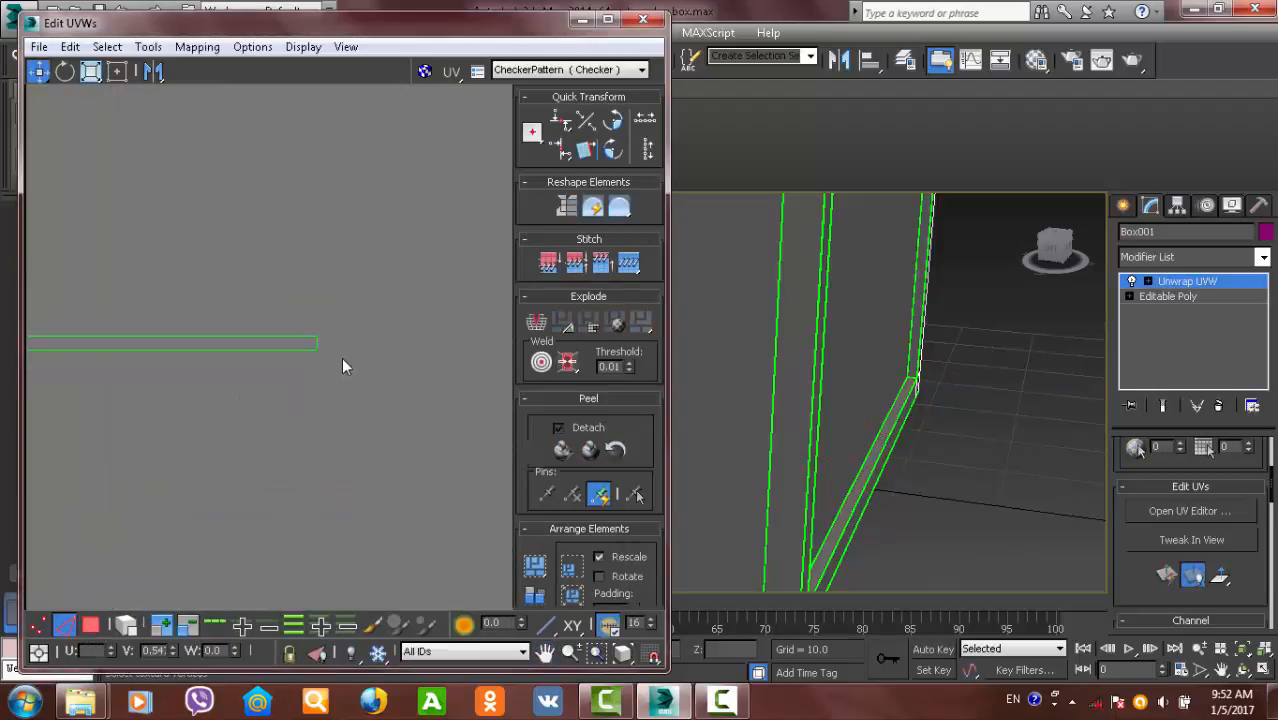
{"action": "left_click", "coordinate": [626, 264]}
{"action": "scroll", "coordinate": [367, 340], "scroll_direction": "up", "scroll_amount": 2}
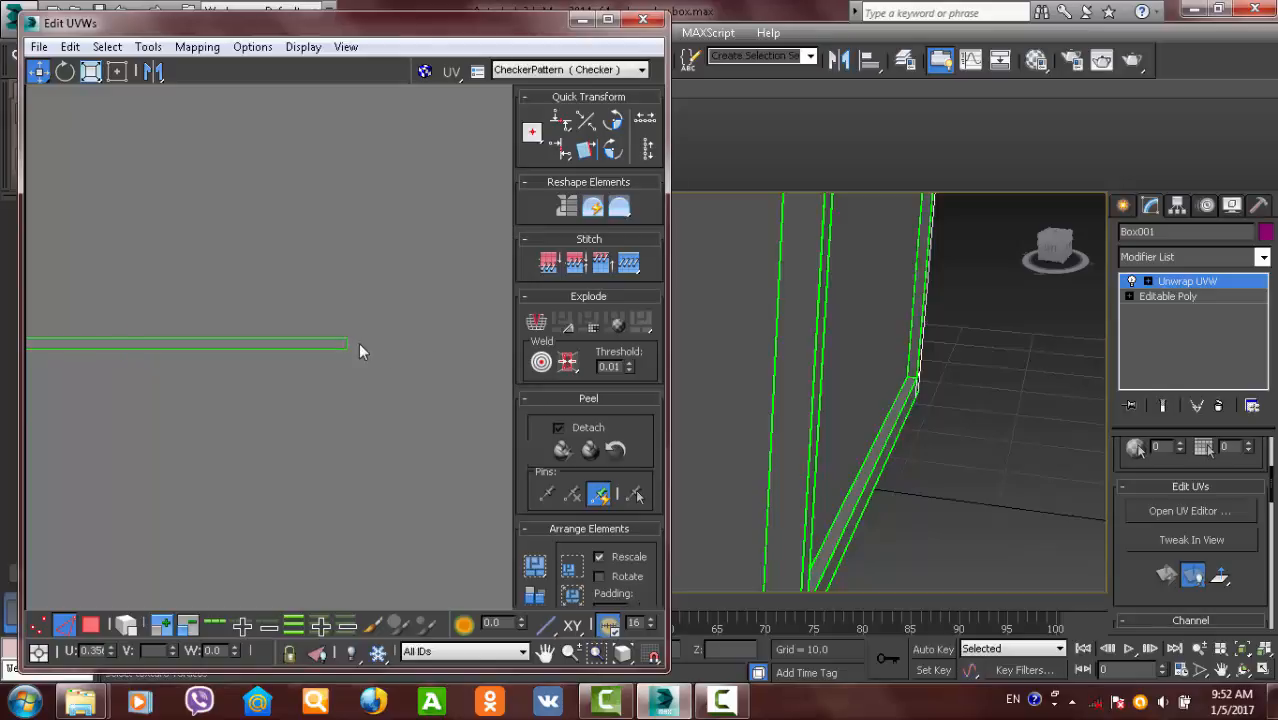
{"action": "left_click", "coordinate": [345, 344]}
{"action": "left_click", "coordinate": [627, 264]}
{"action": "scroll", "coordinate": [348, 378], "scroll_direction": "down", "scroll_amount": 3}
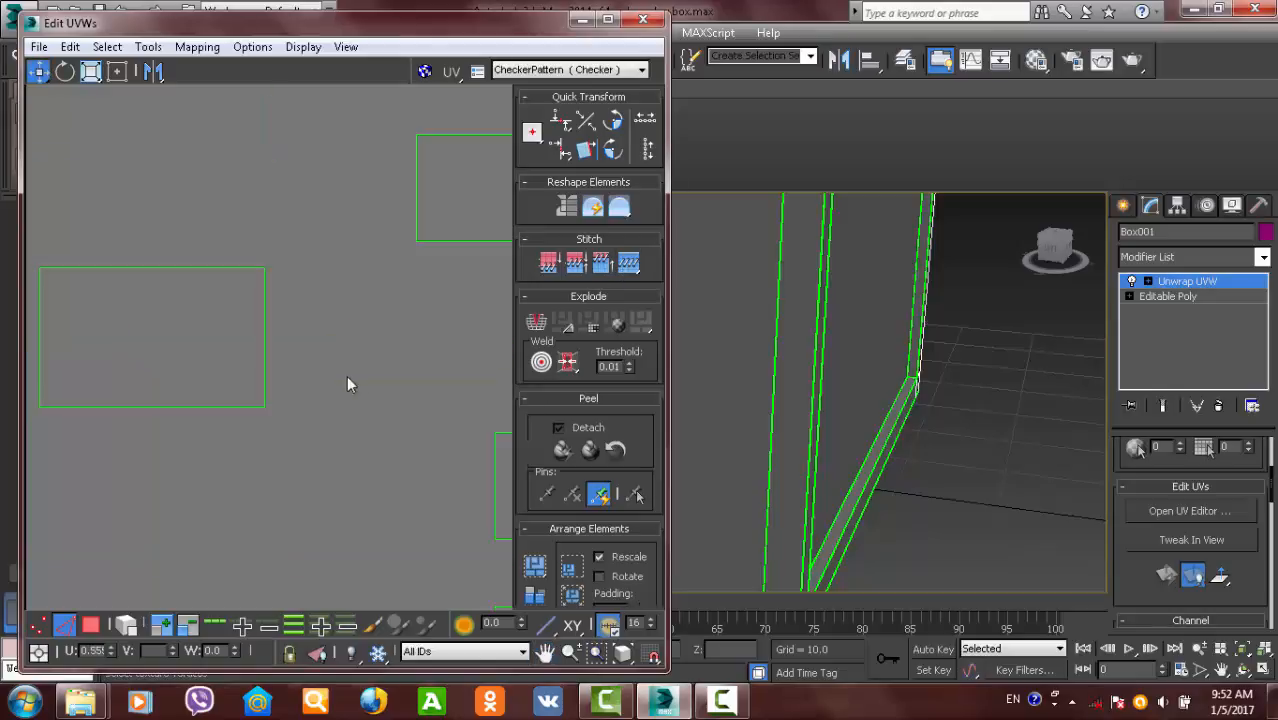
{"action": "scroll", "coordinate": [382, 382], "scroll_direction": "down", "scroll_amount": 2}
{"action": "right_click", "coordinate": [381, 379]}
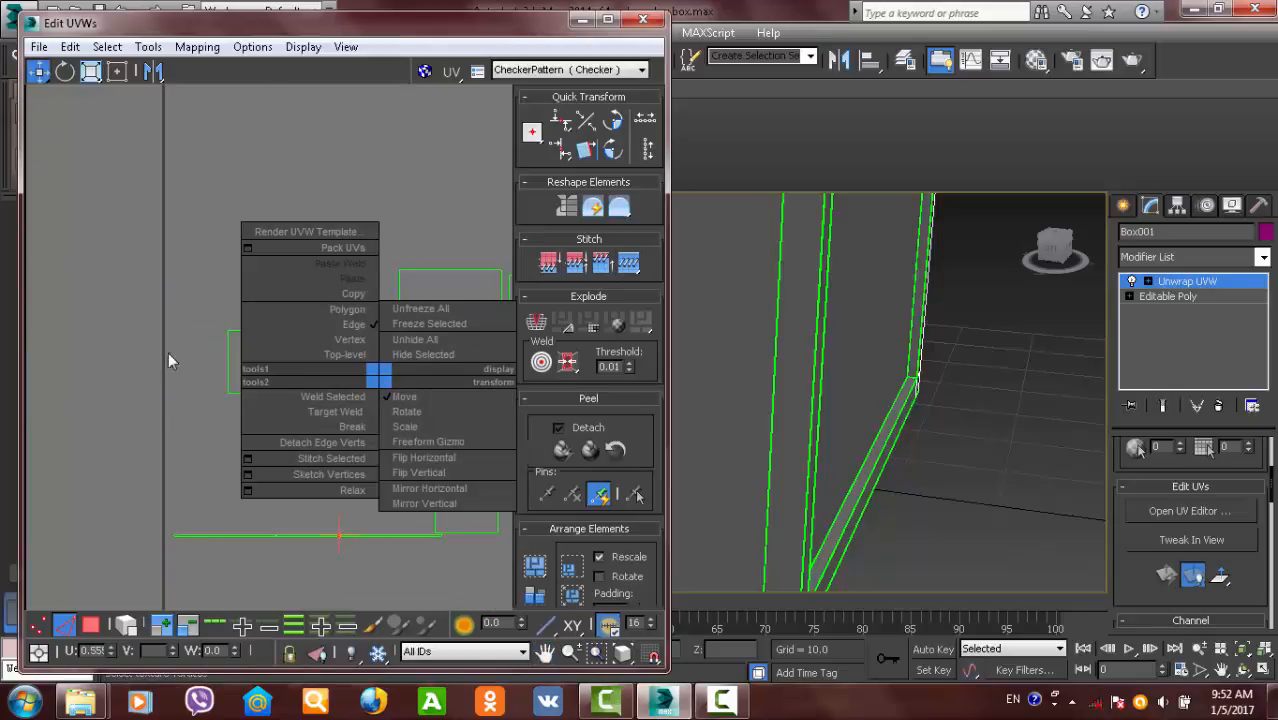
{"action": "left_click", "coordinate": [221, 390]}
{"action": "scroll", "coordinate": [252, 375], "scroll_direction": "down", "scroll_amount": 2}
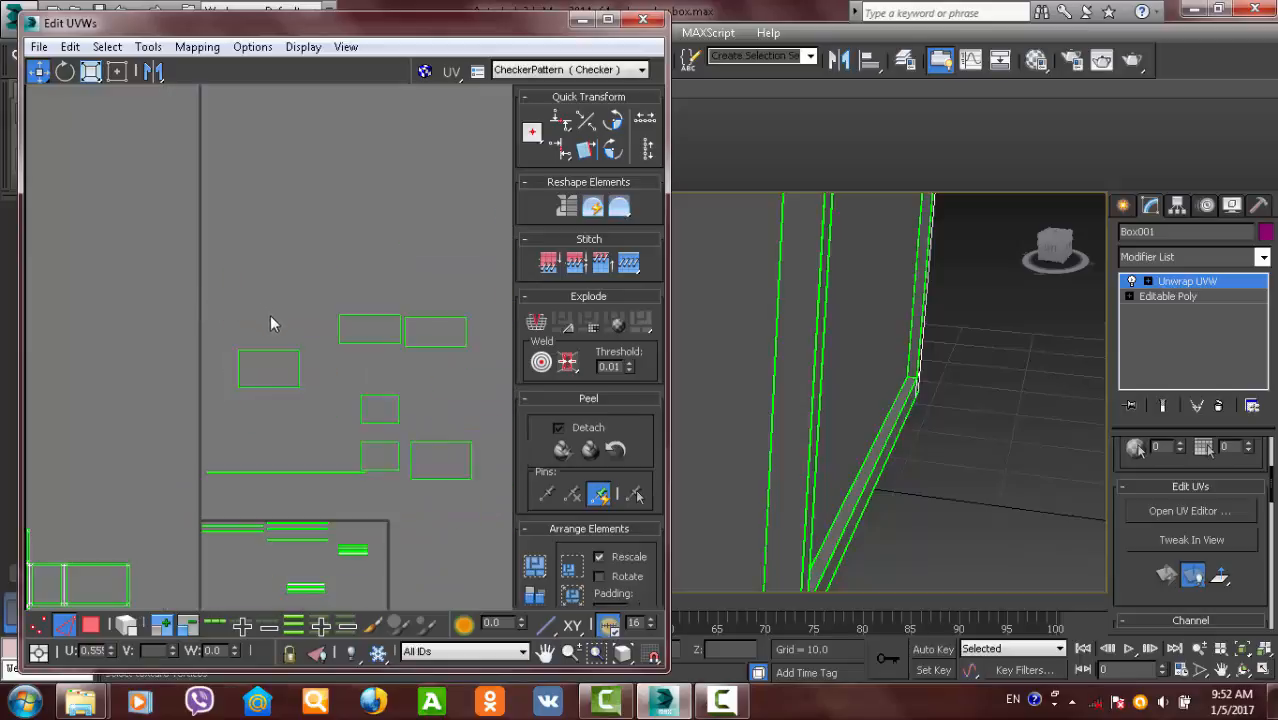
- Select the free end edge of the joined strip and stitch the fourth thin segment onto it
{"action": "middle_click_drag", "start_coordinate": [263, 490], "coordinate": [318, 346]}
{"action": "scroll", "coordinate": [318, 346], "scroll_direction": "down", "scroll_amount": 1}
{"action": "scroll", "coordinate": [348, 356], "scroll_direction": "up", "scroll_amount": 3}
{"action": "scroll", "coordinate": [414, 321], "scroll_direction": "up", "scroll_amount": 6}
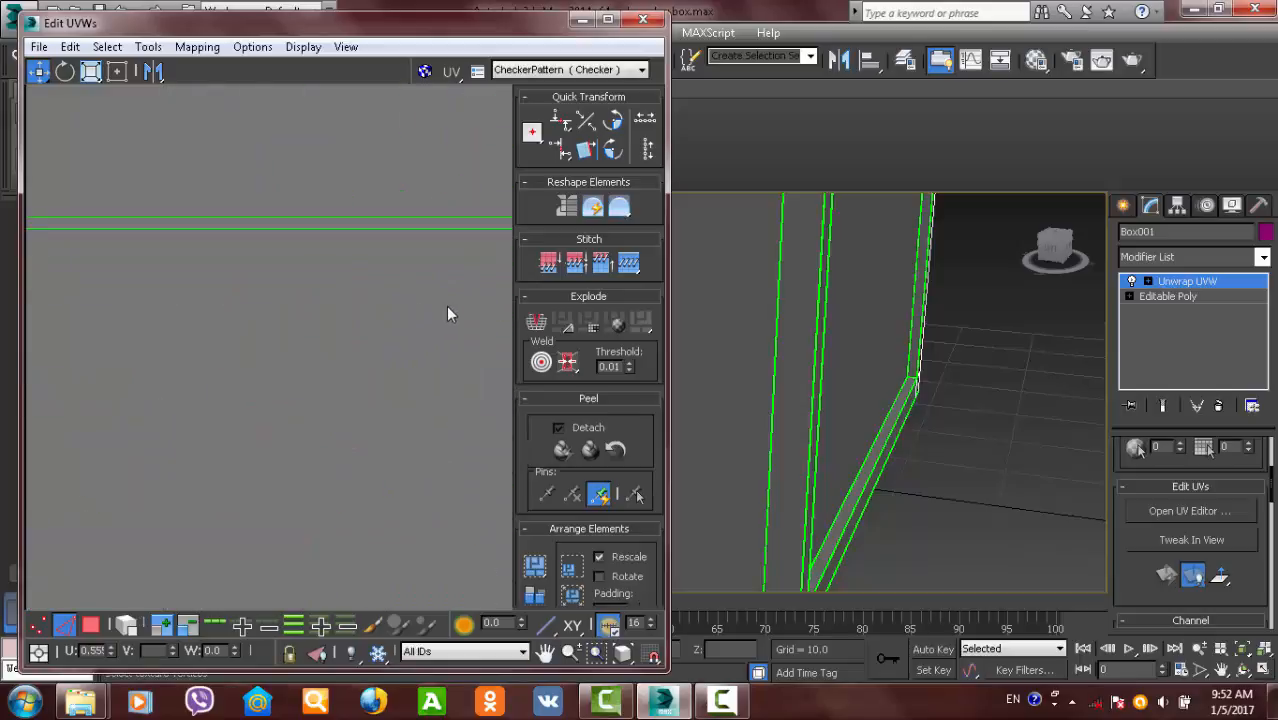
{"action": "middle_click_drag", "start_coordinate": [446, 306], "coordinate": [248, 385]}
{"action": "scroll", "coordinate": [396, 306], "scroll_direction": "up", "scroll_amount": 3}
{"action": "left_click", "coordinate": [380, 281]}
{"action": "middle_click_drag", "start_coordinate": [413, 301], "coordinate": [318, 352]}
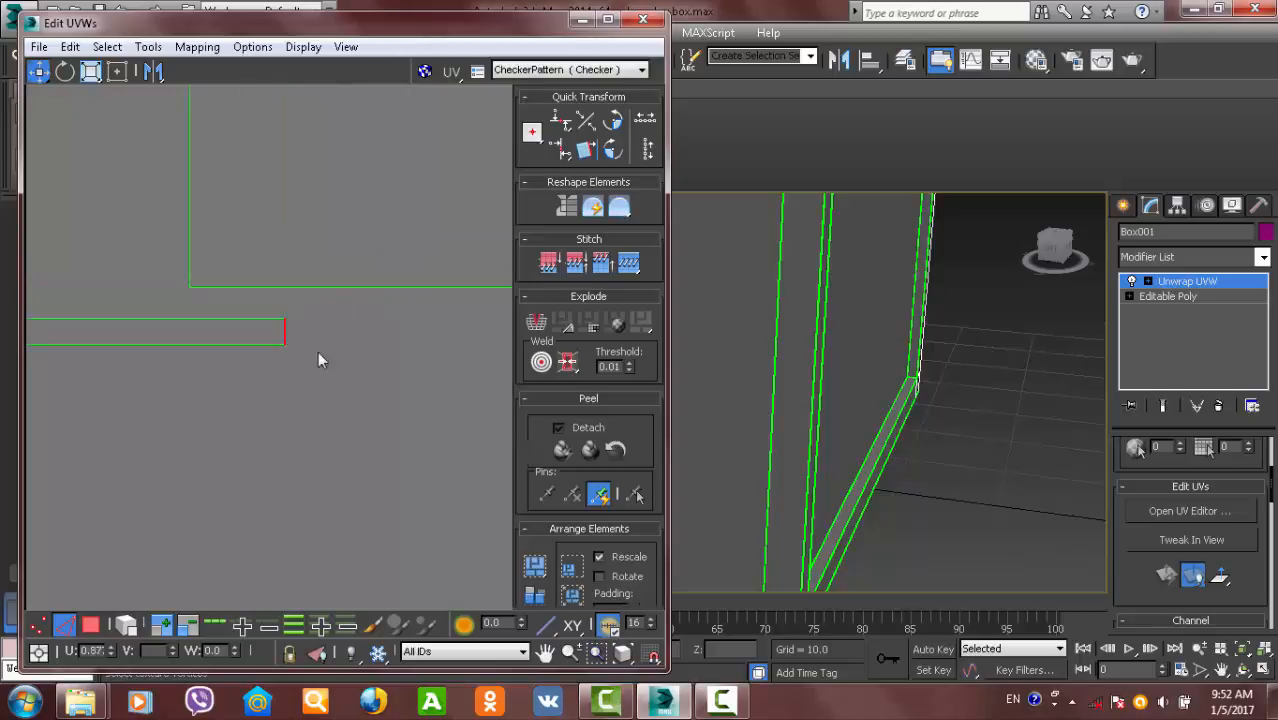
{"action": "middle_click_drag", "start_coordinate": [318, 450], "coordinate": [113, 438]}
{"action": "scroll", "coordinate": [113, 438], "scroll_direction": "down", "scroll_amount": 6}
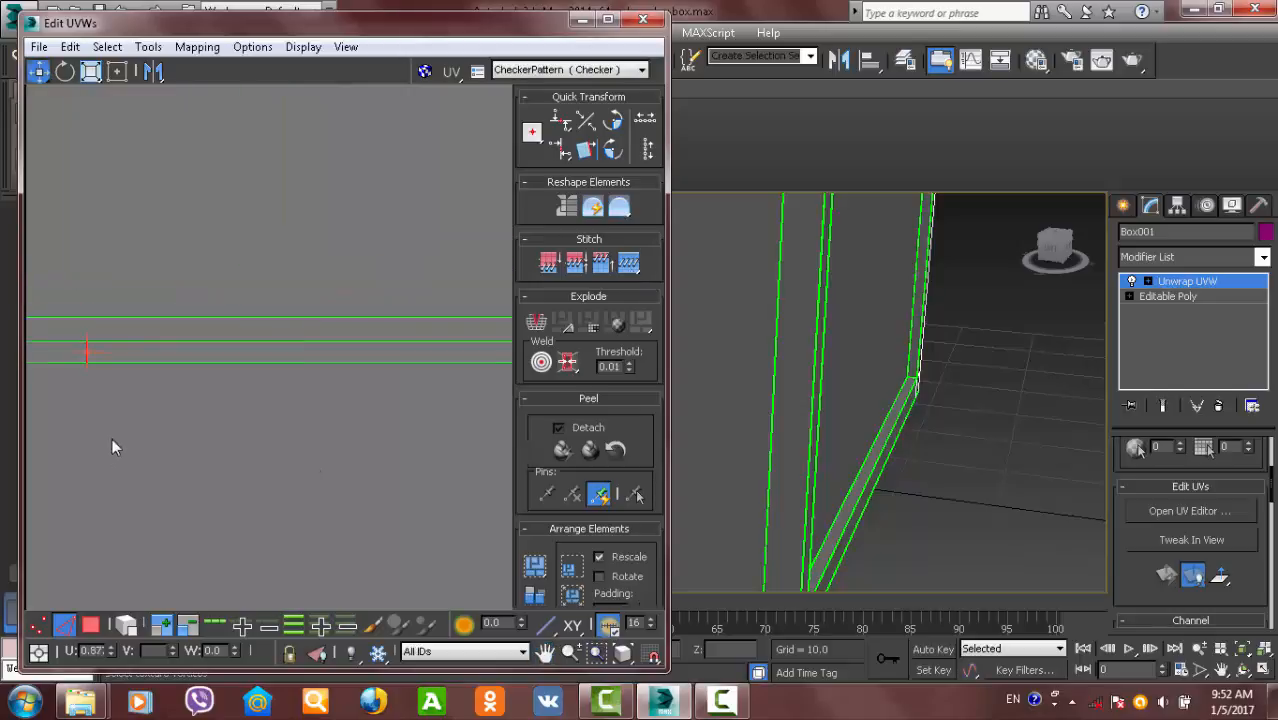
{"action": "middle_click_drag", "start_coordinate": [450, 395], "coordinate": [304, 396]}
{"action": "scroll", "coordinate": [305, 396], "scroll_direction": "up", "scroll_amount": 4}
{"action": "scroll", "coordinate": [324, 396], "scroll_direction": "down", "scroll_amount": 5}
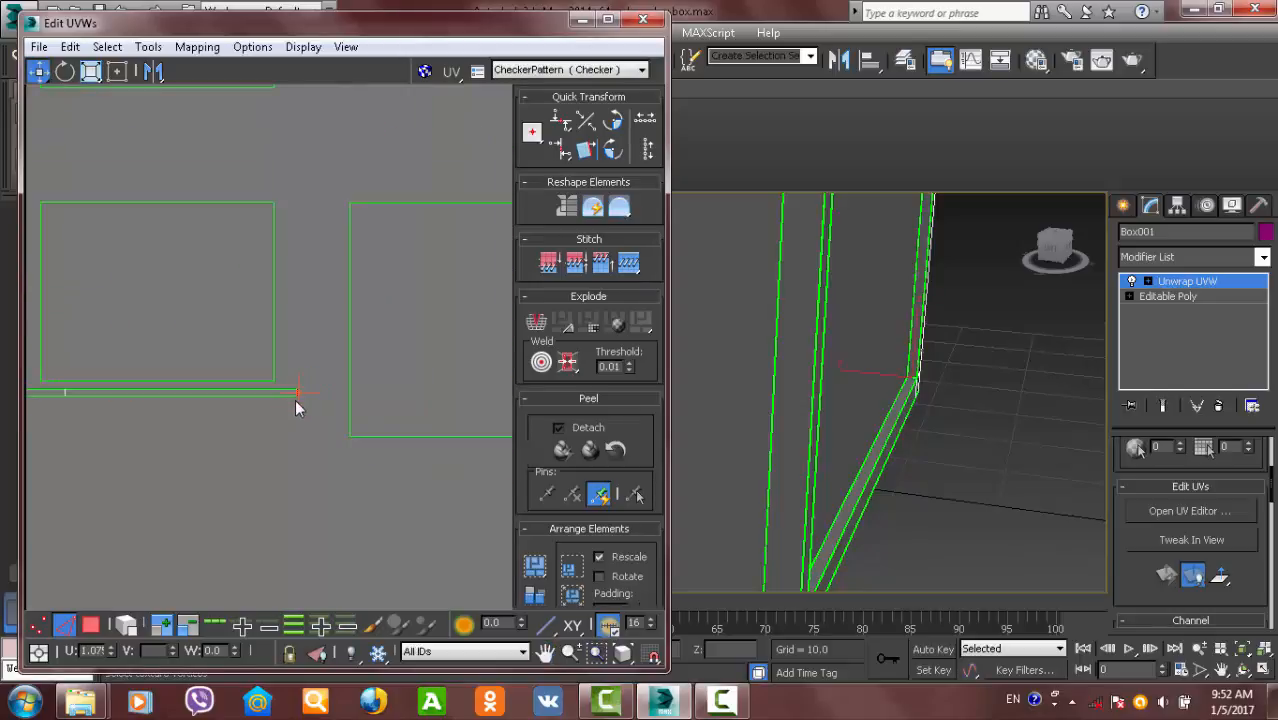
- Try to stitch once more at the free end of the four-segment strip and undo that stitch
{"action": "middle_click_drag", "start_coordinate": [325, 428], "coordinate": [436, 436]}
{"action": "scroll", "coordinate": [436, 436], "scroll_direction": "down", "scroll_amount": 4}
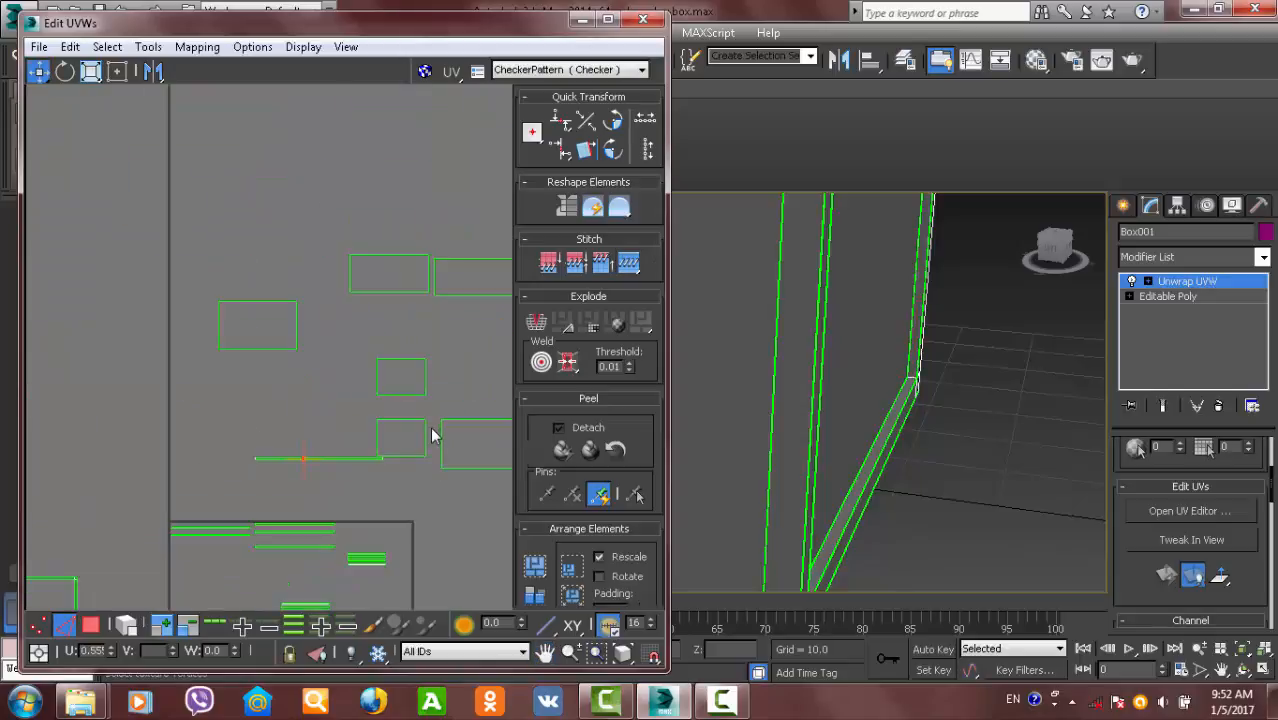
{"action": "scroll", "coordinate": [370, 458], "scroll_direction": "up", "scroll_amount": 5}
{"action": "scroll", "coordinate": [253, 490], "scroll_direction": "up", "scroll_amount": 4}
{"action": "scroll", "coordinate": [179, 486], "scroll_direction": "down", "scroll_amount": 4}
{"action": "key", "text": "ctrl+z"}
{"action": "scroll", "coordinate": [300, 483], "scroll_direction": "down", "scroll_amount": 3}
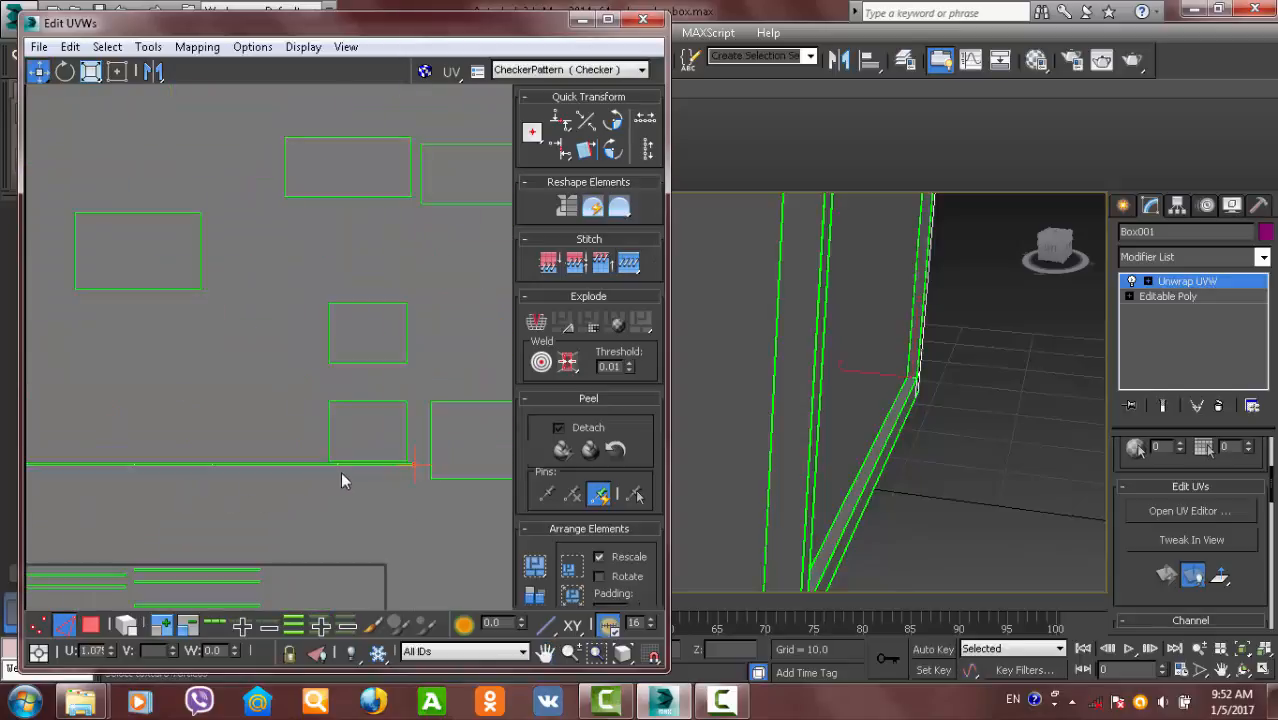
- Select the whole four-segment strip as a polygon element and move it outside the UV square, just above the cross-shaped frame layout
{"action": "middle_click_drag", "start_coordinate": [312, 505], "coordinate": [431, 337]}
{"action": "scroll", "coordinate": [431, 337], "scroll_direction": "up", "scroll_amount": 2}
{"action": "scroll", "coordinate": [363, 330], "scroll_direction": "down", "scroll_amount": 2}
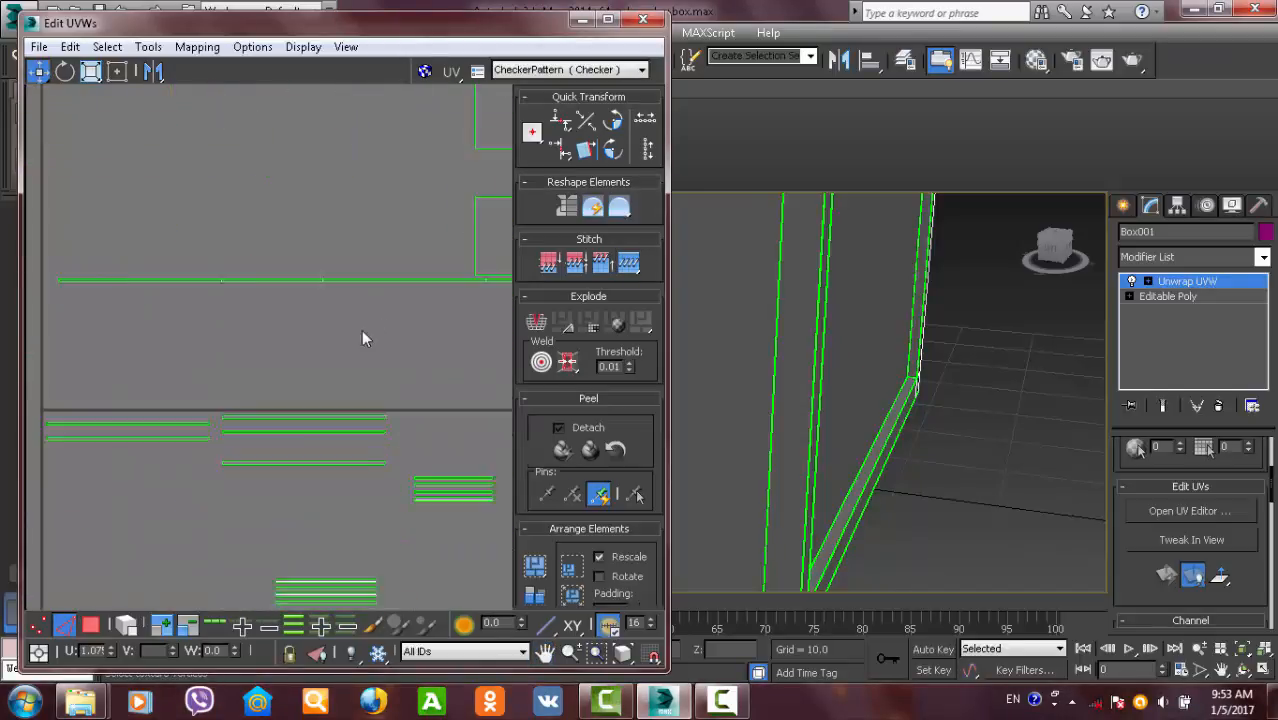
{"action": "left_click", "coordinate": [90, 624]}
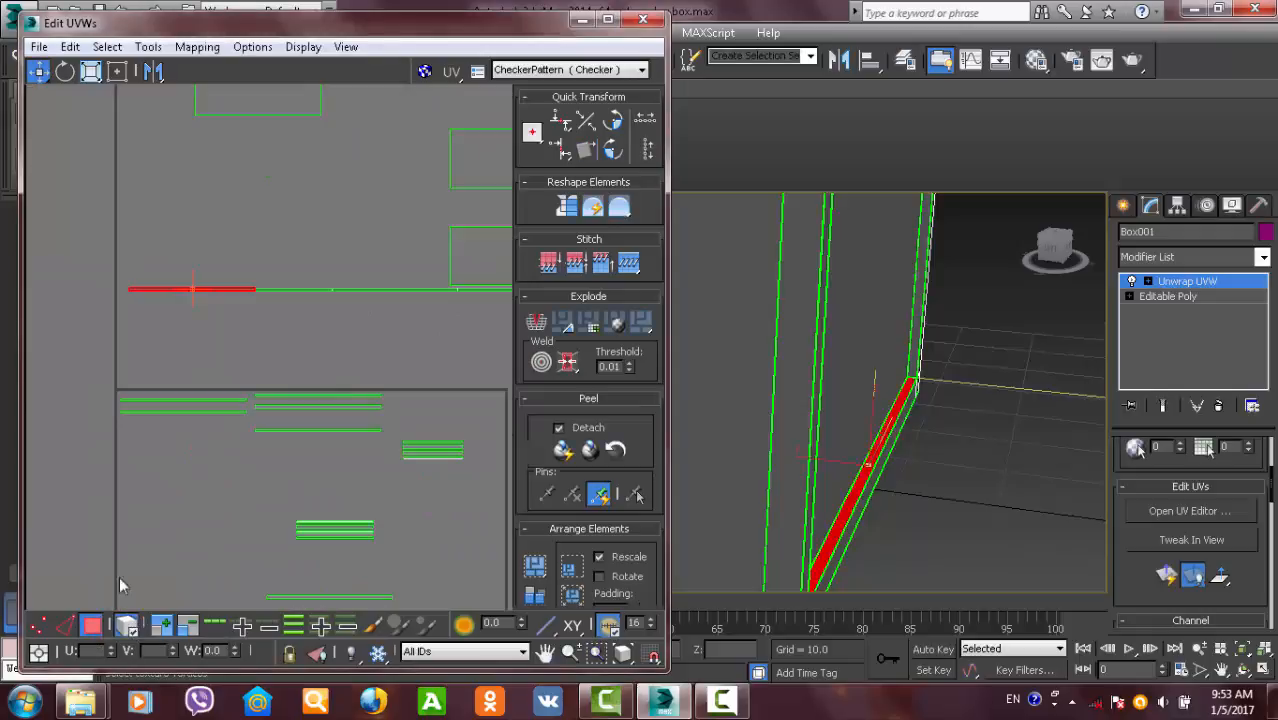
{"action": "left_click", "coordinate": [299, 323]}
{"action": "left_click", "coordinate": [326, 291]}
{"action": "scroll", "coordinate": [290, 356], "scroll_direction": "down", "scroll_amount": 3}
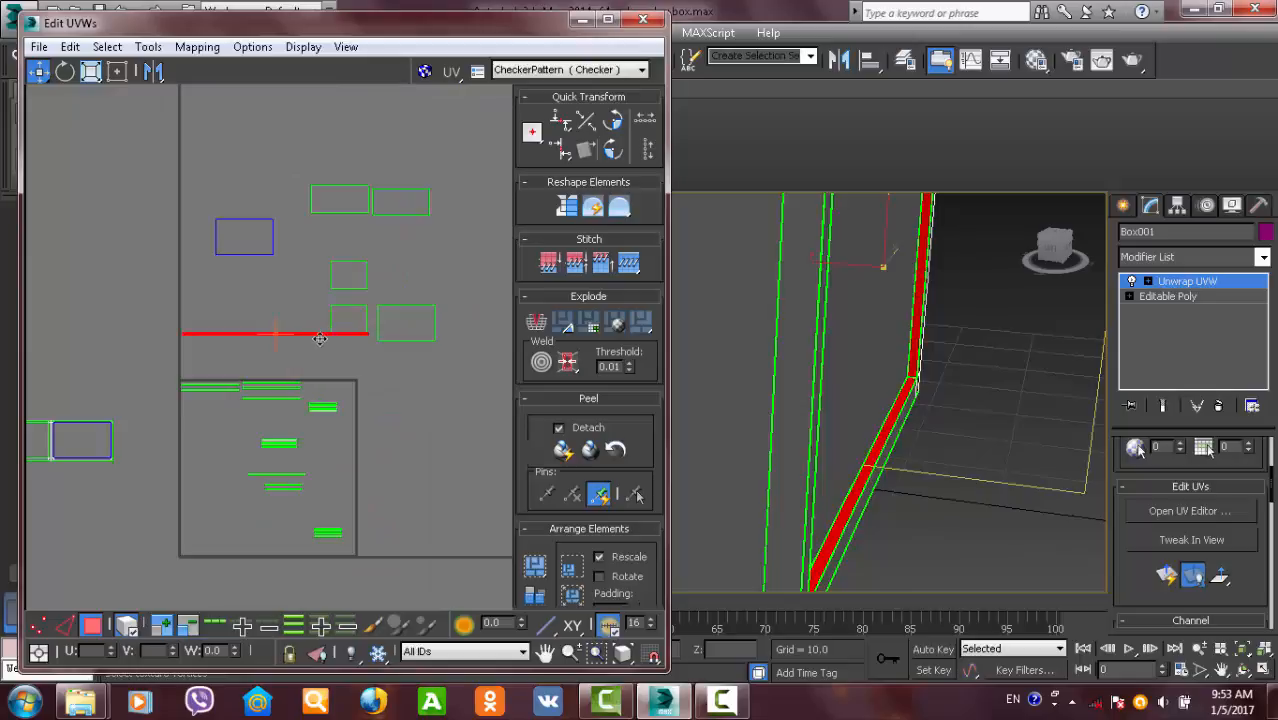
{"action": "left_click_drag", "start_coordinate": [319, 339], "coordinate": [319, 361]}
{"action": "left_click_drag", "start_coordinate": [212, 351], "coordinate": [61, 353]}
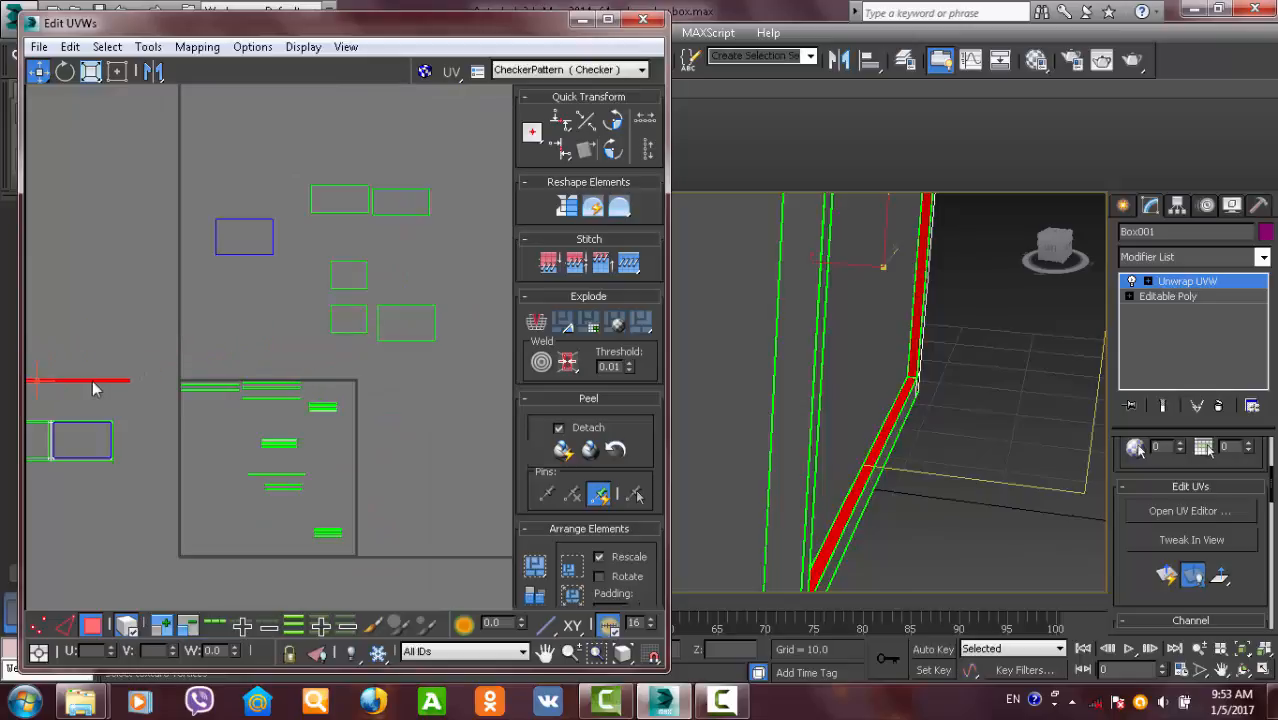
{"action": "middle_click_drag", "start_coordinate": [93, 388], "coordinate": [314, 397]}
{"action": "left_click_drag", "start_coordinate": [302, 398], "coordinate": [302, 383]}
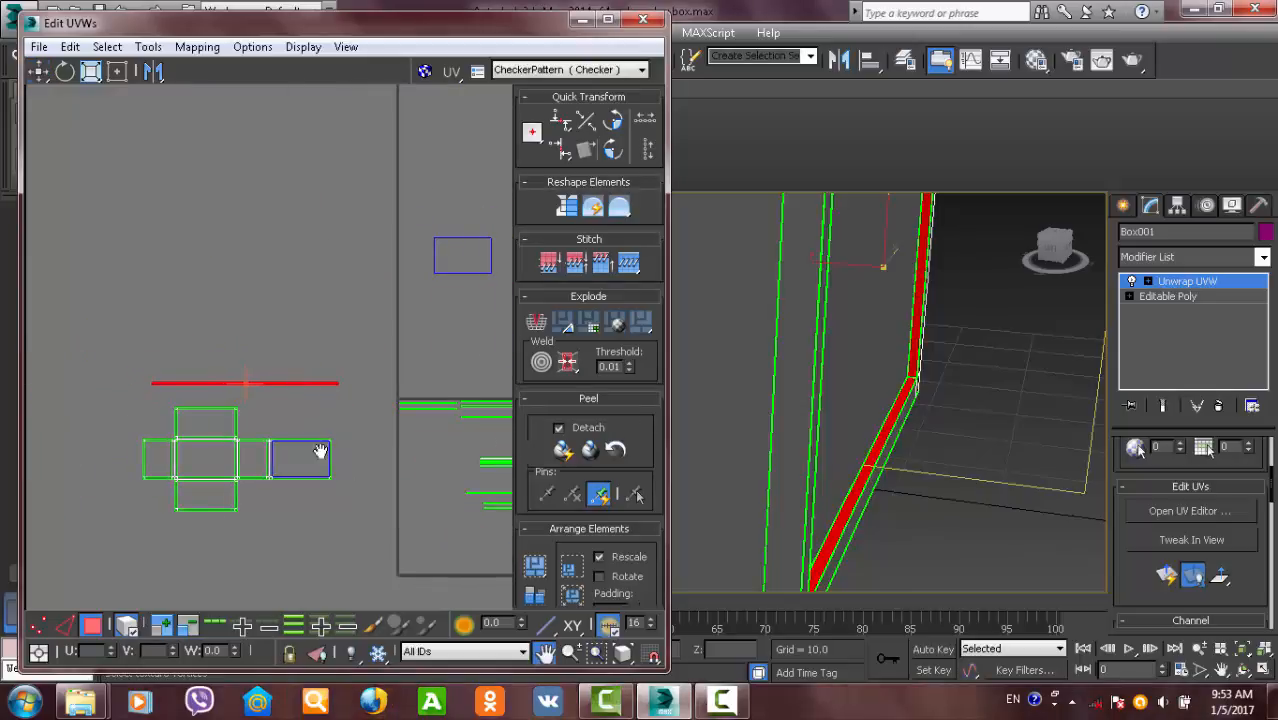
- Select the upper strip of the remaining upper-left pair and move it into the empty area above the UV square
{"action": "middle_click_drag", "start_coordinate": [320, 451], "coordinate": [124, 406]}
{"action": "scroll", "coordinate": [279, 410], "scroll_direction": "down", "scroll_amount": 1}
{"action": "scroll", "coordinate": [307, 399], "scroll_direction": "up", "scroll_amount": 6}
{"action": "middle_click_drag", "start_coordinate": [105, 302], "coordinate": [272, 359]}
{"action": "left_click", "coordinate": [271, 358]}
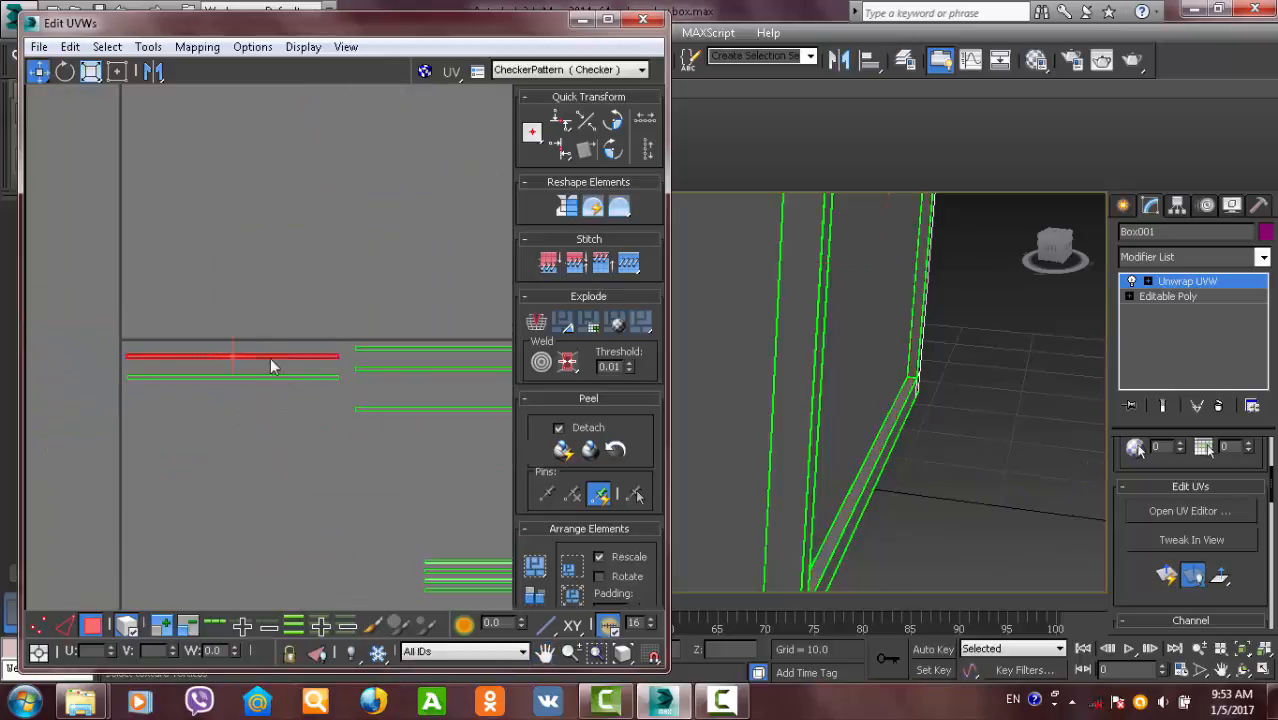
{"action": "left_click_drag", "start_coordinate": [270, 365], "coordinate": [262, 177]}
- Switch to edge mode and locate the right end edge of the newly isolated strip for stitching
{"action": "middle_click_drag", "start_coordinate": [262, 180], "coordinate": [288, 348]}
{"action": "scroll", "coordinate": [363, 357], "scroll_direction": "up", "scroll_amount": 2}
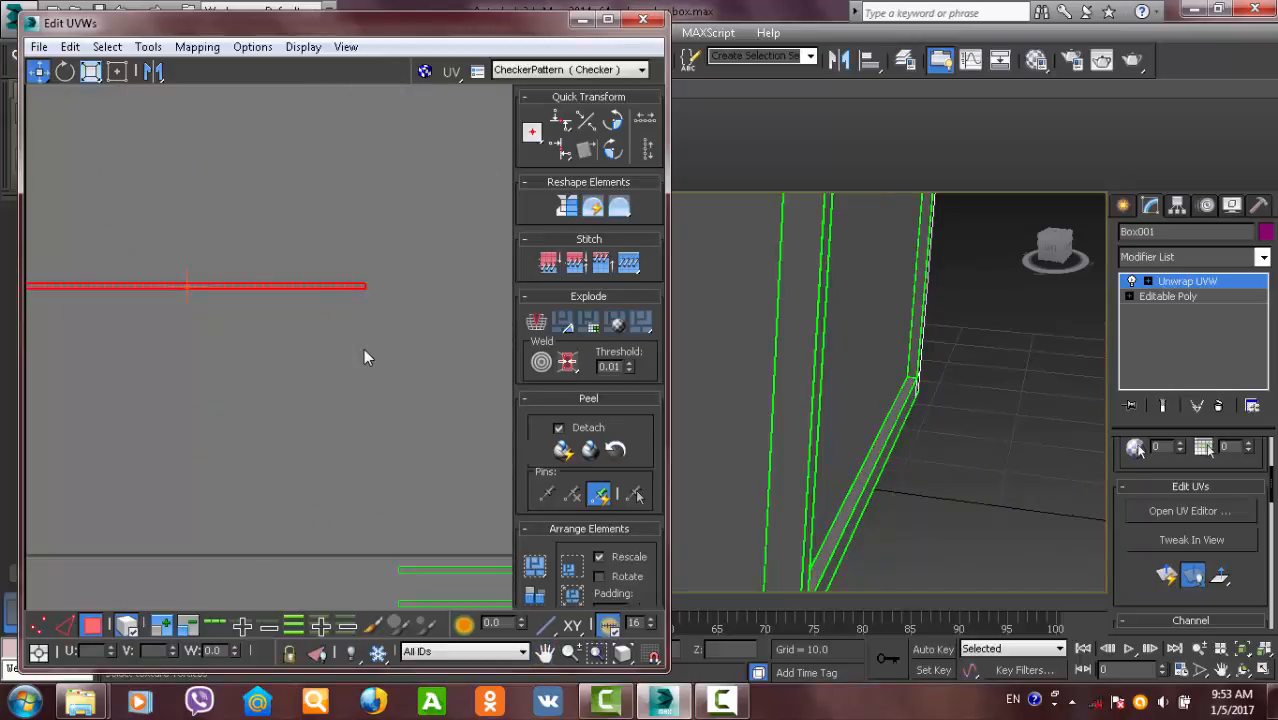
{"action": "scroll", "coordinate": [363, 357], "scroll_direction": "up", "scroll_amount": 2}
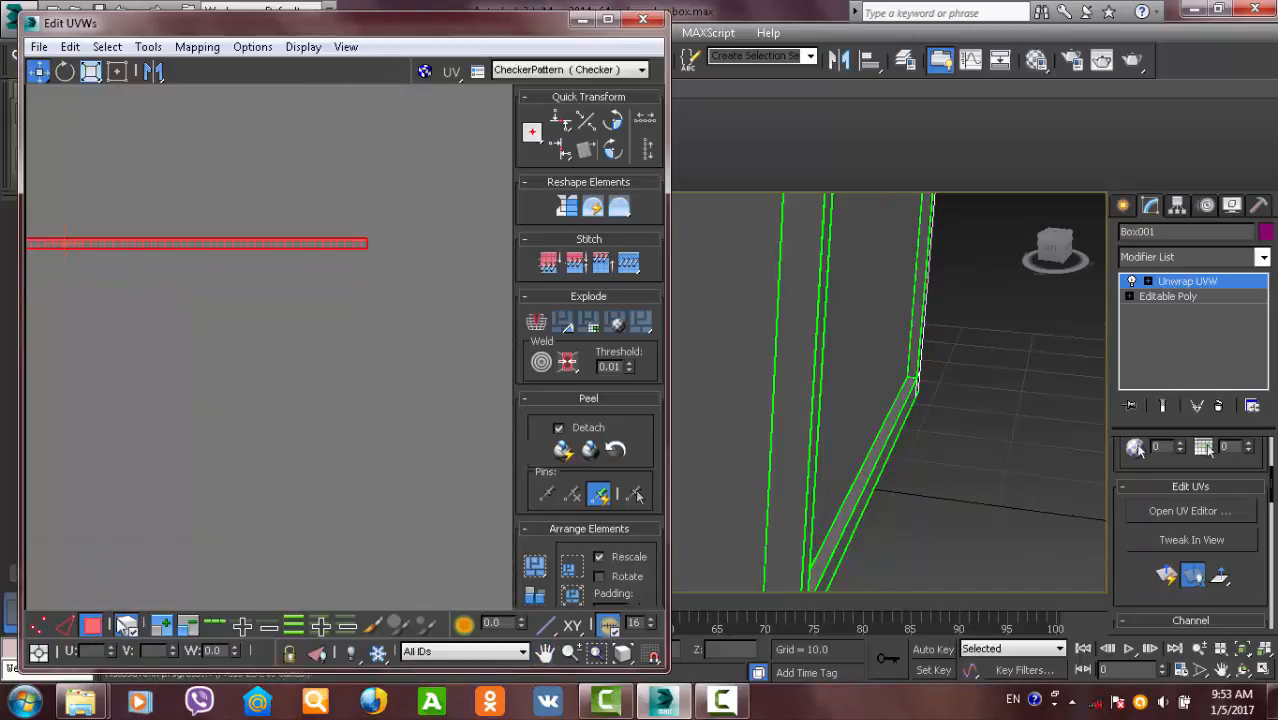
{"action": "left_click", "coordinate": [65, 628]}
{"action": "middle_click_drag", "start_coordinate": [377, 250], "coordinate": [314, 321]}
{"action": "scroll", "coordinate": [314, 321], "scroll_direction": "up", "scroll_amount": 2}
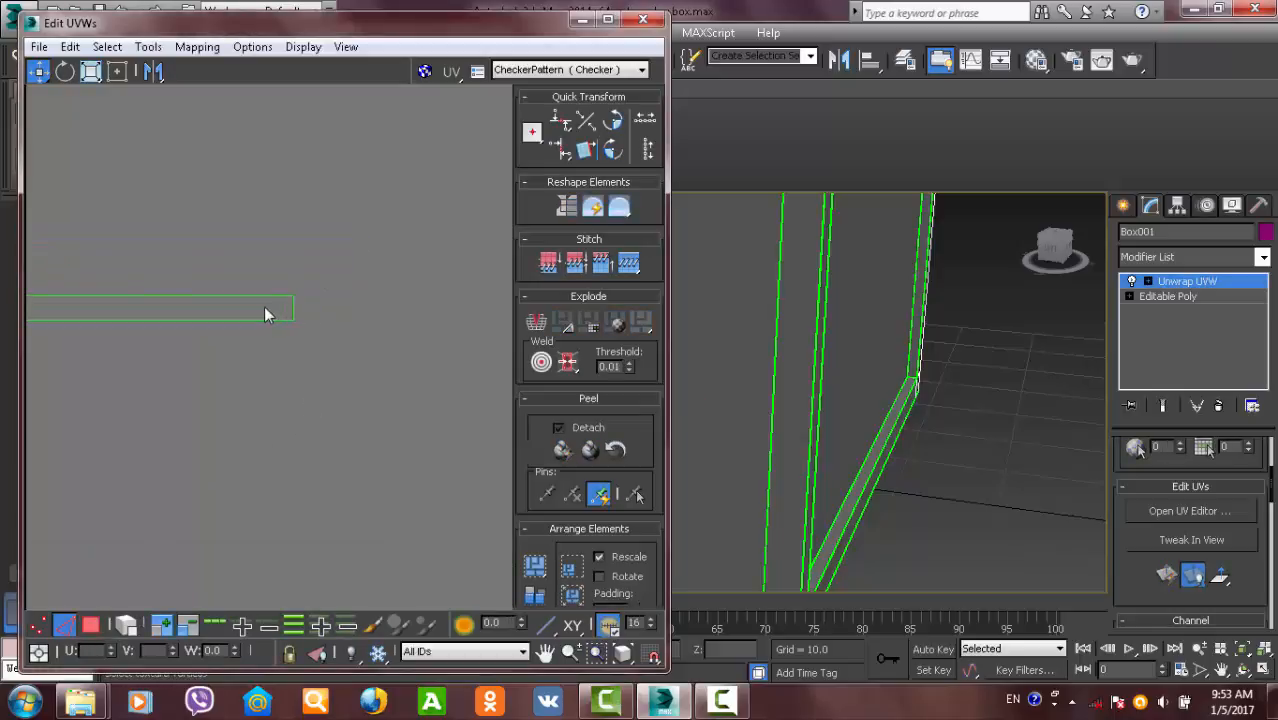
- Try joining the thin strip's end edge to its matching piece with Stitch to Average, and undo the result
{"action": "left_click", "coordinate": [293, 311]}
{"action": "scroll", "coordinate": [289, 329], "scroll_direction": "down", "scroll_amount": 2}
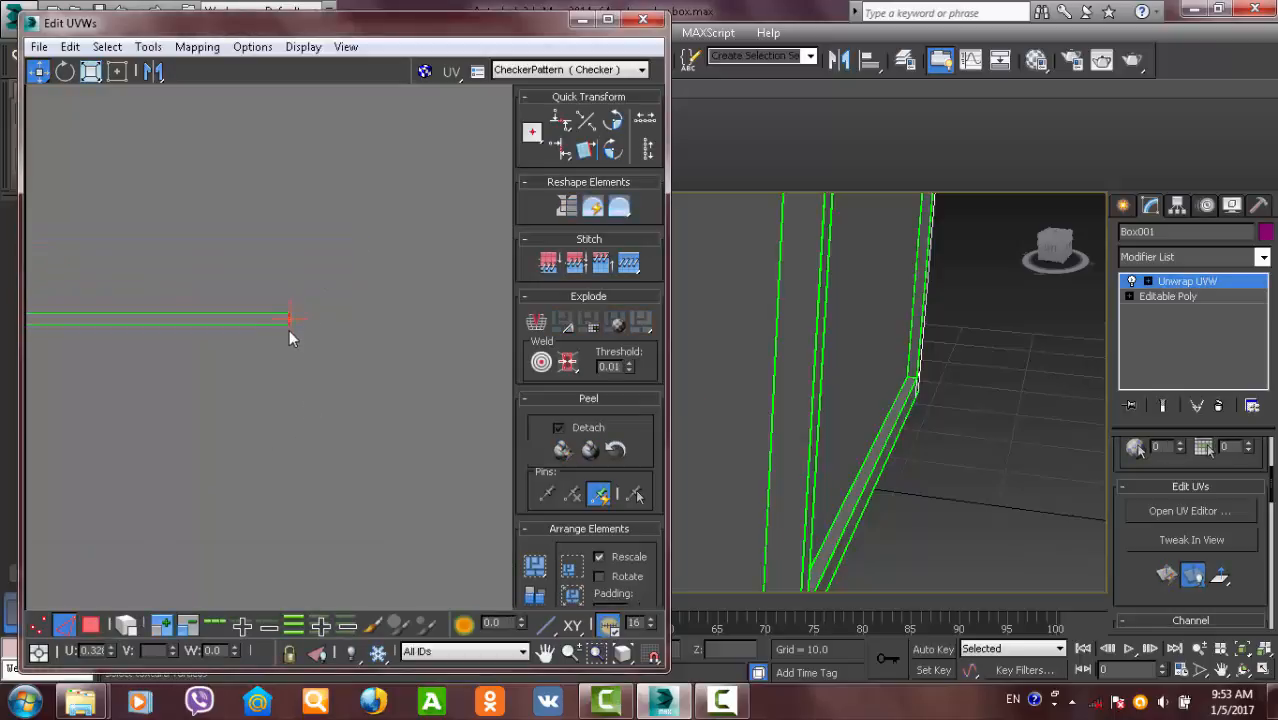
{"action": "left_click", "coordinate": [576, 266]}
{"action": "middle_click_drag", "start_coordinate": [393, 406], "coordinate": [275, 394]}
{"action": "scroll", "coordinate": [300, 373], "scroll_direction": "down", "scroll_amount": 3}
{"action": "key", "text": "ctrl+z"}
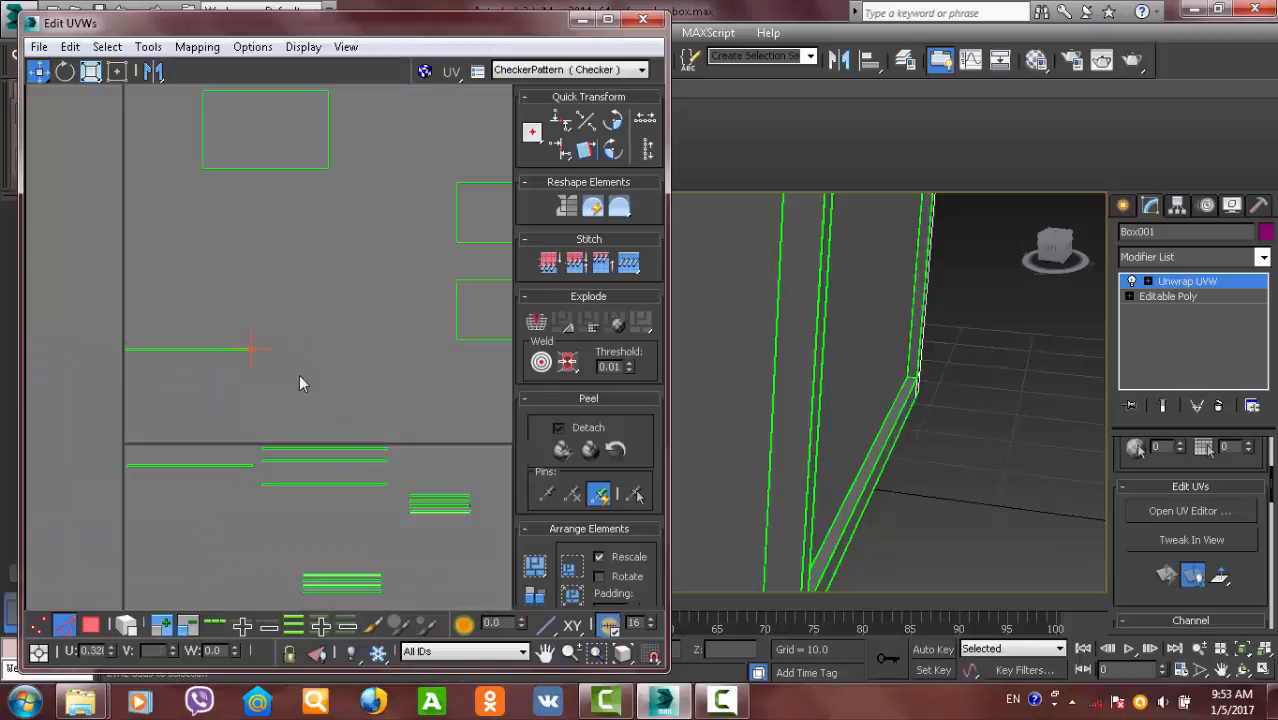
- Stitch the matching UV piece onto the thin strip's selected end edge using Stitch Custom
{"action": "scroll", "coordinate": [299, 374], "scroll_direction": "up", "scroll_amount": 3}
{"action": "middle_click_drag", "start_coordinate": [143, 339], "coordinate": [263, 311]}
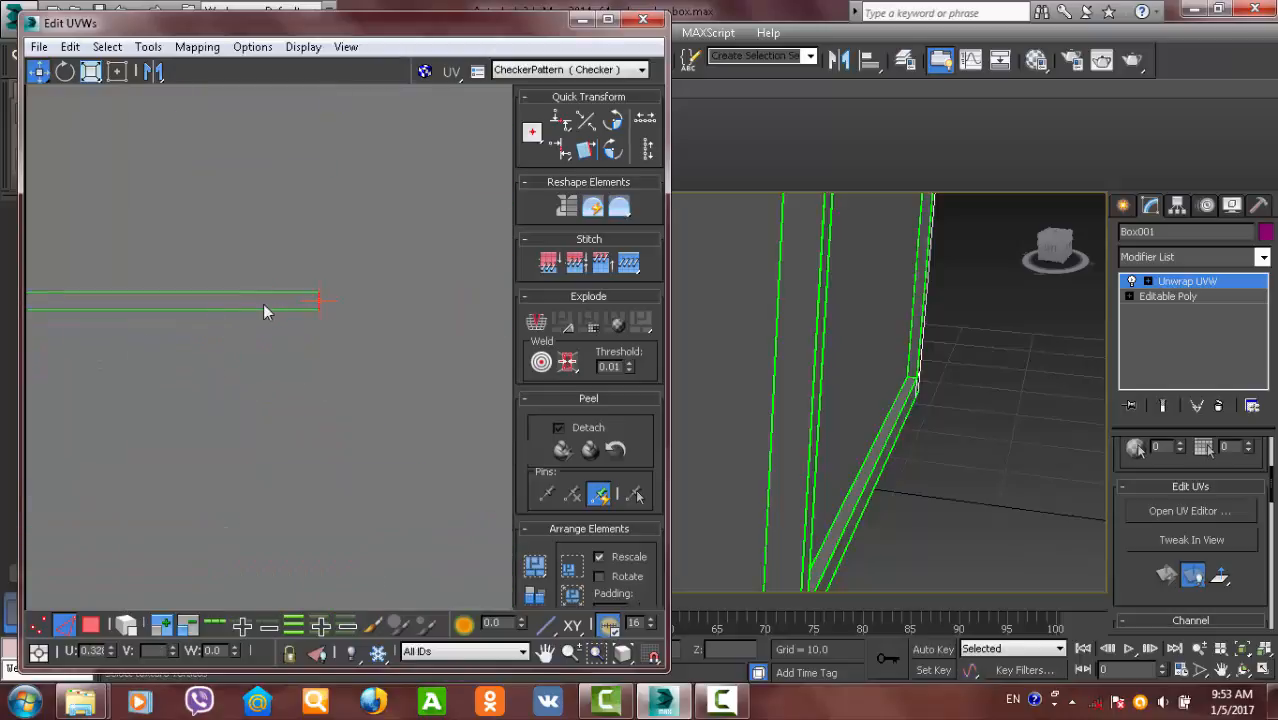
{"action": "left_click", "coordinate": [629, 268]}
- Select the free end edge of the extended strip and stitch the next matching piece onto it with Stitch Custom
{"action": "scroll", "coordinate": [359, 324], "scroll_direction": "down", "scroll_amount": 1}
{"action": "middle_click_drag", "start_coordinate": [378, 323], "coordinate": [266, 332]}
{"action": "scroll", "coordinate": [270, 333], "scroll_direction": "down", "scroll_amount": 1}
{"action": "middle_click_drag", "start_coordinate": [422, 344], "coordinate": [317, 341]}
{"action": "scroll", "coordinate": [359, 323], "scroll_direction": "up", "scroll_amount": 1}
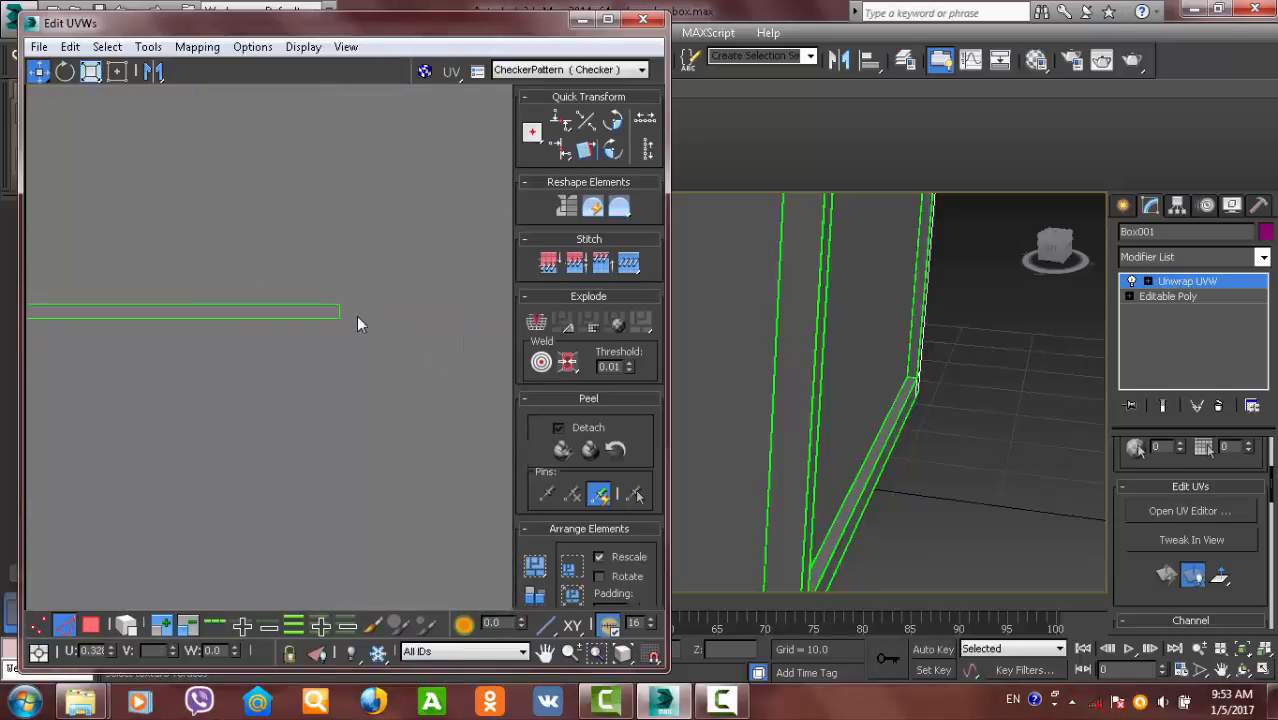
{"action": "left_click_drag", "start_coordinate": [621, 283], "coordinate": [622, 275]}
{"action": "left_click", "coordinate": [628, 263]}
{"action": "middle_click_drag", "start_coordinate": [298, 383], "coordinate": [240, 388]}
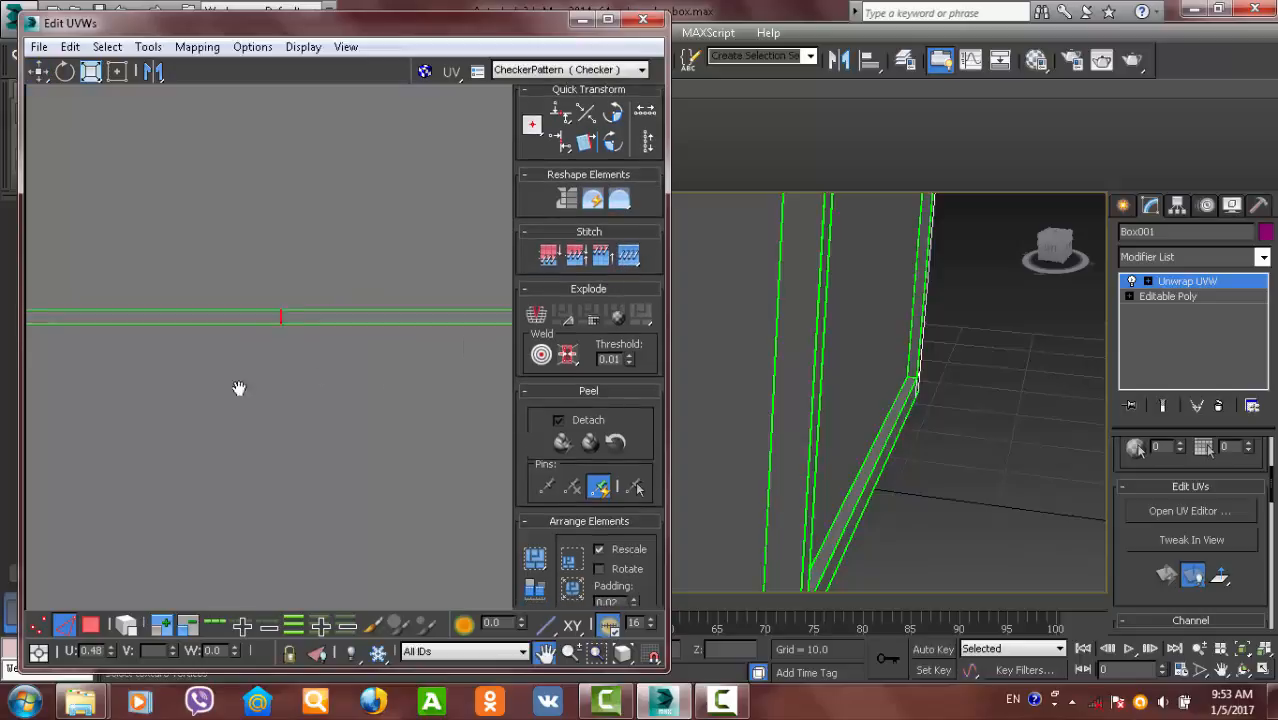
- Stitch one more thin piece onto the far end edge of the assembled four-part strip
{"action": "scroll", "coordinate": [242, 388], "scroll_direction": "down", "scroll_amount": 3}
{"action": "middle_click_drag", "start_coordinate": [400, 385], "coordinate": [200, 388]}
{"action": "scroll", "coordinate": [348, 371], "scroll_direction": "up", "scroll_amount": 3}
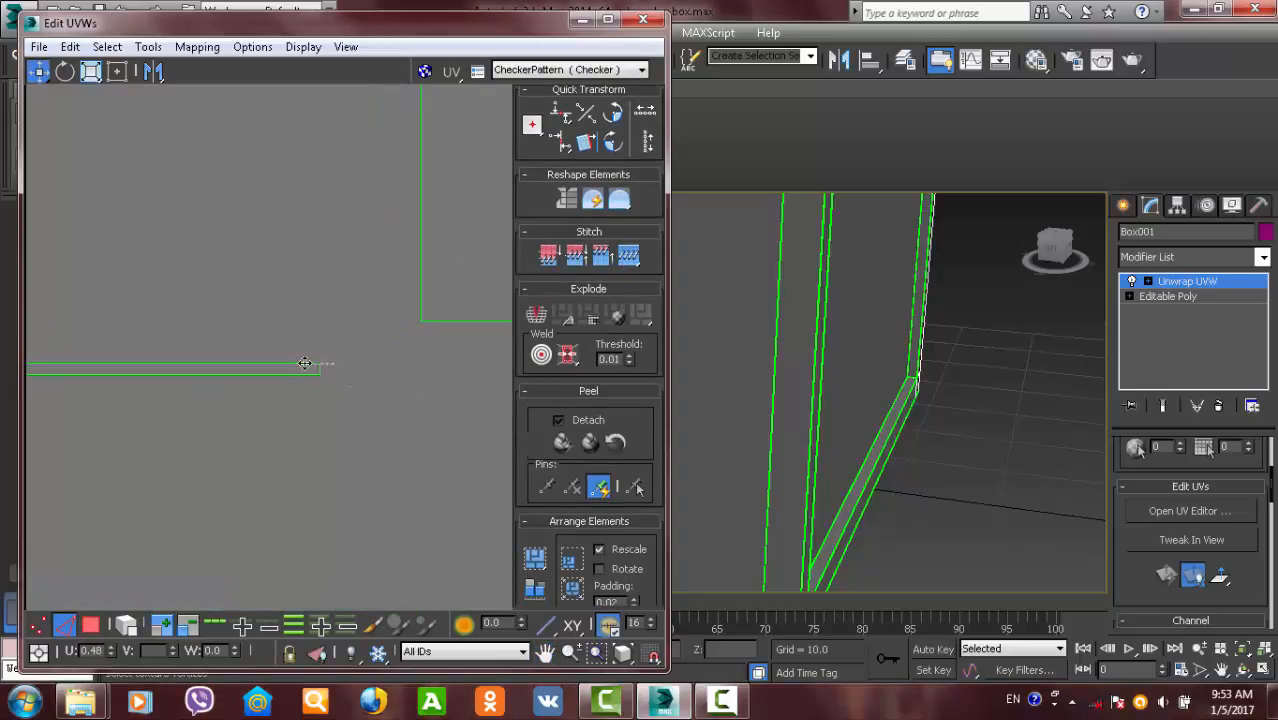
{"action": "left_click", "coordinate": [318, 363]}
{"action": "scroll", "coordinate": [364, 388], "scroll_direction": "up", "scroll_amount": 2}
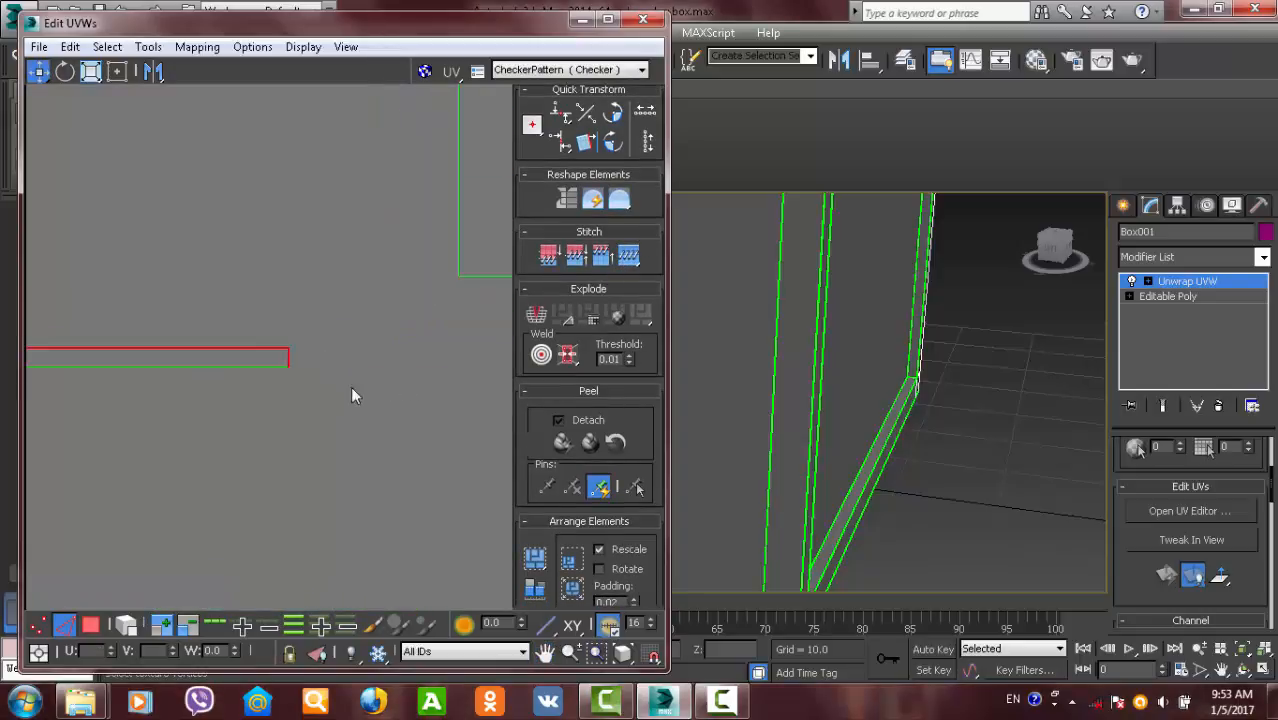
{"action": "left_click", "coordinate": [623, 264]}
- Try to stitch the last free end edge of the assembled strip, and undo that stitch
{"action": "middle_click_drag", "start_coordinate": [301, 415], "coordinate": [60, 433]}
{"action": "scroll", "coordinate": [440, 433], "scroll_direction": "down", "scroll_amount": 3}
{"action": "middle_click_drag", "start_coordinate": [440, 433], "coordinate": [327, 430]}
{"action": "scroll", "coordinate": [348, 409], "scroll_direction": "up", "scroll_amount": 5}
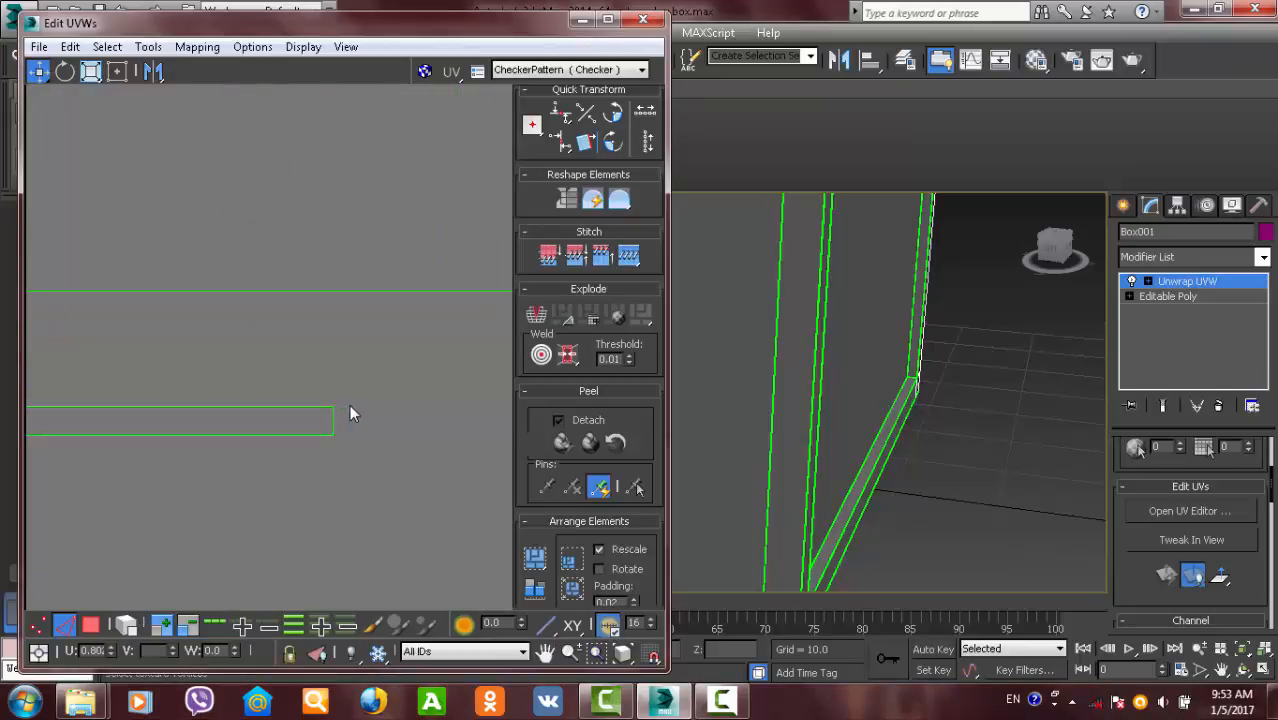
{"action": "left_click", "coordinate": [330, 424]}
{"action": "scroll", "coordinate": [330, 424], "scroll_direction": "down", "scroll_amount": 3}
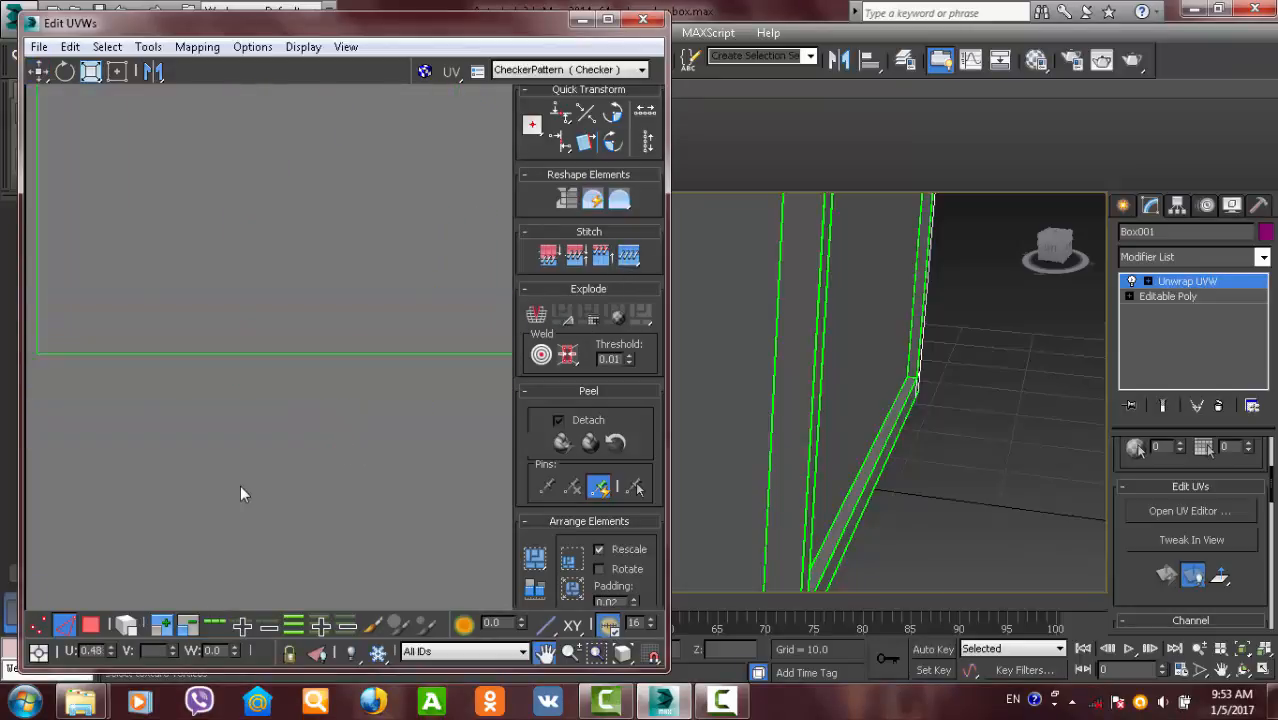
{"action": "scroll", "coordinate": [259, 485], "scroll_direction": "down", "scroll_amount": 5}
{"action": "key", "text": "ctrl+z"}
{"action": "middle_click_drag", "start_coordinate": [211, 502], "coordinate": [302, 518]}
{"action": "scroll", "coordinate": [348, 444], "scroll_direction": "down", "scroll_amount": 2}
{"action": "scroll", "coordinate": [278, 532], "scroll_direction": "up", "scroll_amount": 2}
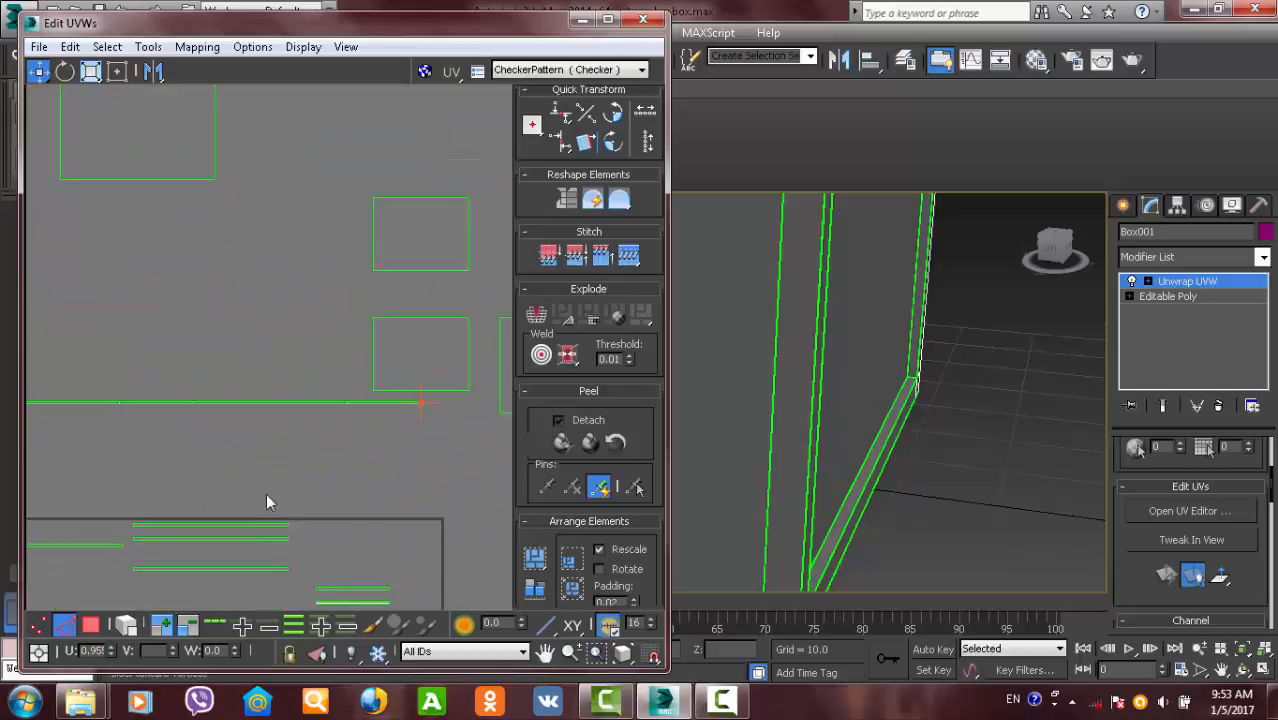
- Examine the remaining loose thin strips inside the texture tile to find the next pieces to assemble
{"action": "middle_click_drag", "start_coordinate": [195, 515], "coordinate": [236, 334]}
{"action": "middle_click_drag", "start_coordinate": [267, 383], "coordinate": [349, 263]}
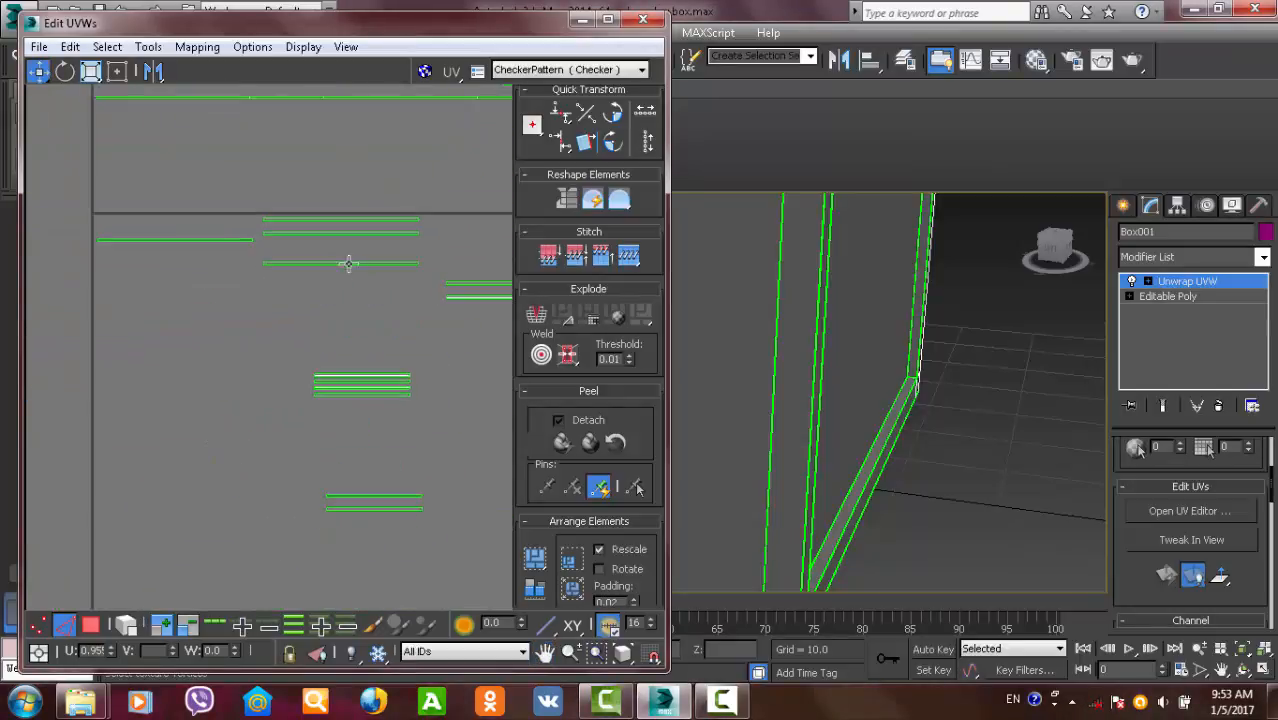
{"action": "middle_click_drag", "start_coordinate": [168, 418], "coordinate": [209, 470]}
{"action": "scroll", "coordinate": [209, 470], "scroll_direction": "up", "scroll_amount": 3}
{"action": "middle_click_drag", "start_coordinate": [157, 355], "coordinate": [146, 596]}
{"action": "scroll", "coordinate": [223, 480], "scroll_direction": "up", "scroll_amount": 2}
{"action": "middle_click_drag", "start_coordinate": [318, 318], "coordinate": [219, 386]}
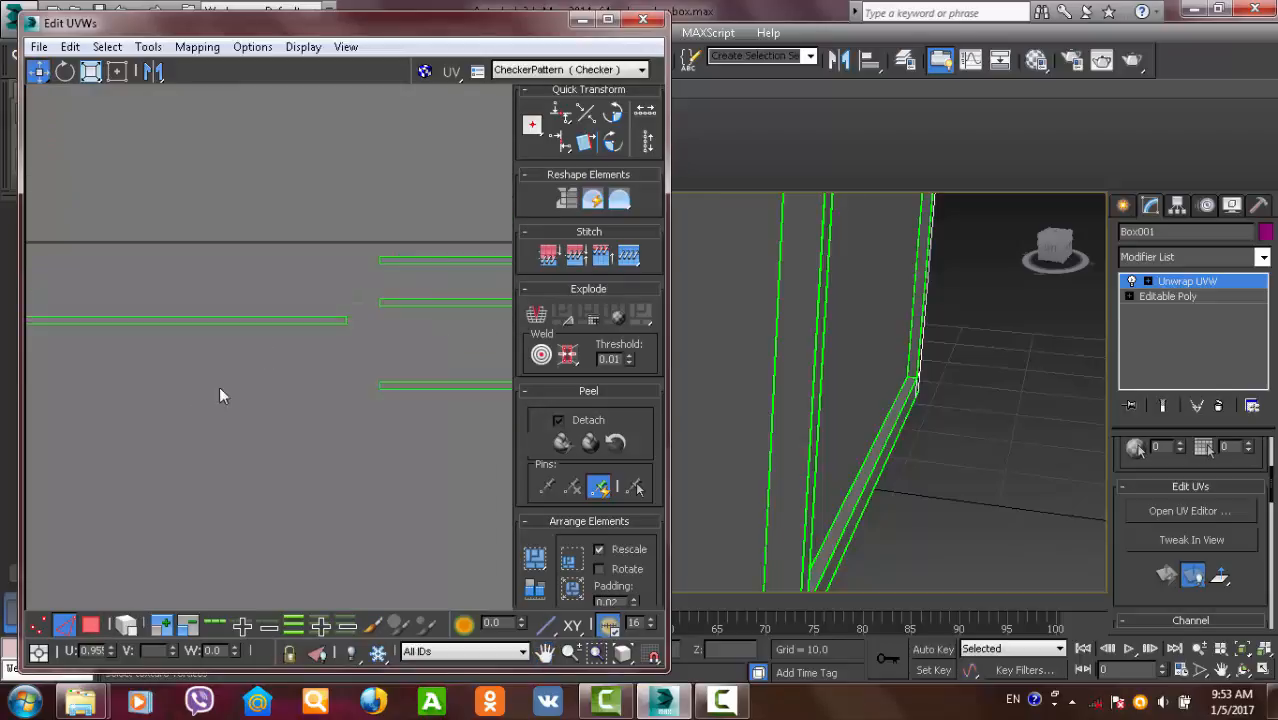
{"action": "scroll", "coordinate": [363, 303], "scroll_direction": "up", "scroll_amount": 3}
{"action": "scroll", "coordinate": [303, 369], "scroll_direction": "down", "scroll_amount": 3}
- Switch to polygon selection of whole elements and select the long strip near the tile's upper left corner
{"action": "left_click", "coordinate": [92, 628]}
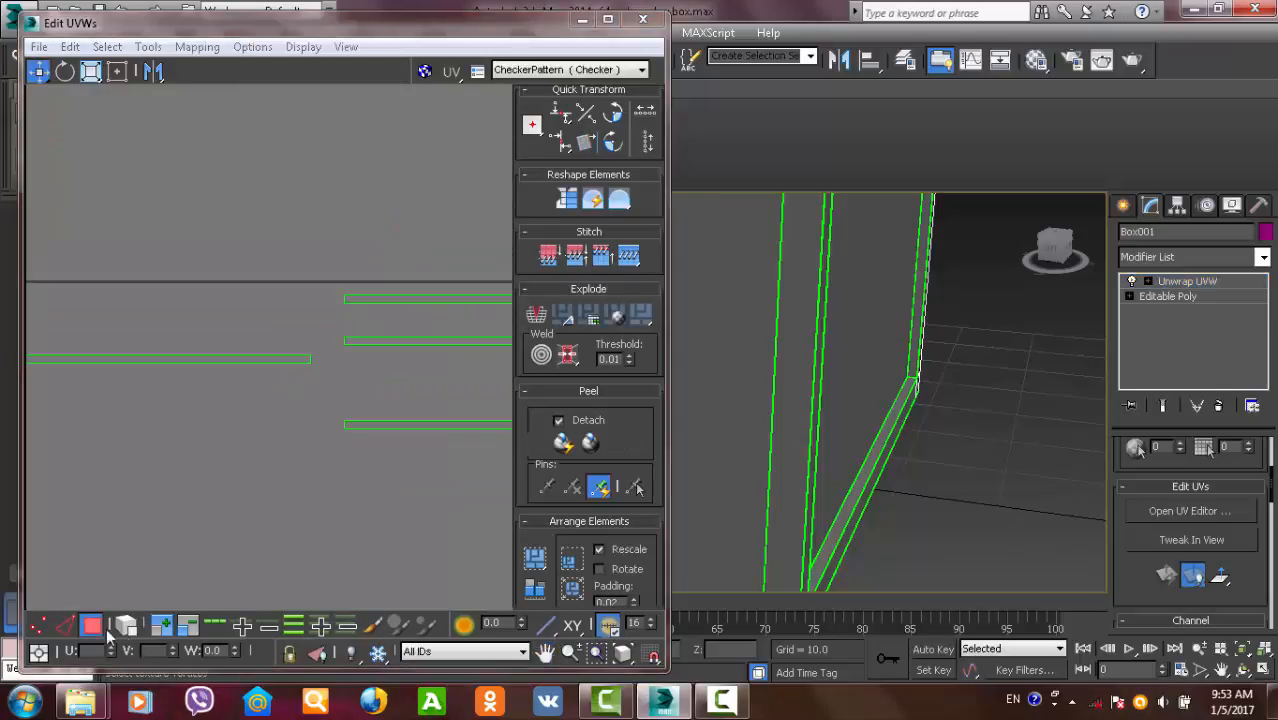
{"action": "left_click", "coordinate": [122, 628]}
{"action": "scroll", "coordinate": [331, 388], "scroll_direction": "down", "scroll_amount": 2}
{"action": "middle_click_drag", "start_coordinate": [290, 308], "coordinate": [243, 364]}
{"action": "left_click", "coordinate": [209, 429]}
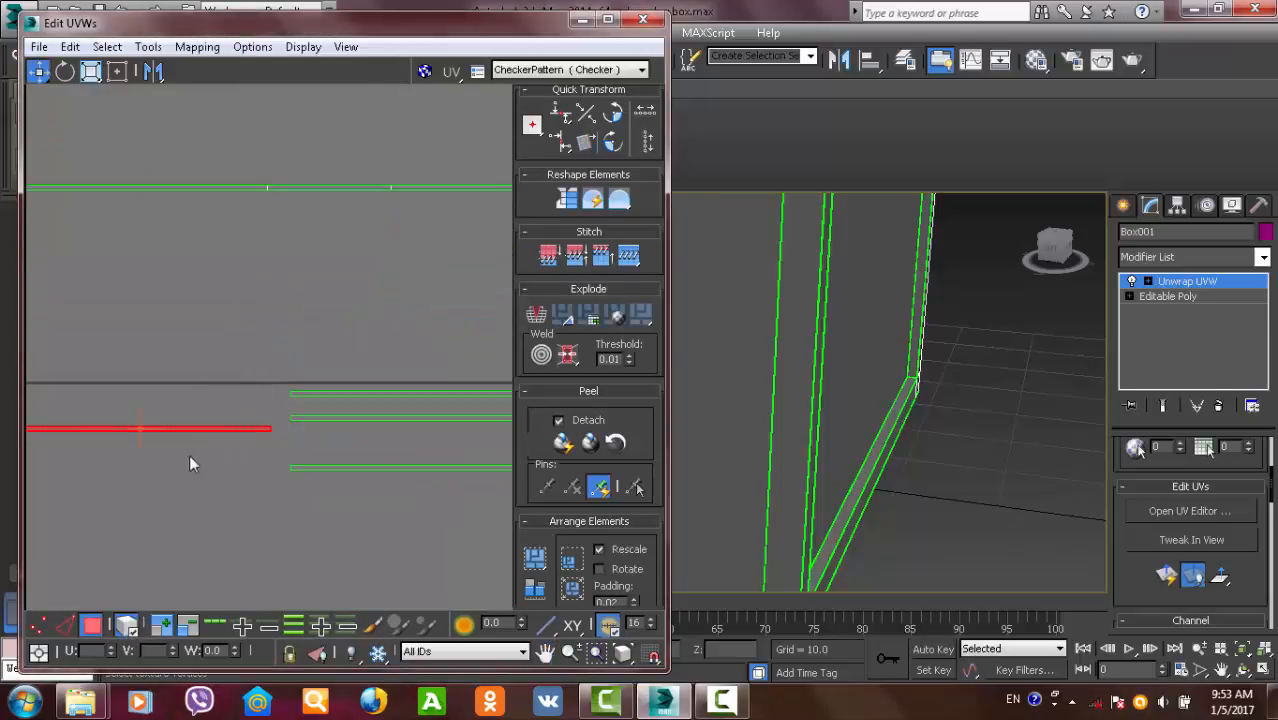
- Move the lowest strip of the stacked group of four beside the end of the long strip near the tile's upper edge
{"action": "middle_click_drag", "start_coordinate": [176, 492], "coordinate": [60, 345]}
{"action": "scroll", "coordinate": [184, 379], "scroll_direction": "down", "scroll_amount": 1}
{"action": "middle_click_drag", "start_coordinate": [160, 430], "coordinate": [213, 395]}
{"action": "scroll", "coordinate": [224, 448], "scroll_direction": "up", "scroll_amount": 3}
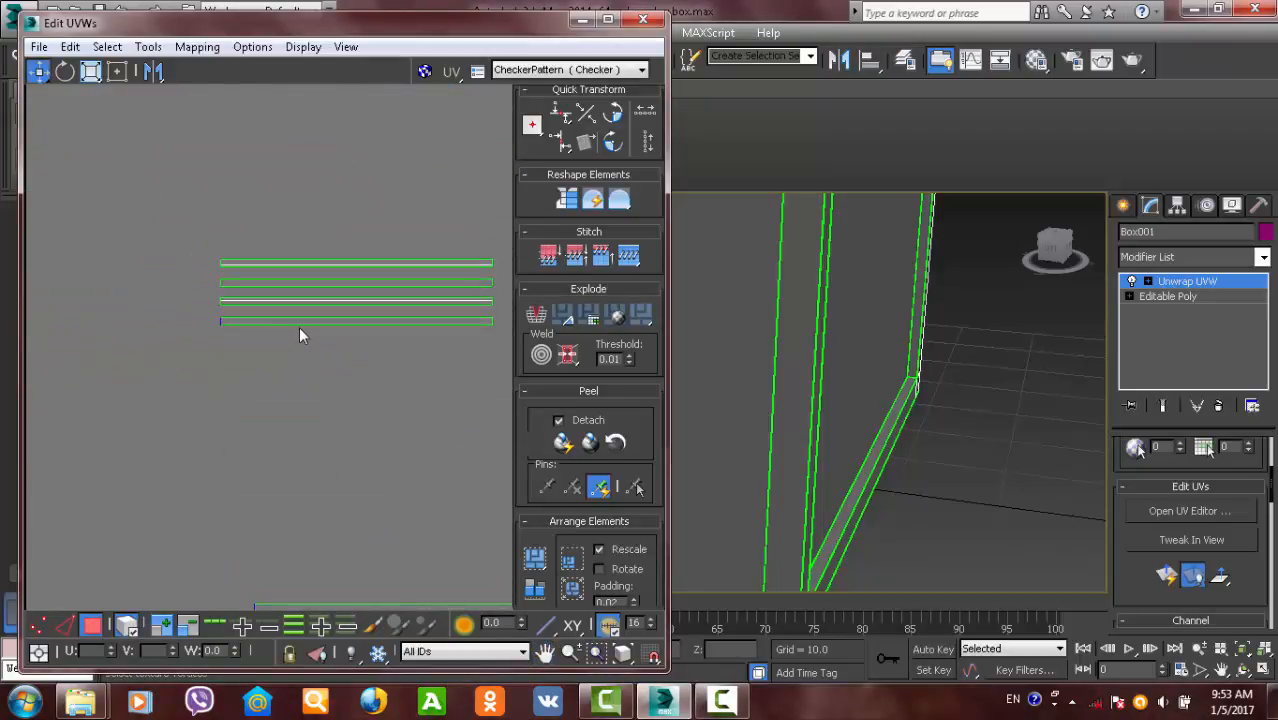
{"action": "left_click", "coordinate": [297, 322]}
{"action": "middle_click_drag", "start_coordinate": [294, 320], "coordinate": [268, 508]}
{"action": "scroll", "coordinate": [268, 508], "scroll_direction": "down", "scroll_amount": 2}
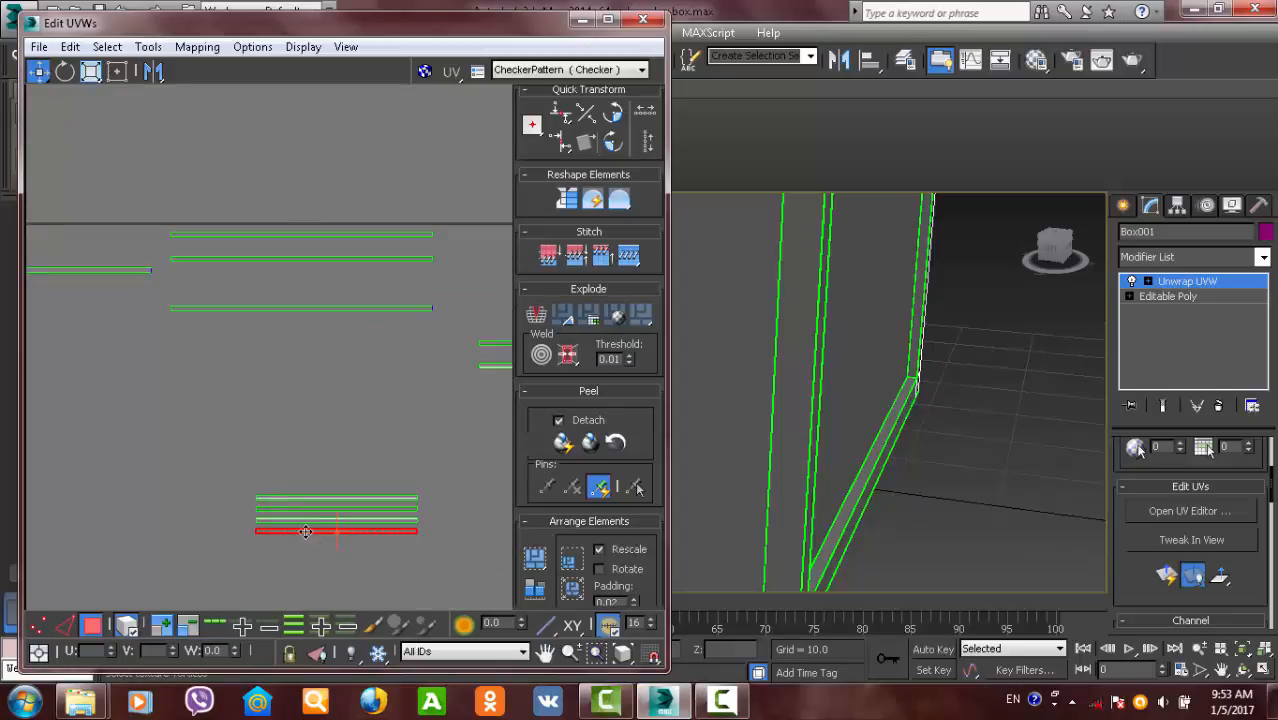
{"action": "left_click_drag", "start_coordinate": [305, 531], "coordinate": [208, 272]}
{"action": "scroll", "coordinate": [129, 248], "scroll_direction": "up", "scroll_amount": 2}
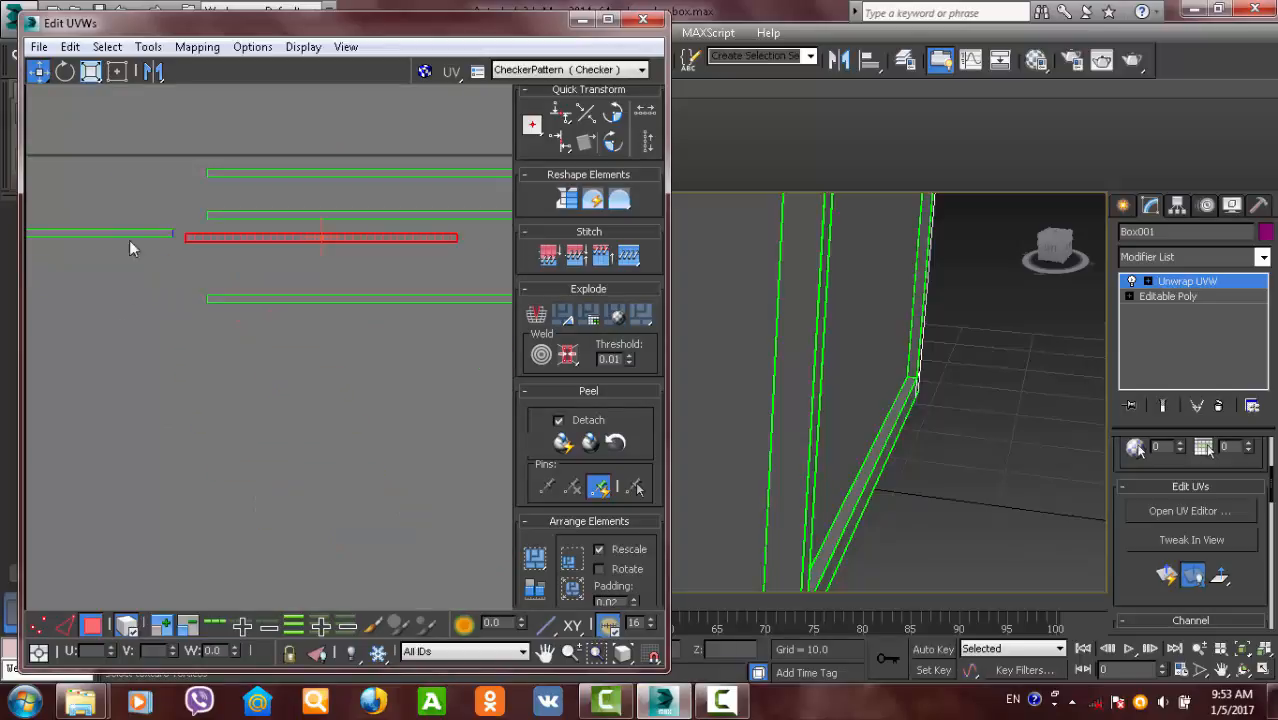
- Select the lowest of the three stacked long strips and inspect which neighbouring strip shares its end edge
{"action": "left_click", "coordinate": [246, 402]}
{"action": "middle_click_drag", "start_coordinate": [298, 331], "coordinate": [196, 392]}
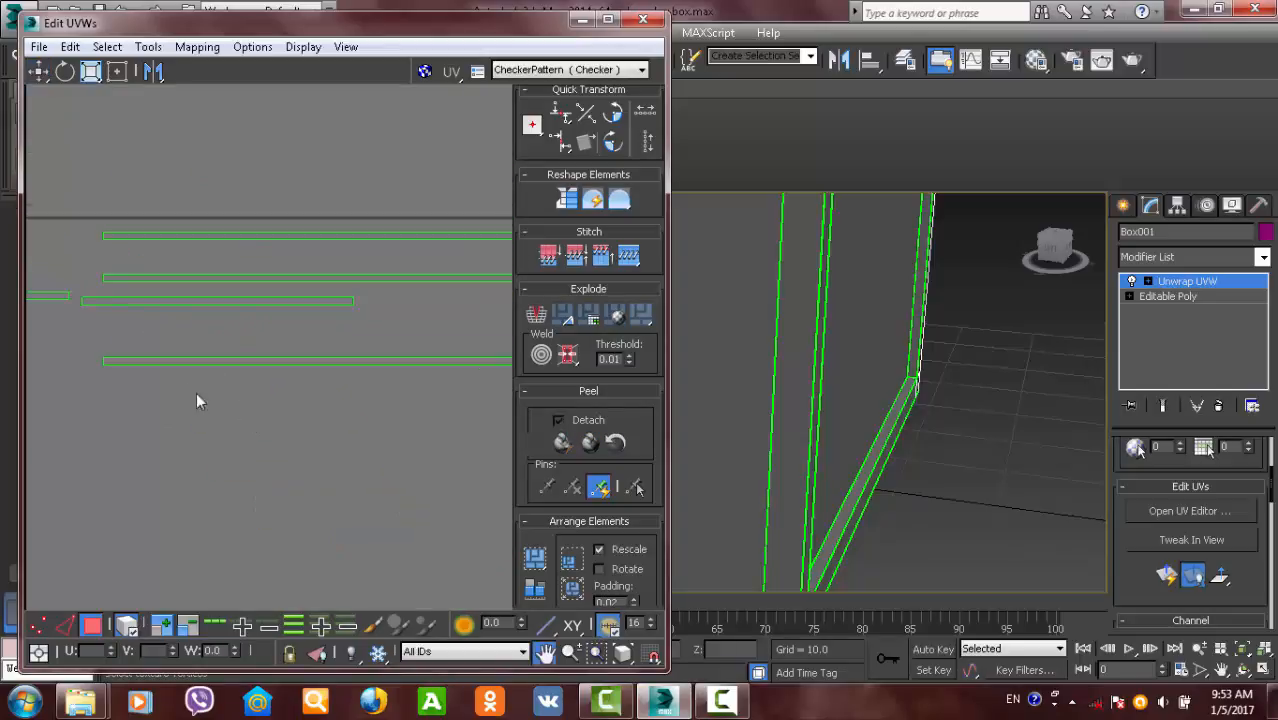
{"action": "left_click", "coordinate": [394, 362]}
{"action": "middle_click_drag", "start_coordinate": [378, 373], "coordinate": [331, 394]}
{"action": "middle_click_drag", "start_coordinate": [390, 422], "coordinate": [631, 378]}
{"action": "middle_click_drag", "start_coordinate": [196, 388], "coordinate": [136, 365]}
{"action": "middle_click_drag", "start_coordinate": [342, 353], "coordinate": [180, 351]}
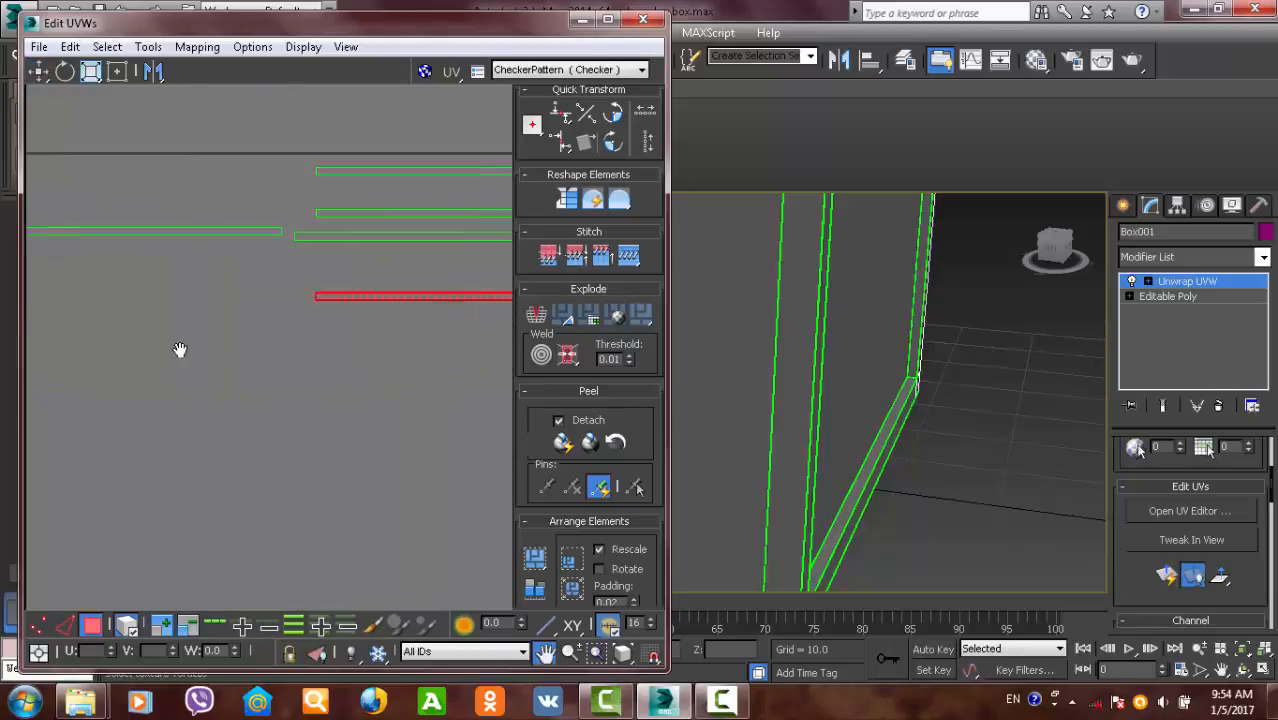
{"action": "middle_click_drag", "start_coordinate": [458, 355], "coordinate": [183, 388]}
{"action": "key", "text": "w"}
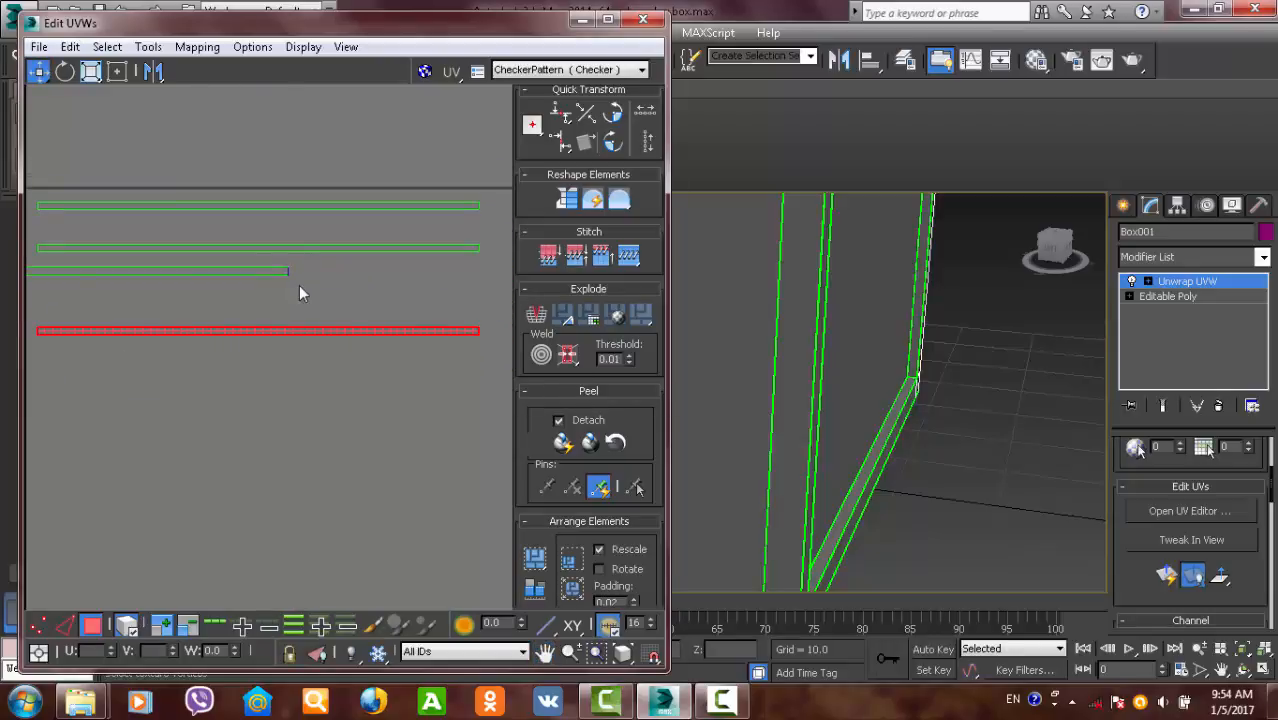
{"action": "left_click", "coordinate": [444, 402]}
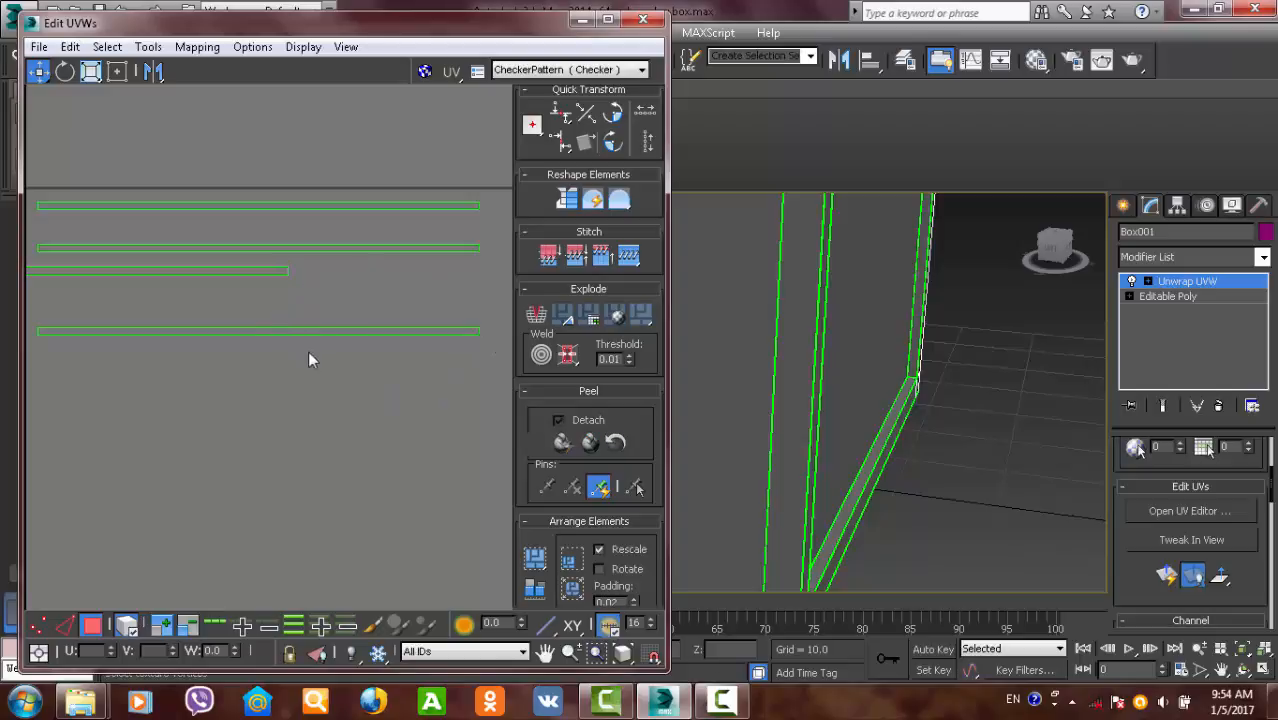
{"action": "left_click", "coordinate": [374, 330]}
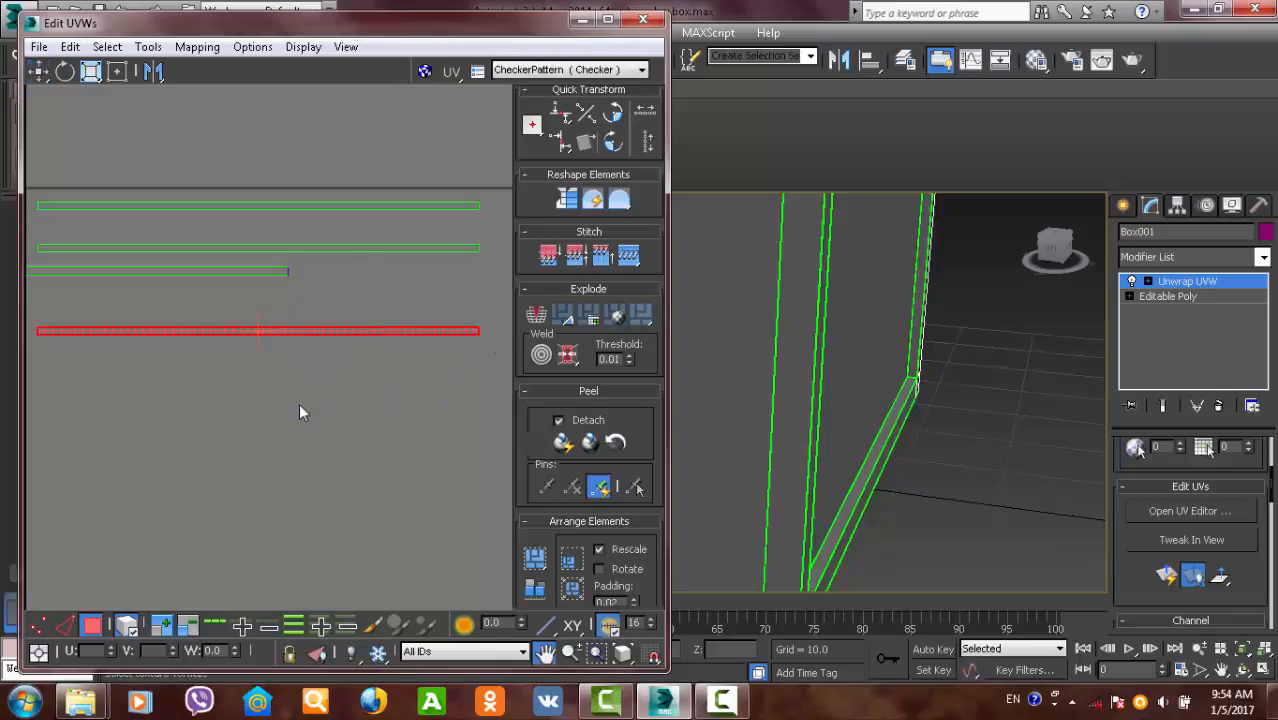
- Move the upper strip of the bottom pair next to the end of the middle long strip
{"action": "scroll", "coordinate": [394, 405], "scroll_direction": "down", "scroll_amount": 2}
{"action": "middle_click_drag", "start_coordinate": [397, 425], "coordinate": [430, 125]}
{"action": "middle_click_drag", "start_coordinate": [336, 357], "coordinate": [153, 121]}
{"action": "scroll", "coordinate": [153, 121], "scroll_direction": "down", "scroll_amount": 1}
{"action": "scroll", "coordinate": [273, 448], "scroll_direction": "up", "scroll_amount": 2}
{"action": "middle_click_drag", "start_coordinate": [331, 262], "coordinate": [345, 582]}
{"action": "left_click", "coordinate": [350, 347]}
{"action": "scroll", "coordinate": [357, 302], "scroll_direction": "down", "scroll_amount": 3}
{"action": "scroll", "coordinate": [331, 537], "scroll_direction": "down", "scroll_amount": 1}
{"action": "scroll", "coordinate": [332, 537], "scroll_direction": "up", "scroll_amount": 1}
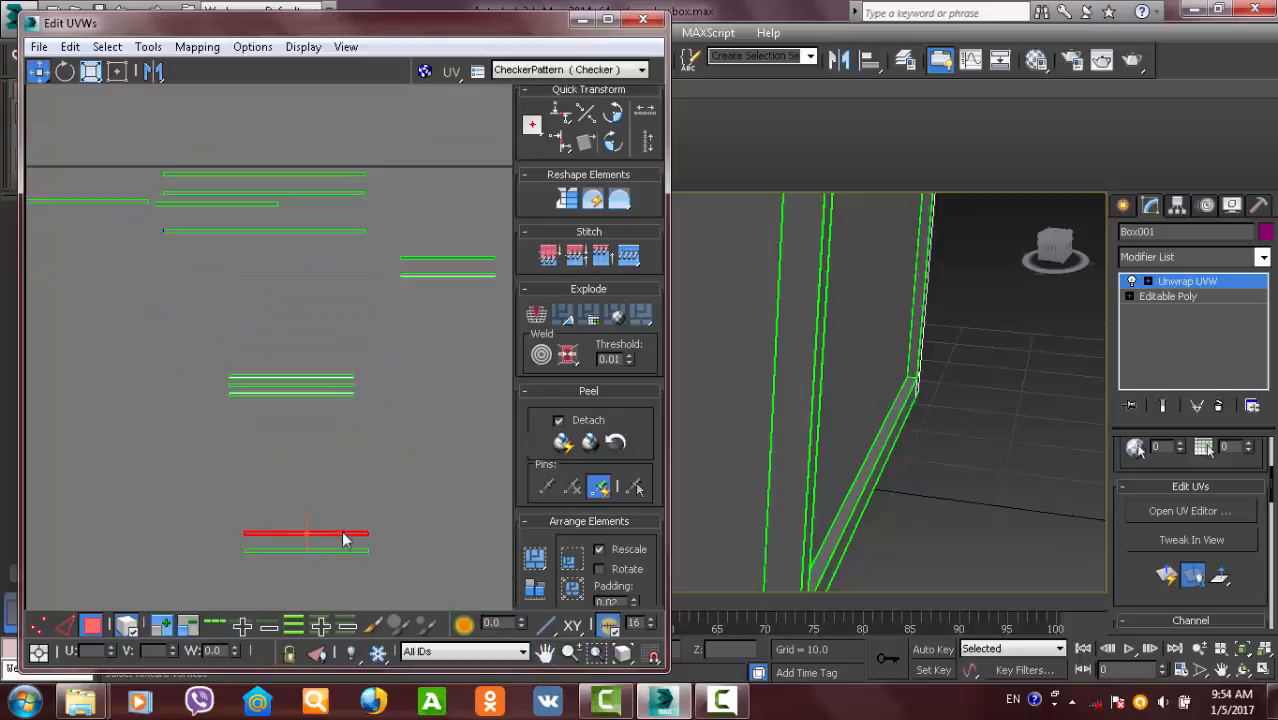
{"action": "left_click_drag", "start_coordinate": [350, 533], "coordinate": [440, 212]}
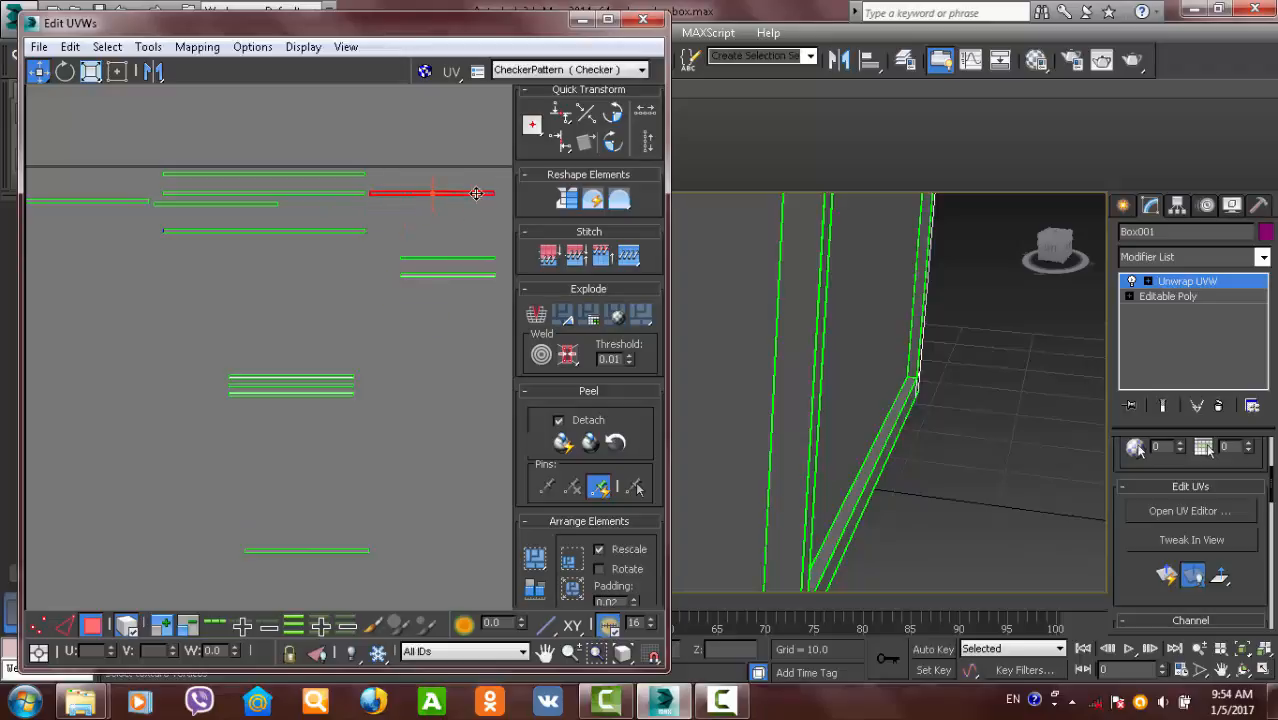
- Switch to edge selection and stitch the first long strip's end edge to the adjacent short strip with Stitch Custom
{"action": "middle_click_drag", "start_coordinate": [209, 273], "coordinate": [245, 381]}
{"action": "scroll", "coordinate": [251, 395], "scroll_direction": "up", "scroll_amount": 3}
{"action": "scroll", "coordinate": [204, 306], "scroll_direction": "down", "scroll_amount": 1}
{"action": "middle_click_drag", "start_coordinate": [248, 300], "coordinate": [63, 374]}
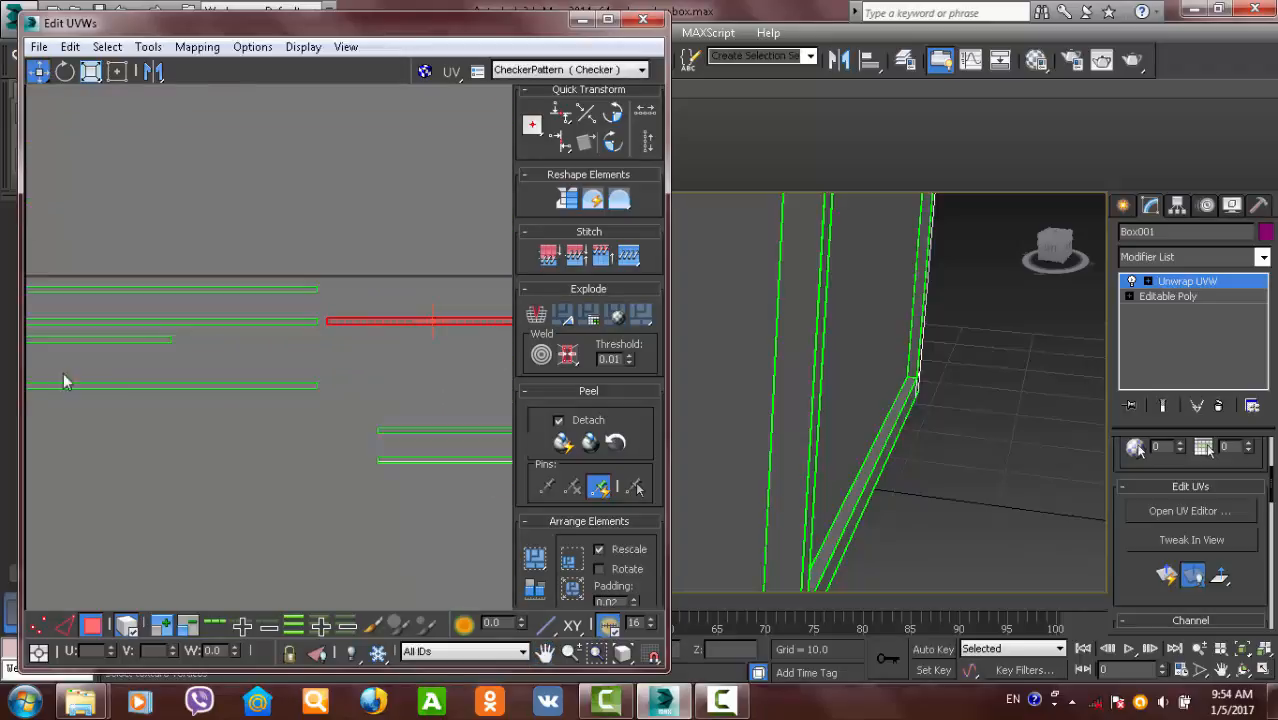
{"action": "middle_click_drag", "start_coordinate": [153, 353], "coordinate": [444, 357]}
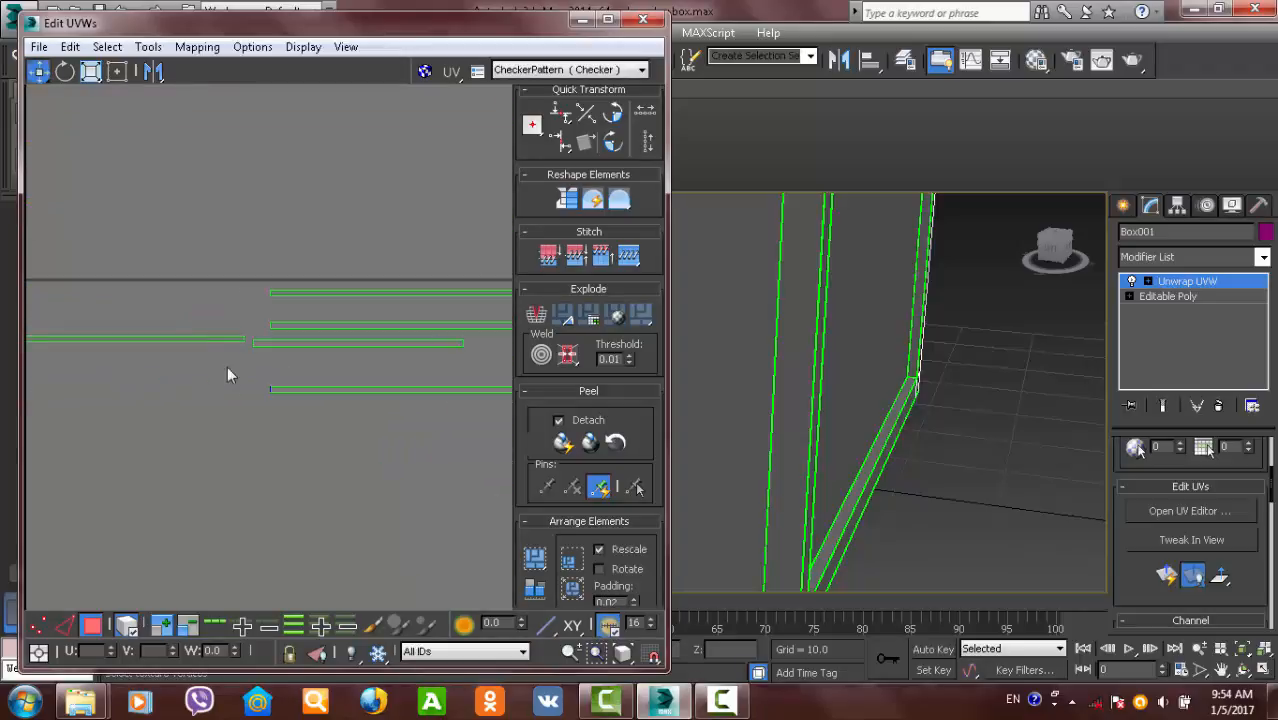
{"action": "left_click", "coordinate": [91, 626]}
{"action": "left_click", "coordinate": [63, 626]}
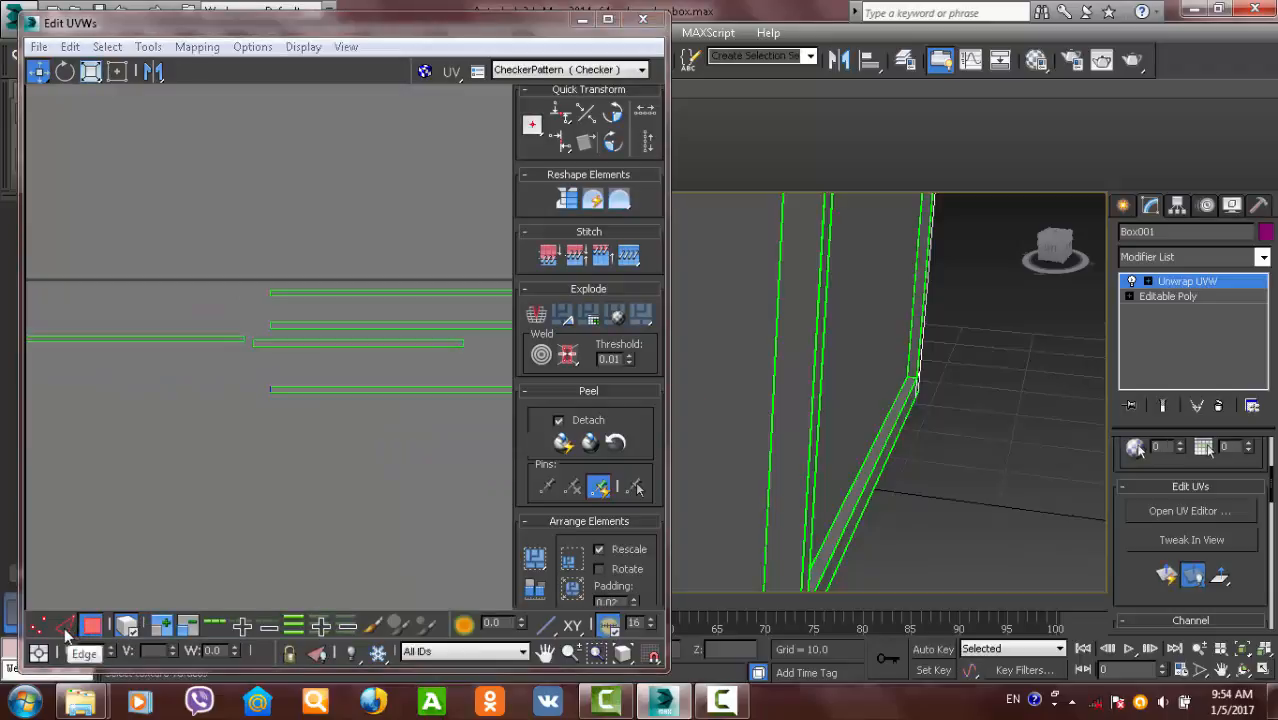
{"action": "scroll", "coordinate": [248, 348], "scroll_direction": "up", "scroll_amount": 6}
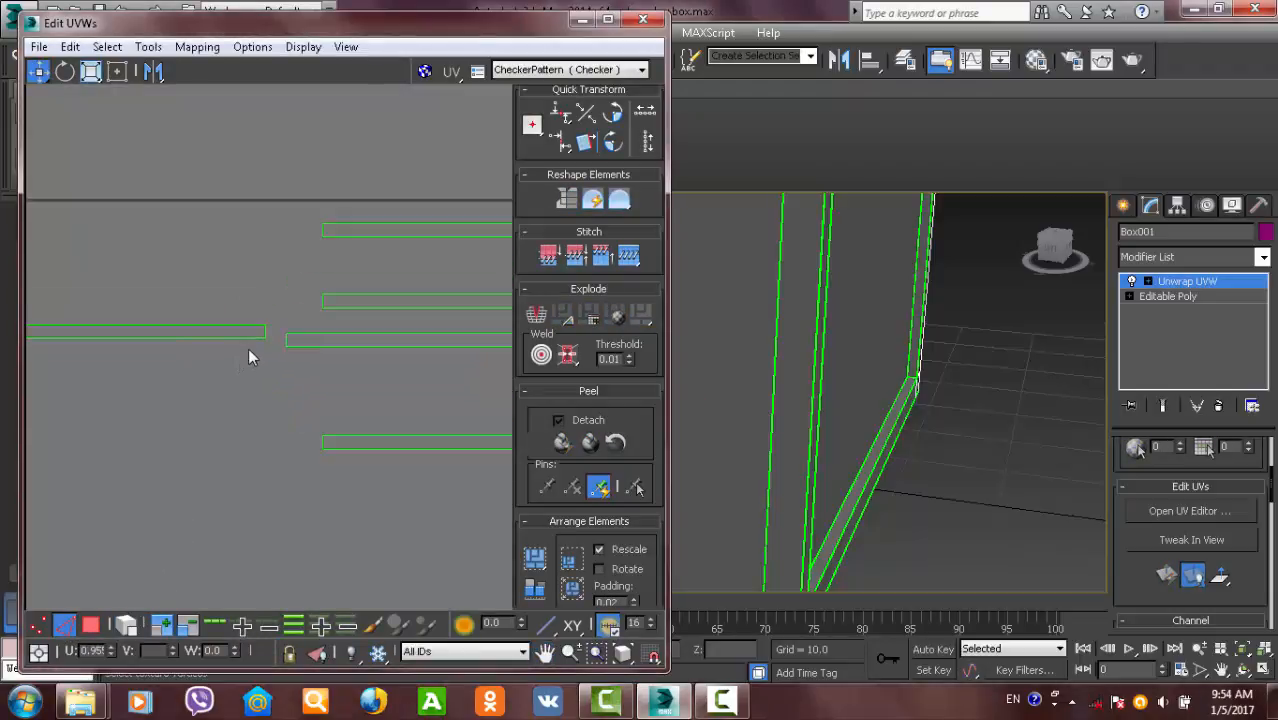
{"action": "left_click", "coordinate": [628, 256]}
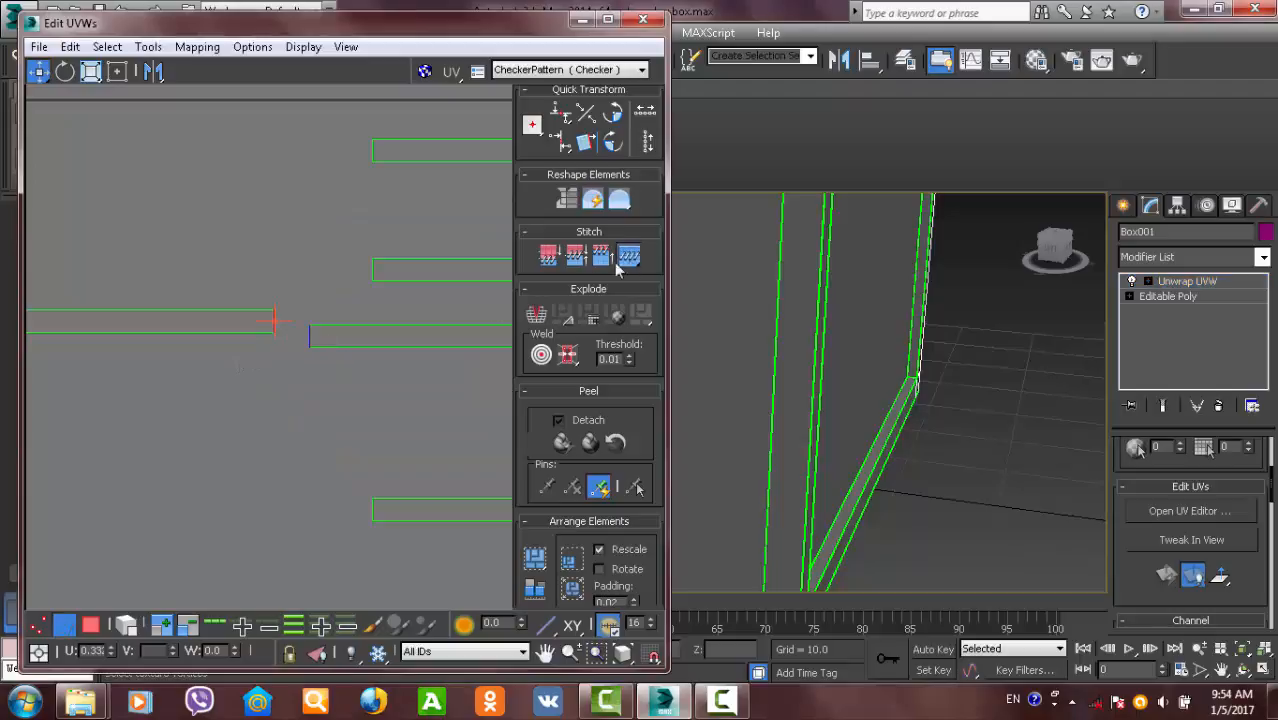
- Stitch the matching long strip onto the short strip's free end edge
{"action": "middle_click_drag", "start_coordinate": [394, 344], "coordinate": [215, 319]}
{"action": "middle_click_drag", "start_coordinate": [400, 320], "coordinate": [215, 327]}
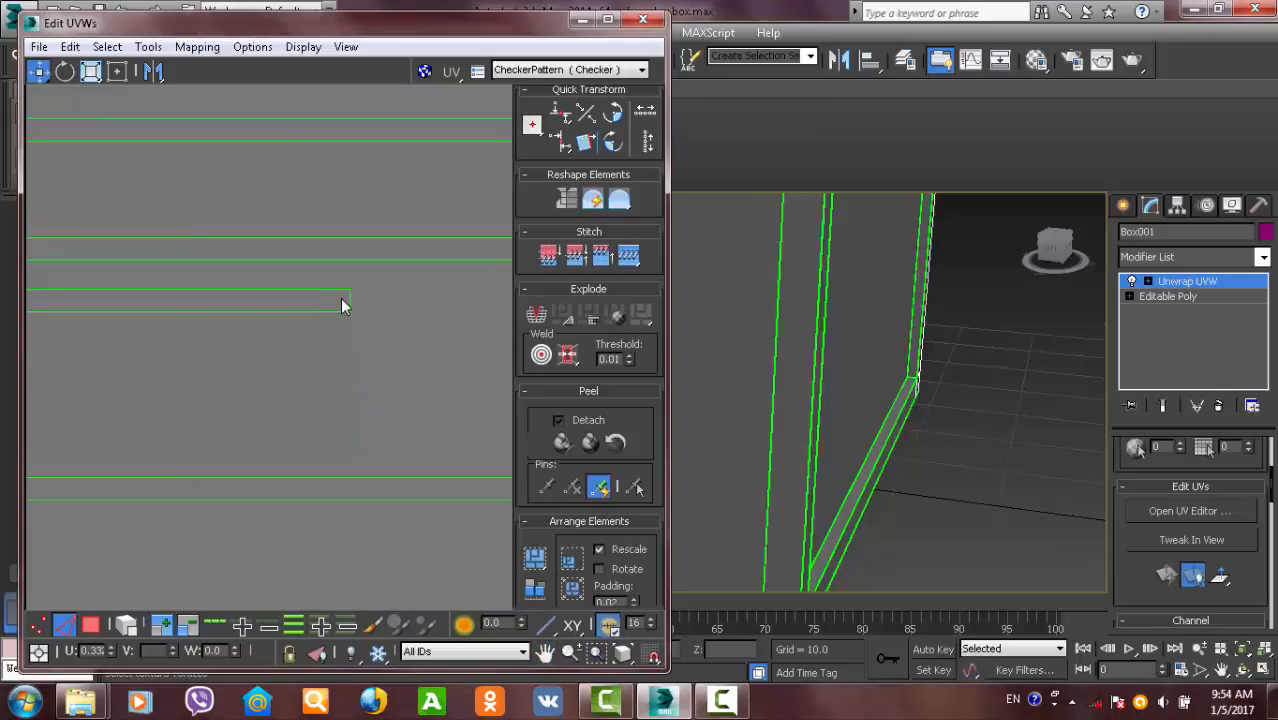
{"action": "middle_click_drag", "start_coordinate": [388, 316], "coordinate": [242, 346]}
{"action": "left_click", "coordinate": [627, 262]}
- Stitch the second repositioned short strip onto the far end edge of the assembled strip
{"action": "scroll", "coordinate": [317, 374], "scroll_direction": "down", "scroll_amount": 1}
{"action": "middle_click_drag", "start_coordinate": [317, 374], "coordinate": [66, 358]}
{"action": "middle_click_drag", "start_coordinate": [468, 385], "coordinate": [178, 378]}
{"action": "middle_click_drag", "start_coordinate": [283, 384], "coordinate": [150, 382]}
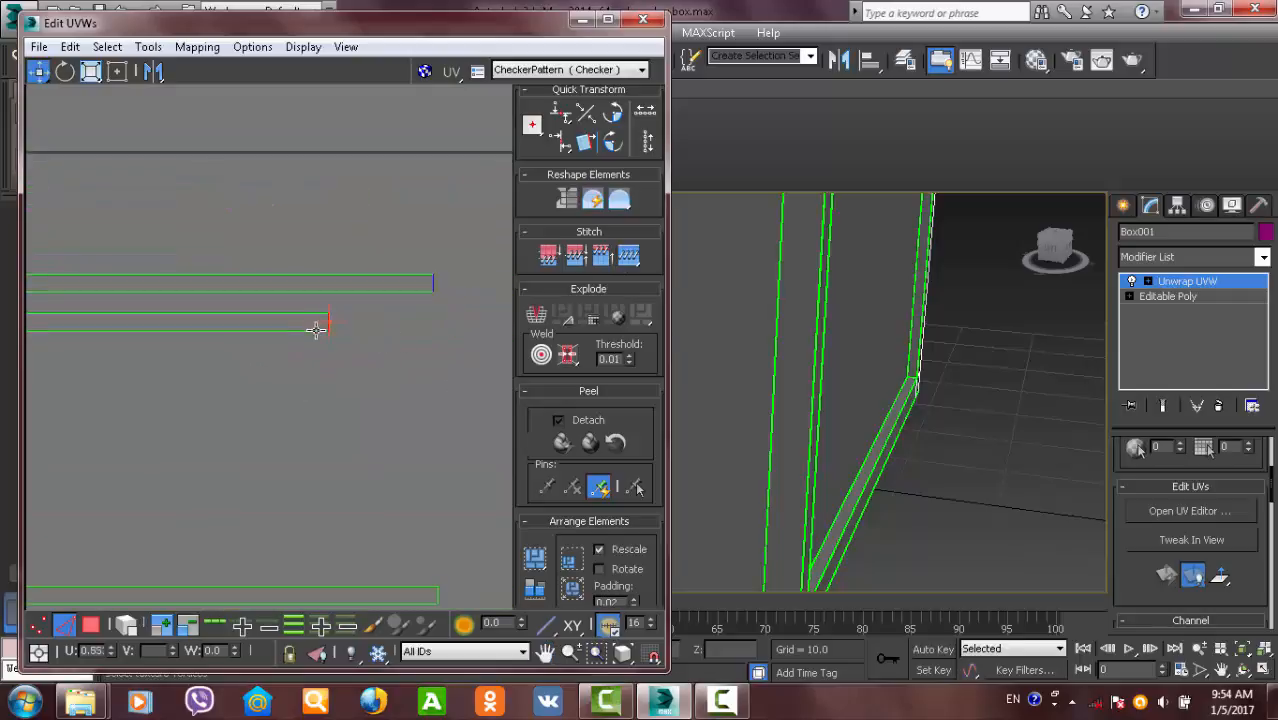
{"action": "left_click", "coordinate": [627, 260]}
- Select both assembled strips as whole elements and move them above the cross-shaped box layout outside the texture tile
{"action": "scroll", "coordinate": [415, 373], "scroll_direction": "down", "scroll_amount": 3}
{"action": "middle_click_drag", "start_coordinate": [460, 205], "coordinate": [507, 397]}
{"action": "scroll", "coordinate": [293, 394], "scroll_direction": "down", "scroll_amount": 2}
{"action": "scroll", "coordinate": [507, 397], "scroll_direction": "down", "scroll_amount": 2}
{"action": "scroll", "coordinate": [380, 420], "scroll_direction": "down", "scroll_amount": 3}
{"action": "middle_click_drag", "start_coordinate": [350, 436], "coordinate": [378, 441]}
{"action": "scroll", "coordinate": [366, 442], "scroll_direction": "down", "scroll_amount": 2}
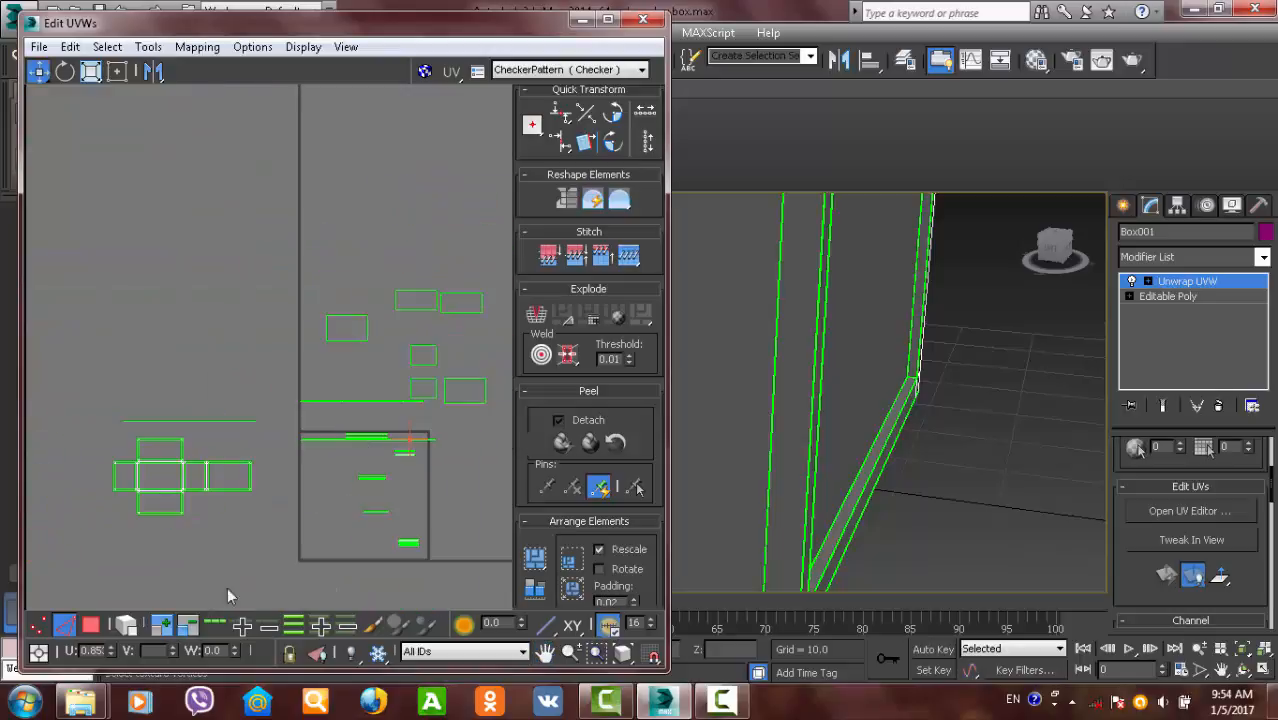
{"action": "left_click", "coordinate": [94, 628]}
{"action": "middle_click_drag", "start_coordinate": [197, 525], "coordinate": [235, 388]}
{"action": "scroll", "coordinate": [336, 338], "scroll_direction": "up", "scroll_amount": 3}
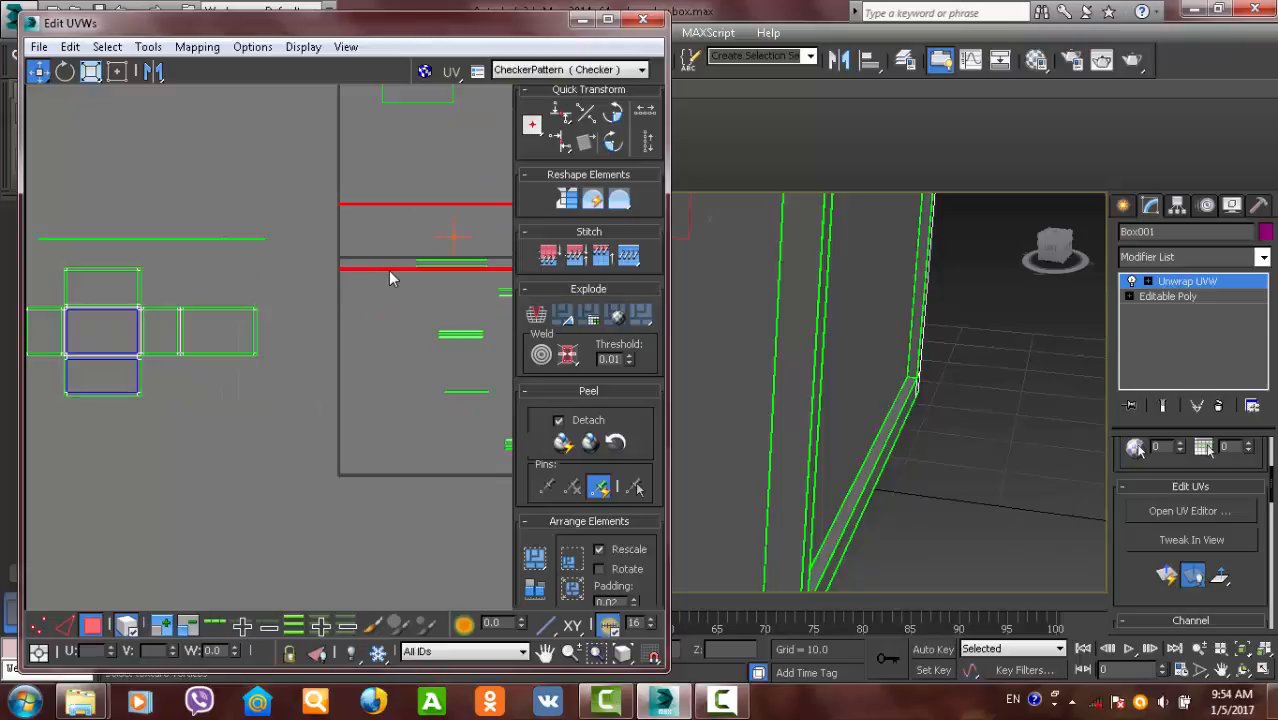
{"action": "left_click_drag", "start_coordinate": [386, 274], "coordinate": [84, 226]}
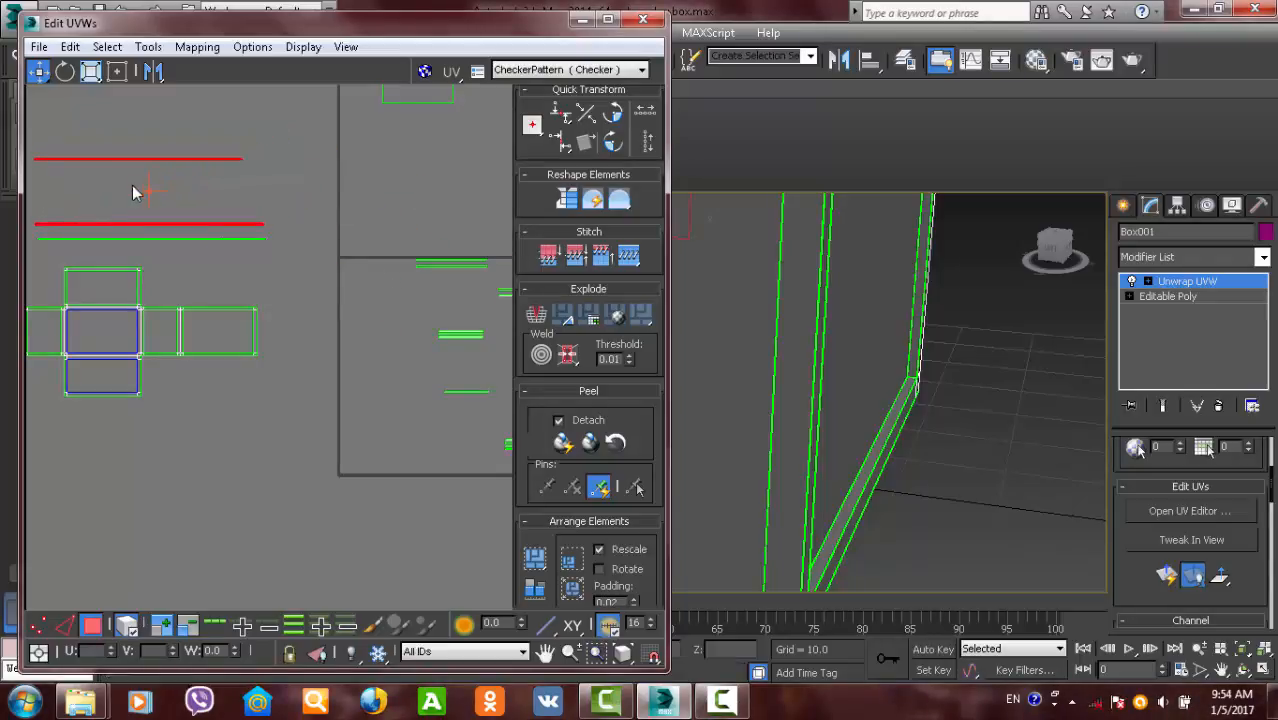
- Move the topmost long strip down so it sits just above the other long strips over the cross-shaped layout
{"action": "left_click", "coordinate": [149, 165]}
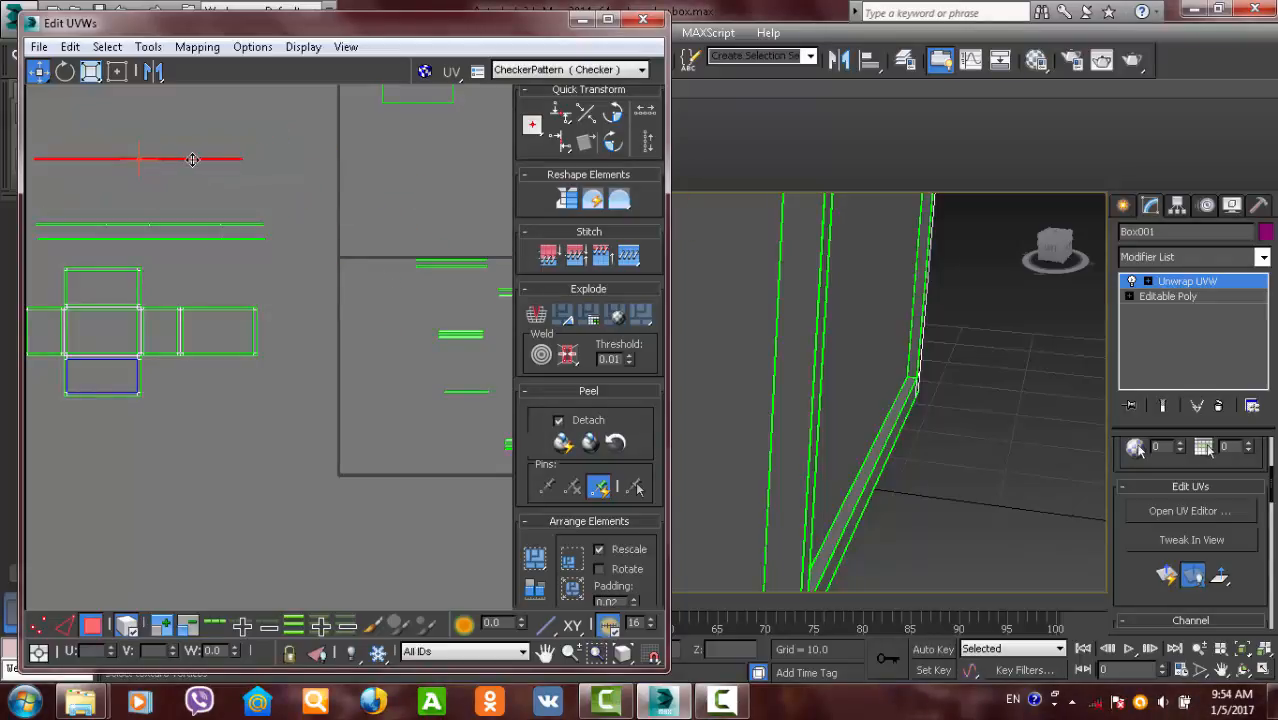
{"action": "left_click_drag", "start_coordinate": [192, 160], "coordinate": [199, 208]}
{"action": "left_click", "coordinate": [396, 354]}
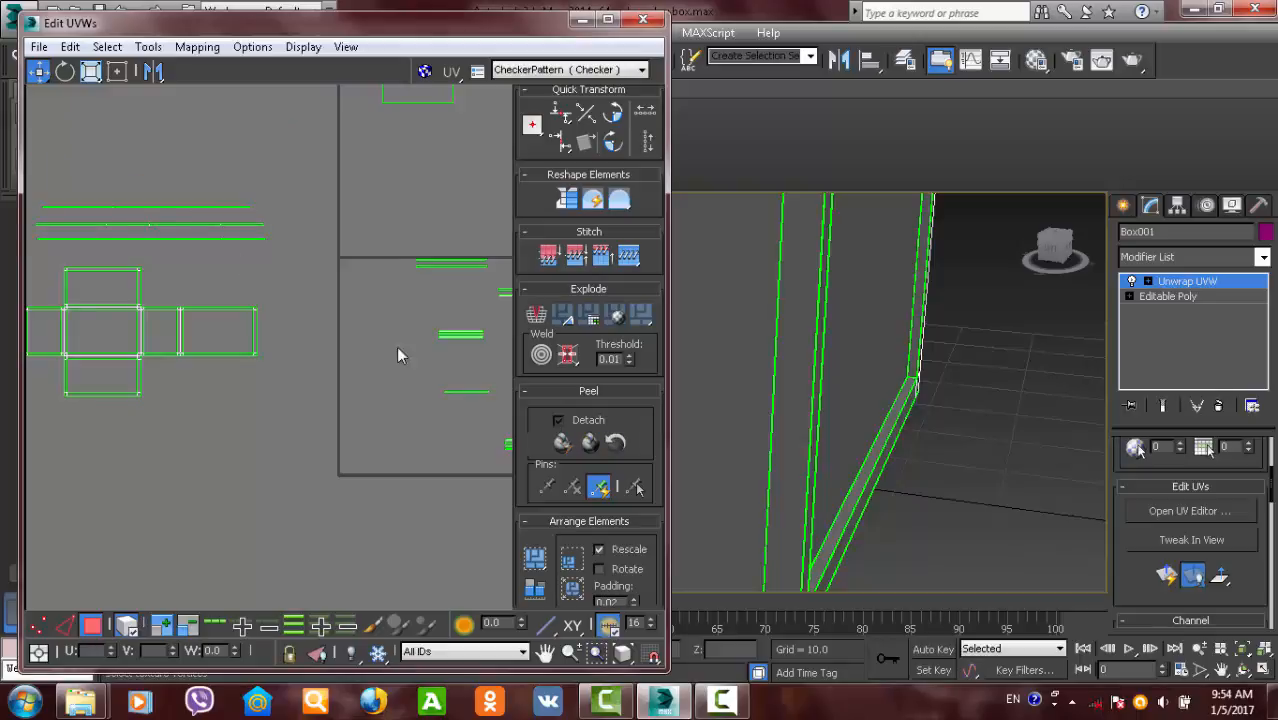
- Select the double-row strip at the head of the lowest group of short strips and move it up, apart from the other three
{"action": "middle_click_drag", "start_coordinate": [398, 350], "coordinate": [253, 351]}
{"action": "scroll", "coordinate": [420, 371], "scroll_direction": "up", "scroll_amount": 2}
{"action": "middle_click_drag", "start_coordinate": [331, 523], "coordinate": [346, 412]}
{"action": "scroll", "coordinate": [342, 422], "scroll_direction": "up", "scroll_amount": 2}
{"action": "scroll", "coordinate": [378, 368], "scroll_direction": "up", "scroll_amount": 3}
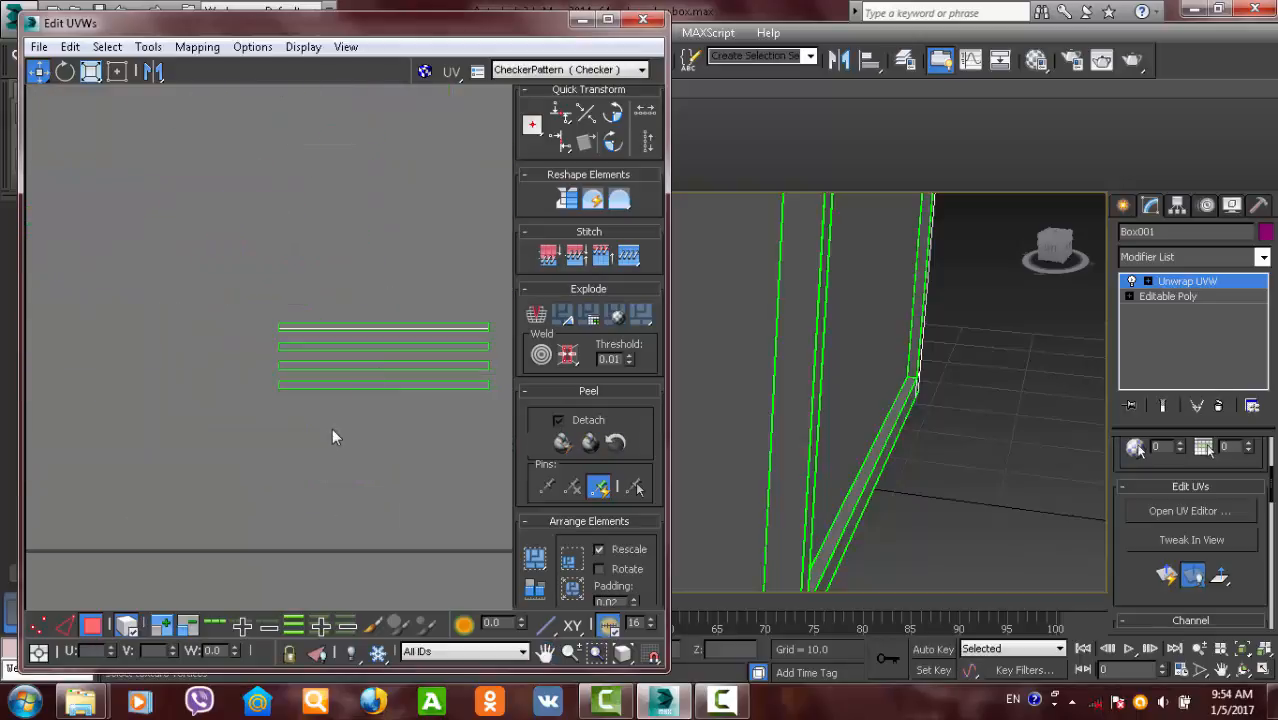
{"action": "scroll", "coordinate": [331, 430], "scroll_direction": "up", "scroll_amount": 1}
{"action": "left_click", "coordinate": [290, 299]}
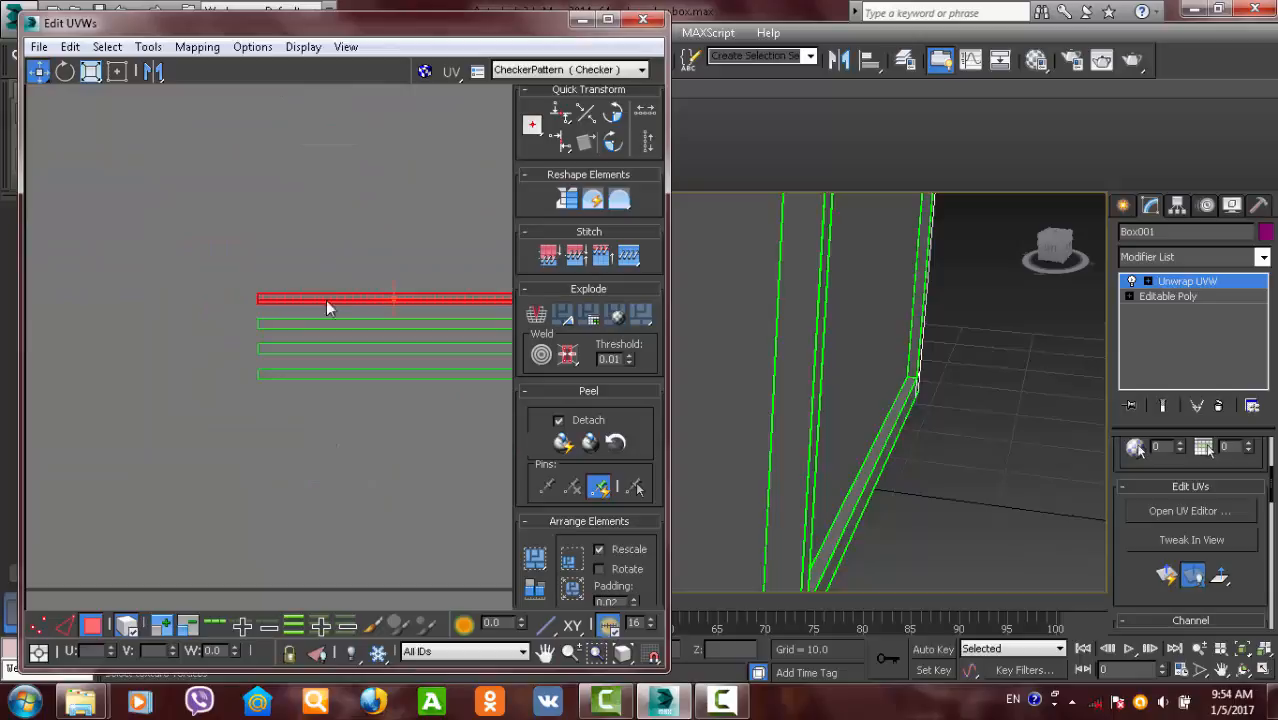
{"action": "left_click_drag", "start_coordinate": [325, 300], "coordinate": [330, 283]}
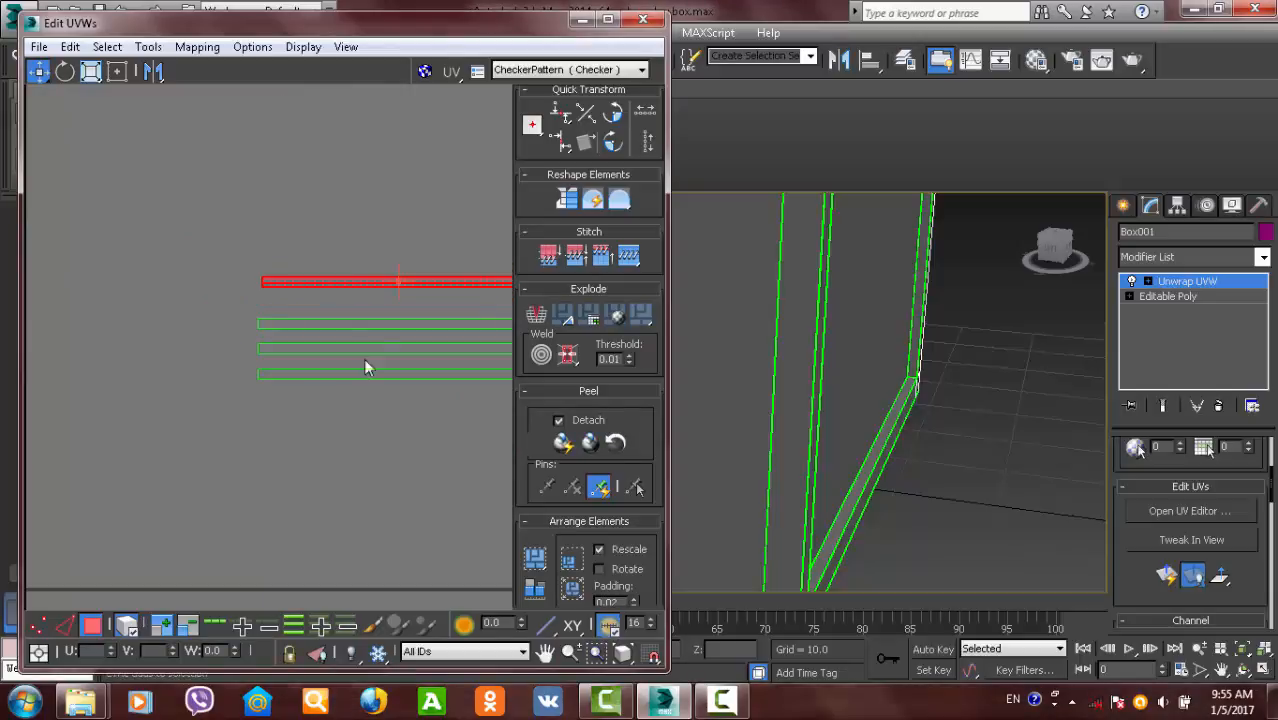
- Switch to edge selection and select the lengthwise dividing edge inside the separated double-row strip
{"action": "middle_click_drag", "start_coordinate": [365, 368], "coordinate": [362, 370]}
{"action": "middle_click_drag", "start_coordinate": [399, 326], "coordinate": [245, 377]}
{"action": "scroll", "coordinate": [384, 302], "scroll_direction": "up", "scroll_amount": 3}
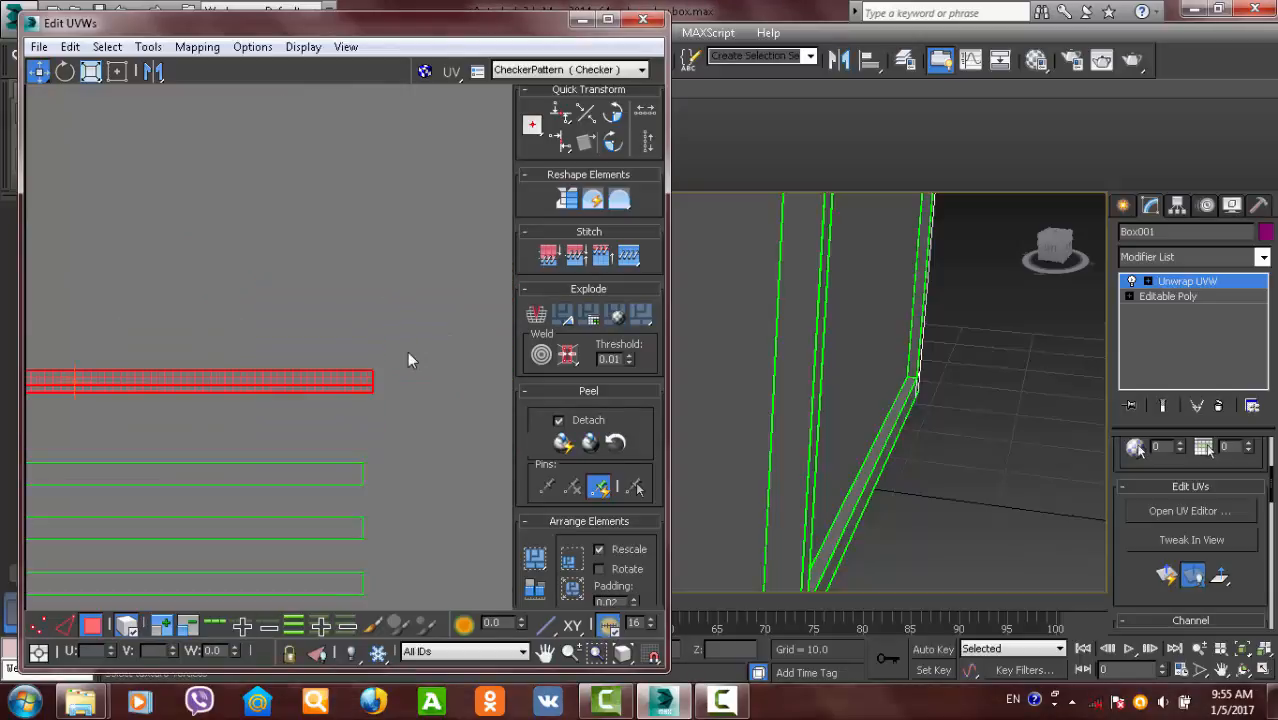
{"action": "left_click", "coordinate": [407, 351]}
{"action": "scroll", "coordinate": [342, 391], "scroll_direction": "up", "scroll_amount": 3}
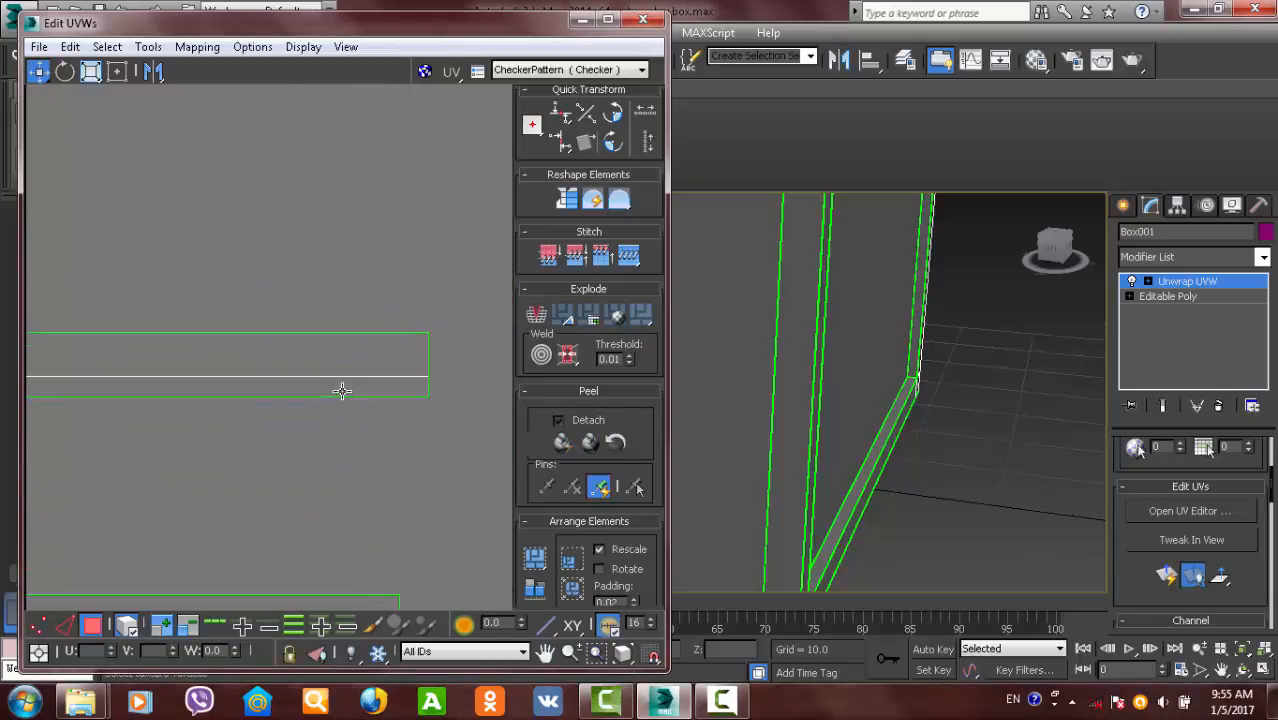
{"action": "left_click", "coordinate": [68, 624]}
{"action": "left_click", "coordinate": [393, 376]}
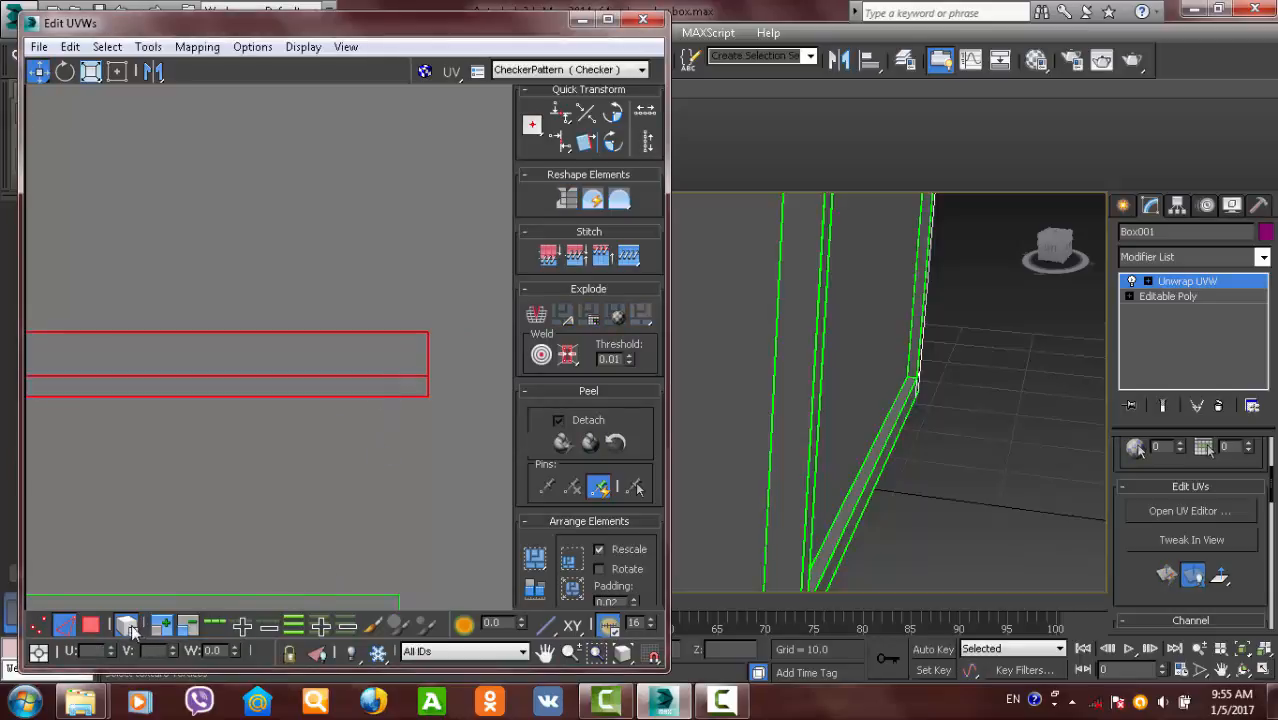
{"action": "left_click", "coordinate": [360, 376]}
- Examine the box's corners and inner rim for the selected dividing edge, and review the remaining strips in the UV layout
{"action": "scroll", "coordinate": [826, 386], "scroll_direction": "down", "scroll_amount": 5}
{"action": "middle_click_drag", "start_coordinate": [832, 250], "coordinate": [842, 388]}
{"action": "scroll", "coordinate": [842, 388], "scroll_direction": "up", "scroll_amount": 5}
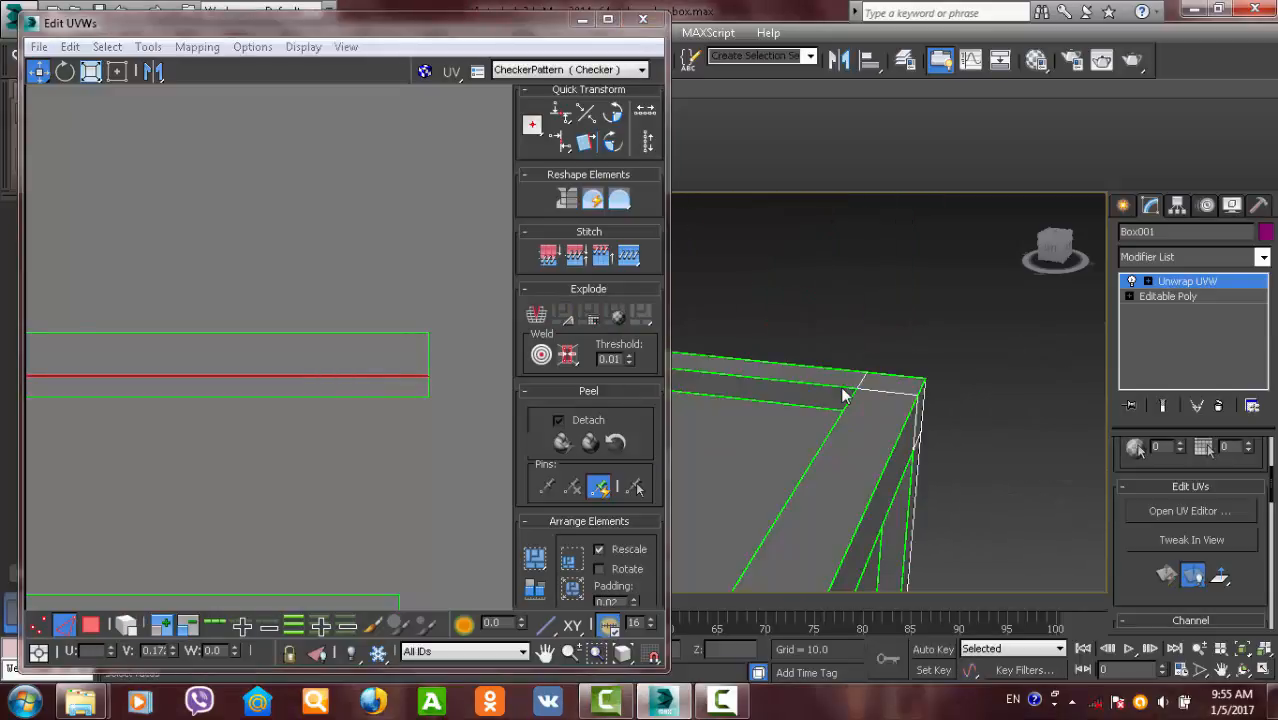
{"action": "middle_click_drag", "start_coordinate": [938, 410], "coordinate": [1085, 416]}
{"action": "middle_click_drag", "start_coordinate": [860, 412], "coordinate": [845, 440]}
{"action": "scroll", "coordinate": [435, 300], "scroll_direction": "down", "scroll_amount": 6}
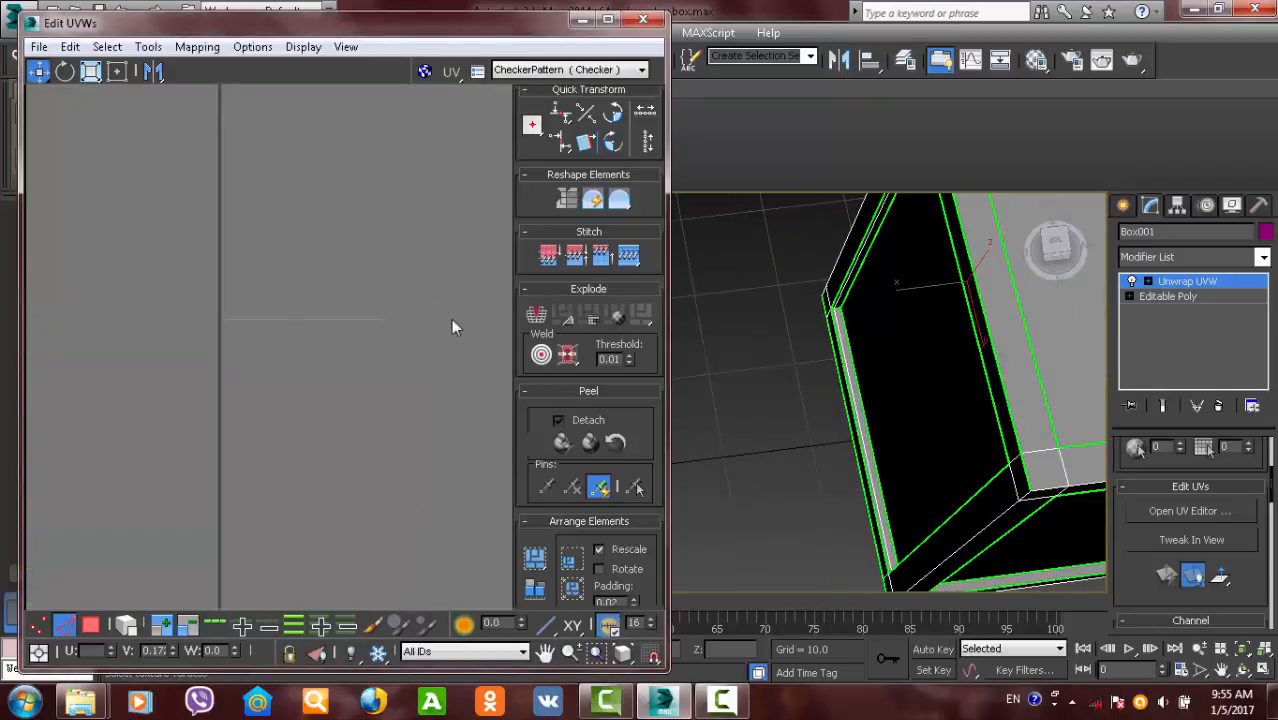
{"action": "middle_click_drag", "start_coordinate": [451, 319], "coordinate": [535, 425]}
{"action": "scroll", "coordinate": [347, 292], "scroll_direction": "down", "scroll_amount": 3}
{"action": "scroll", "coordinate": [359, 292], "scroll_direction": "down", "scroll_amount": 2}
{"action": "middle_click_drag", "start_coordinate": [339, 280], "coordinate": [428, 431]}
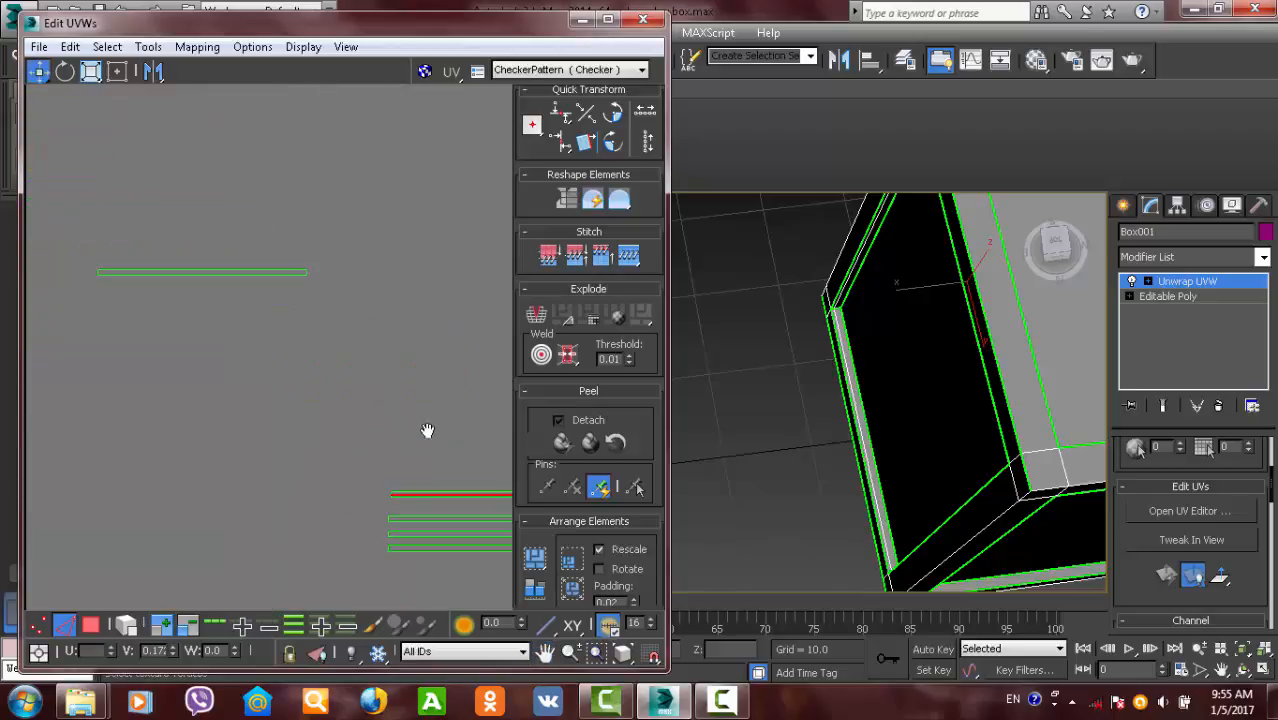
{"action": "scroll", "coordinate": [402, 356], "scroll_direction": "down", "scroll_amount": 1}
{"action": "scroll", "coordinate": [401, 352], "scroll_direction": "down", "scroll_amount": 4}
{"action": "middle_click_drag", "start_coordinate": [374, 222], "coordinate": [374, 279]}
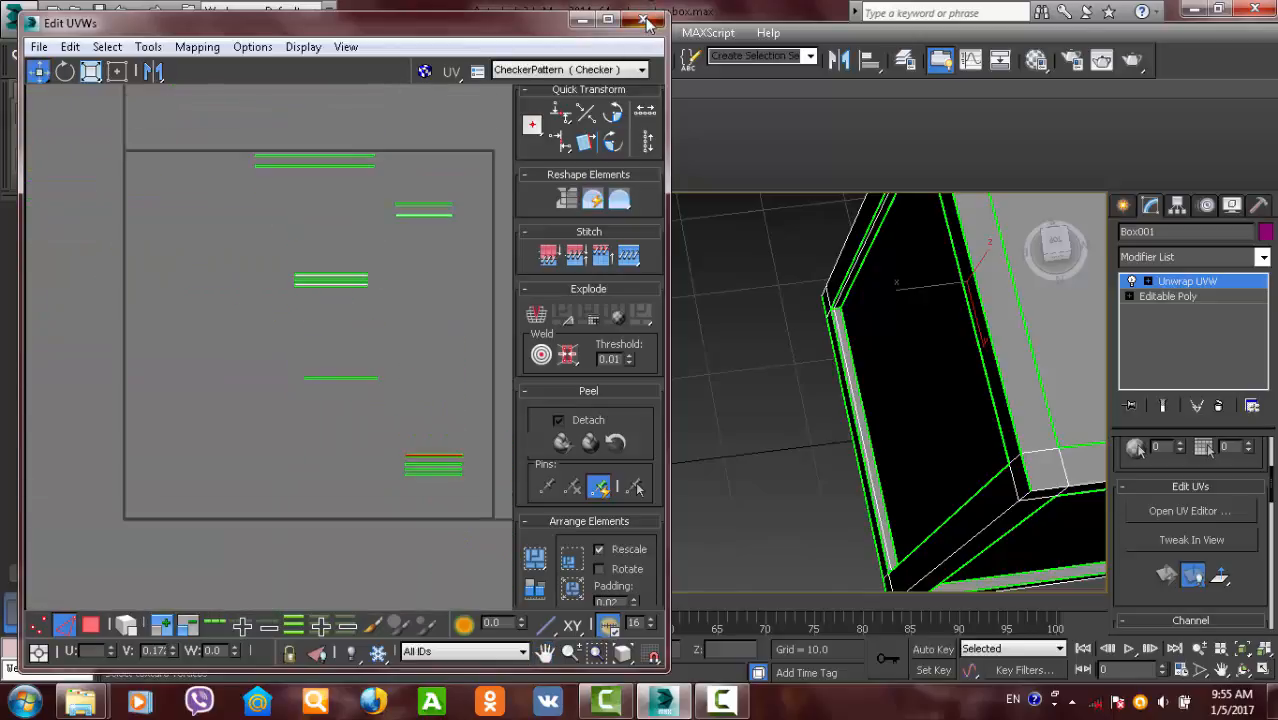
- Close the UV editor and collapse the whole modifier stack with Collapse All, accepting the warning
{"action": "left_click", "coordinate": [643, 20]}
{"action": "right_click", "coordinate": [1196, 286]}
{"action": "left_click", "coordinate": [1180, 282]}
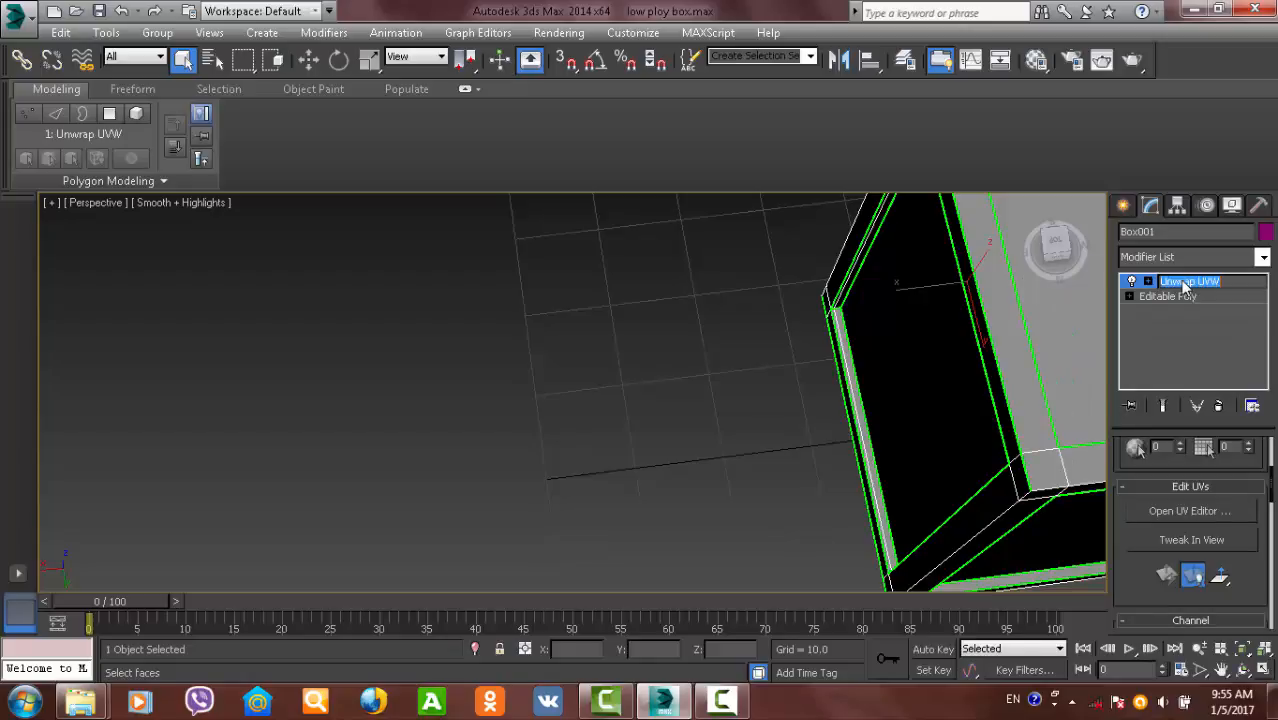
{"action": "left_click", "coordinate": [1213, 326]}
{"action": "right_click", "coordinate": [1184, 284]}
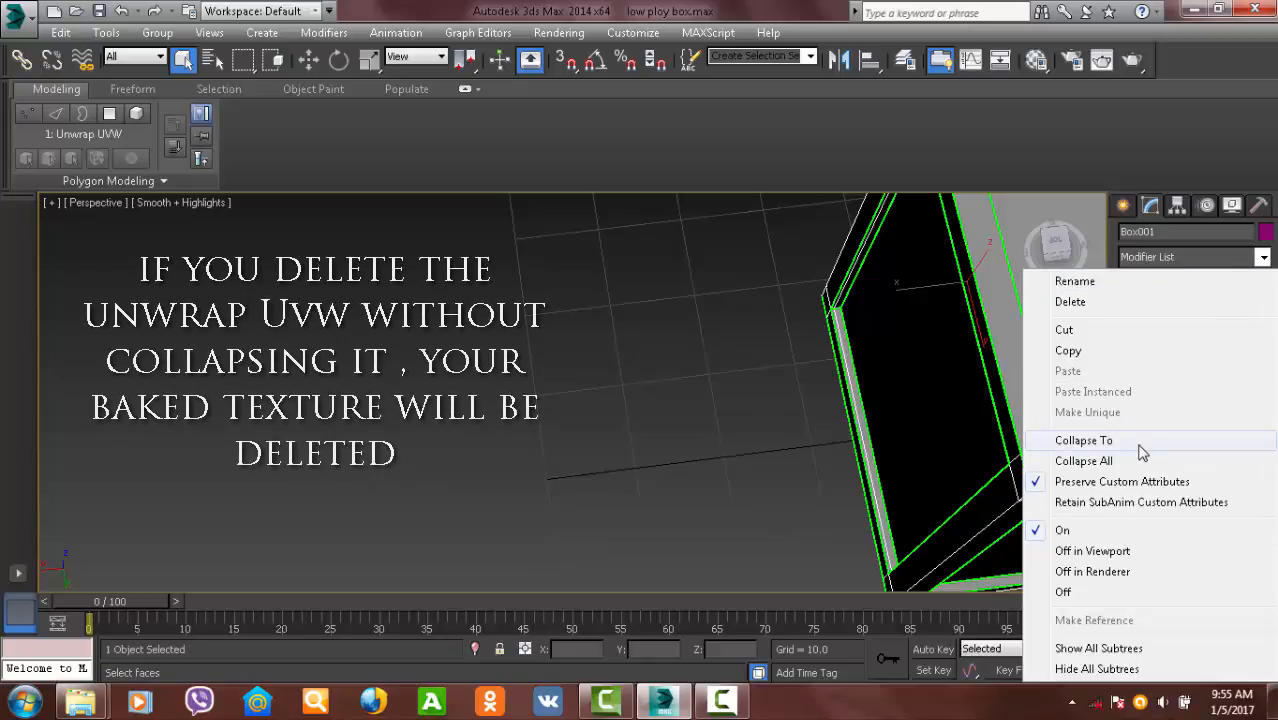
{"action": "left_click", "coordinate": [1083, 461]}
{"action": "left_click", "coordinate": [748, 412]}
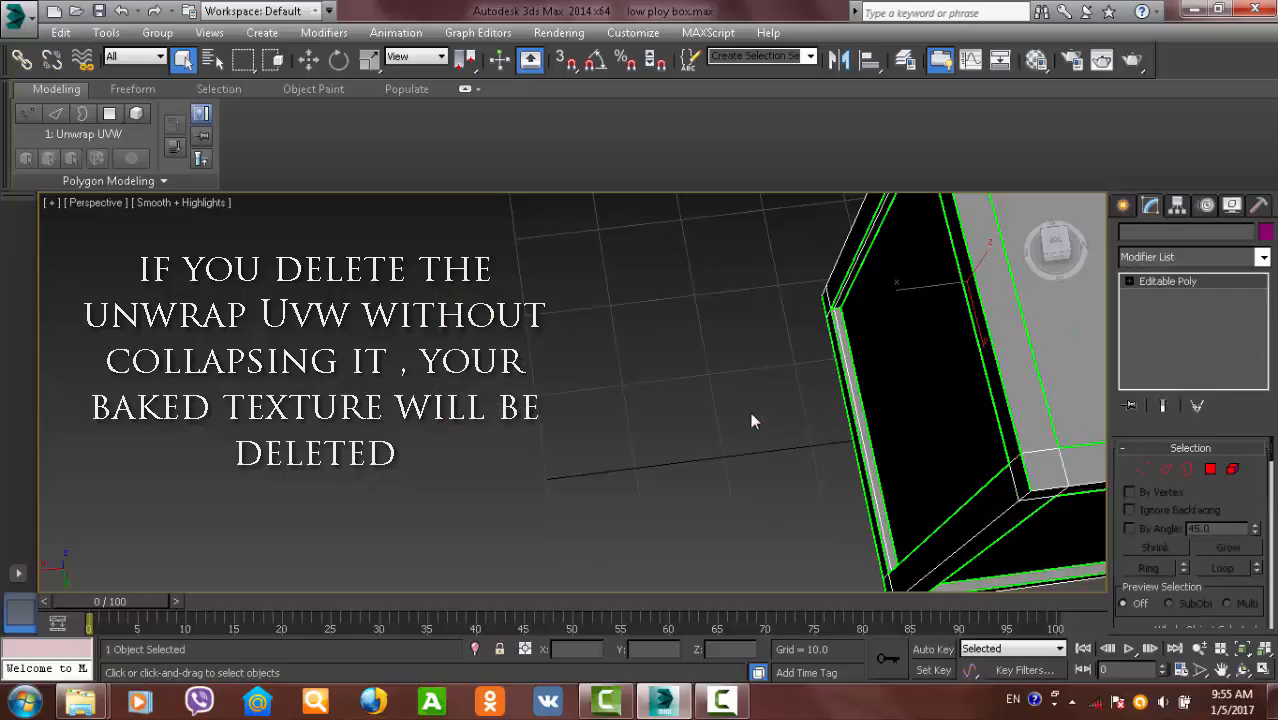
- Select the extra edge loop along the middle of the box's inner rim, remove it, and leave edge editing
{"action": "middle_click_drag", "start_coordinate": [876, 395], "coordinate": [850, 385]}
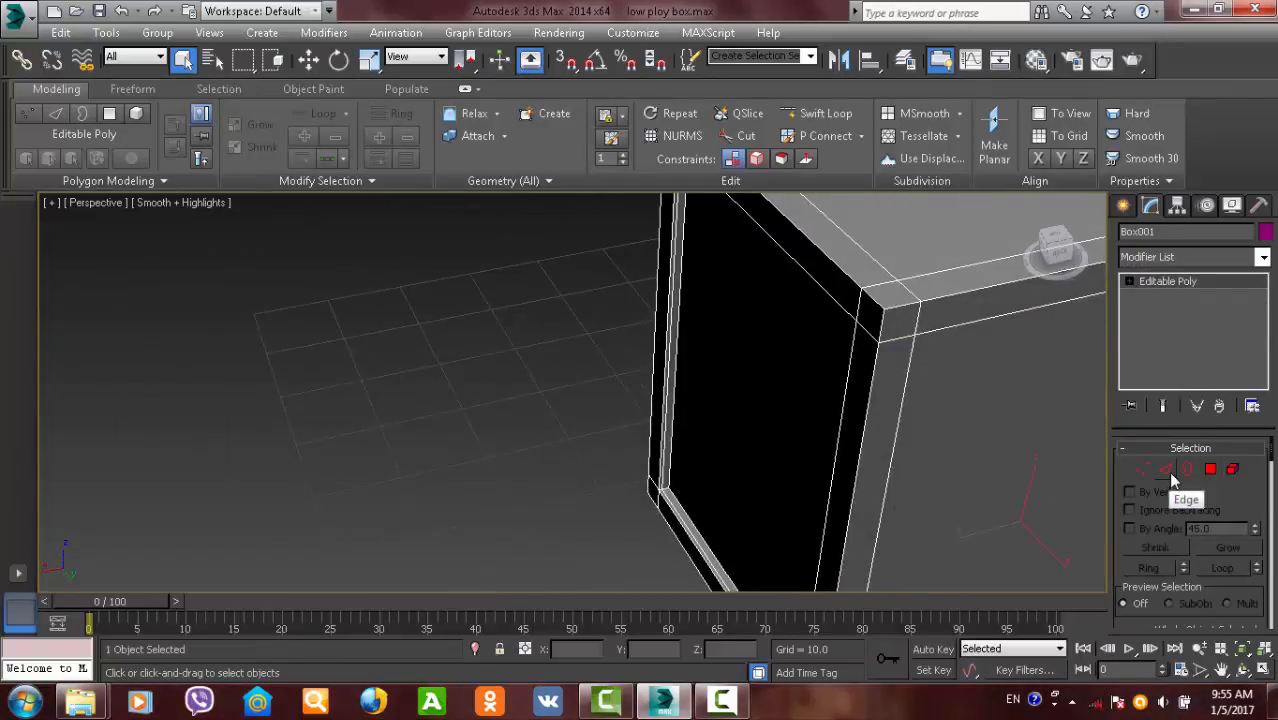
{"action": "left_click", "coordinate": [1170, 476]}
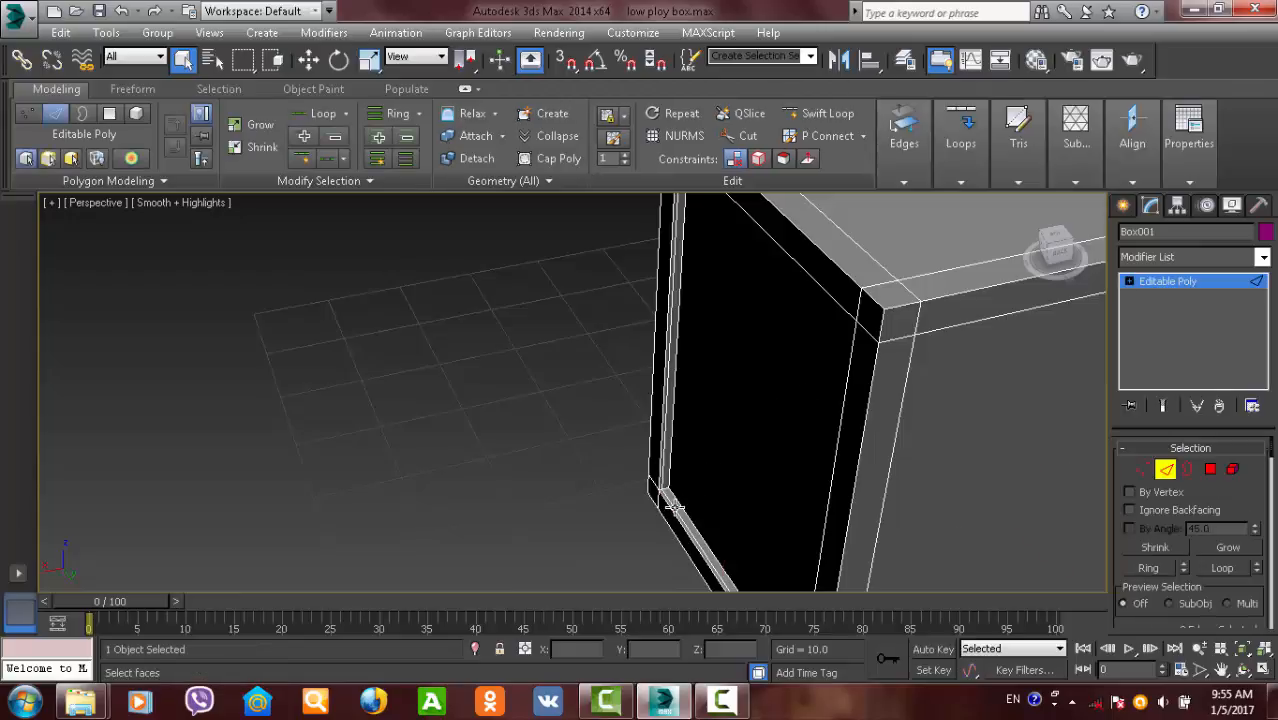
{"action": "left_click", "coordinate": [673, 507]}
{"action": "scroll", "coordinate": [676, 503], "scroll_direction": "up", "scroll_amount": 4}
{"action": "scroll", "coordinate": [679, 497], "scroll_direction": "down", "scroll_amount": 2}
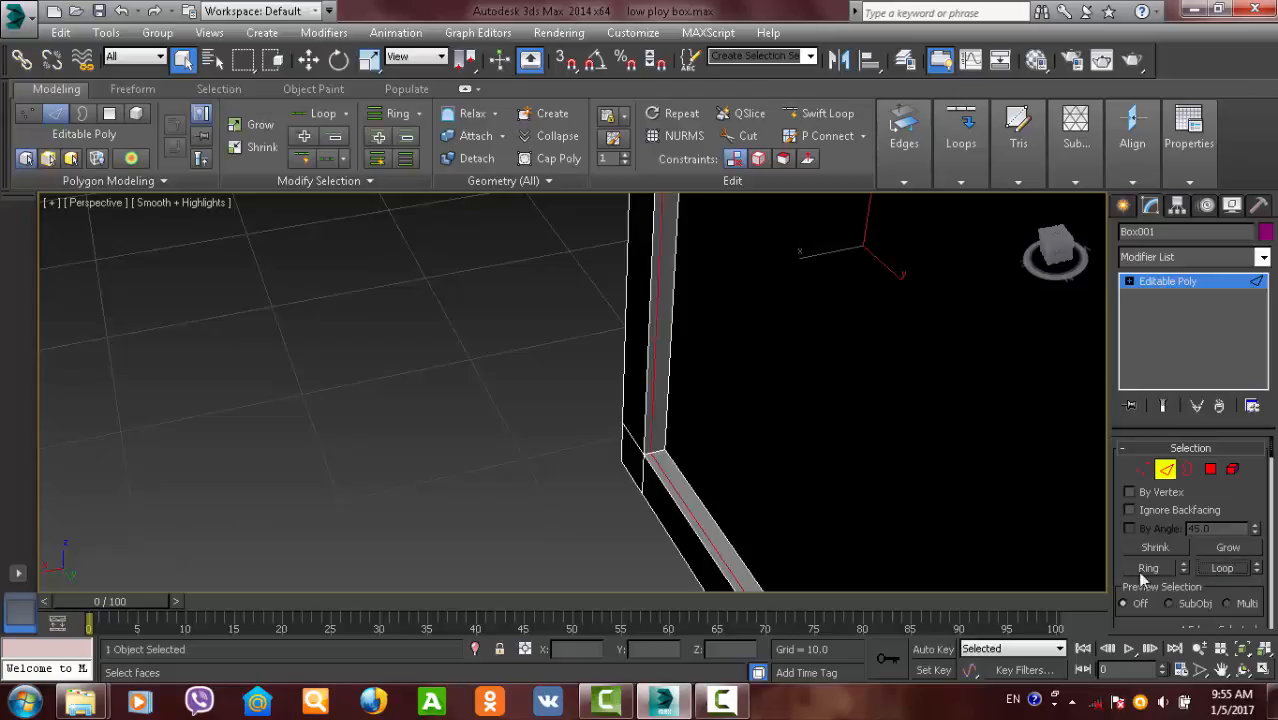
{"action": "left_click", "coordinate": [866, 442]}
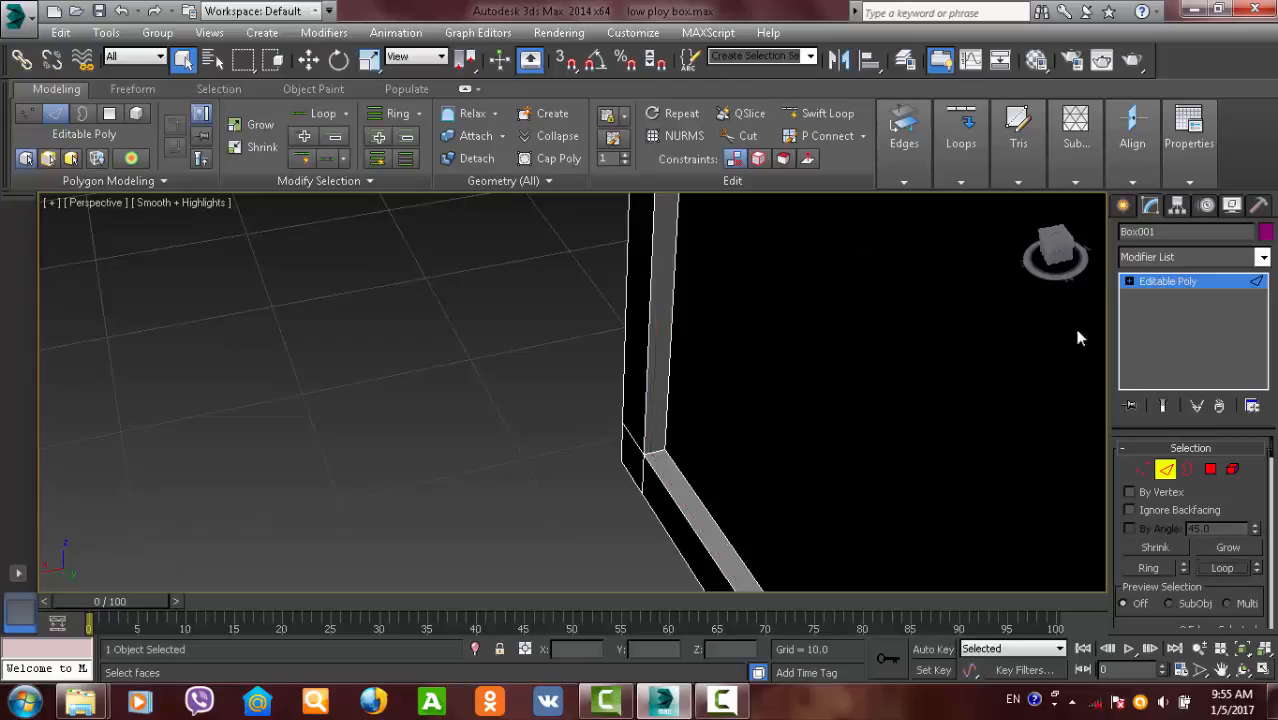
{"action": "left_click", "coordinate": [1199, 283]}
- Add a new Unwrap UVW modifier to the box and open its UV editor
{"action": "left_click", "coordinate": [1263, 257]}
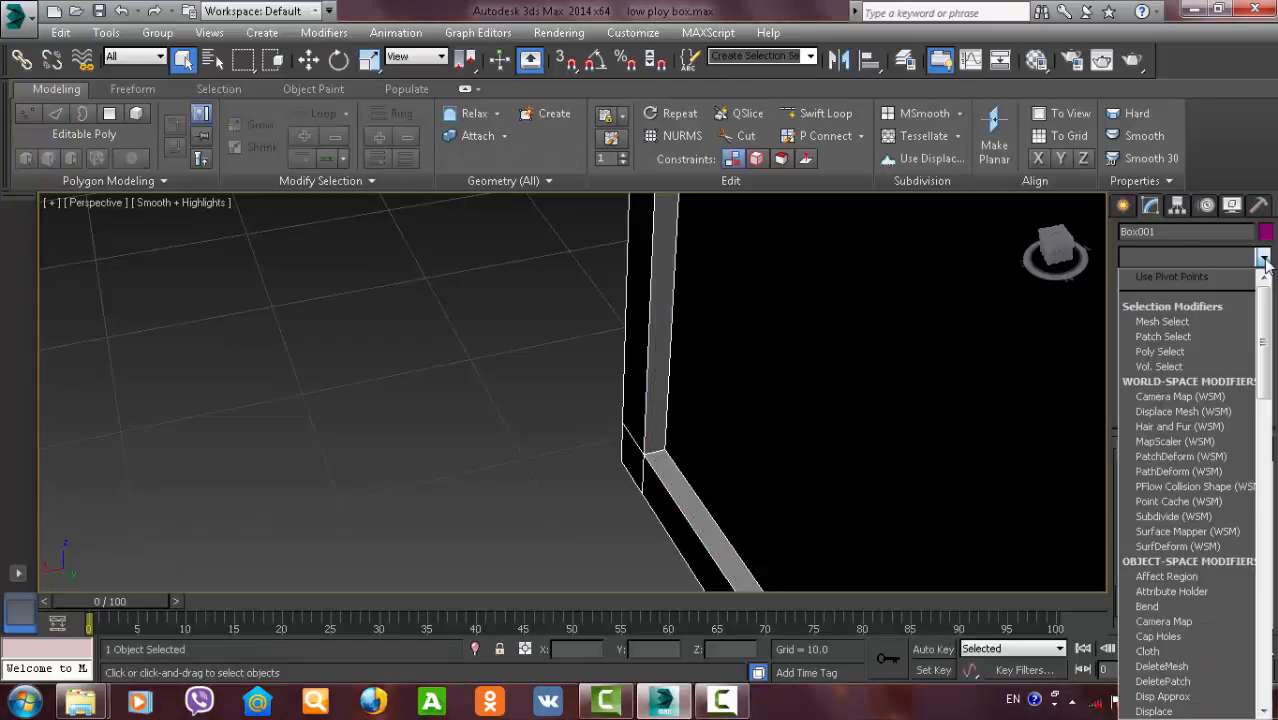
{"action": "left_click_drag", "start_coordinate": [1270, 303], "coordinate": [1266, 610]}
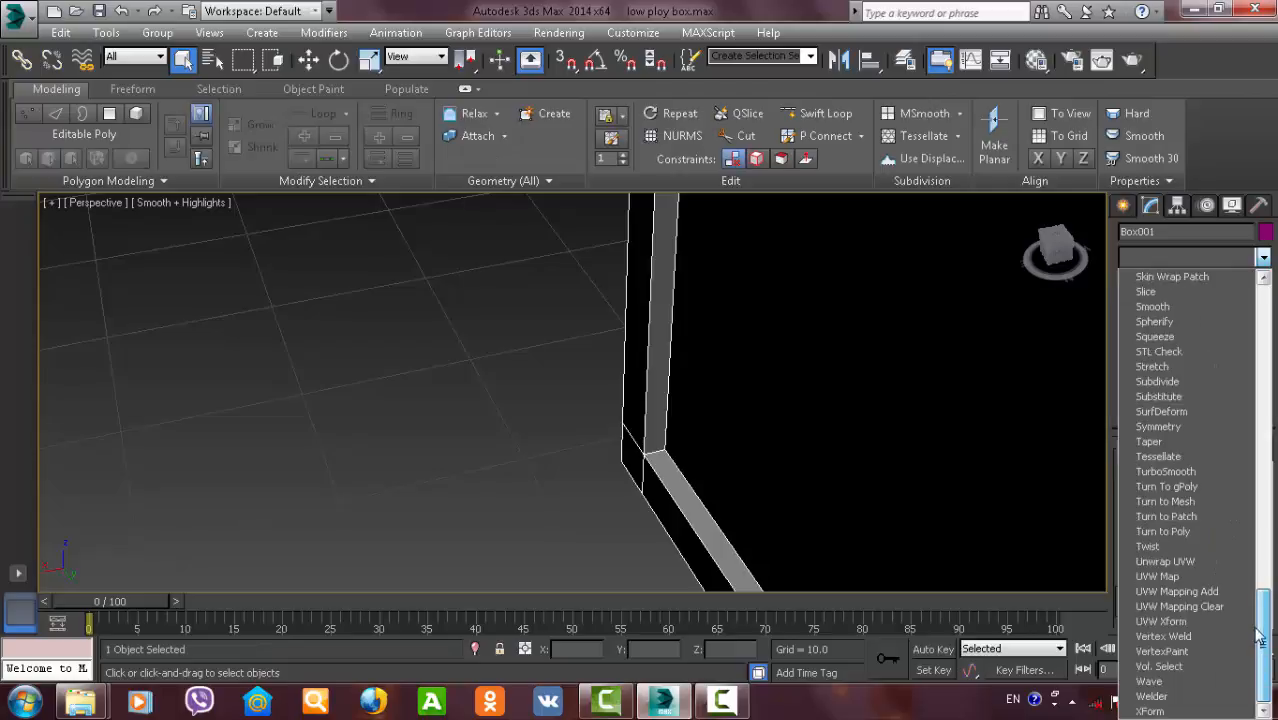
{"action": "left_click", "coordinate": [1217, 565]}
{"action": "middle_click_drag", "start_coordinate": [877, 456], "coordinate": [825, 490]}
{"action": "scroll", "coordinate": [825, 490], "scroll_direction": "down", "scroll_amount": 3}
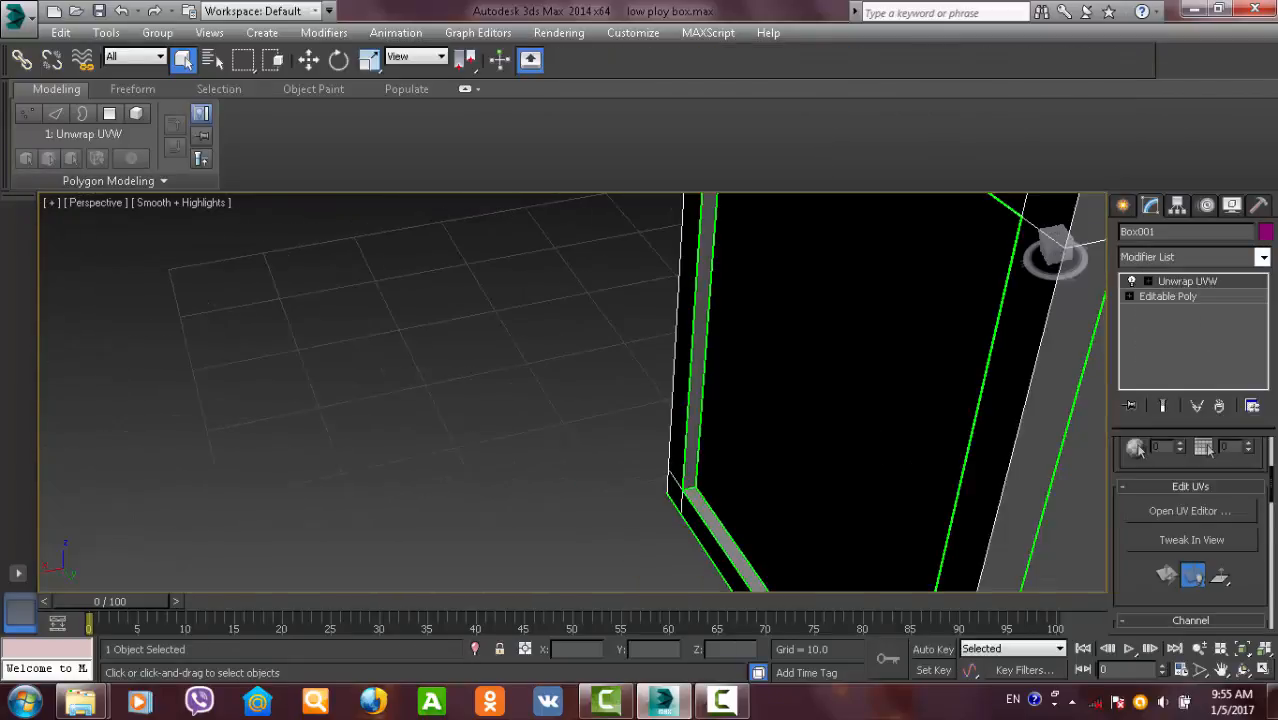
{"action": "left_click", "coordinate": [1195, 512]}
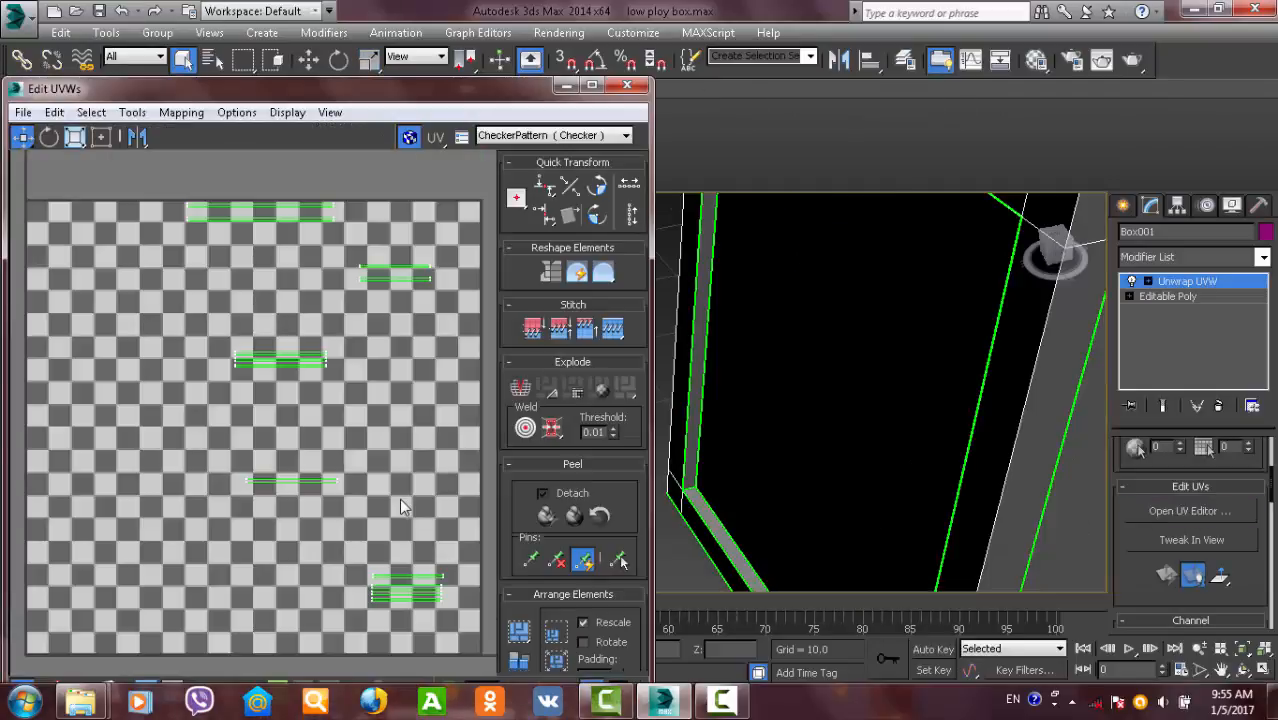
- Frame the lowest group of four short strips and maximize the UV editor window
{"action": "scroll", "coordinate": [322, 365], "scroll_direction": "up", "scroll_amount": 10}
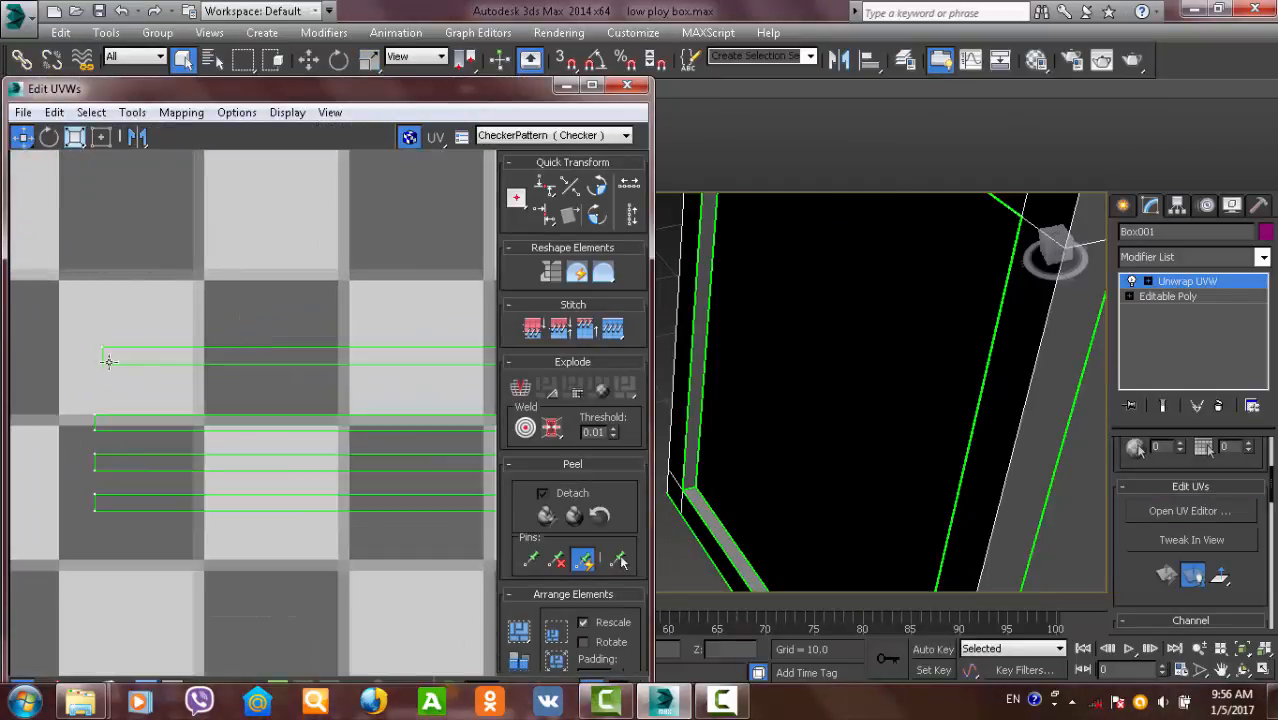
{"action": "scroll", "coordinate": [205, 382], "scroll_direction": "down", "scroll_amount": 3}
{"action": "scroll", "coordinate": [257, 382], "scroll_direction": "up", "scroll_amount": 5}
{"action": "scroll", "coordinate": [262, 381], "scroll_direction": "down", "scroll_amount": 4}
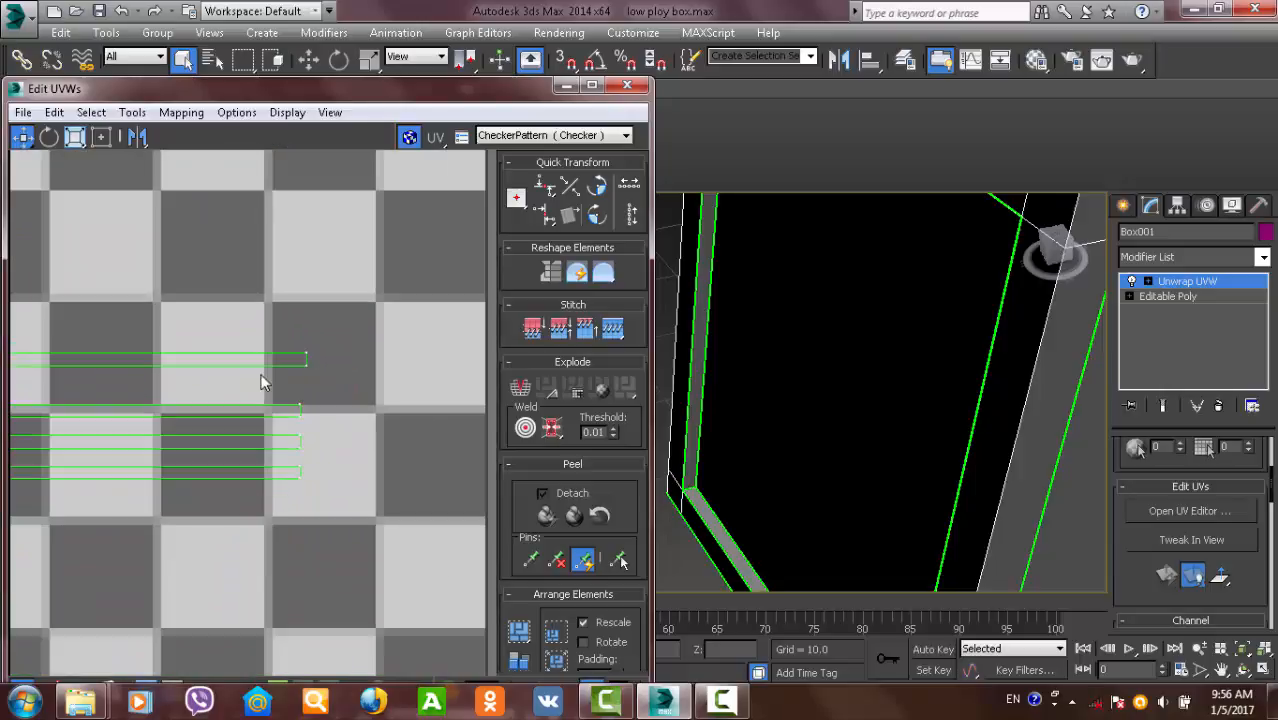
{"action": "scroll", "coordinate": [262, 381], "scroll_direction": "down", "scroll_amount": 2}
{"action": "scroll", "coordinate": [244, 430], "scroll_direction": "up", "scroll_amount": 3}
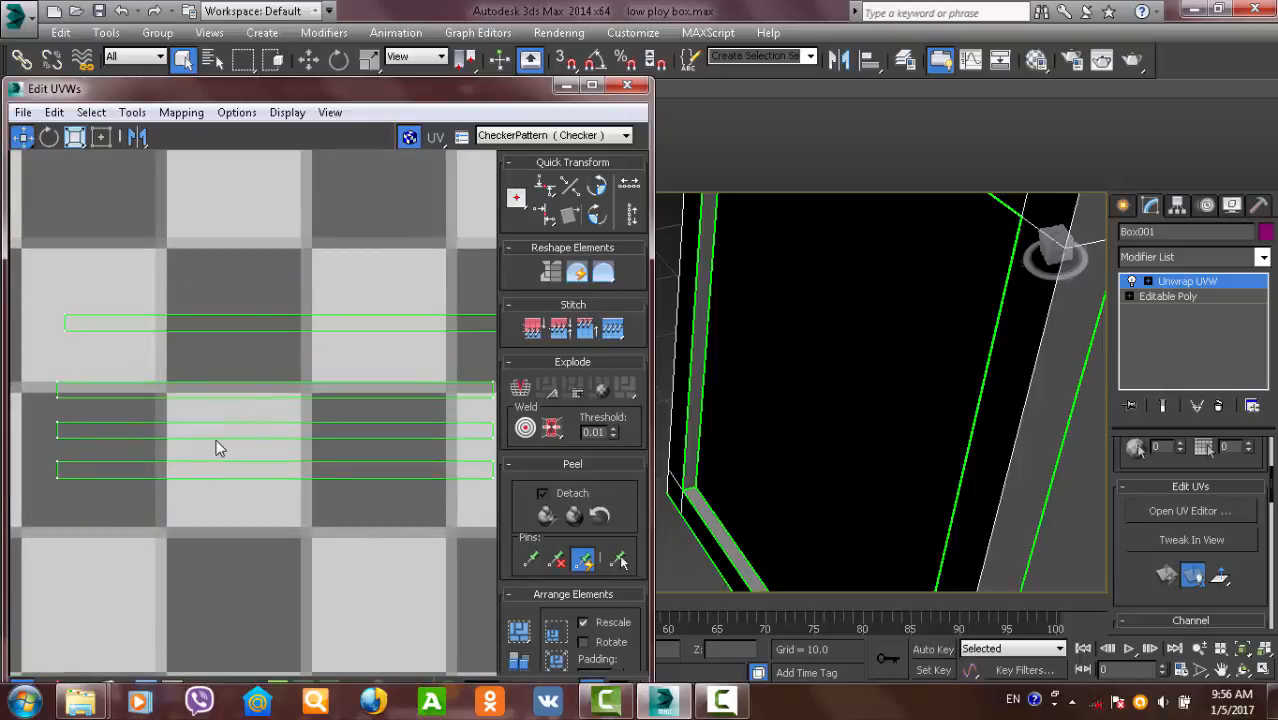
{"action": "middle_click_drag", "start_coordinate": [216, 441], "coordinate": [172, 463]}
{"action": "left_click_drag", "start_coordinate": [349, 93], "coordinate": [364, 59]}
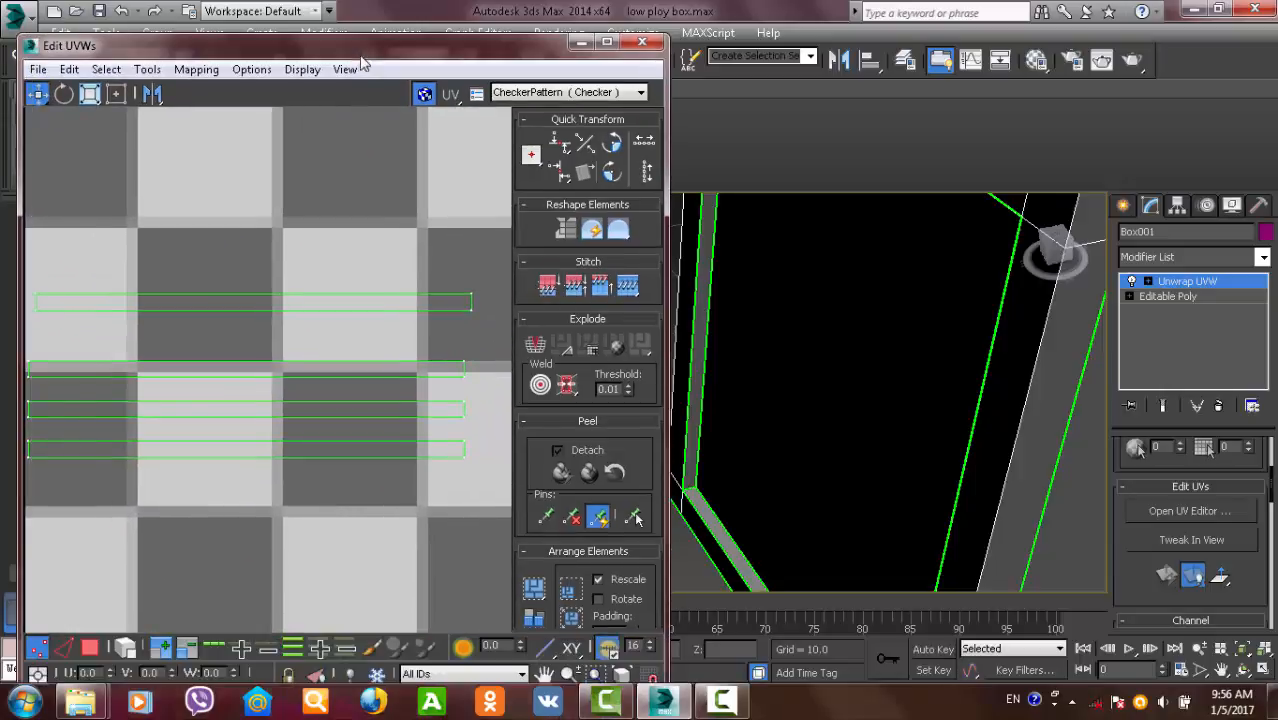
{"action": "left_click", "coordinate": [612, 43]}
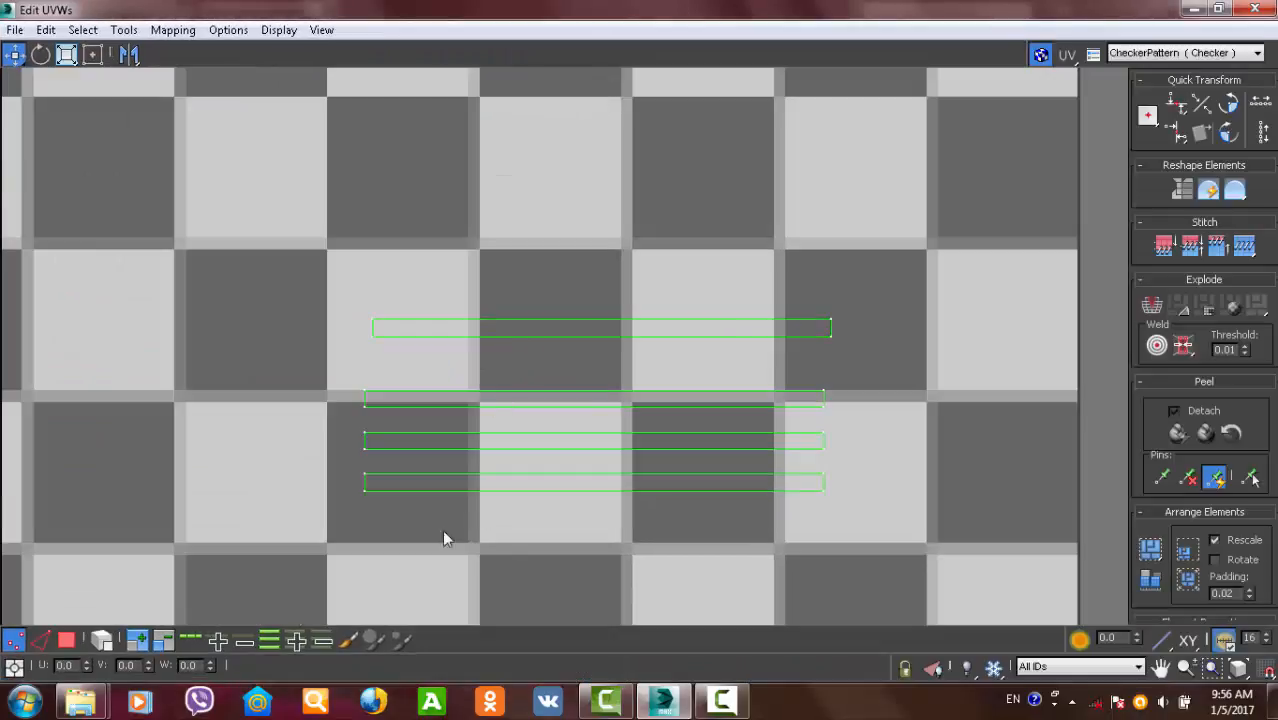
- Switch to edge selection and stitch the matching strips onto both end edges of the topmost short strip with Stitch Custom
{"action": "key", "text": "2"}
{"action": "left_click_drag", "start_coordinate": [392, 326], "coordinate": [320, 327]}
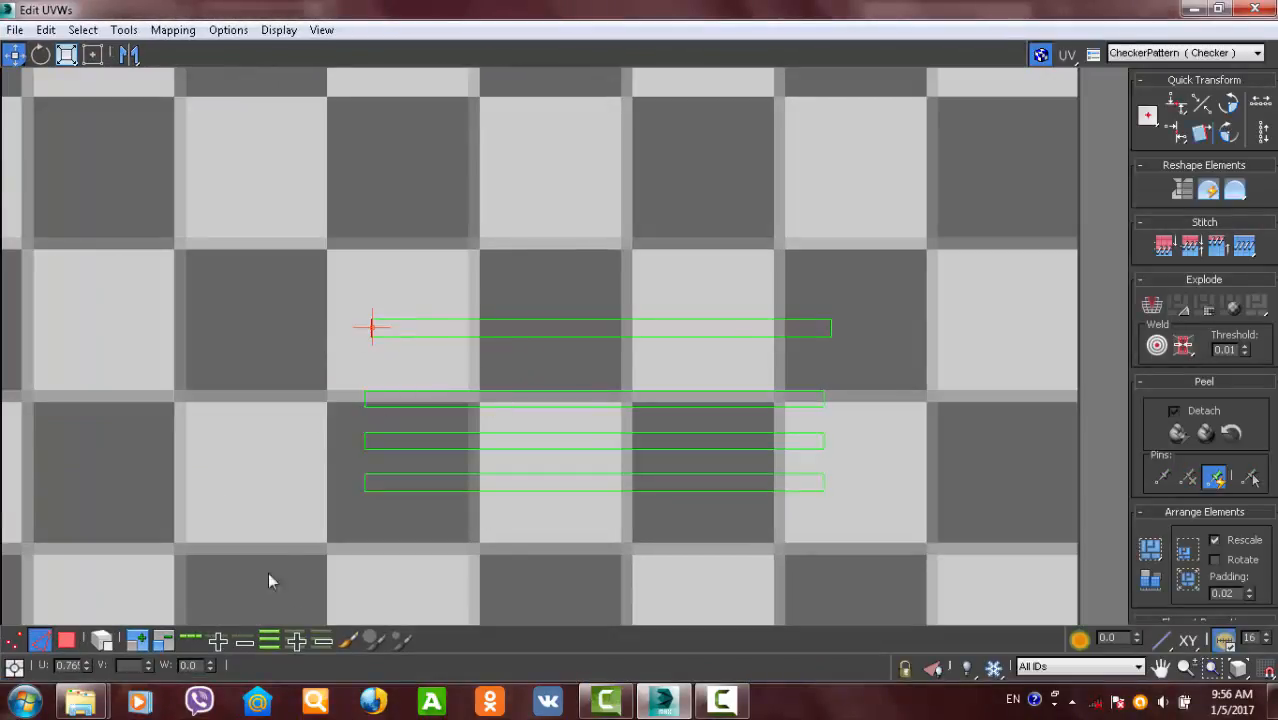
{"action": "left_click", "coordinate": [1250, 254]}
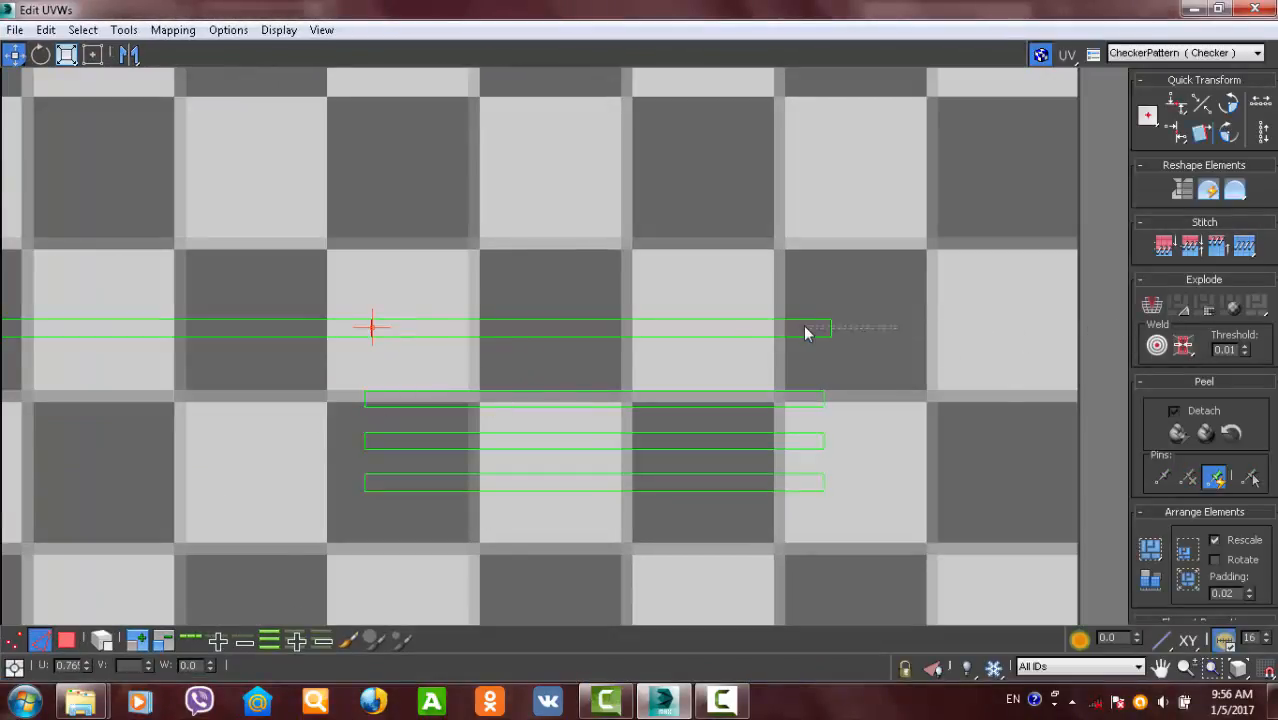
{"action": "left_click_drag", "start_coordinate": [805, 327], "coordinate": [800, 327]}
{"action": "left_click", "coordinate": [1246, 249]}
- Stitch the matching strips onto both end edges of the second and third short strips with Stitch Custom
{"action": "middle_click_drag", "start_coordinate": [847, 440], "coordinate": [839, 438]}
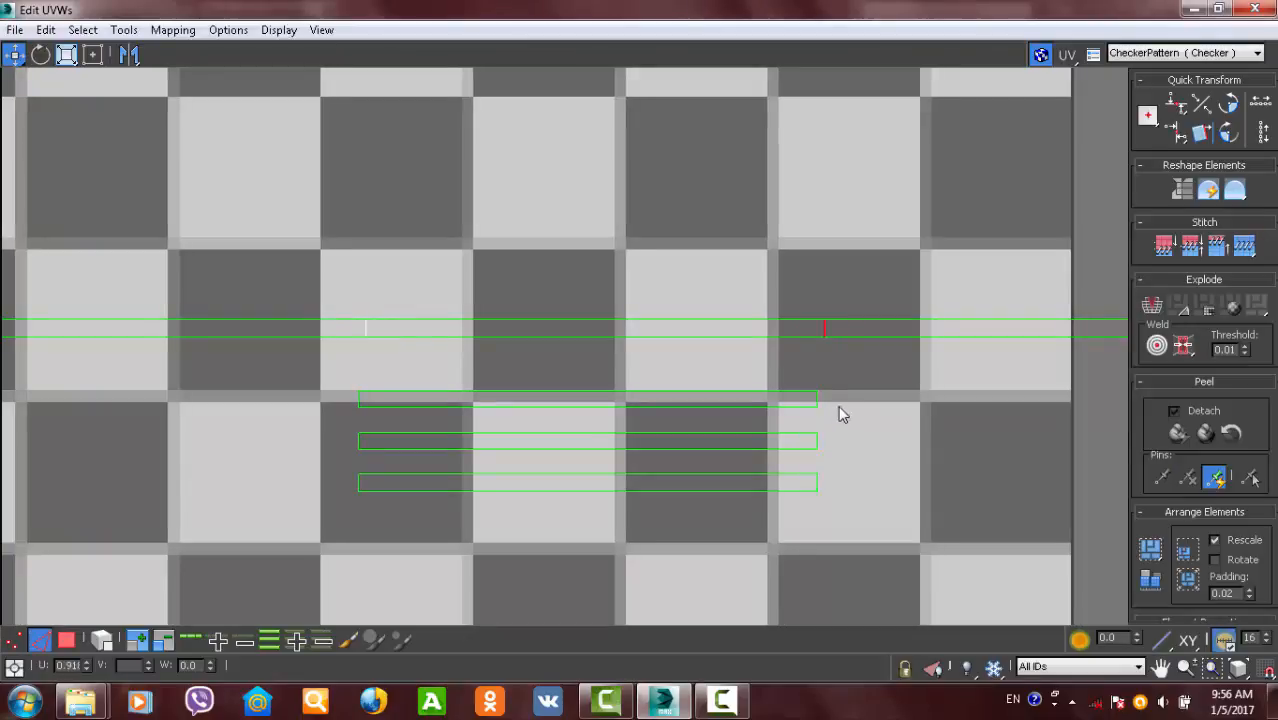
{"action": "left_click", "coordinate": [1245, 252]}
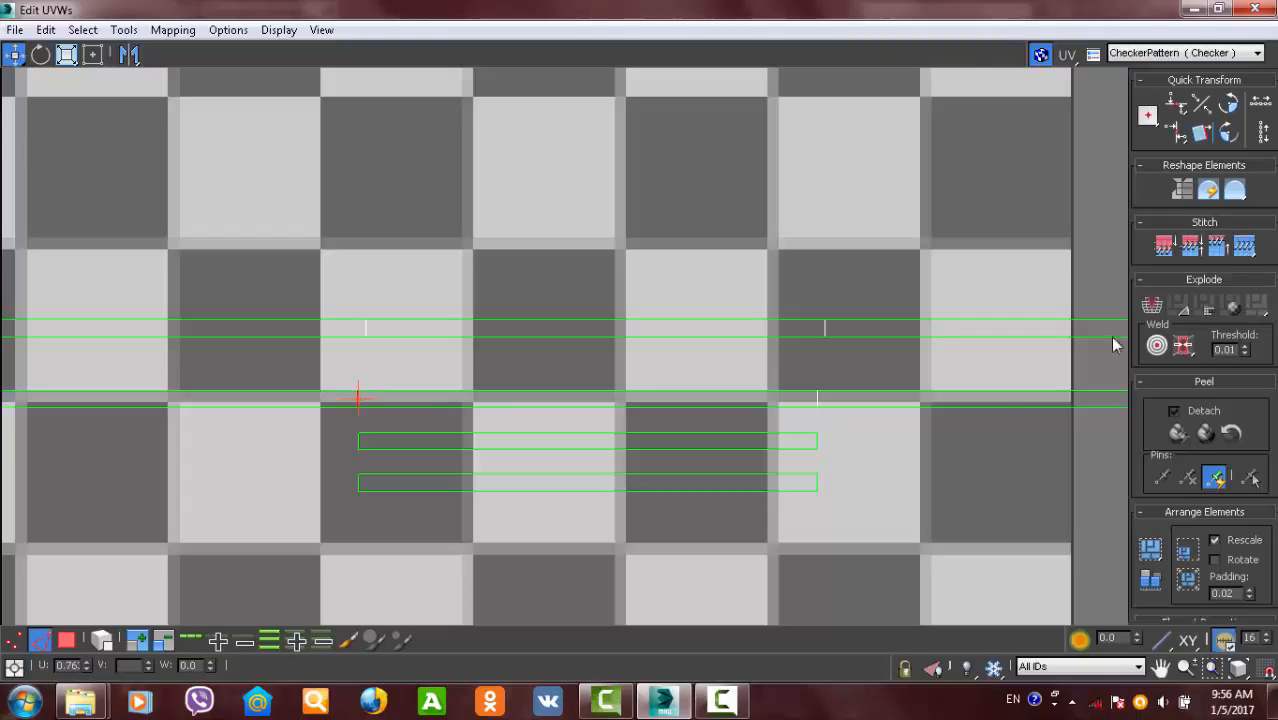
{"action": "left_click_drag", "start_coordinate": [863, 461], "coordinate": [797, 438]}
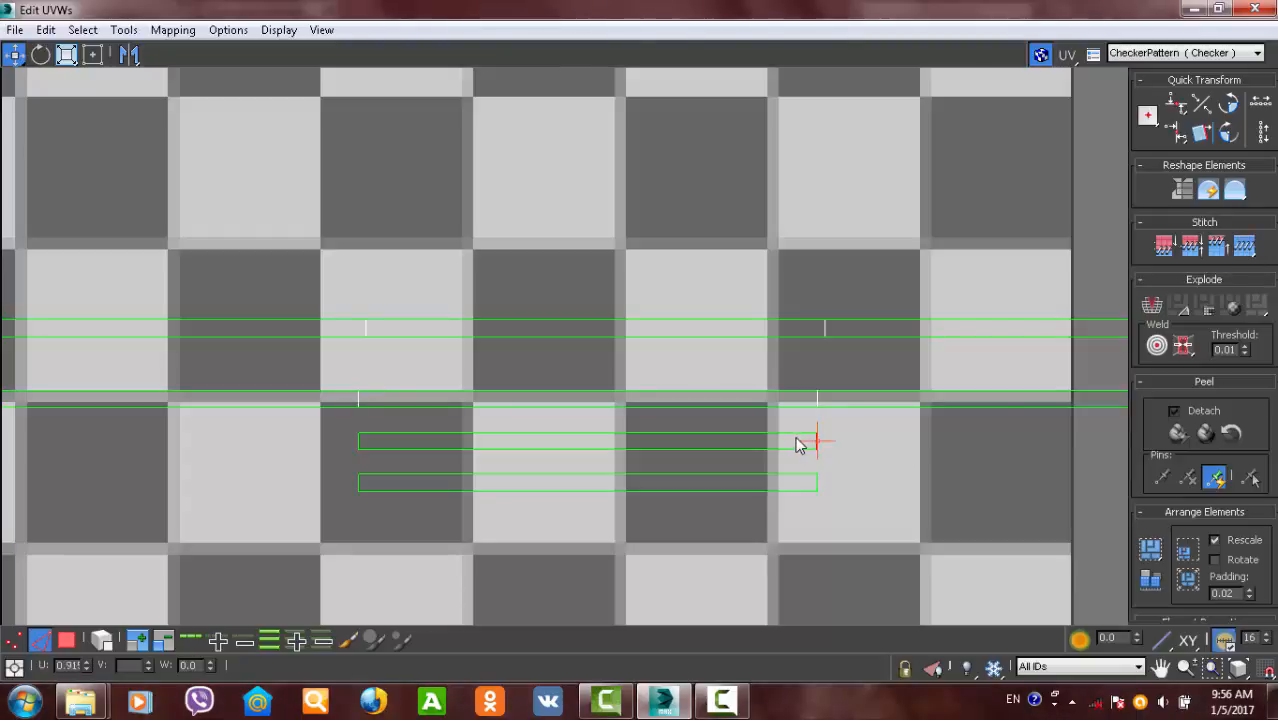
{"action": "left_click", "coordinate": [1244, 246]}
{"action": "left_click_drag", "start_coordinate": [289, 447], "coordinate": [287, 447]}
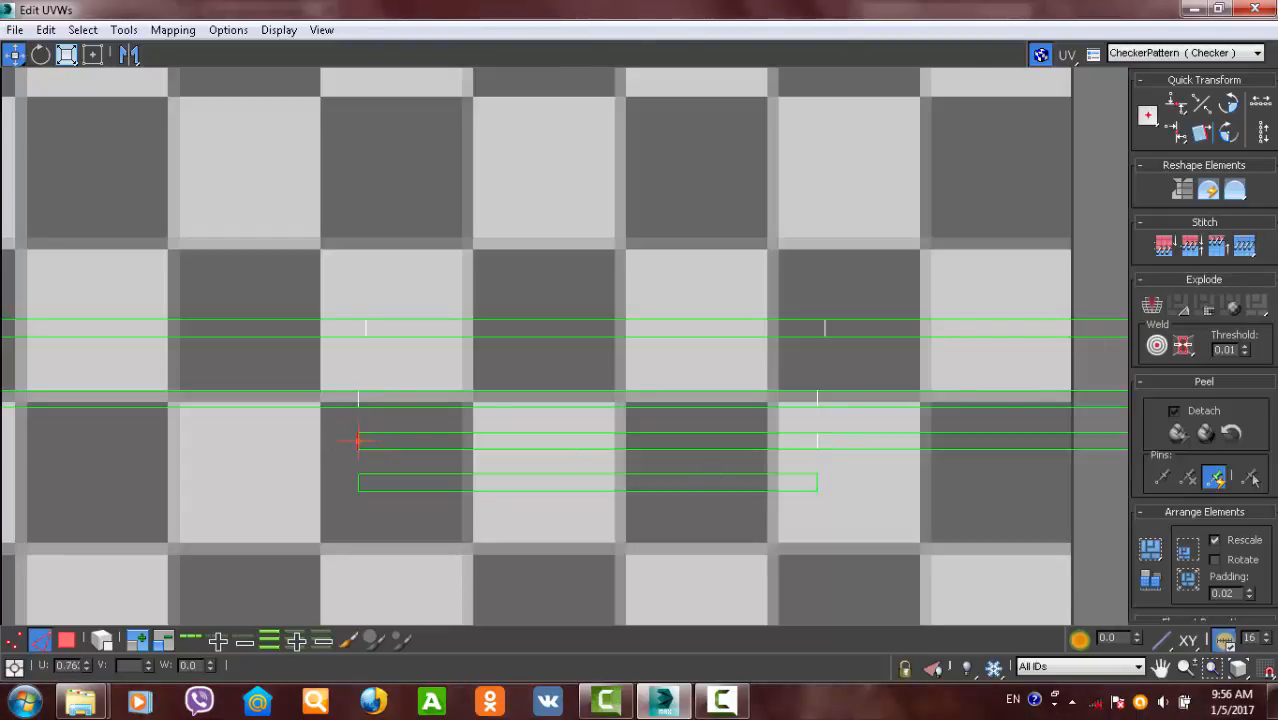
{"action": "left_click", "coordinate": [1252, 256]}
- Stitch the matching strip onto the right end edge of the lowest short strip with Stitch Custom
{"action": "left_click_drag", "start_coordinate": [847, 480], "coordinate": [800, 485]}
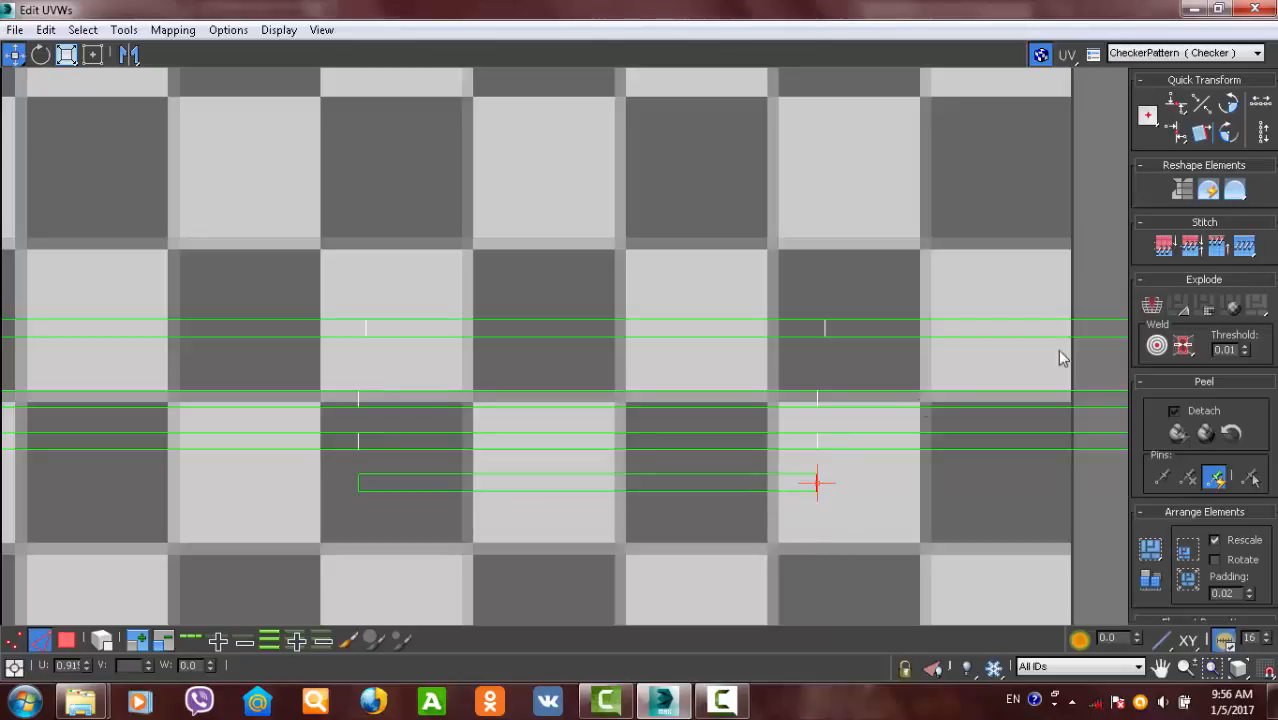
{"action": "left_click", "coordinate": [1245, 252]}
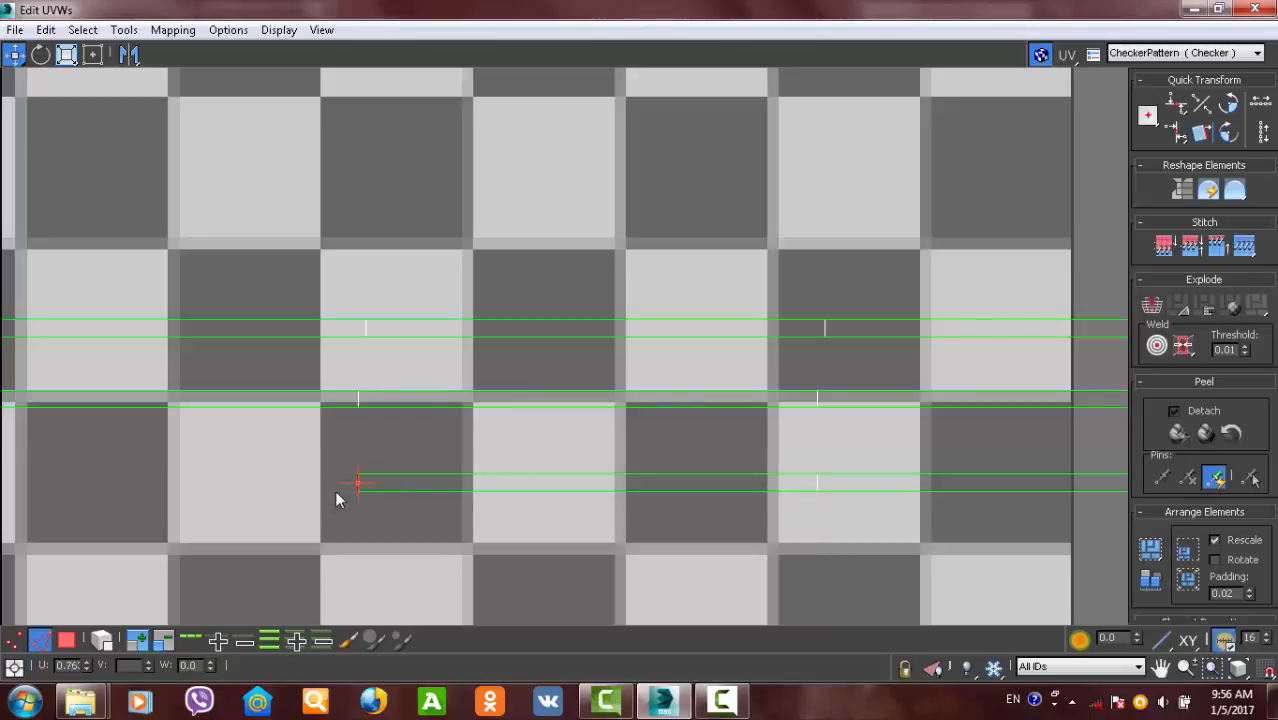
- Try to stitch the left end edge of the lowest combined strip with Stitch Custom
{"action": "left_click", "coordinate": [1250, 245]}
{"action": "middle_click_drag", "start_coordinate": [794, 415], "coordinate": [573, 370]}
{"action": "scroll", "coordinate": [580, 366], "scroll_direction": "down", "scroll_amount": 6}
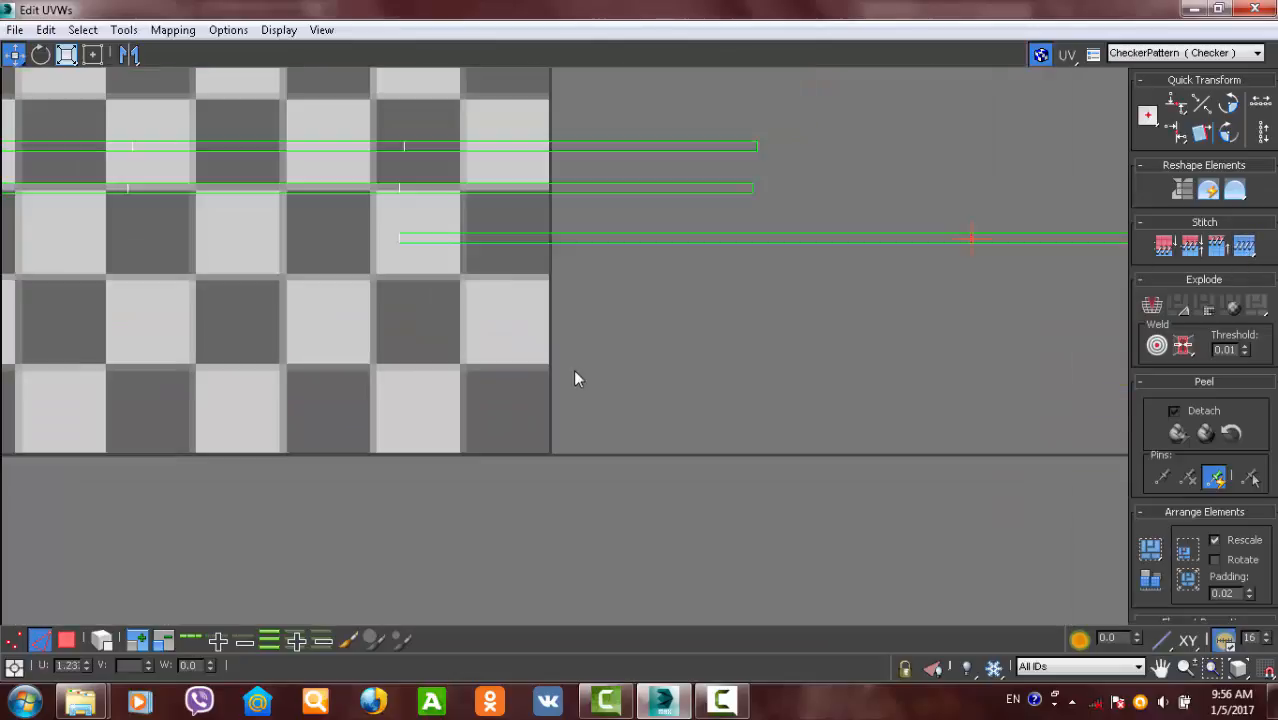
{"action": "middle_click_drag", "start_coordinate": [655, 357], "coordinate": [709, 404]}
{"action": "key", "text": "ctrl+z"}
{"action": "middle_click", "coordinate": [612, 368]}
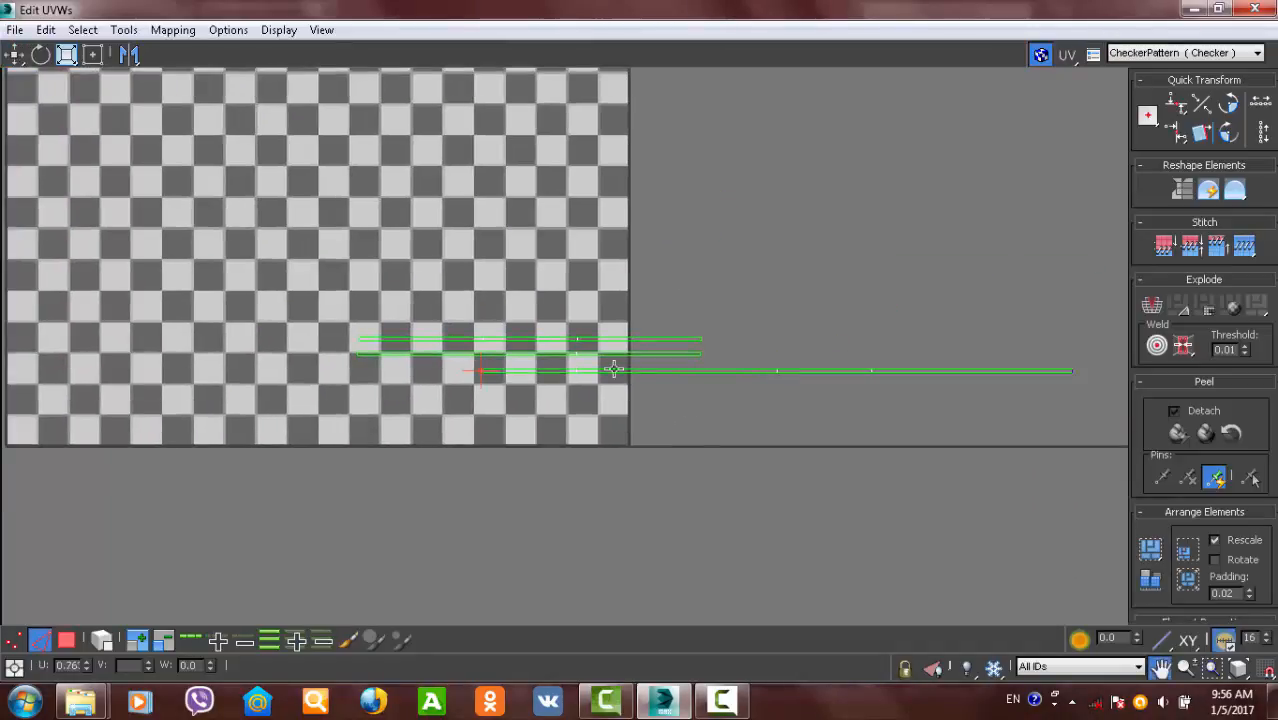
- Switch to polygon selection and move the lowest combined strip under the other two so their left ends roughly align
{"action": "left_click", "coordinate": [66, 640]}
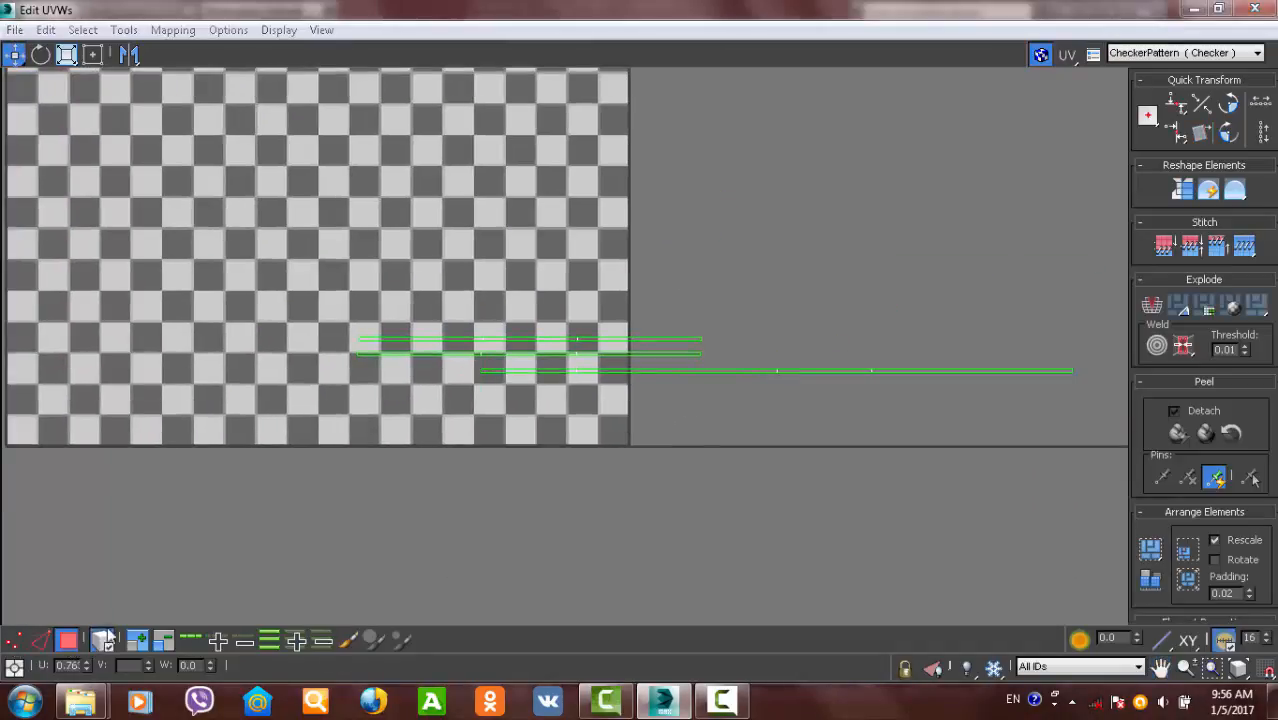
{"action": "left_click_drag", "start_coordinate": [537, 372], "coordinate": [419, 377]}
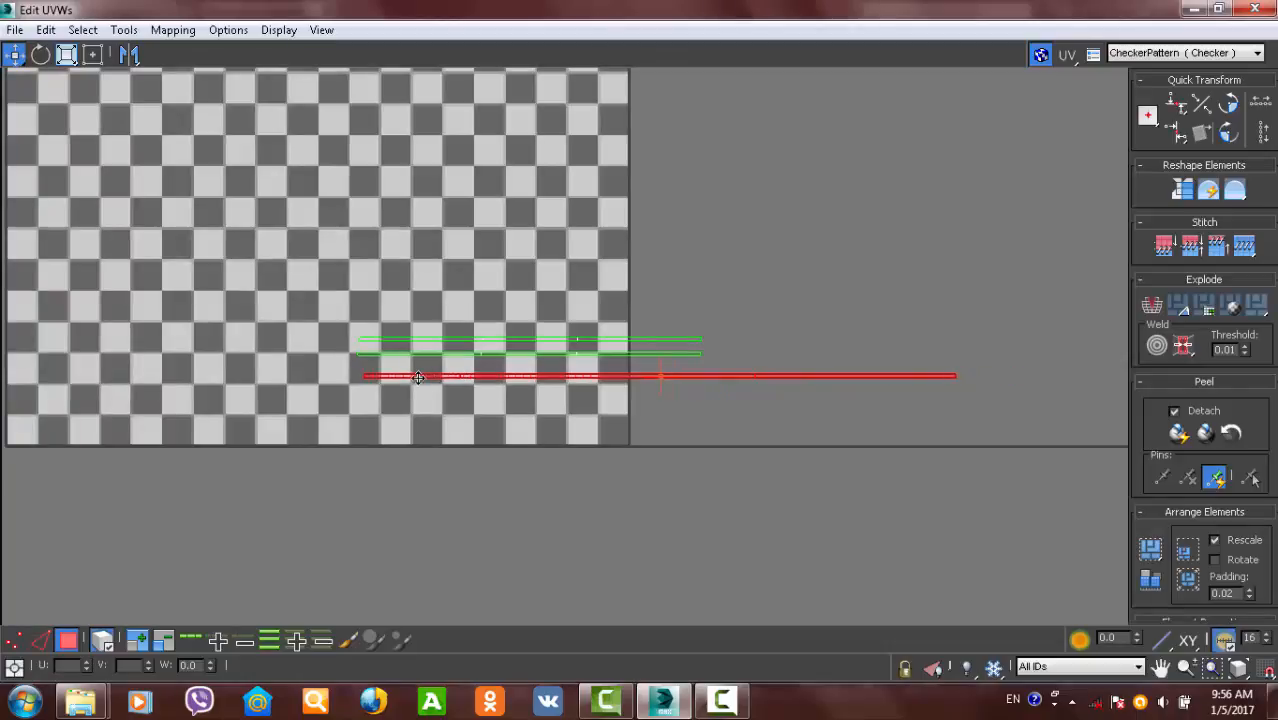
{"action": "left_click", "coordinate": [621, 515]}
- Switch to edge selection and stitch the matching strips onto the right end edges of the upper two long strips with Stitch Custom
{"action": "left_click", "coordinate": [42, 638]}
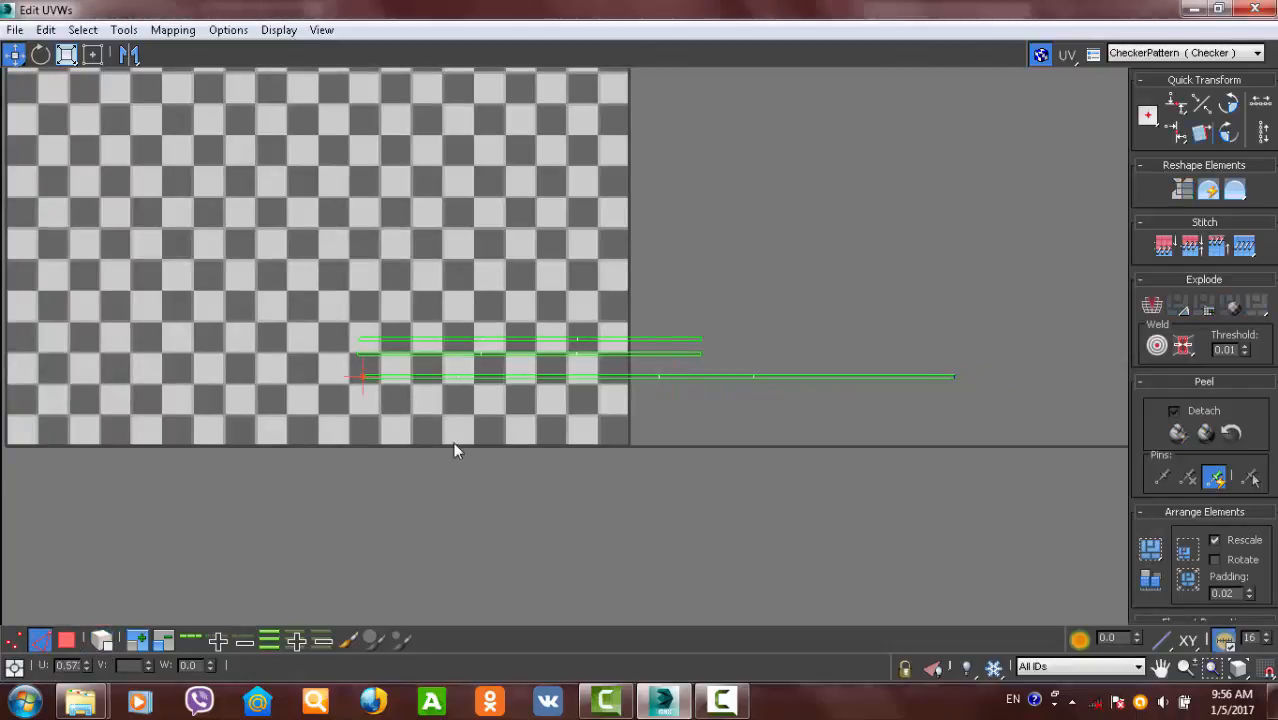
{"action": "scroll", "coordinate": [690, 342], "scroll_direction": "up", "scroll_amount": 5}
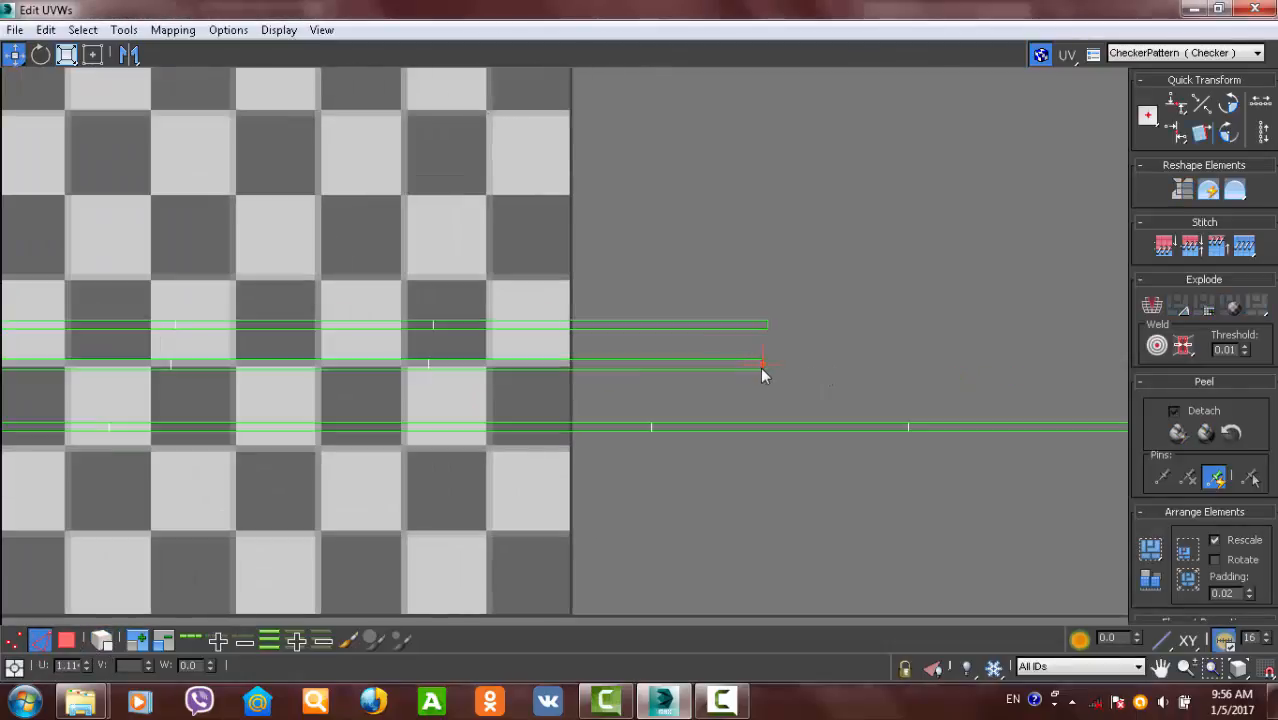
{"action": "left_click", "coordinate": [785, 366]}
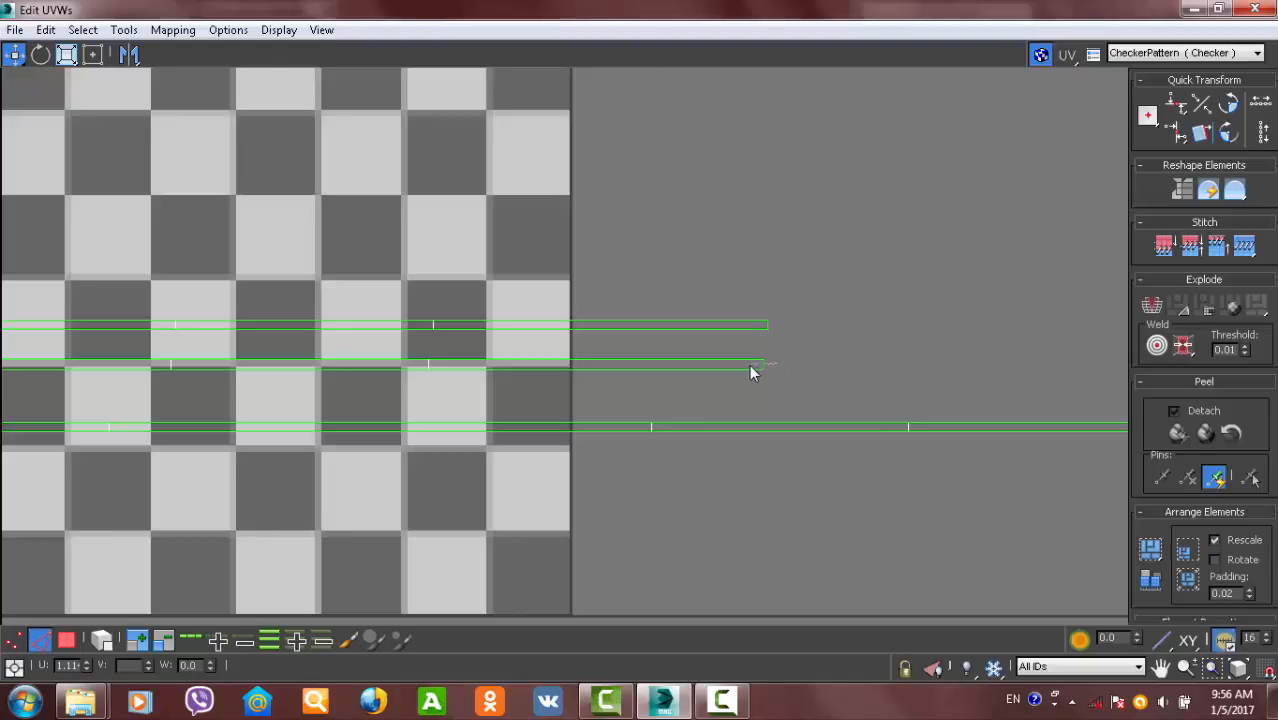
{"action": "left_click", "coordinate": [1240, 250]}
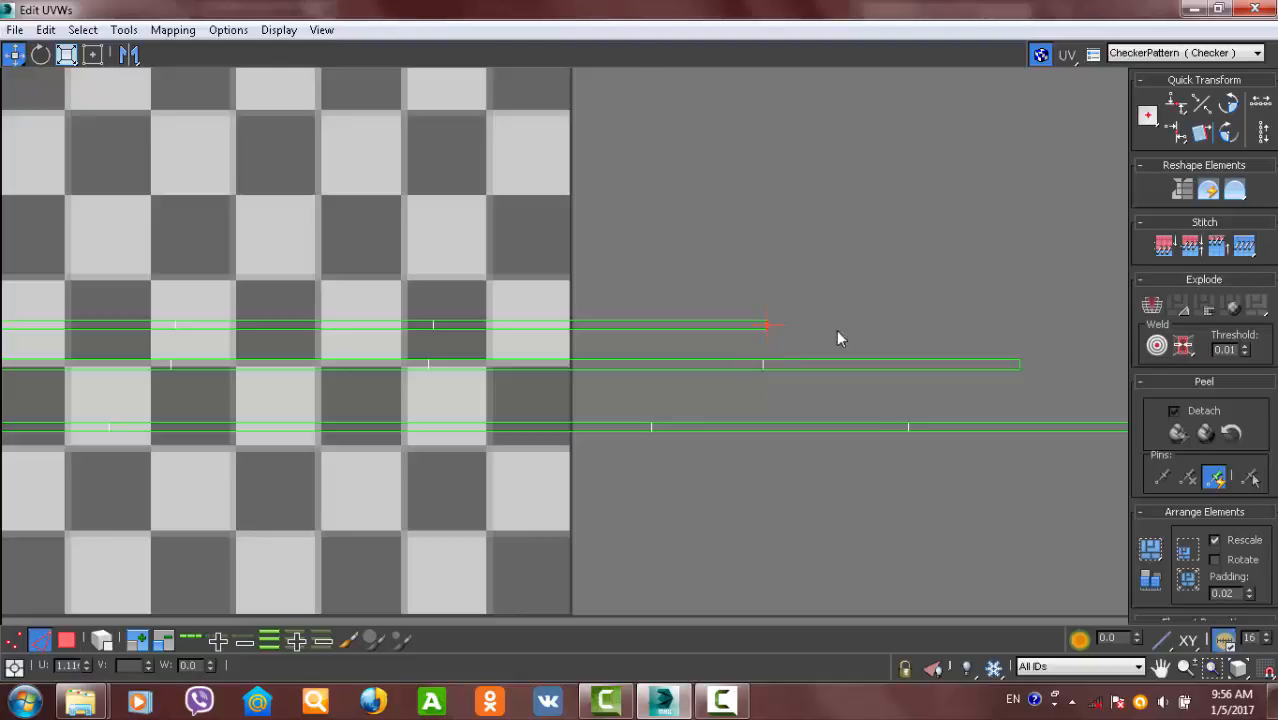
{"action": "left_click", "coordinate": [1244, 256]}
{"action": "scroll", "coordinate": [805, 385], "scroll_direction": "down", "scroll_amount": 4}
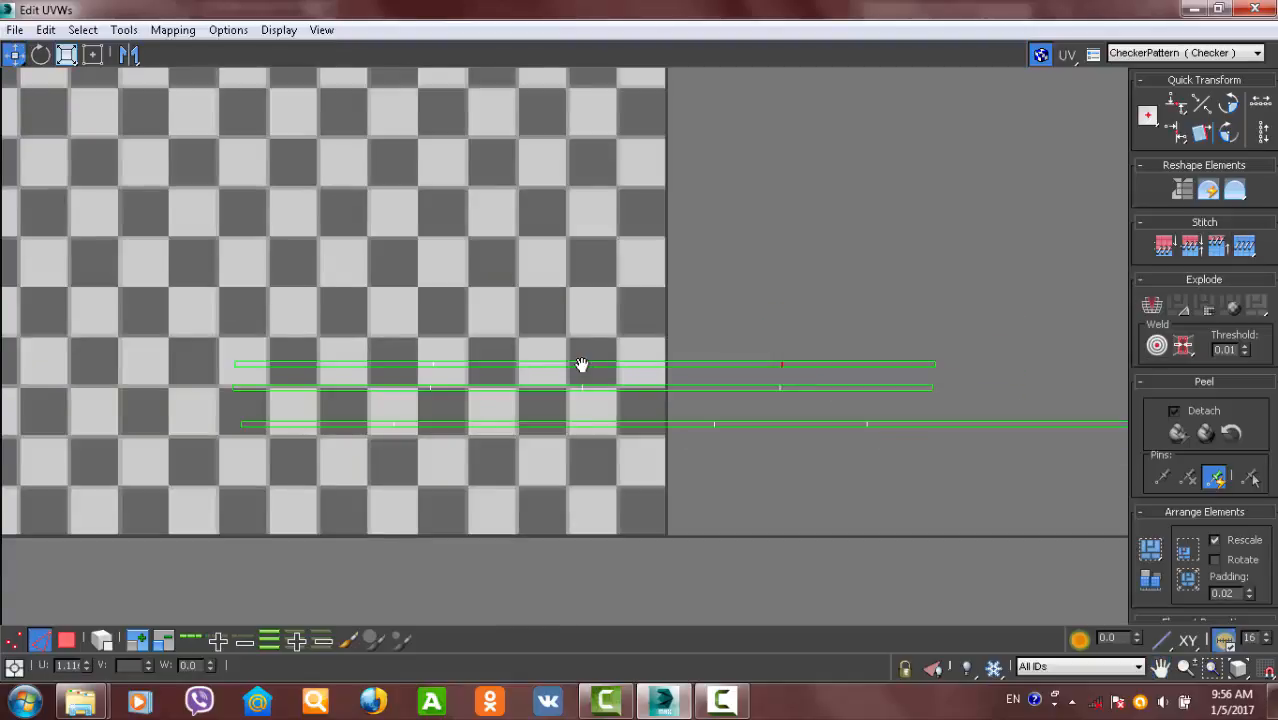
- Try to stitch the new right end edge of the topmost strip with Stitch Custom
{"action": "scroll", "coordinate": [560, 405], "scroll_direction": "up", "scroll_amount": 3}
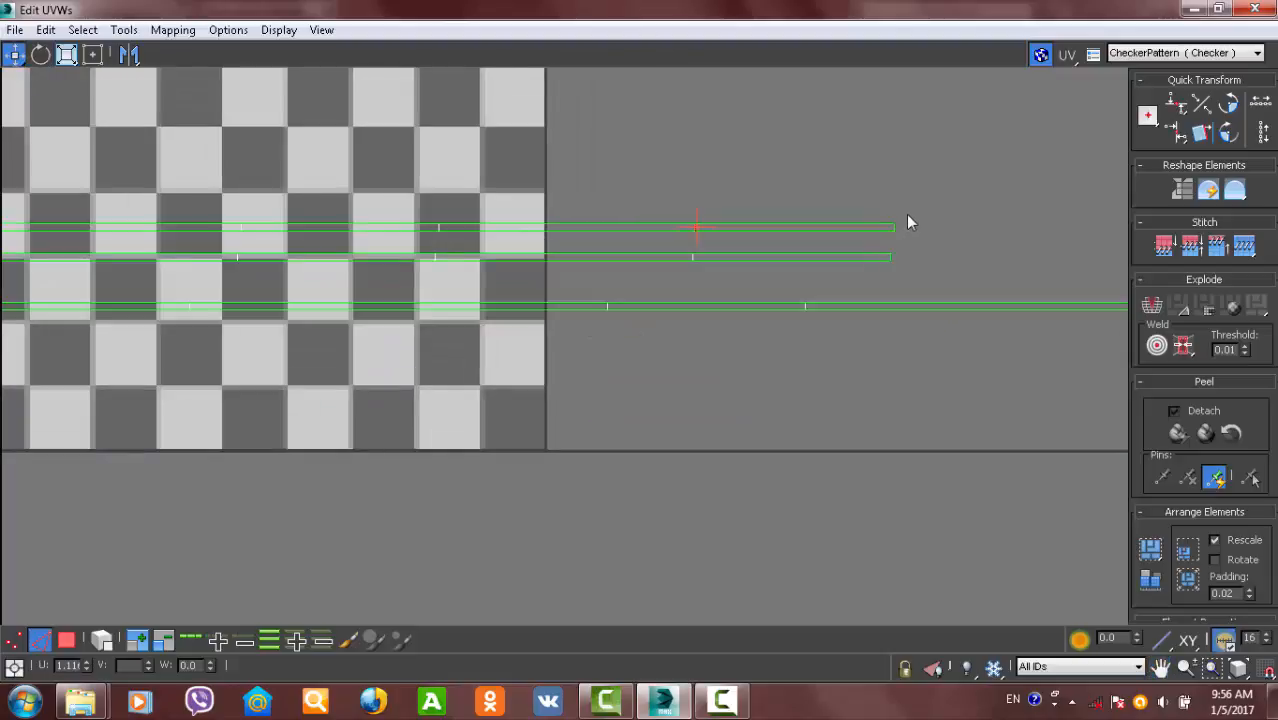
{"action": "left_click", "coordinate": [1247, 251]}
{"action": "scroll", "coordinate": [672, 370], "scroll_direction": "down", "scroll_amount": 3}
{"action": "key", "text": "ctrl+z"}
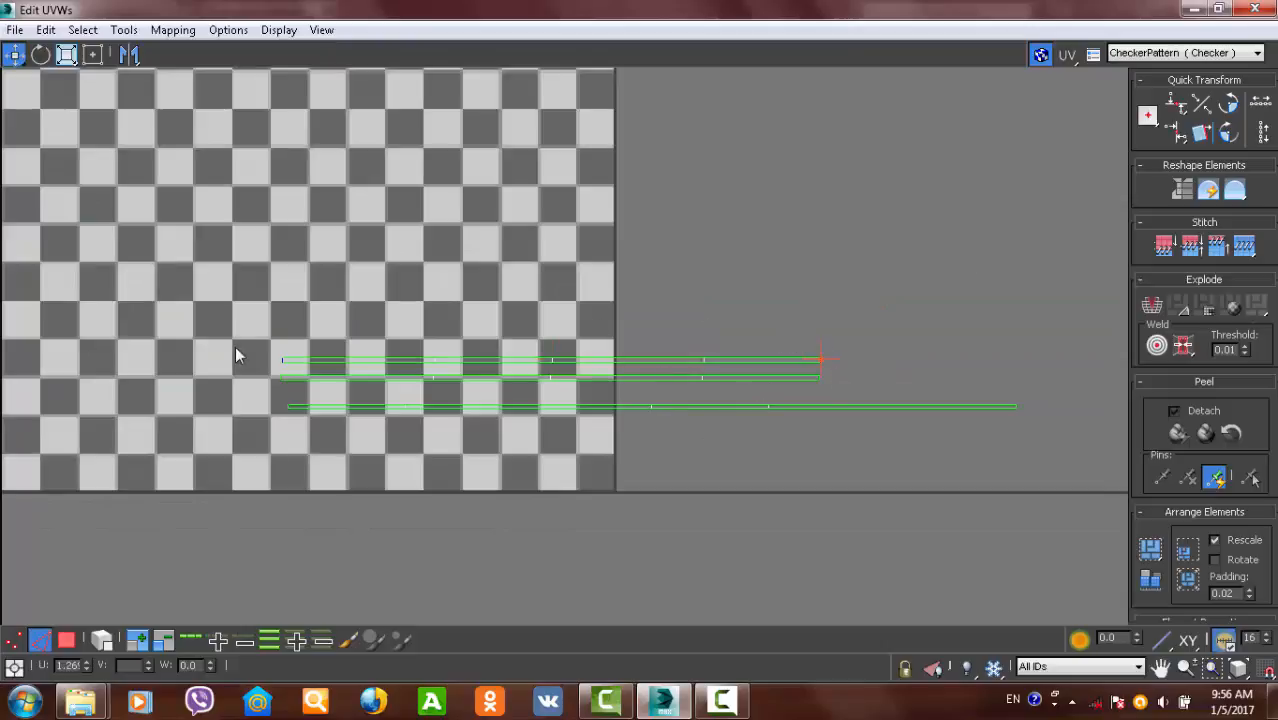
{"action": "scroll", "coordinate": [770, 408], "scroll_direction": "up", "scroll_amount": 3}
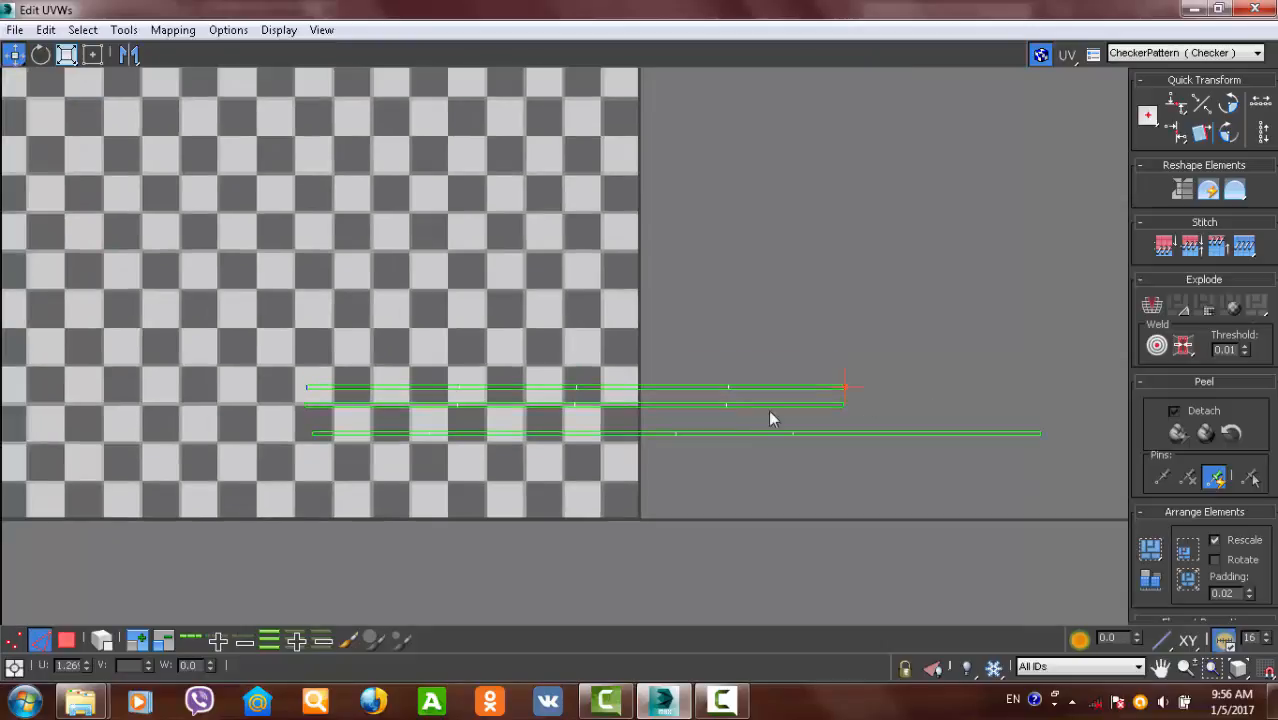
{"action": "left_click", "coordinate": [1244, 246]}
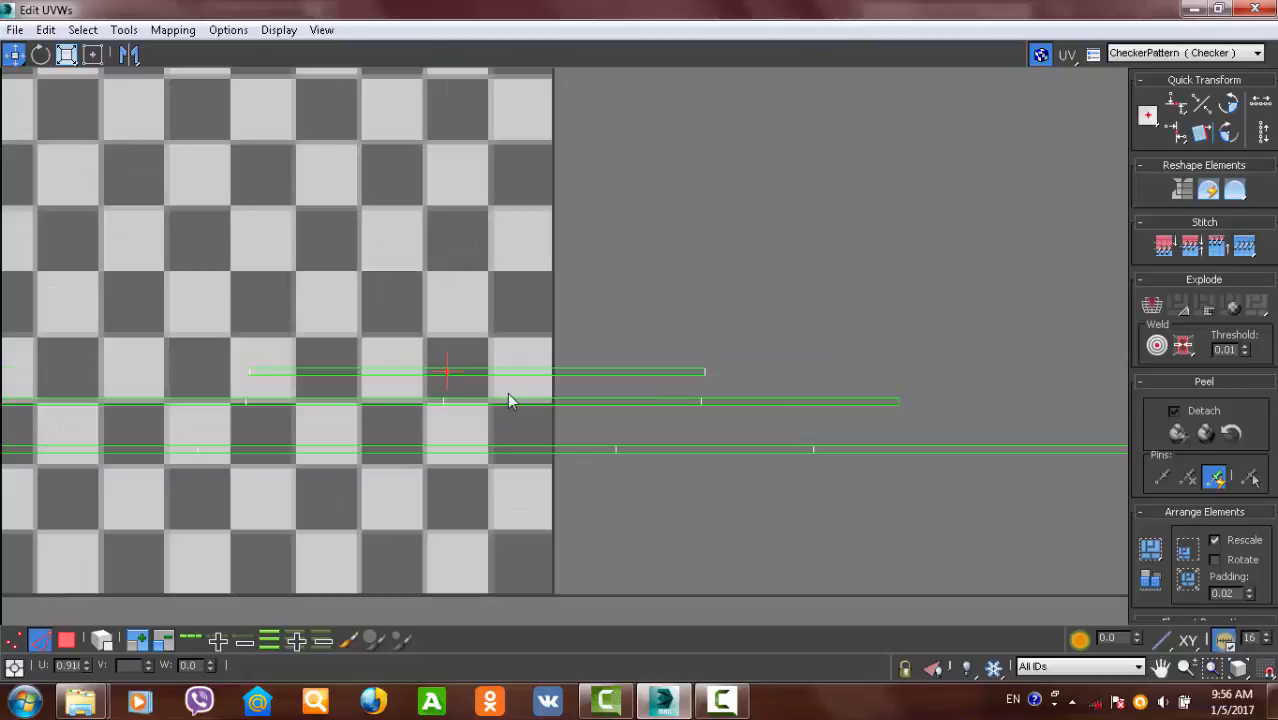
{"action": "middle_click_drag", "start_coordinate": [507, 392], "coordinate": [558, 400]}
{"action": "key", "text": "ctrl+z"}
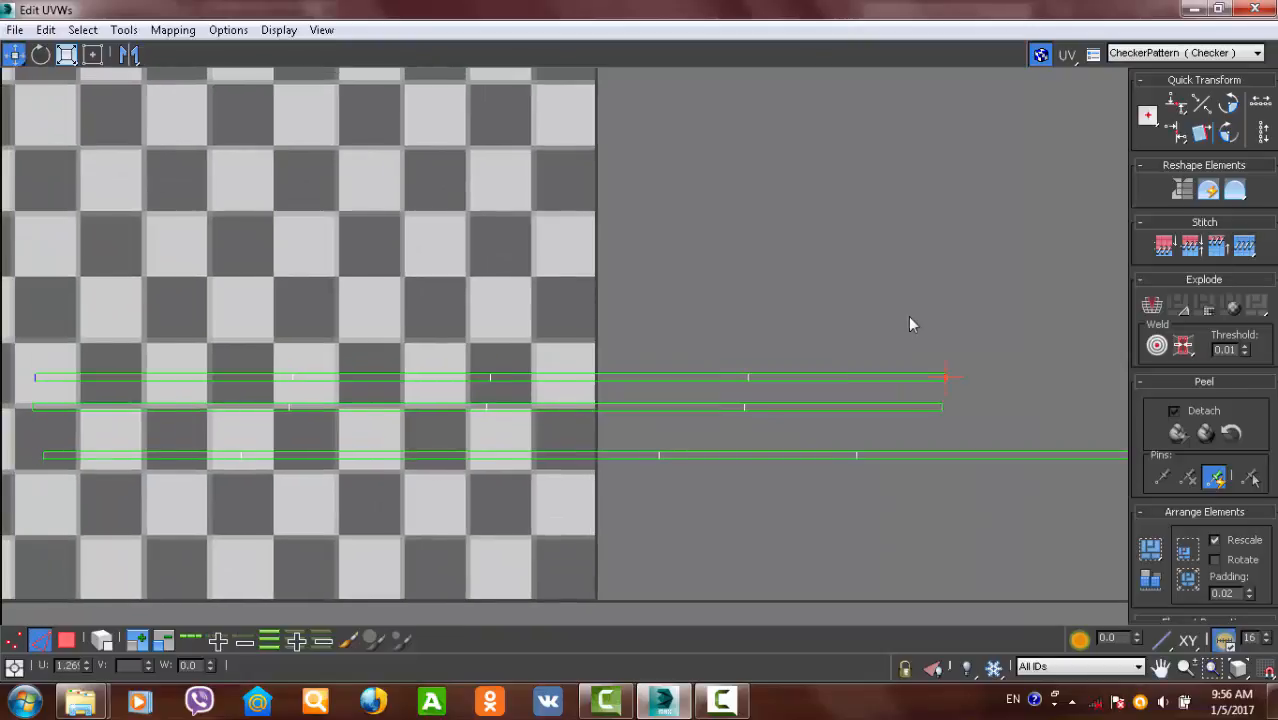
- Examine the joints and free ends along the three stitched strips
{"action": "scroll", "coordinate": [961, 366], "scroll_direction": "up", "scroll_amount": 3}
{"action": "left_click", "coordinate": [933, 380]}
{"action": "middle_click_drag", "start_coordinate": [421, 420], "coordinate": [852, 377]}
{"action": "middle_click_drag", "start_coordinate": [115, 332], "coordinate": [455, 313]}
{"action": "middle_click_drag", "start_coordinate": [663, 375], "coordinate": [445, 401]}
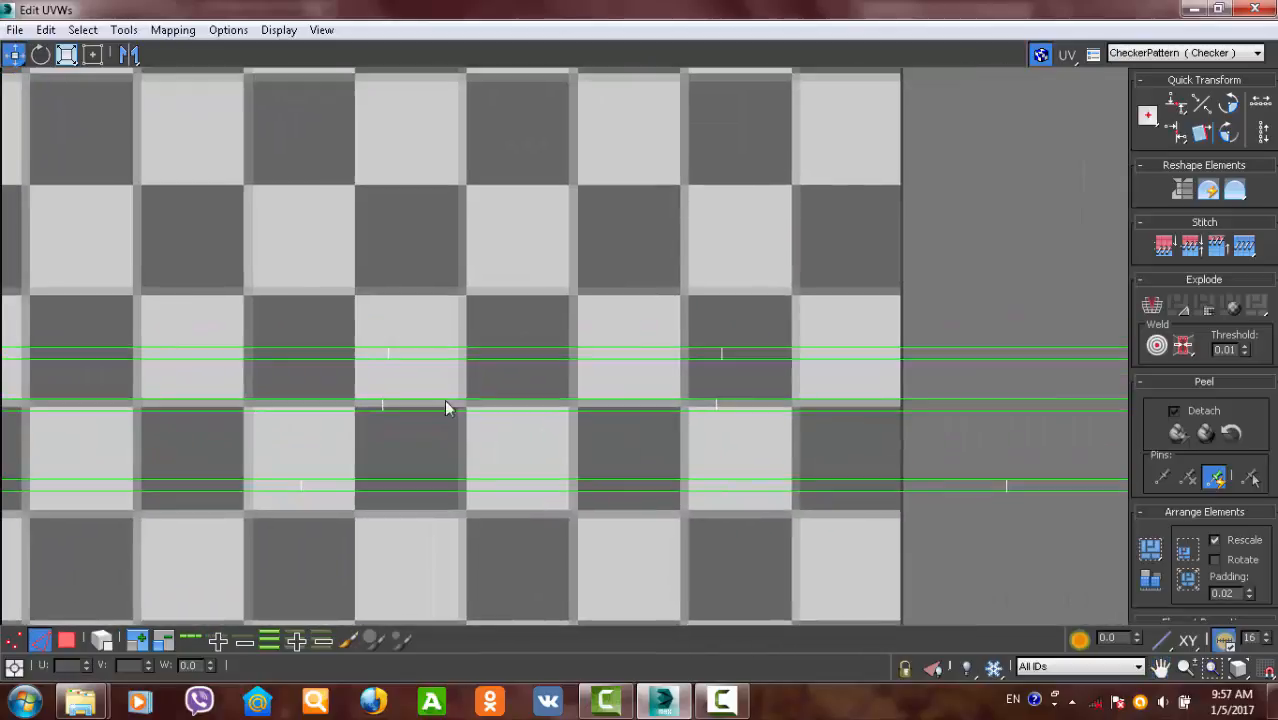
{"action": "scroll", "coordinate": [790, 388], "scroll_direction": "down", "scroll_amount": 2}
{"action": "scroll", "coordinate": [911, 369], "scroll_direction": "down", "scroll_amount": 2}
{"action": "middle_click_drag", "start_coordinate": [933, 341], "coordinate": [897, 345]}
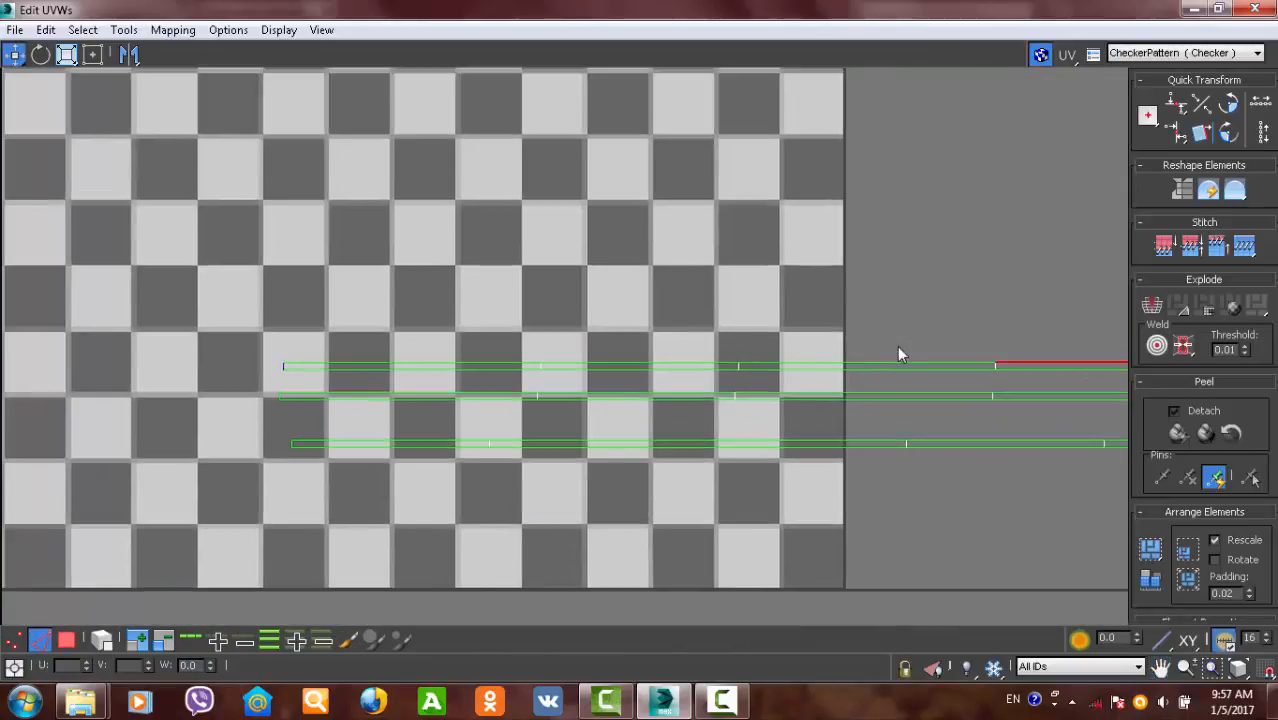
{"action": "left_click", "coordinate": [933, 297]}
{"action": "middle_click_drag", "start_coordinate": [989, 292], "coordinate": [928, 325]}
{"action": "scroll", "coordinate": [929, 326], "scroll_direction": "down", "scroll_amount": 3}
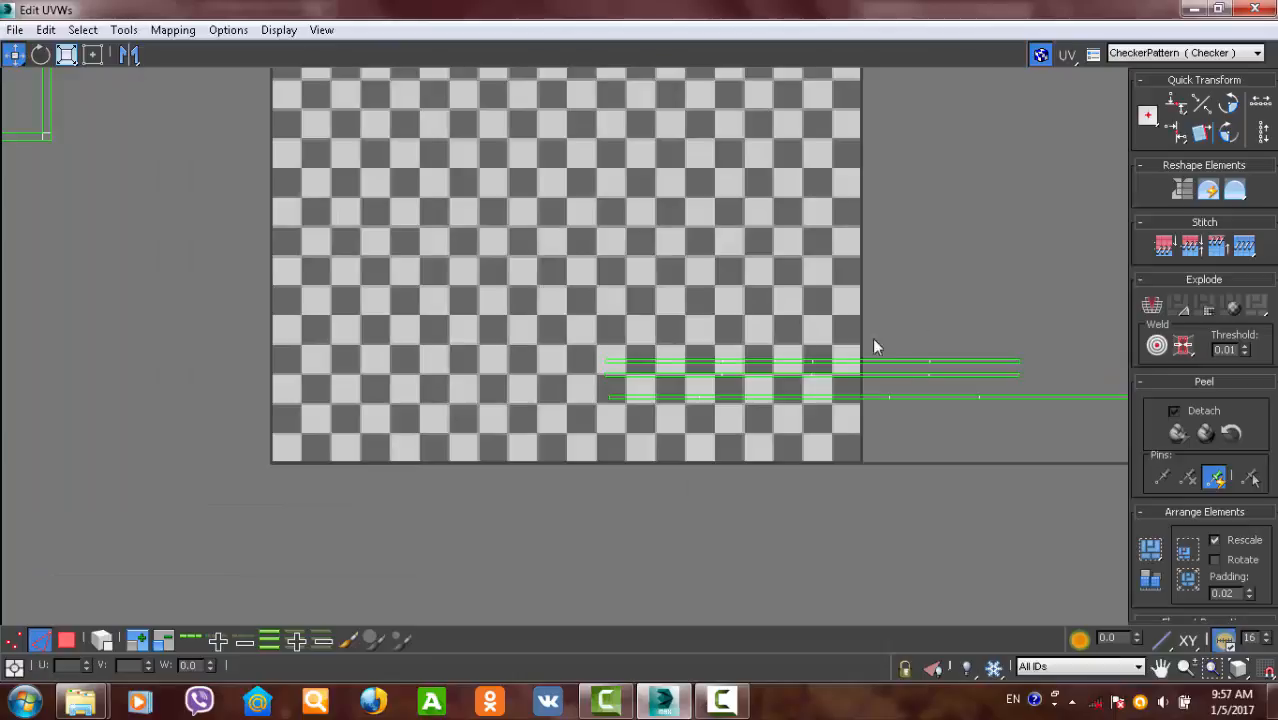
- Review the whole UV layout, including the cross-shaped shell, the separate rectangles and the strips around the checker tile
{"action": "middle_click_drag", "start_coordinate": [622, 320], "coordinate": [773, 481]}
{"action": "scroll", "coordinate": [806, 360], "scroll_direction": "down", "scroll_amount": 1}
{"action": "middle_click_drag", "start_coordinate": [808, 360], "coordinate": [810, 436]}
{"action": "scroll", "coordinate": [790, 422], "scroll_direction": "down", "scroll_amount": 2}
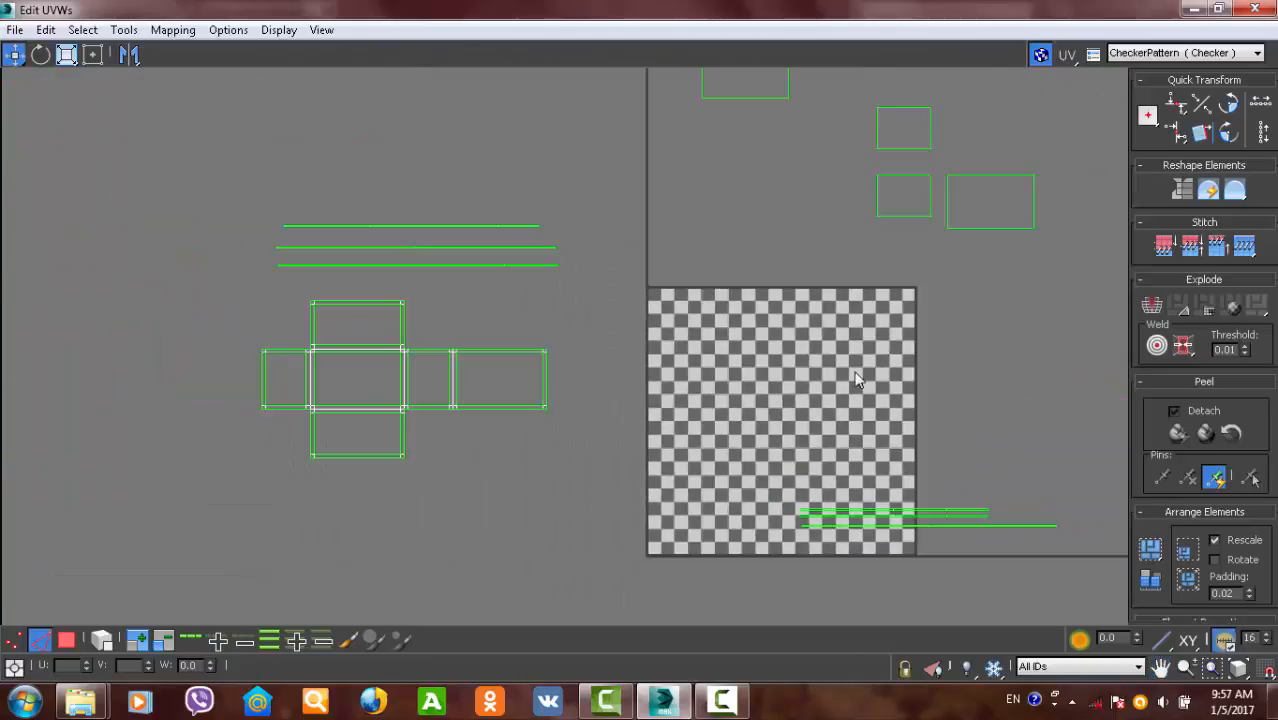
{"action": "scroll", "coordinate": [885, 360], "scroll_direction": "down", "scroll_amount": 1}
{"action": "middle_click_drag", "start_coordinate": [886, 360], "coordinate": [744, 421]}
{"action": "scroll", "coordinate": [801, 503], "scroll_direction": "down", "scroll_amount": 1}
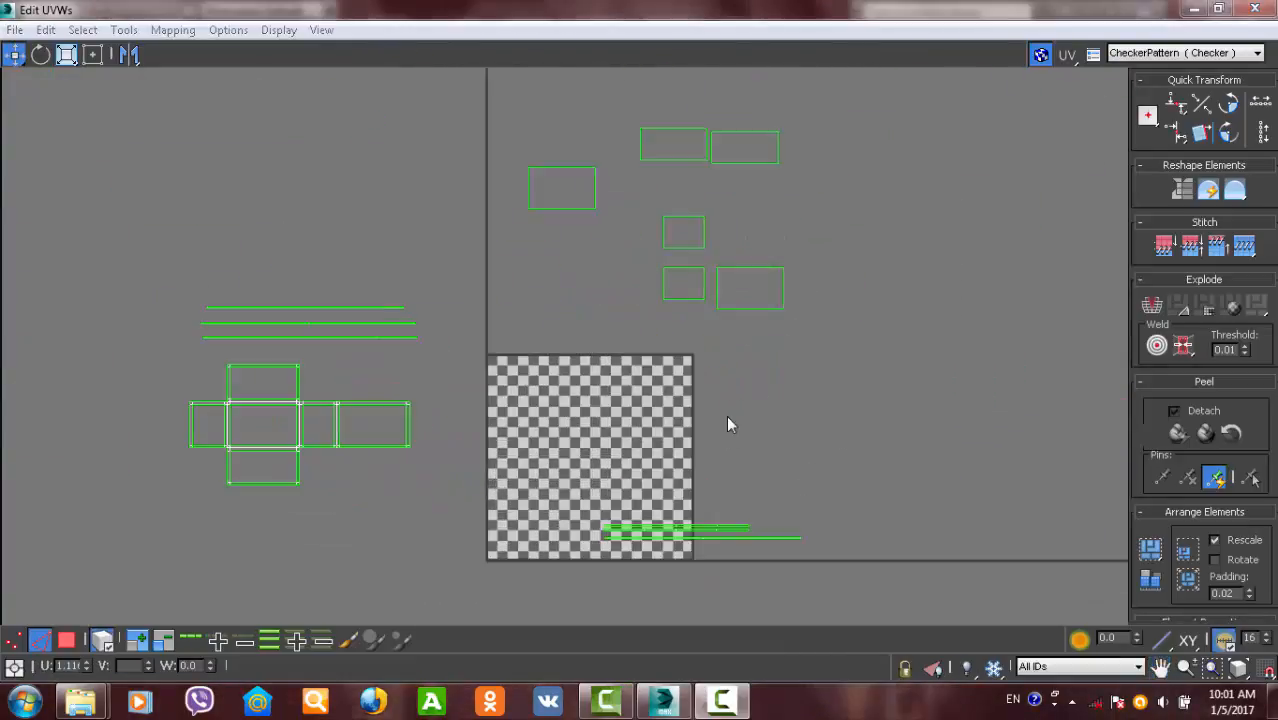
{"action": "middle_click_drag", "start_coordinate": [727, 422], "coordinate": [698, 436]}
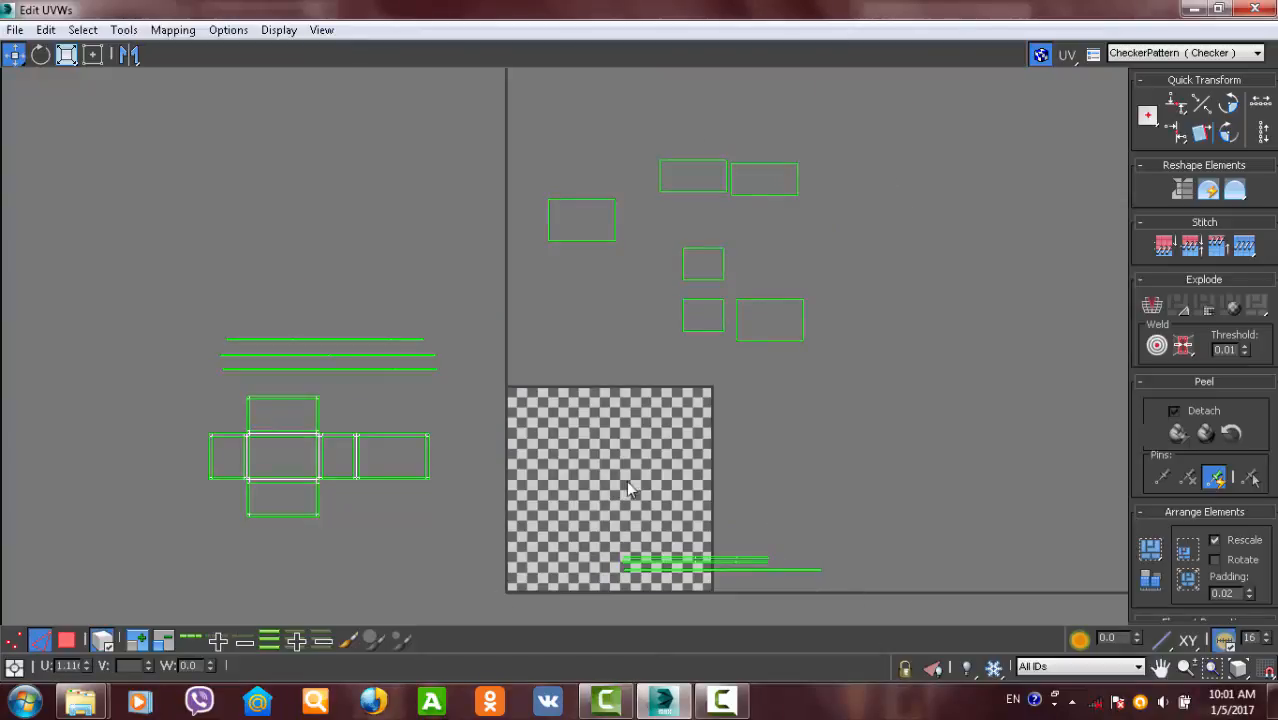
{"action": "middle_click_drag", "start_coordinate": [645, 485], "coordinate": [532, 370]}
{"action": "scroll", "coordinate": [293, 374], "scroll_direction": "up", "scroll_amount": 2}
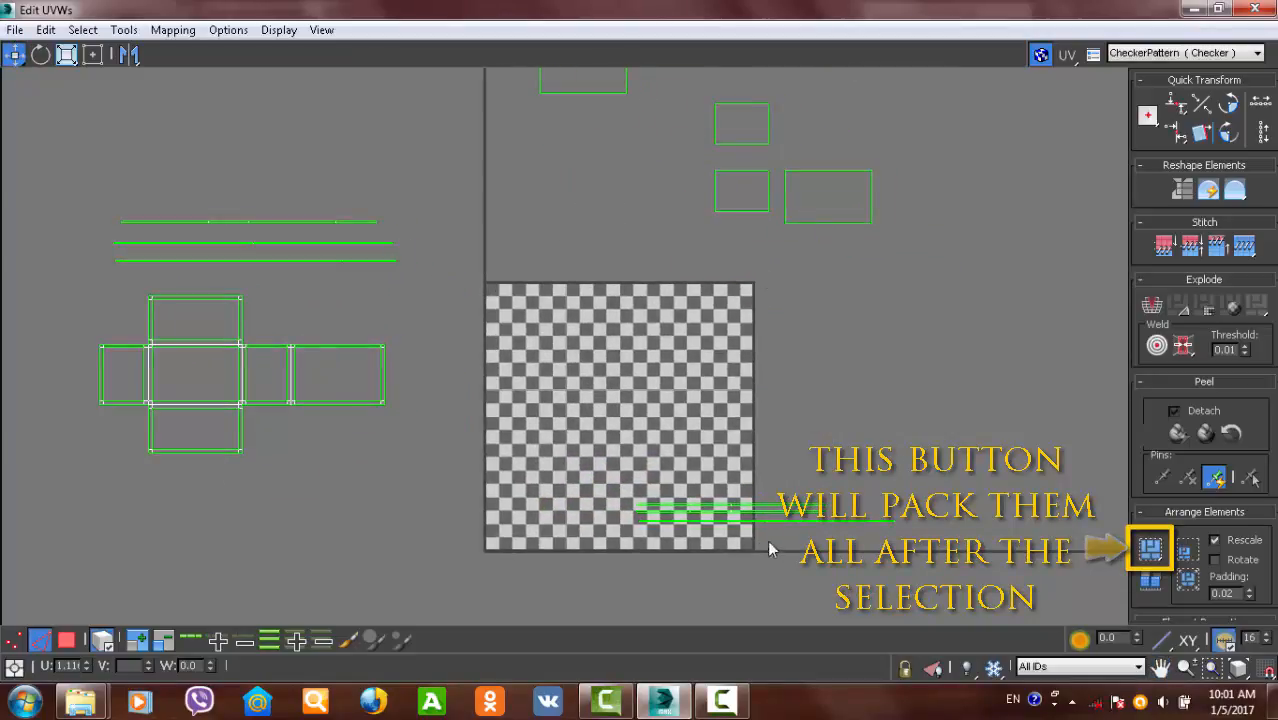
{"action": "scroll", "coordinate": [613, 277], "scroll_direction": "down", "scroll_amount": 2}
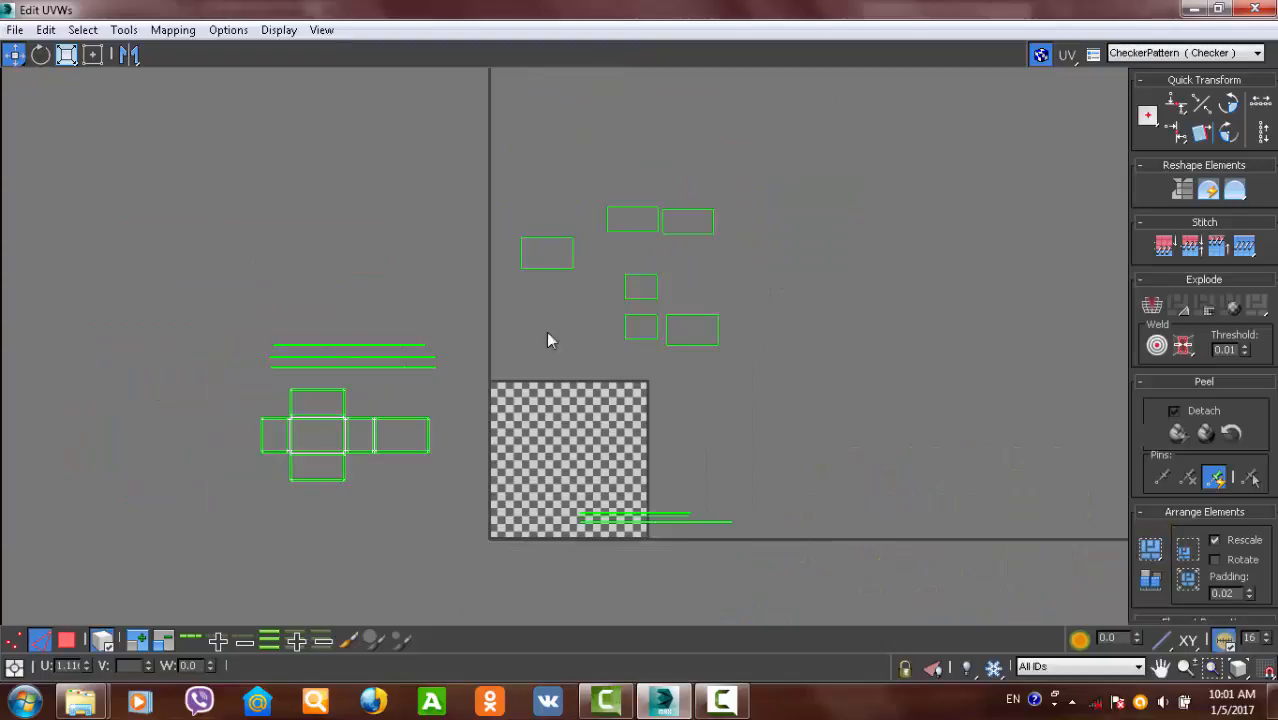
{"action": "scroll", "coordinate": [404, 505], "scroll_direction": "up", "scroll_amount": 2}
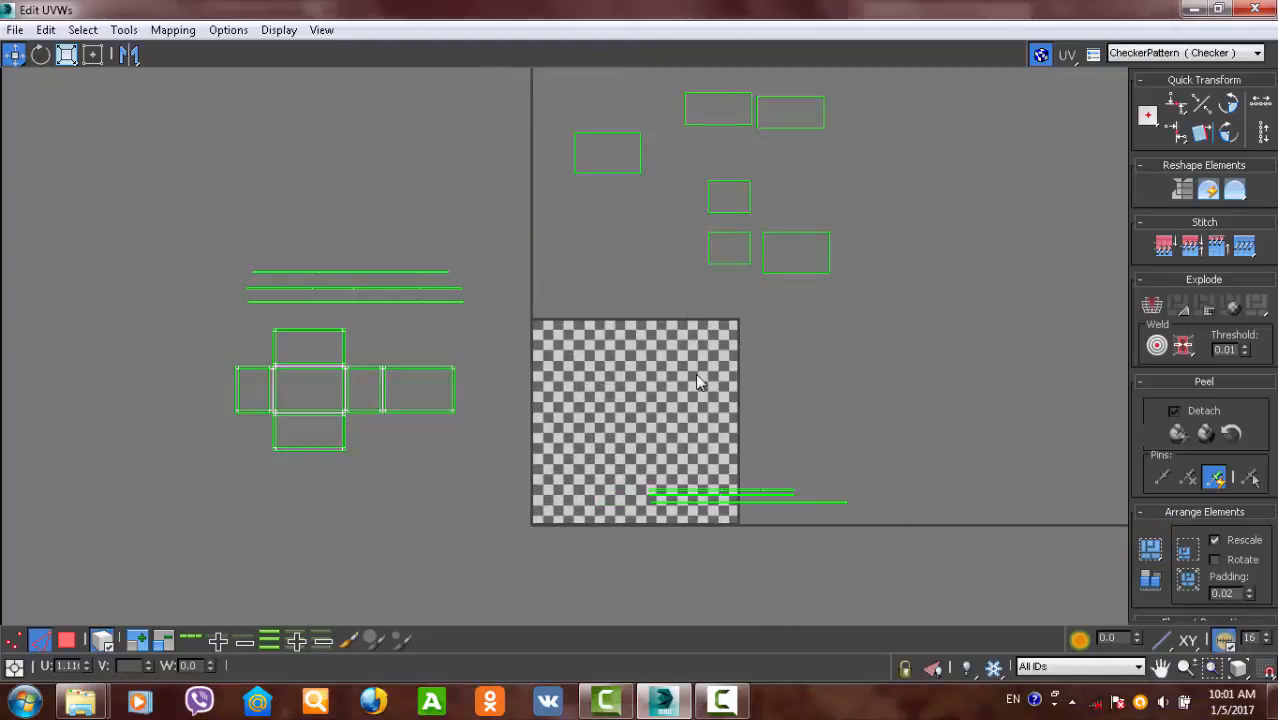
{"action": "middle_click_drag", "start_coordinate": [678, 525], "coordinate": [623, 599]}
{"action": "scroll", "coordinate": [617, 522], "scroll_direction": "up", "scroll_amount": 1}
{"action": "scroll", "coordinate": [629, 507], "scroll_direction": "down", "scroll_amount": 2}
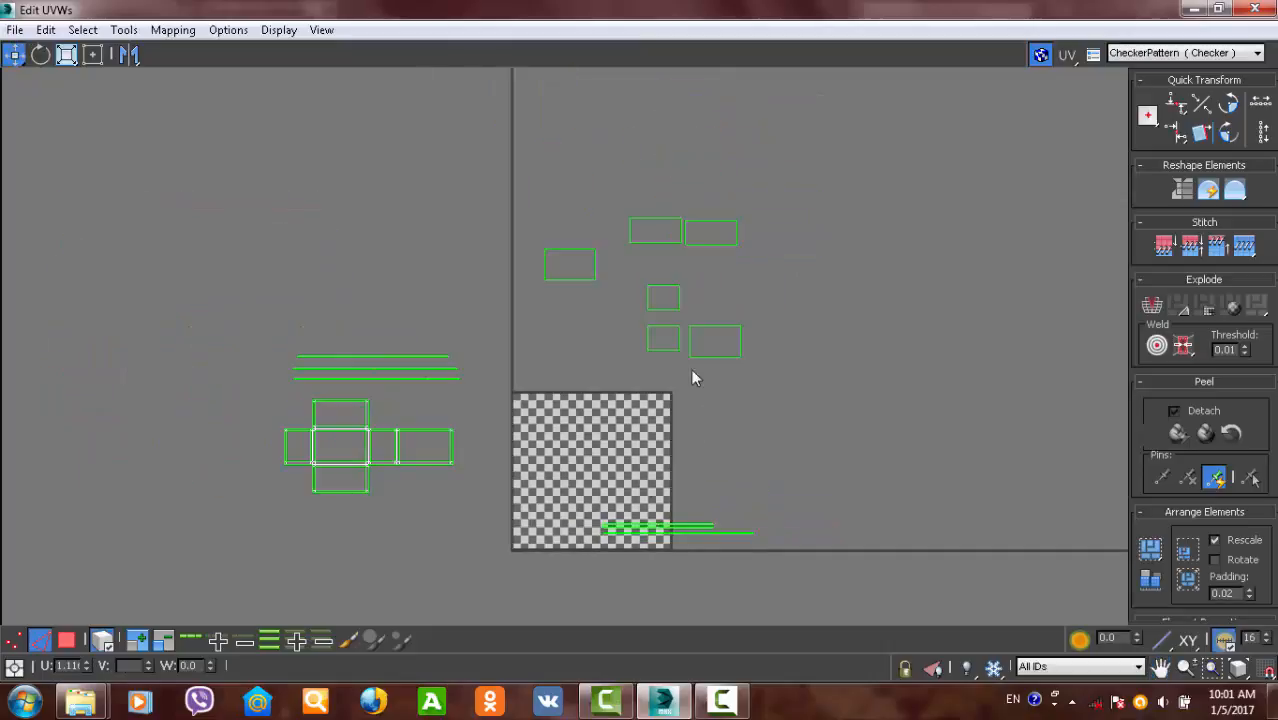
- Select the whole cross-shaped shell in polygon mode and move it onto the upper part of the checker tile
{"action": "middle_click_drag", "start_coordinate": [695, 378], "coordinate": [616, 300]}
{"action": "scroll", "coordinate": [408, 393], "scroll_direction": "up", "scroll_amount": 2}
{"action": "left_click", "coordinate": [469, 352]}
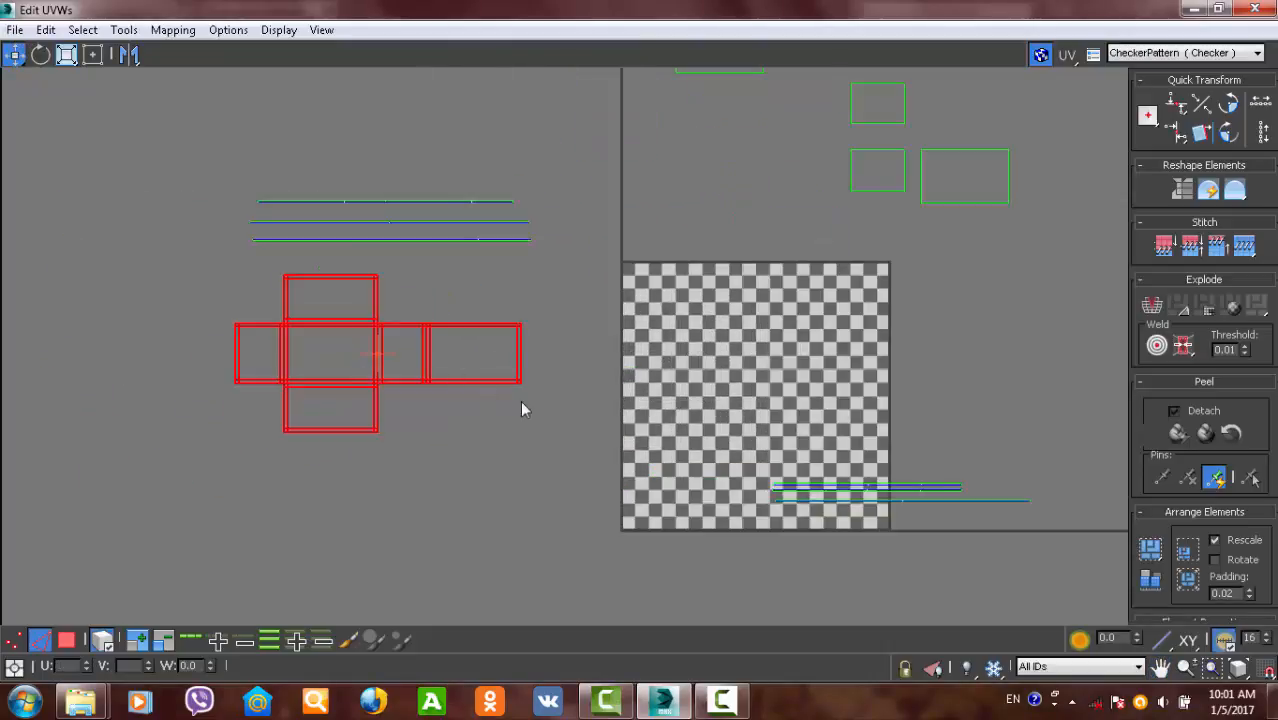
{"action": "middle_click_drag", "start_coordinate": [522, 405], "coordinate": [325, 390]}
{"action": "left_click", "coordinate": [101, 641]}
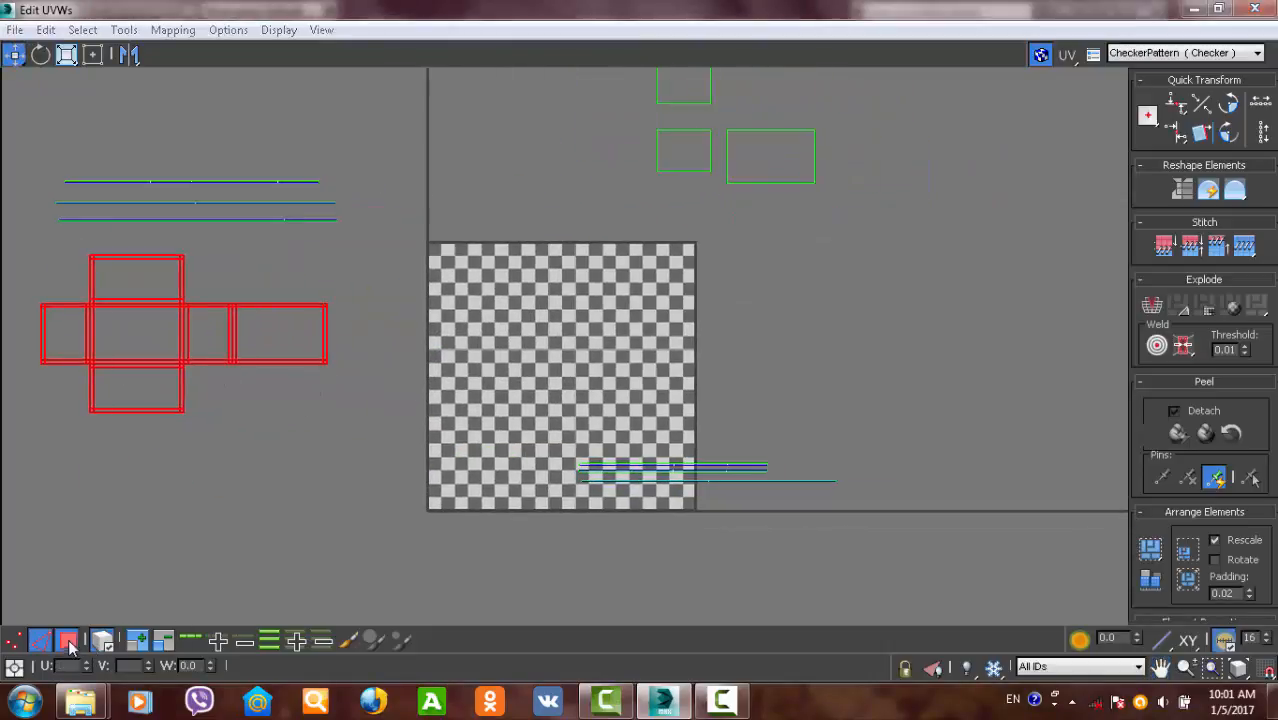
{"action": "left_click", "coordinate": [49, 335]}
{"action": "left_click_drag", "start_coordinate": [187, 339], "coordinate": [546, 338]}
{"action": "scroll", "coordinate": [546, 338], "scroll_direction": "up", "scroll_amount": 5}
{"action": "scroll", "coordinate": [540, 365], "scroll_direction": "down", "scroll_amount": 5}
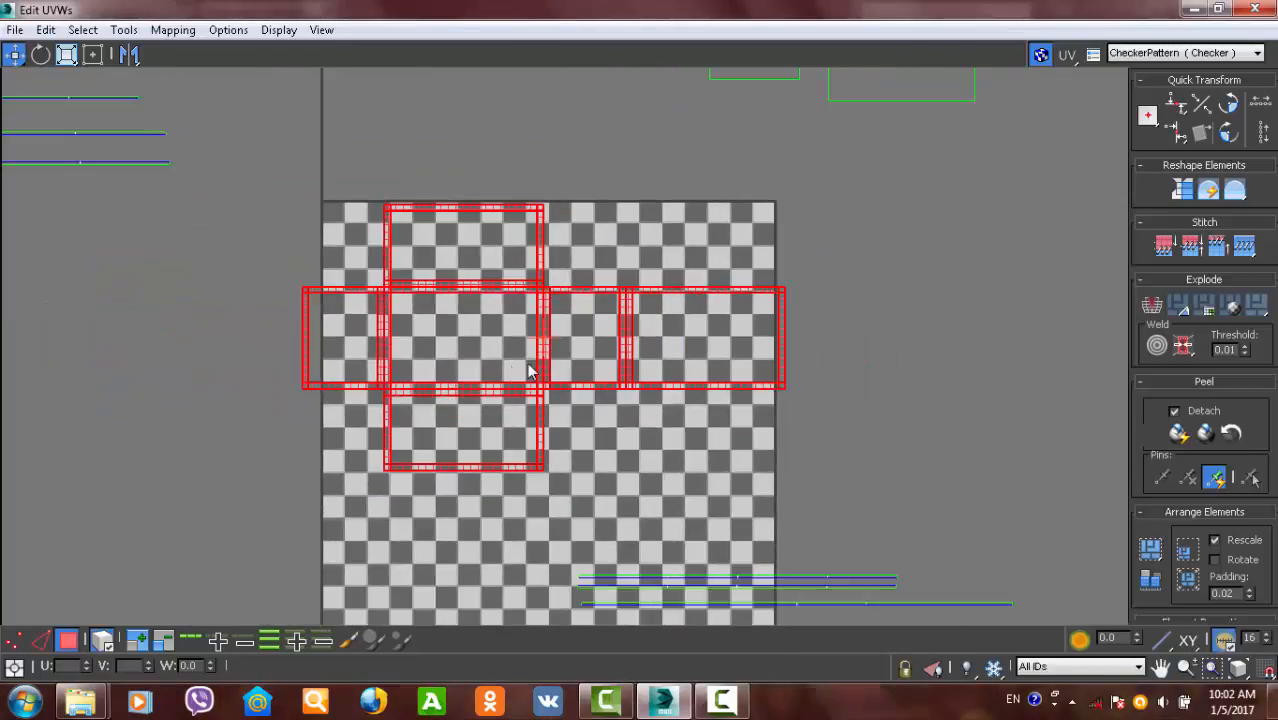
- Nudge the cross-shaped shell and scale it down slightly so it fits within the checker tile's width
{"action": "scroll", "coordinate": [537, 369], "scroll_direction": "up", "scroll_amount": 2}
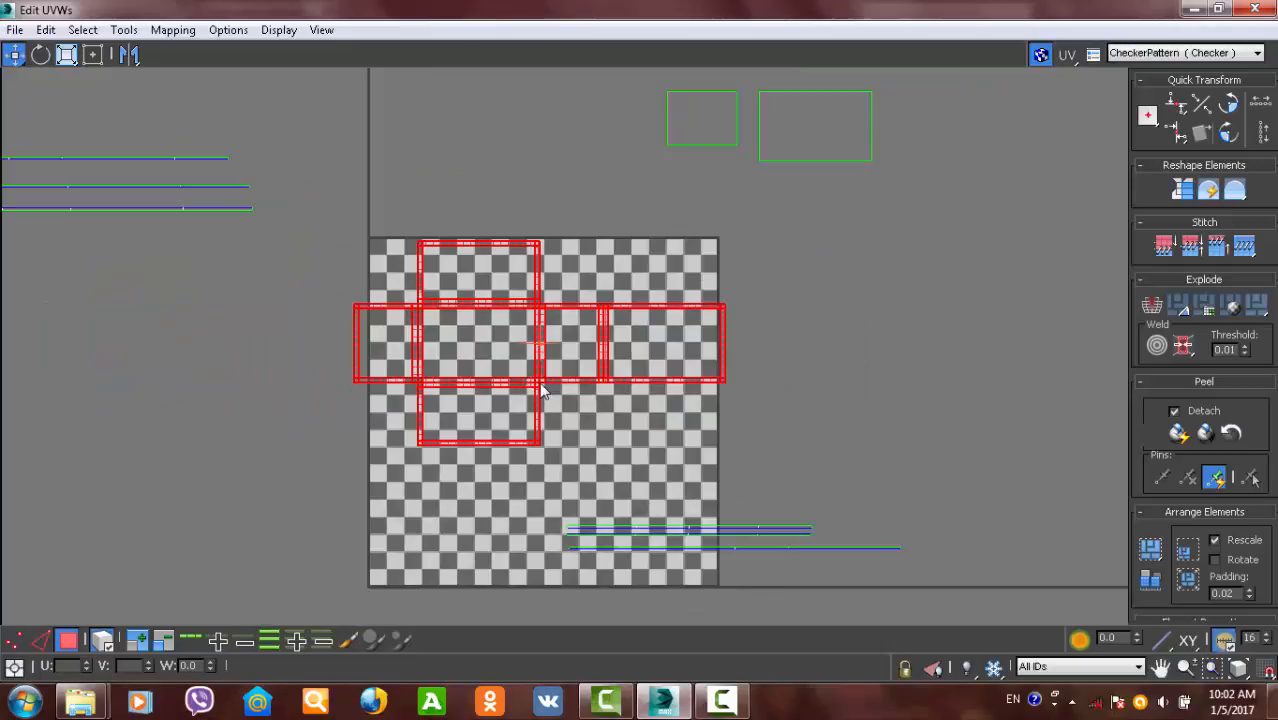
{"action": "mouse_move", "coordinate": [541, 392]}
{"action": "left_mouse_down"}
{"action": "mouse_move", "coordinate": [541, 509]}
{"action": "mouse_move", "coordinate": [543, 390]}
{"action": "left_mouse_up"}
{"action": "scroll", "coordinate": [546, 402], "scroll_direction": "up", "scroll_amount": 3}
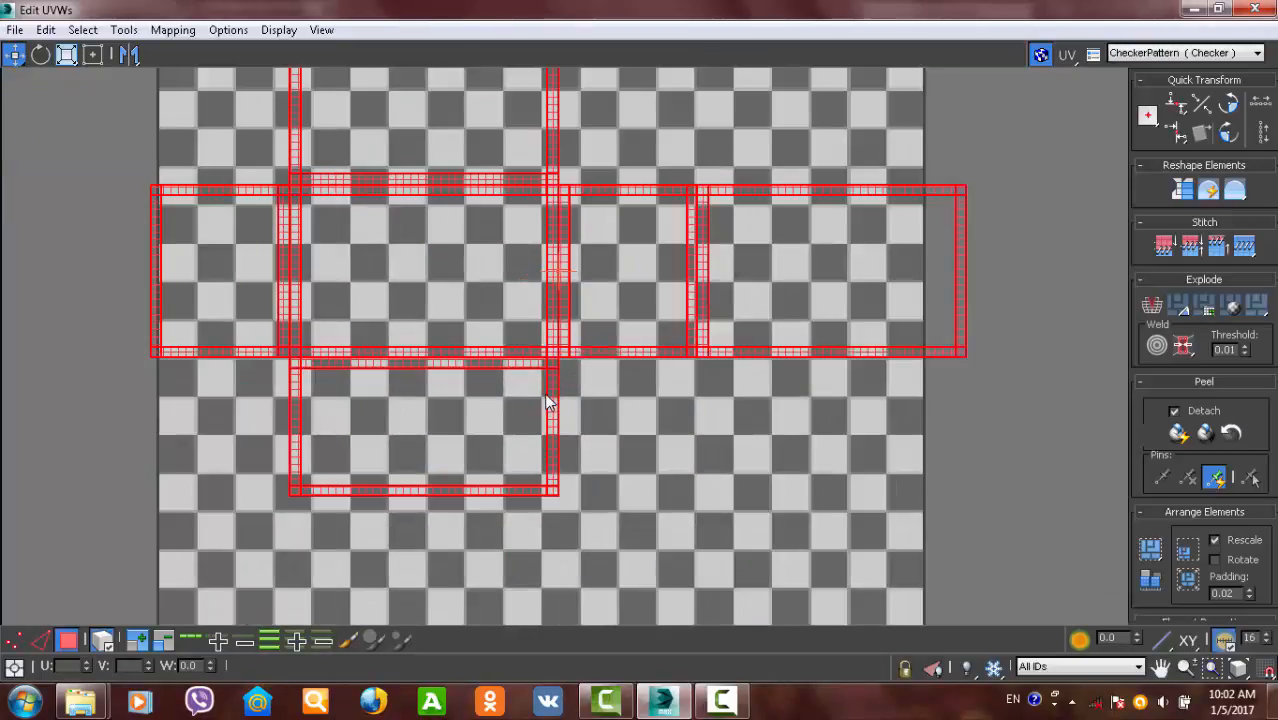
{"action": "scroll", "coordinate": [546, 402], "scroll_direction": "down", "scroll_amount": 2}
{"action": "middle_click_drag", "start_coordinate": [649, 384], "coordinate": [641, 386]}
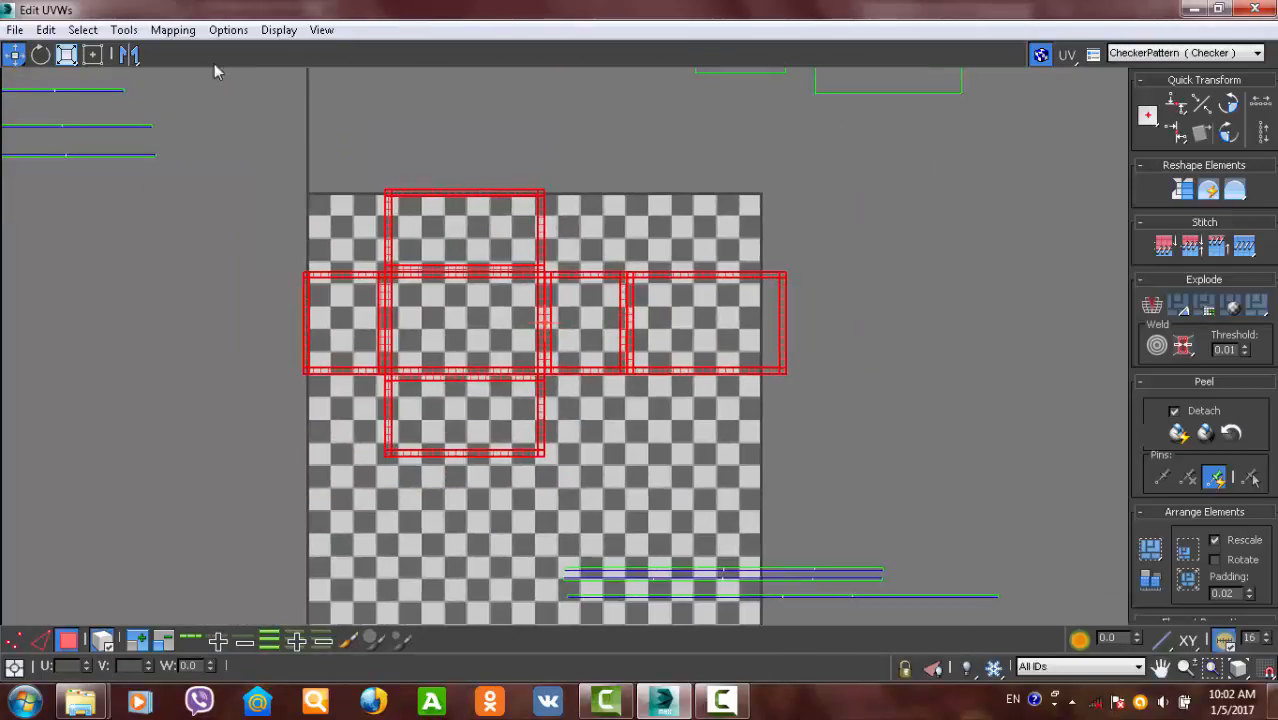
{"action": "left_click", "coordinate": [66, 55]}
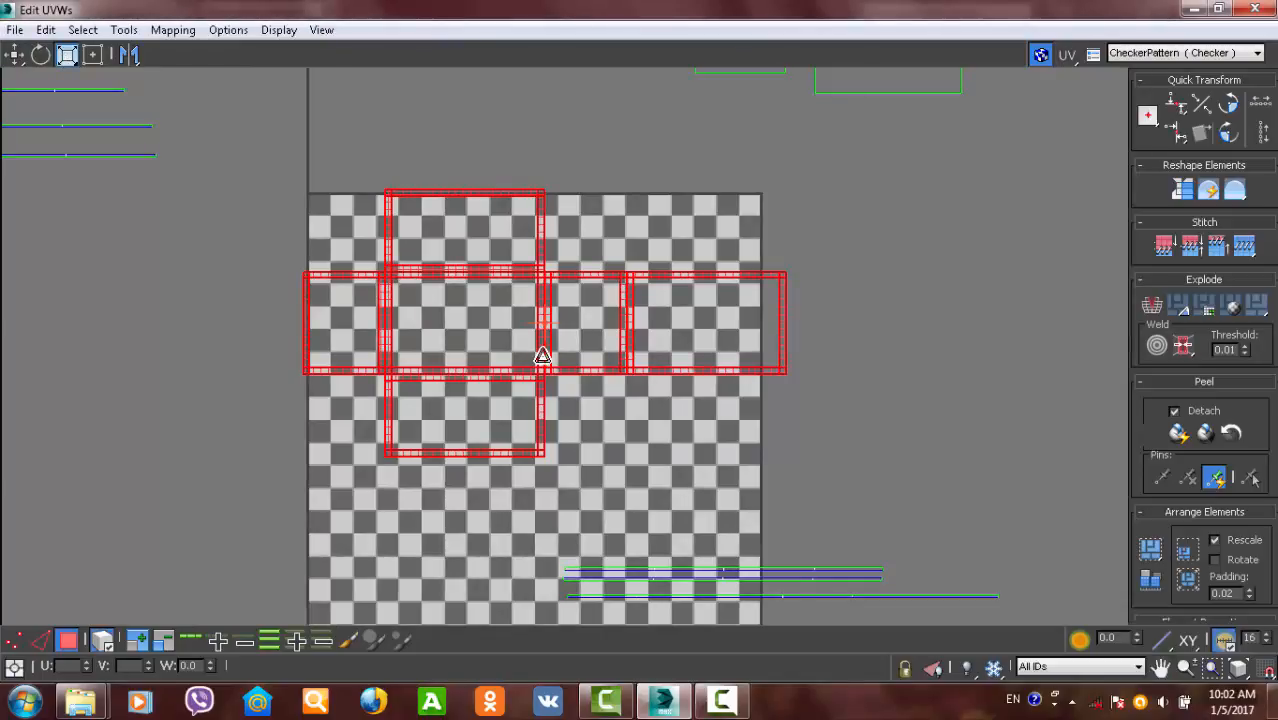
{"action": "left_click_drag", "start_coordinate": [542, 354], "coordinate": [536, 368]}
{"action": "key", "text": "w"}
{"action": "scroll", "coordinate": [536, 368], "scroll_direction": "down", "scroll_amount": 5}
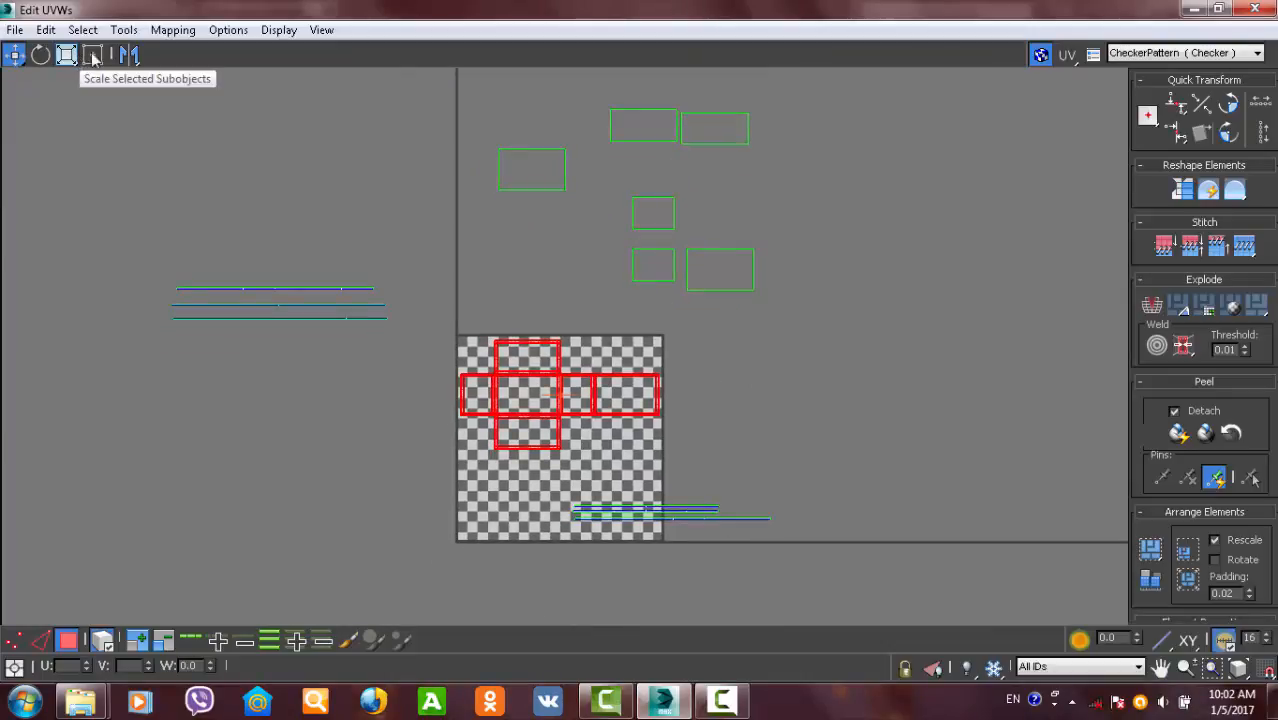
- Move the three strips outside the checker tile onto its lower part and scale them down slightly to fit its width
{"action": "middle_click_drag", "start_coordinate": [714, 262], "coordinate": [667, 254]}
{"action": "left_click", "coordinate": [668, 258]}
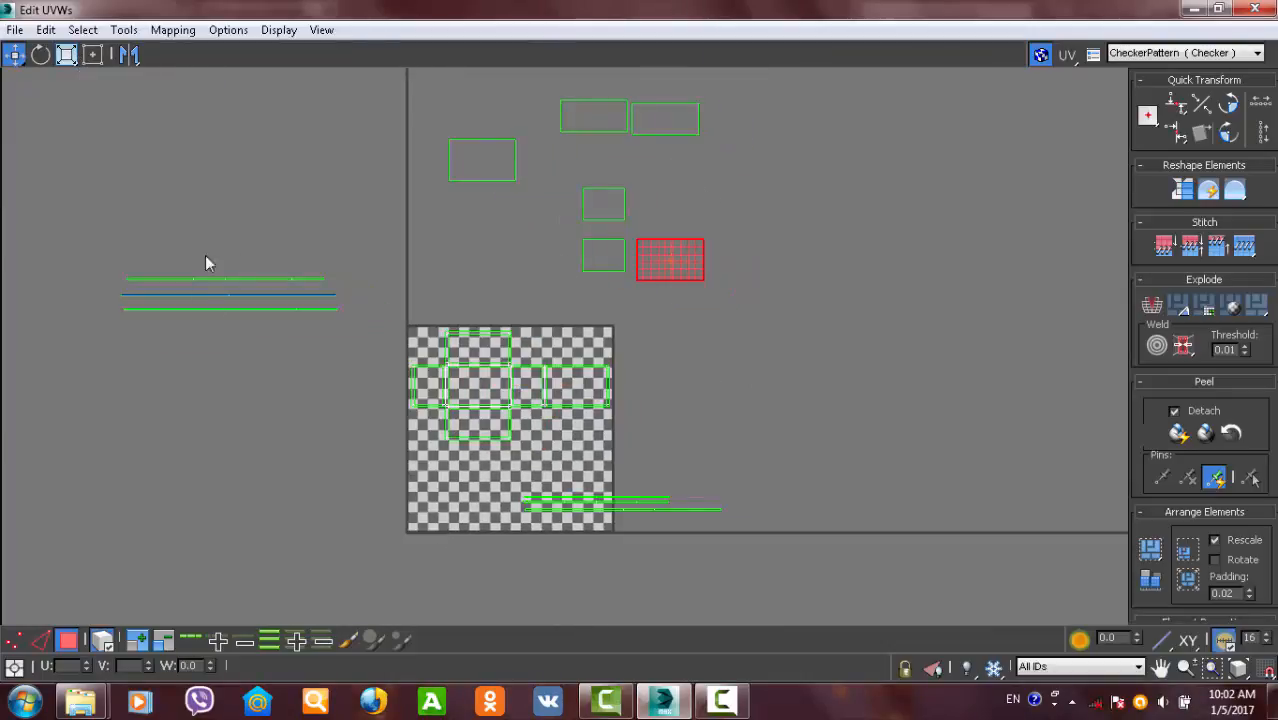
{"action": "left_click_drag", "start_coordinate": [251, 331], "coordinate": [254, 328]}
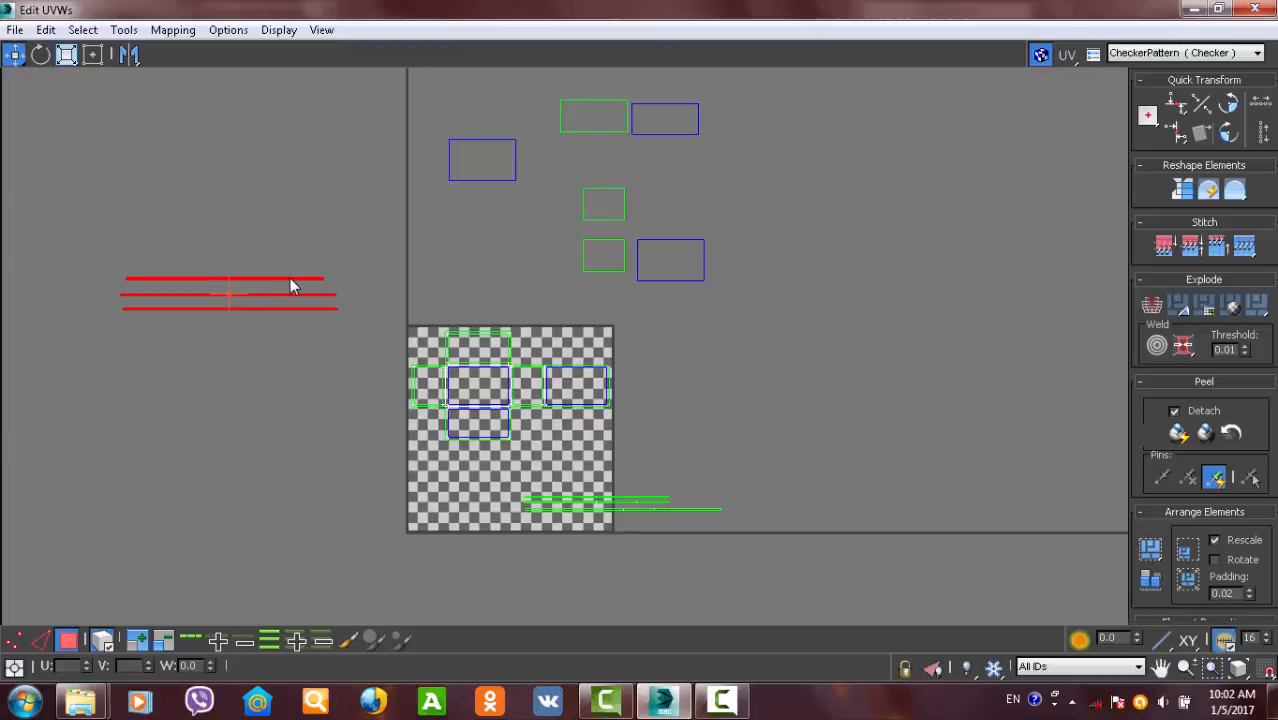
{"action": "left_click_drag", "start_coordinate": [290, 286], "coordinate": [567, 490]}
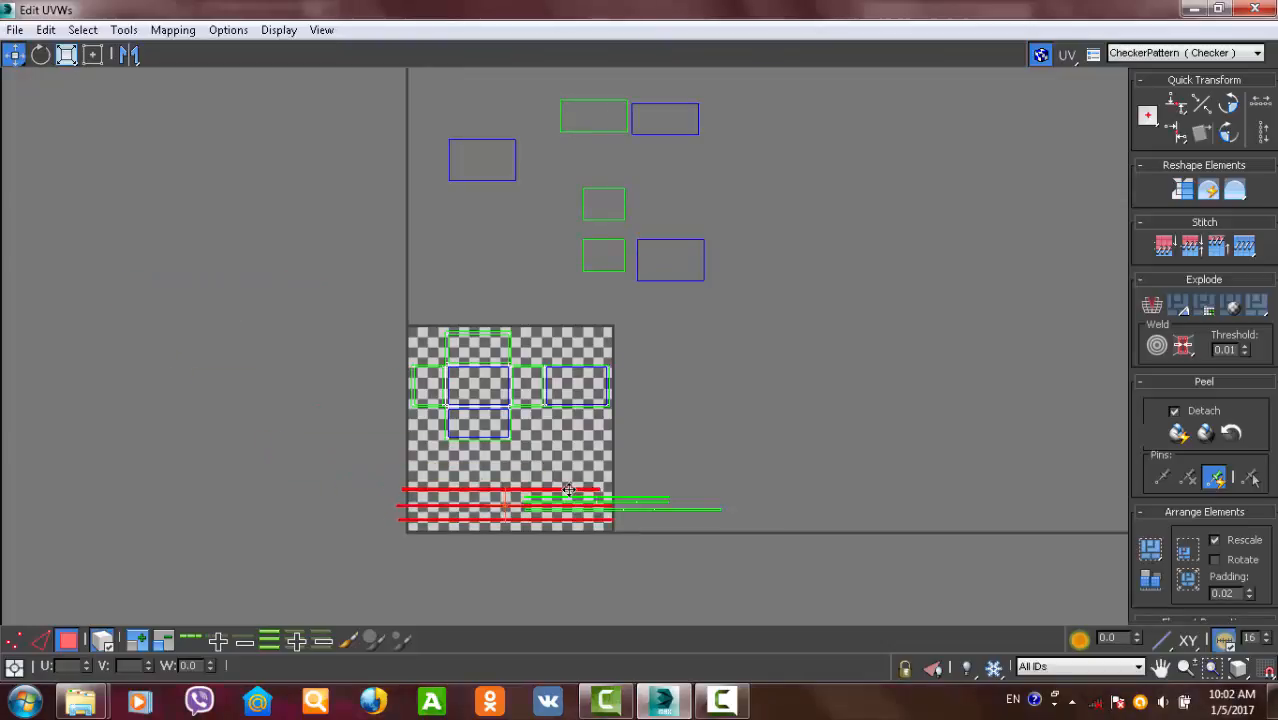
{"action": "scroll", "coordinate": [541, 531], "scroll_direction": "up", "scroll_amount": 5}
{"action": "left_click", "coordinate": [67, 54]}
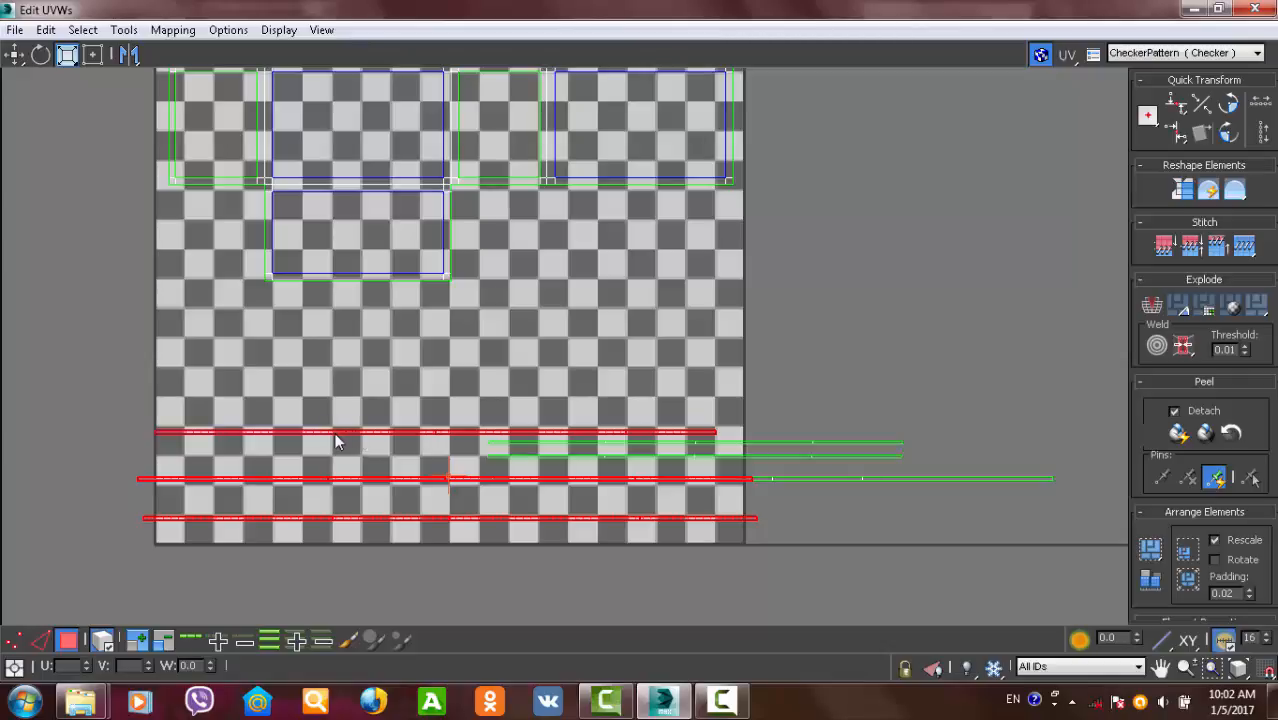
{"action": "left_click_drag", "start_coordinate": [337, 442], "coordinate": [344, 446]}
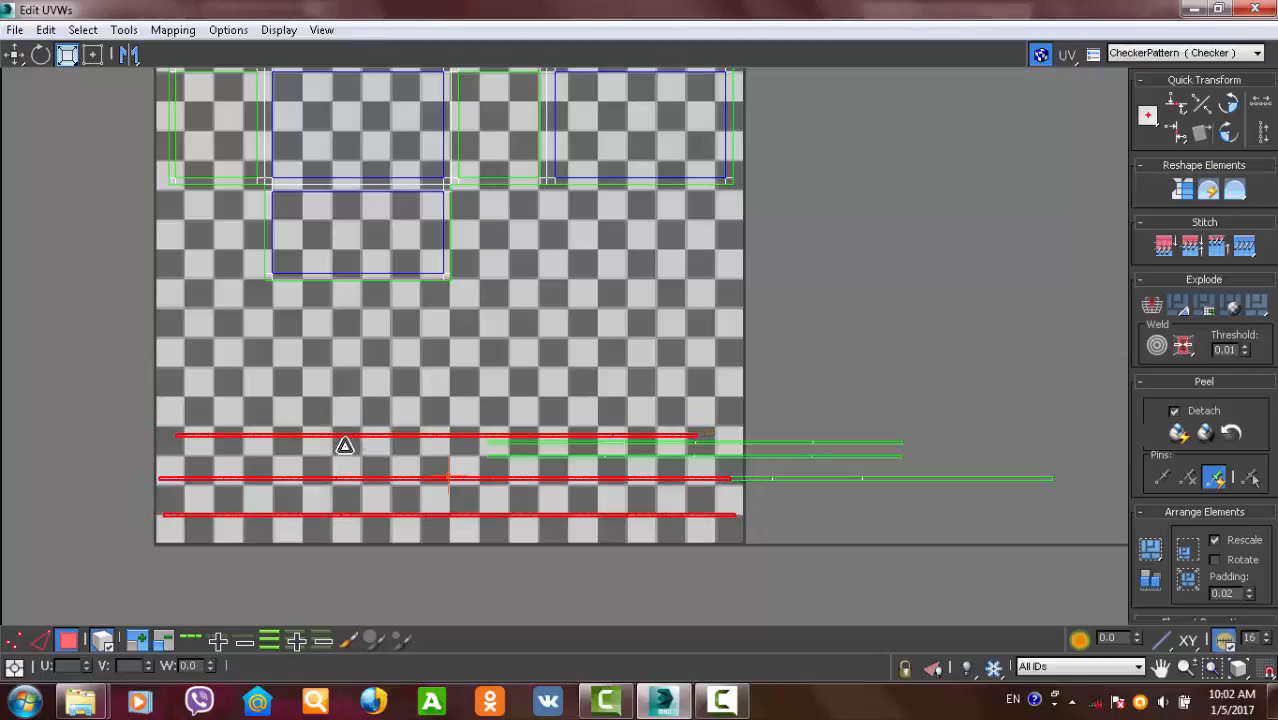
- Select the other three strips that overhang the checker tile and move them inside it, above the first three strips
{"action": "middle_click_drag", "start_coordinate": [340, 449], "coordinate": [337, 411]}
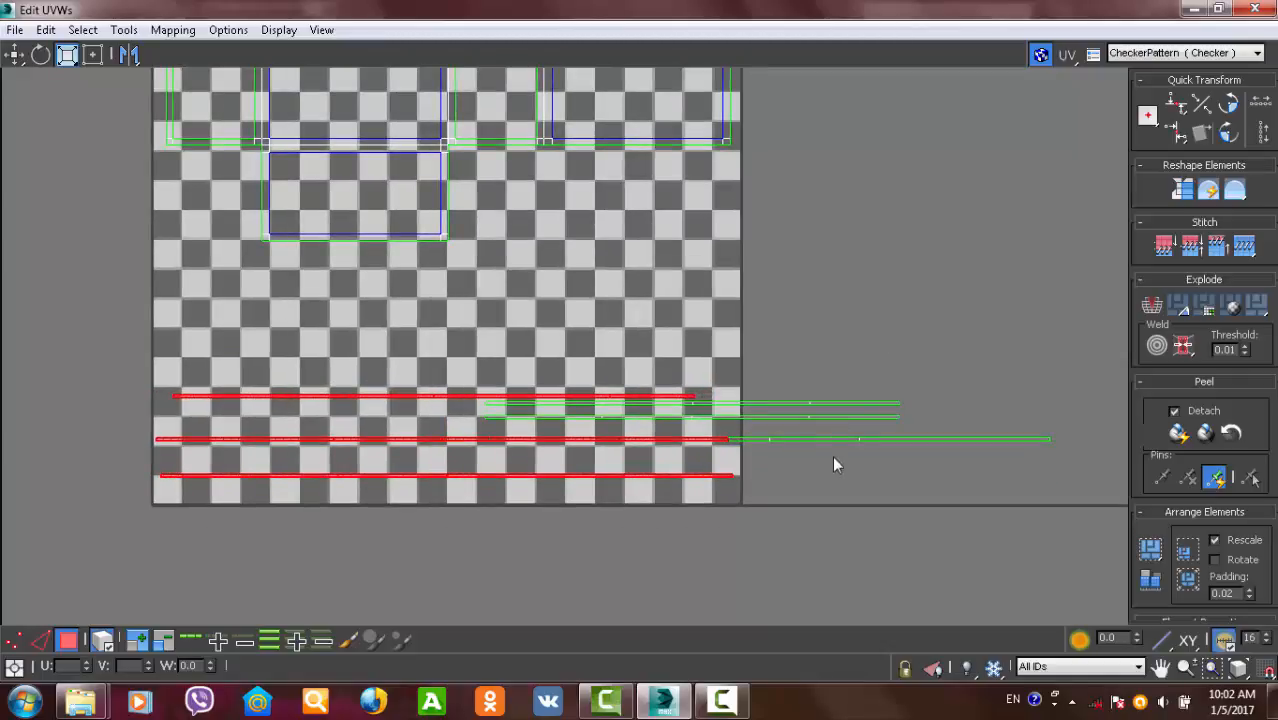
{"action": "left_click_drag", "start_coordinate": [833, 457], "coordinate": [843, 396]}
{"action": "key", "text": "w"}
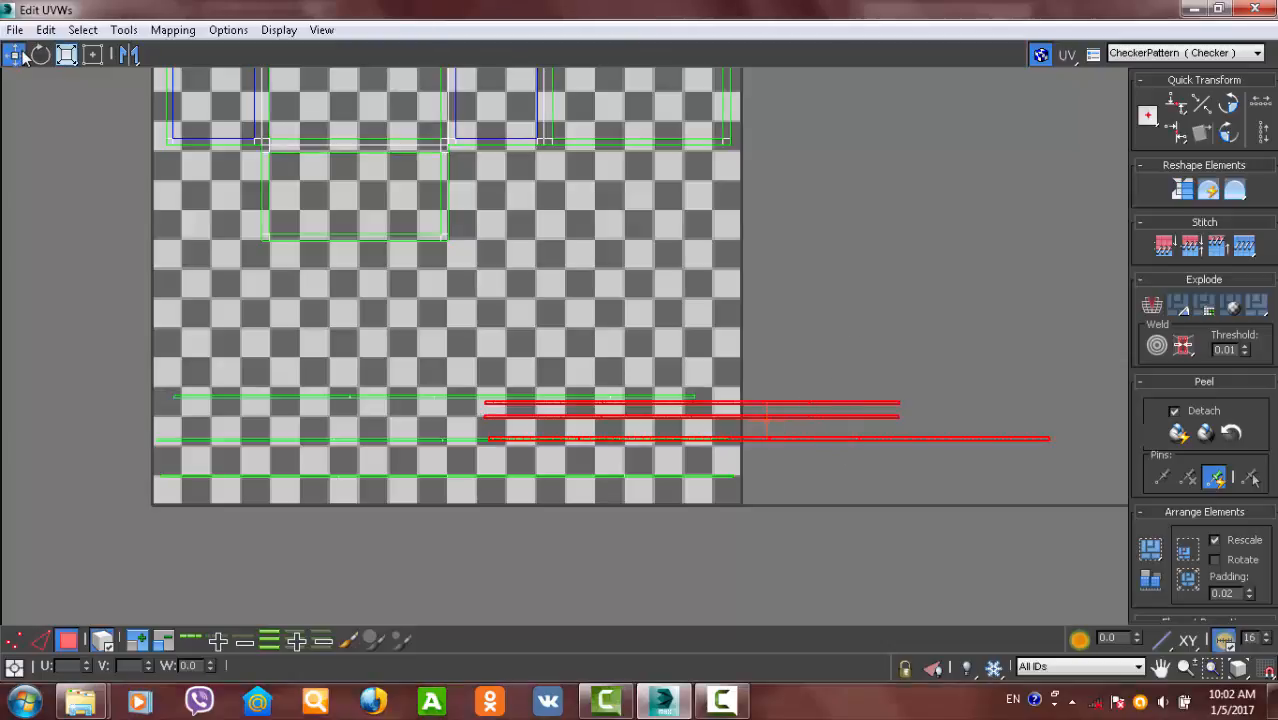
{"action": "left_click_drag", "start_coordinate": [850, 417], "coordinate": [524, 344]}
{"action": "scroll", "coordinate": [520, 518], "scroll_direction": "up", "scroll_amount": 2}
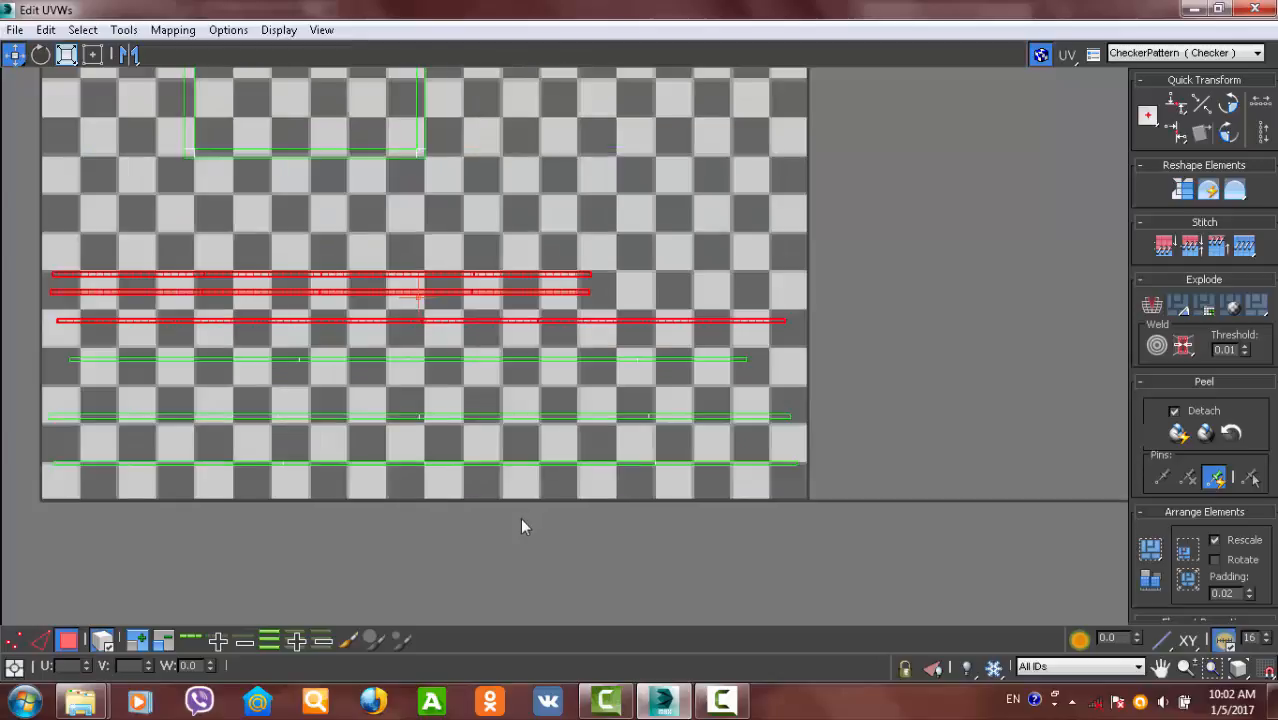
- Stack the six strips closely above the checker tile's lower edge, with their right ends roughly aligned
{"action": "left_click", "coordinate": [518, 517]}
{"action": "left_click_drag", "start_coordinate": [505, 455], "coordinate": [497, 472]}
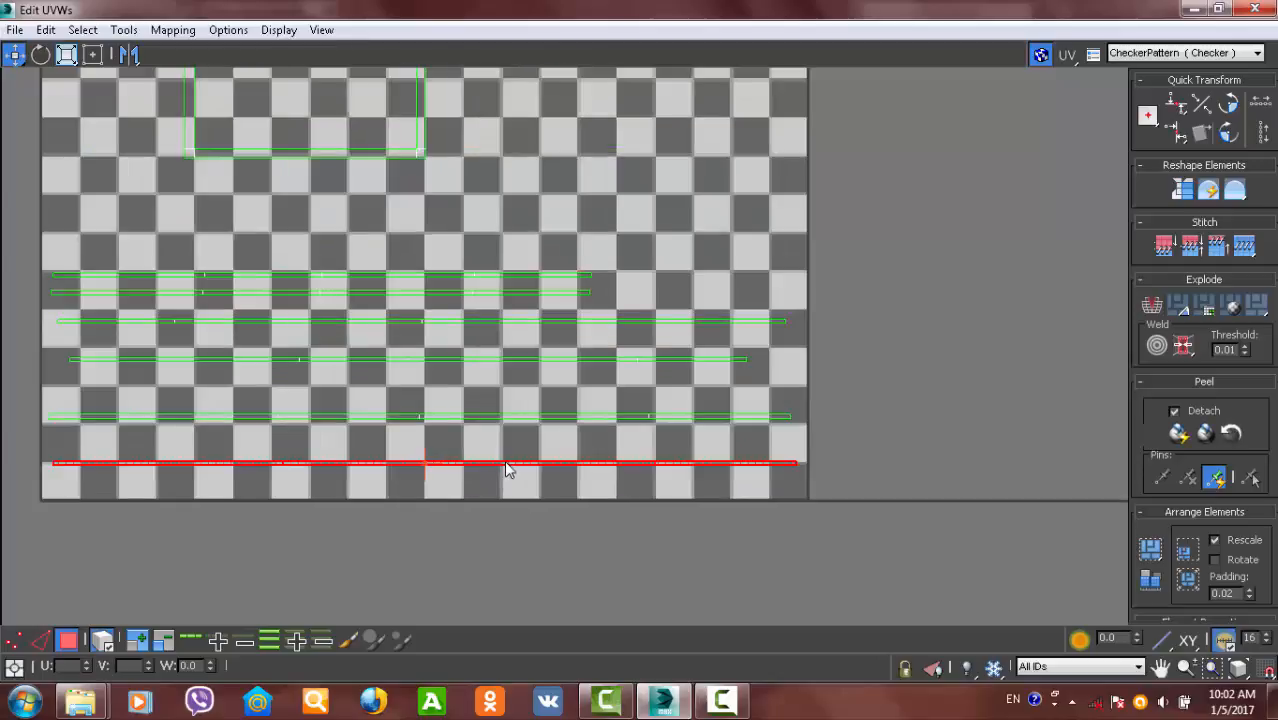
{"action": "left_click_drag", "start_coordinate": [493, 417], "coordinate": [551, 412]}
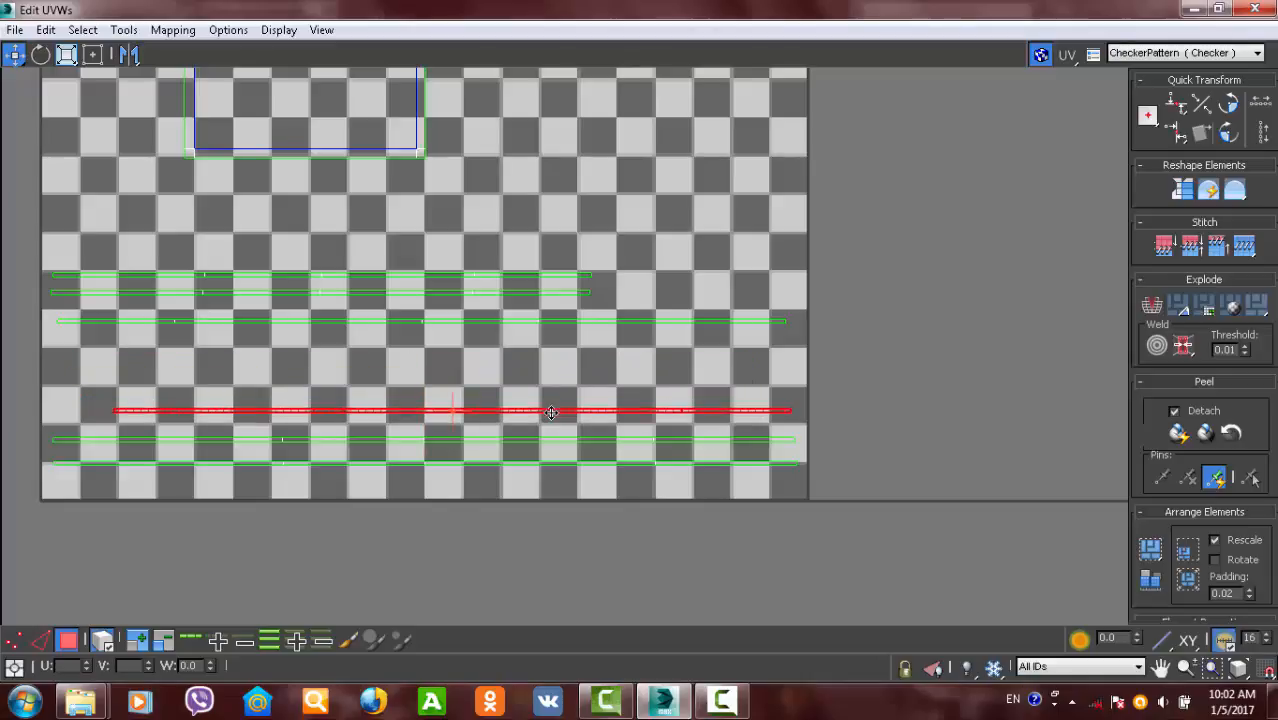
{"action": "left_click_drag", "start_coordinate": [590, 321], "coordinate": [605, 489]}
{"action": "left_click_drag", "start_coordinate": [655, 372], "coordinate": [637, 455]}
{"action": "left_click_drag", "start_coordinate": [562, 257], "coordinate": [755, 350]}
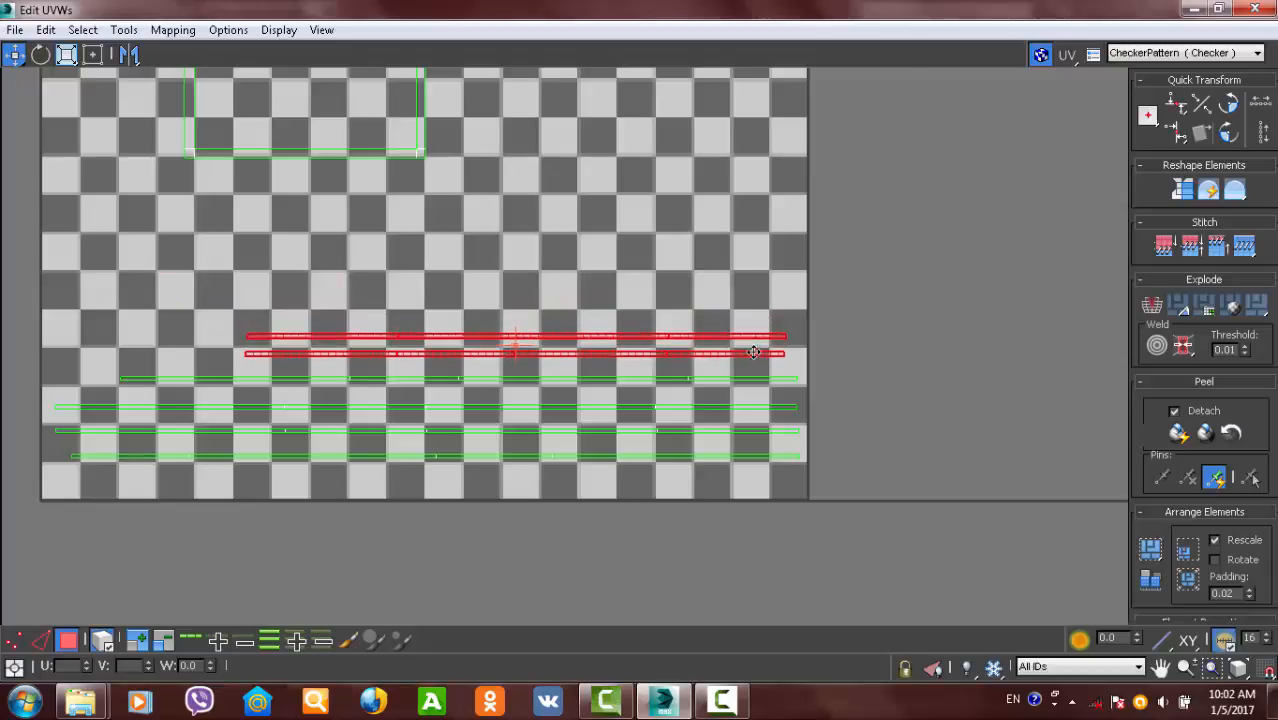
- Try placing the large rectangle nearest the checker tile over the cross-shaped shell's central panel
{"action": "middle_click_drag", "start_coordinate": [472, 213], "coordinate": [528, 381]}
{"action": "scroll", "coordinate": [528, 381], "scroll_direction": "down", "scroll_amount": 6}
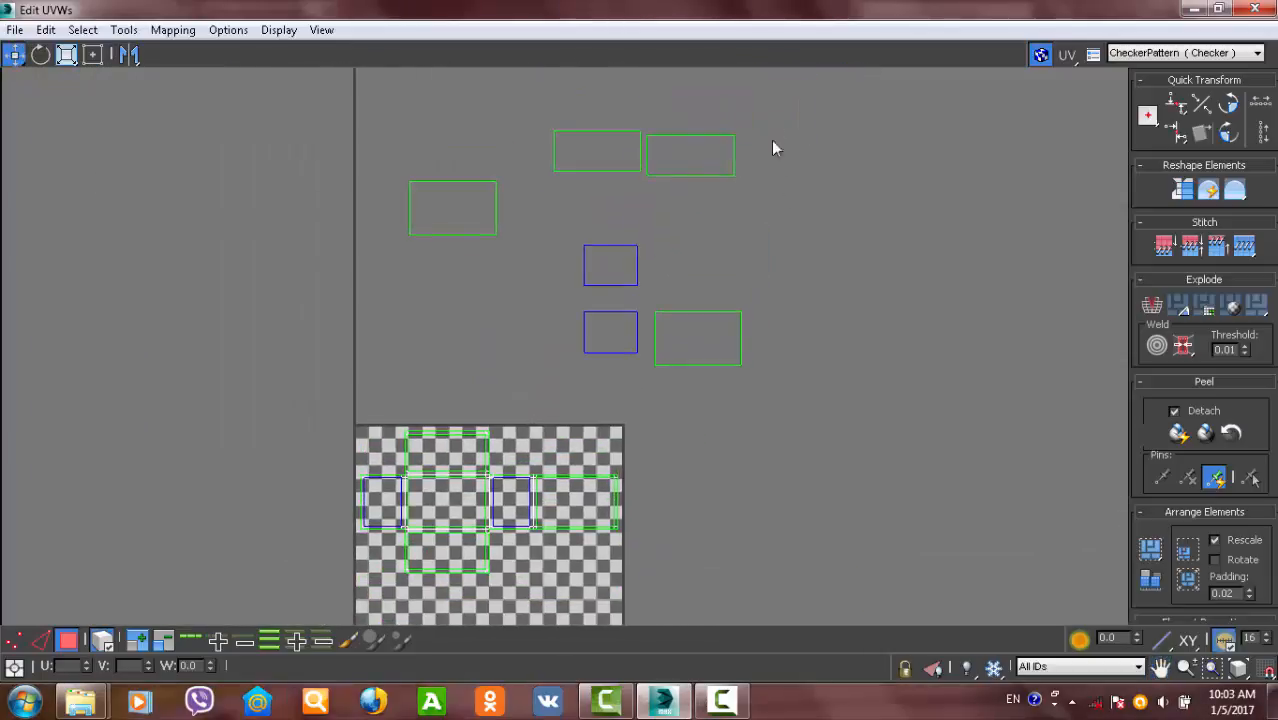
{"action": "middle_click_drag", "start_coordinate": [706, 402], "coordinate": [725, 217]}
{"action": "scroll", "coordinate": [664, 327], "scroll_direction": "up", "scroll_amount": 3}
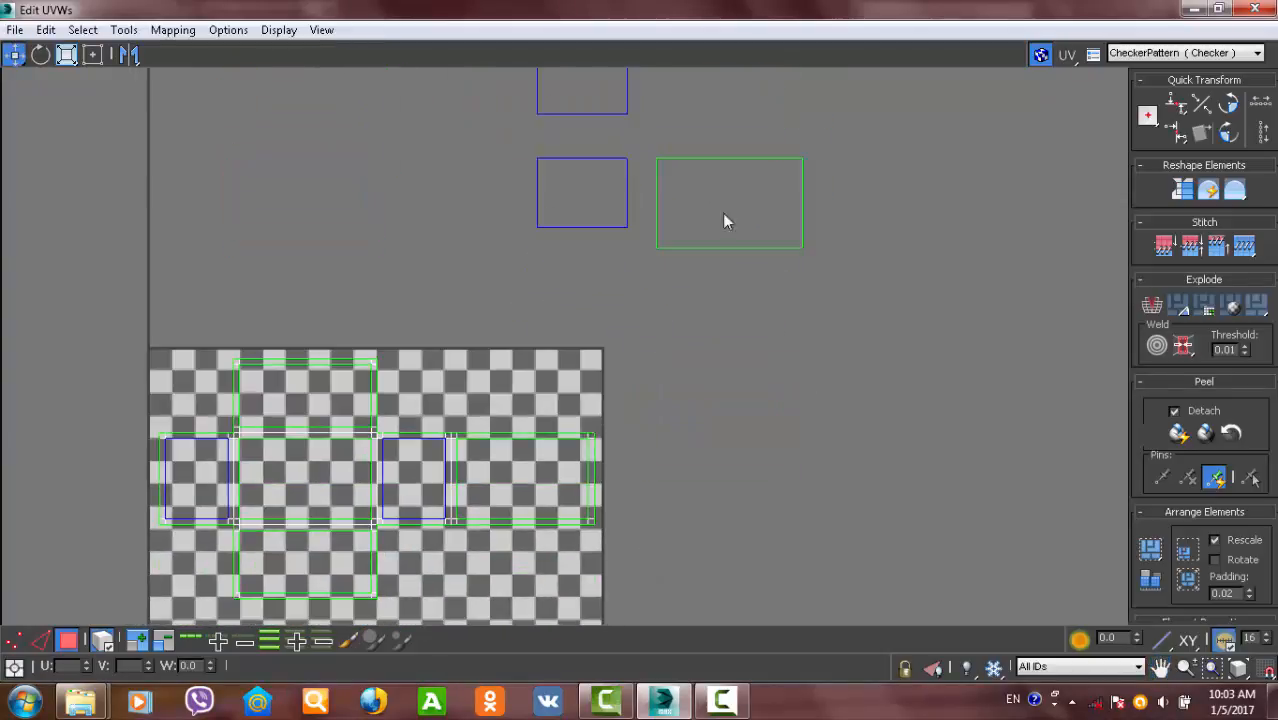
{"action": "left_click", "coordinate": [722, 213]}
{"action": "scroll", "coordinate": [705, 228], "scroll_direction": "down", "scroll_amount": 3}
{"action": "scroll", "coordinate": [672, 315], "scroll_direction": "up", "scroll_amount": 3}
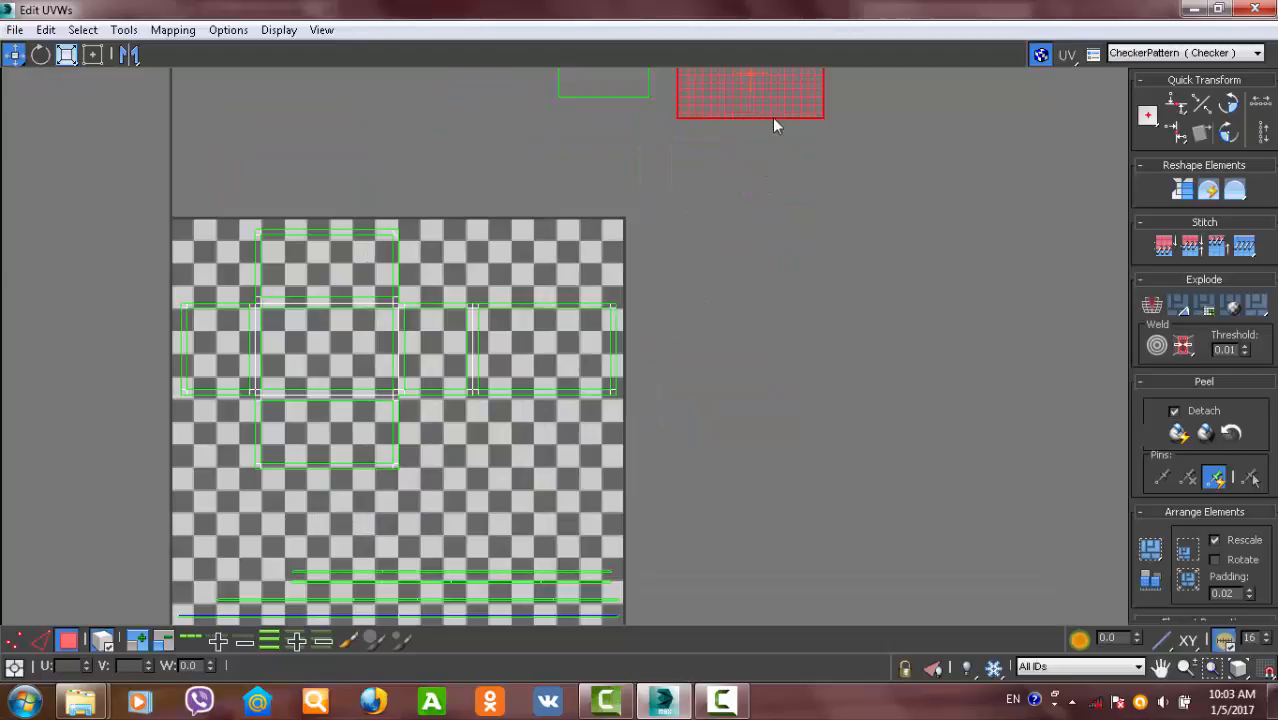
{"action": "left_click_drag", "start_coordinate": [773, 119], "coordinate": [345, 399]}
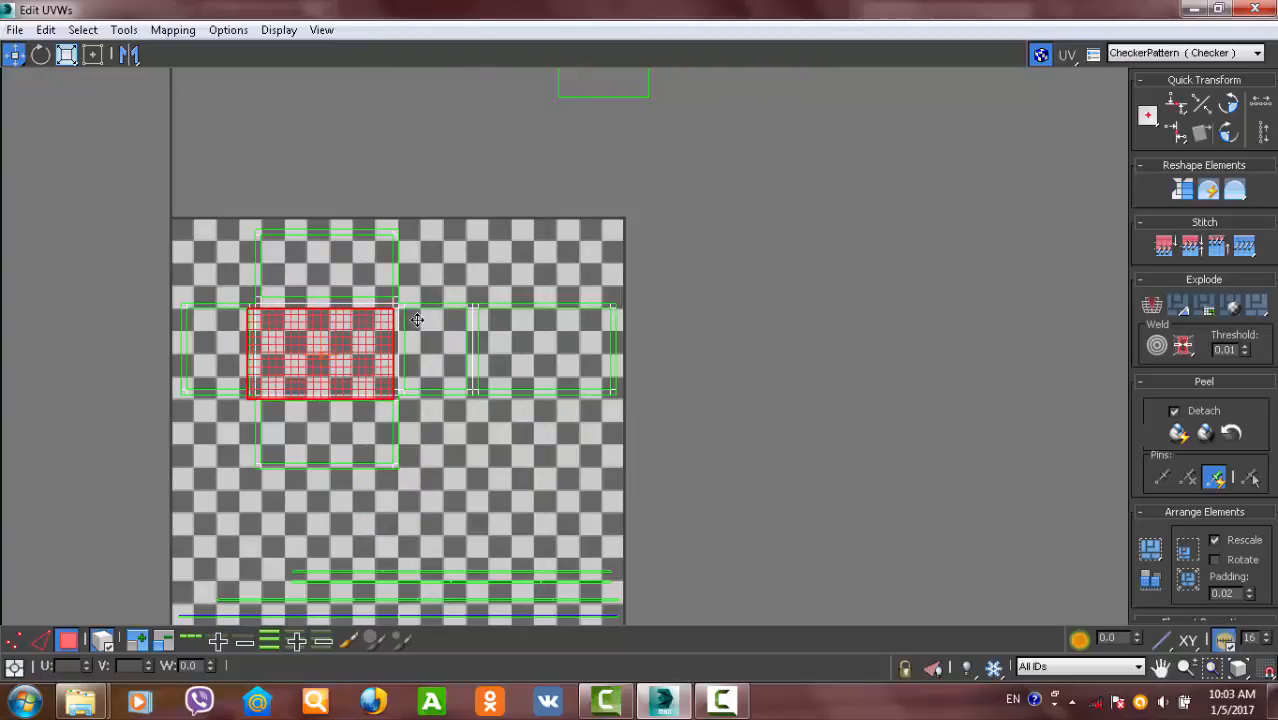
- Try aligning the rectangle's upper-right corner with the inner corner of the cross's central panel
{"action": "scroll", "coordinate": [370, 346], "scroll_direction": "up", "scroll_amount": 4}
{"action": "scroll", "coordinate": [490, 284], "scroll_direction": "down", "scroll_amount": 1}
{"action": "middle_click_drag", "start_coordinate": [567, 197], "coordinate": [573, 280]}
{"action": "scroll", "coordinate": [572, 270], "scroll_direction": "up", "scroll_amount": 1}
{"action": "middle_click_drag", "start_coordinate": [547, 236], "coordinate": [519, 288]}
{"action": "mouse_move", "coordinate": [504, 328]}
{"action": "left_mouse_down"}
{"action": "mouse_move", "coordinate": [535, 325]}
{"action": "mouse_move", "coordinate": [491, 365]}
{"action": "mouse_move", "coordinate": [487, 320]}
{"action": "left_mouse_up"}
{"action": "scroll", "coordinate": [408, 337], "scroll_direction": "down", "scroll_amount": 2}
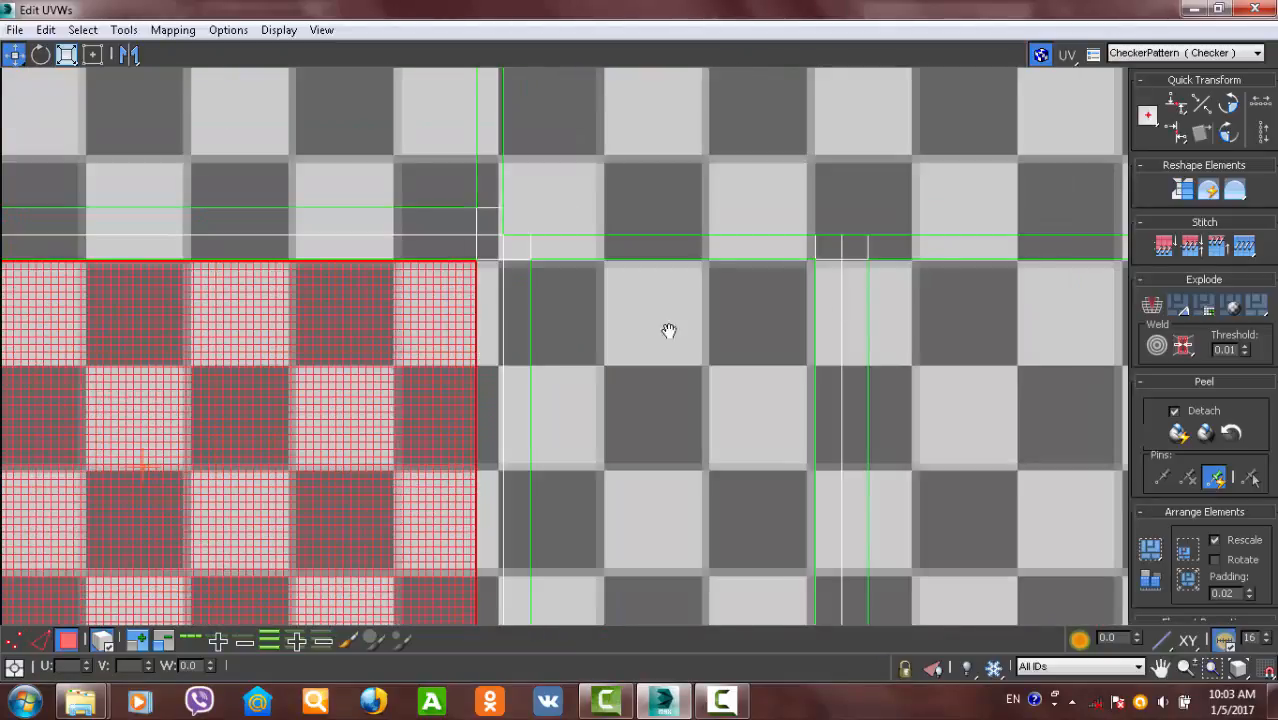
- Take the rectangle off the central panel and try it in the free area below the cross's right arm
{"action": "scroll", "coordinate": [618, 447], "scroll_direction": "down", "scroll_amount": 2}
{"action": "scroll", "coordinate": [503, 280], "scroll_direction": "up", "scroll_amount": 3}
{"action": "scroll", "coordinate": [608, 247], "scroll_direction": "down", "scroll_amount": 2}
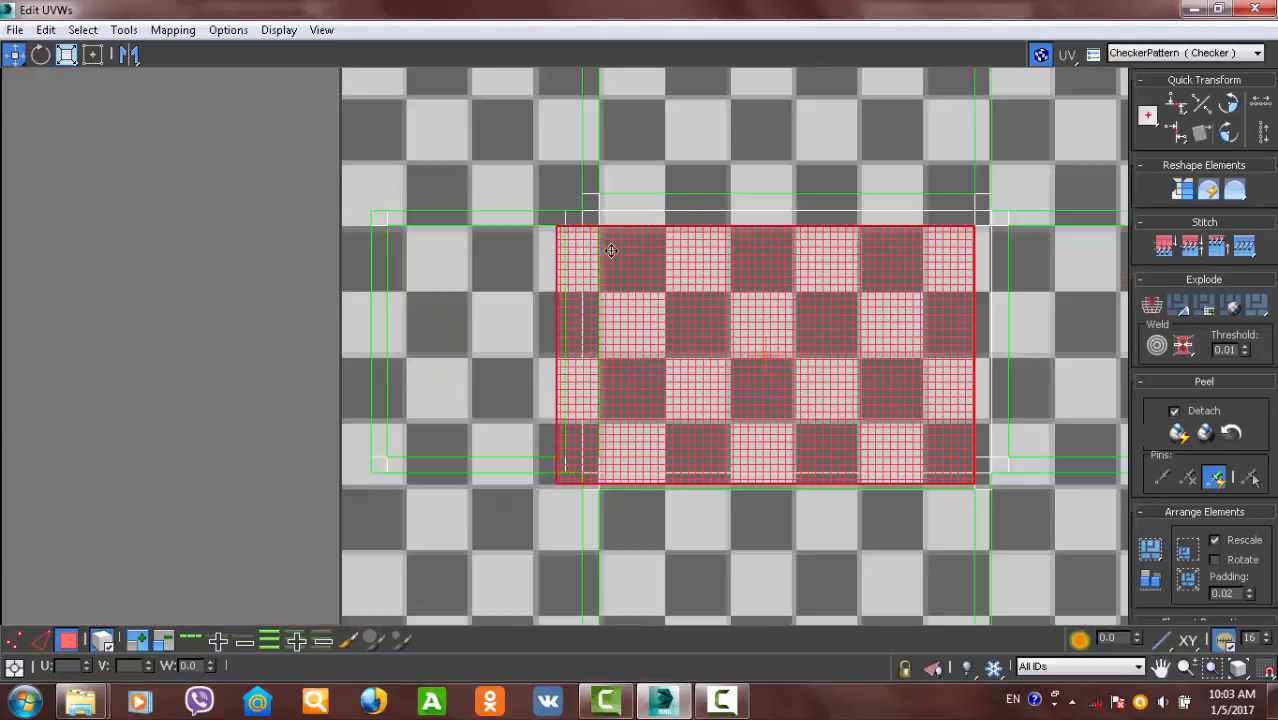
{"action": "scroll", "coordinate": [677, 340], "scroll_direction": "down", "scroll_amount": 3}
{"action": "scroll", "coordinate": [724, 353], "scroll_direction": "down", "scroll_amount": 2}
{"action": "middle_click_drag", "start_coordinate": [697, 361], "coordinate": [575, 350]}
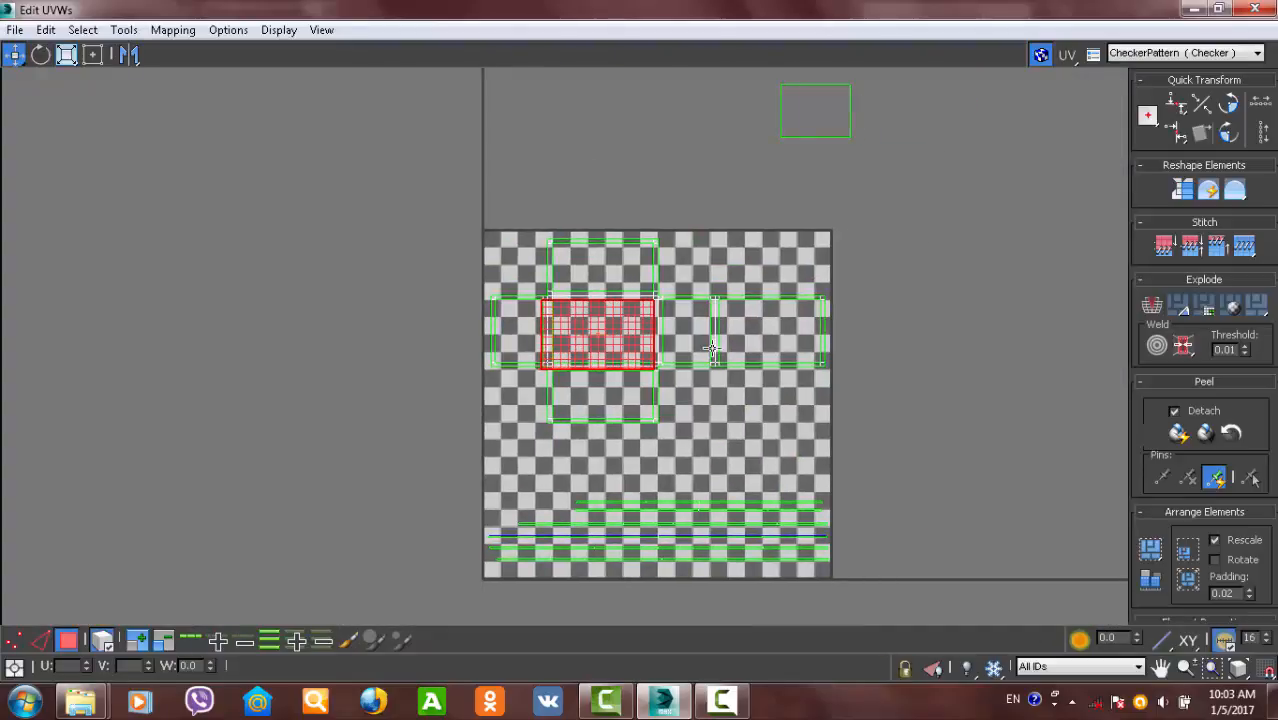
{"action": "left_click_drag", "start_coordinate": [575, 350], "coordinate": [905, 131]}
{"action": "middle_click_drag", "start_coordinate": [748, 331], "coordinate": [646, 292]}
{"action": "scroll", "coordinate": [640, 410], "scroll_direction": "down", "scroll_amount": 1}
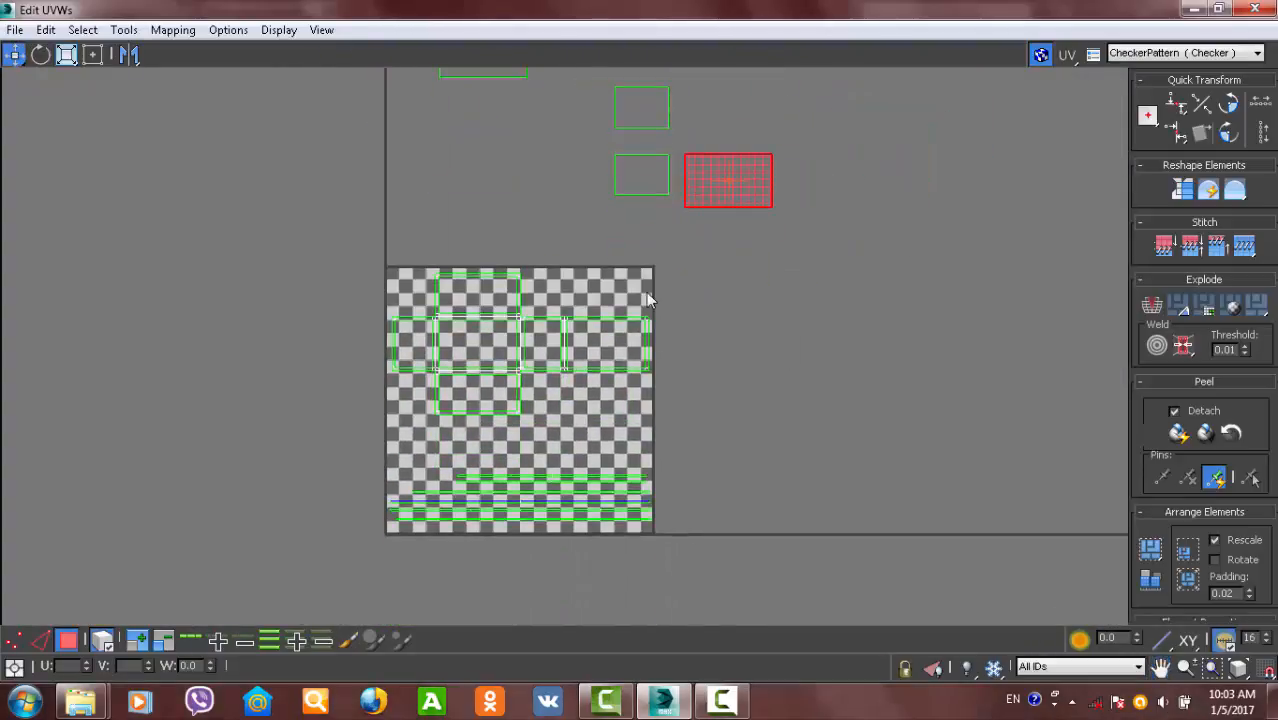
{"action": "left_click_drag", "start_coordinate": [746, 188], "coordinate": [621, 420]}
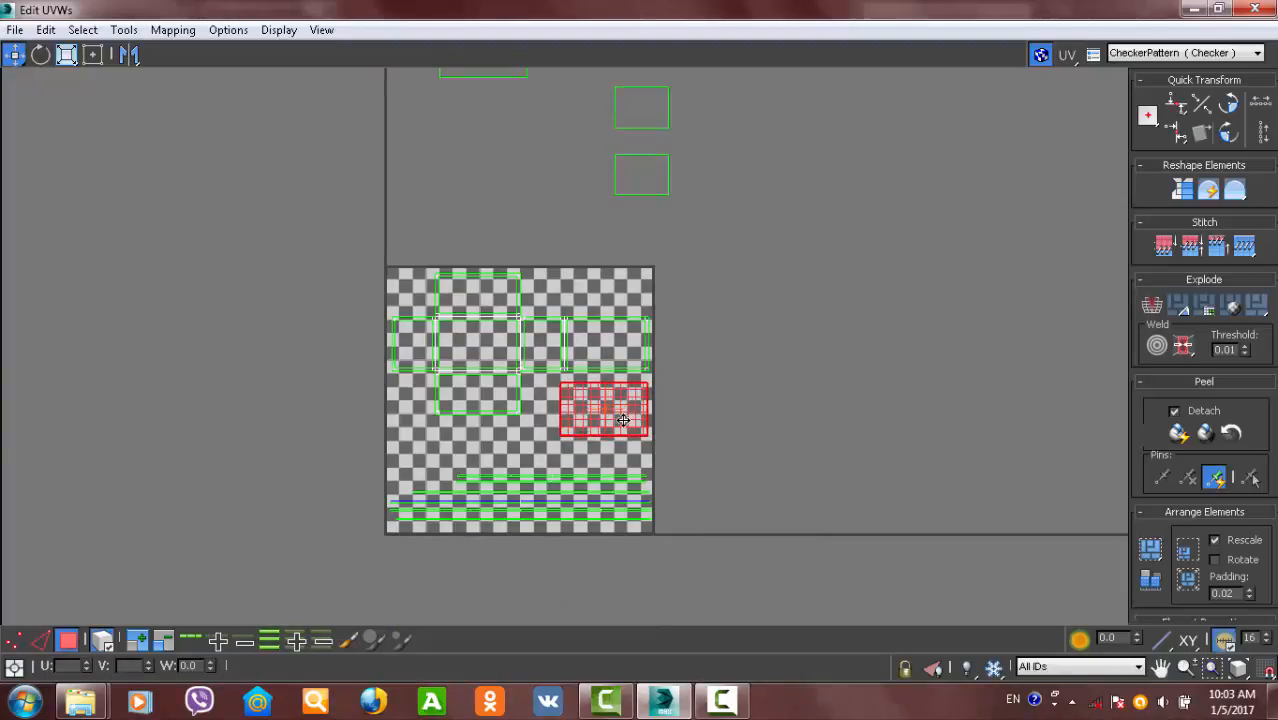
- Try moving another large rectangle beside the checker tile, and undo the recent rectangle moves
{"action": "middle_click_drag", "start_coordinate": [670, 296], "coordinate": [633, 335]}
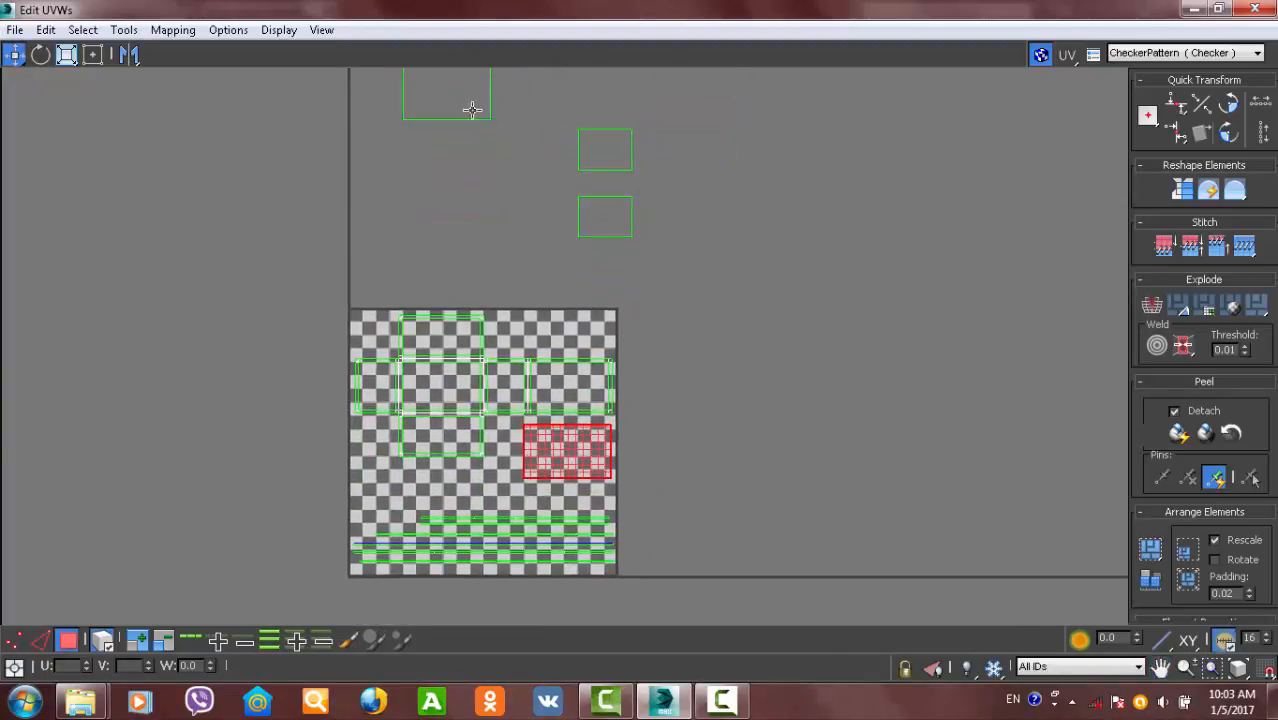
{"action": "left_click_drag", "start_coordinate": [473, 110], "coordinate": [807, 332]}
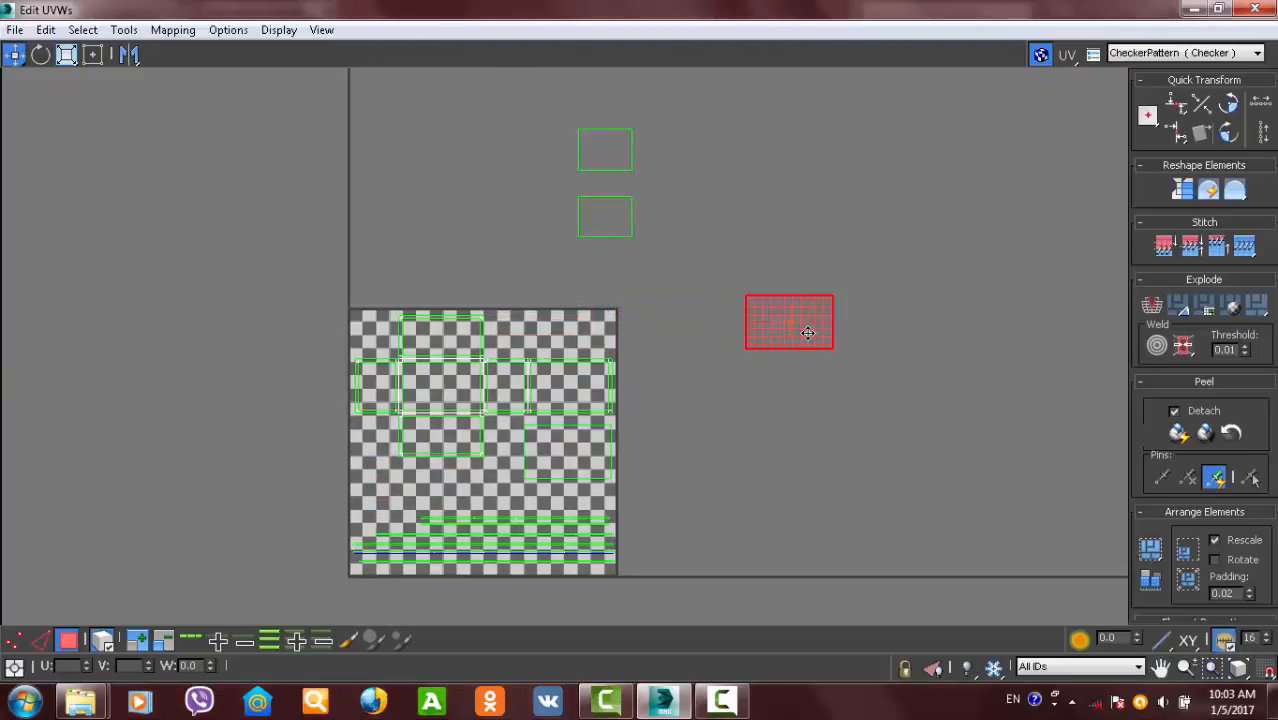
{"action": "key", "text": "ctrl+z"}
{"action": "key", "text": "ctrl+z"}
{"action": "key", "text": "ctrl+z"}
- Select all six separate rectangles above the checker tile and scale them down together
{"action": "middle_click_drag", "start_coordinate": [614, 404], "coordinate": [539, 498]}
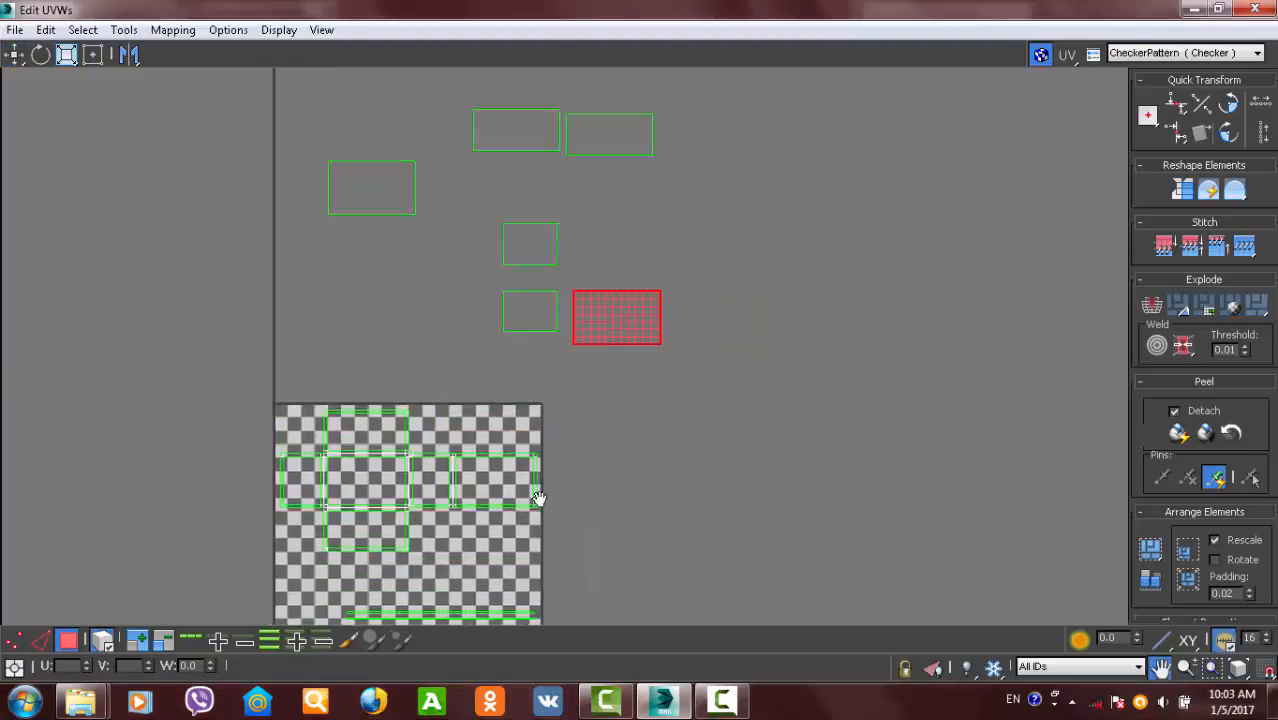
{"action": "scroll", "coordinate": [539, 498], "scroll_direction": "down", "scroll_amount": 3}
{"action": "middle_click_drag", "start_coordinate": [593, 425], "coordinate": [492, 291]}
{"action": "key", "text": "ctrl+a"}
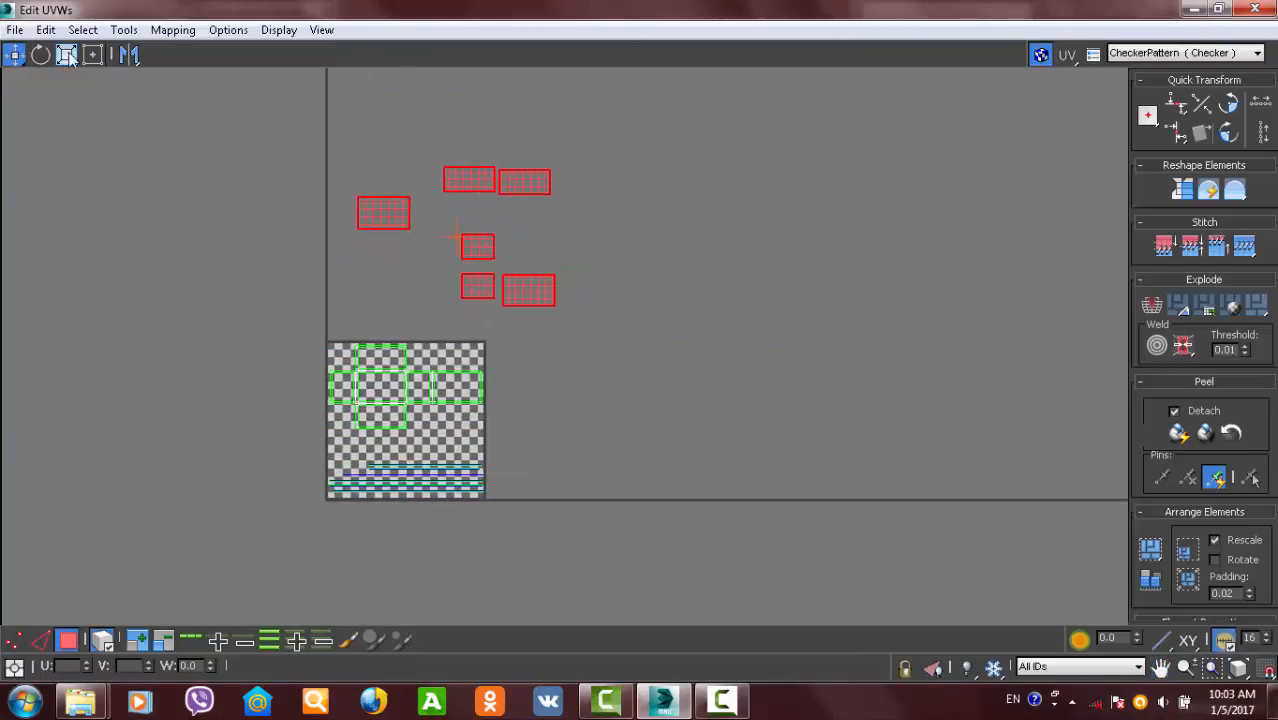
{"action": "left_click", "coordinate": [67, 54]}
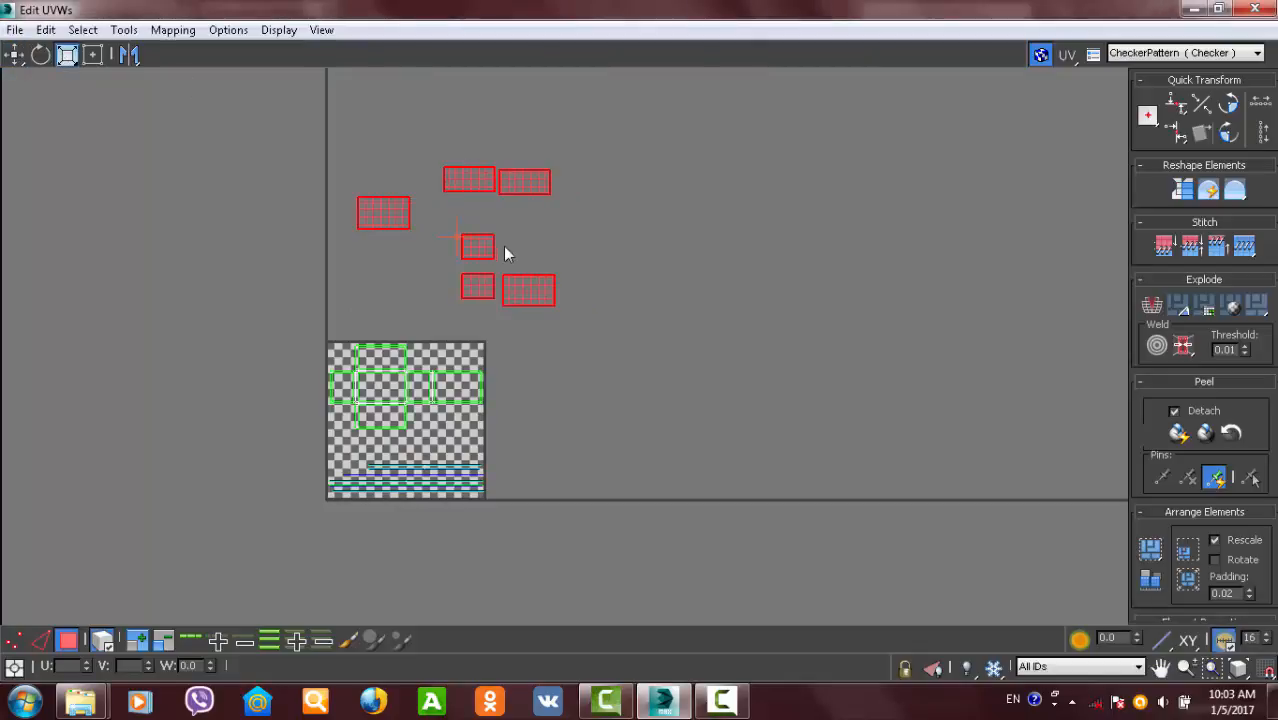
{"action": "left_click_drag", "start_coordinate": [522, 175], "coordinate": [532, 225]}
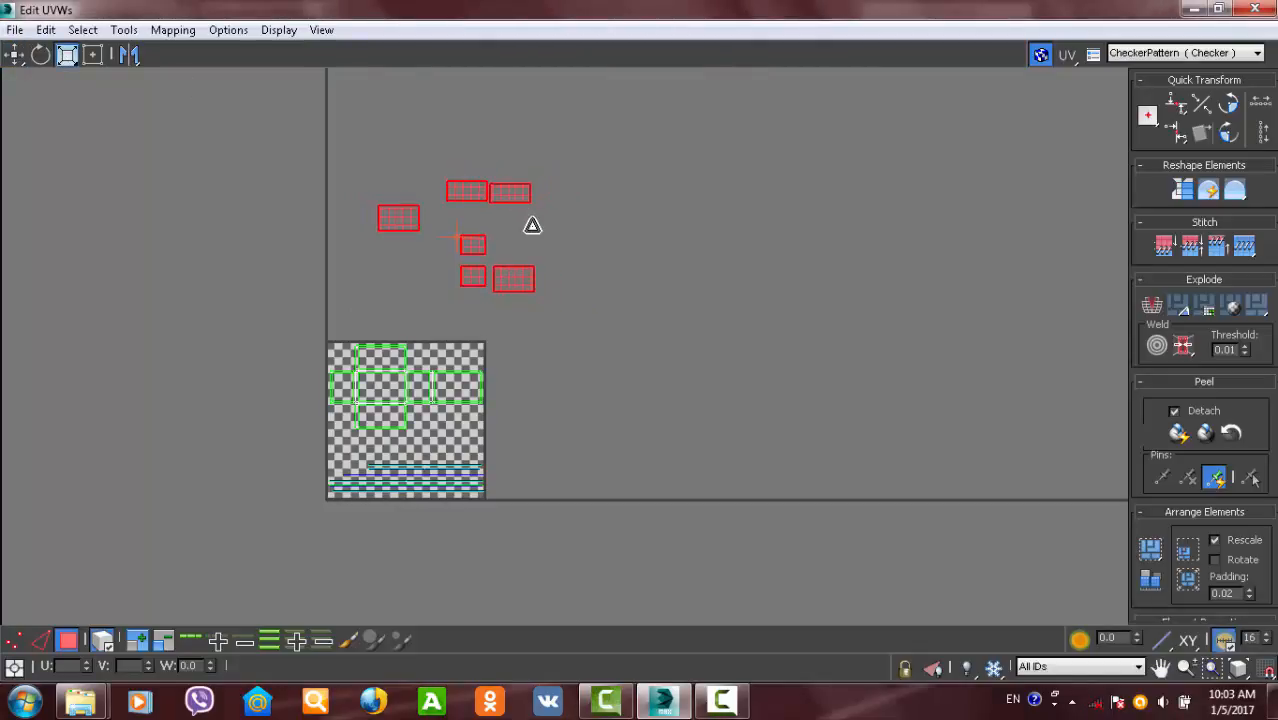
- Move the six scaled rectangles together down toward the checker tile's upper edge
{"action": "scroll", "coordinate": [445, 255], "scroll_direction": "up", "scroll_amount": 3}
{"action": "key", "text": "w"}
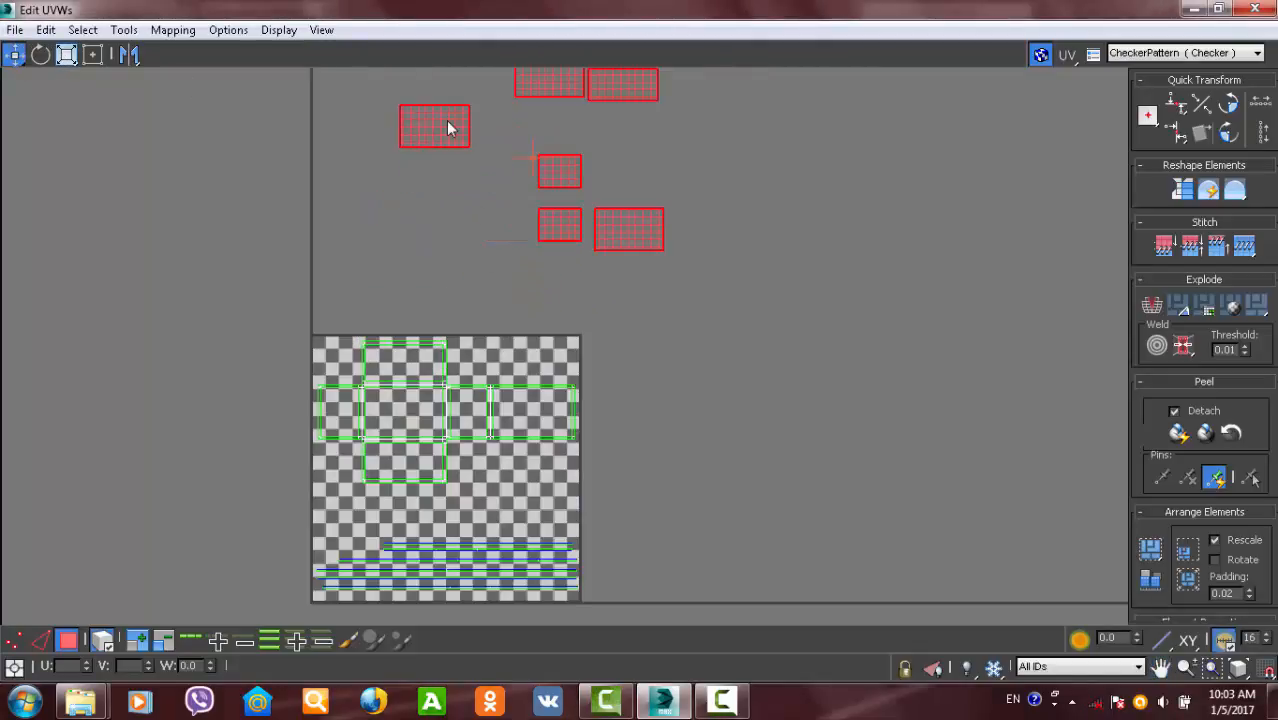
{"action": "left_click_drag", "start_coordinate": [434, 122], "coordinate": [410, 223]}
- Select only the large leftmost rectangle and move it inside the cross-shaped shell's central panel
{"action": "scroll", "coordinate": [410, 423], "scroll_direction": "up", "scroll_amount": 3}
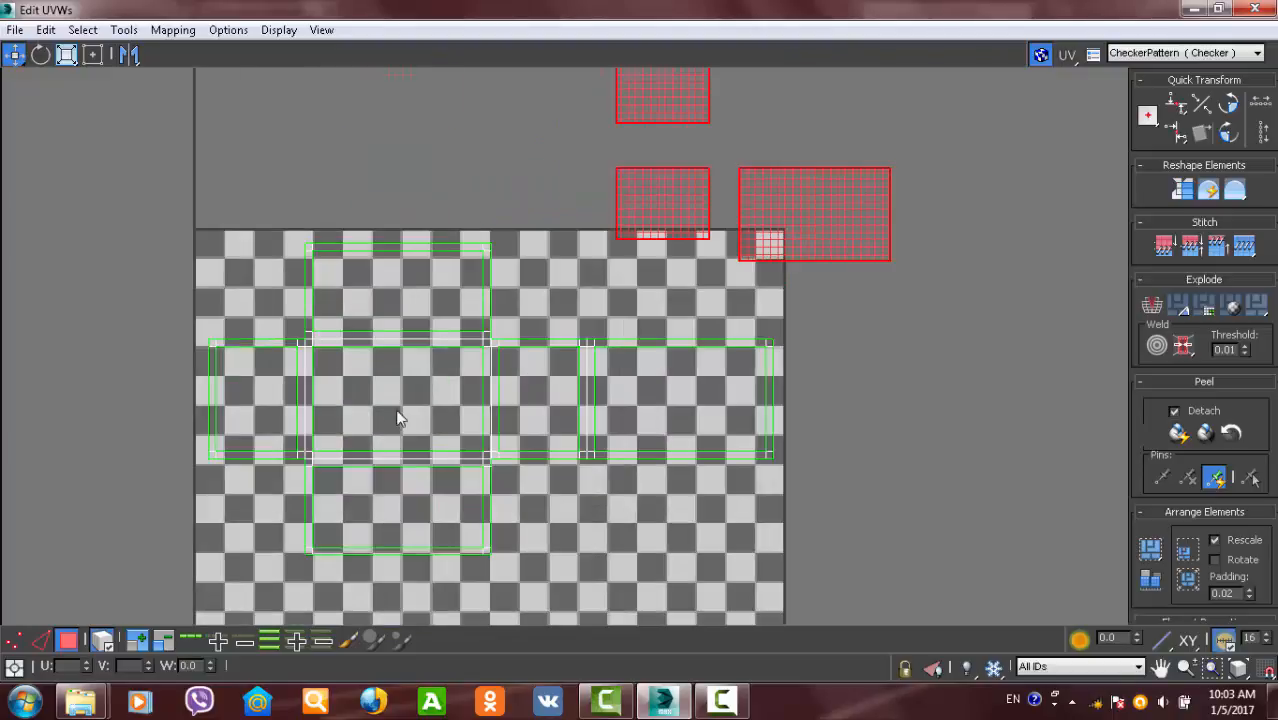
{"action": "middle_click_drag", "start_coordinate": [430, 384], "coordinate": [436, 403]}
{"action": "scroll", "coordinate": [441, 305], "scroll_direction": "down", "scroll_amount": 2}
{"action": "middle_click_drag", "start_coordinate": [443, 301], "coordinate": [455, 360]}
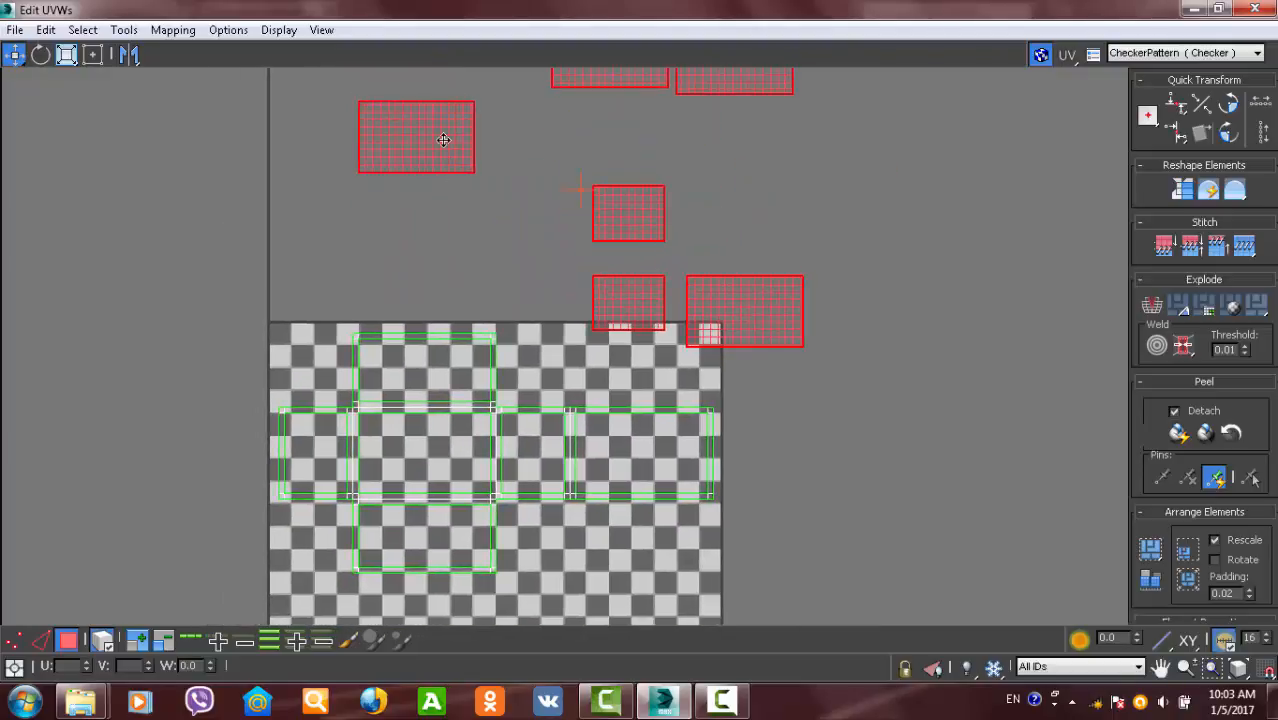
{"action": "left_click", "coordinate": [414, 126]}
{"action": "scroll", "coordinate": [466, 236], "scroll_direction": "up", "scroll_amount": 3}
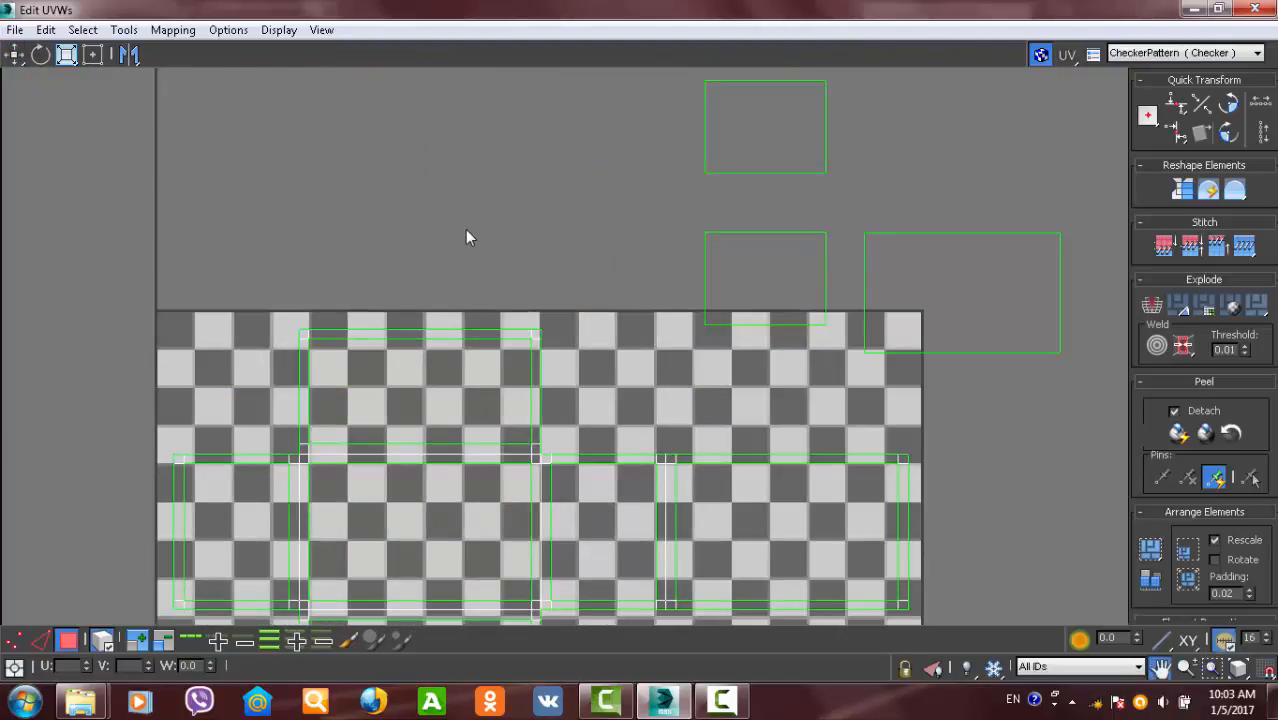
{"action": "scroll", "coordinate": [466, 237], "scroll_direction": "down", "scroll_amount": 3}
{"action": "middle_click_drag", "start_coordinate": [648, 477], "coordinate": [666, 524]}
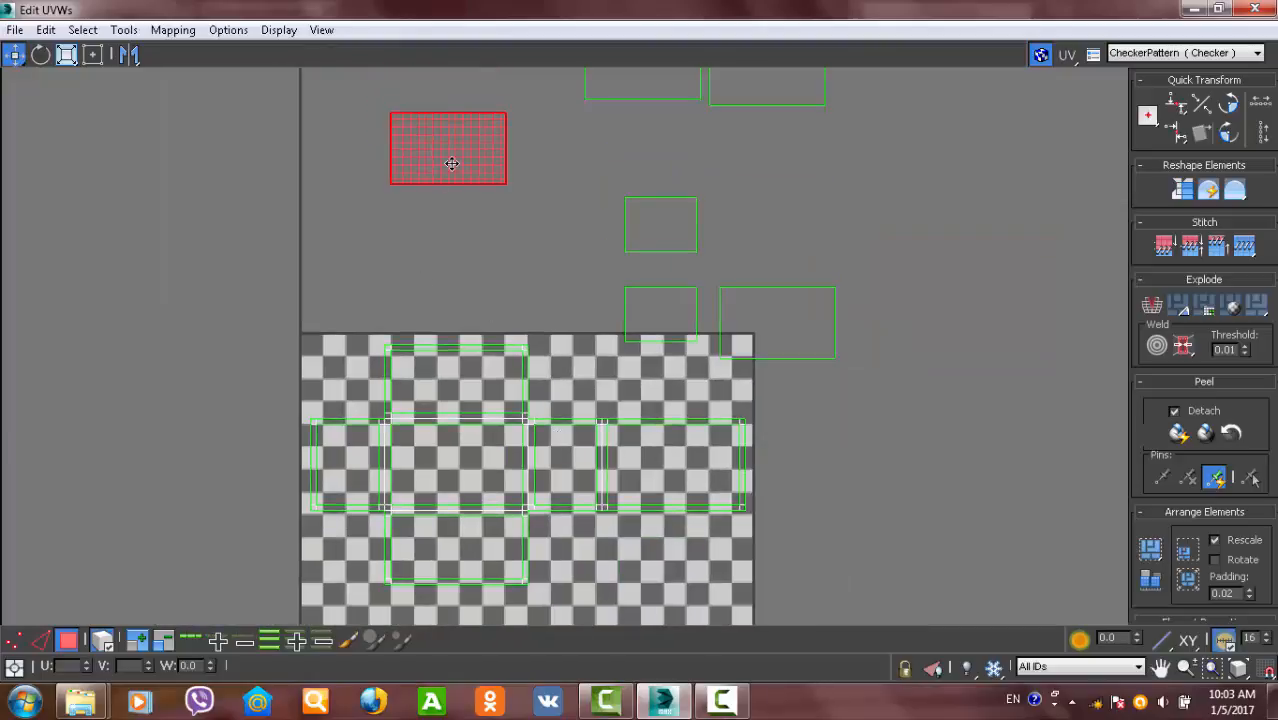
{"action": "left_click_drag", "start_coordinate": [452, 163], "coordinate": [462, 476]}
- Adjust the rectangle's position so it sits centred within the cross's central panel with an even margin
{"action": "middle_click_drag", "start_coordinate": [462, 476], "coordinate": [452, 391]}
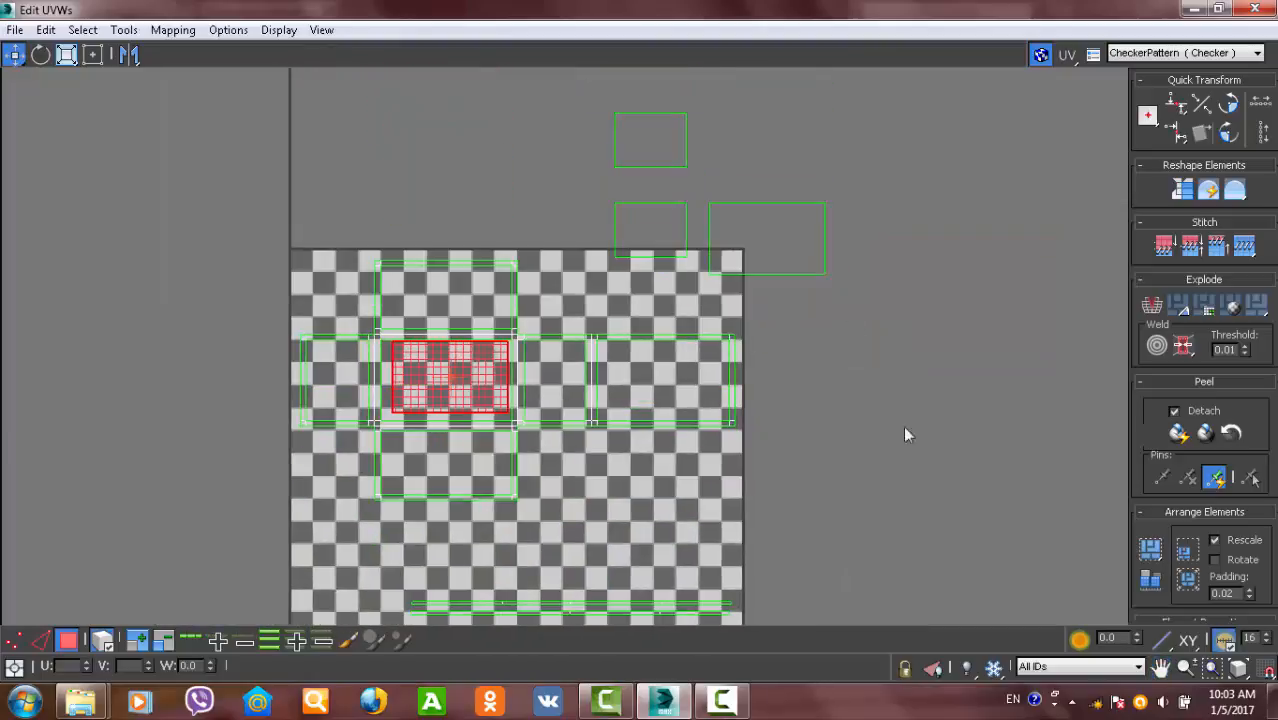
{"action": "scroll", "coordinate": [583, 388], "scroll_direction": "down", "scroll_amount": 2}
{"action": "scroll", "coordinate": [548, 378], "scroll_direction": "up", "scroll_amount": 5}
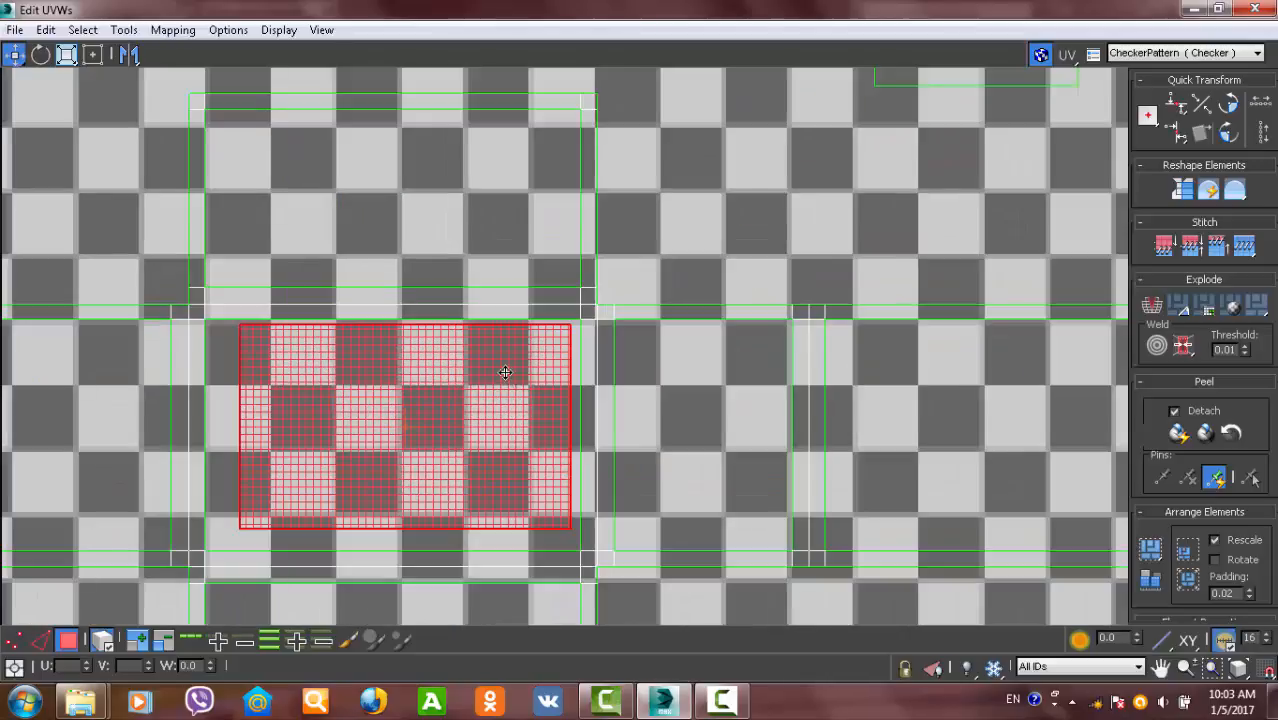
{"action": "scroll", "coordinate": [397, 374], "scroll_direction": "up", "scroll_amount": 1}
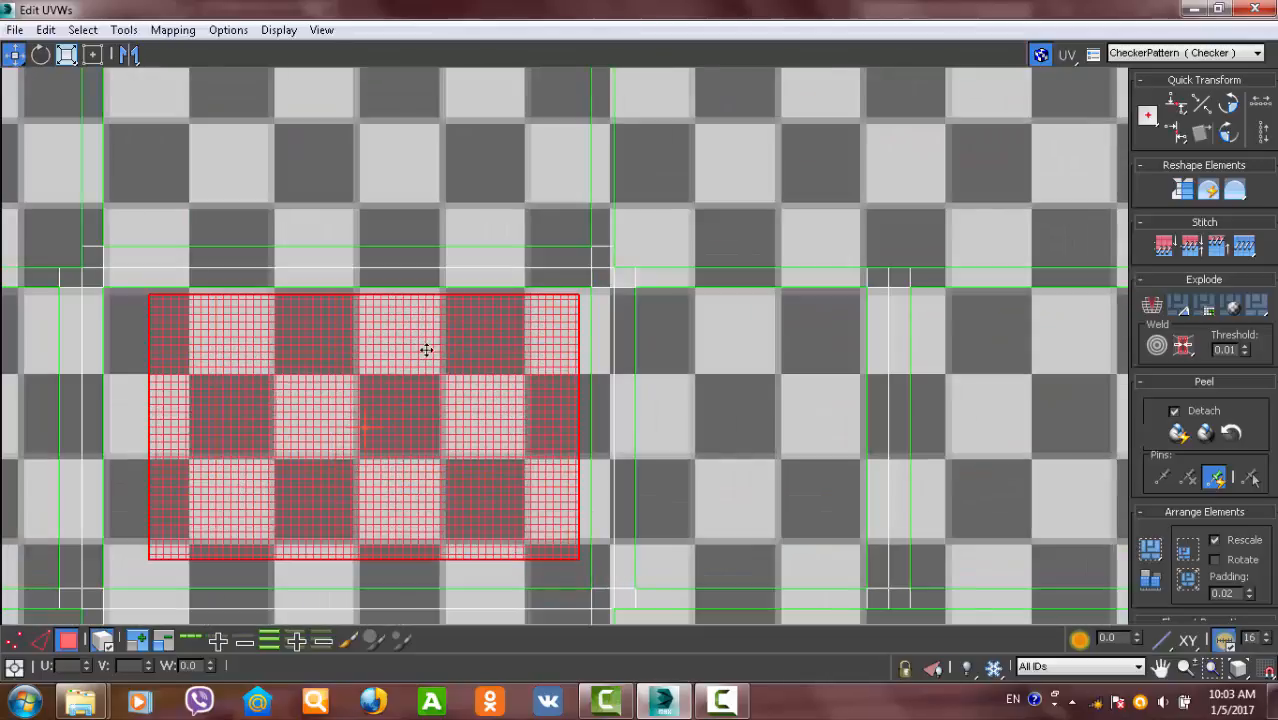
{"action": "left_click_drag", "start_coordinate": [428, 351], "coordinate": [412, 363]}
{"action": "middle_click_drag", "start_coordinate": [519, 358], "coordinate": [497, 317]}
- Move the selected small rectangle into the tile, rotate it 90 degrees and fit it inside the narrow panel just right of the cross's centre
{"action": "scroll", "coordinate": [558, 308], "scroll_direction": "down", "scroll_amount": 4}
{"action": "middle_click_drag", "start_coordinate": [638, 284], "coordinate": [471, 332]}
{"action": "left_click_drag", "start_coordinate": [590, 195], "coordinate": [508, 401]}
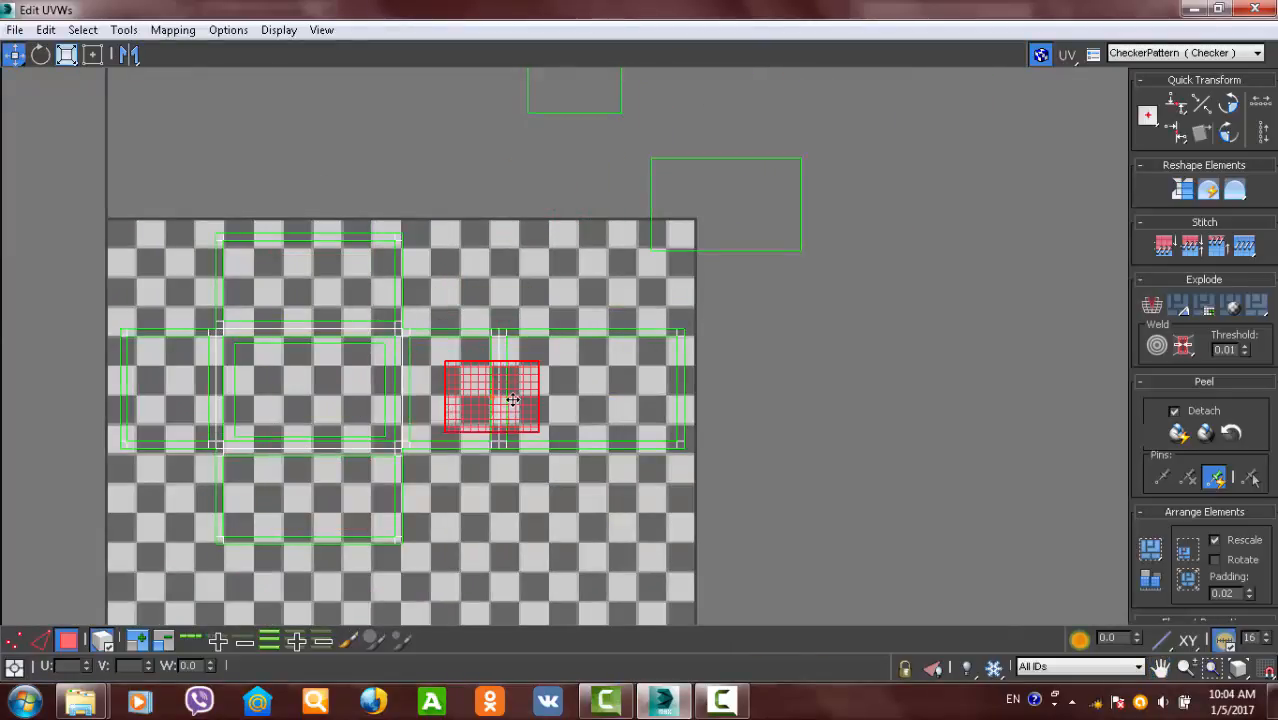
{"action": "scroll", "coordinate": [494, 371], "scroll_direction": "up", "scroll_amount": 2}
{"action": "scroll", "coordinate": [559, 352], "scroll_direction": "up", "scroll_amount": 2}
{"action": "mouse_move", "coordinate": [560, 329]}
{"action": "middle_mouse_down"}
{"action": "mouse_move", "coordinate": [560, 308]}
{"action": "mouse_move", "coordinate": [565, 336]}
{"action": "middle_mouse_up"}
{"action": "left_click_drag", "start_coordinate": [565, 337], "coordinate": [679, 169]}
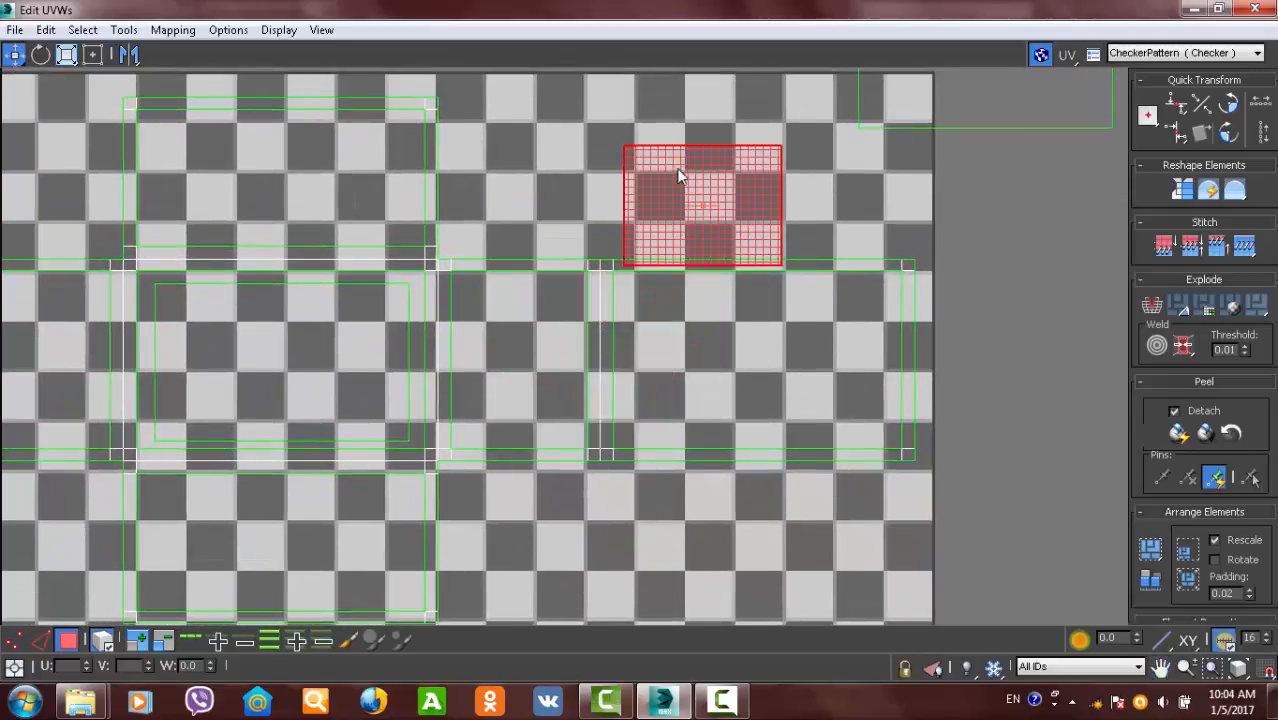
{"action": "left_click", "coordinate": [1231, 106]}
{"action": "left_click_drag", "start_coordinate": [719, 201], "coordinate": [540, 356]}
{"action": "middle_click_drag", "start_coordinate": [553, 313], "coordinate": [553, 313]}
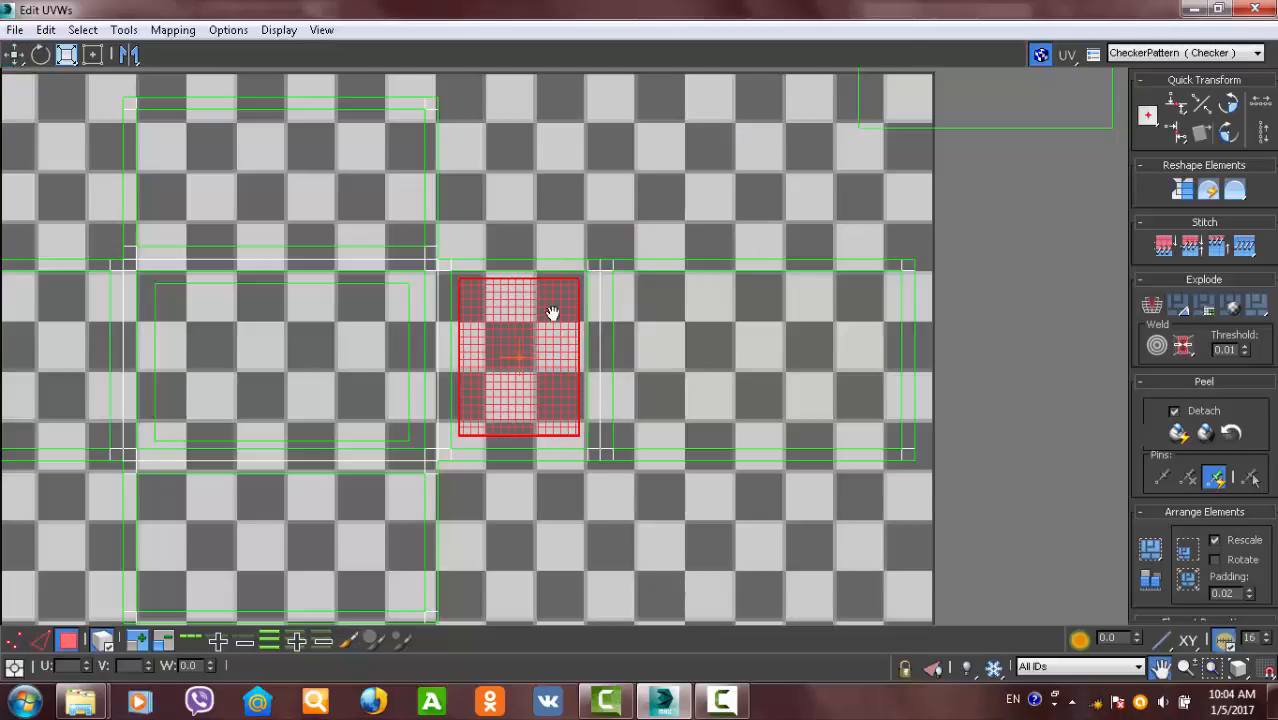
- Rotate the other small rectangle above the tile 90 degrees and centre it inside the cross's leftmost panel
{"action": "scroll", "coordinate": [553, 313], "scroll_direction": "down", "scroll_amount": 4}
{"action": "left_click", "coordinate": [620, 285]}
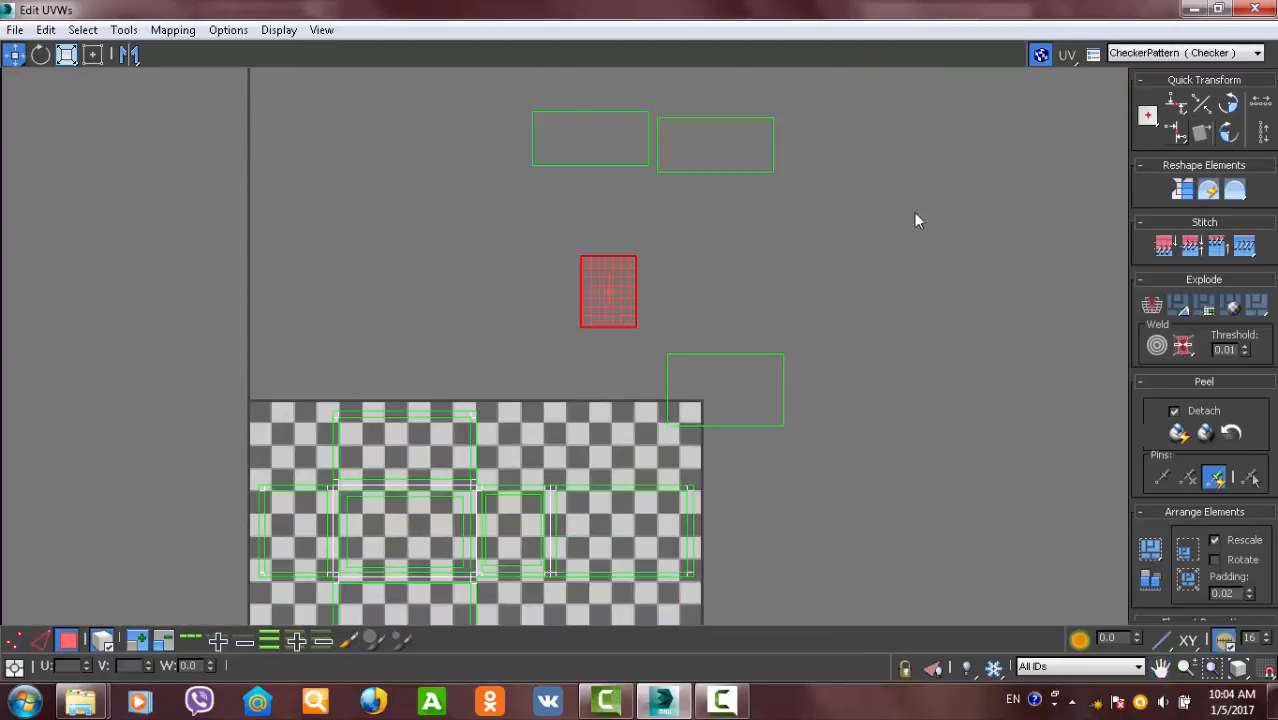
{"action": "left_click_drag", "start_coordinate": [628, 277], "coordinate": [306, 530]}
{"action": "scroll", "coordinate": [310, 530], "scroll_direction": "up", "scroll_amount": 6}
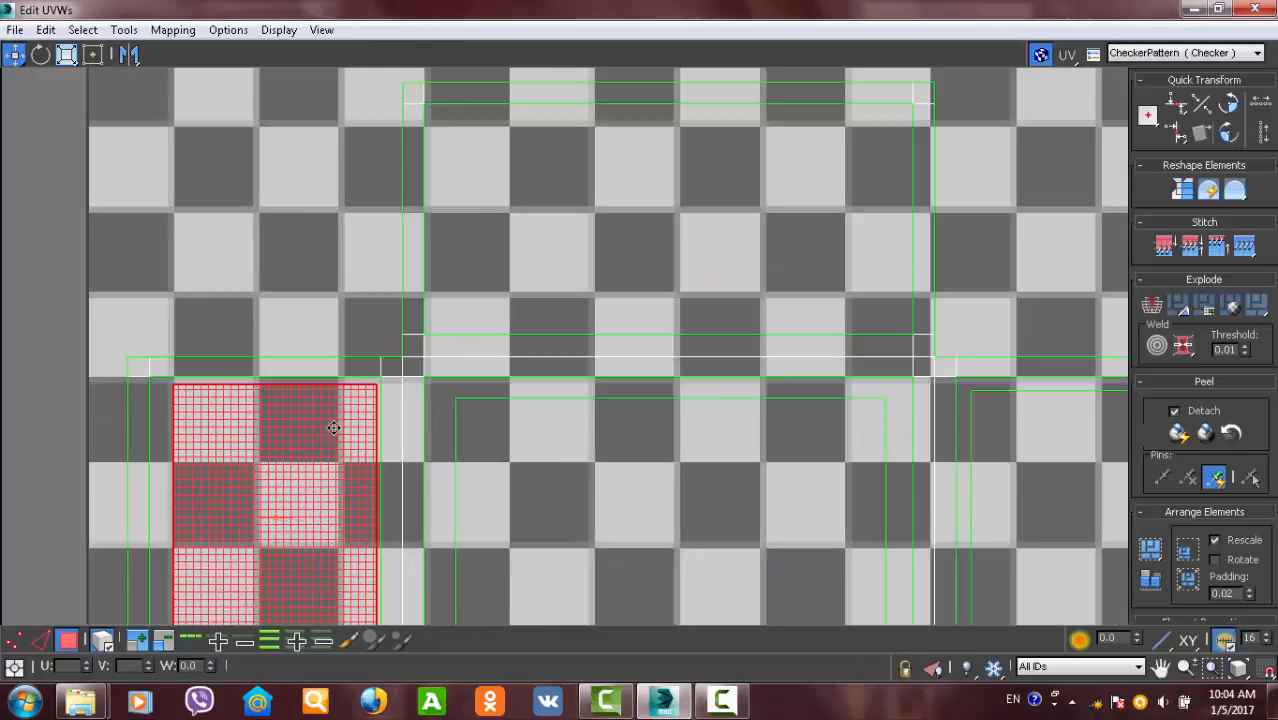
{"action": "left_click_drag", "start_coordinate": [334, 428], "coordinate": [326, 431]}
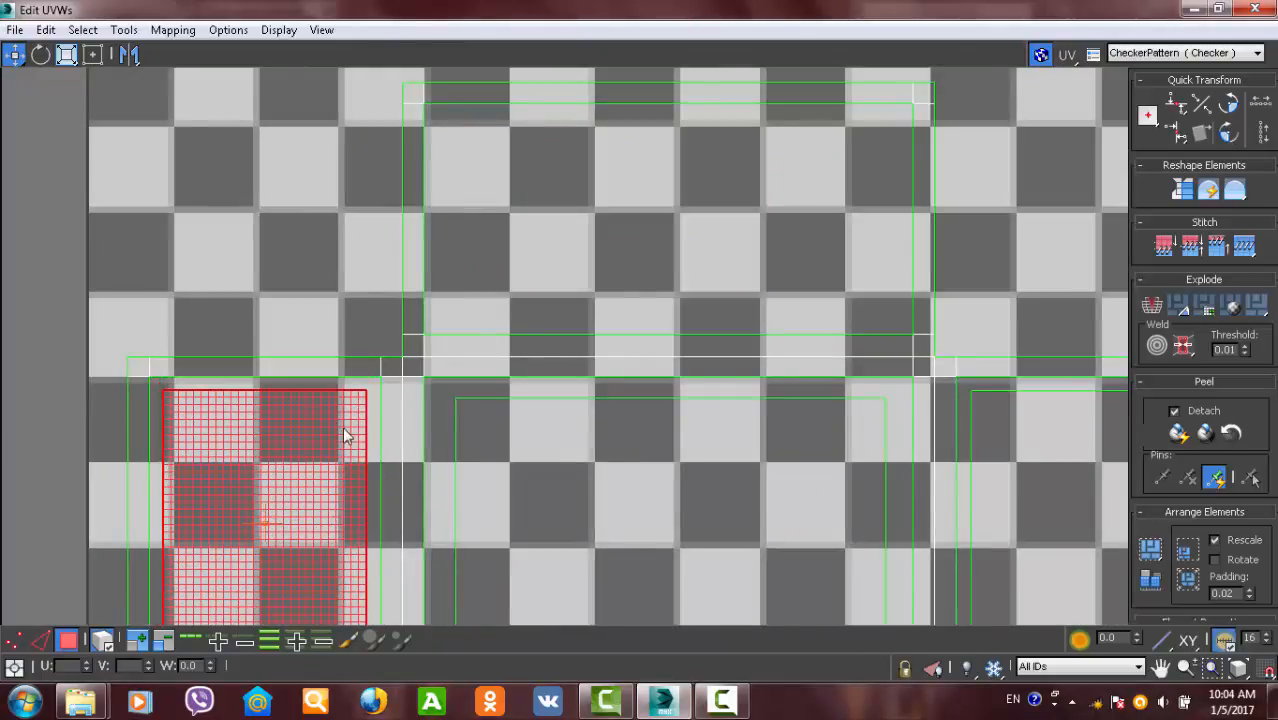
- Select the larger rectangle at the tile's upper-right corner and move it inside the cross's wide rightmost panel
{"action": "scroll", "coordinate": [348, 428], "scroll_direction": "down", "scroll_amount": 3}
{"action": "scroll", "coordinate": [780, 362], "scroll_direction": "down", "scroll_amount": 4}
{"action": "middle_click_drag", "start_coordinate": [736, 319], "coordinate": [745, 254]}
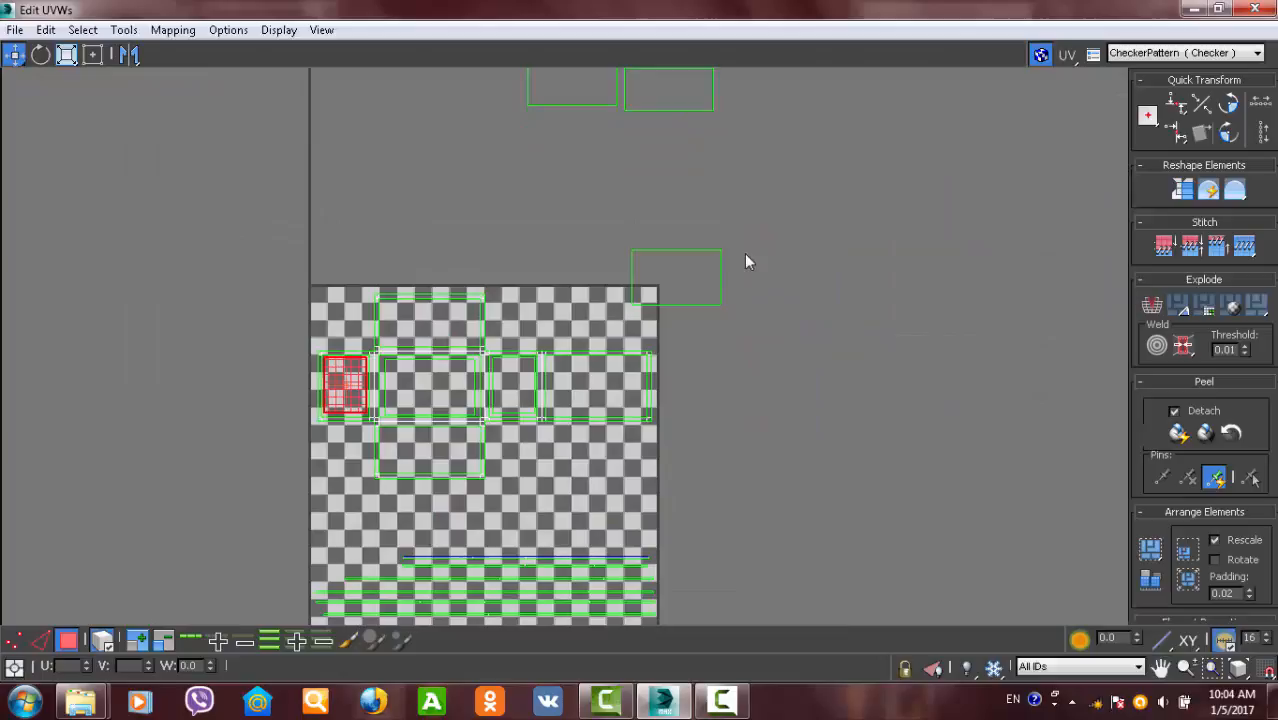
{"action": "left_click", "coordinate": [692, 290]}
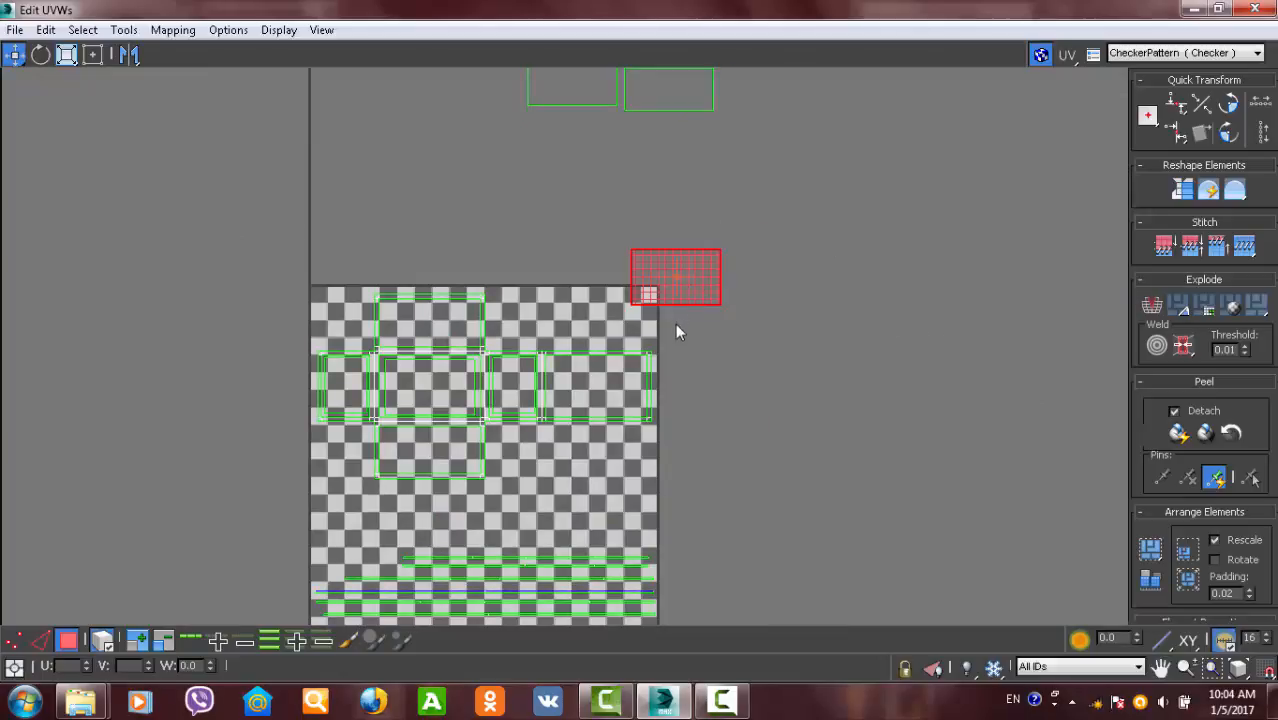
{"action": "scroll", "coordinate": [676, 332], "scroll_direction": "up", "scroll_amount": 4}
{"action": "left_click_drag", "start_coordinate": [710, 242], "coordinate": [535, 471]}
- Select the right one of the two rectangles above the tile and fit it inside the cross's upper panel
{"action": "scroll", "coordinate": [585, 322], "scroll_direction": "down", "scroll_amount": 3}
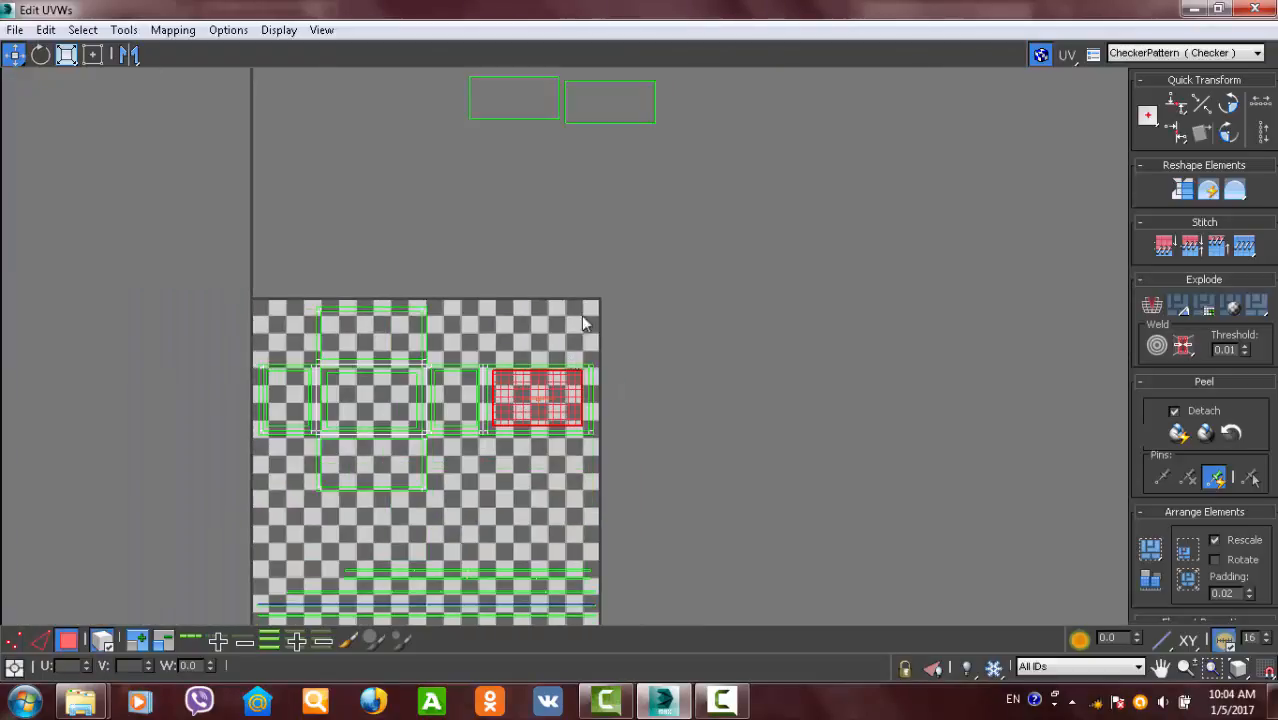
{"action": "left_click", "coordinate": [618, 104]}
{"action": "left_click_drag", "start_coordinate": [638, 110], "coordinate": [387, 343]}
{"action": "scroll", "coordinate": [379, 337], "scroll_direction": "up", "scroll_amount": 5}
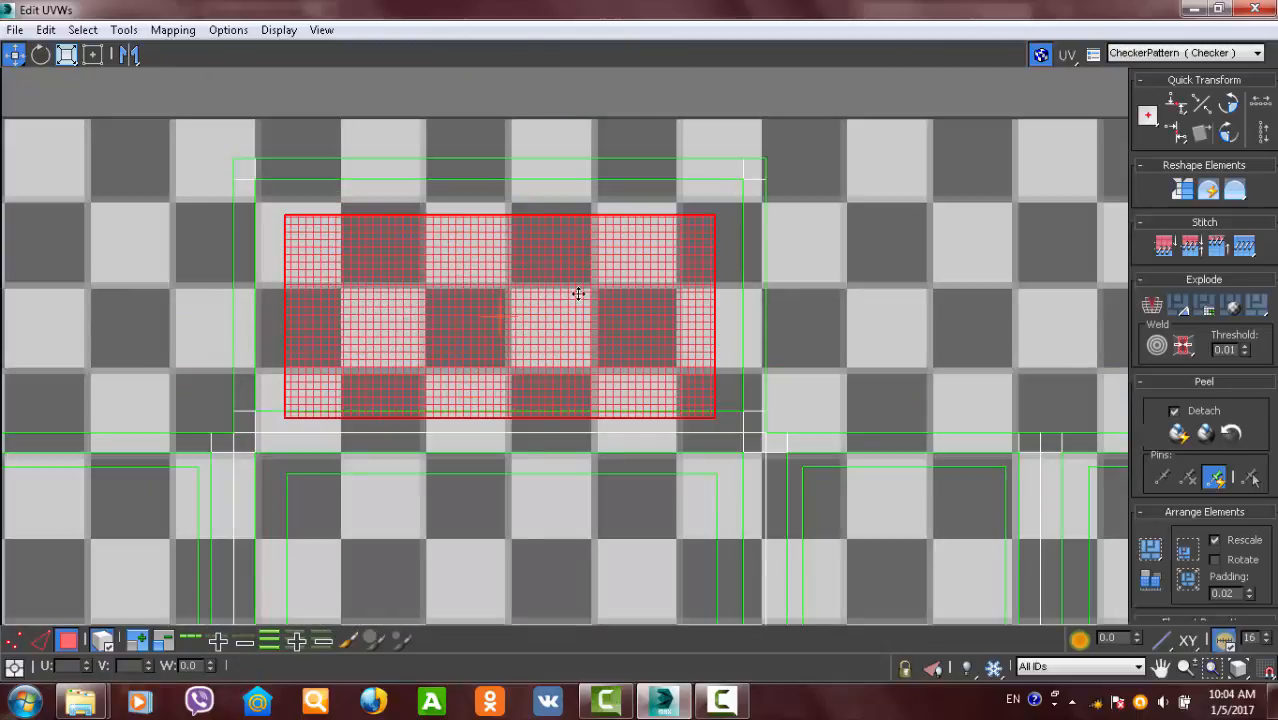
{"action": "left_click_drag", "start_coordinate": [585, 372], "coordinate": [567, 348]}
{"action": "scroll", "coordinate": [645, 301], "scroll_direction": "down", "scroll_amount": 5}
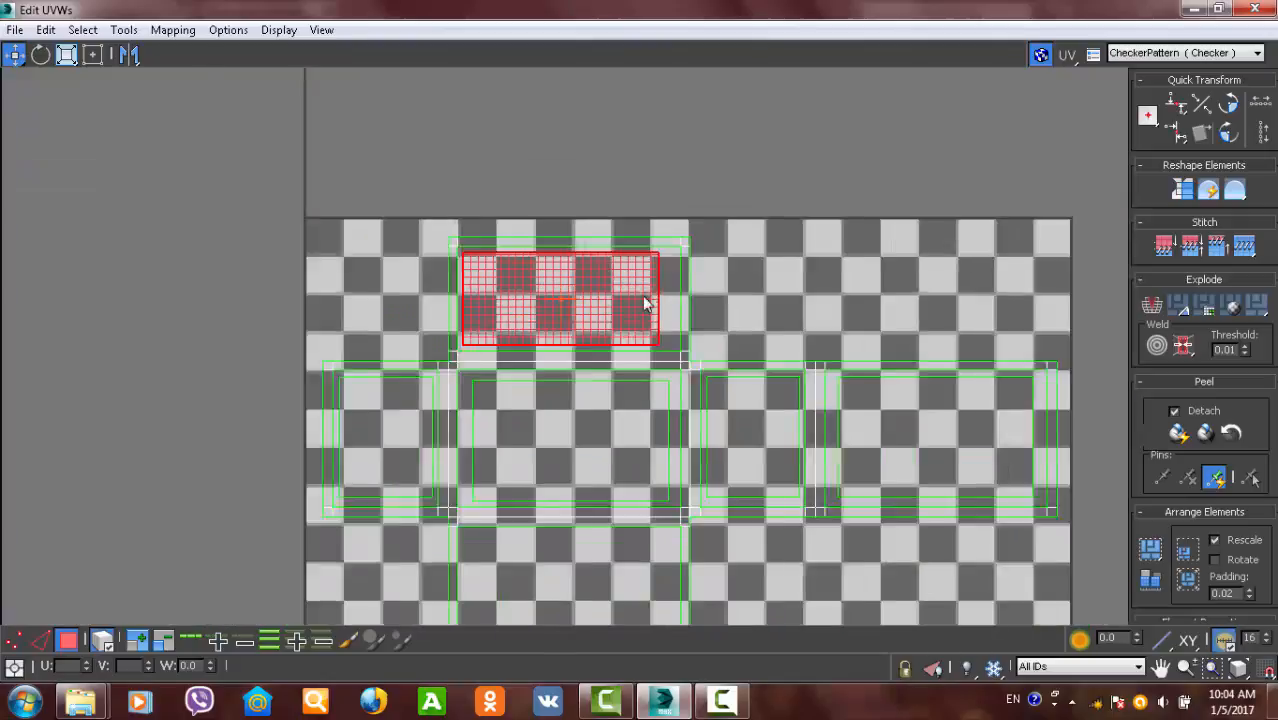
{"action": "scroll", "coordinate": [640, 302], "scroll_direction": "up", "scroll_amount": 3}
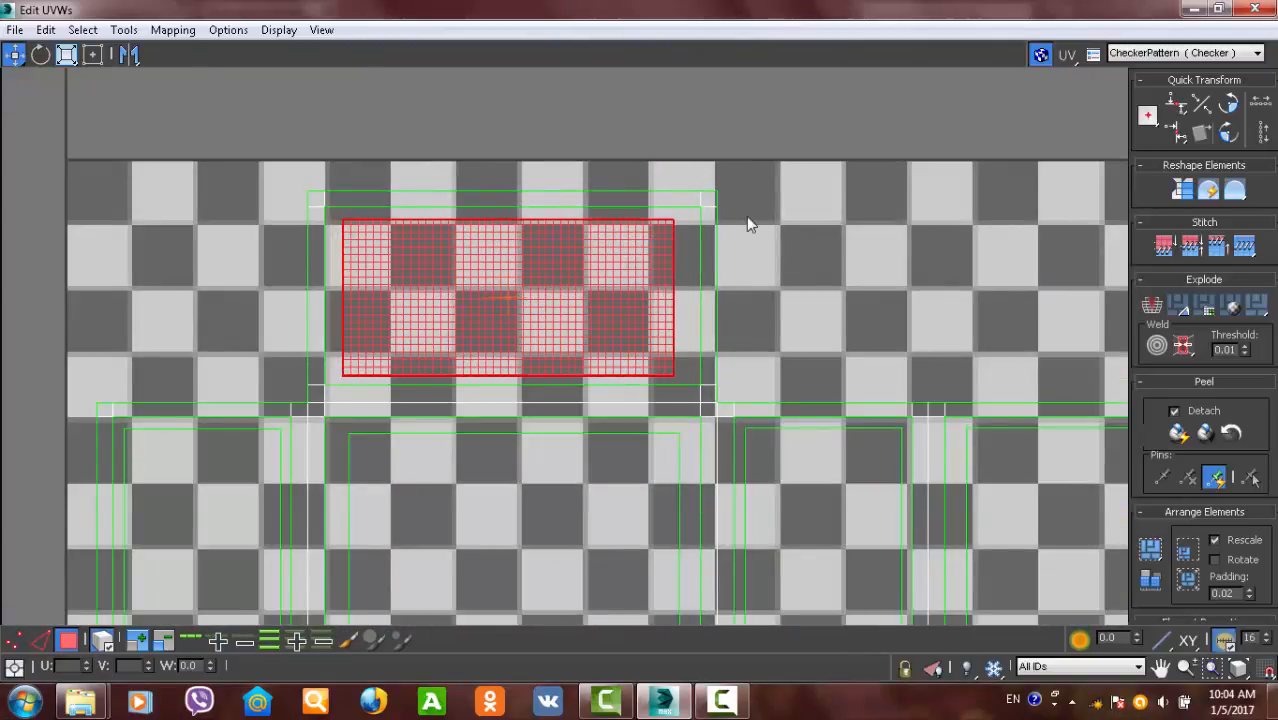
- Select the last rectangle above the tile and move it inside the cross's lower panel
{"action": "scroll", "coordinate": [707, 397], "scroll_direction": "down", "scroll_amount": 6}
{"action": "left_click", "coordinate": [808, 145]}
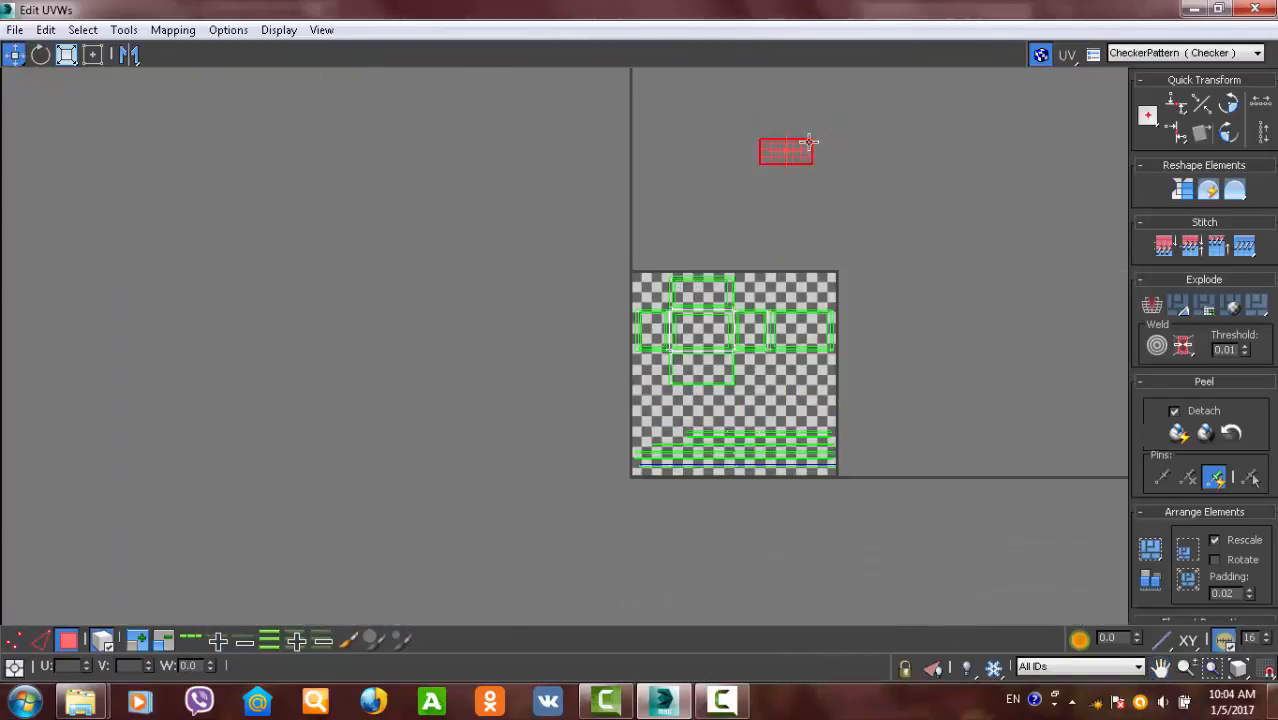
{"action": "left_click_drag", "start_coordinate": [808, 145], "coordinate": [697, 344]}
{"action": "scroll", "coordinate": [720, 385], "scroll_direction": "up", "scroll_amount": 6}
{"action": "scroll", "coordinate": [700, 352], "scroll_direction": "down", "scroll_amount": 8}
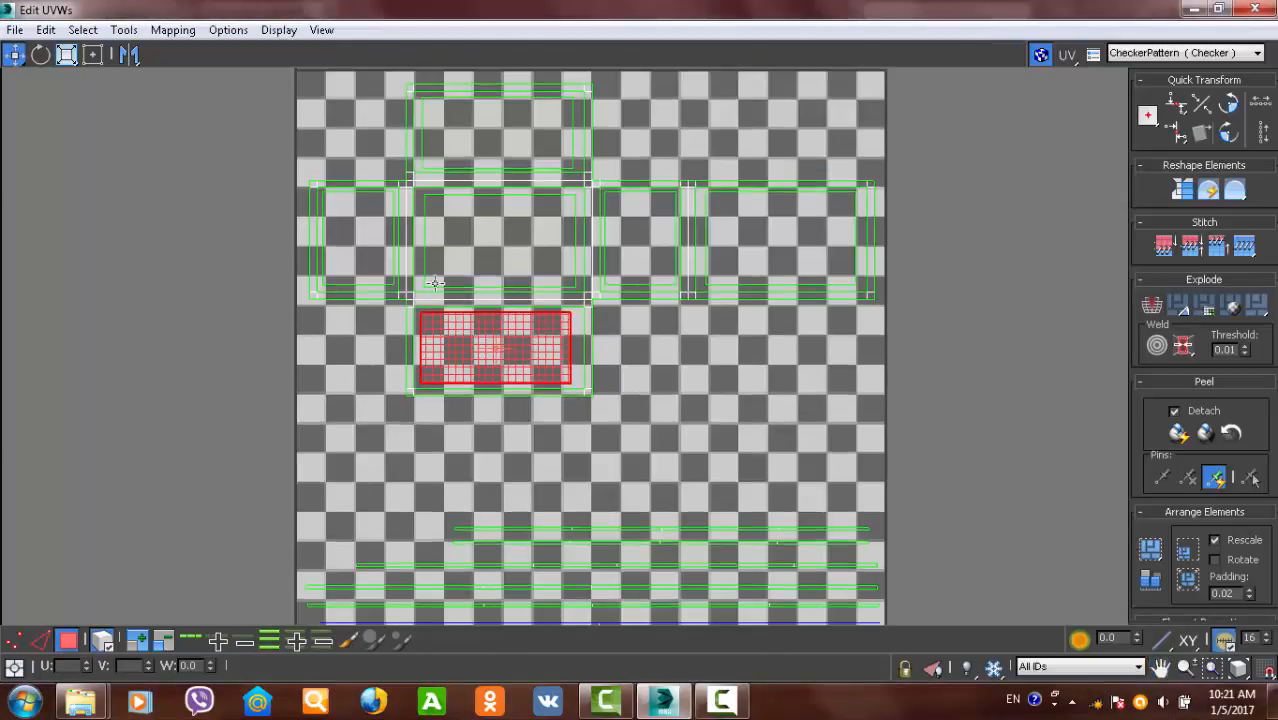
- Try moving the lower panel's rectangle into the empty area beside it and scaling it up
{"action": "scroll", "coordinate": [500, 342], "scroll_direction": "up", "scroll_amount": 2}
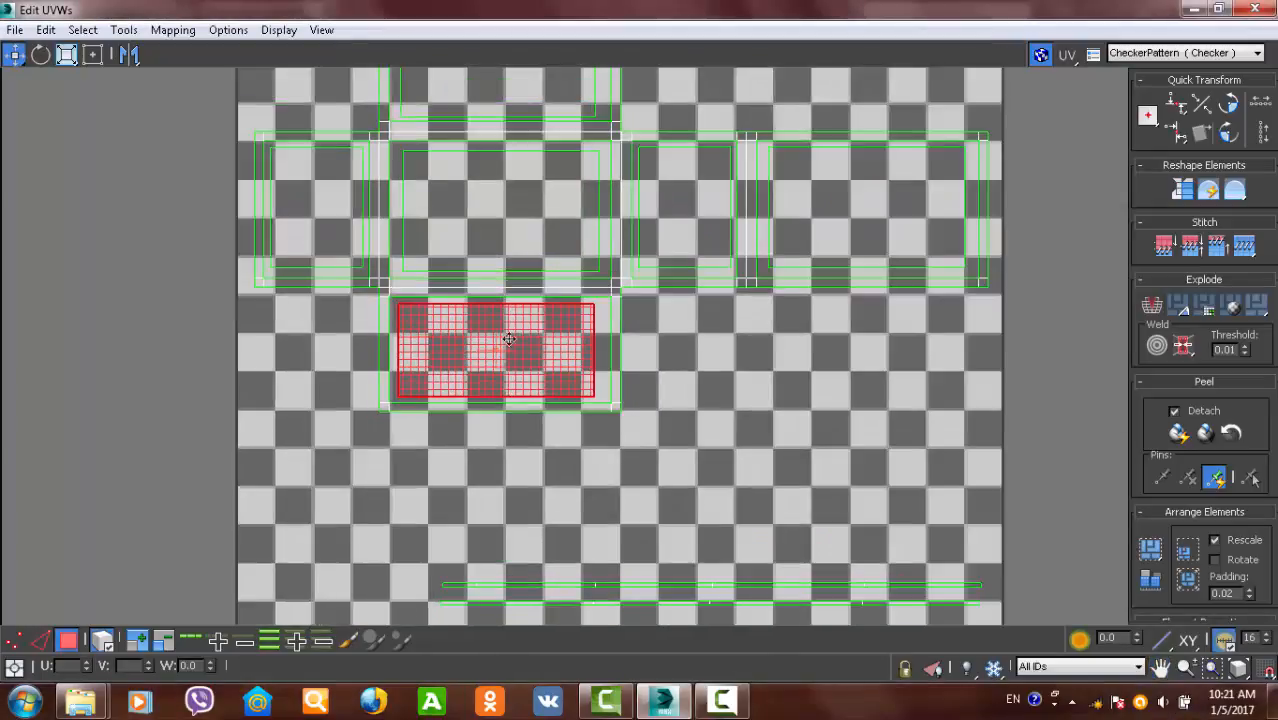
{"action": "left_click_drag", "start_coordinate": [503, 337], "coordinate": [846, 362]}
{"action": "key", "text": "r"}
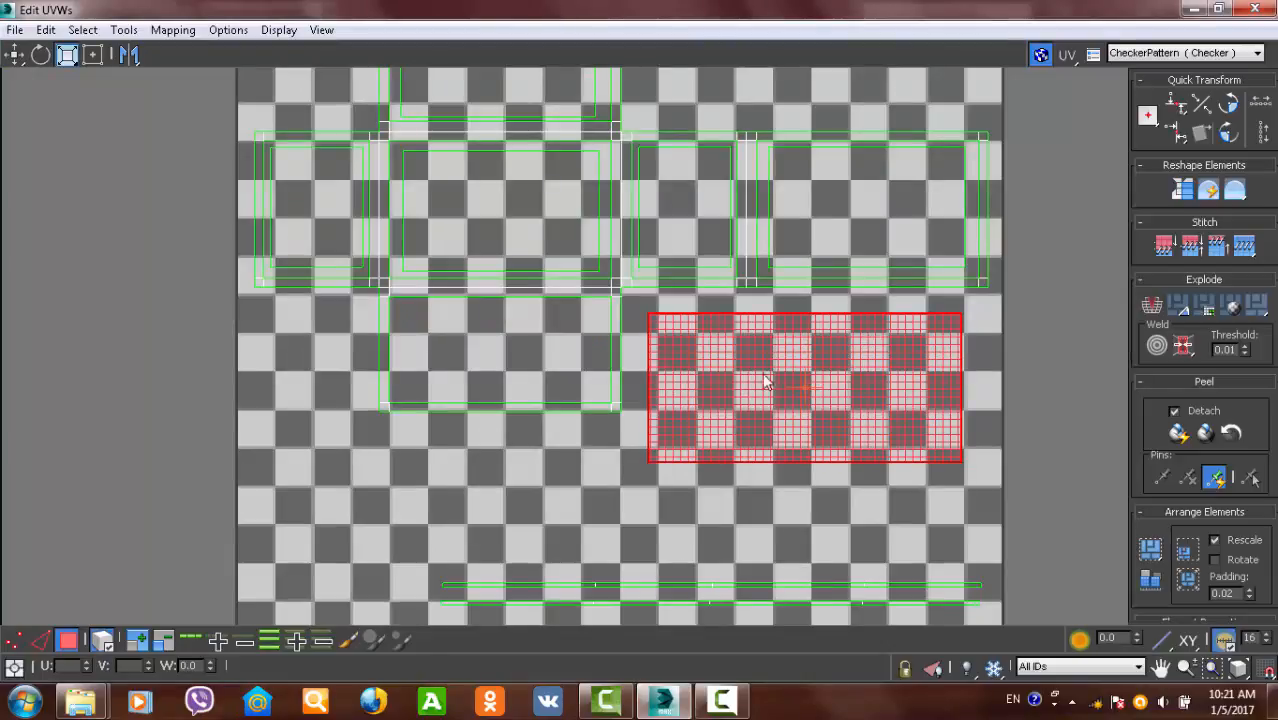
{"action": "scroll", "coordinate": [740, 395], "scroll_direction": "down", "scroll_amount": 2}
{"action": "middle_click_drag", "start_coordinate": [627, 286], "coordinate": [679, 377]}
{"action": "scroll", "coordinate": [675, 374], "scroll_direction": "up", "scroll_amount": 2}
{"action": "key", "text": "w"}
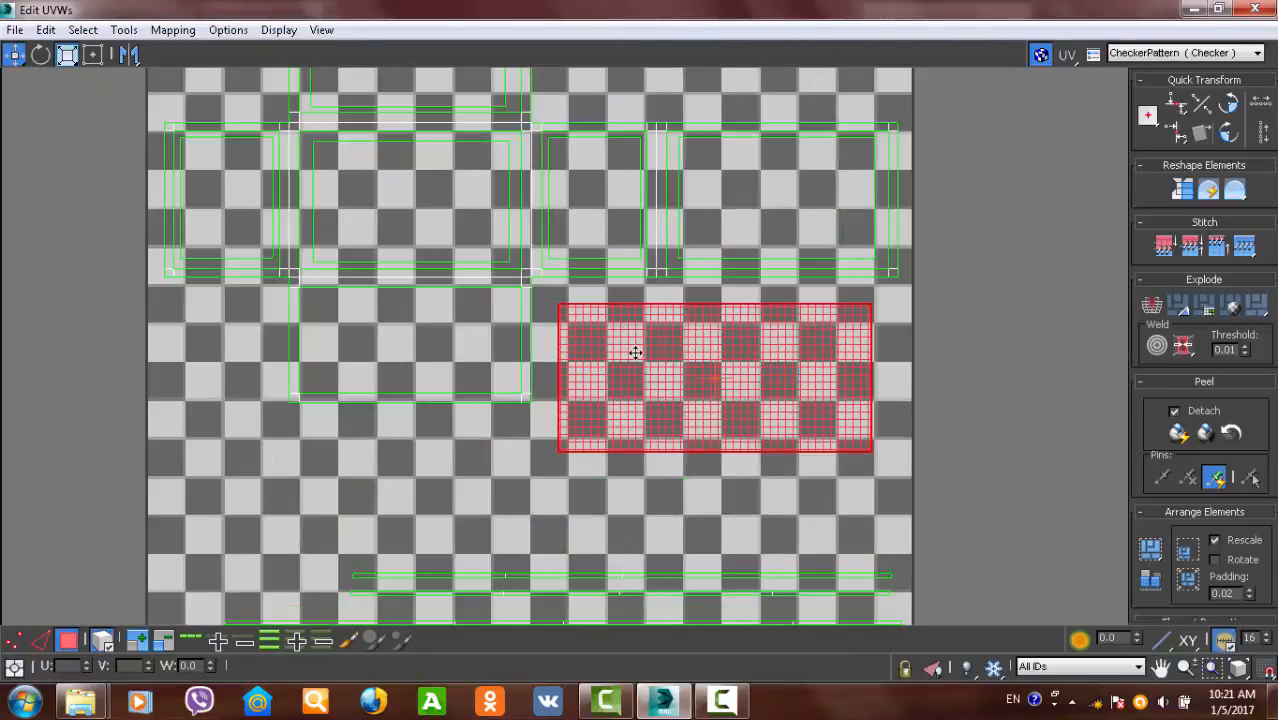
{"action": "left_click_drag", "start_coordinate": [627, 355], "coordinate": [635, 375]}
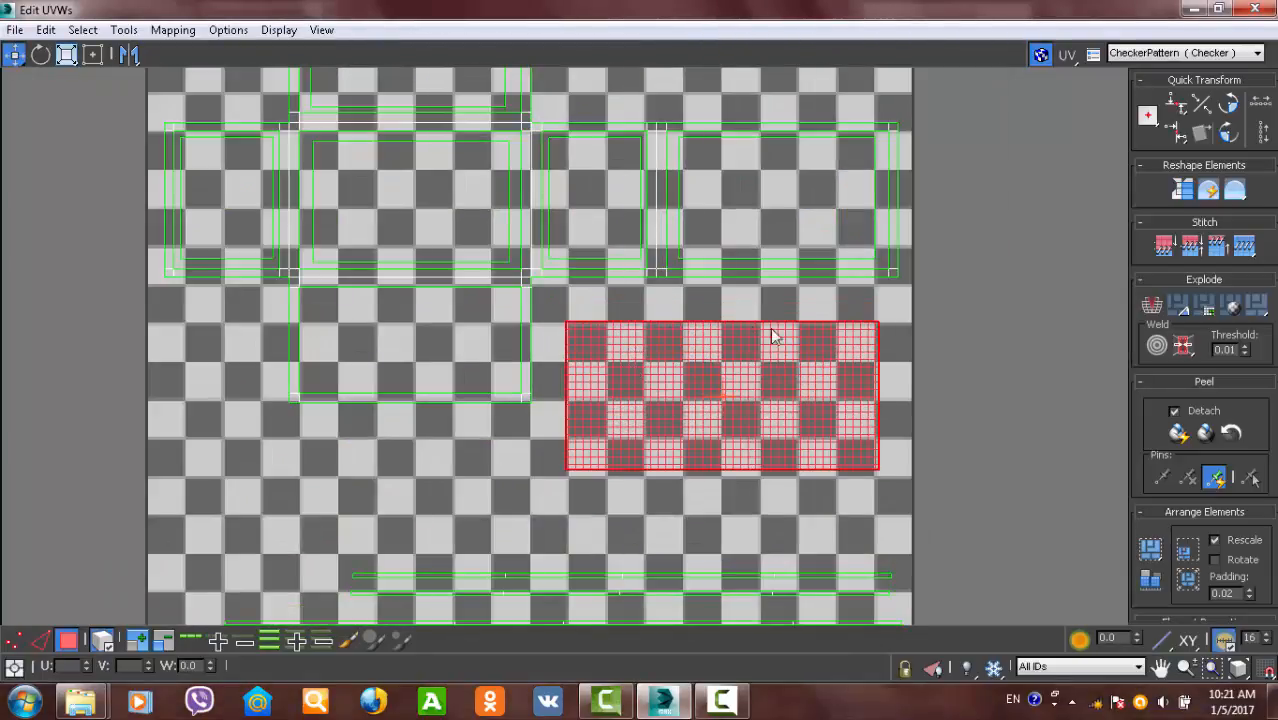
{"action": "middle_click_drag", "start_coordinate": [549, 472], "coordinate": [531, 254]}
{"action": "middle_click_drag", "start_coordinate": [591, 339], "coordinate": [623, 515]}
{"action": "middle_click_drag", "start_coordinate": [555, 366], "coordinate": [561, 370]}
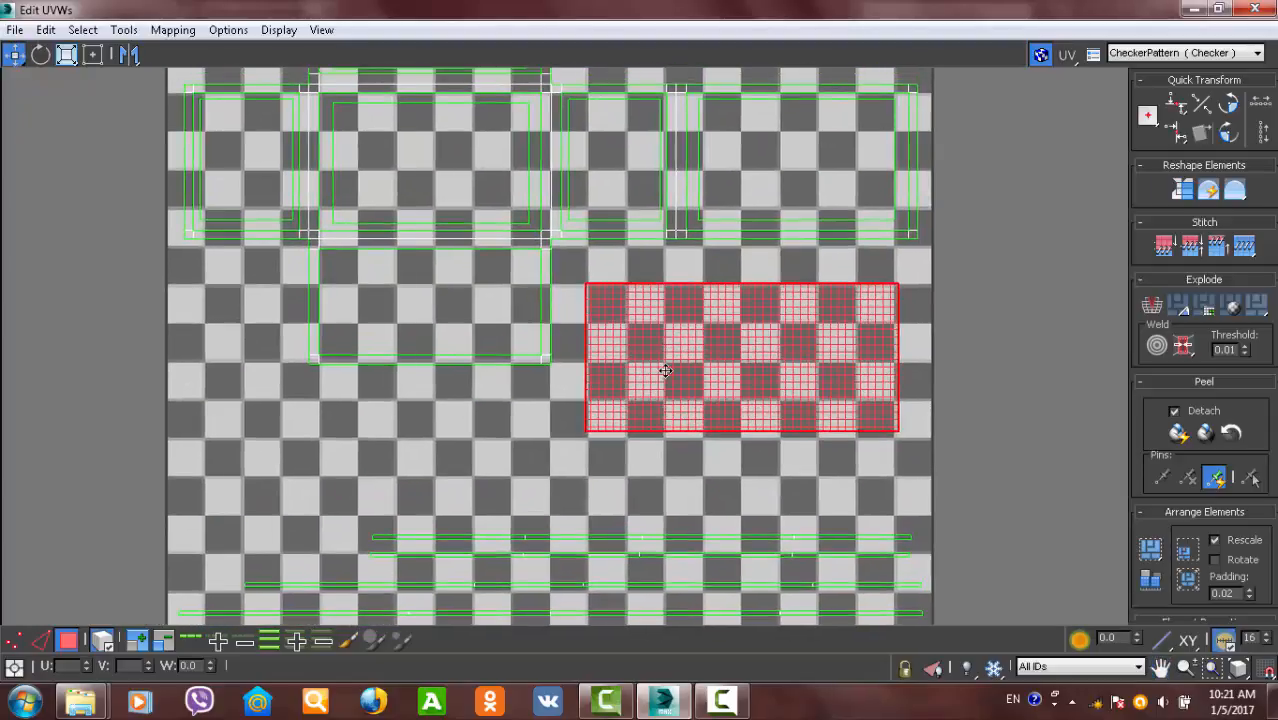
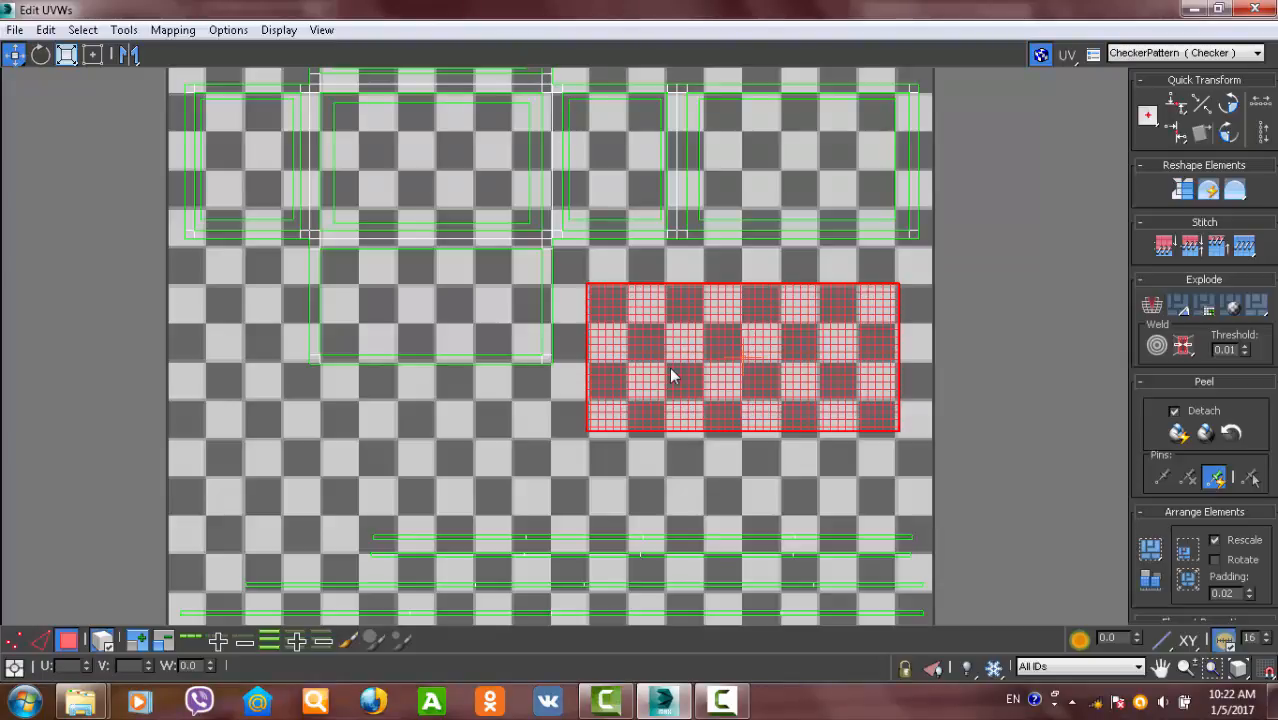
- Undo the rectangle's scaling and moves back to its place inside the lower panel, and clear the selection
{"action": "left_click", "coordinate": [503, 456]}
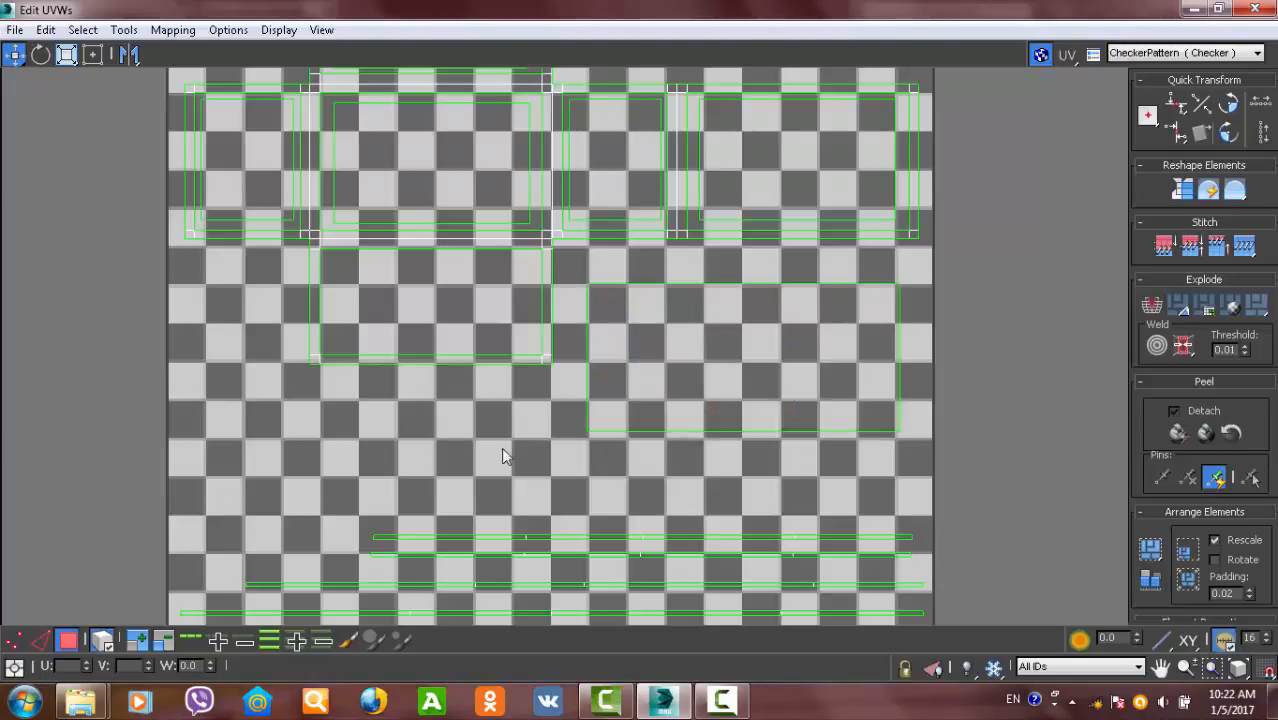
{"action": "key", "text": "ctrl+z"}
{"action": "key", "text": "ctrl+z"}
{"action": "key", "text": "ctrl+z"}
{"action": "key", "text": "ctrl+z"}
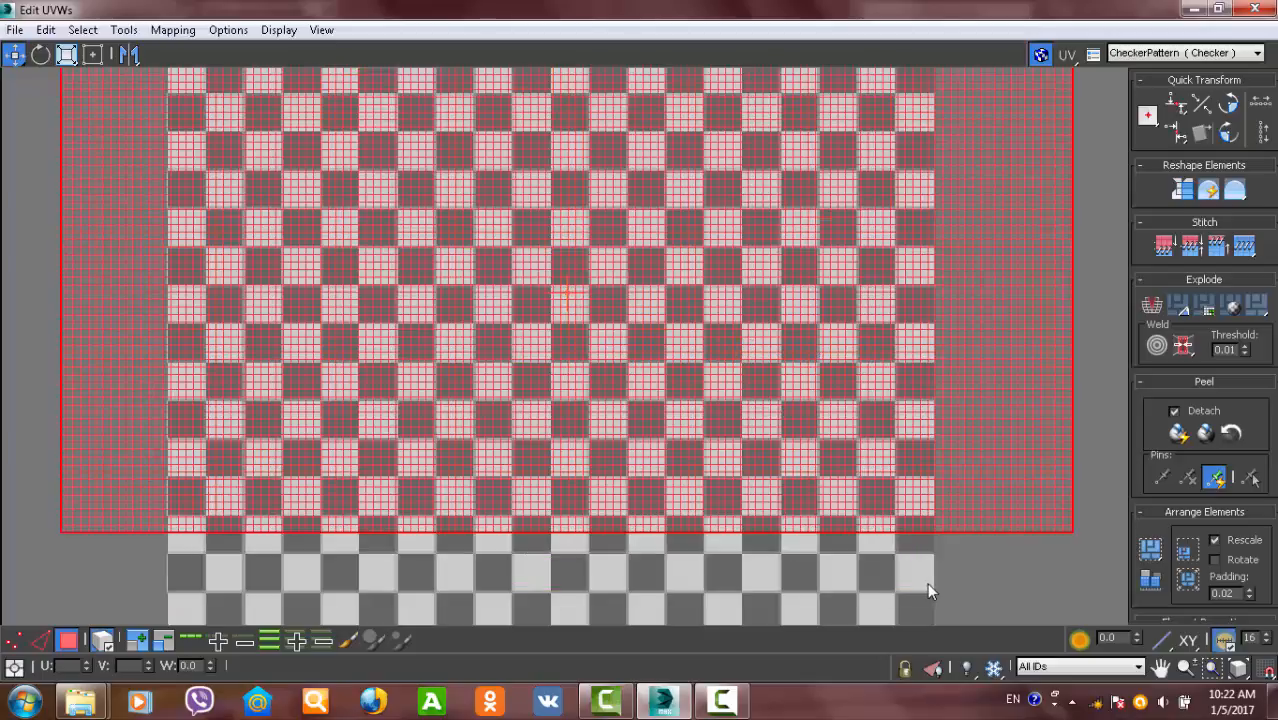
{"action": "key", "text": "ctrl+z"}
{"action": "key", "text": "ctrl+z"}
{"action": "key", "text": "ctrl+z"}
{"action": "scroll", "coordinate": [836, 554], "scroll_direction": "down", "scroll_amount": 5}
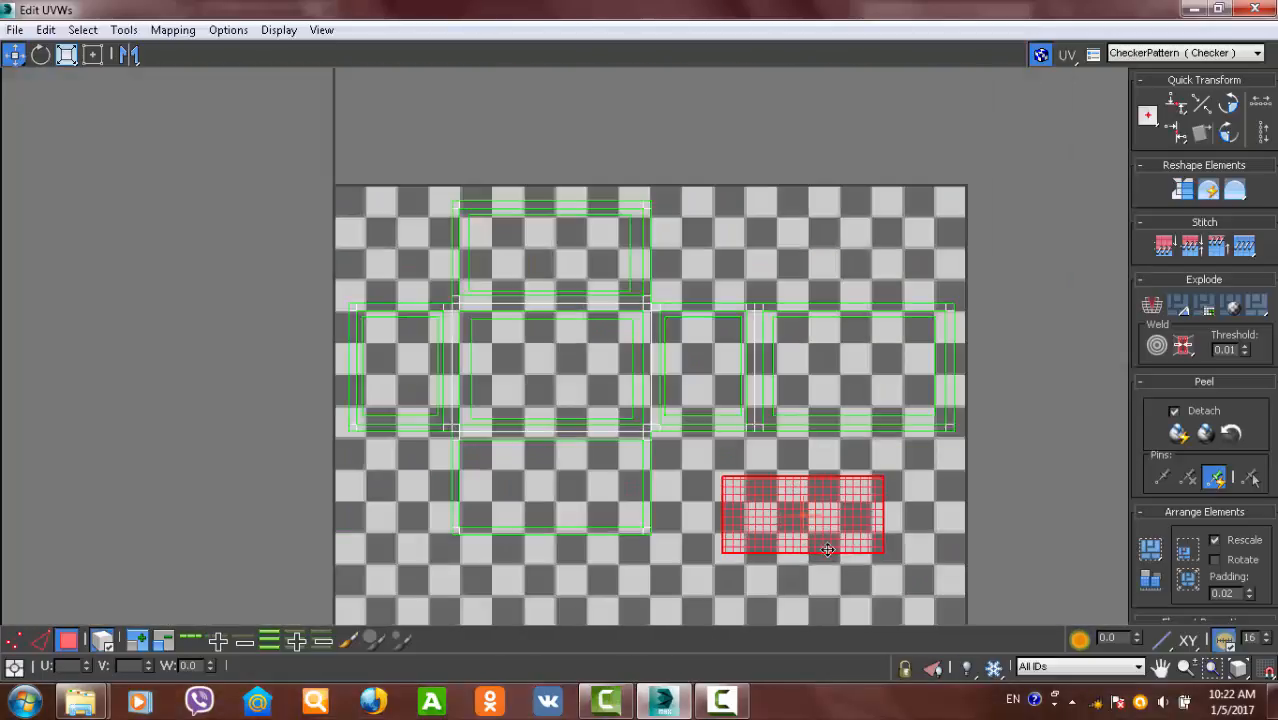
{"action": "middle_click_drag", "start_coordinate": [754, 471], "coordinate": [733, 416]}
{"action": "key", "text": "ctrl+z"}
{"action": "left_click", "coordinate": [765, 442]}
- Check the finished UV layout, and close the UV editor and the Render Setup window
{"action": "scroll", "coordinate": [765, 448], "scroll_direction": "down", "scroll_amount": 3}
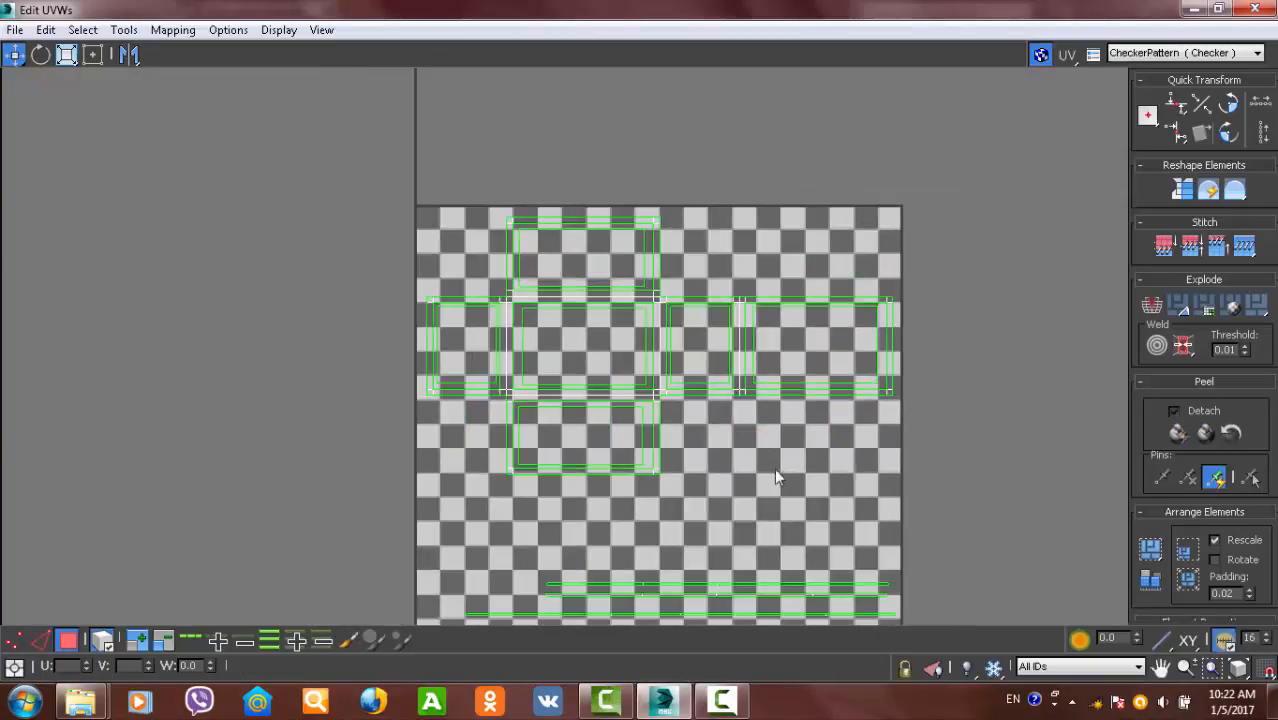
{"action": "middle_click_drag", "start_coordinate": [774, 477], "coordinate": [781, 376]}
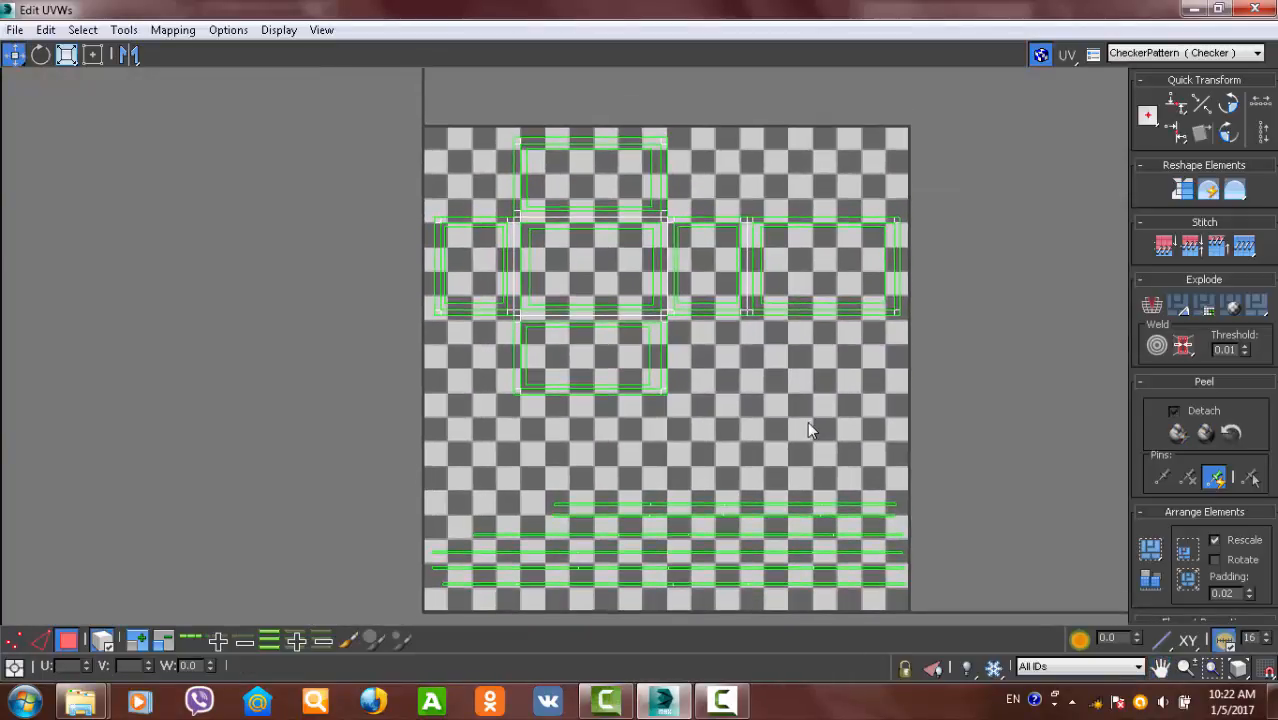
{"action": "left_click", "coordinate": [1254, 9]}
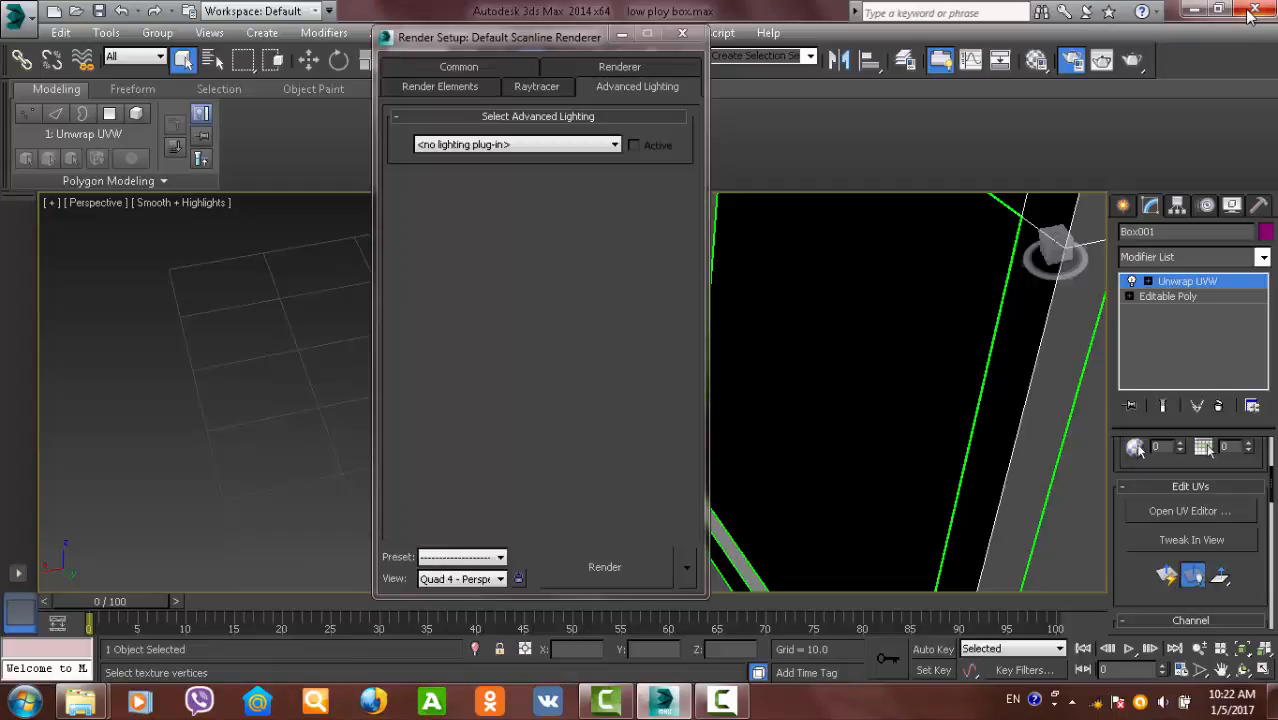
{"action": "left_click", "coordinate": [682, 34]}
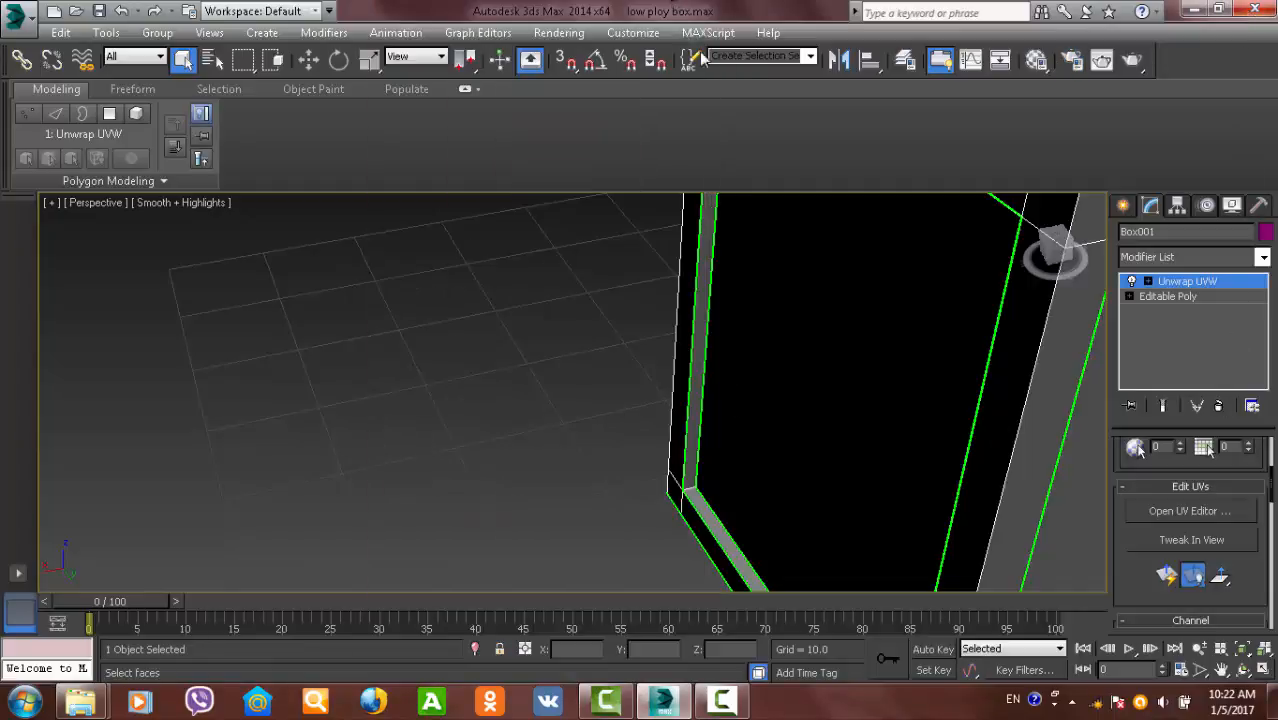
- Collapse the box's Unwrap UVW modifier into the Editable Poly and accept the warning
{"action": "scroll", "coordinate": [665, 313], "scroll_direction": "down", "scroll_amount": 8}
{"action": "mouse_move", "coordinate": [677, 311]}
{"action": "middle_mouse_down", "text": "alt"}
{"action": "mouse_move", "coordinate": [944, 248]}
{"action": "mouse_move", "coordinate": [747, 240]}
{"action": "mouse_move", "coordinate": [747, 320]}
{"action": "mouse_move", "coordinate": [672, 296]}
{"action": "mouse_move", "coordinate": [690, 300]}
{"action": "middle_mouse_up", "text": "alt"}
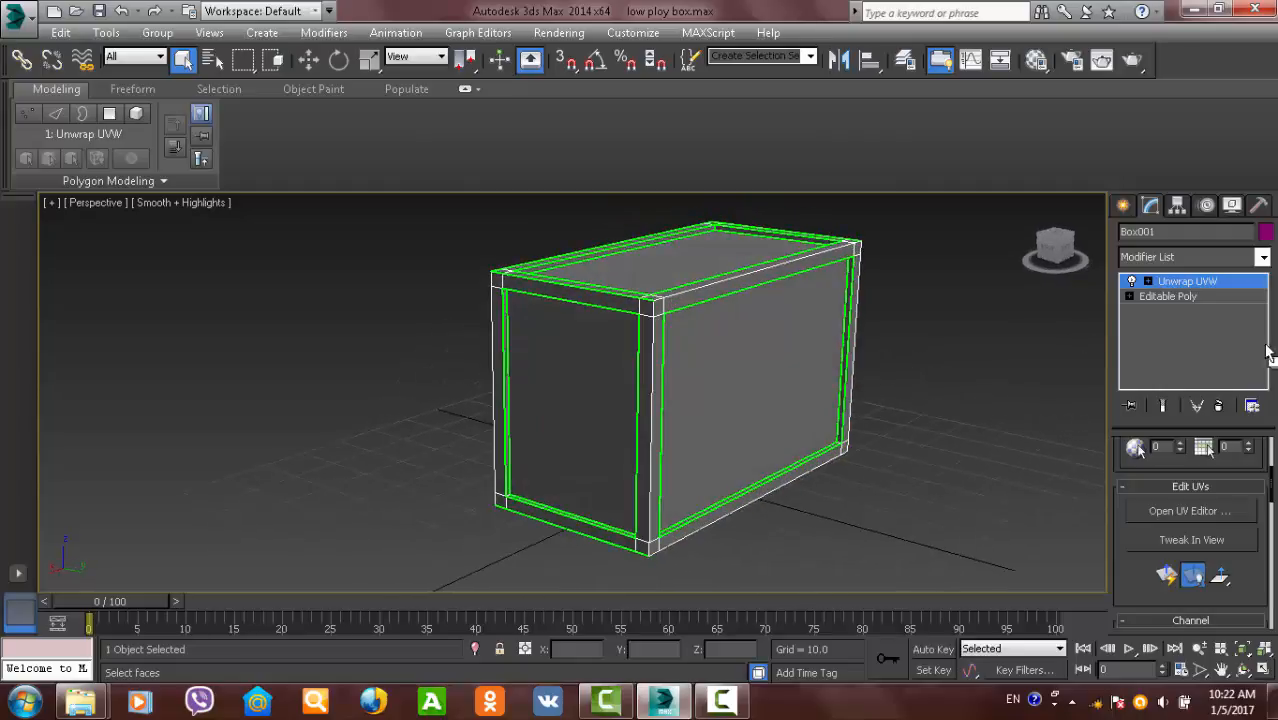
{"action": "right_click", "coordinate": [1208, 287]}
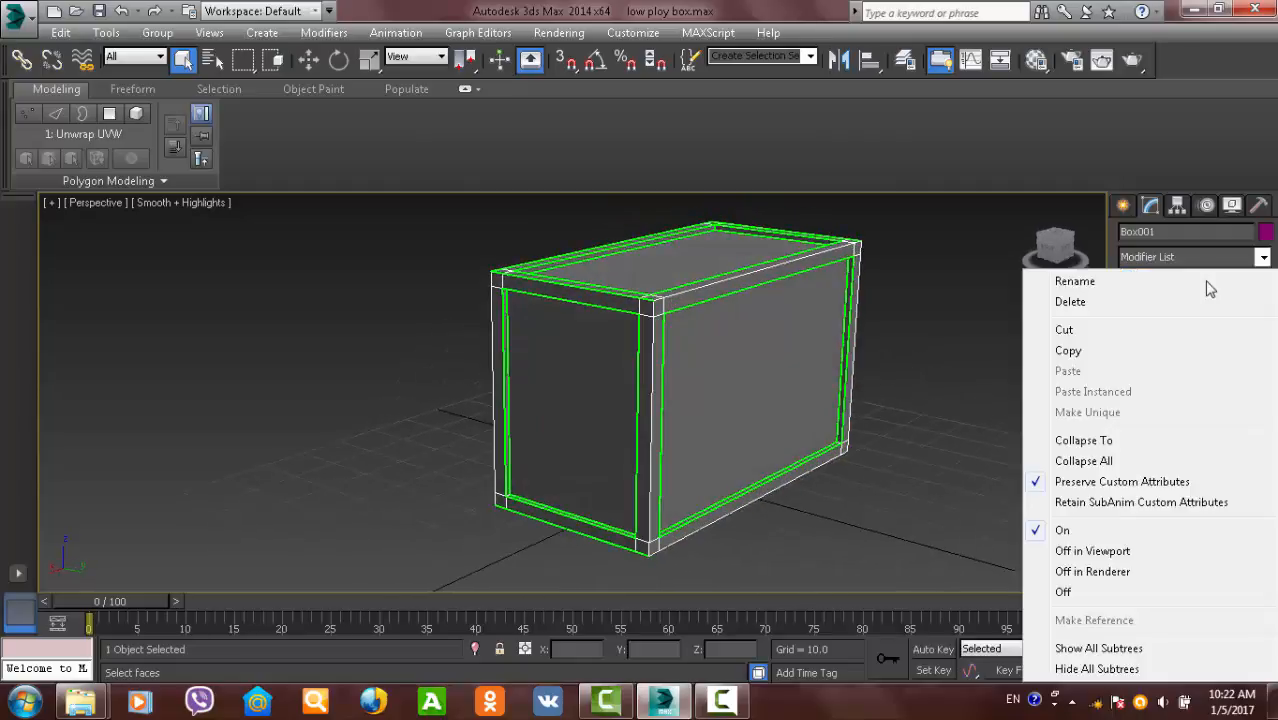
{"action": "left_click", "coordinate": [1157, 448]}
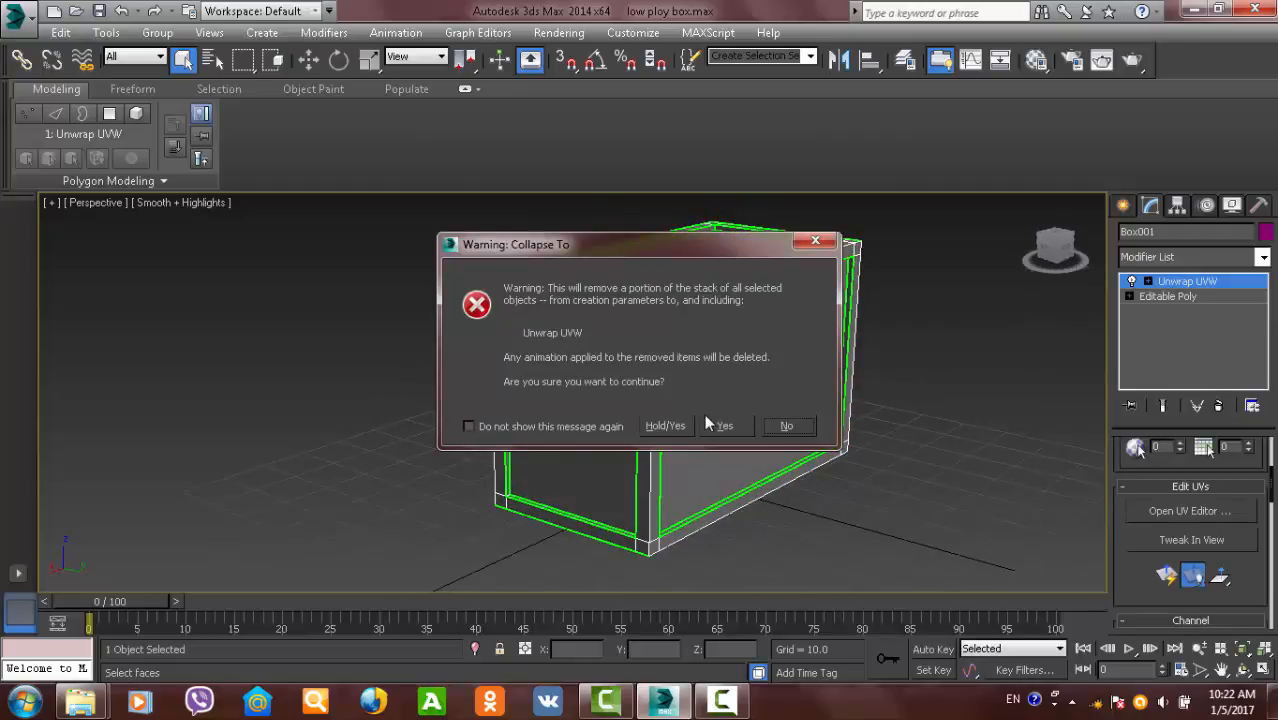
{"action": "left_click", "coordinate": [730, 425]}
{"action": "middle_click_drag", "start_coordinate": [879, 402], "coordinate": [927, 399], "text": "alt"}
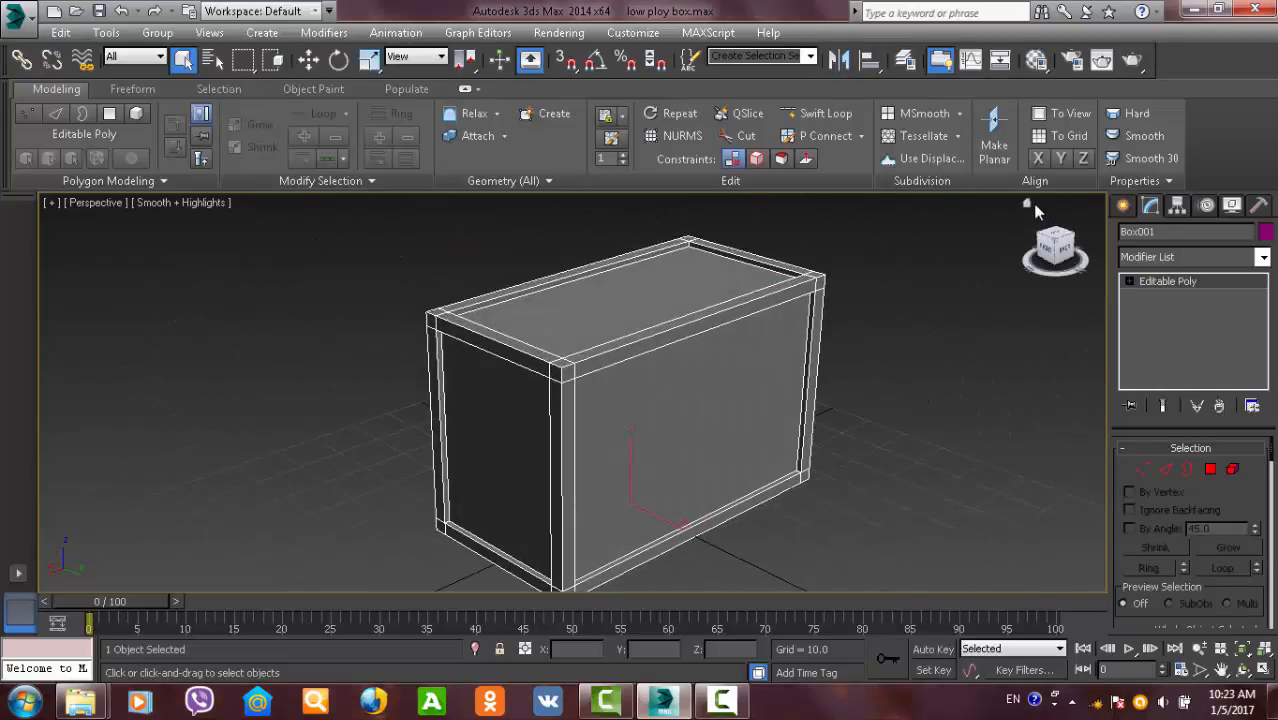
- Add a Projection modifier above the Editable Poly of the low-poly box
{"action": "scroll", "coordinate": [688, 339], "scroll_direction": "up", "scroll_amount": 5}
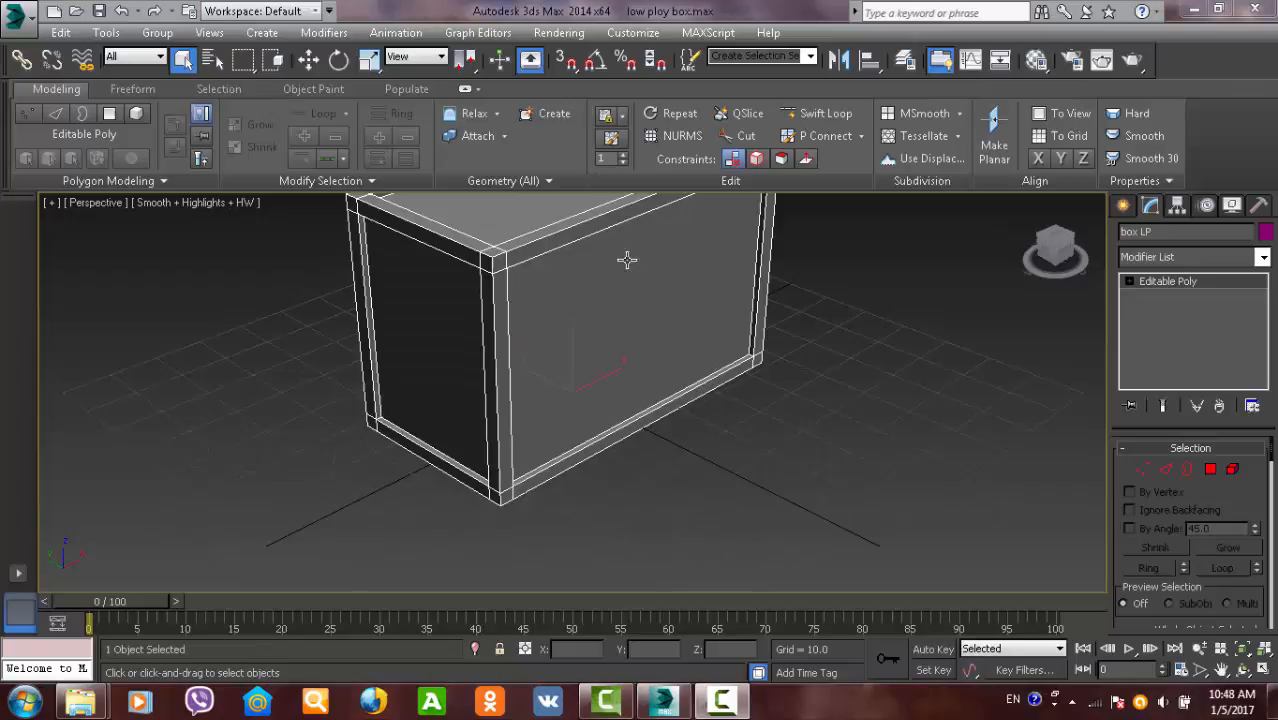
{"action": "scroll", "coordinate": [708, 379], "scroll_direction": "down", "scroll_amount": 10}
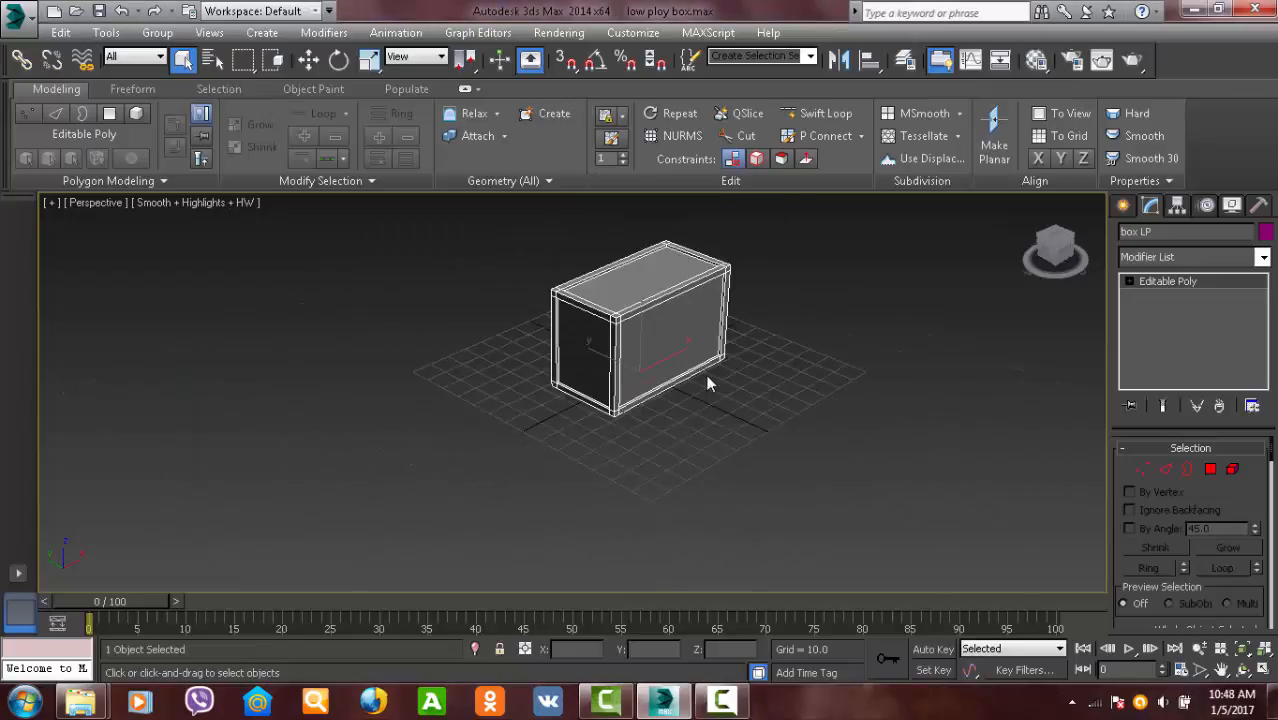
{"action": "scroll", "coordinate": [663, 342], "scroll_direction": "up", "scroll_amount": 2}
{"action": "scroll", "coordinate": [663, 342], "scroll_direction": "up", "scroll_amount": 4}
{"action": "scroll", "coordinate": [747, 422], "scroll_direction": "down", "scroll_amount": 2}
{"action": "middle_click_drag", "start_coordinate": [756, 394], "coordinate": [693, 377], "text": "alt"}
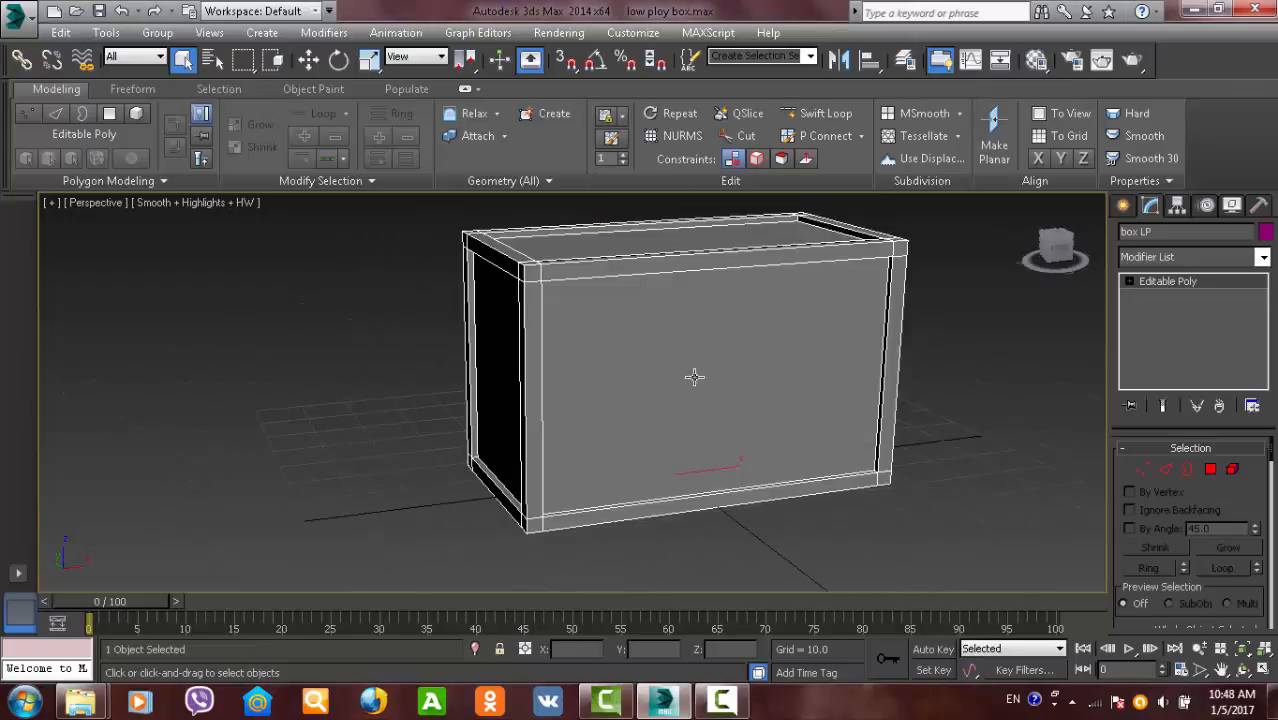
{"action": "left_click", "coordinate": [1262, 257]}
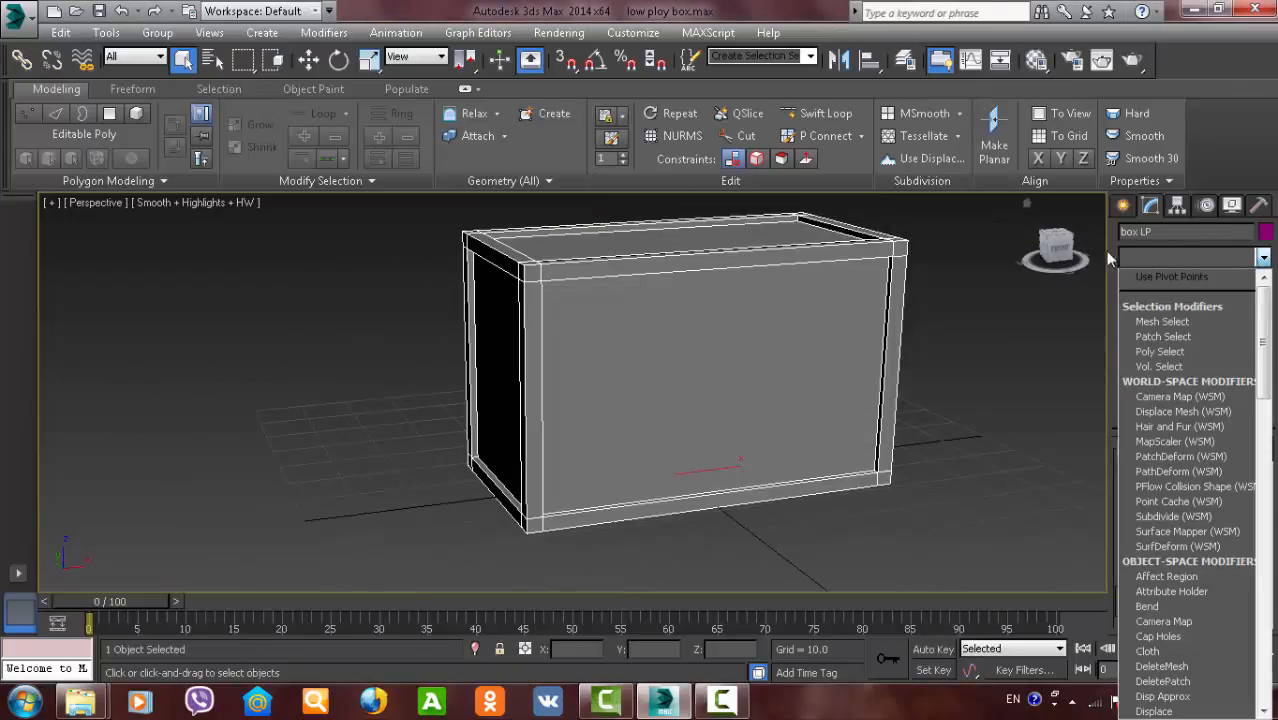
{"action": "left_click_drag", "start_coordinate": [1258, 313], "coordinate": [1266, 541]}
{"action": "left_click", "coordinate": [1178, 351]}
{"action": "scroll", "coordinate": [860, 420], "scroll_direction": "down", "scroll_amount": 3}
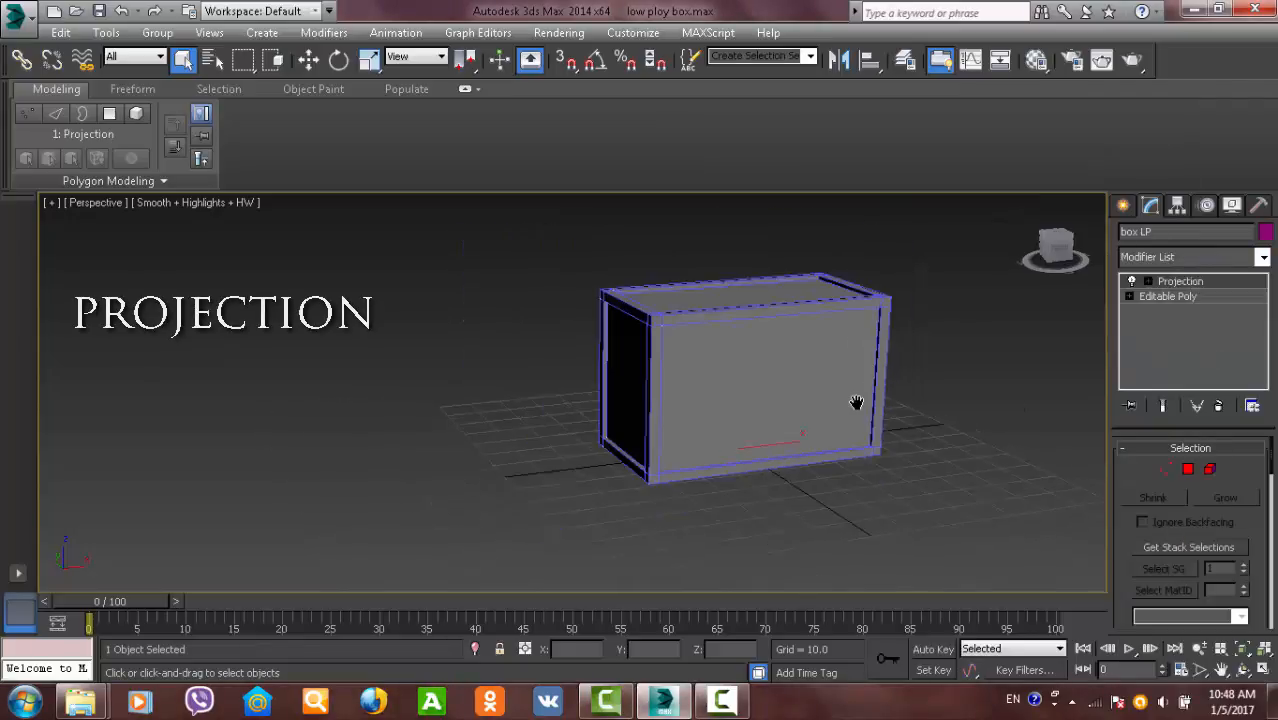
{"action": "middle_click_drag", "start_coordinate": [860, 420], "coordinate": [877, 431], "text": "alt"}
{"action": "scroll", "coordinate": [878, 423], "scroll_direction": "up", "scroll_amount": 5}
{"action": "scroll", "coordinate": [882, 418], "scroll_direction": "down", "scroll_amount": 2}
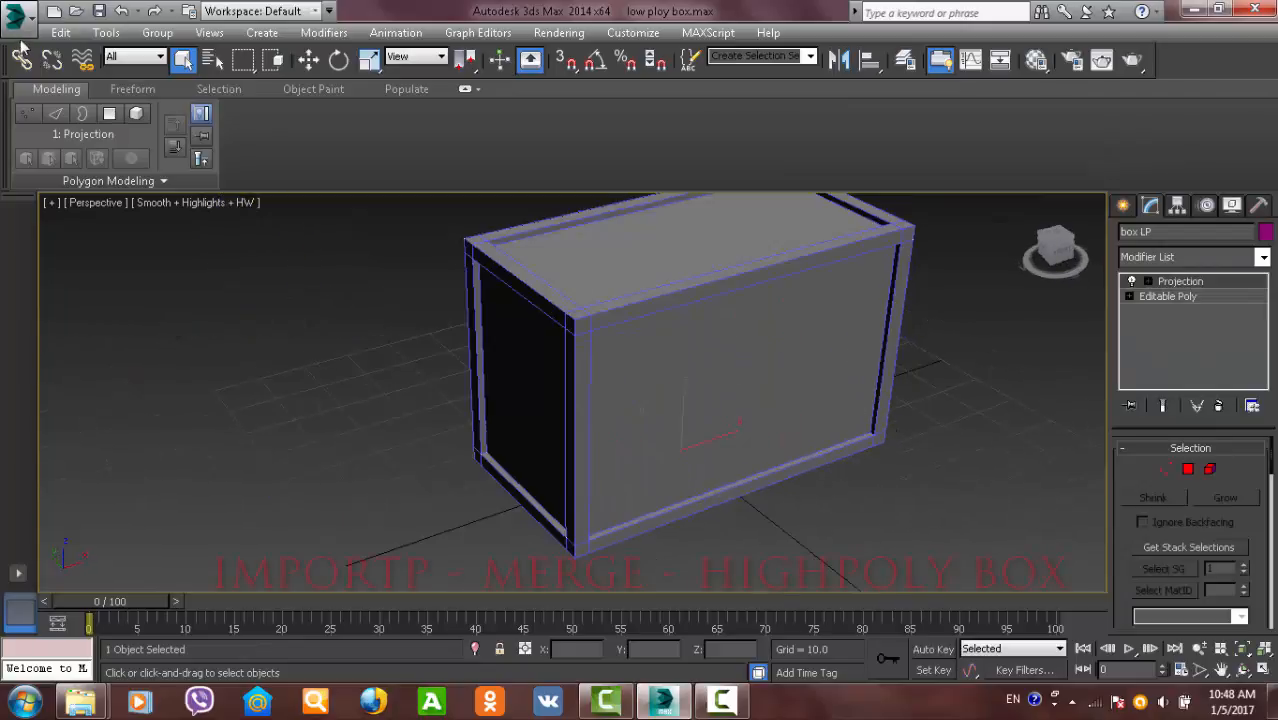
- Merge the object Box001 from the highpoly box scene file into the current scene
{"action": "left_click", "coordinate": [24, 24]}
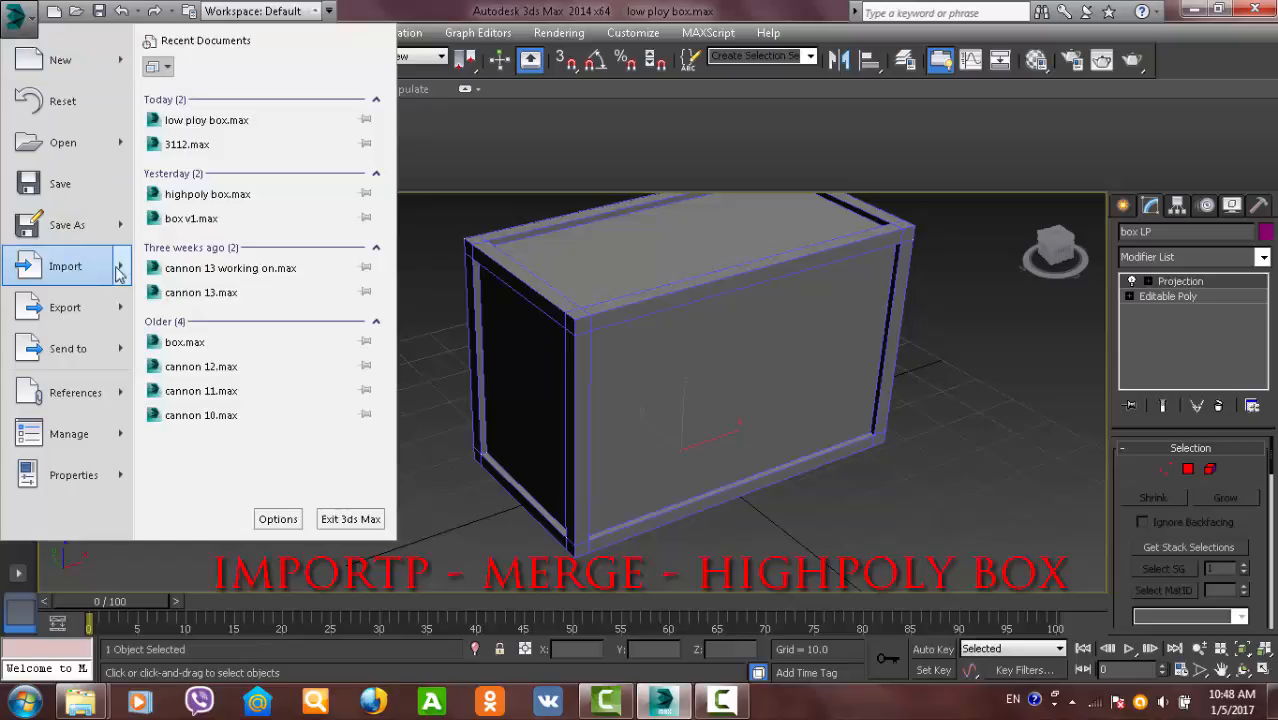
{"action": "mouse_move", "coordinate": [120, 270]}
{"action": "left_click", "coordinate": [234, 145]}
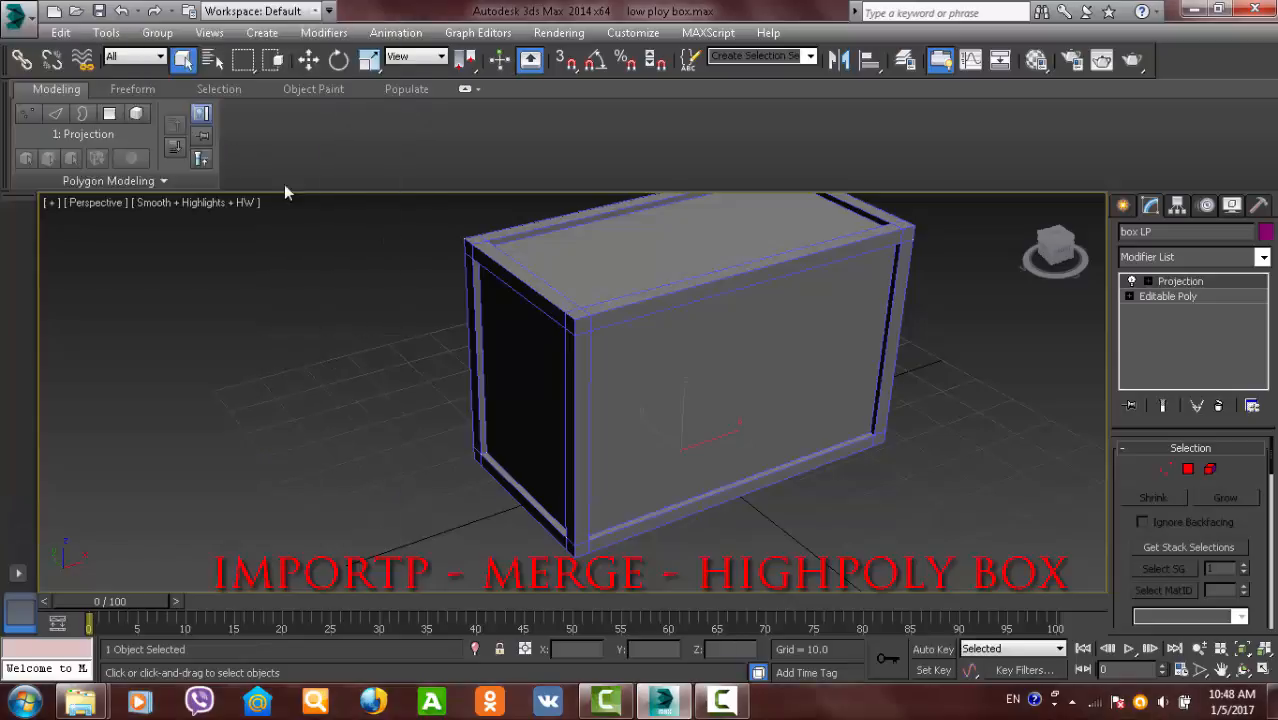
{"action": "scroll", "coordinate": [522, 294], "scroll_direction": "down", "scroll_amount": 1}
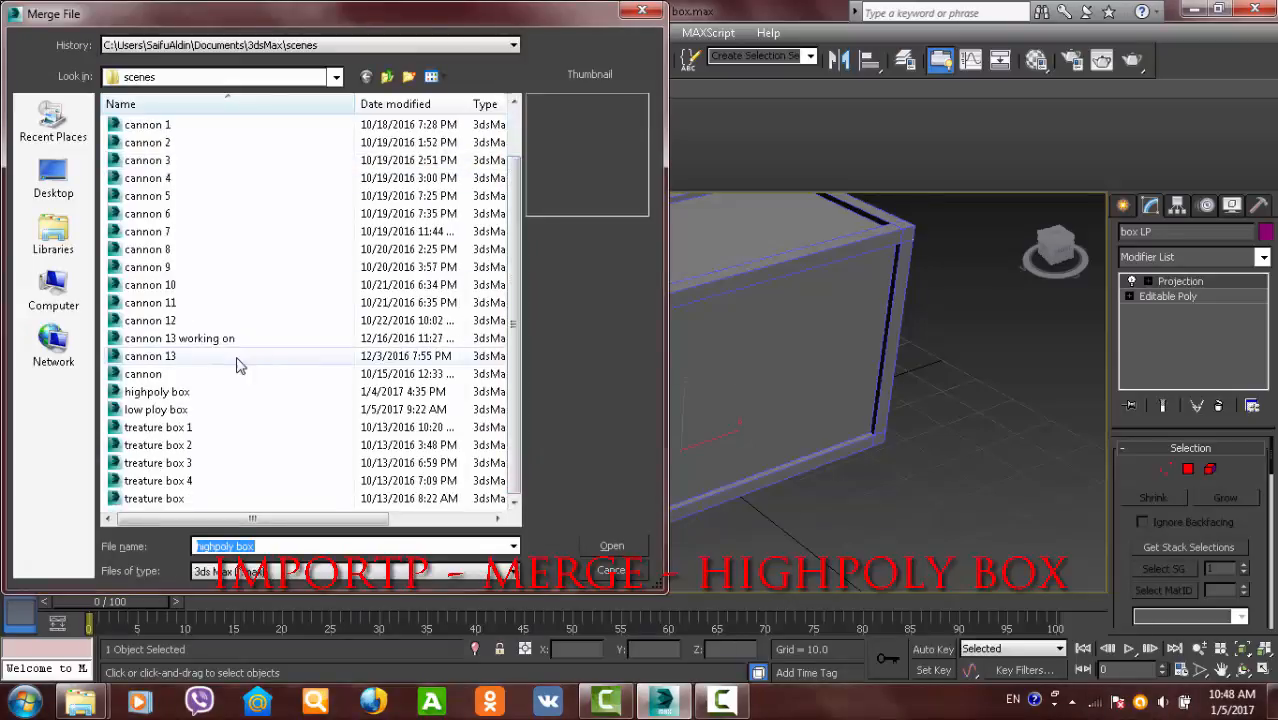
{"action": "left_click", "coordinate": [200, 392]}
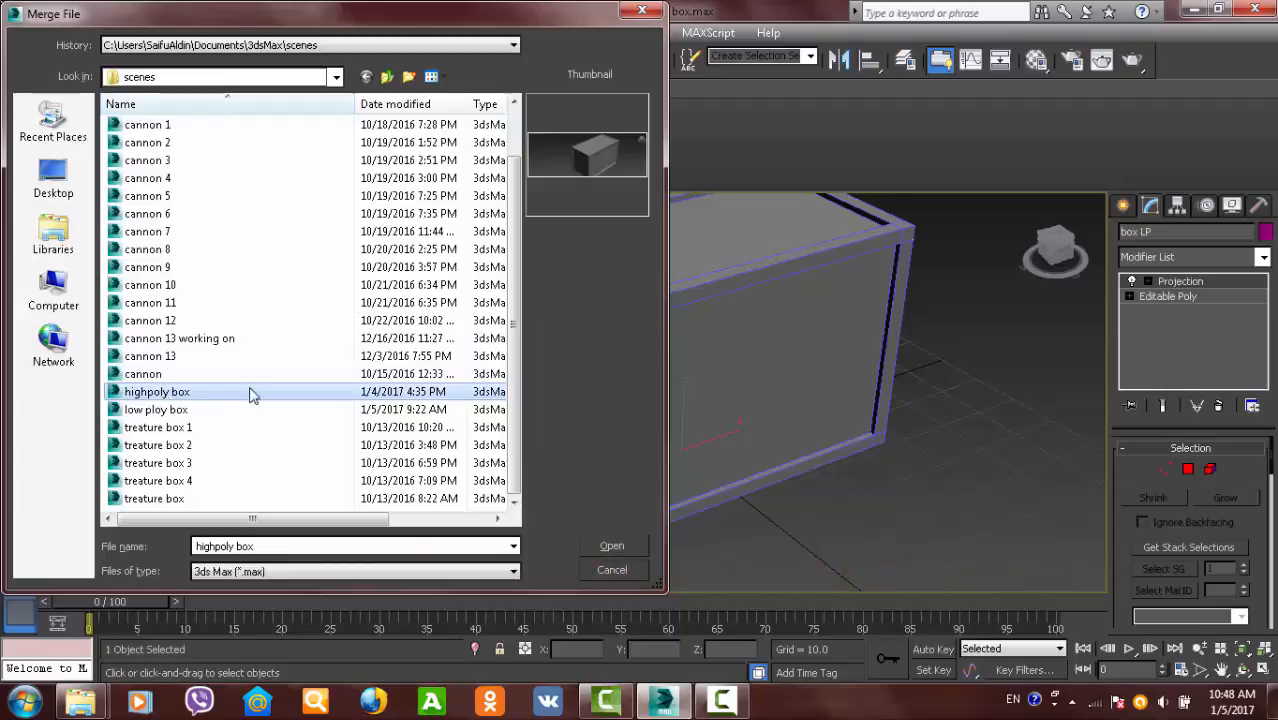
{"action": "left_click", "coordinate": [610, 546]}
{"action": "left_click", "coordinate": [511, 207]}
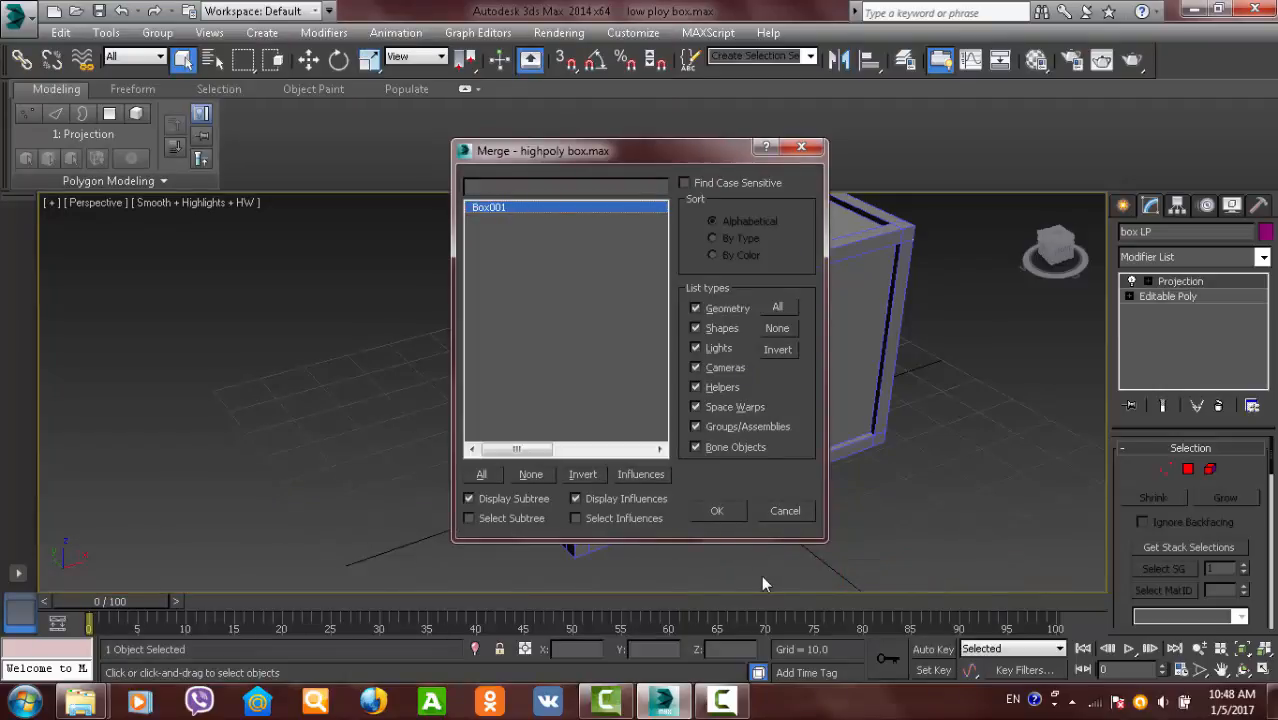
{"action": "left_click", "coordinate": [730, 516]}
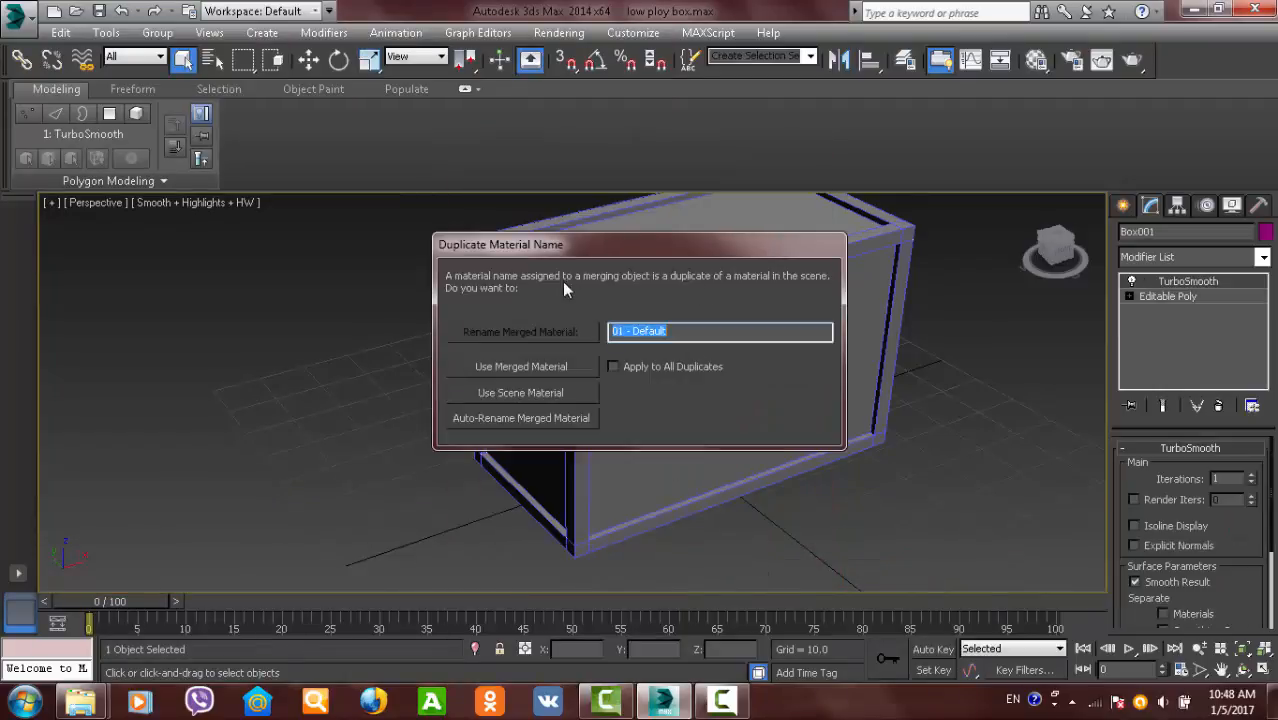
- Resolve the duplicate material by renaming the merged material to 12321321
{"action": "type", "text": "1"}
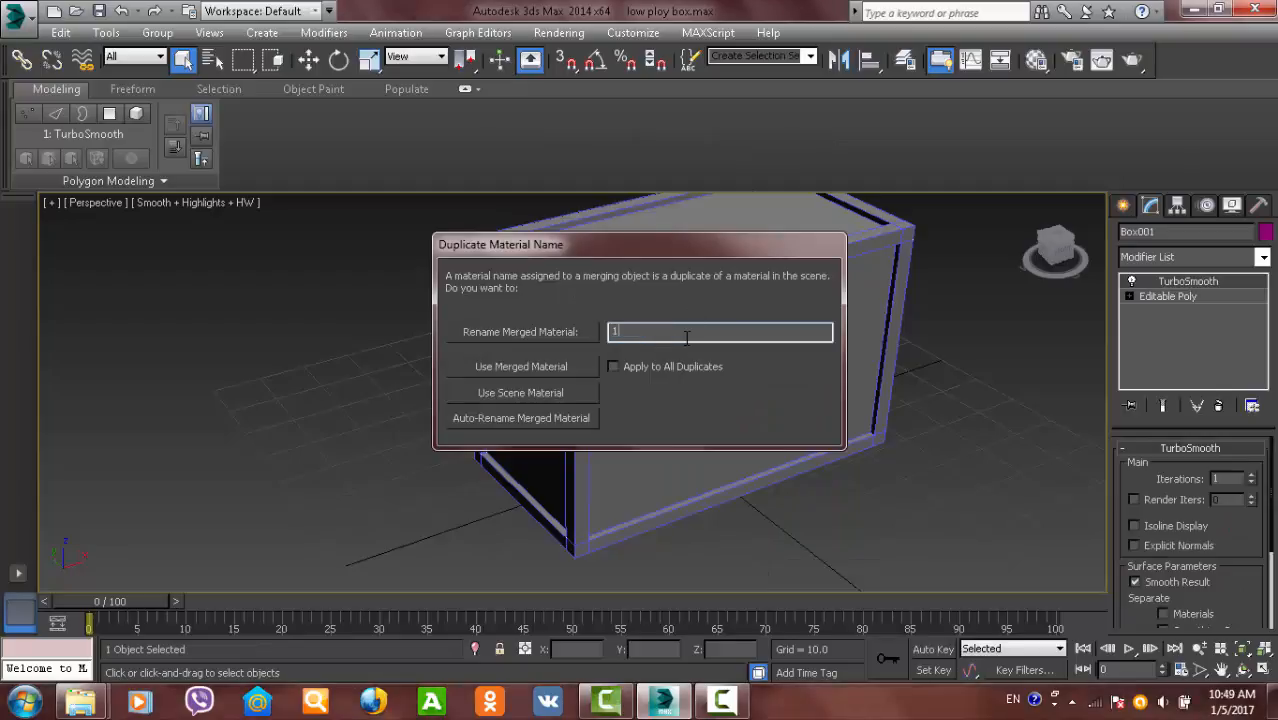
{"action": "type", "text": "2321321"}
{"action": "key", "text": "Return"}
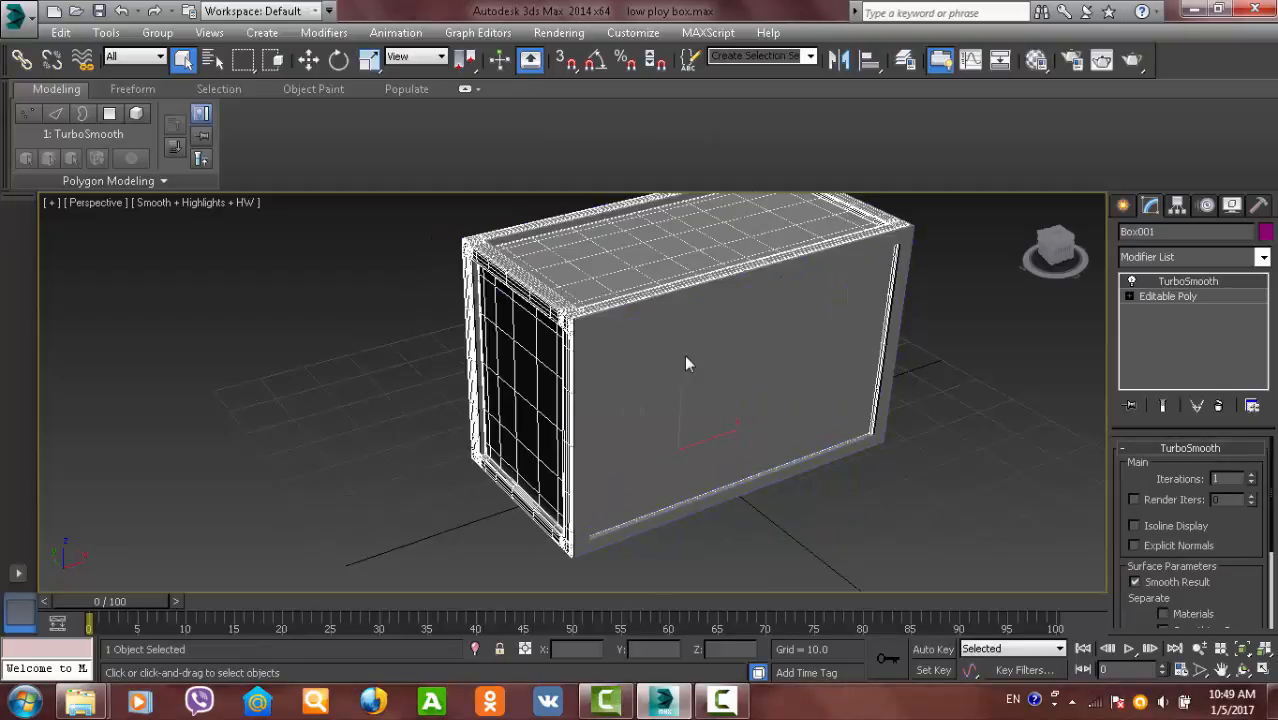
- Align the merged high-poly box with the low-poly box by setting its X and Y position to 0
{"action": "scroll", "coordinate": [782, 392], "scroll_direction": "down", "scroll_amount": 2}
{"action": "middle_click_drag", "start_coordinate": [782, 392], "coordinate": [810, 251], "text": "alt"}
{"action": "scroll", "coordinate": [745, 340], "scroll_direction": "up", "scroll_amount": 5}
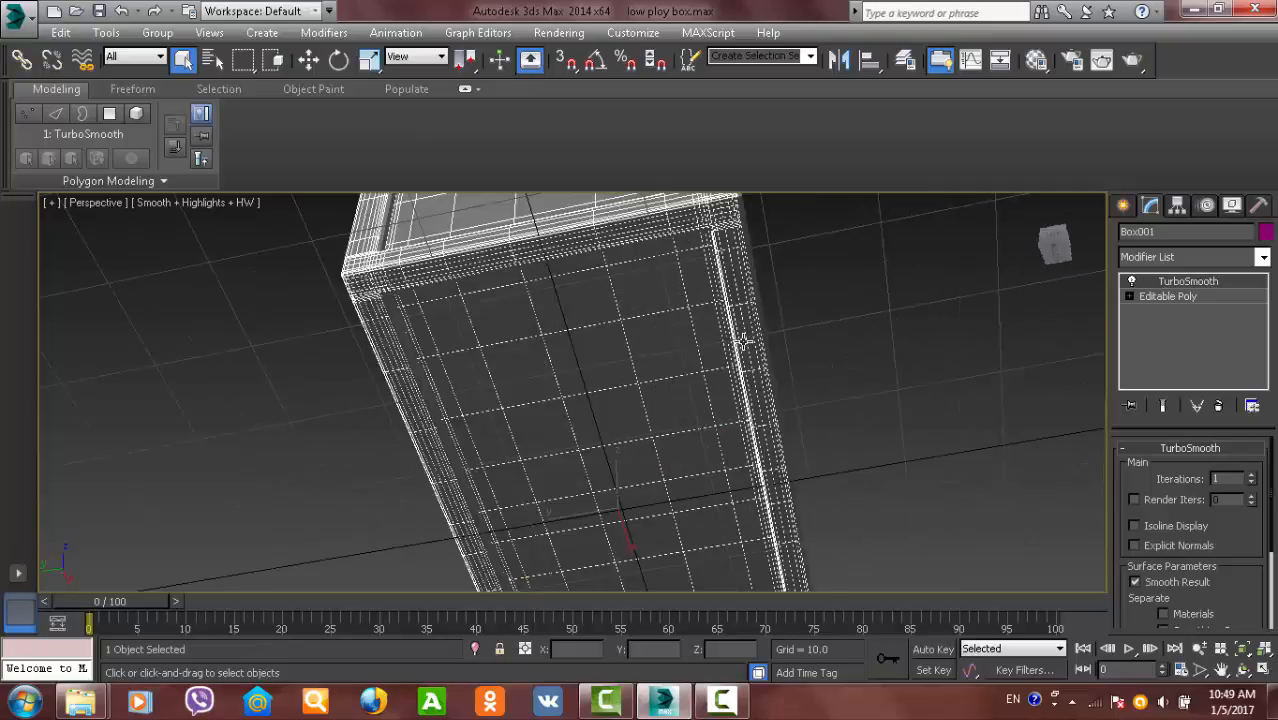
{"action": "middle_click_drag", "start_coordinate": [745, 340], "coordinate": [651, 442], "text": "alt"}
{"action": "middle_click_drag", "start_coordinate": [763, 386], "coordinate": [769, 371], "text": "alt"}
{"action": "middle_click_drag", "start_coordinate": [733, 311], "coordinate": [691, 397], "text": "alt"}
{"action": "scroll", "coordinate": [759, 377], "scroll_direction": "down", "scroll_amount": 3}
{"action": "key", "text": "w"}
{"action": "scroll", "coordinate": [710, 402], "scroll_direction": "up", "scroll_amount": 3}
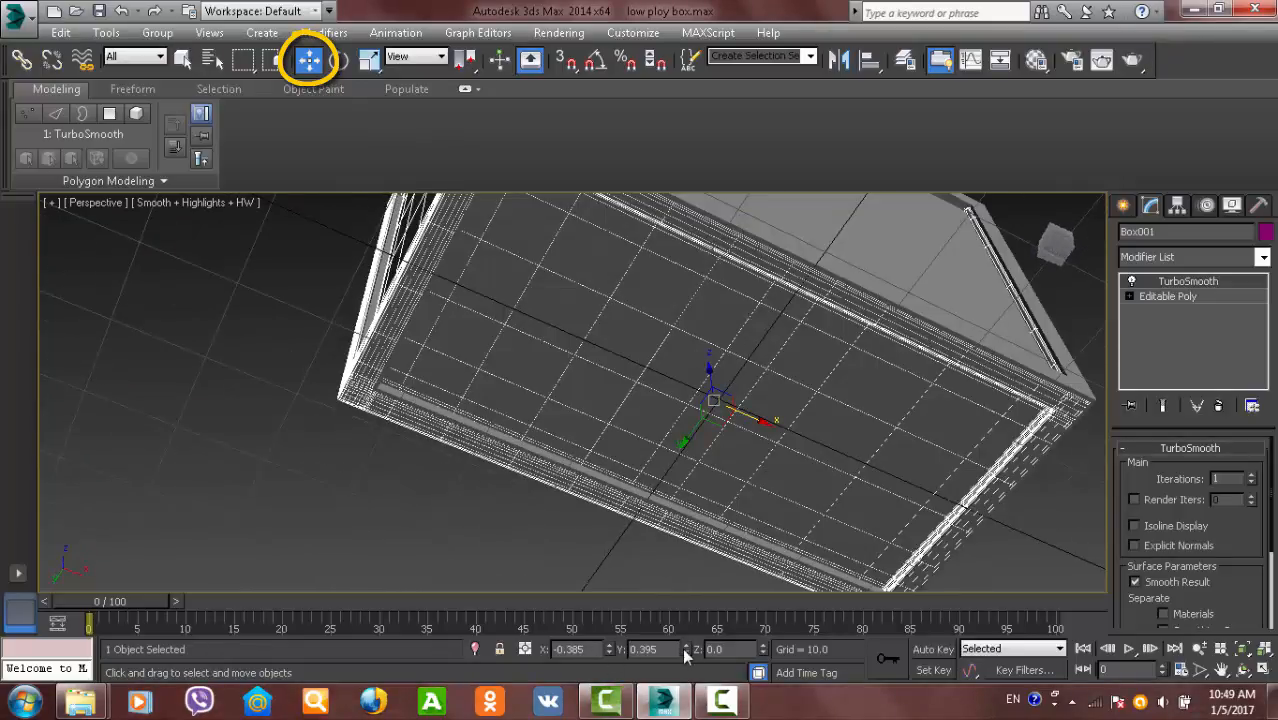
{"action": "double_click", "coordinate": [572, 649]}
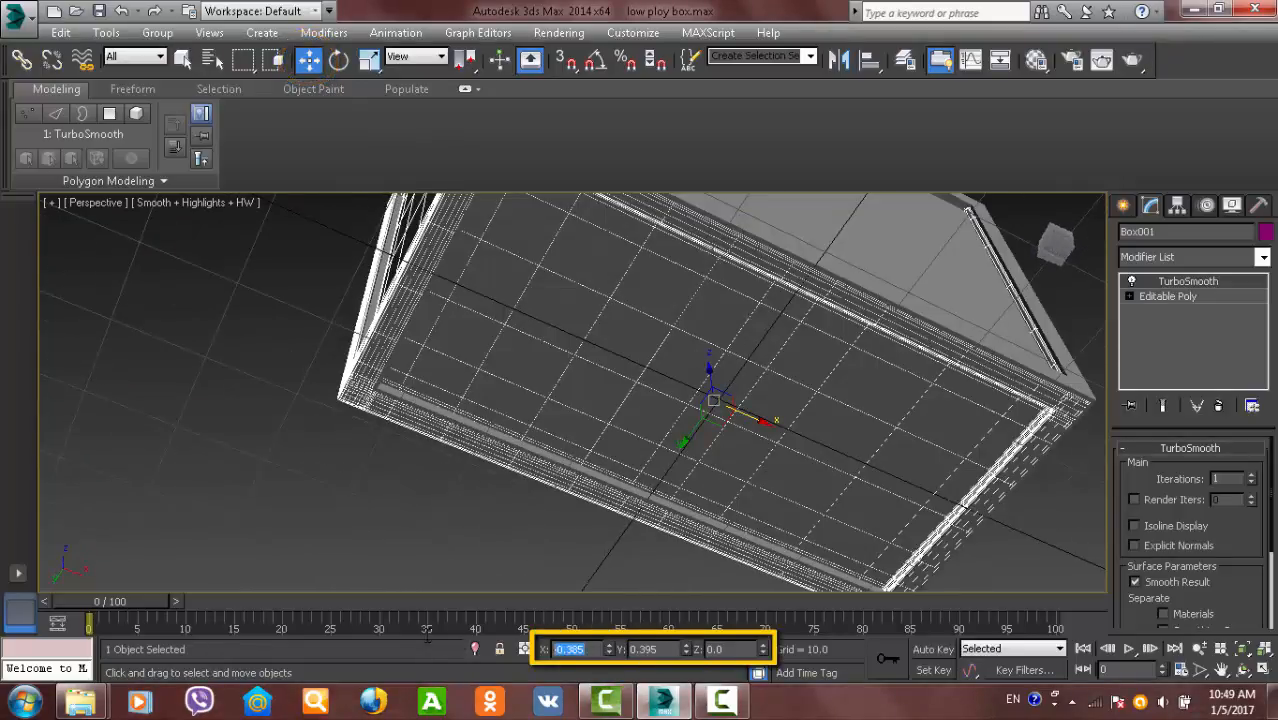
{"action": "type", "text": "0"}
{"action": "key", "text": "Tab"}
{"action": "type", "text": "0"}
{"action": "key", "text": "Return"}
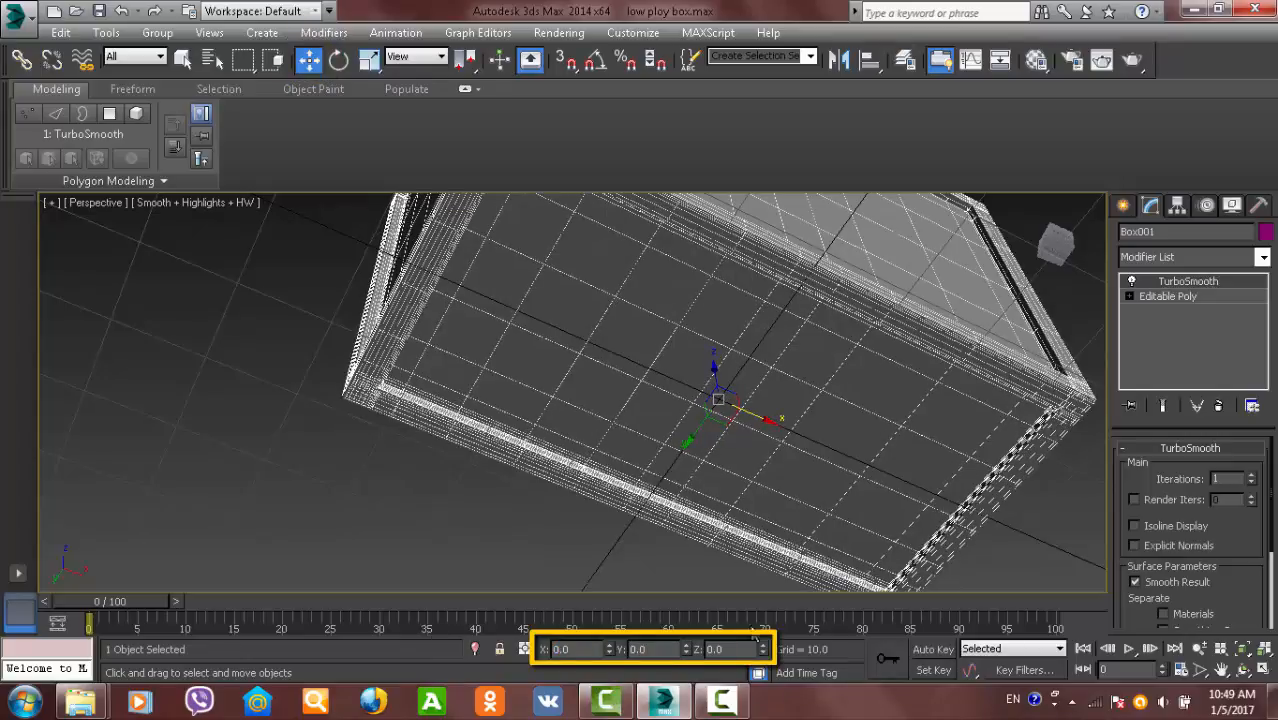
{"action": "middle_click_drag", "start_coordinate": [855, 339], "coordinate": [856, 365]}
- Select the low-poly box and add Box001 as a reference object of its Projection modifier
{"action": "left_click", "coordinate": [980, 421]}
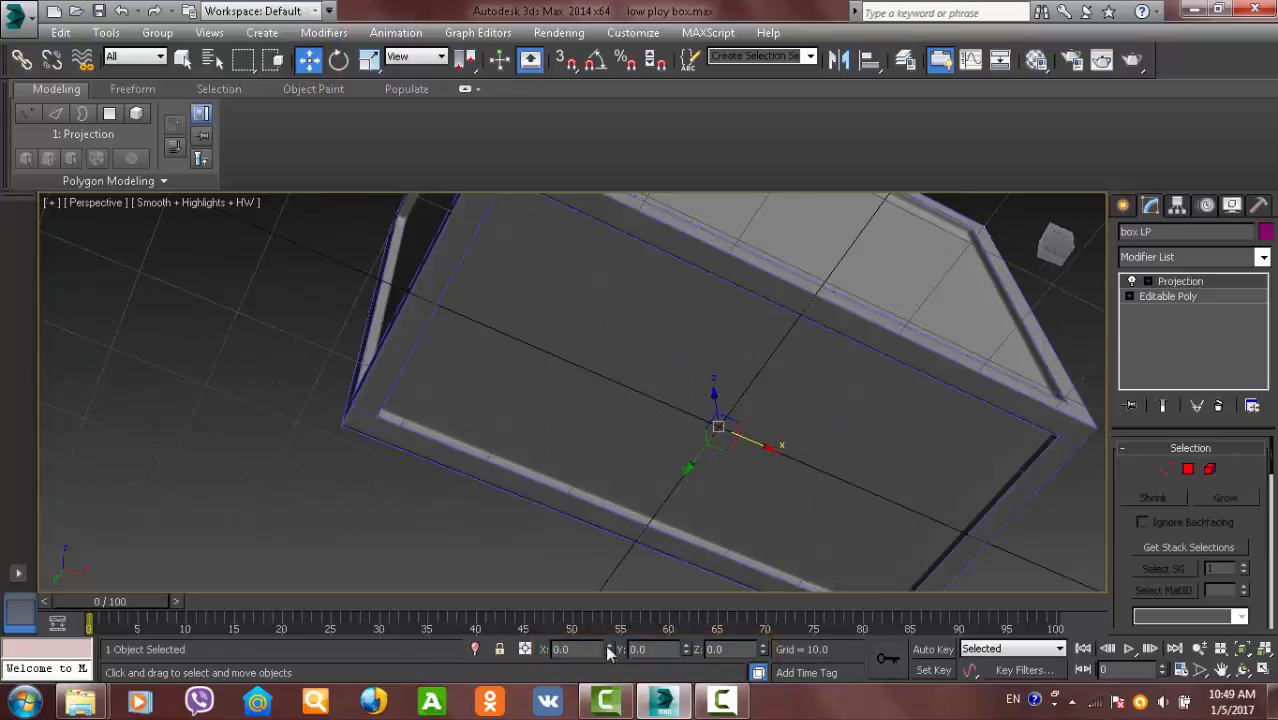
{"action": "scroll", "coordinate": [819, 468], "scroll_direction": "down", "scroll_amount": 3}
{"action": "middle_click_drag", "start_coordinate": [945, 404], "coordinate": [1102, 358]}
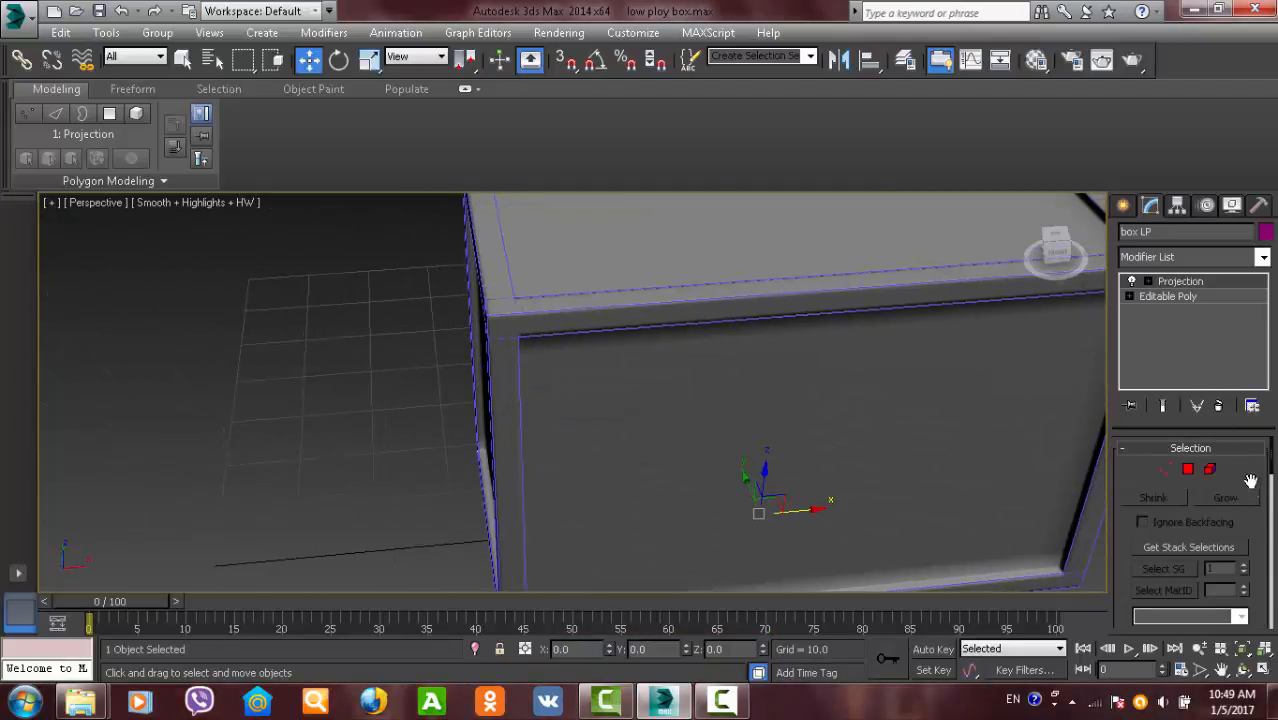
{"action": "left_click_drag", "start_coordinate": [1251, 481], "coordinate": [1264, 244]}
{"action": "left_click_drag", "start_coordinate": [1251, 498], "coordinate": [1253, 376]}
{"action": "left_click", "coordinate": [1238, 583]}
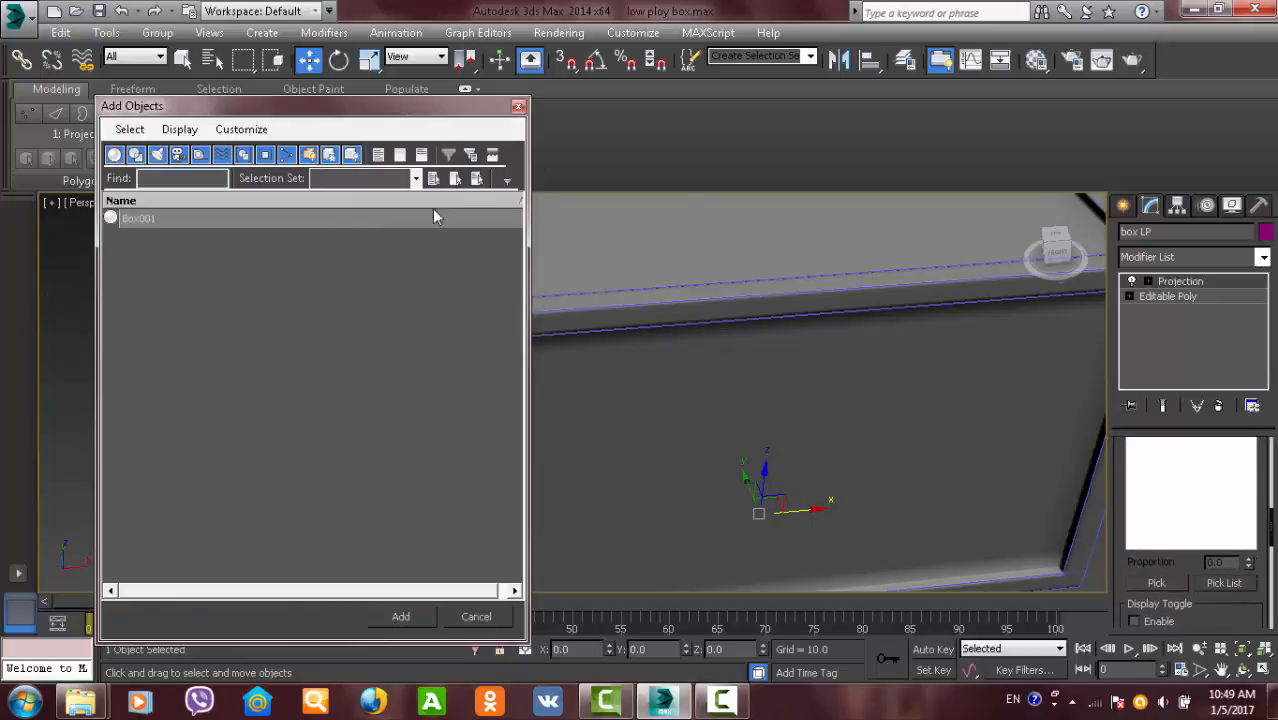
{"action": "left_click", "coordinate": [302, 217]}
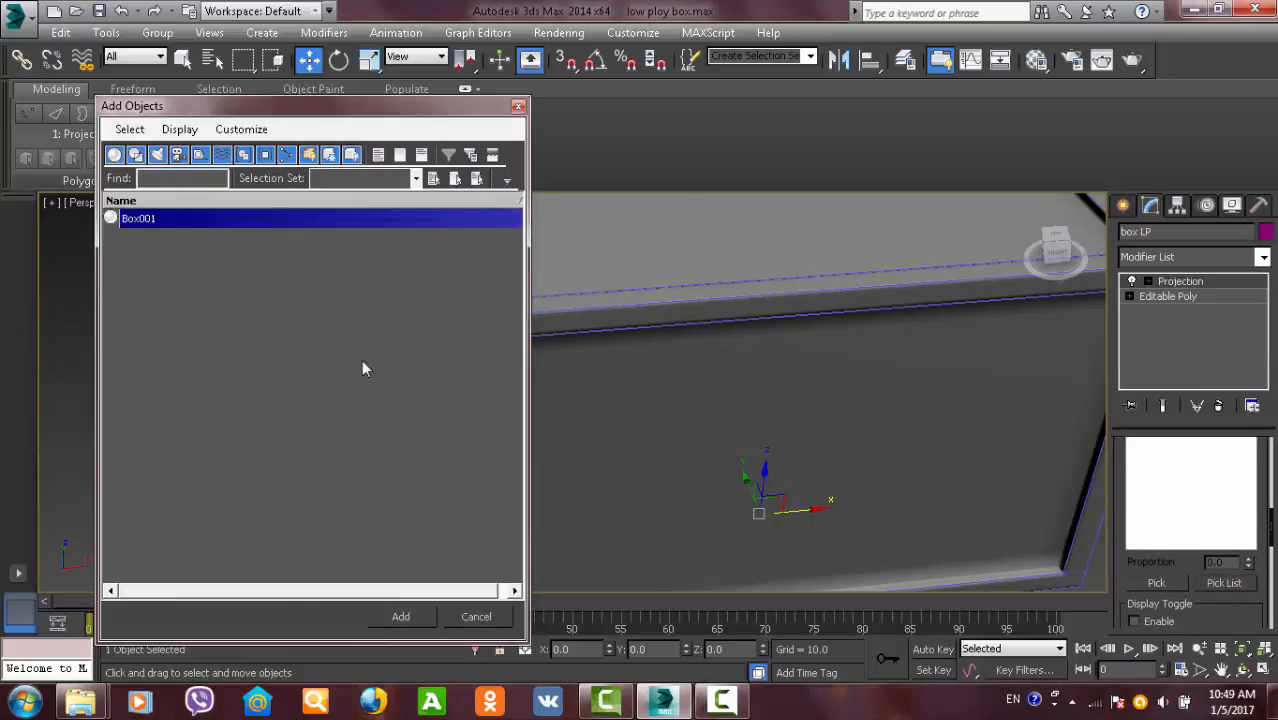
{"action": "left_click", "coordinate": [415, 616]}
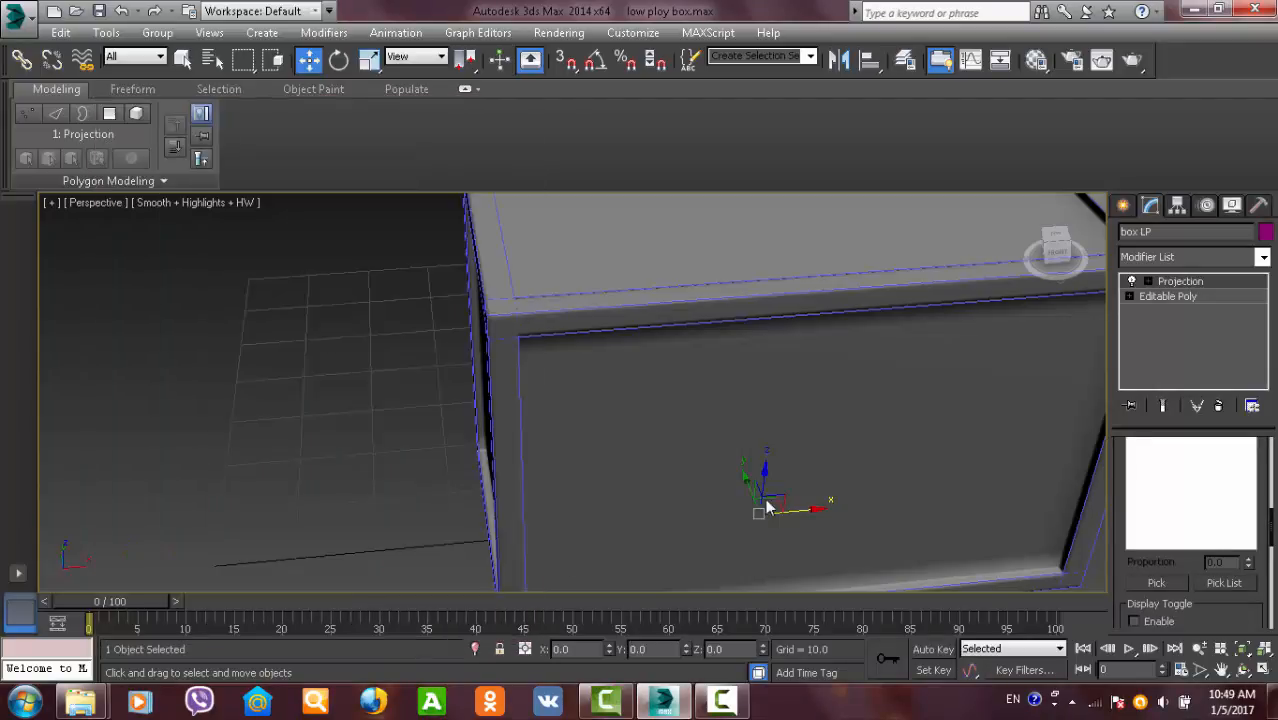
- Turn on the Shaded and Point to Point display options for the projection cage
{"action": "scroll", "coordinate": [889, 500], "scroll_direction": "down", "scroll_amount": 5}
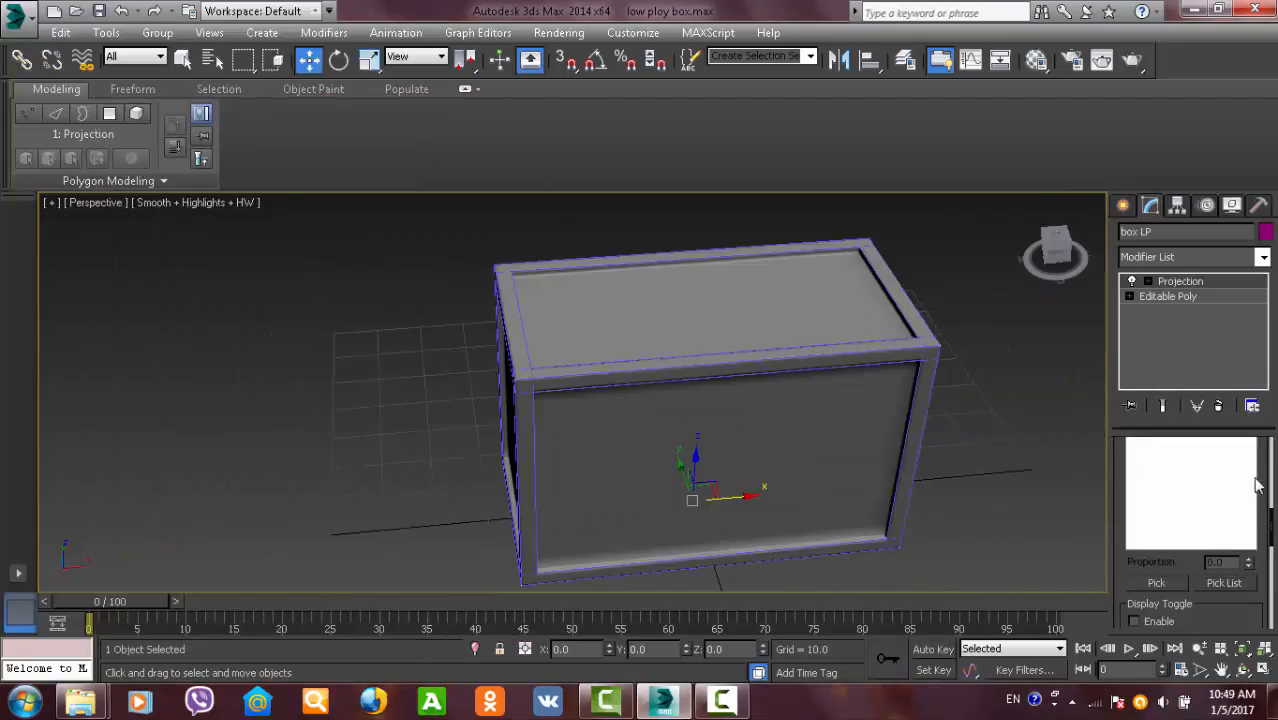
{"action": "left_click_drag", "start_coordinate": [1260, 474], "coordinate": [1275, 428]}
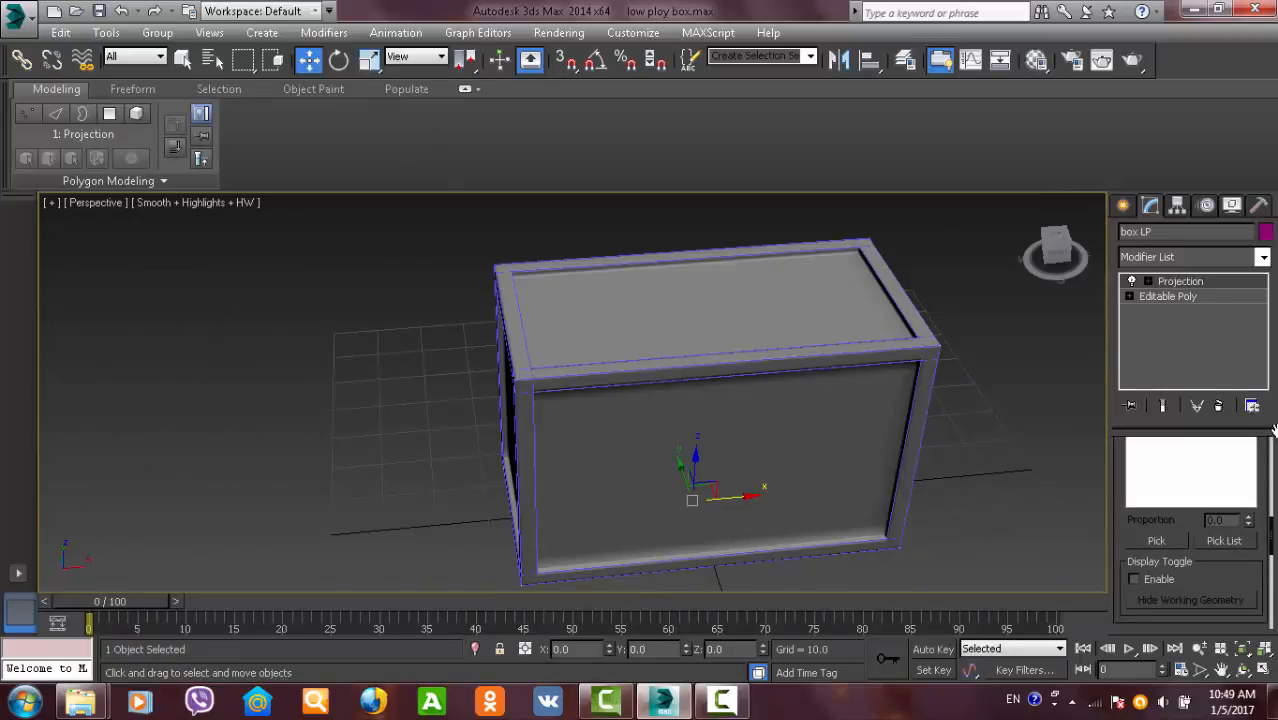
{"action": "left_click_drag", "start_coordinate": [1237, 576], "coordinate": [1245, 395]}
{"action": "left_click_drag", "start_coordinate": [1246, 506], "coordinate": [1266, 485]}
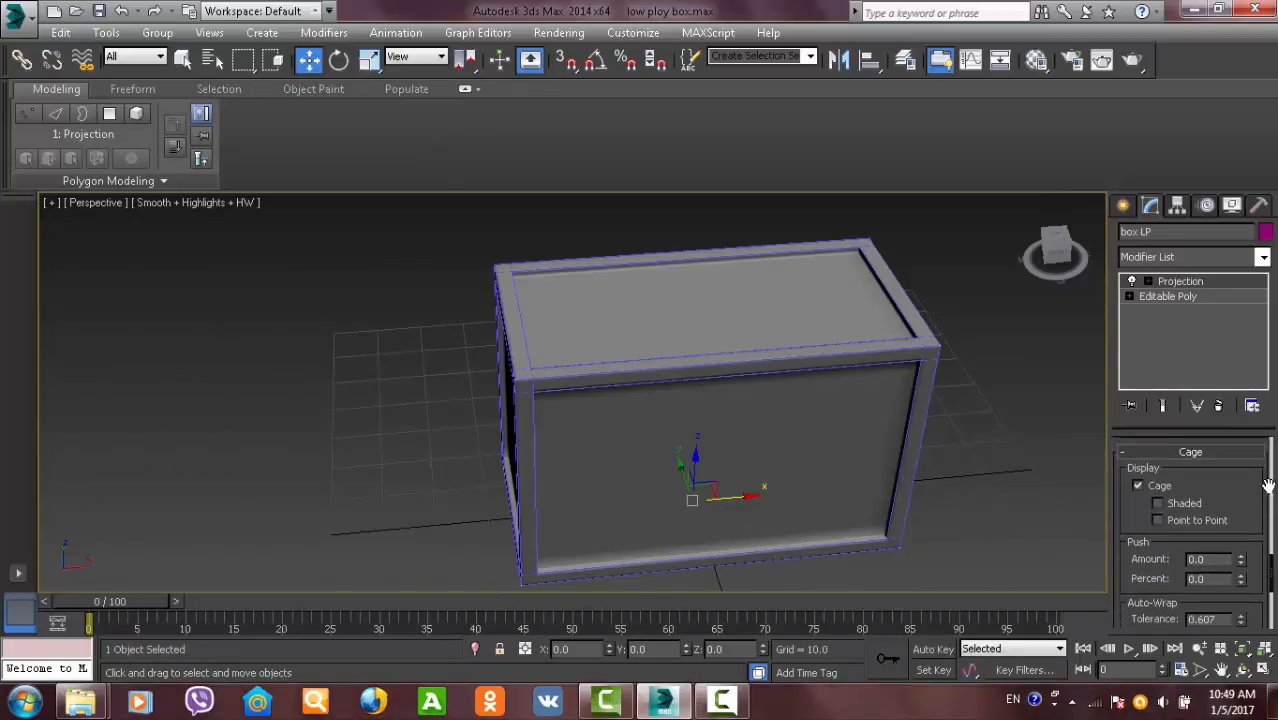
{"action": "left_click", "coordinate": [1155, 486]}
{"action": "left_click", "coordinate": [1160, 487]}
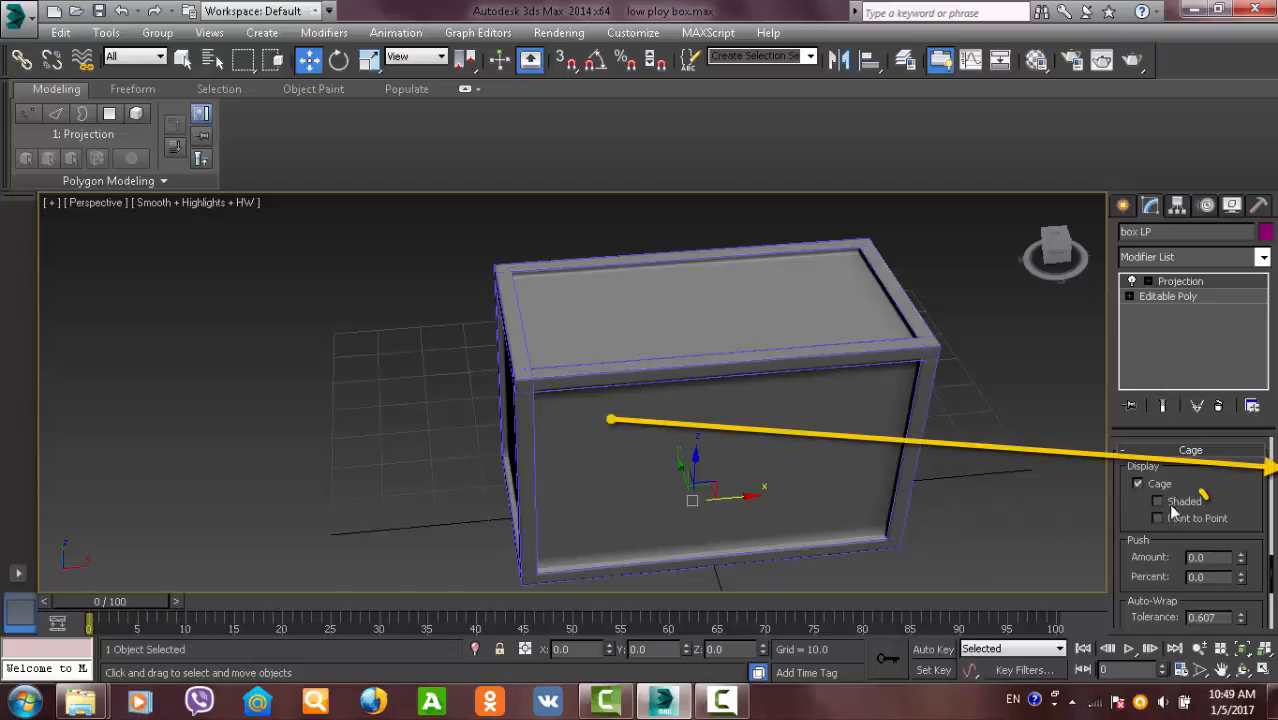
{"action": "left_click", "coordinate": [1157, 501]}
{"action": "left_click", "coordinate": [1158, 520]}
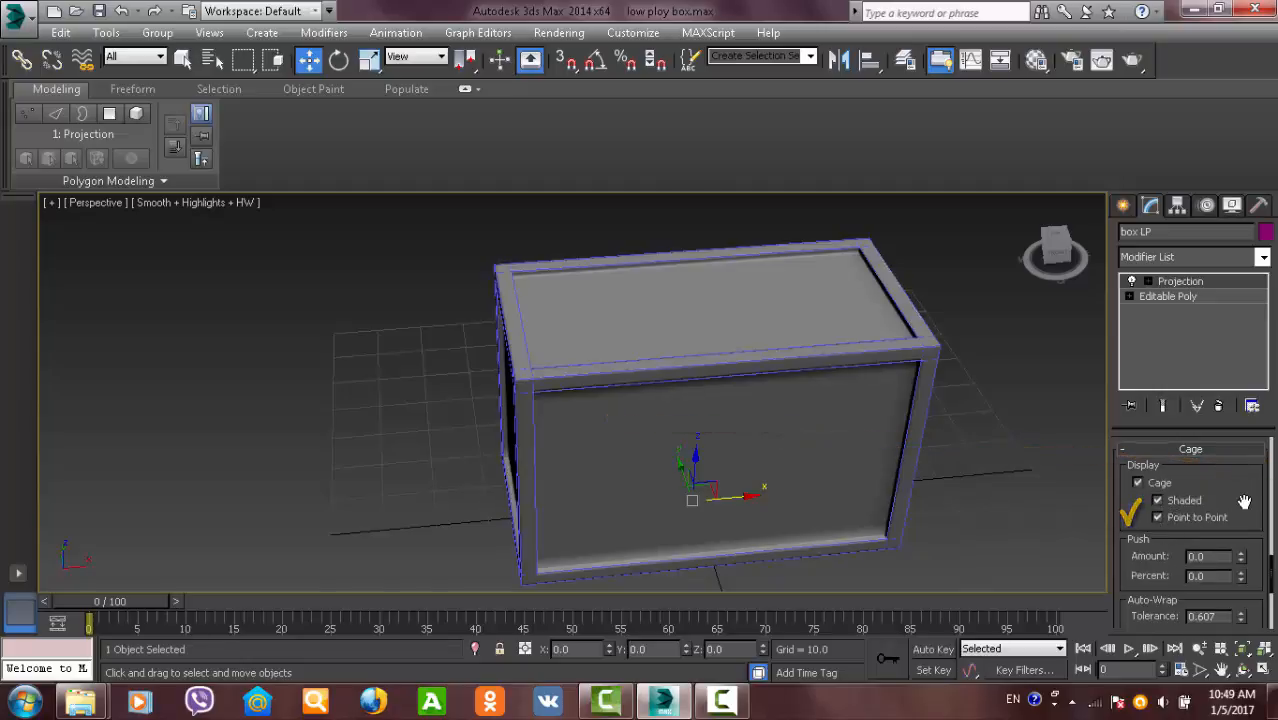
{"action": "left_click_drag", "start_coordinate": [1246, 506], "coordinate": [1258, 450]}
- Push the projection cage slightly outward so it stands clear of the box's surface all around
{"action": "scroll", "coordinate": [612, 342], "scroll_direction": "up", "scroll_amount": 5}
{"action": "middle_click_drag", "start_coordinate": [873, 259], "coordinate": [510, 408]}
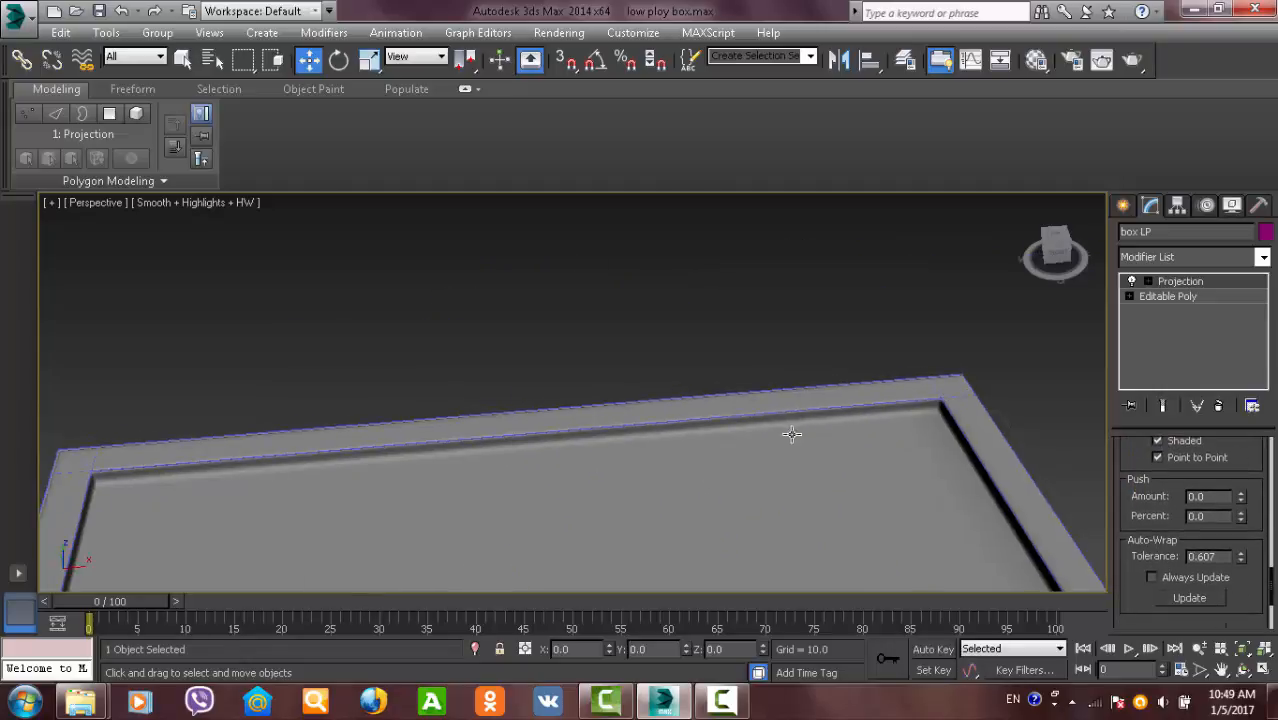
{"action": "middle_click_drag", "start_coordinate": [793, 434], "coordinate": [545, 346]}
{"action": "scroll", "coordinate": [711, 292], "scroll_direction": "up", "scroll_amount": 7}
{"action": "middle_click_drag", "start_coordinate": [584, 393], "coordinate": [636, 388], "text": "alt"}
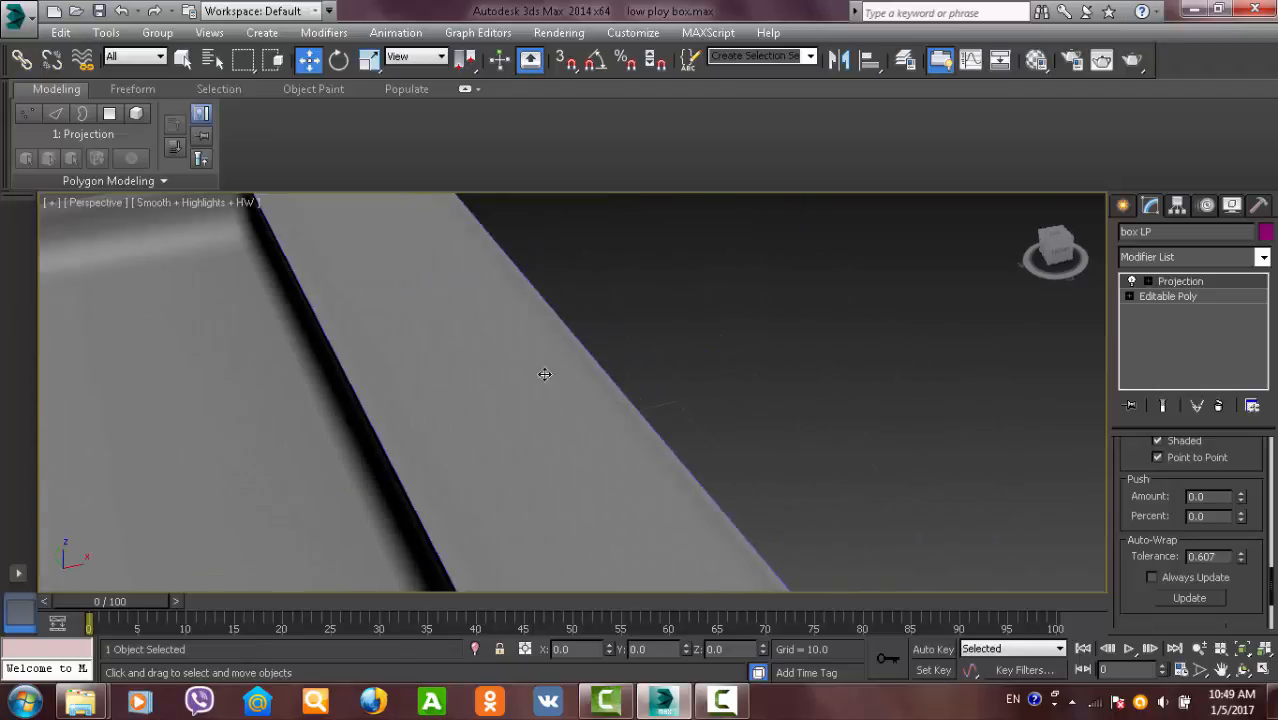
{"action": "middle_click_drag", "start_coordinate": [497, 373], "coordinate": [868, 486]}
{"action": "scroll", "coordinate": [648, 311], "scroll_direction": "up", "scroll_amount": 2}
{"action": "scroll", "coordinate": [650, 310], "scroll_direction": "down", "scroll_amount": 2}
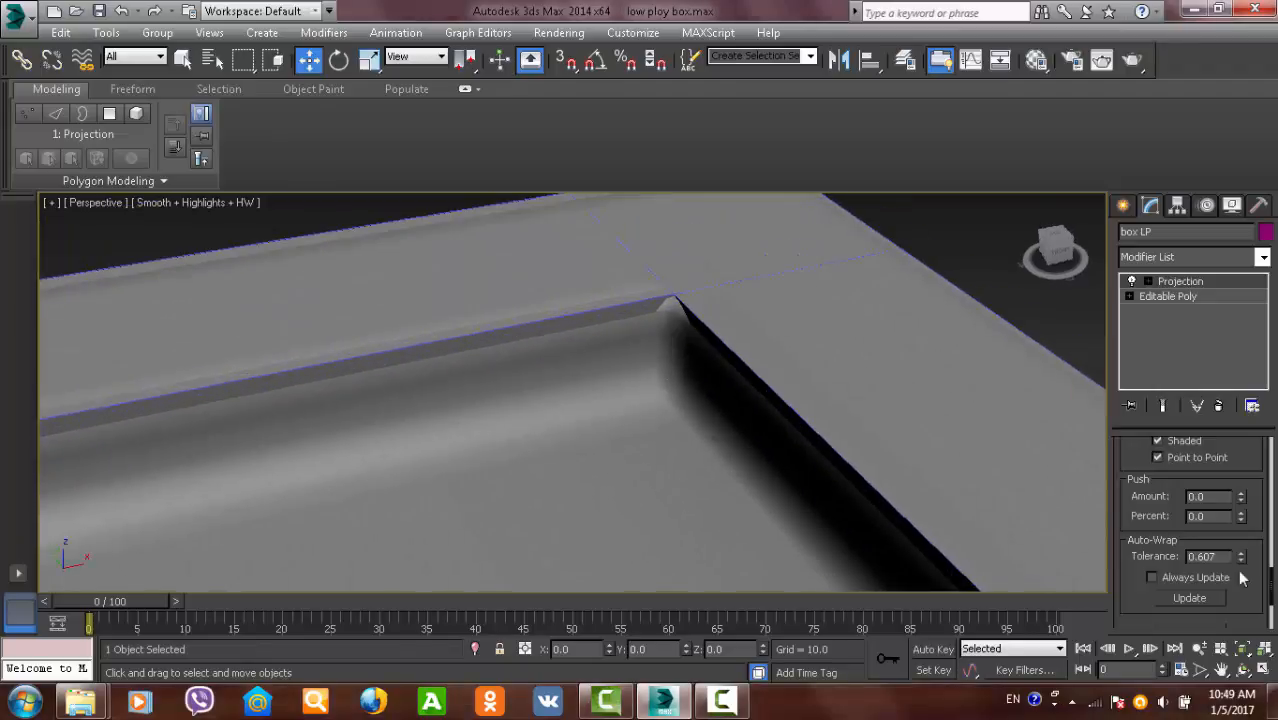
{"action": "mouse_move", "coordinate": [1241, 496]}
{"action": "left_mouse_down"}
{"action": "mouse_move", "coordinate": [1253, 456]}
{"action": "mouse_move", "coordinate": [1256, 472]}
{"action": "left_mouse_up"}
{"action": "scroll", "coordinate": [790, 392], "scroll_direction": "down", "scroll_amount": 5}
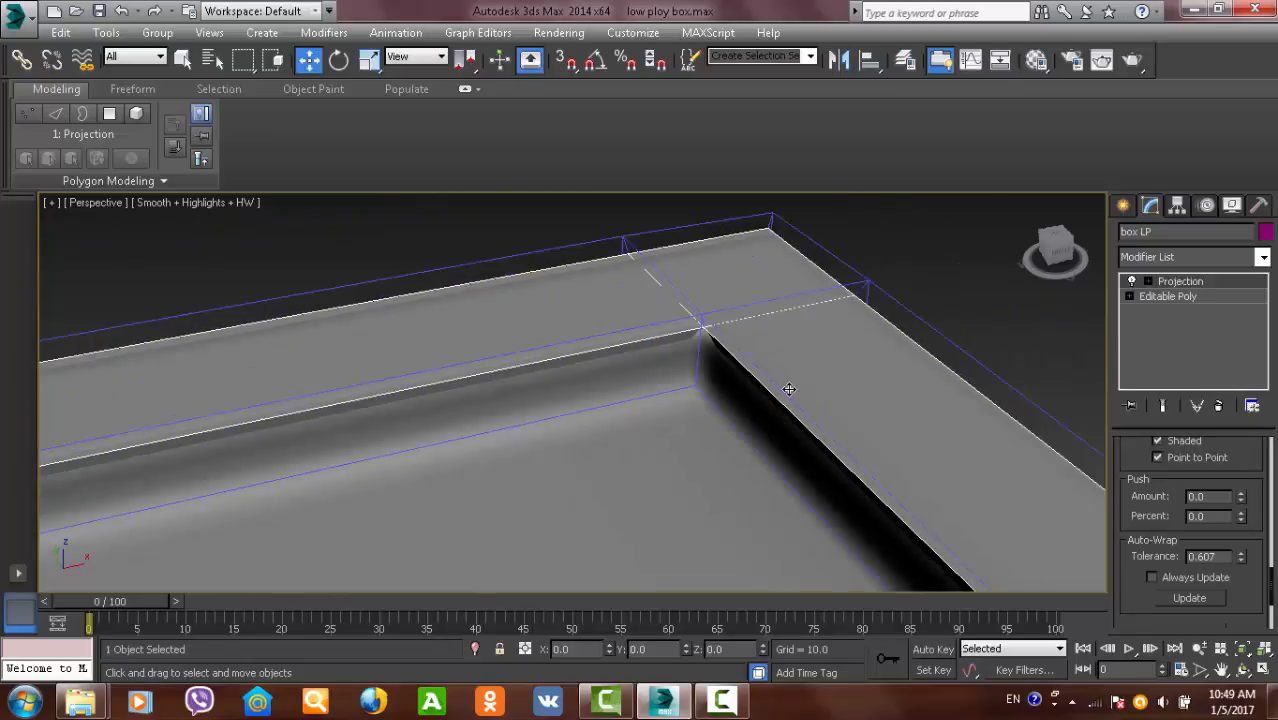
{"action": "scroll", "coordinate": [783, 391], "scroll_direction": "down", "scroll_amount": 5}
- Create a standard Skylight on the ground grid beside the box
{"action": "left_click", "coordinate": [1024, 204]}
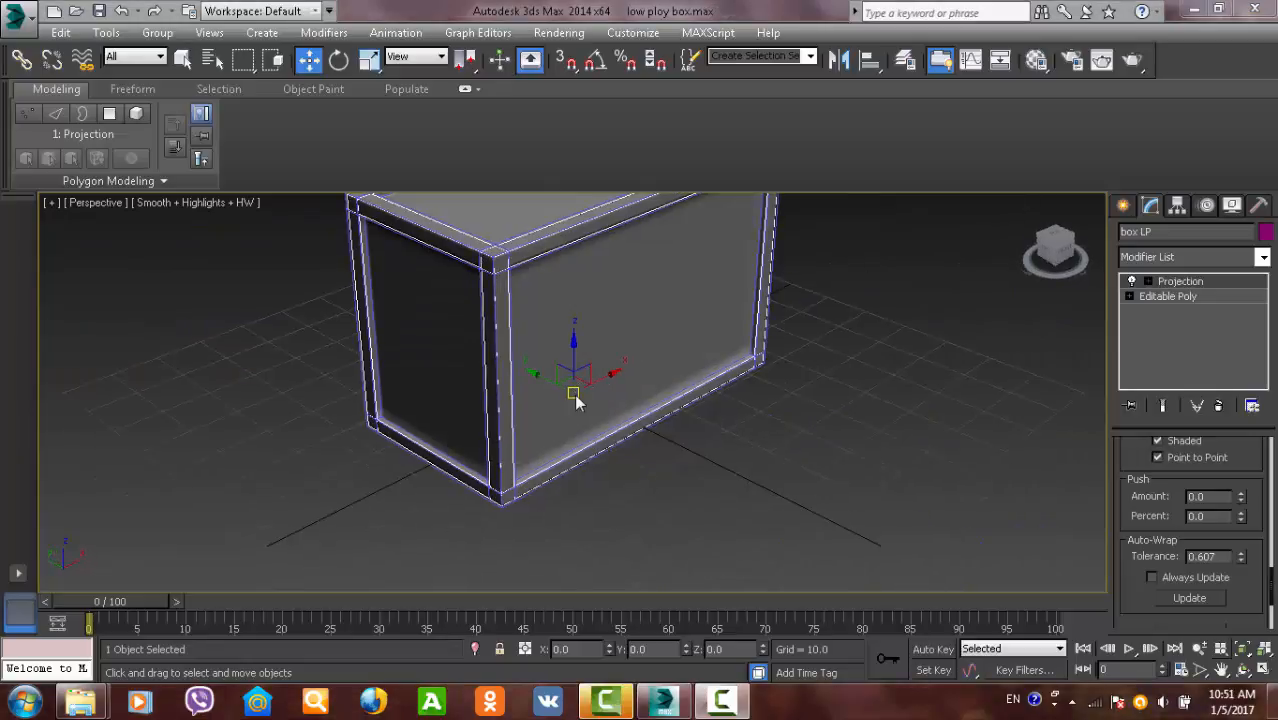
{"action": "left_click", "coordinate": [1123, 206]}
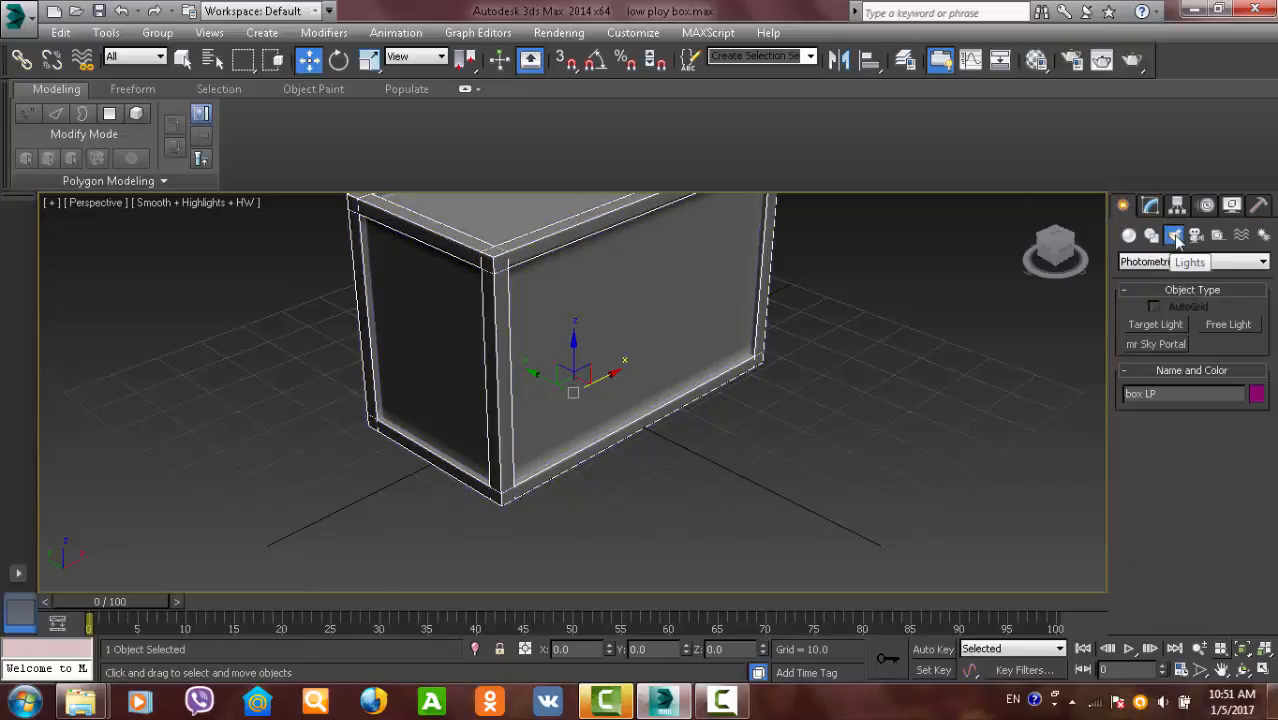
{"action": "left_click", "coordinate": [1190, 262]}
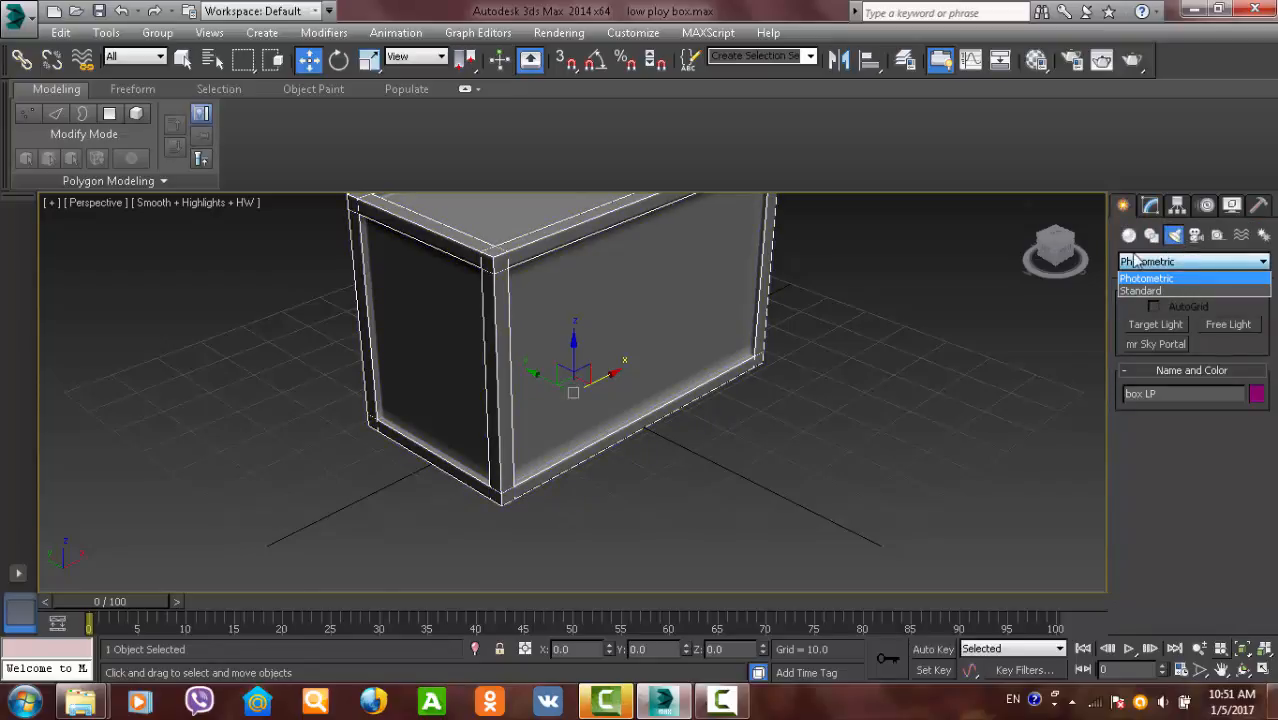
{"action": "left_click", "coordinate": [1159, 291]}
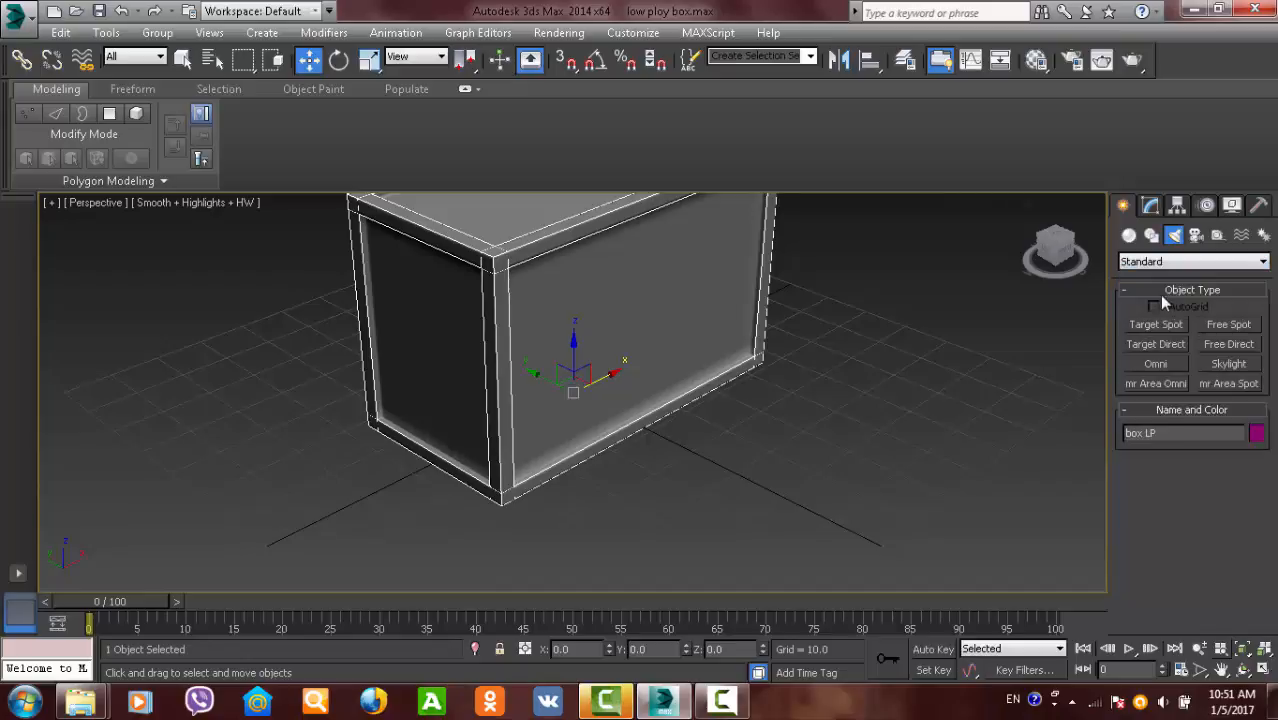
{"action": "left_click", "coordinate": [1222, 364]}
{"action": "left_click", "coordinate": [983, 447]}
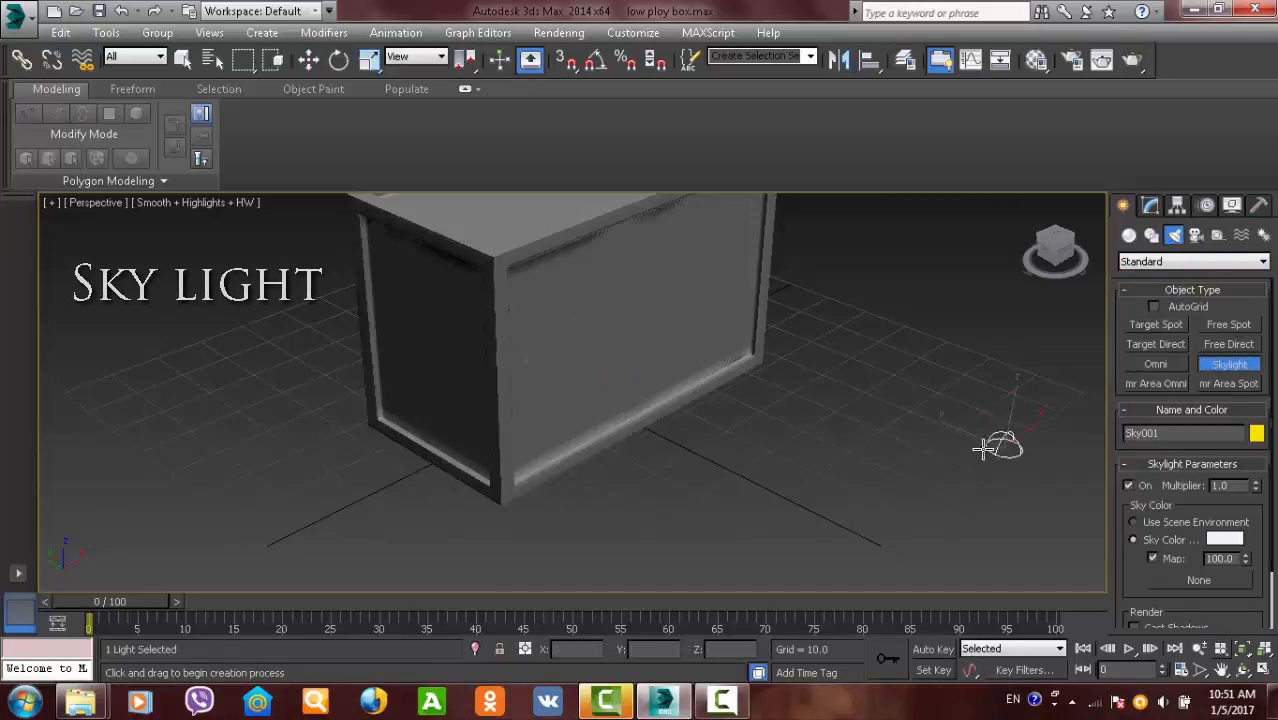
{"action": "right_click", "coordinate": [998, 443]}
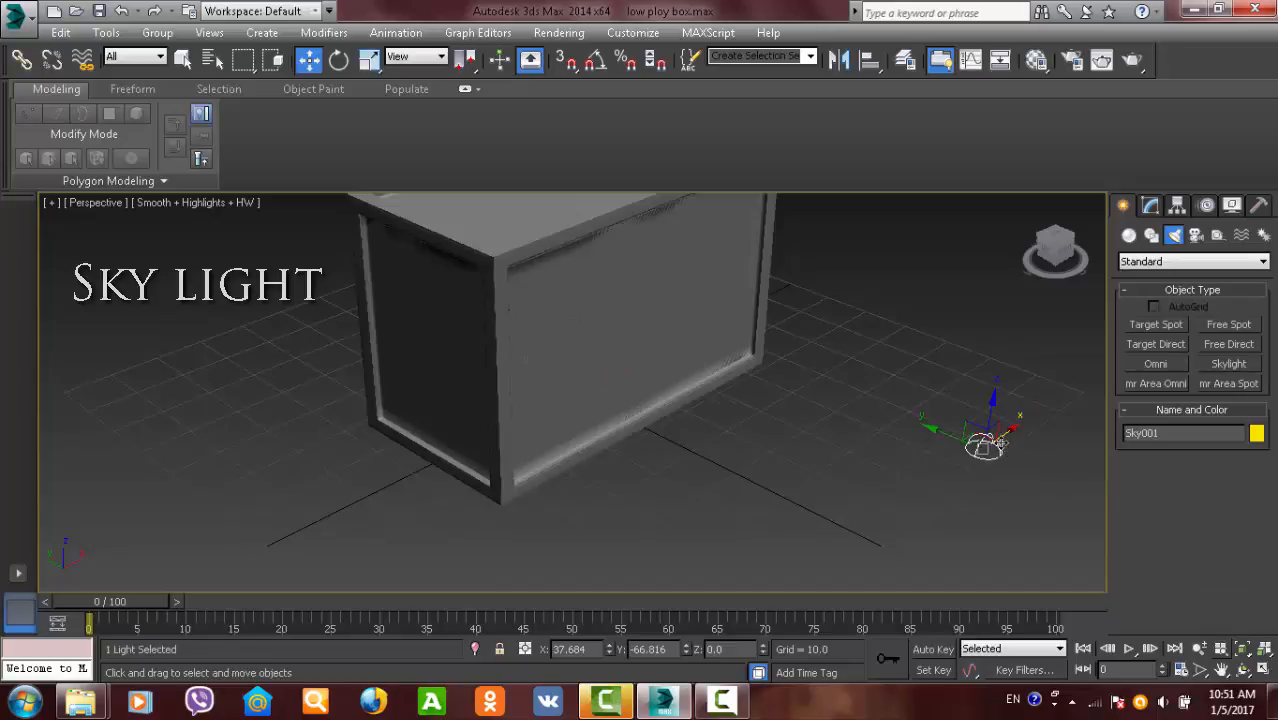
- Set the skylight's sky color to pure white, RGB 255, 255, 255
{"action": "left_click", "coordinate": [1150, 208]}
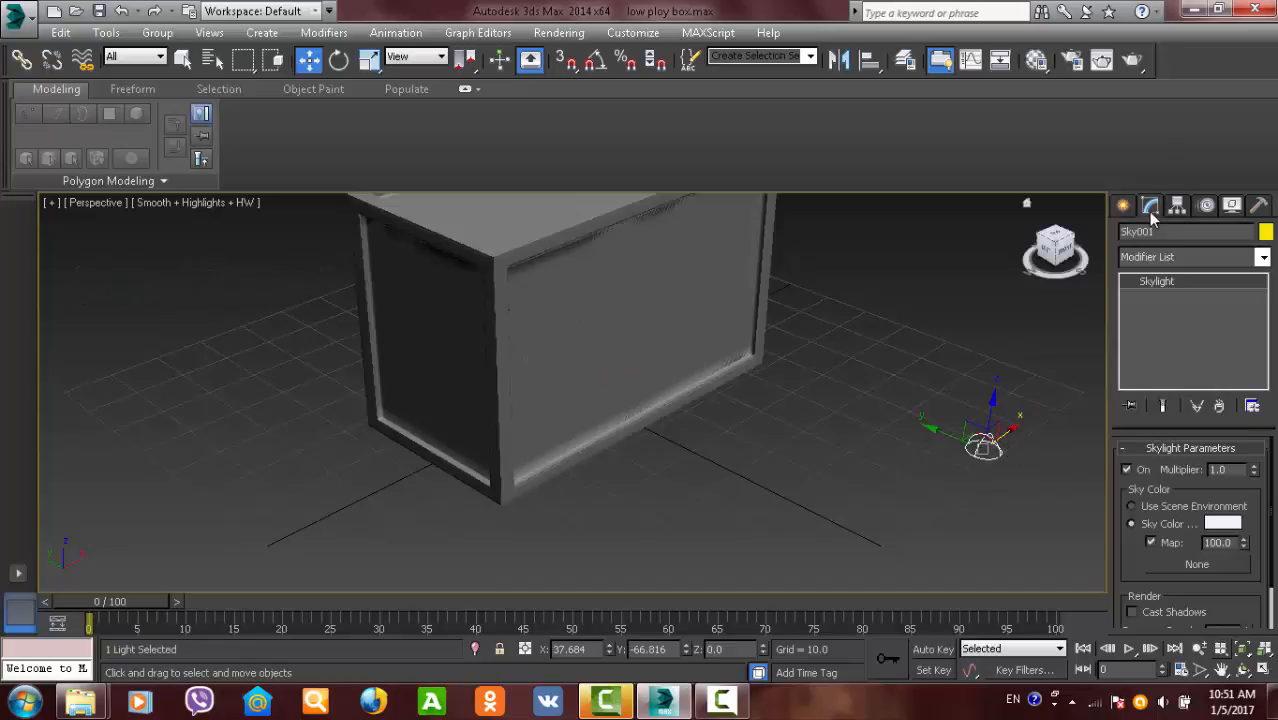
{"action": "left_click", "coordinate": [1224, 524]}
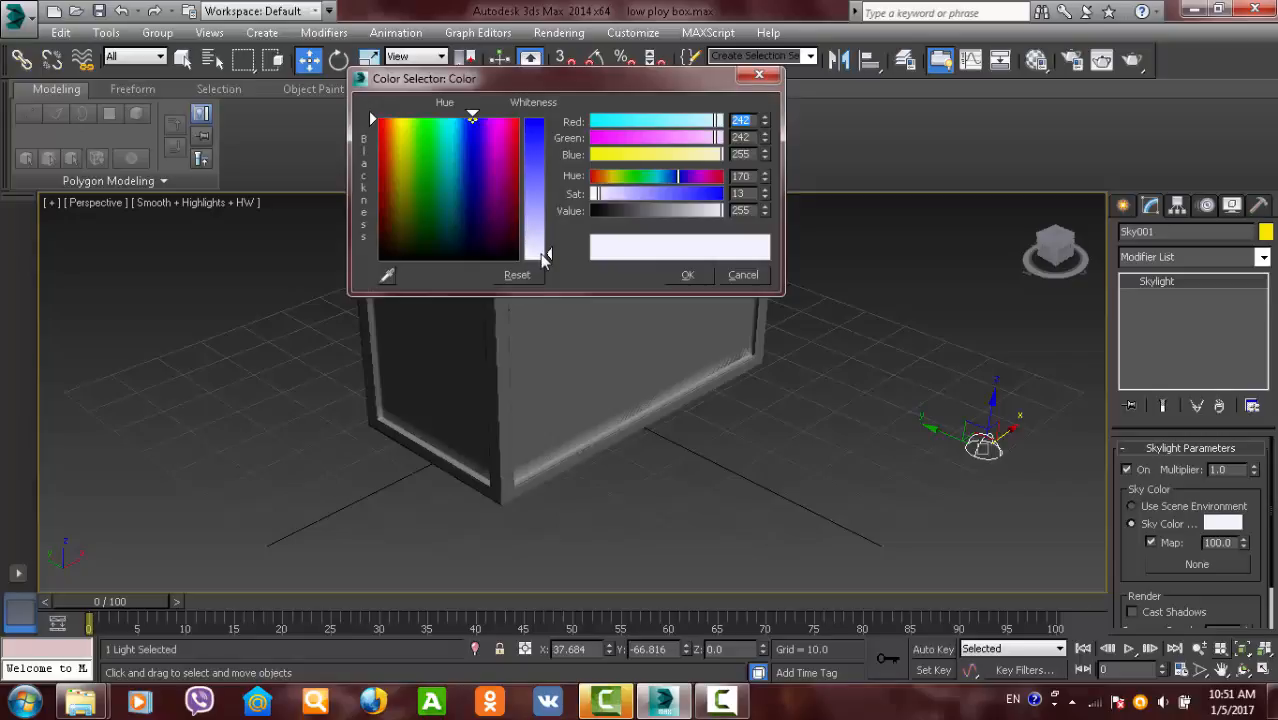
{"action": "left_click_drag", "start_coordinate": [550, 260], "coordinate": [607, 283]}
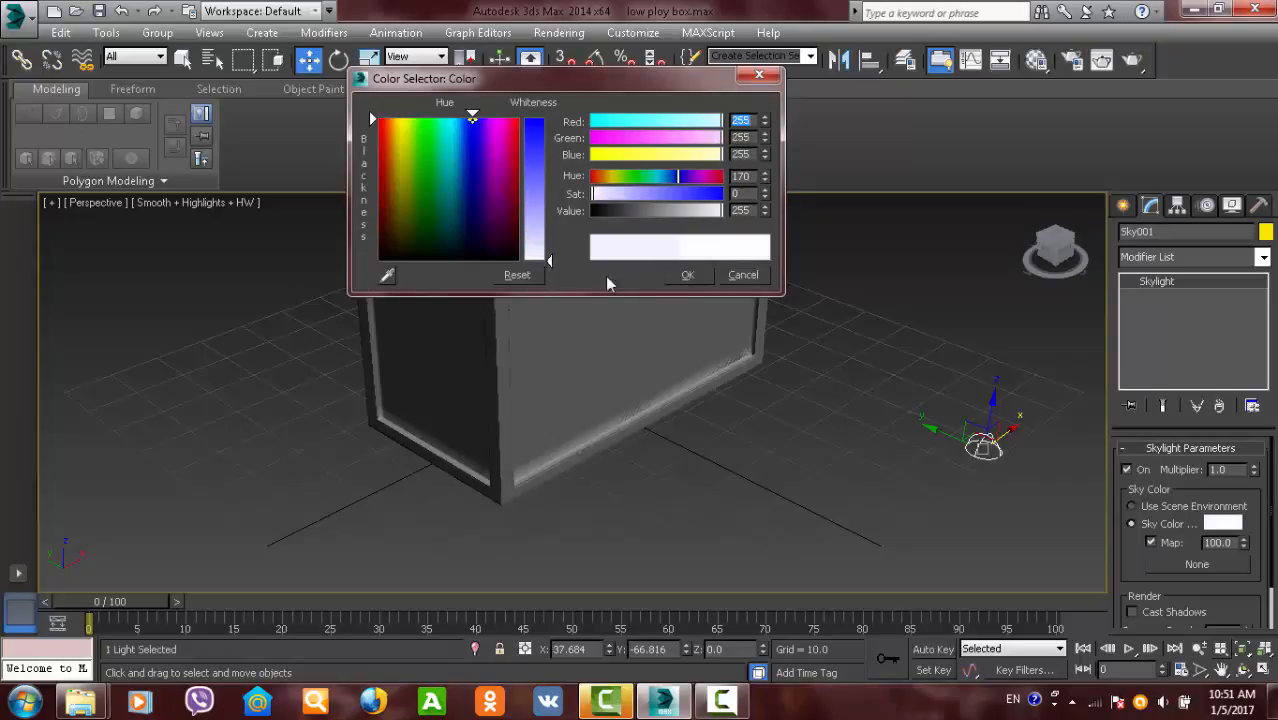
{"action": "left_click", "coordinate": [688, 275]}
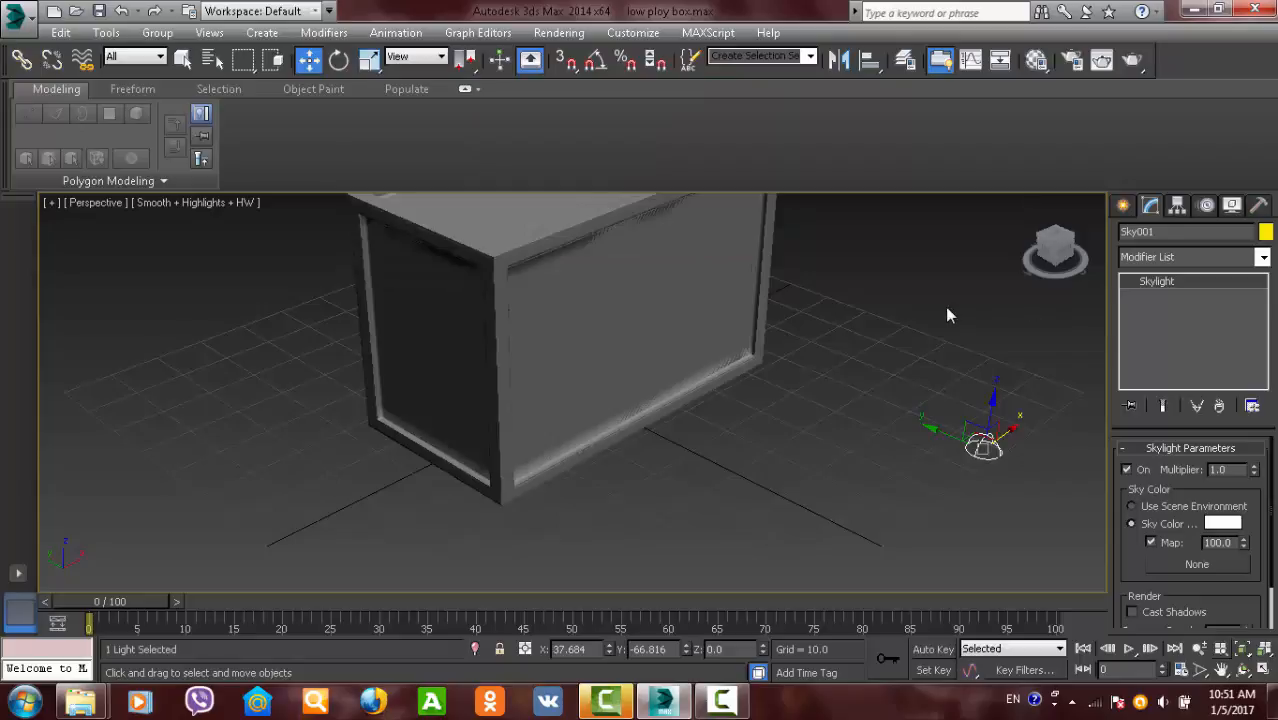
- Set the scanline renderer's antialiasing filter to Catmull-Rom in the render setup
{"action": "left_click", "coordinate": [1071, 60]}
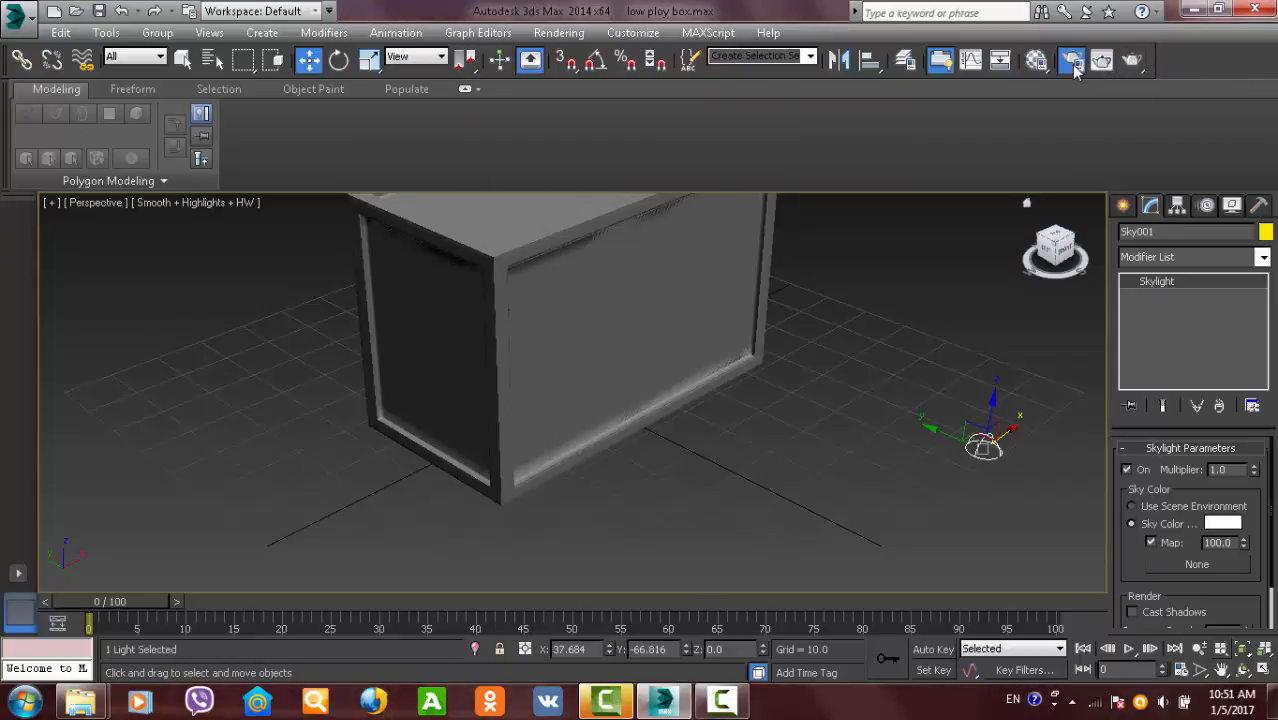
{"action": "left_click", "coordinate": [628, 90]}
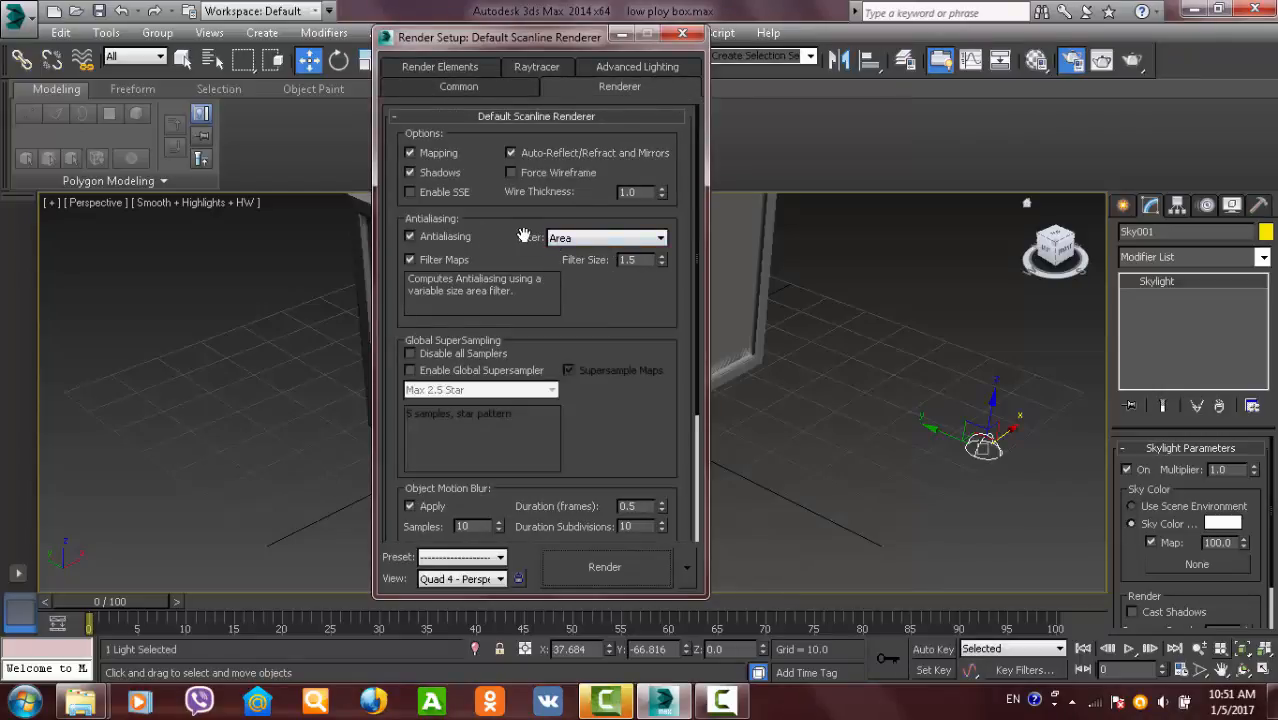
{"action": "left_click", "coordinate": [572, 238]}
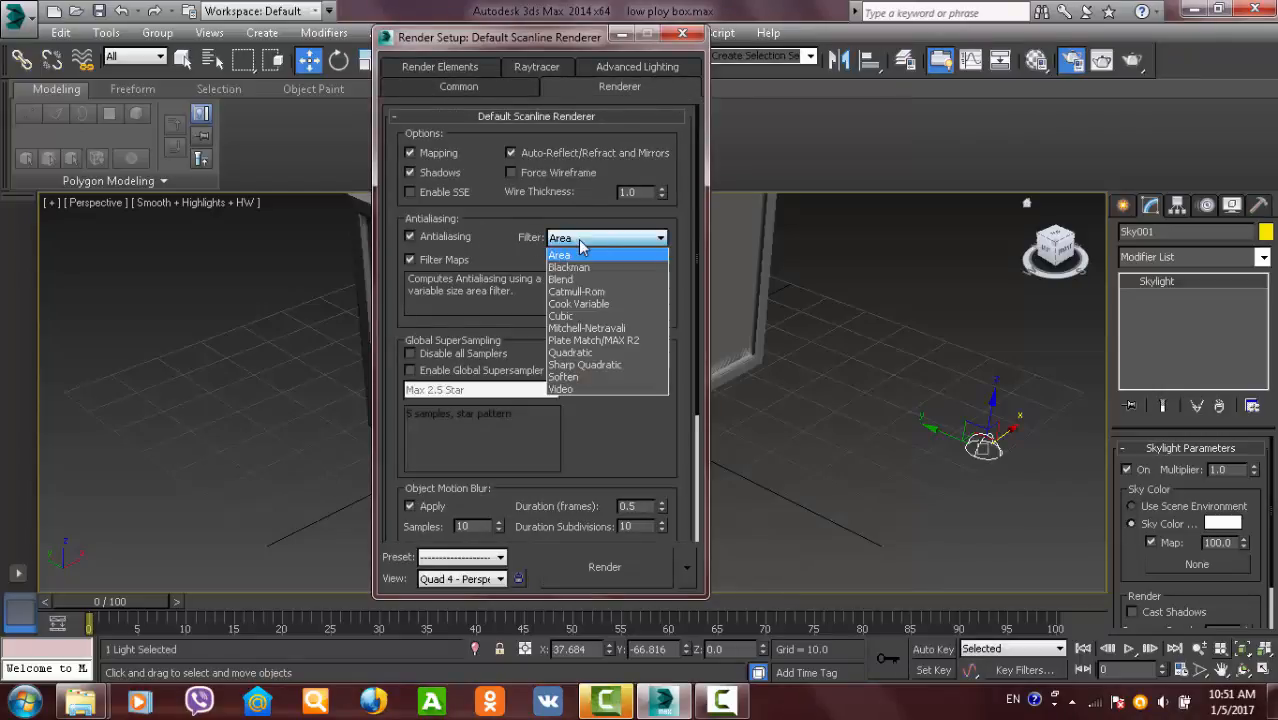
{"action": "left_click", "coordinate": [576, 291]}
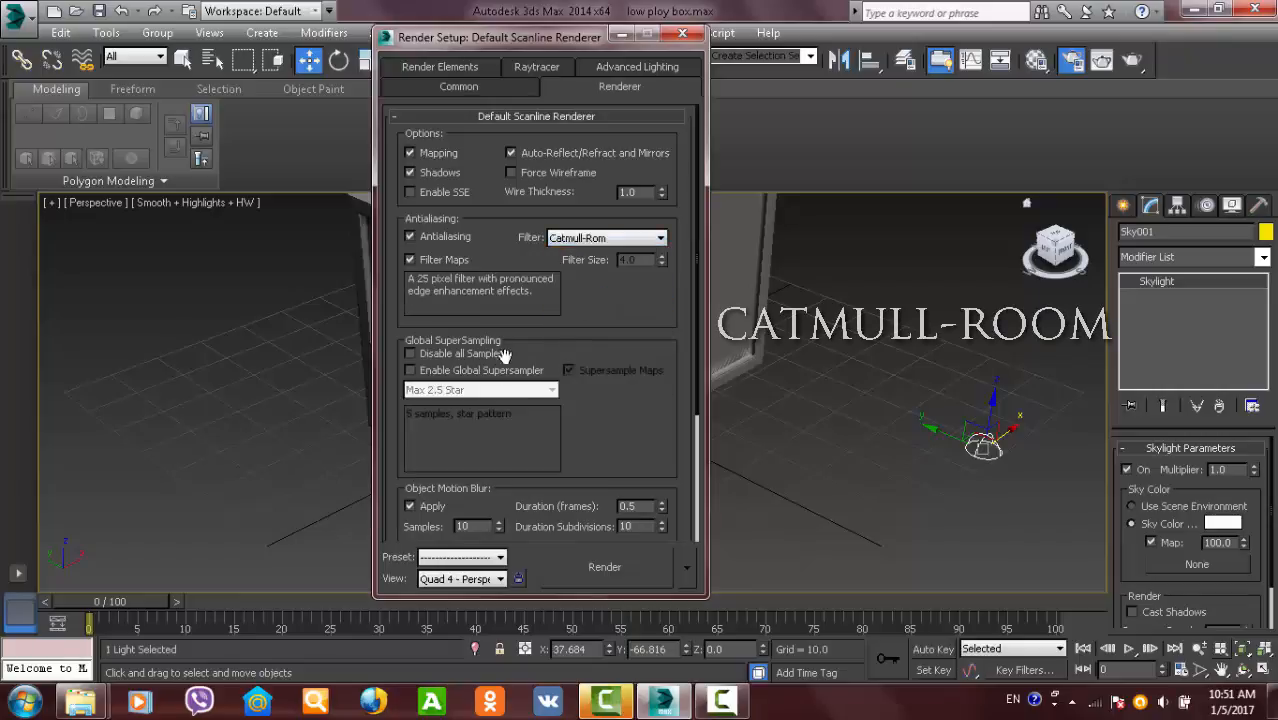
- Enable the global supersampler, using the Hammersley method with a quality of 1.0
{"action": "left_click", "coordinate": [443, 373]}
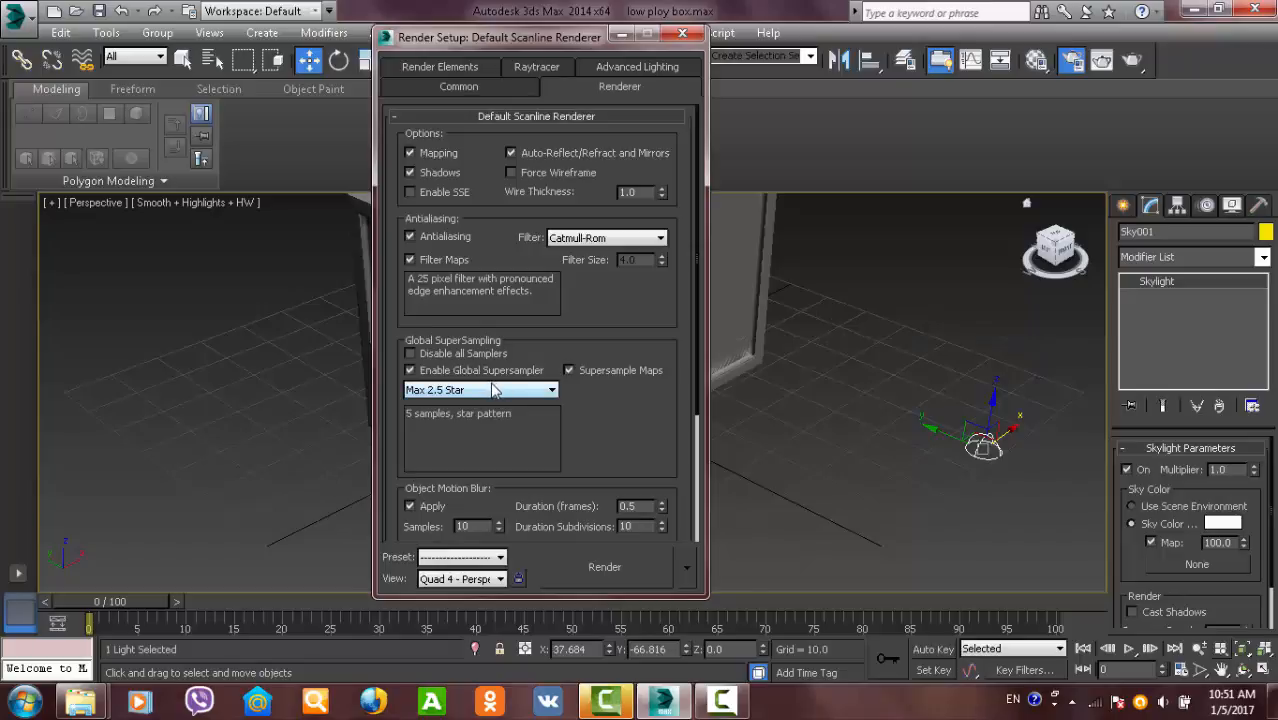
{"action": "left_click", "coordinate": [495, 390]}
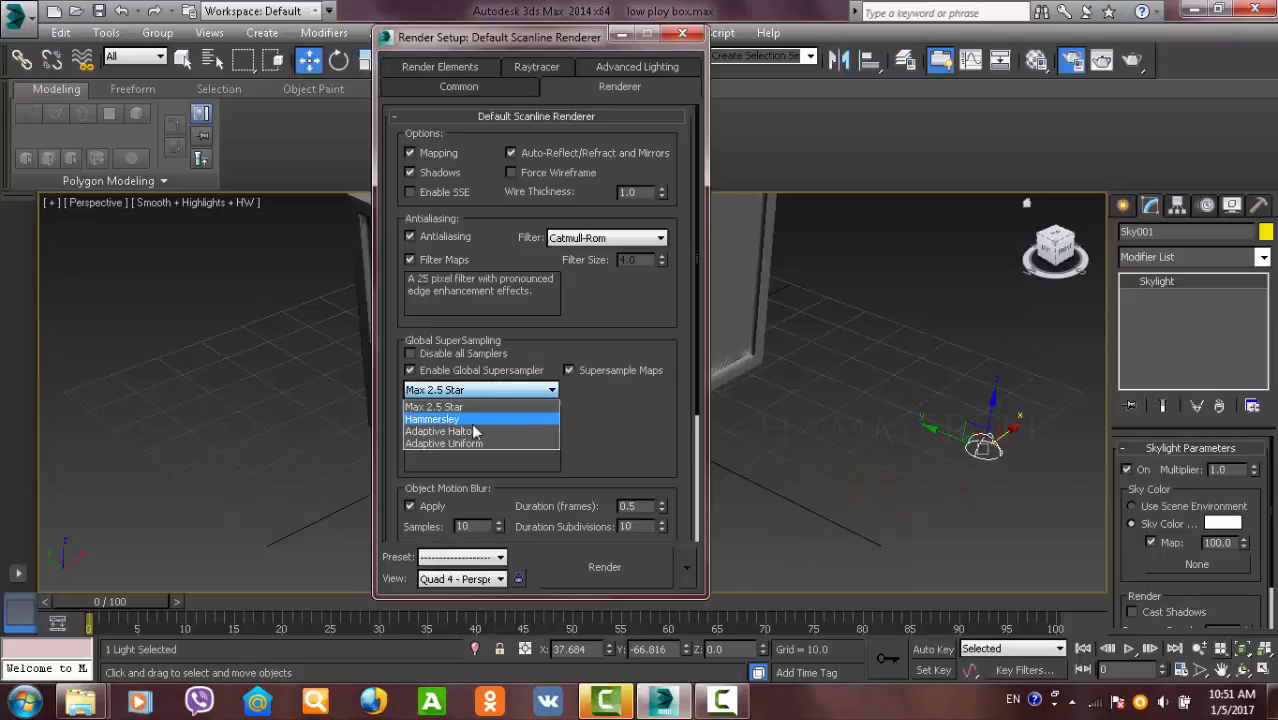
{"action": "left_click", "coordinate": [488, 420]}
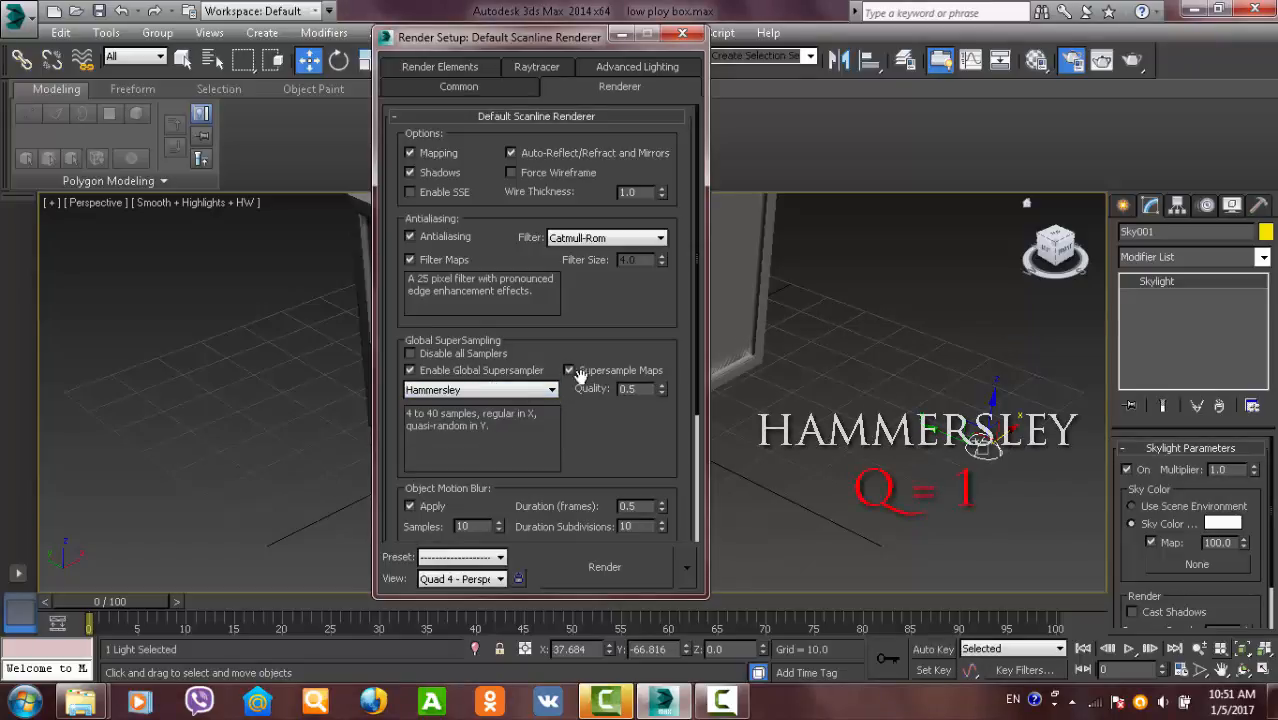
{"action": "double_click", "coordinate": [628, 389]}
- Choose Light Tracer as the advanced lighting plug-in, review the renderer settings, and close the render setup
{"action": "left_click", "coordinate": [672, 70]}
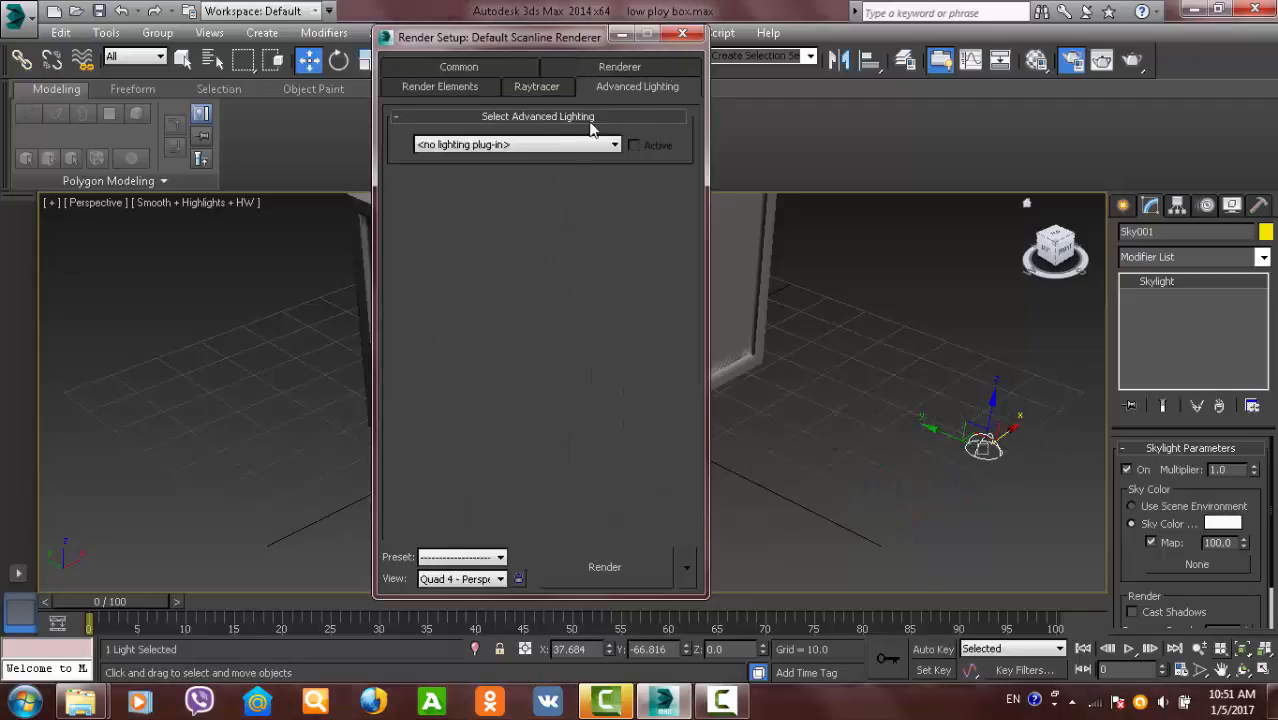
{"action": "left_click", "coordinate": [522, 145]}
{"action": "left_click", "coordinate": [528, 175]}
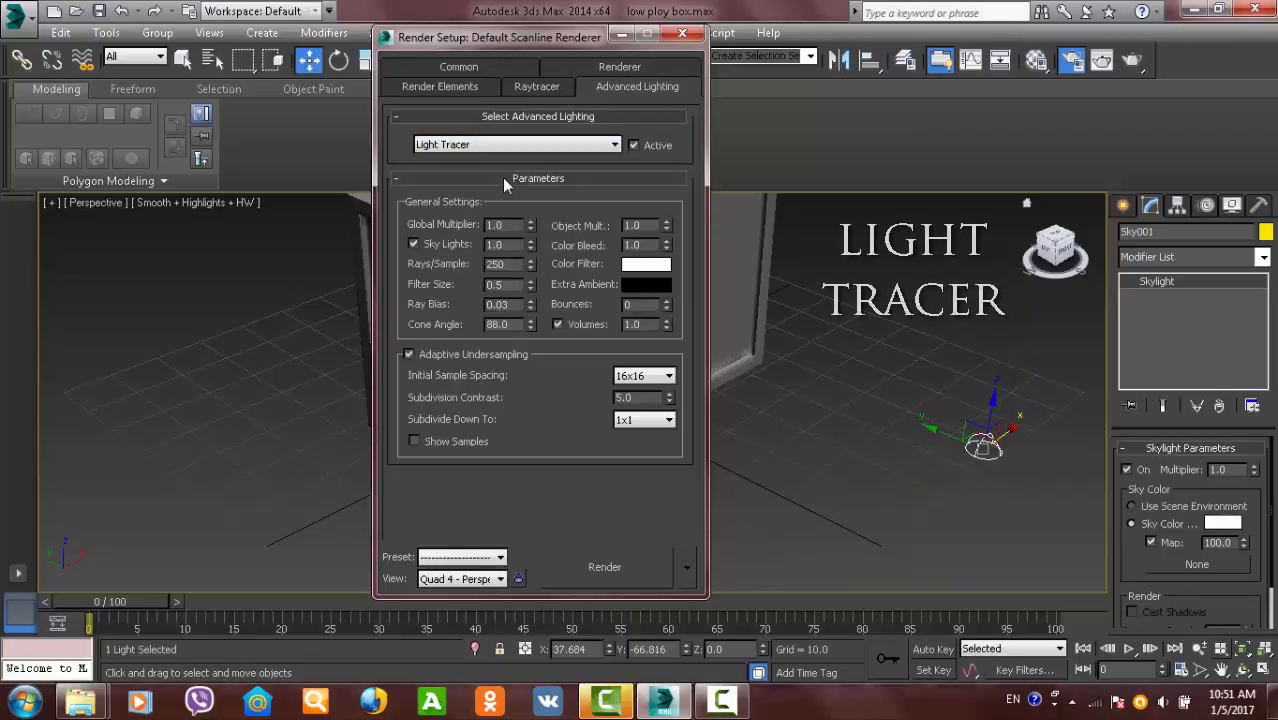
{"action": "left_click", "coordinate": [524, 85]}
{"action": "left_click", "coordinate": [590, 67]}
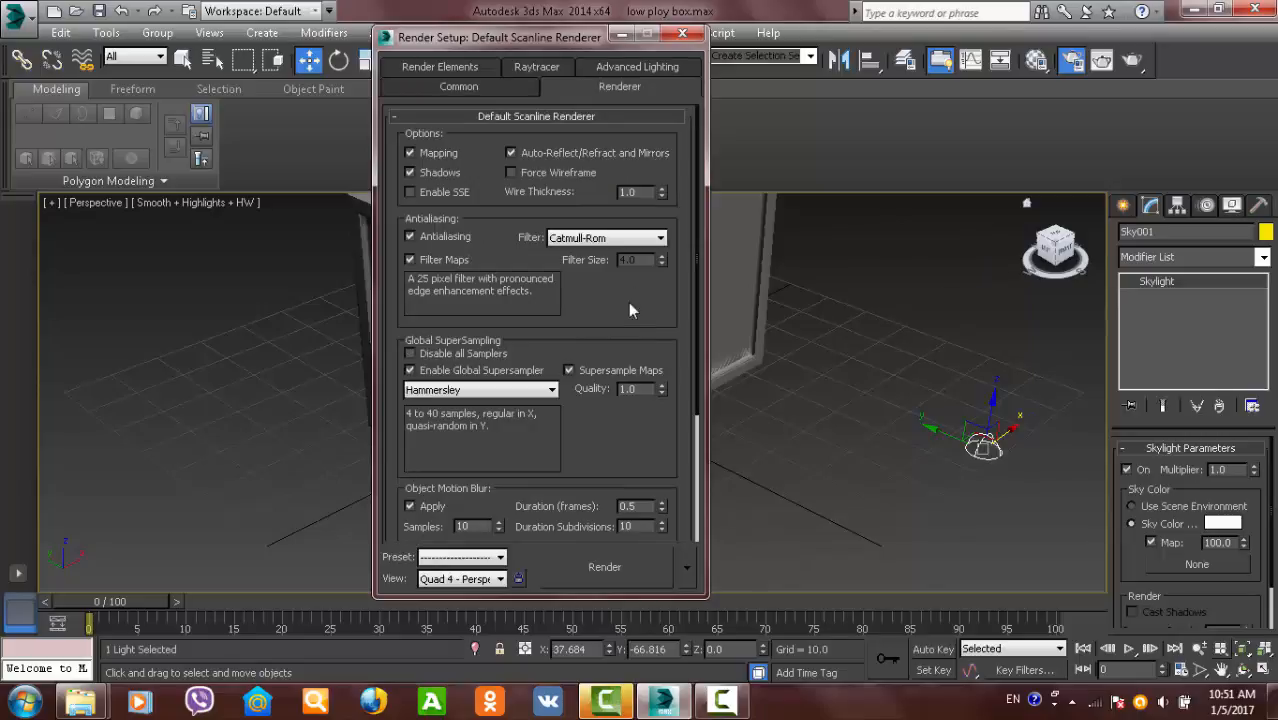
{"action": "scroll", "coordinate": [628, 310], "scroll_direction": "down", "scroll_amount": 5}
{"action": "scroll", "coordinate": [670, 177], "scroll_direction": "up", "scroll_amount": 6}
{"action": "left_click", "coordinate": [682, 33]}
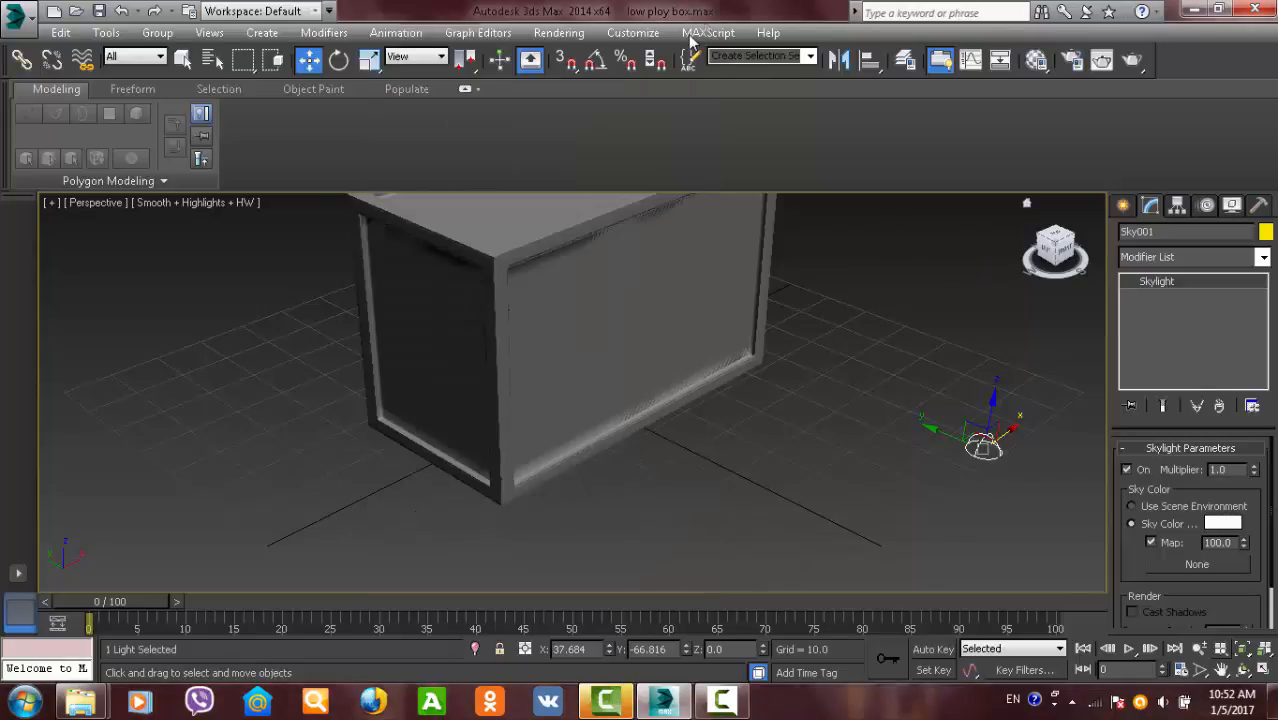
- Select the low-poly box and set its padding to 4 in Render To Texture
{"action": "left_click", "coordinate": [805, 328]}
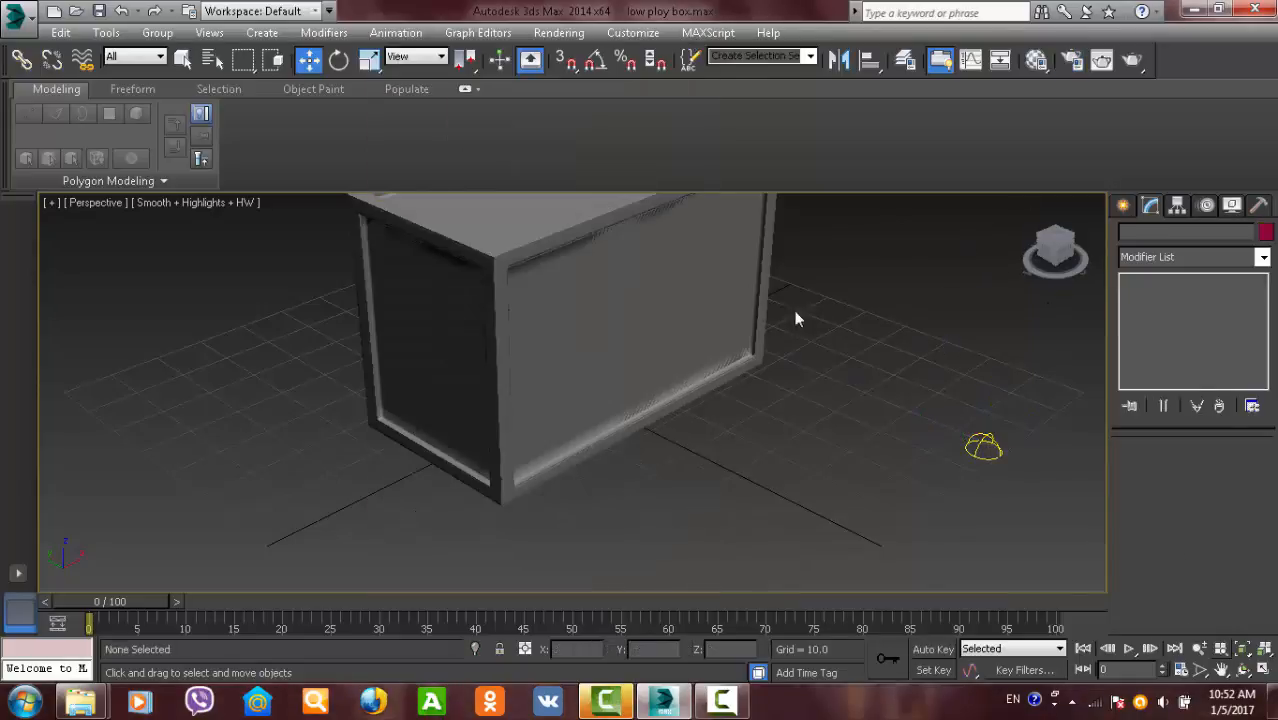
{"action": "left_click", "coordinate": [497, 235]}
{"action": "key", "text": "0"}
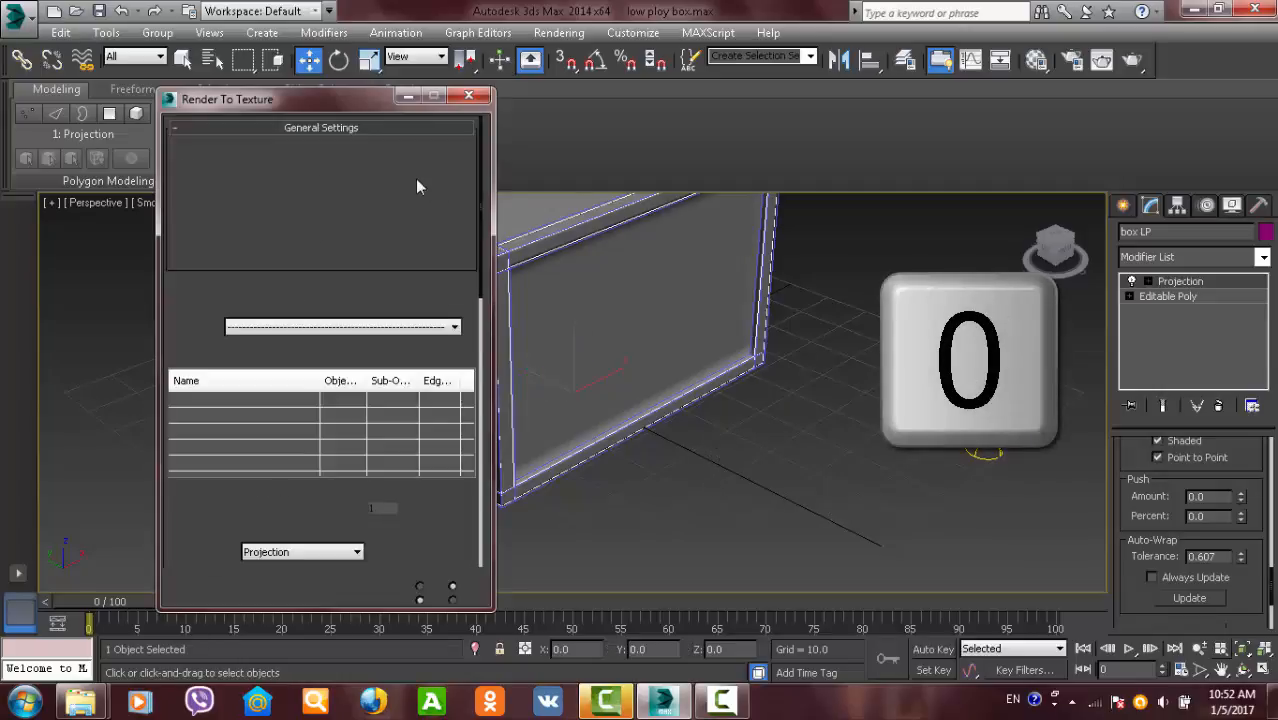
{"action": "scroll", "coordinate": [432, 258], "scroll_direction": "down", "scroll_amount": 5}
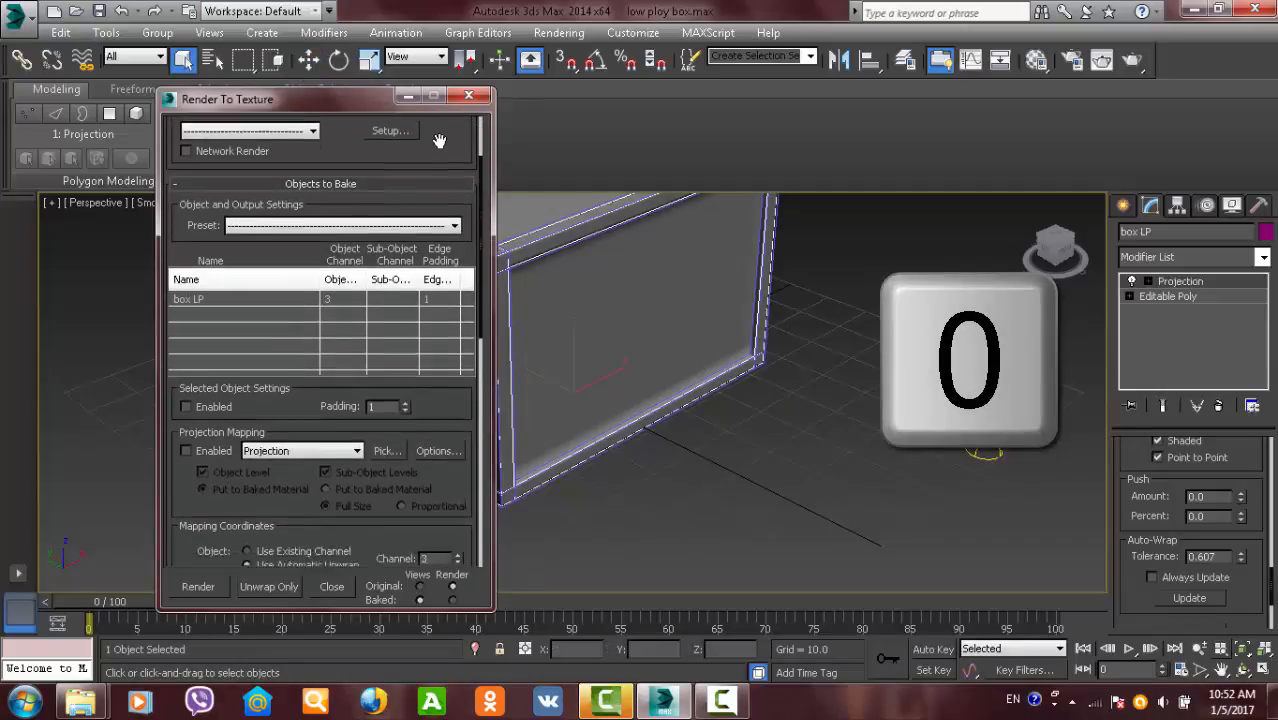
{"action": "scroll", "coordinate": [456, 284], "scroll_direction": "down", "scroll_amount": 1}
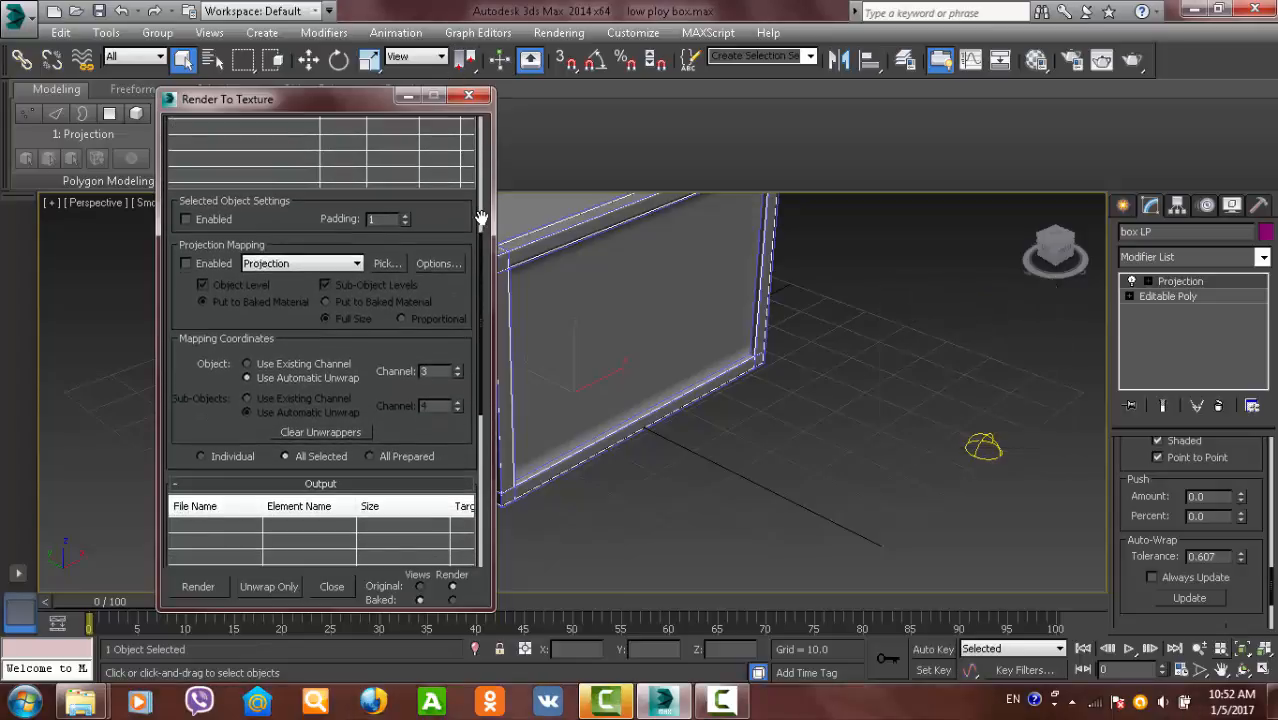
{"action": "scroll", "coordinate": [440, 320], "scroll_direction": "up", "scroll_amount": 3}
{"action": "left_click", "coordinate": [406, 330]}
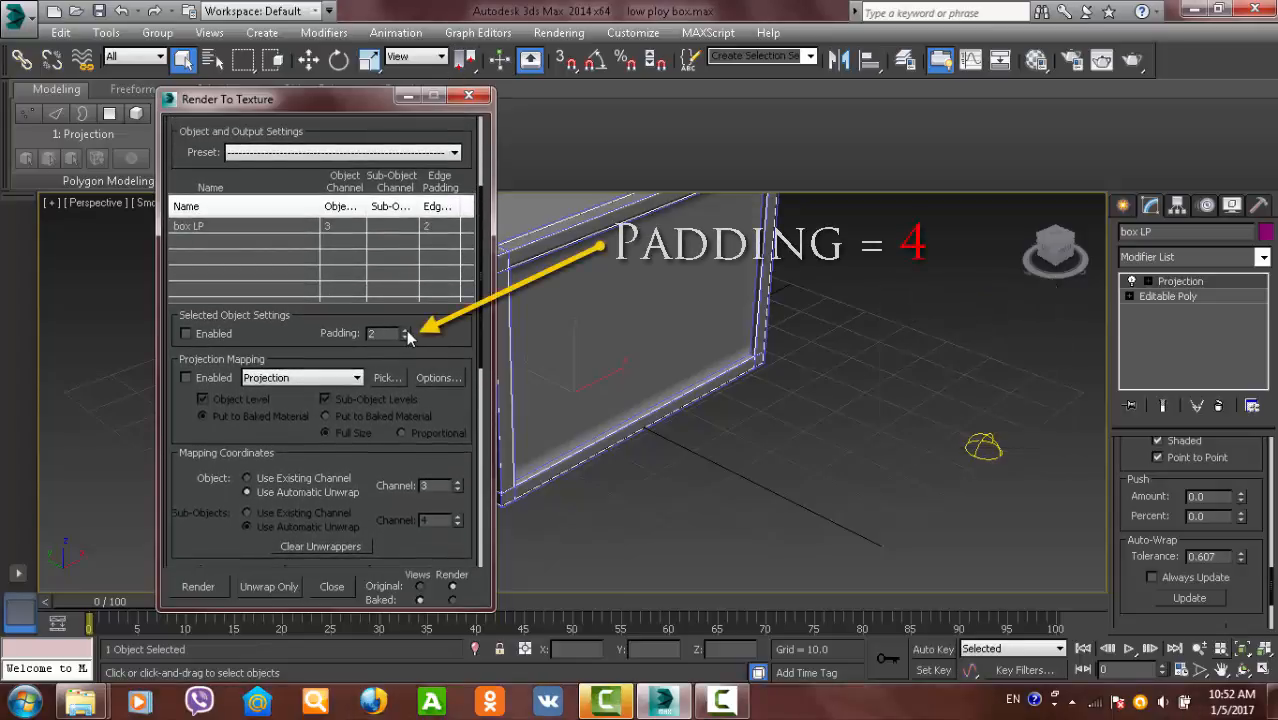
{"action": "left_click_drag", "start_coordinate": [444, 334], "coordinate": [465, 252]}
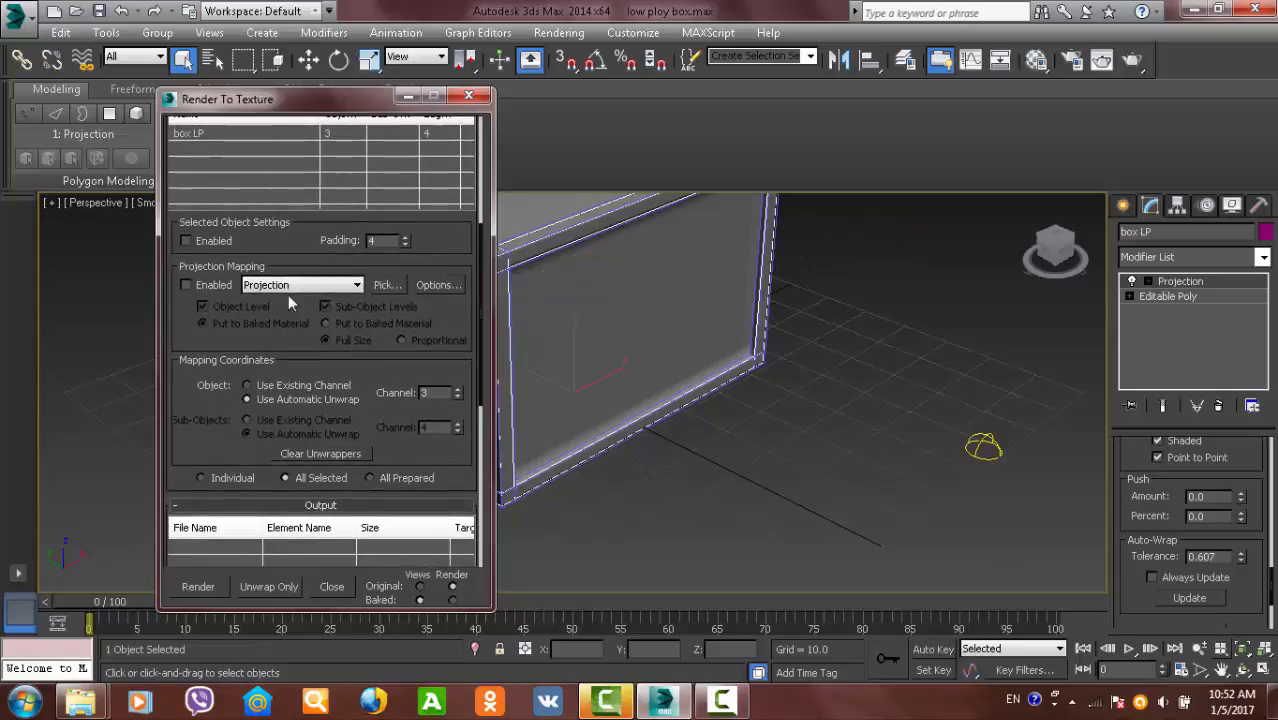
- Enable projection mapping for the low-poly box and turn on Ray miss check in its projection options
{"action": "left_click", "coordinate": [209, 285]}
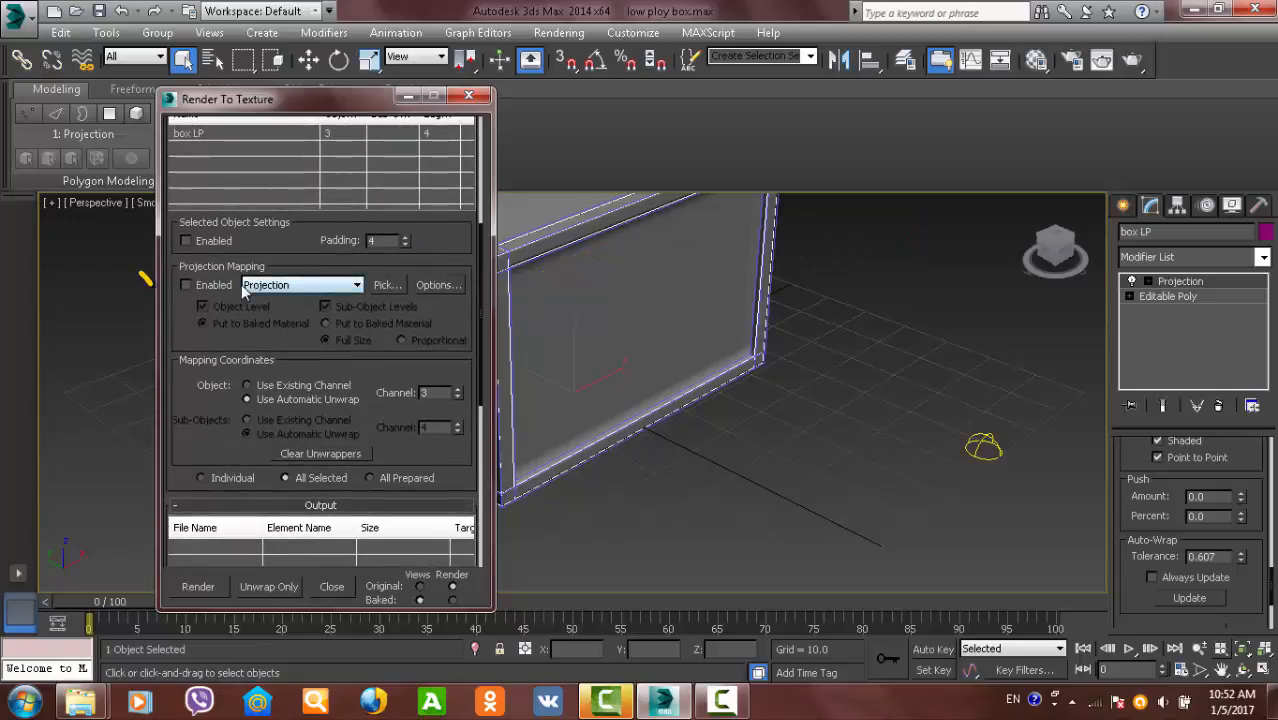
{"action": "left_click", "coordinate": [430, 285]}
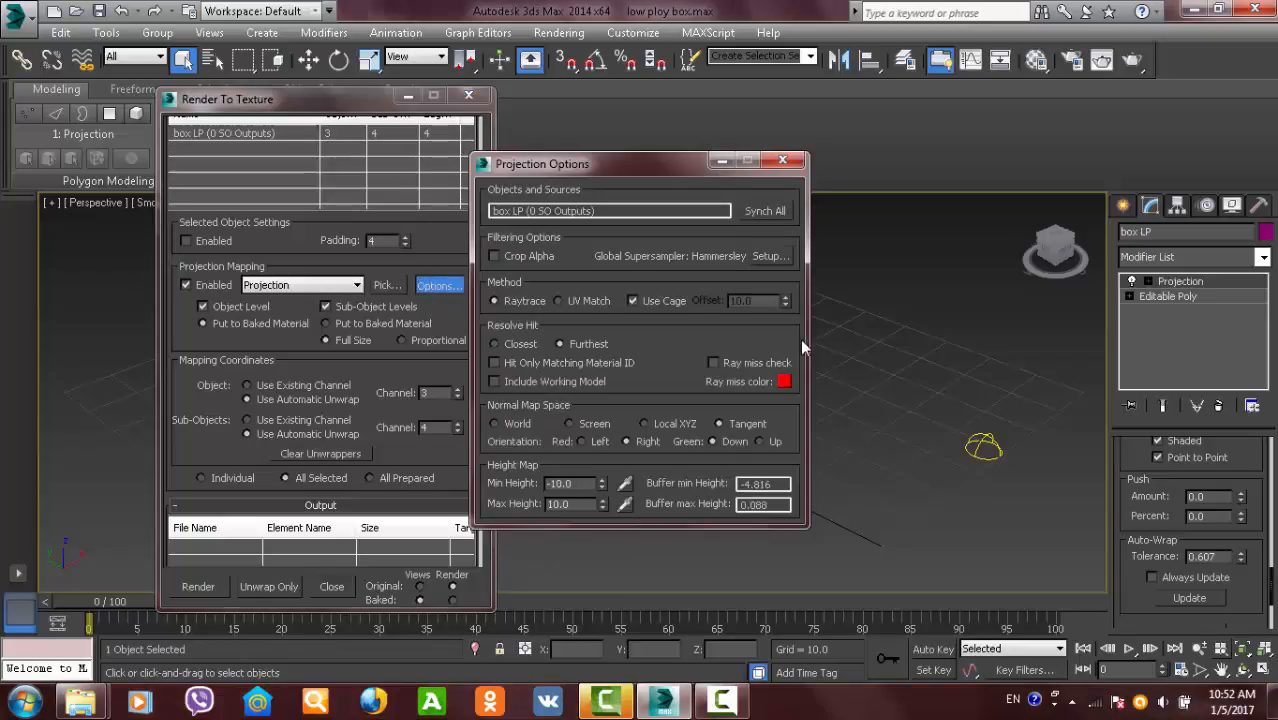
{"action": "left_click", "coordinate": [713, 363]}
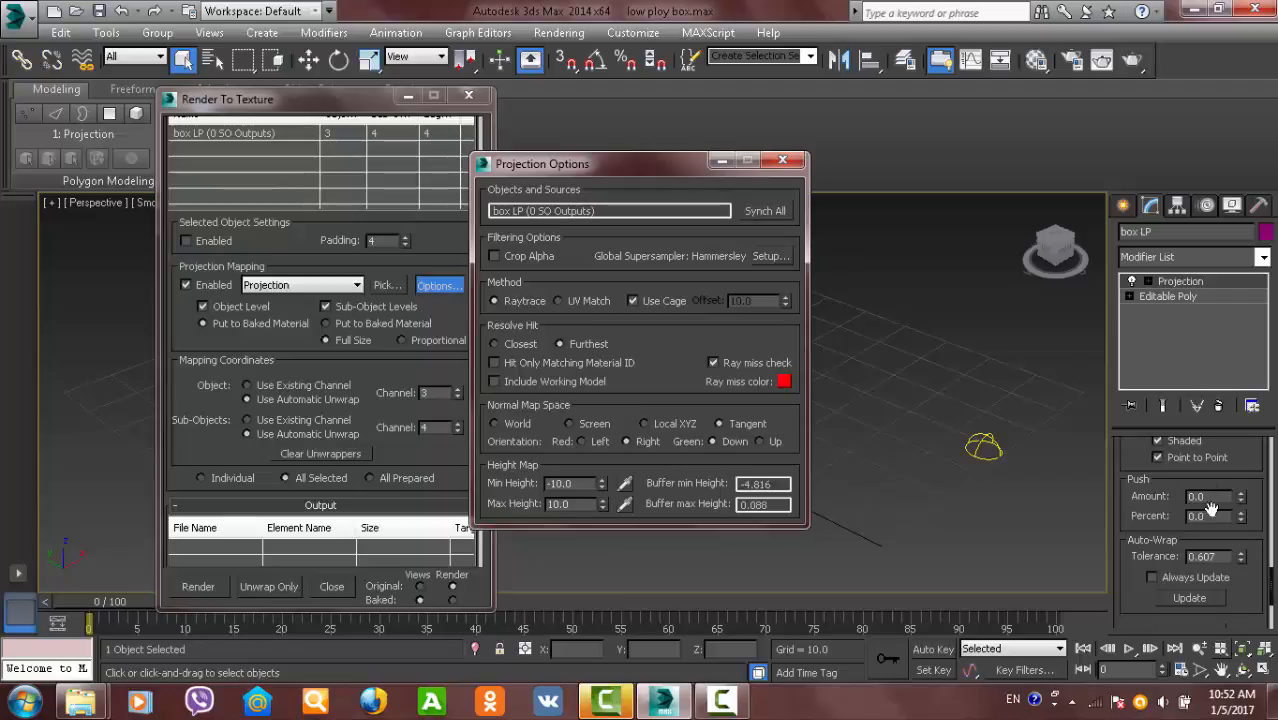
{"action": "left_click", "coordinate": [783, 161]}
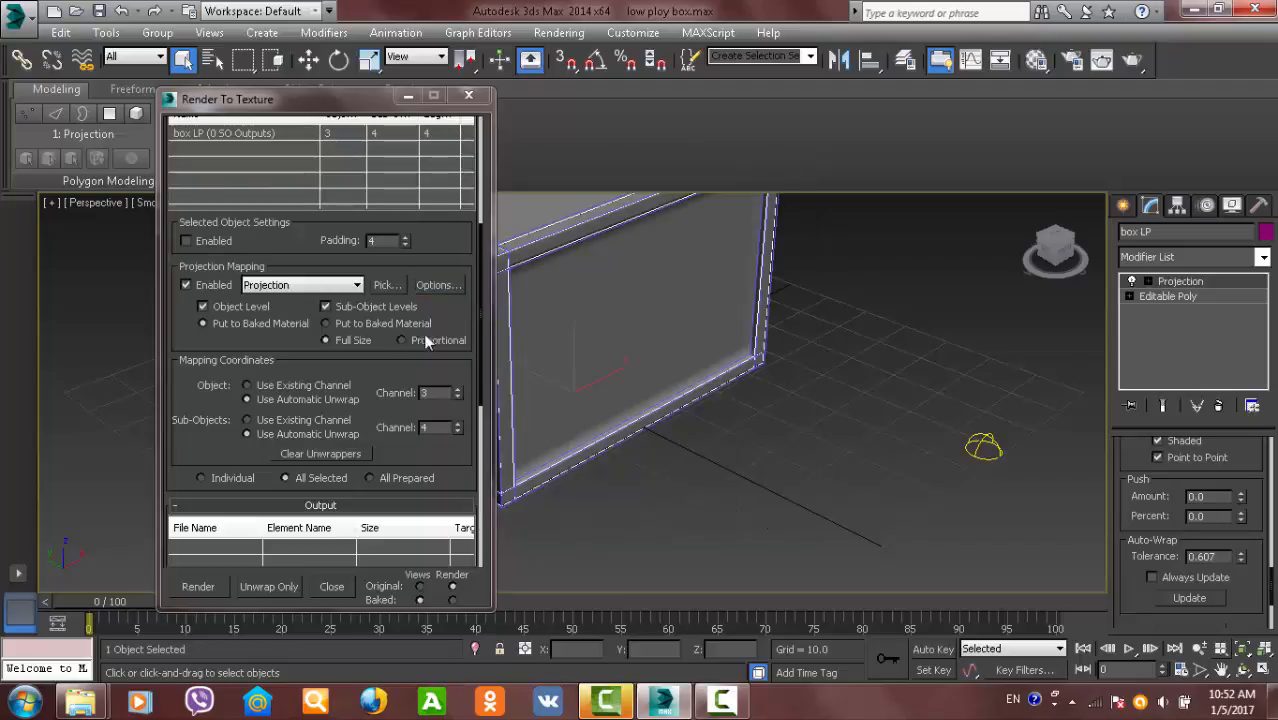
- Set the object mapping coordinates of the bake to use existing channel 1
{"action": "left_click_drag", "start_coordinate": [449, 320], "coordinate": [474, 229]}
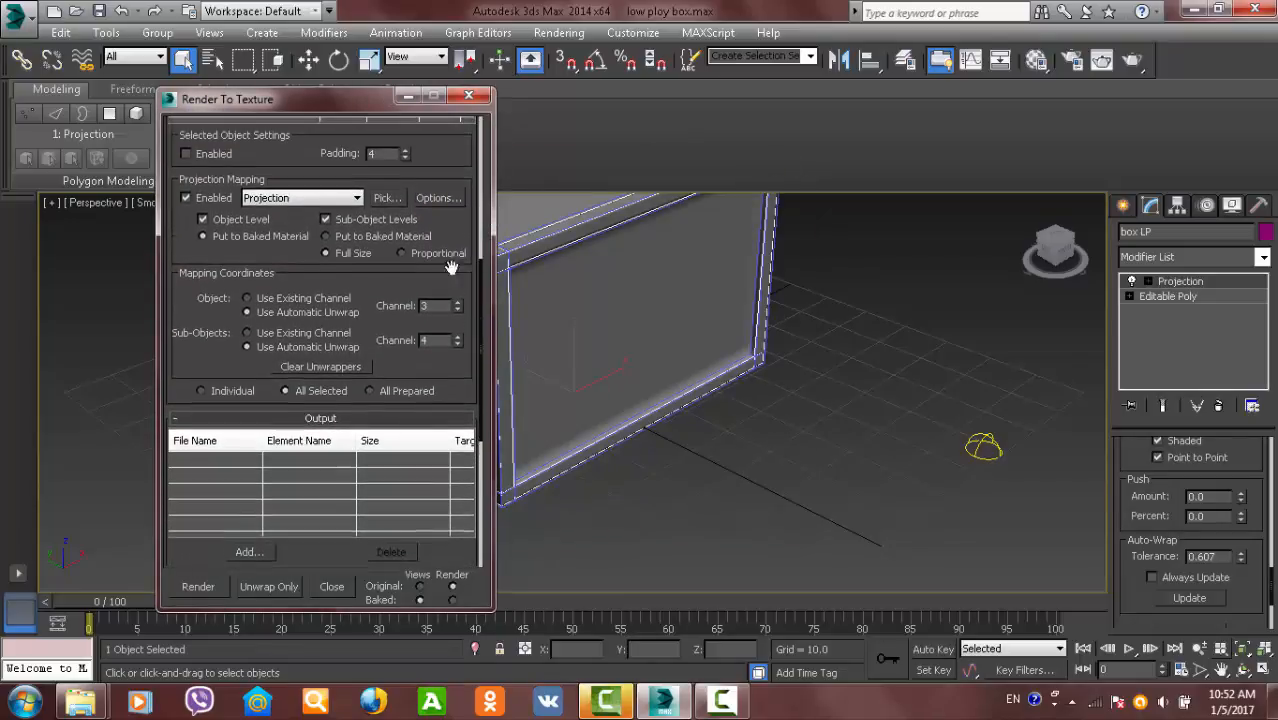
{"action": "left_click", "coordinate": [316, 297]}
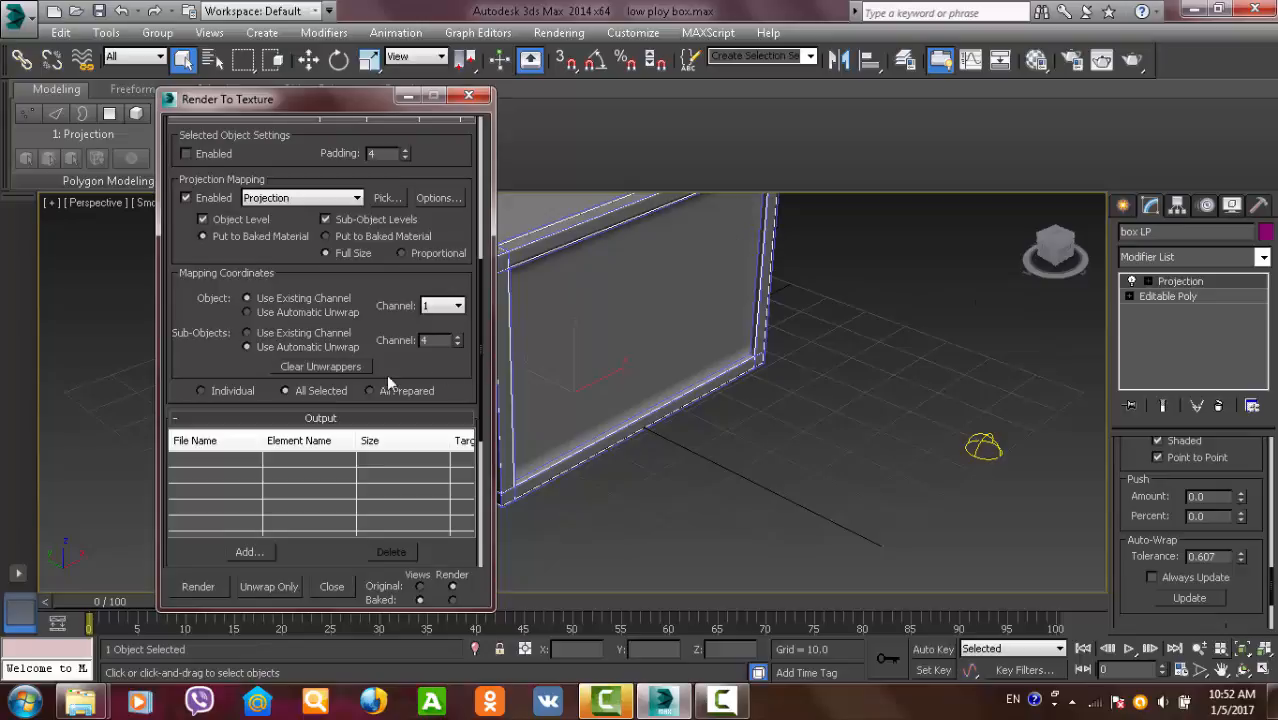
{"action": "left_click", "coordinate": [298, 326]}
{"action": "left_click_drag", "start_coordinate": [457, 373], "coordinate": [481, 121]}
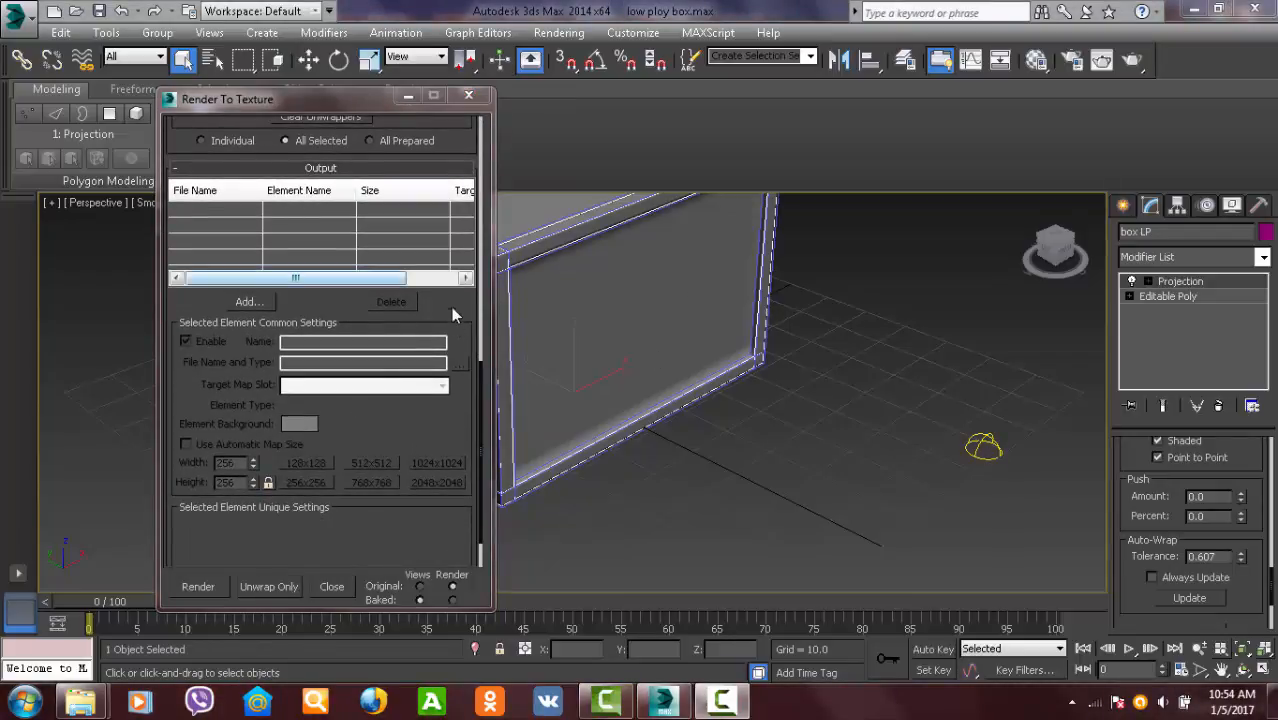
{"action": "scroll", "coordinate": [452, 310], "scroll_direction": "up", "scroll_amount": 1}
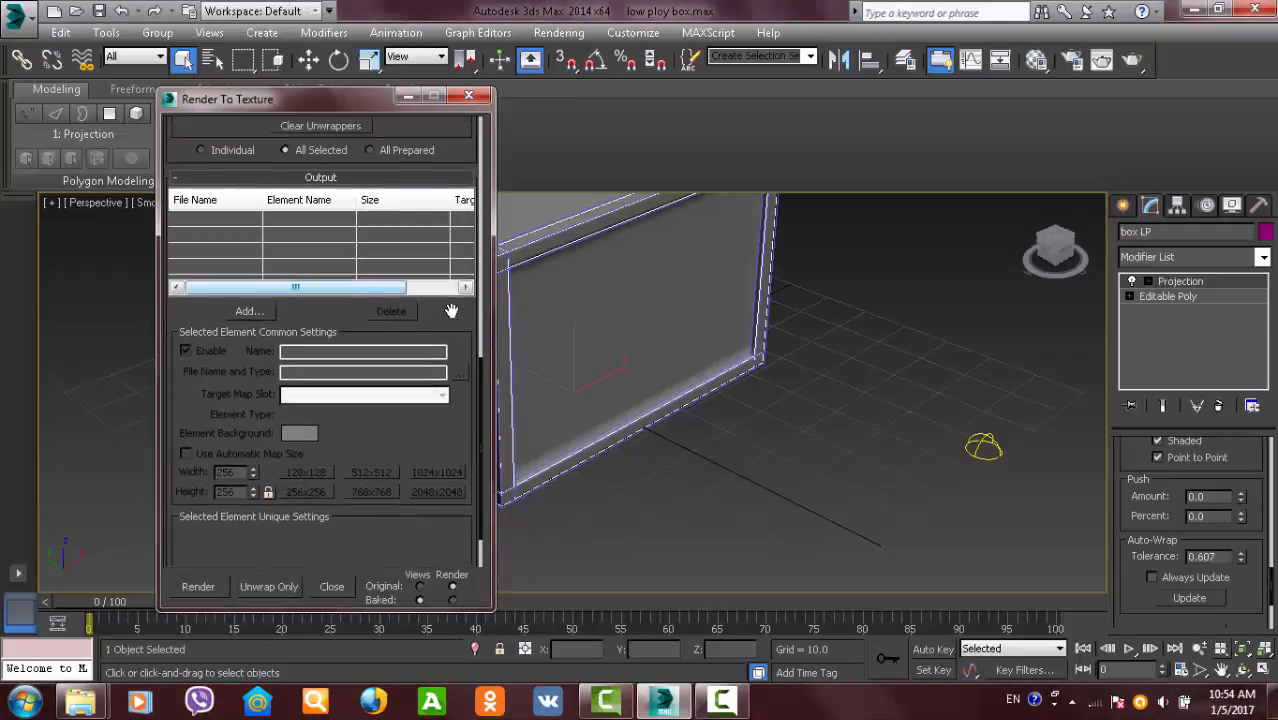
- Add the CompleteMap and NormalsMap texture elements to the low-poly box's bake output
{"action": "left_click", "coordinate": [259, 314]}
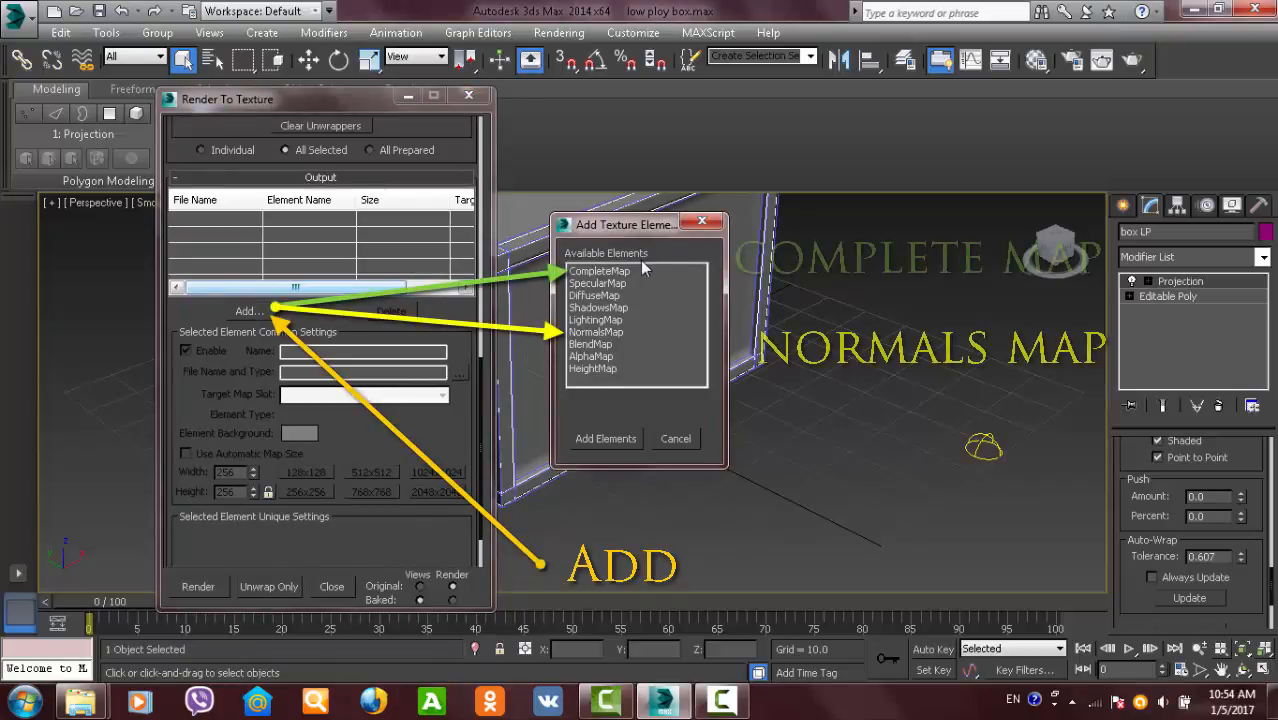
{"action": "double_click", "coordinate": [600, 272]}
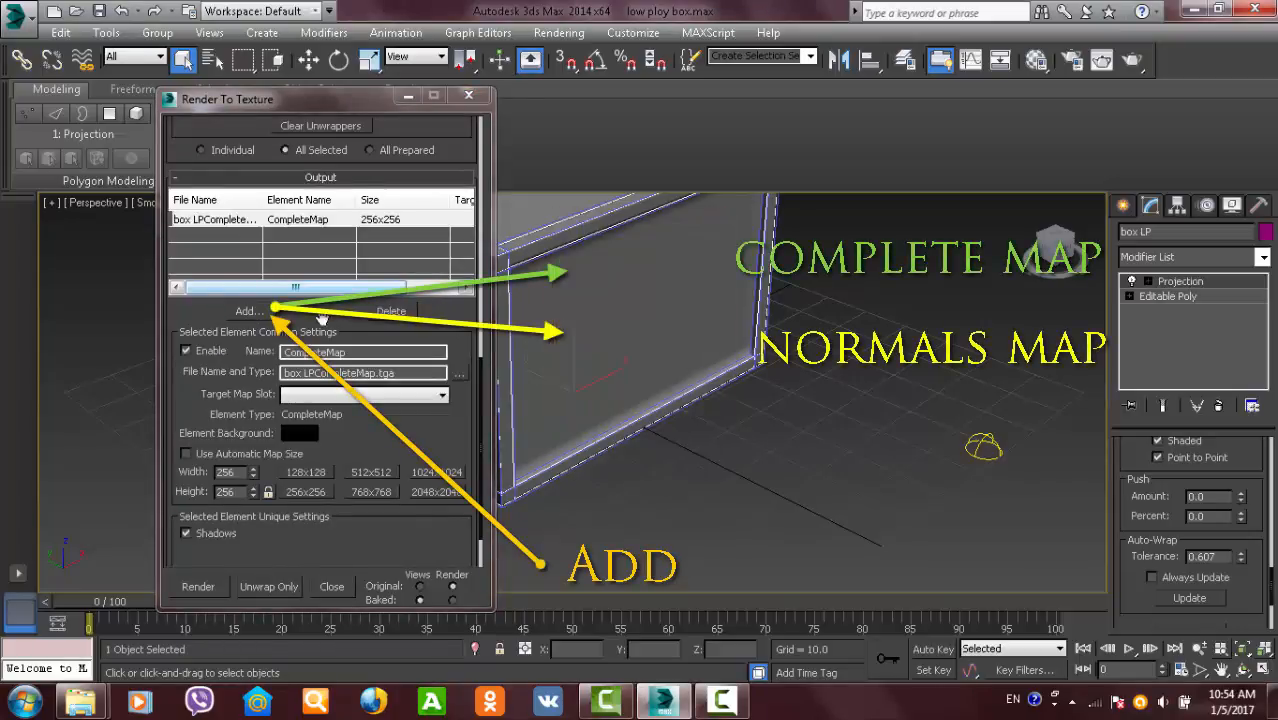
{"action": "left_click", "coordinate": [254, 316]}
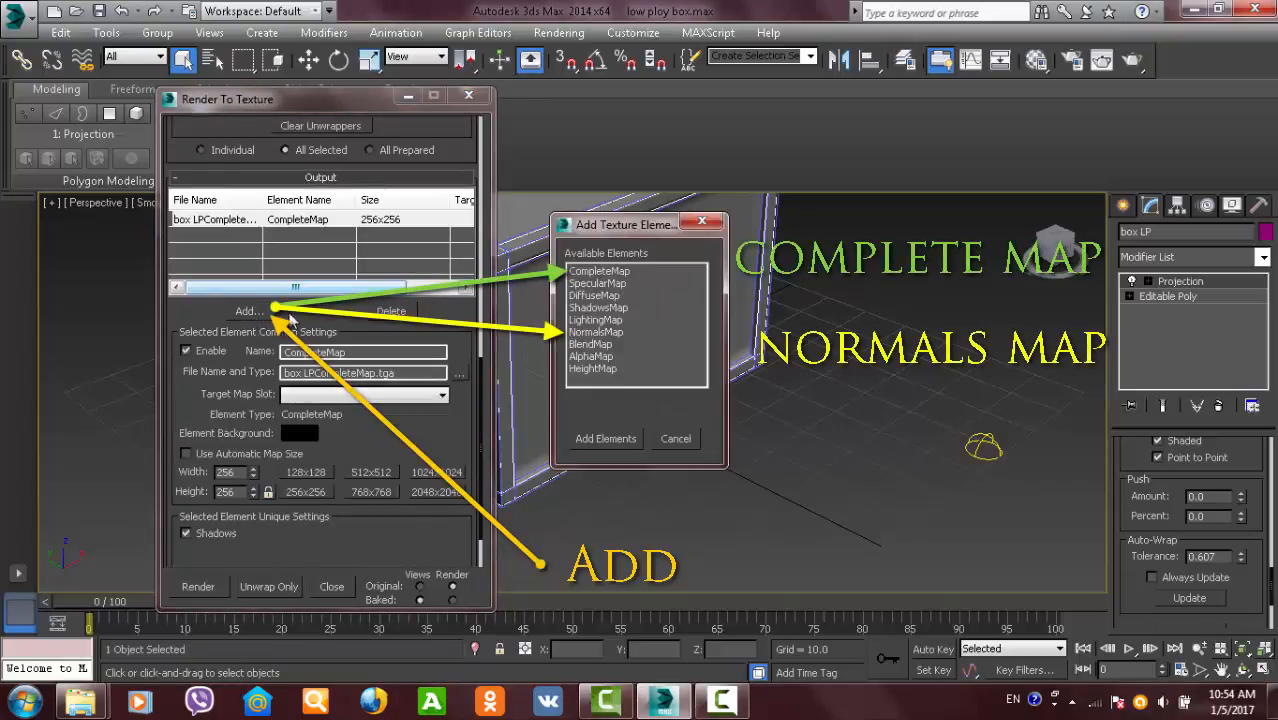
{"action": "double_click", "coordinate": [598, 332]}
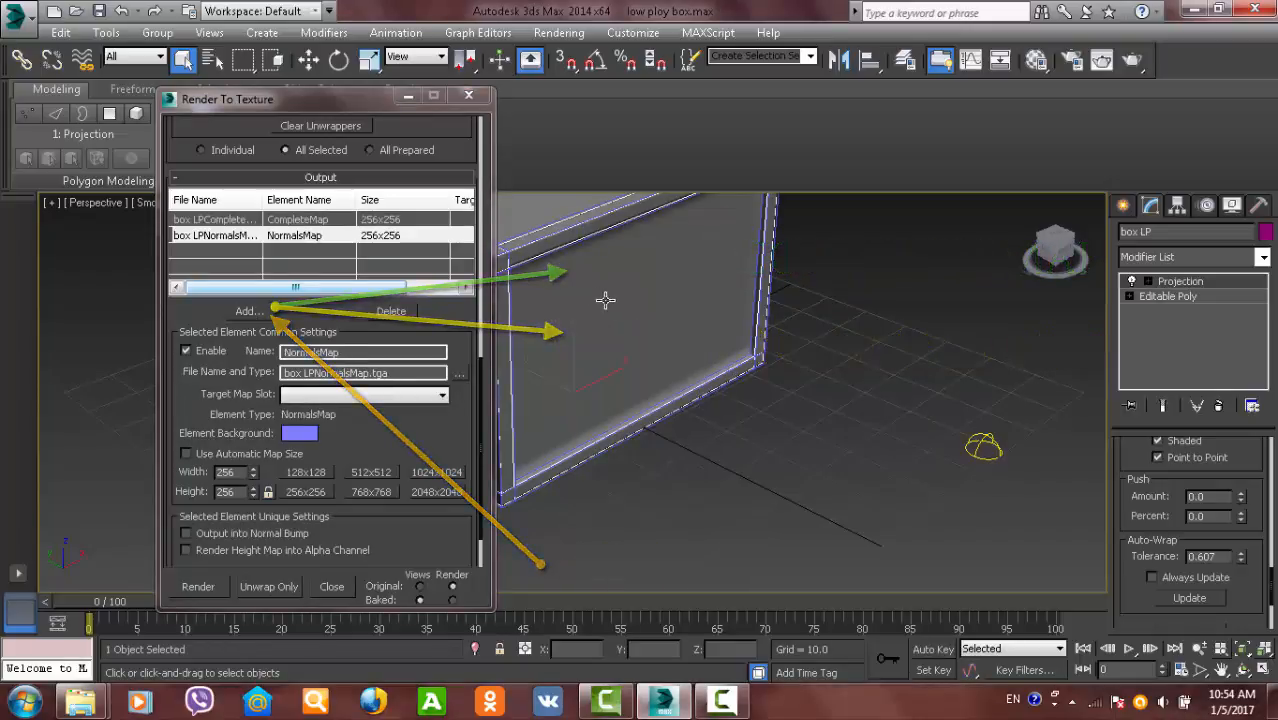
- Select both overlapping boxes, give them the first material with a pure white diffuse colour, and close the material editor
{"action": "scroll", "coordinate": [752, 366], "scroll_direction": "down", "scroll_amount": 5}
{"action": "scroll", "coordinate": [752, 366], "scroll_direction": "down", "scroll_amount": 3}
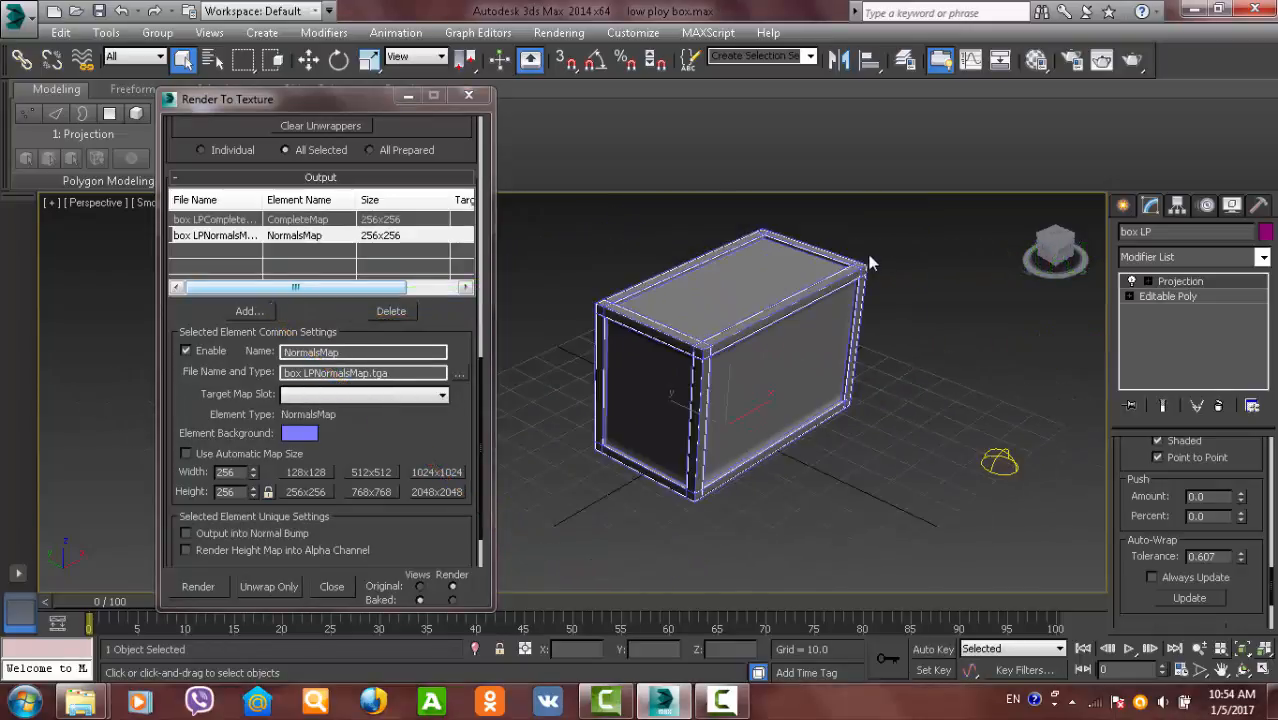
{"action": "left_click_drag", "start_coordinate": [870, 263], "coordinate": [602, 480]}
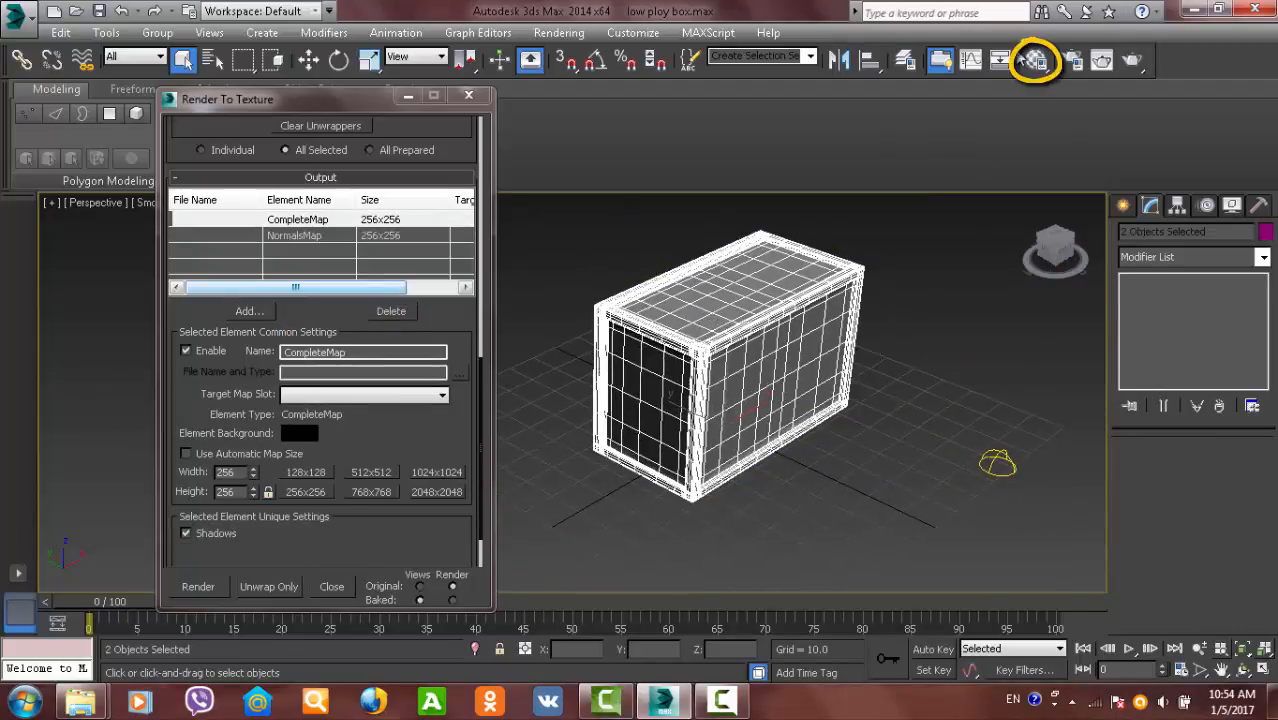
{"action": "key", "text": "m"}
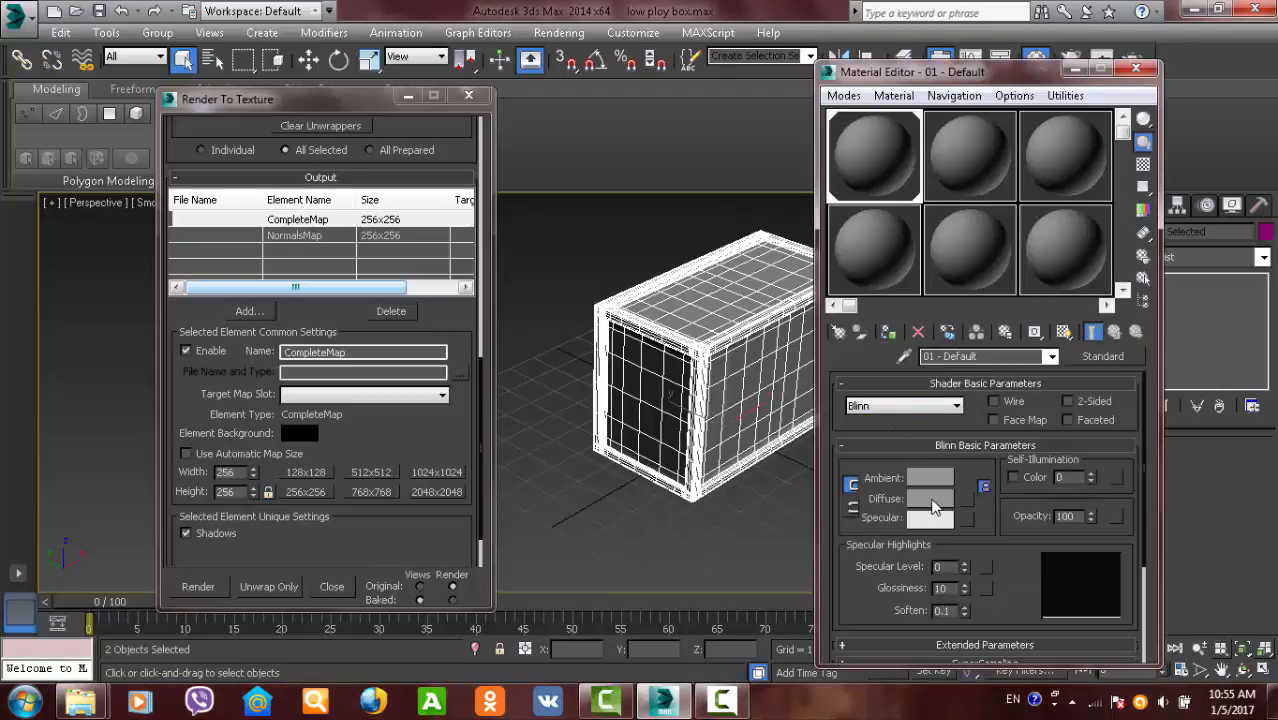
{"action": "left_click", "coordinate": [931, 499]}
{"action": "left_click", "coordinate": [536, 254]}
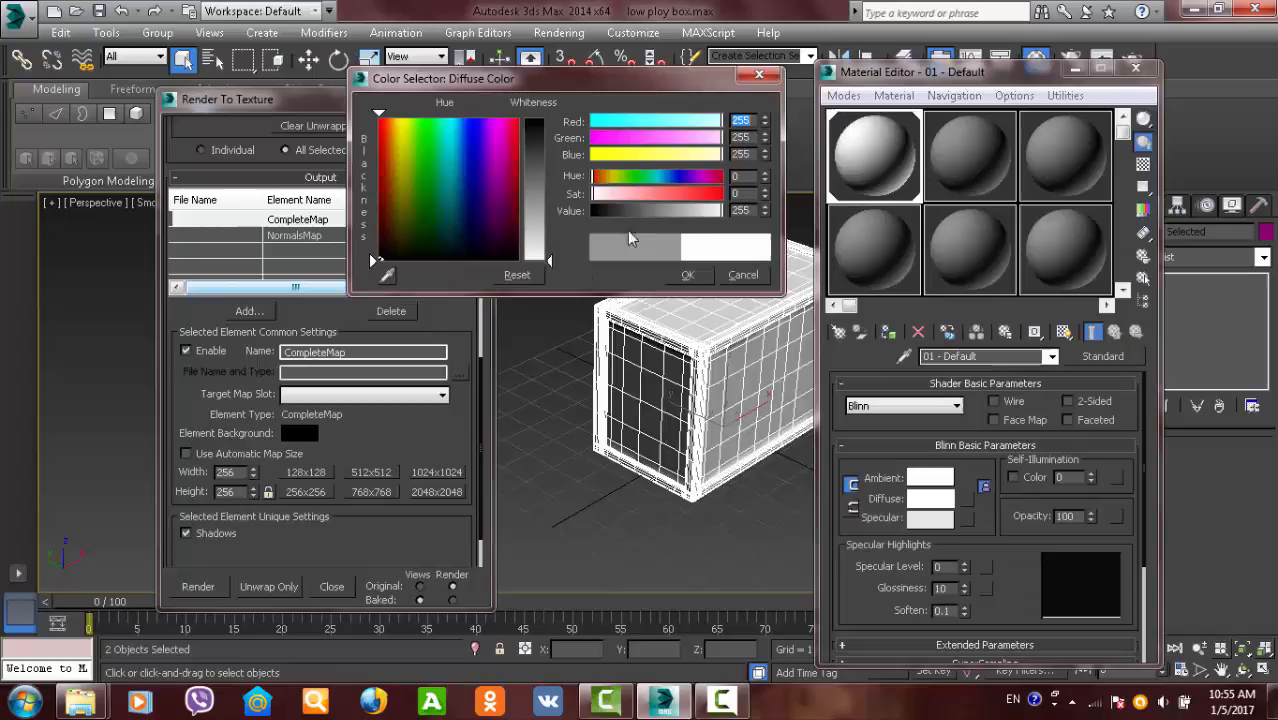
{"action": "left_click", "coordinate": [688, 275]}
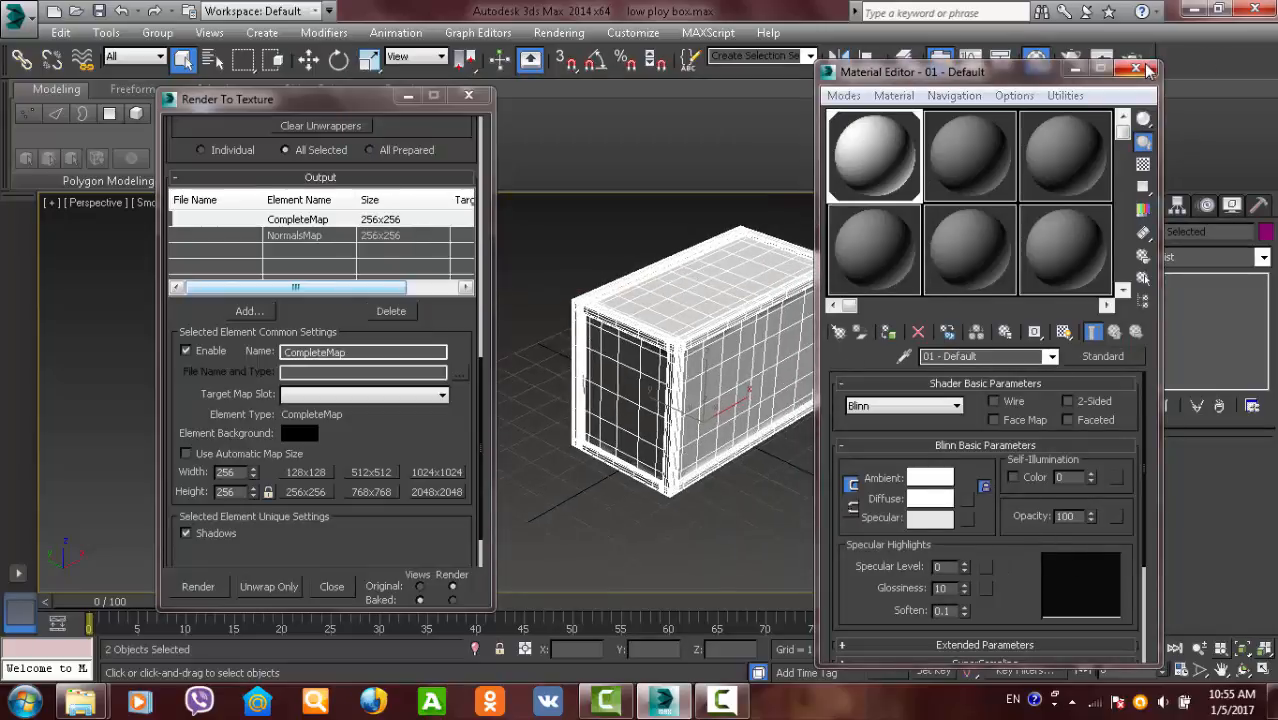
{"action": "left_click", "coordinate": [1136, 69]}
- Clear the selection and reselect only the low-poly box so its CompleteMap and NormalsMap outputs are listed
{"action": "left_click", "coordinate": [878, 400]}
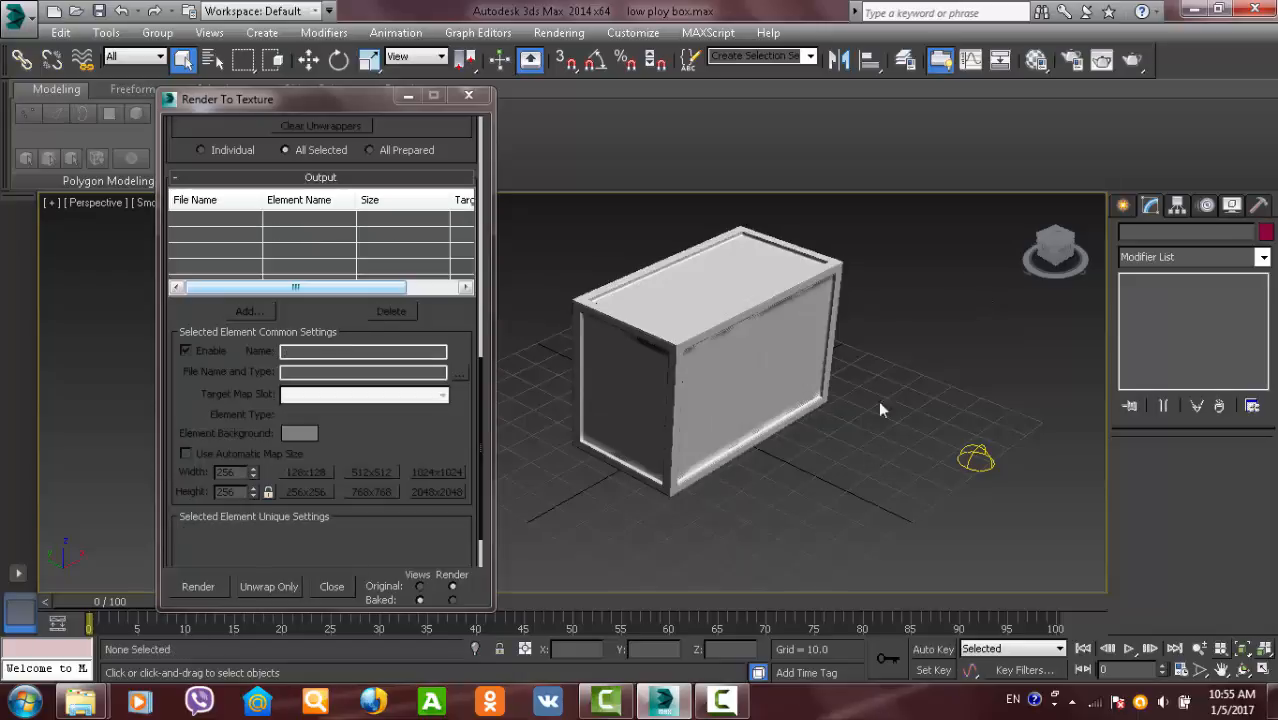
{"action": "left_click", "coordinate": [1028, 201]}
{"action": "left_click", "coordinate": [753, 242]}
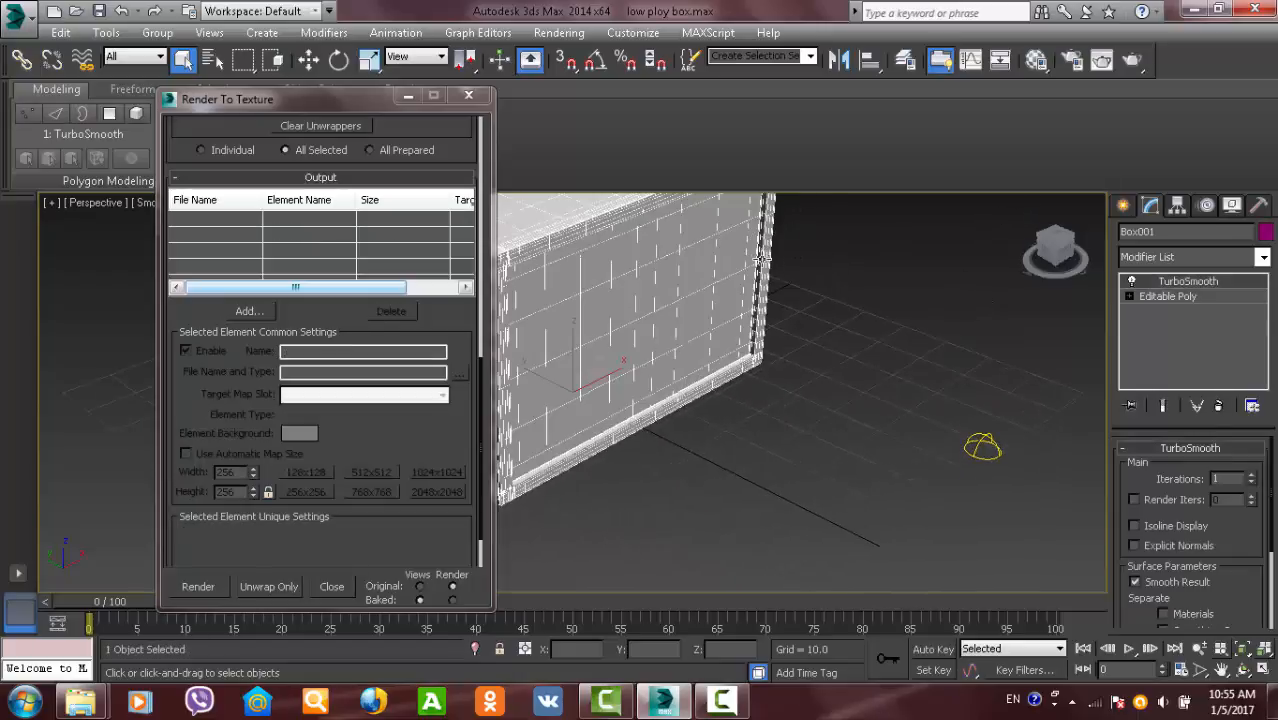
{"action": "left_click", "coordinate": [761, 262]}
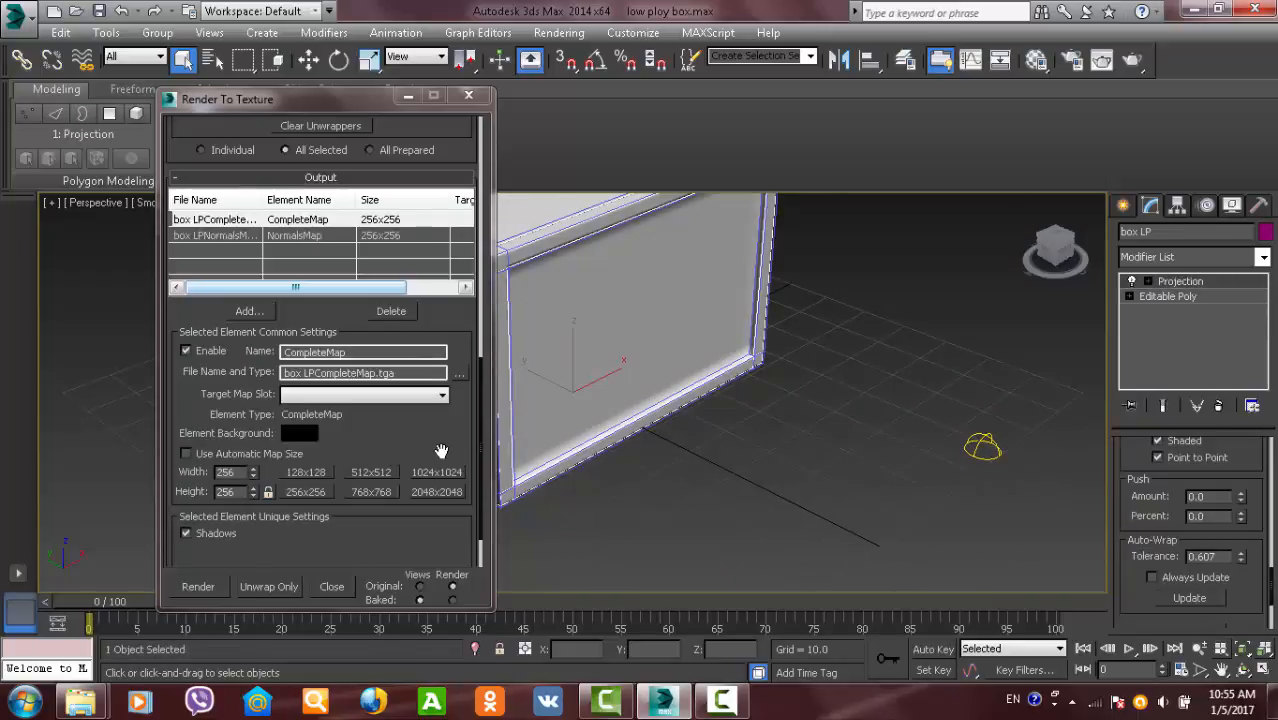
{"action": "mouse_move", "coordinate": [441, 452]}
{"action": "left_mouse_down"}
{"action": "mouse_move", "coordinate": [456, 403]}
{"action": "mouse_move", "coordinate": [452, 446]}
{"action": "left_mouse_up"}
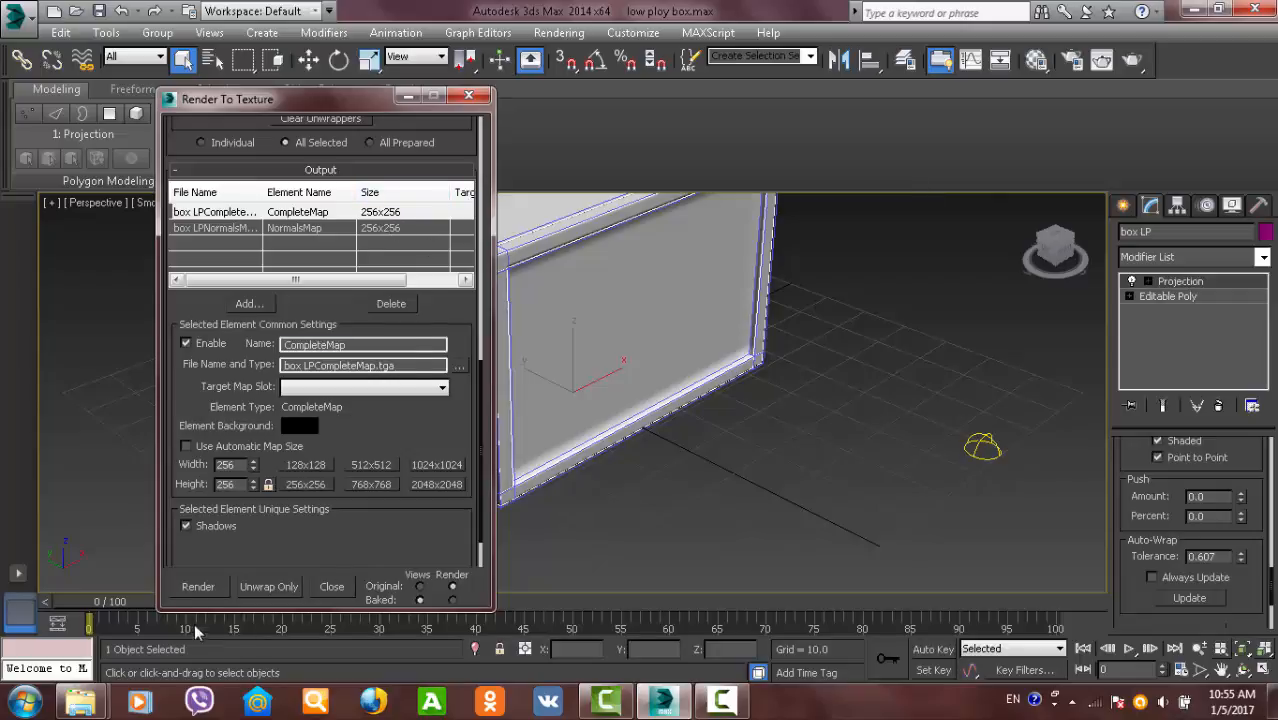
- Render a test bake of the 256x256 elements without map targets, examine the rendered complete map up close, and close the render window
{"action": "left_click", "coordinate": [208, 592]}
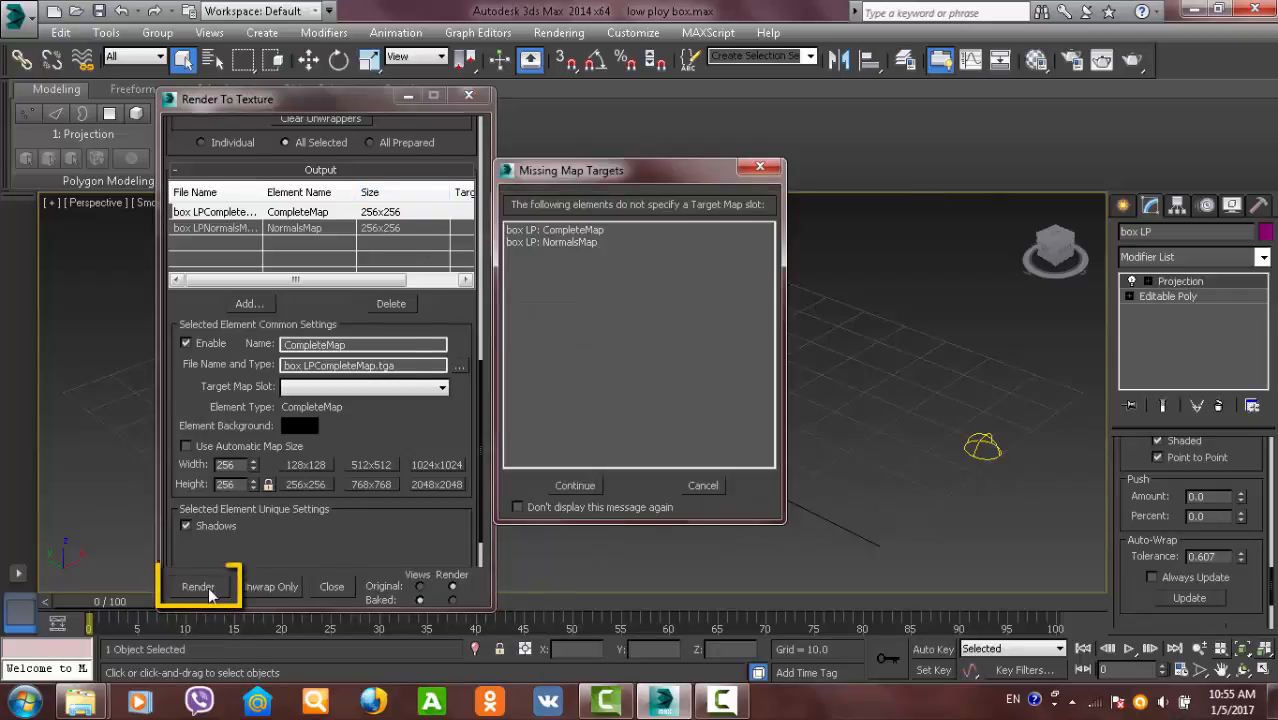
{"action": "left_click", "coordinate": [596, 485]}
{"action": "left_click", "coordinate": [612, 367]}
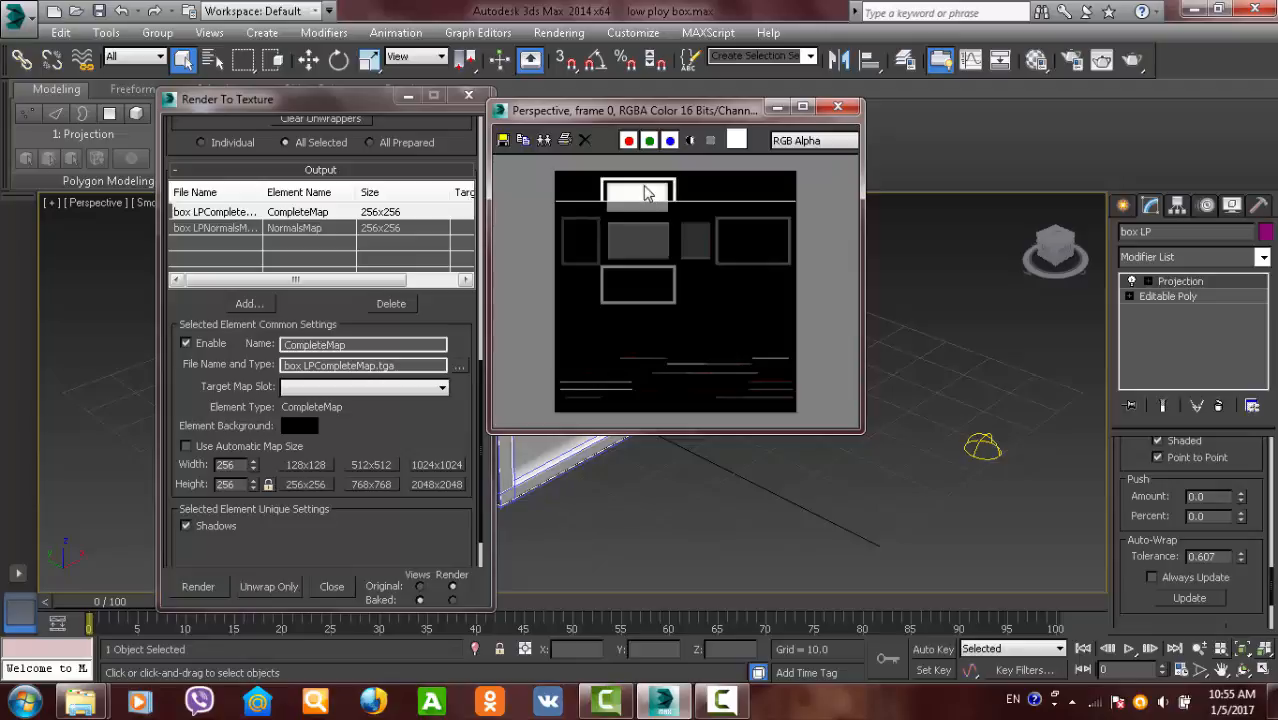
{"action": "scroll", "coordinate": [650, 196], "scroll_direction": "up", "scroll_amount": 3}
{"action": "scroll", "coordinate": [670, 212], "scroll_direction": "down", "scroll_amount": 2}
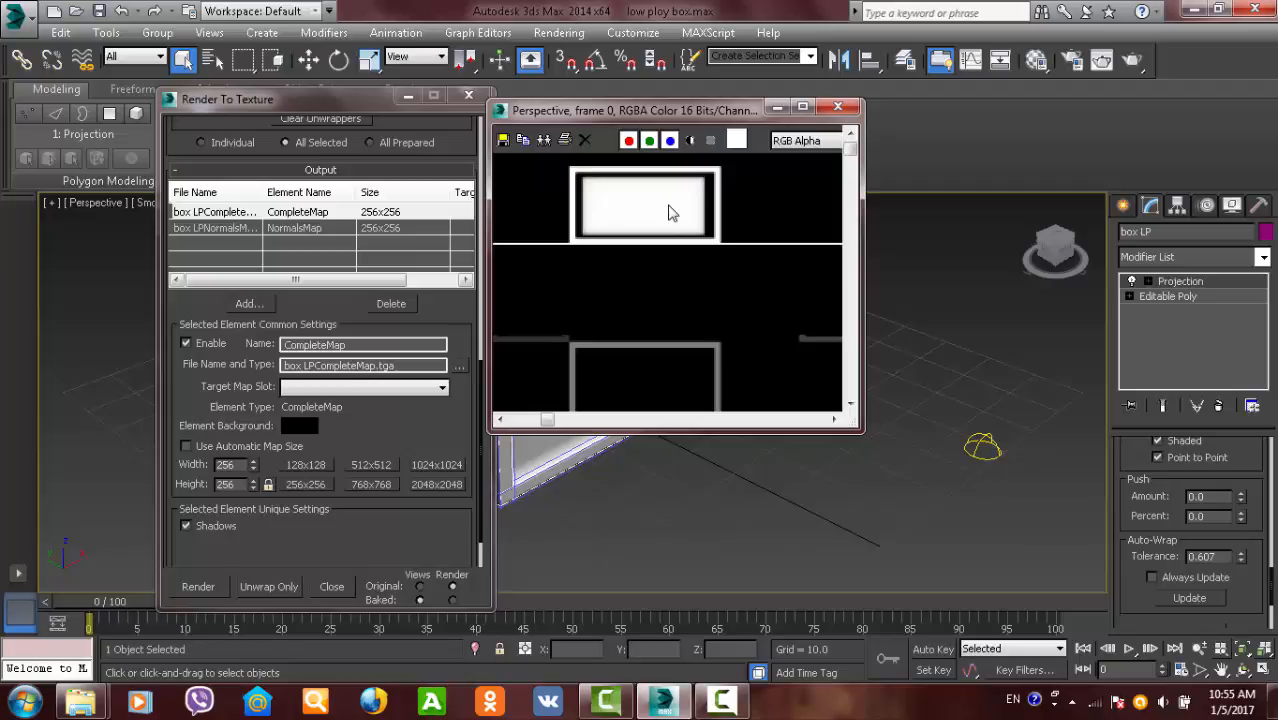
{"action": "scroll", "coordinate": [670, 212], "scroll_direction": "down", "scroll_amount": 3}
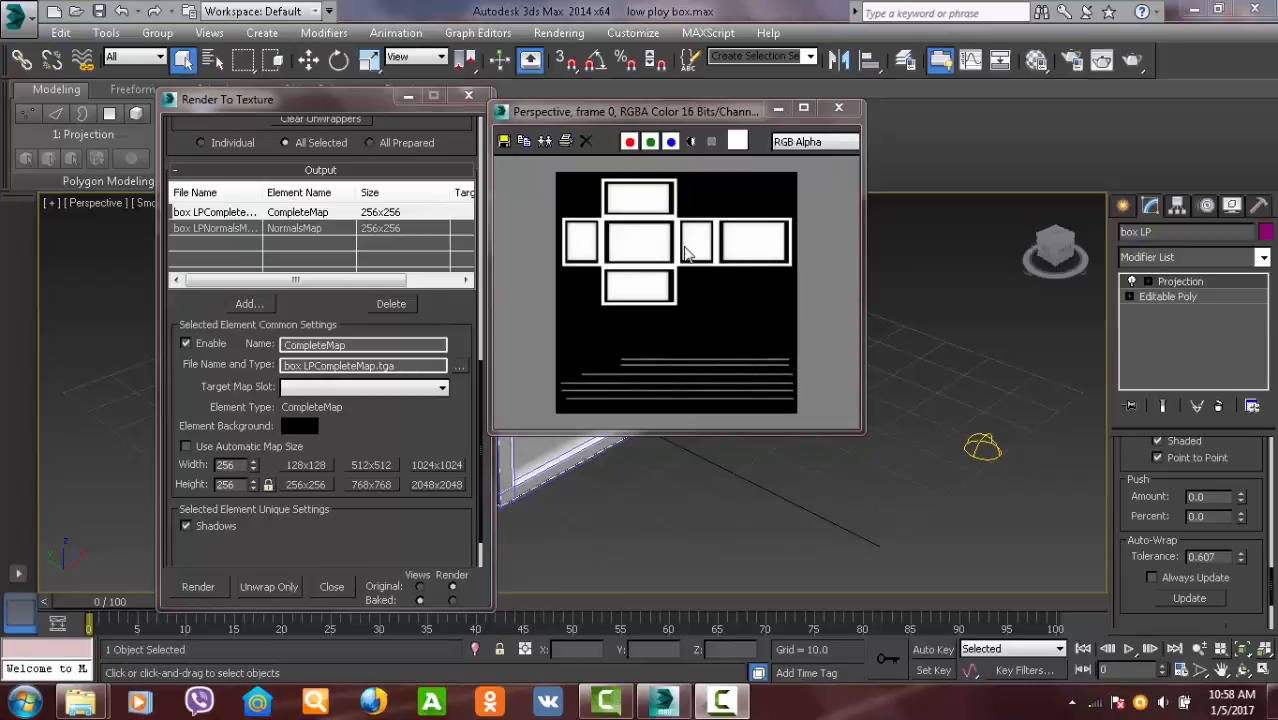
{"action": "middle_click", "coordinate": [718, 189]}
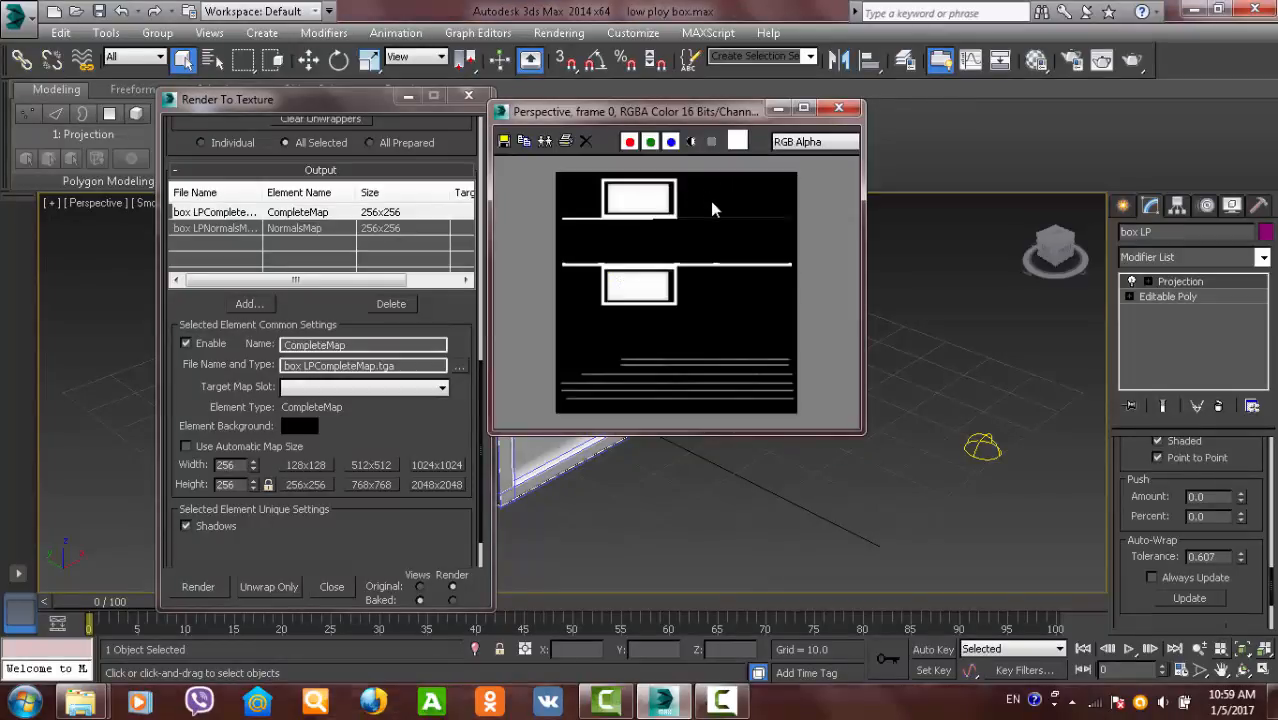
{"action": "scroll", "coordinate": [690, 200], "scroll_direction": "up", "scroll_amount": 2}
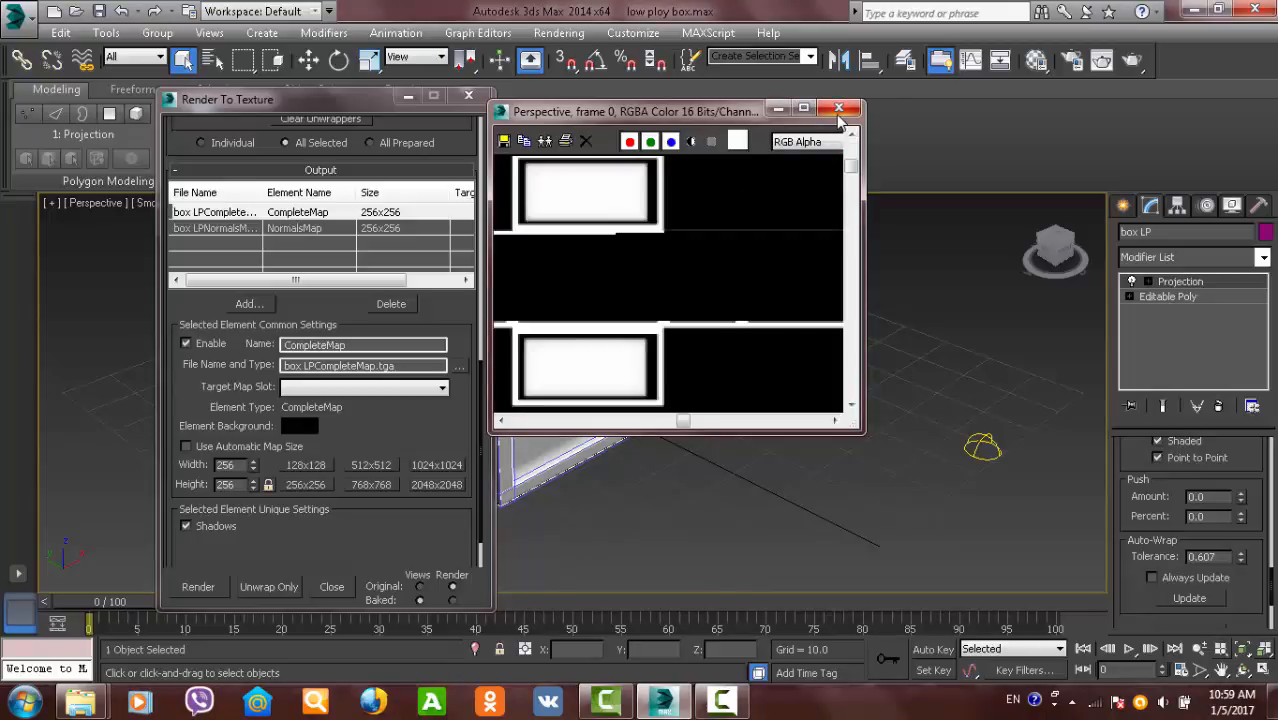
{"action": "left_click", "coordinate": [837, 110]}
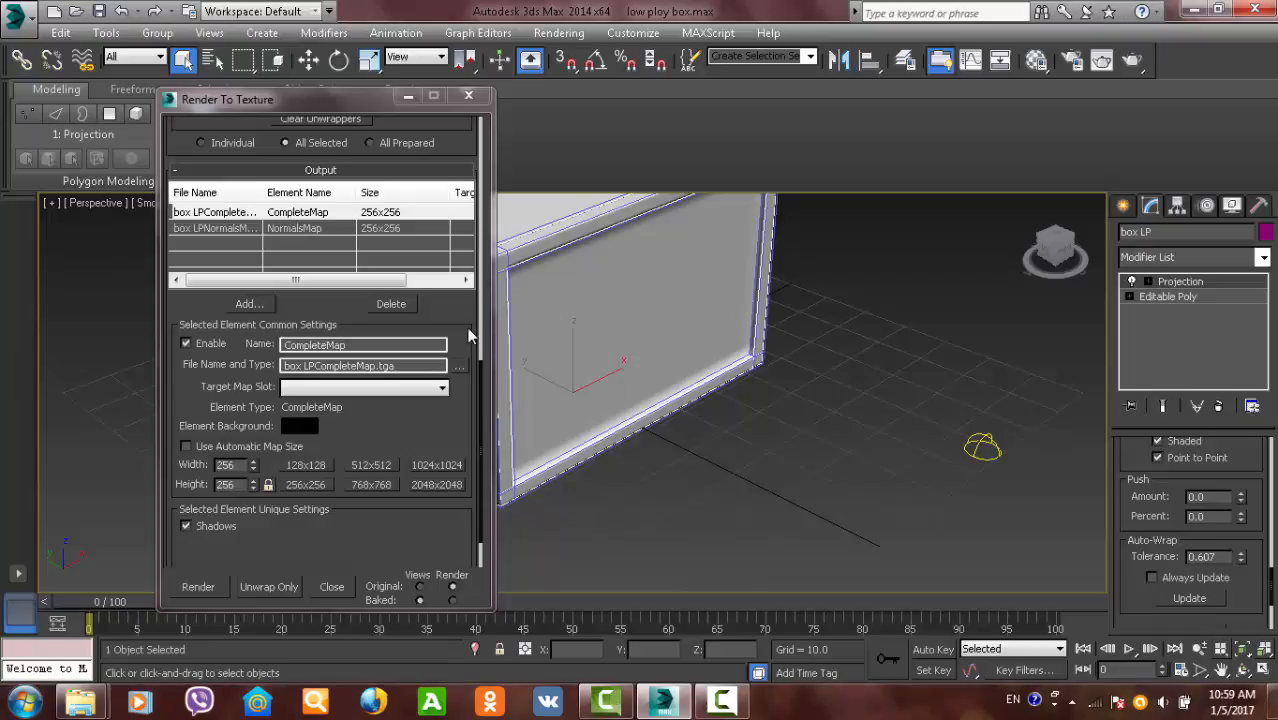
- Set the output size of both the CompleteMap and NormalsMap elements to 2048x2048
{"action": "scroll", "coordinate": [470, 335], "scroll_direction": "down", "scroll_amount": 1}
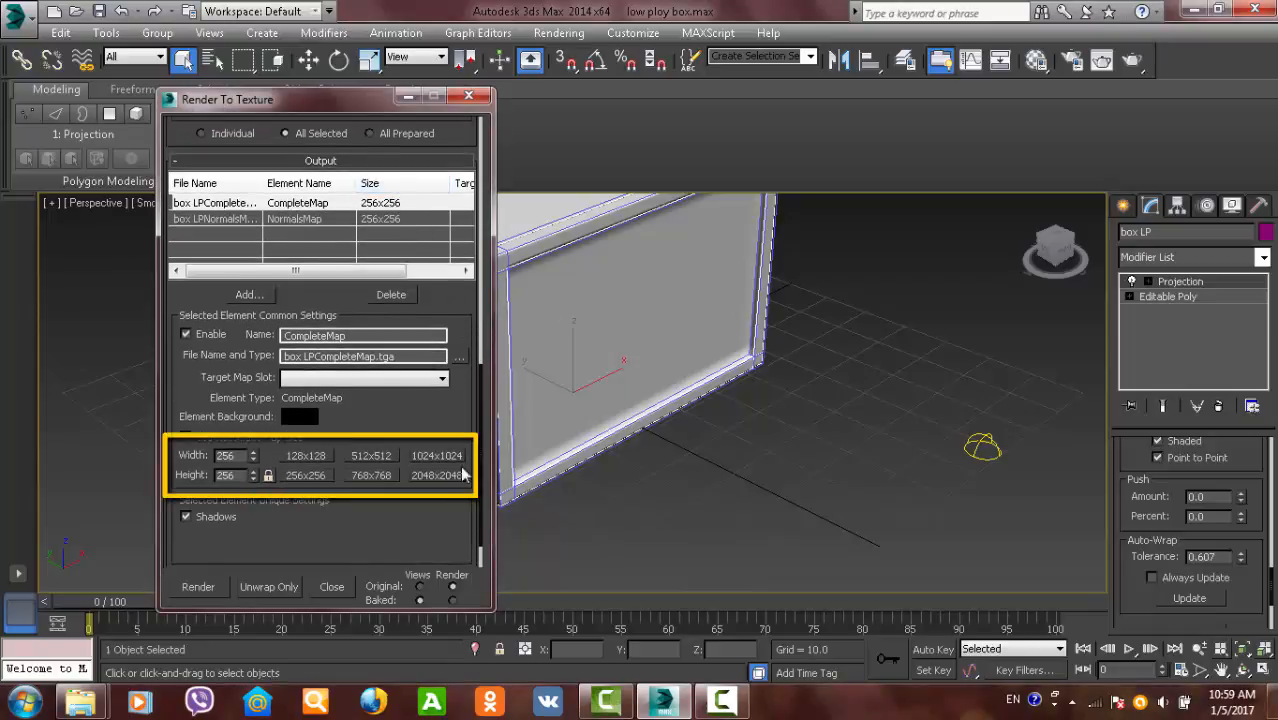
{"action": "left_click", "coordinate": [447, 479]}
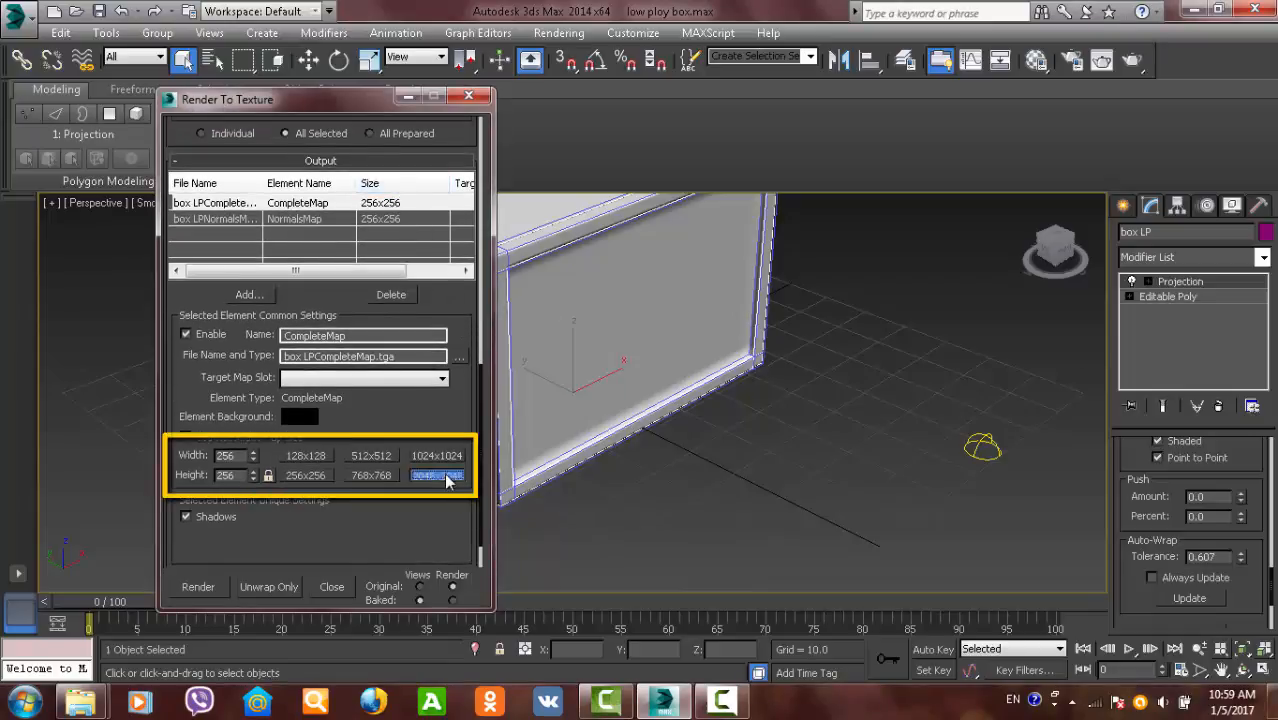
{"action": "left_click", "coordinate": [434, 220]}
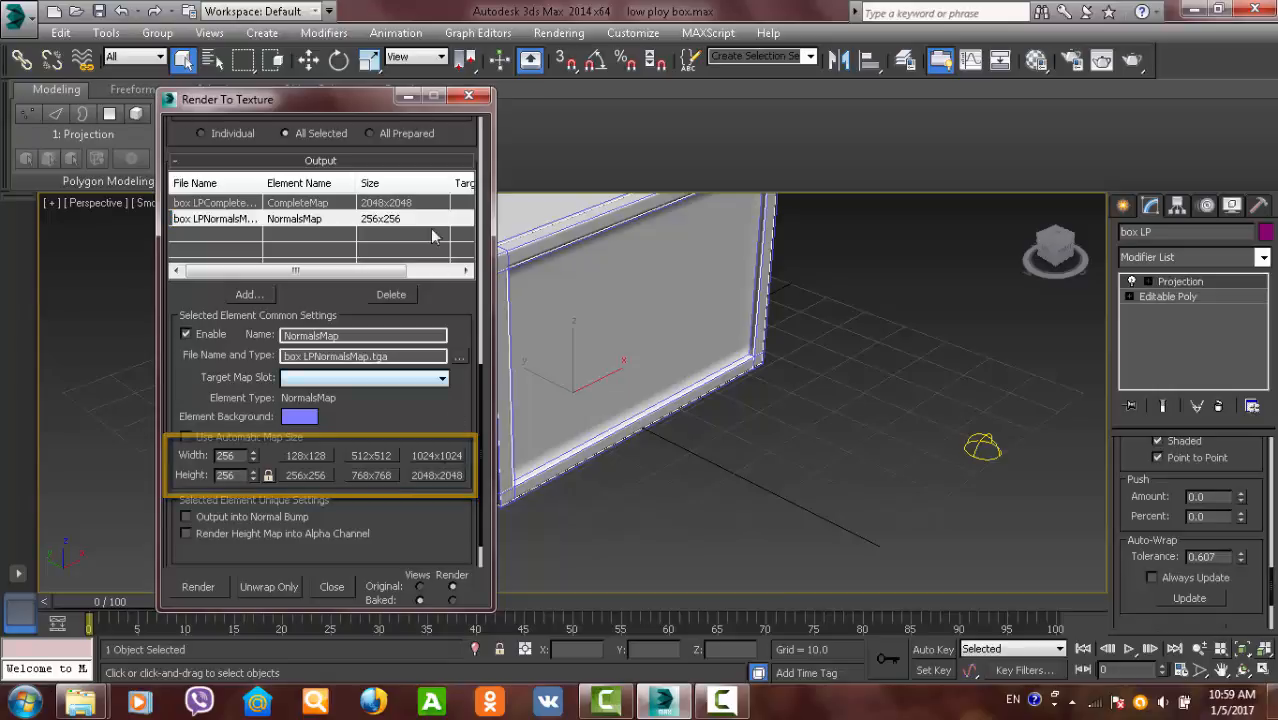
{"action": "left_click", "coordinate": [437, 475]}
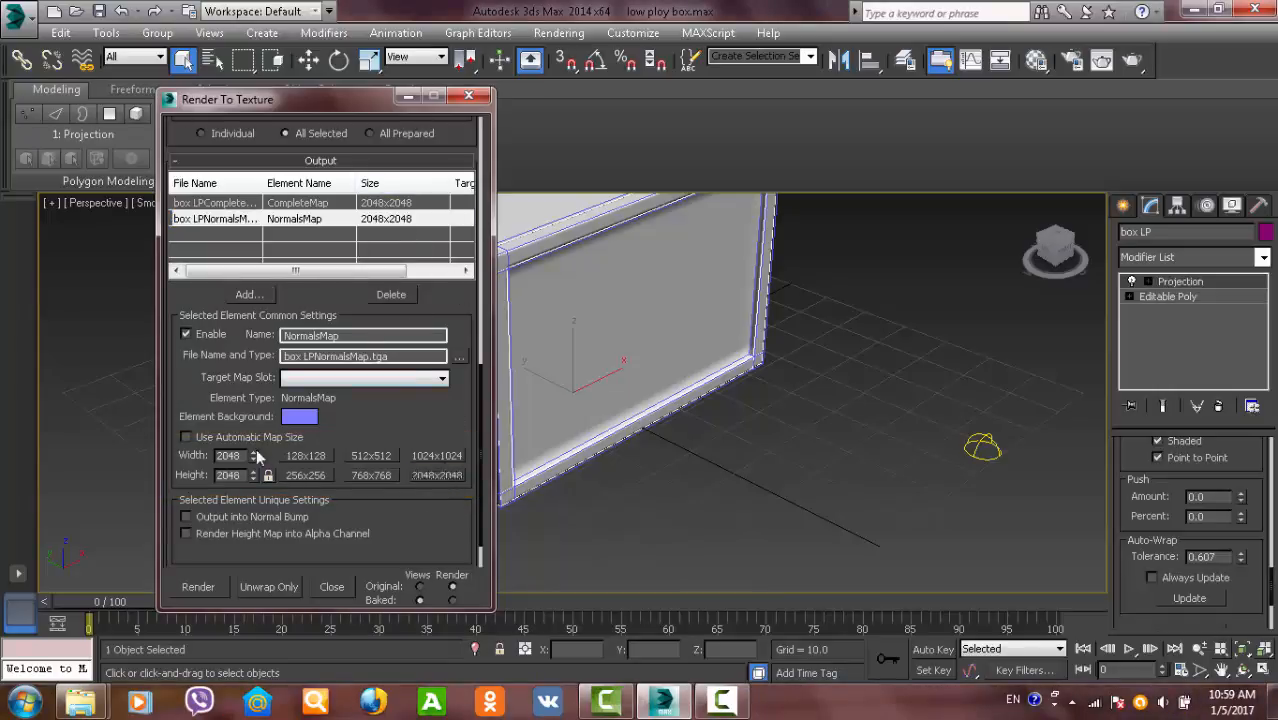
{"action": "left_click_drag", "start_coordinate": [256, 456], "coordinate": [382, 400]}
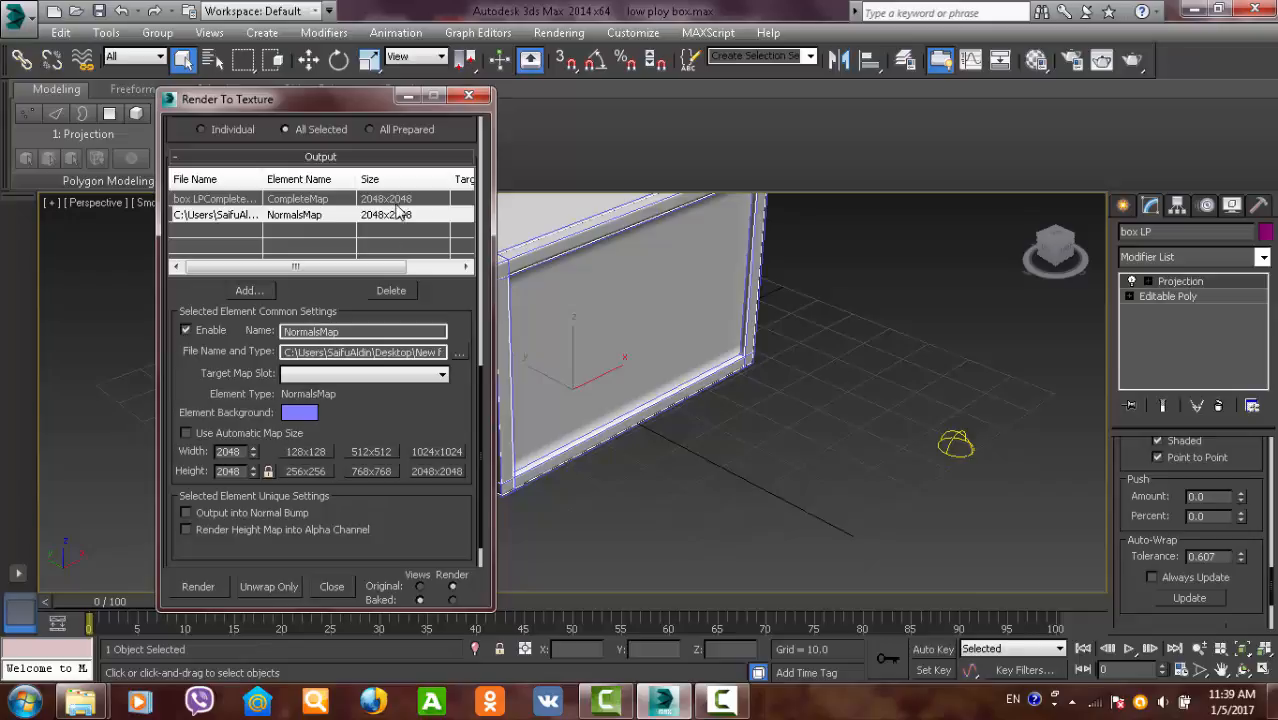
- For the CompleteMap output file, create a new folder named box on the Desktop and open it as the save location
{"action": "left_click", "coordinate": [337, 200]}
{"action": "left_click", "coordinate": [459, 354]}
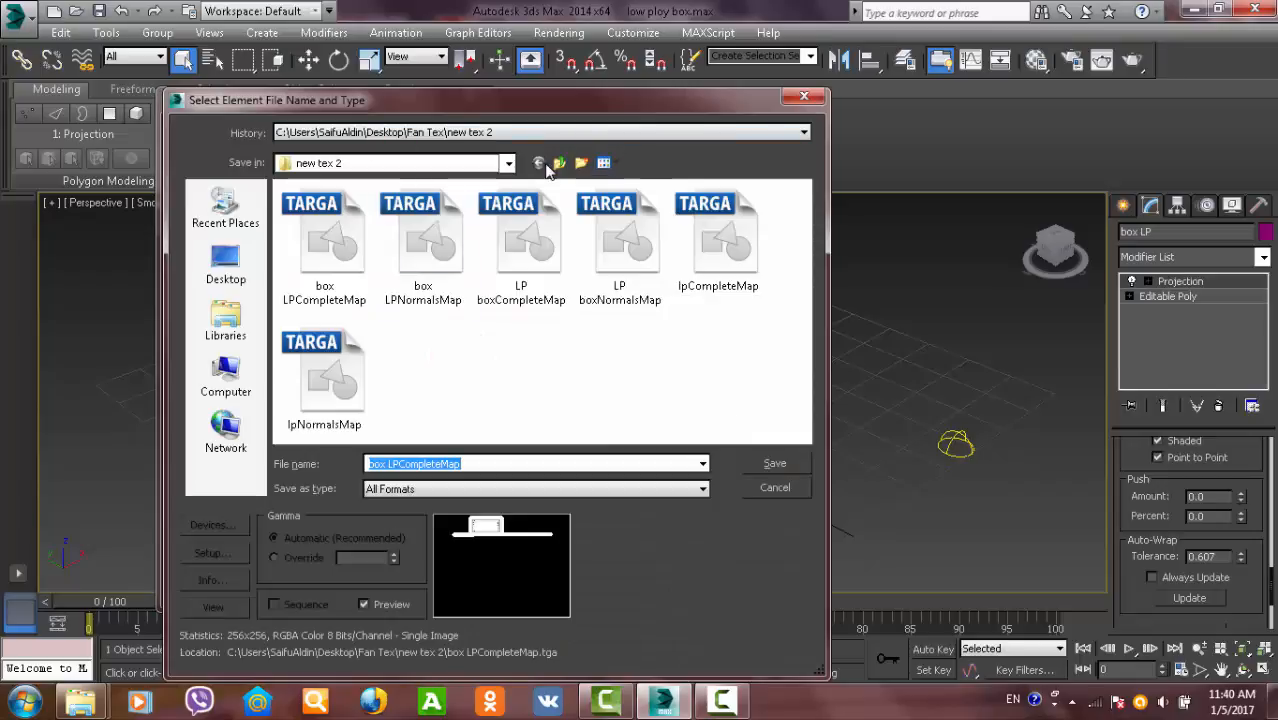
{"action": "left_click", "coordinate": [559, 163]}
{"action": "left_click", "coordinate": [228, 260]}
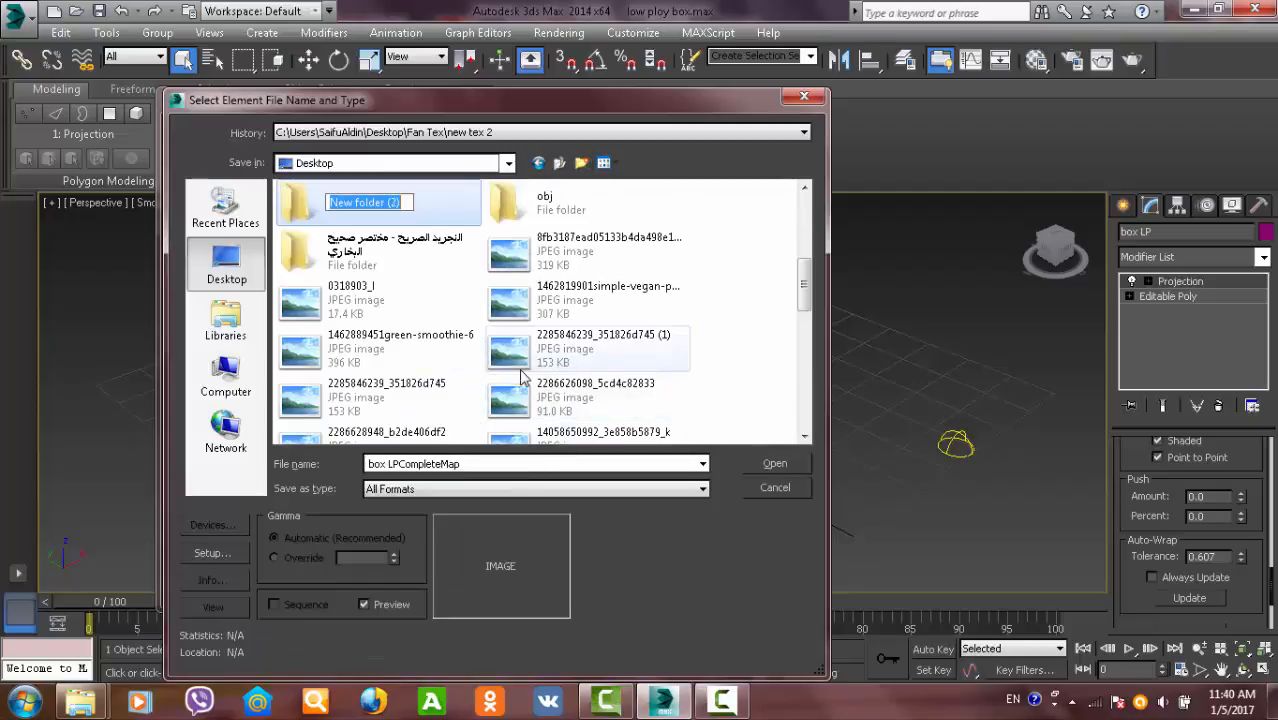
{"action": "type", "text": "box"}
{"action": "key", "text": "Return"}
{"action": "key", "text": "Return"}
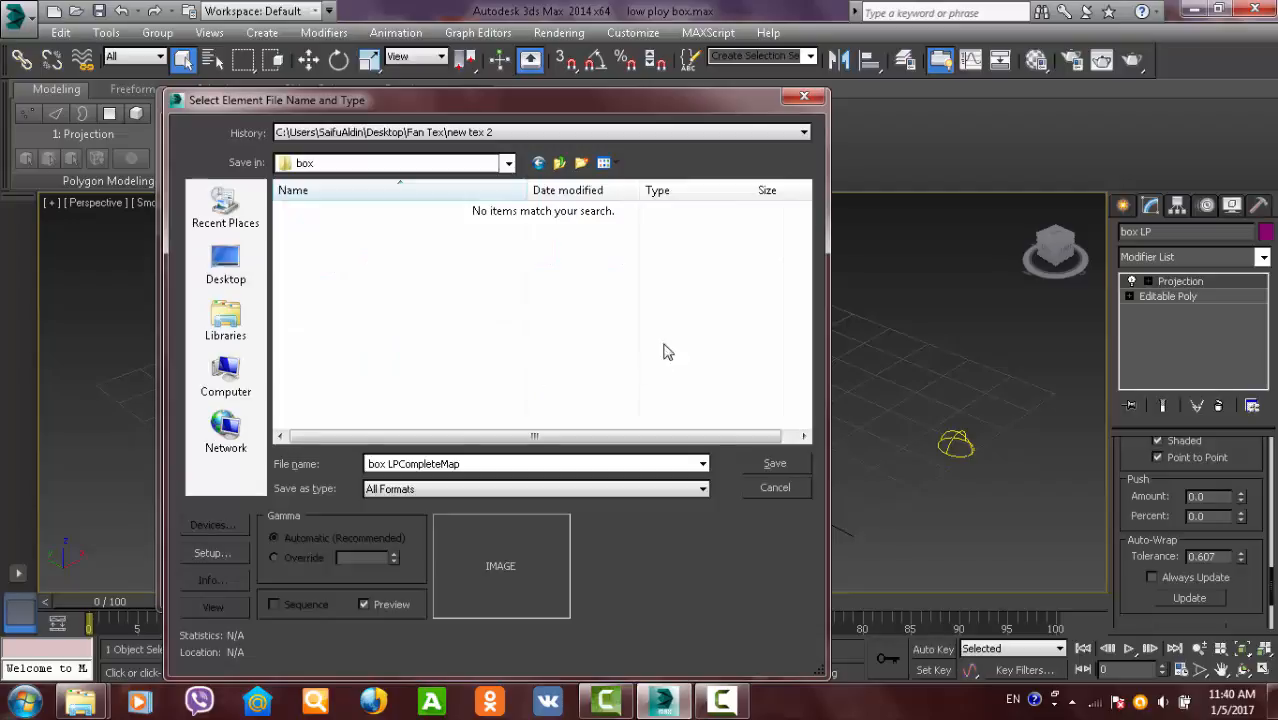
- Save the CompleteMap output as a Targa image file named color map, keeping the default Targa settings
{"action": "left_click", "coordinate": [501, 490]}
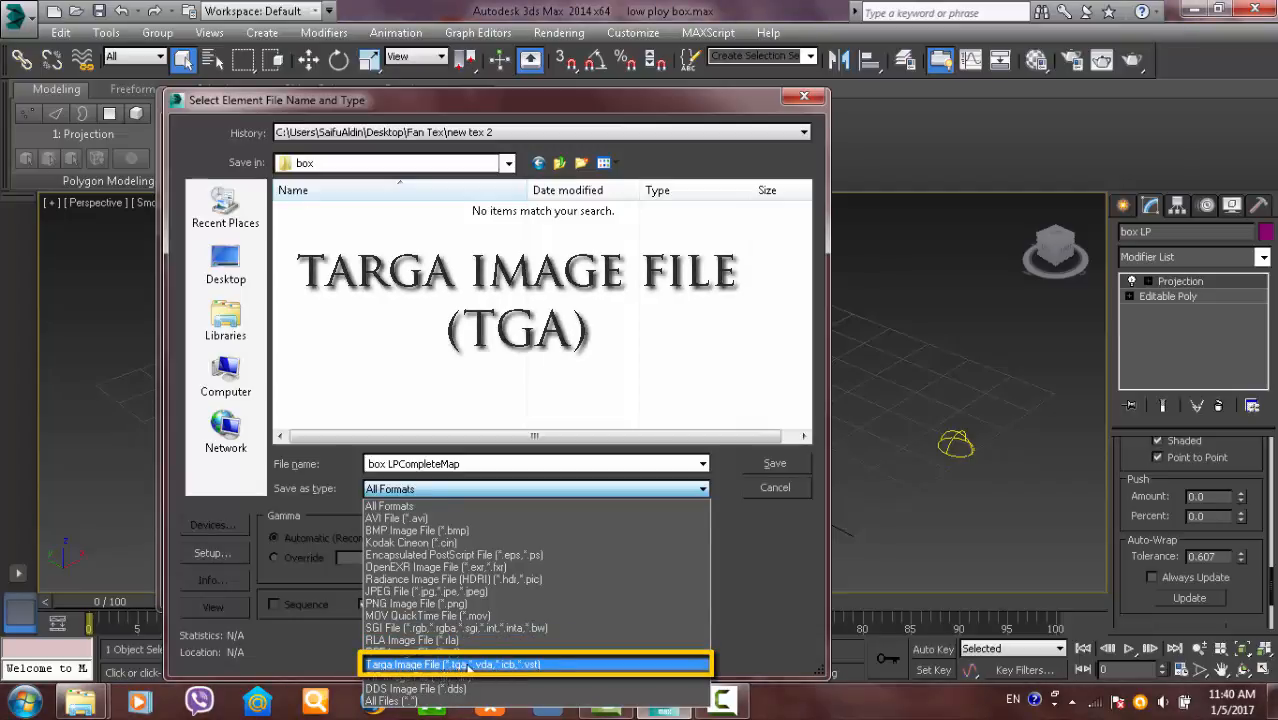
{"action": "left_click", "coordinate": [529, 668]}
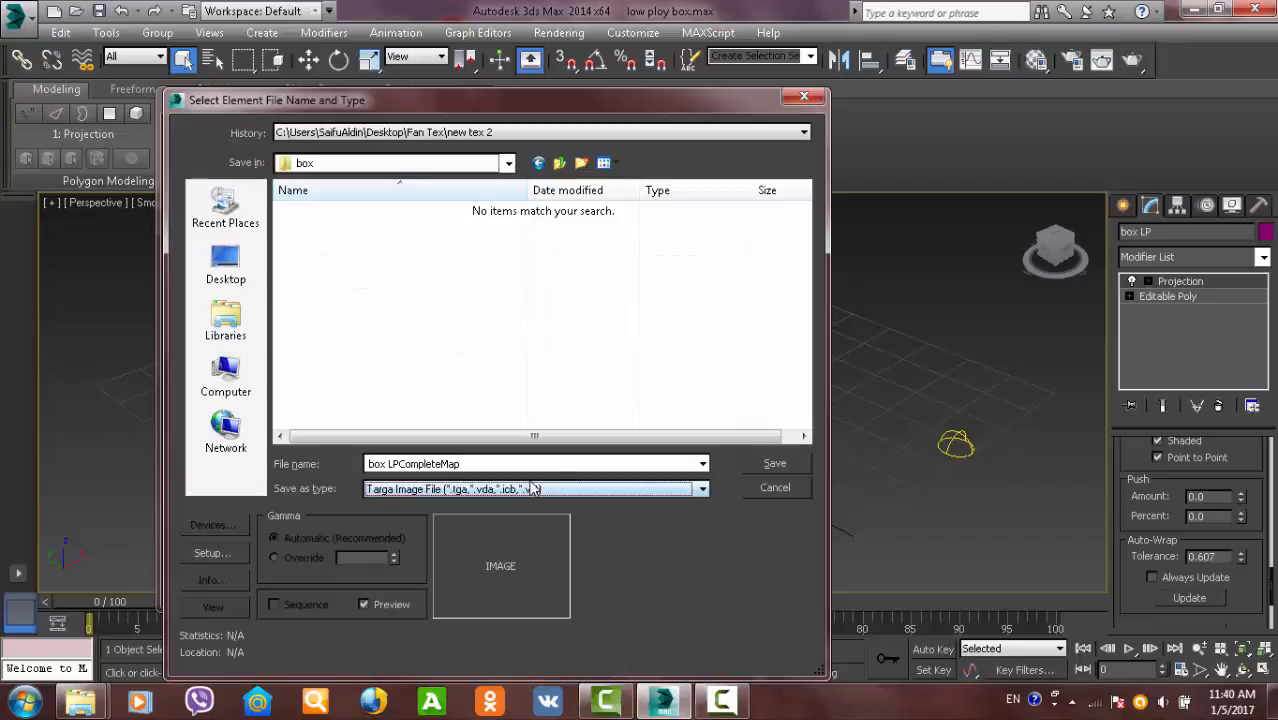
{"action": "left_click", "coordinate": [599, 463]}
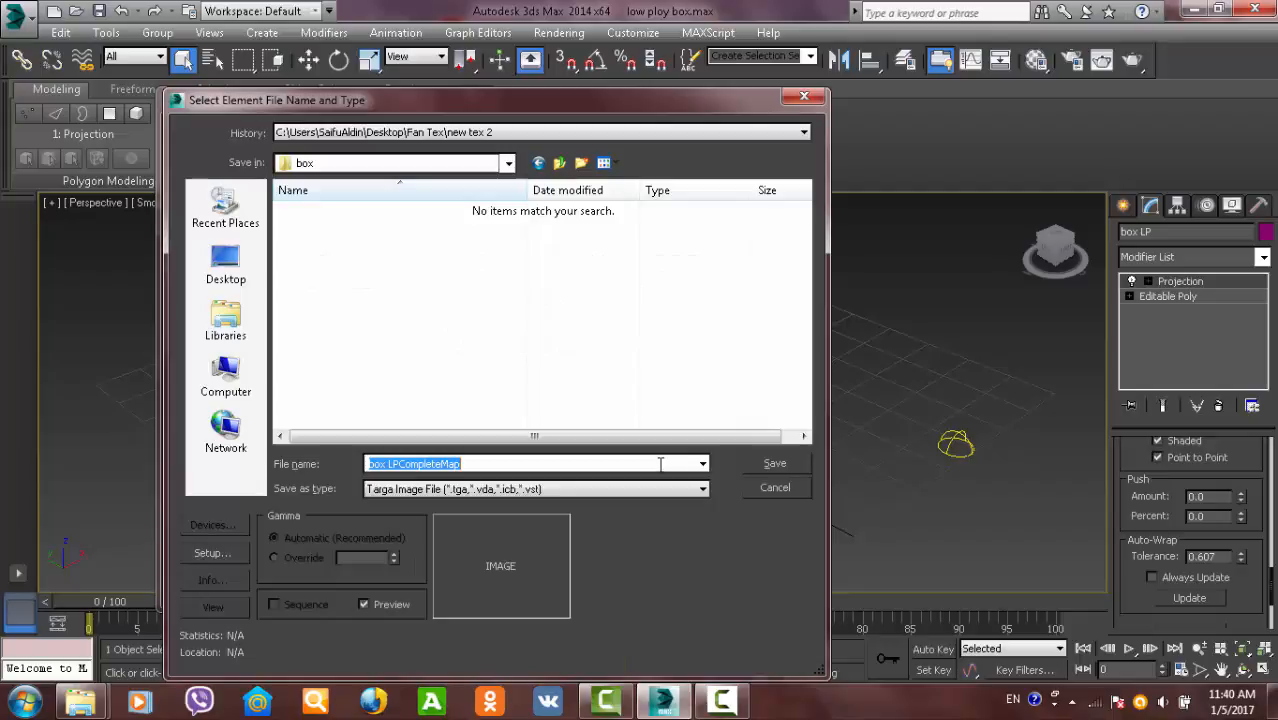
{"action": "type", "text": "colo"}
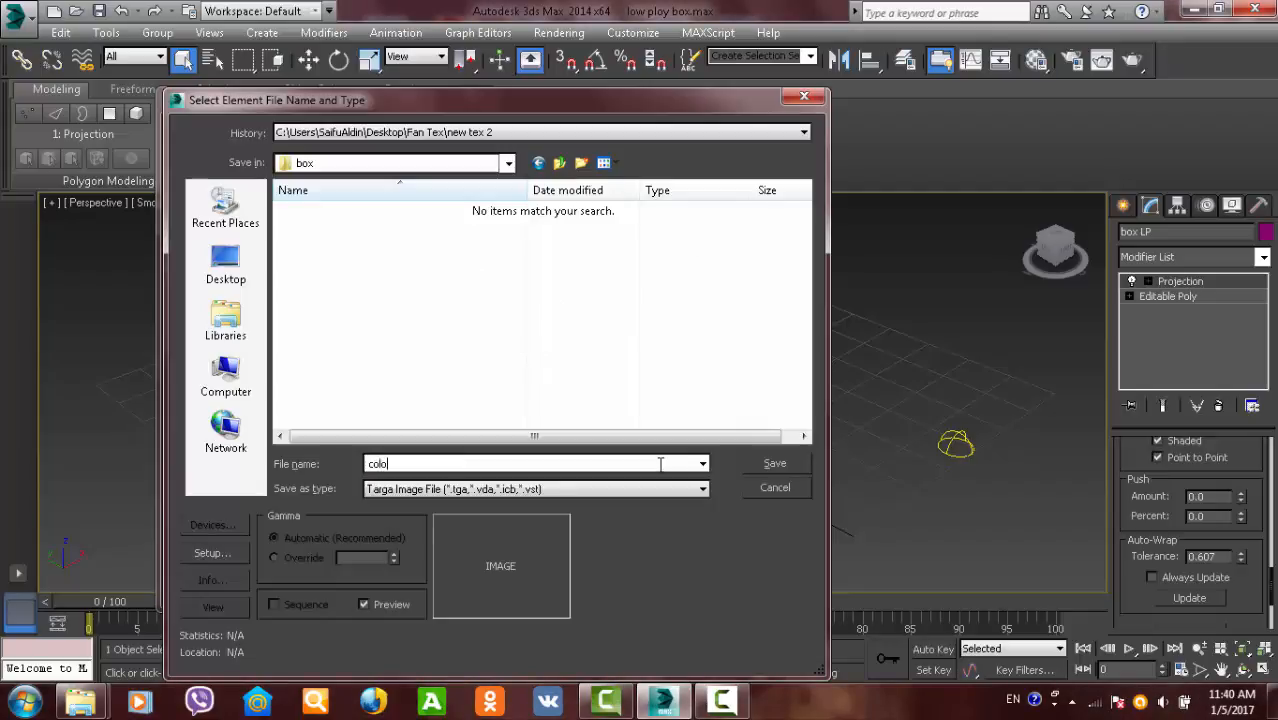
{"action": "type", "text": "r map"}
{"action": "key", "text": "Return"}
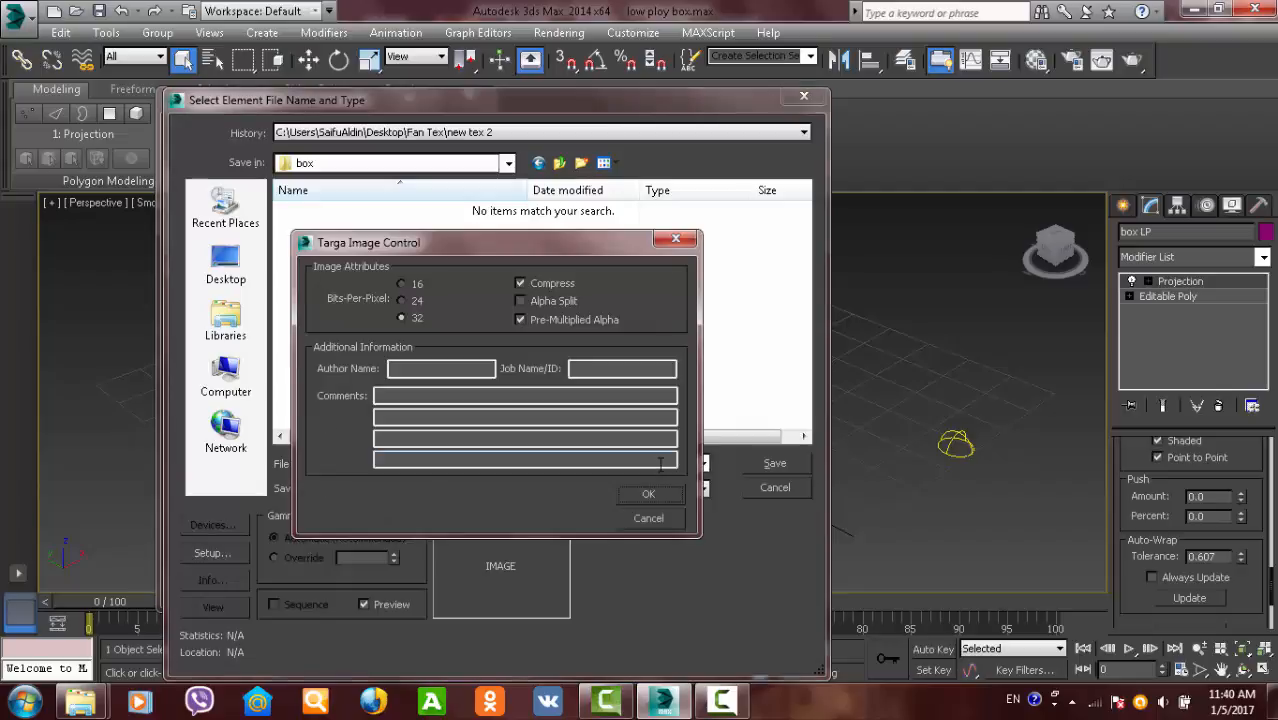
{"action": "left_click", "coordinate": [667, 496]}
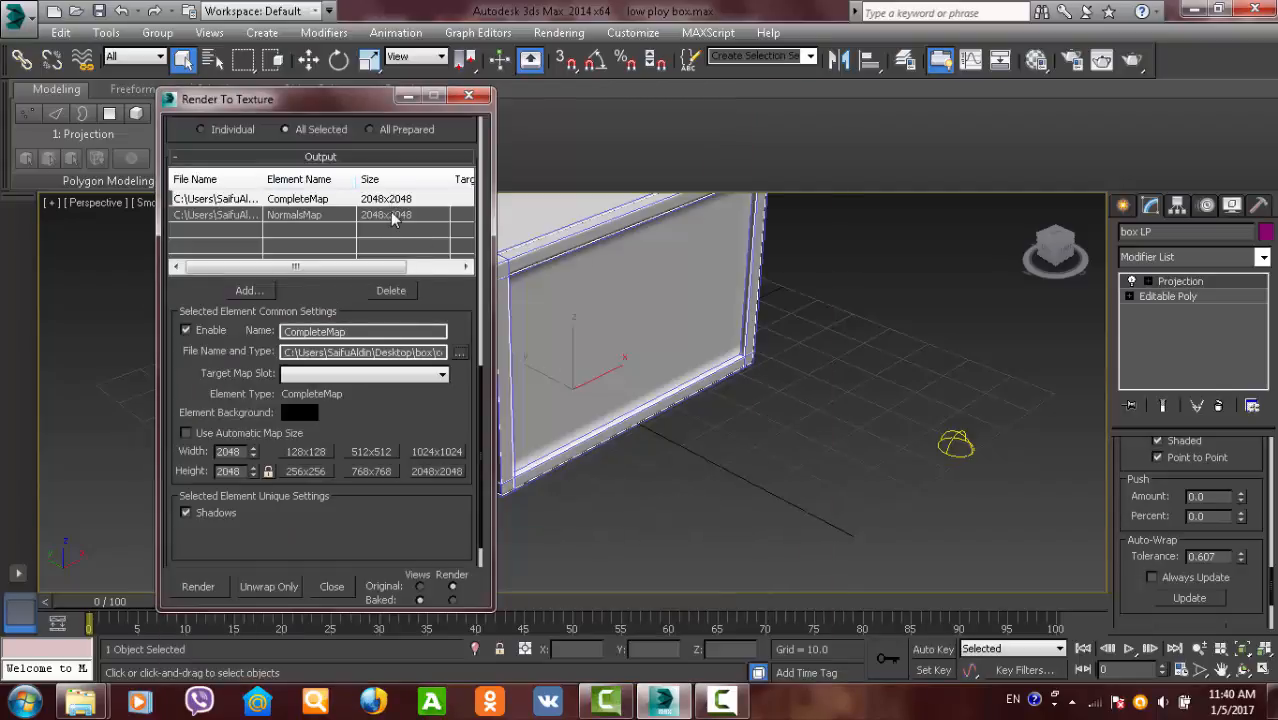
- For the NormalsMap element's output file, open the box folder on the Desktop as the save location
{"action": "left_click", "coordinate": [320, 217]}
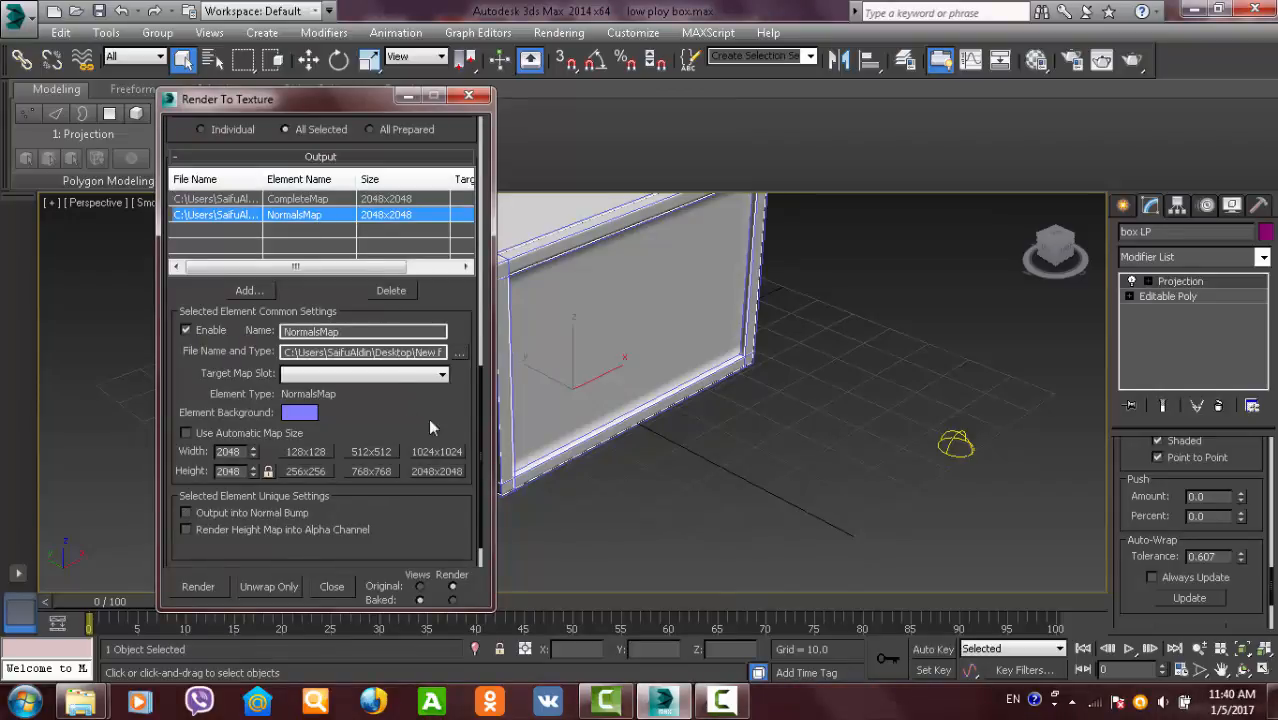
{"action": "left_click", "coordinate": [456, 352]}
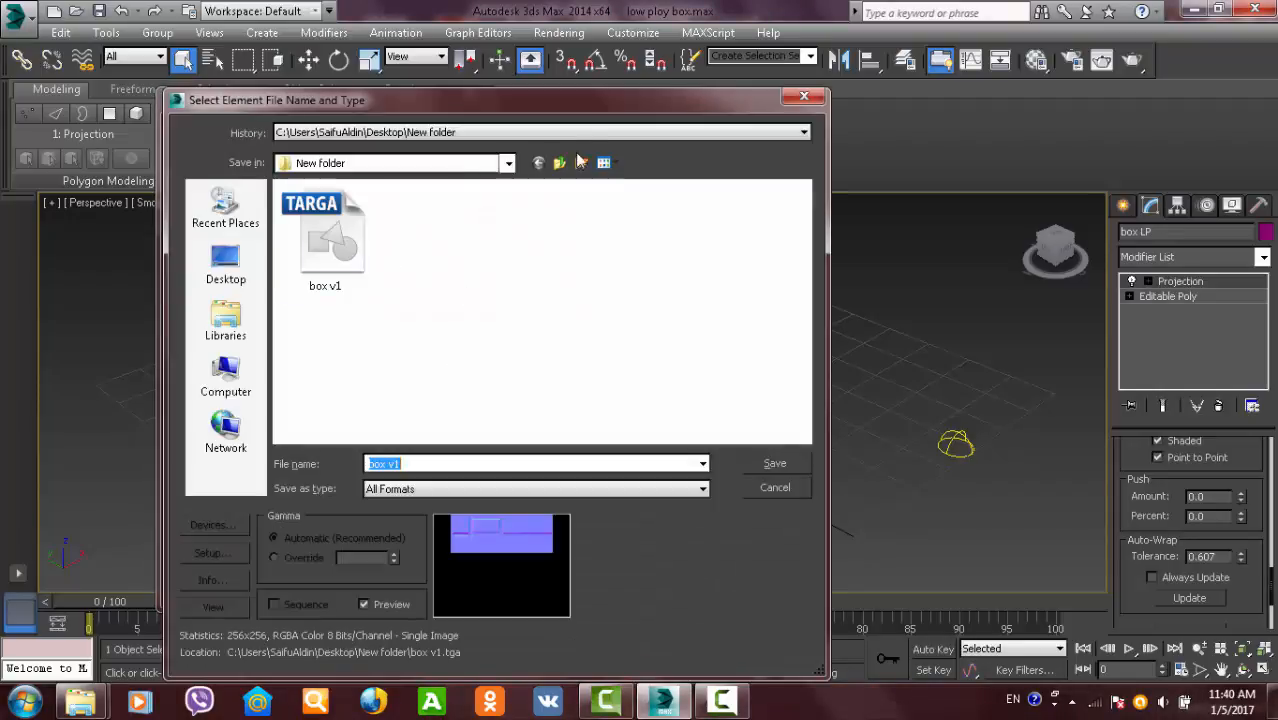
{"action": "left_click", "coordinate": [561, 163]}
{"action": "left_click_drag", "start_coordinate": [800, 240], "coordinate": [824, 252]}
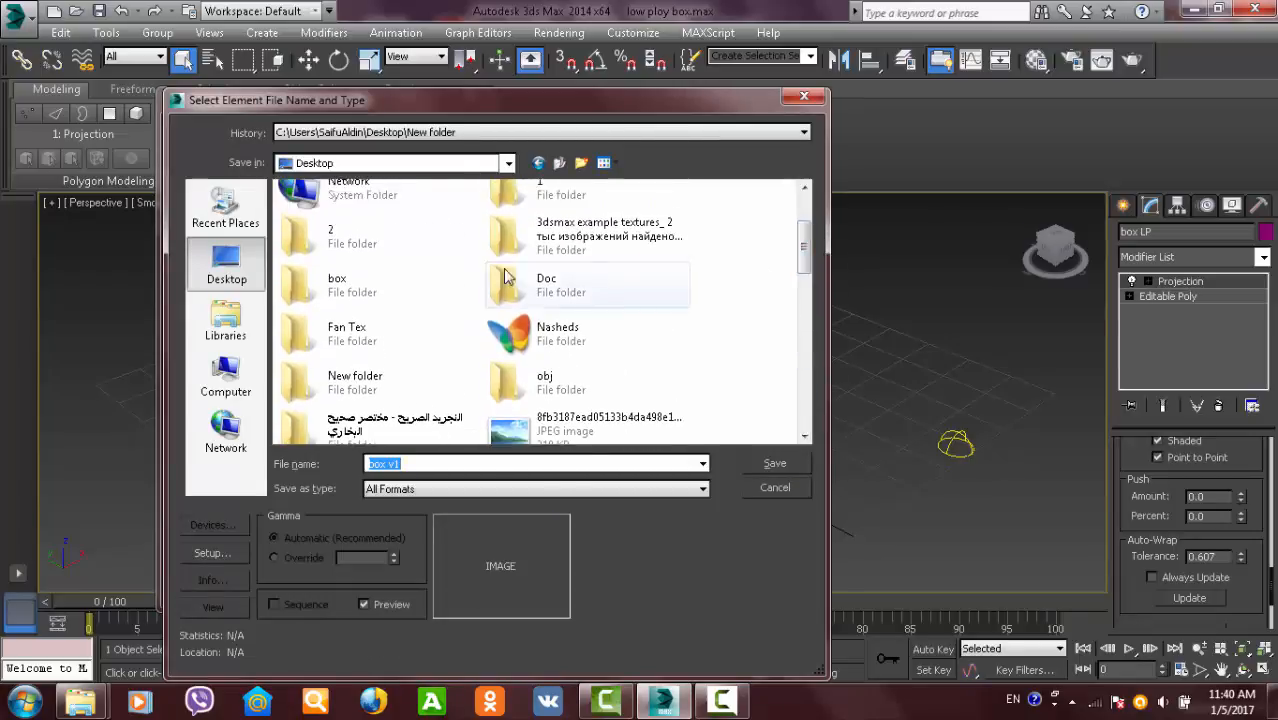
{"action": "left_click", "coordinate": [398, 290]}
{"action": "double_click", "coordinate": [398, 290]}
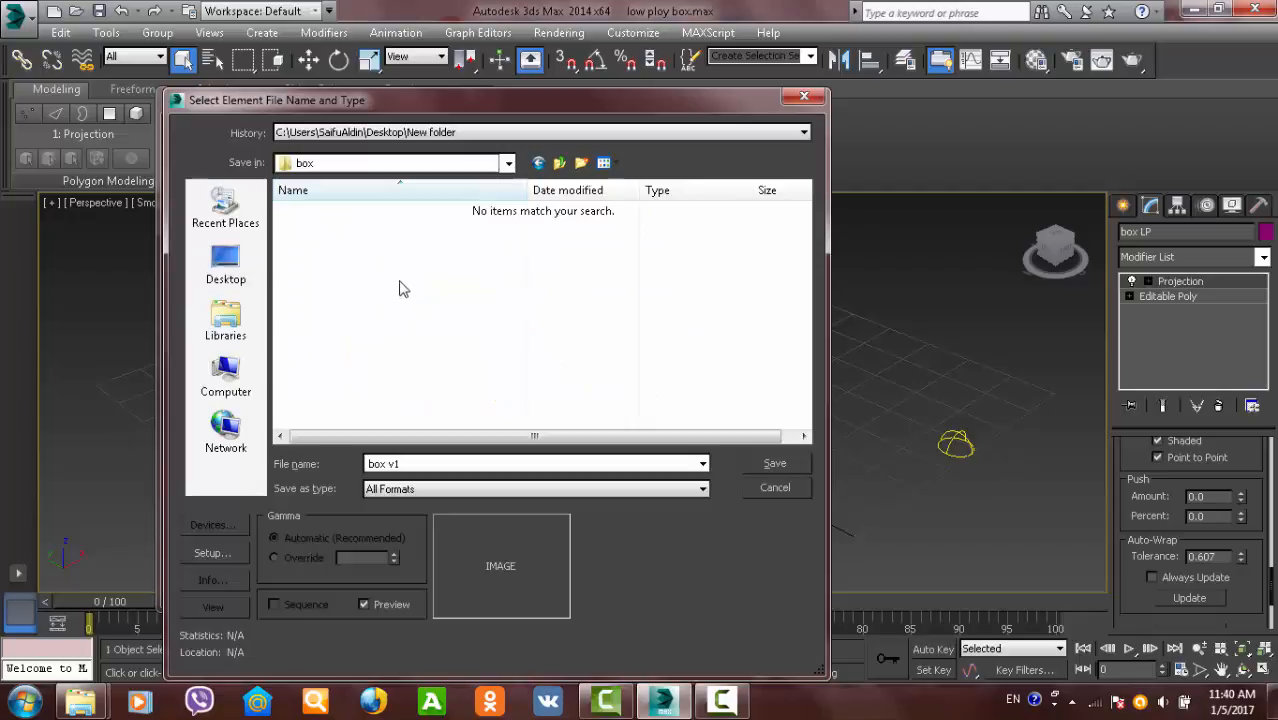
- Save the NormalsMap output as a Targa image file named normals map, keeping the default Targa settings
{"action": "left_click", "coordinate": [483, 490]}
{"action": "left_click", "coordinate": [445, 668]}
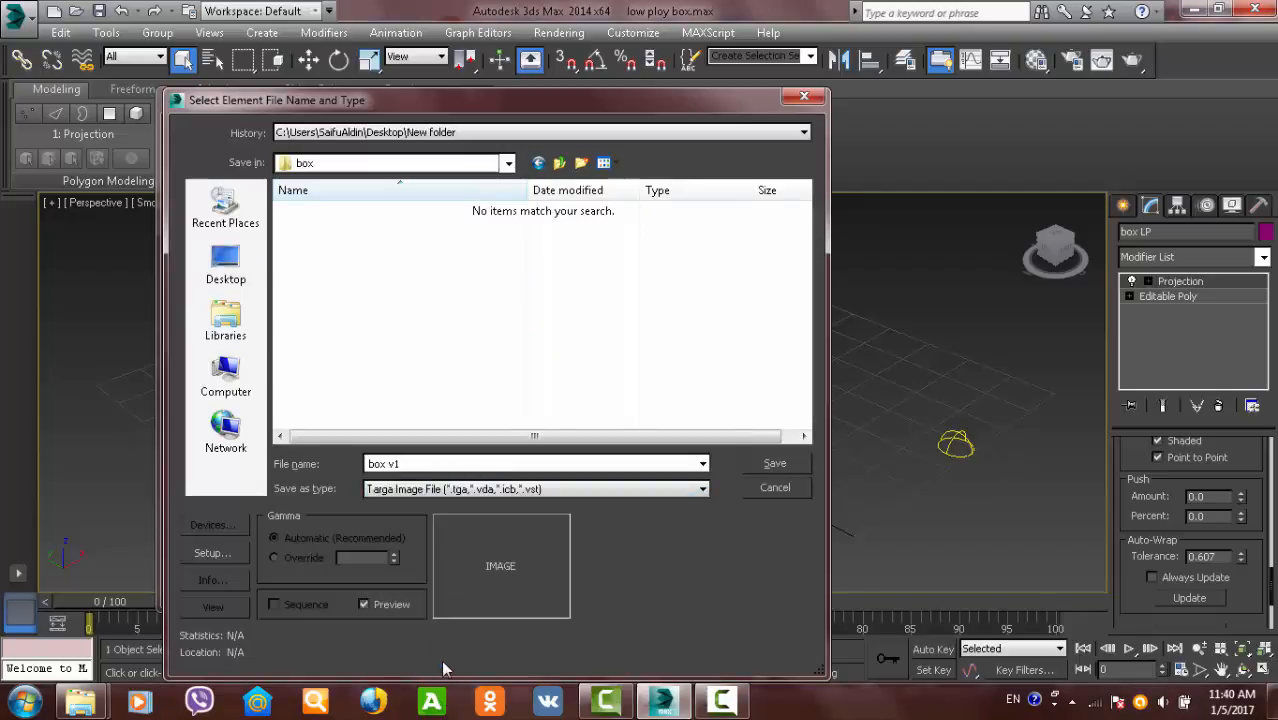
{"action": "left_click", "coordinate": [486, 463]}
{"action": "type", "text": "normals map"}
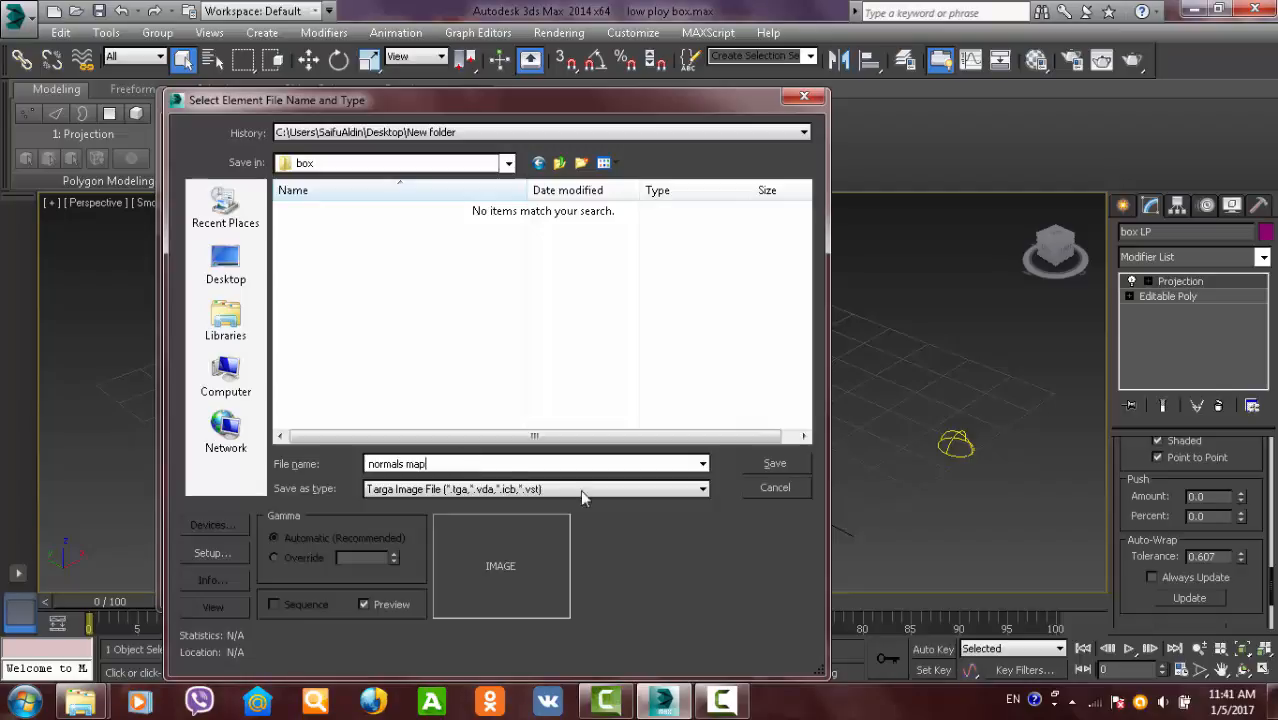
{"action": "left_click", "coordinate": [793, 466]}
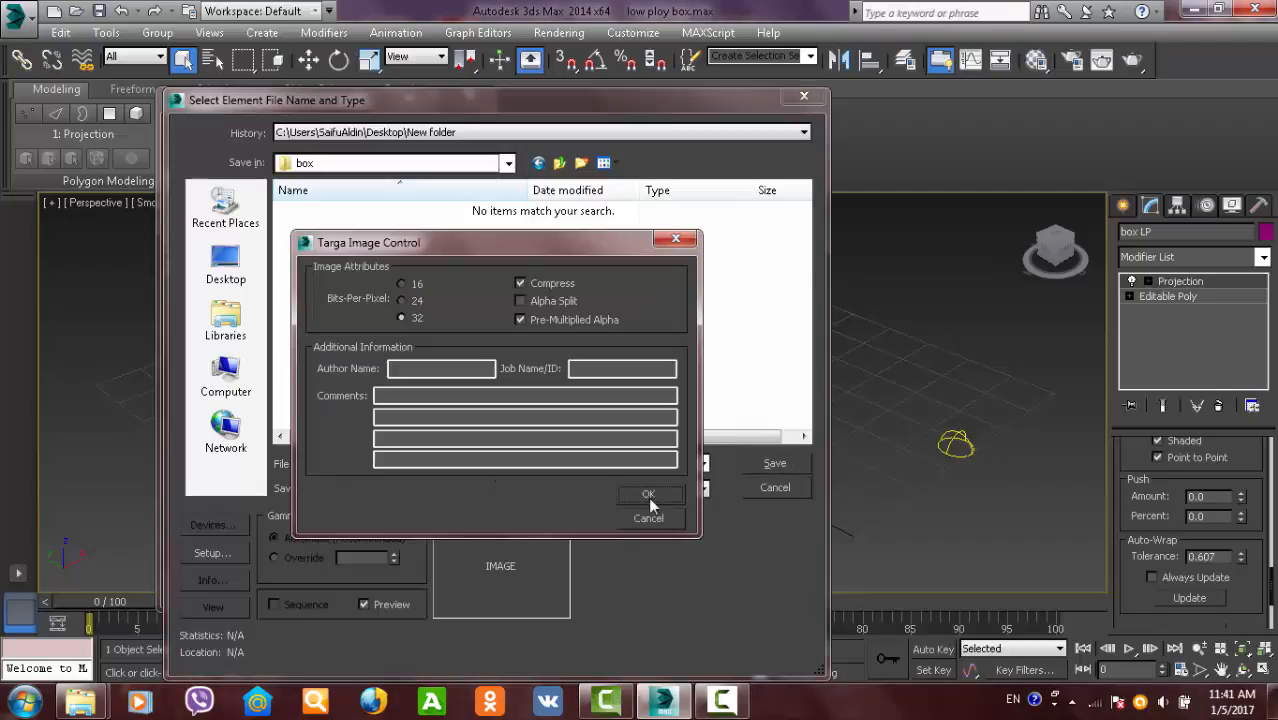
{"action": "left_click", "coordinate": [655, 491]}
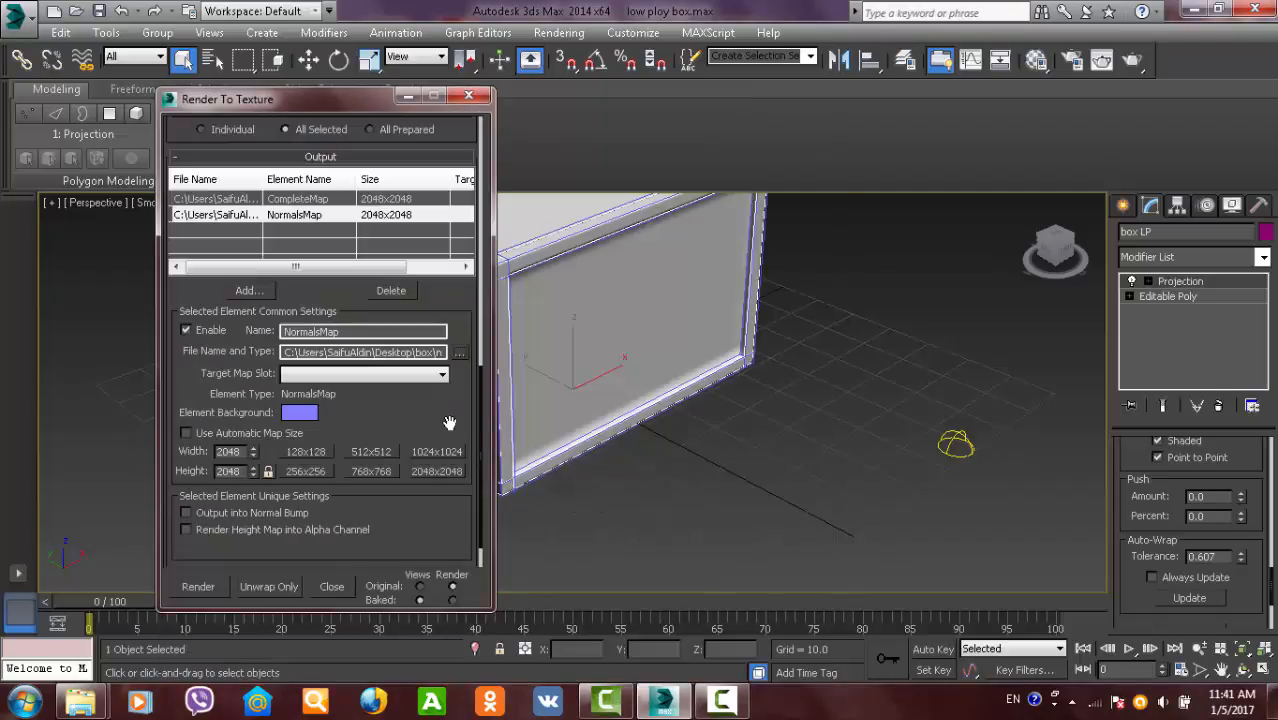
- Render the complete and normals maps of the low-poly box to their 2048x2048 texture files
{"action": "left_click", "coordinate": [199, 588]}
{"action": "left_click", "coordinate": [576, 485]}
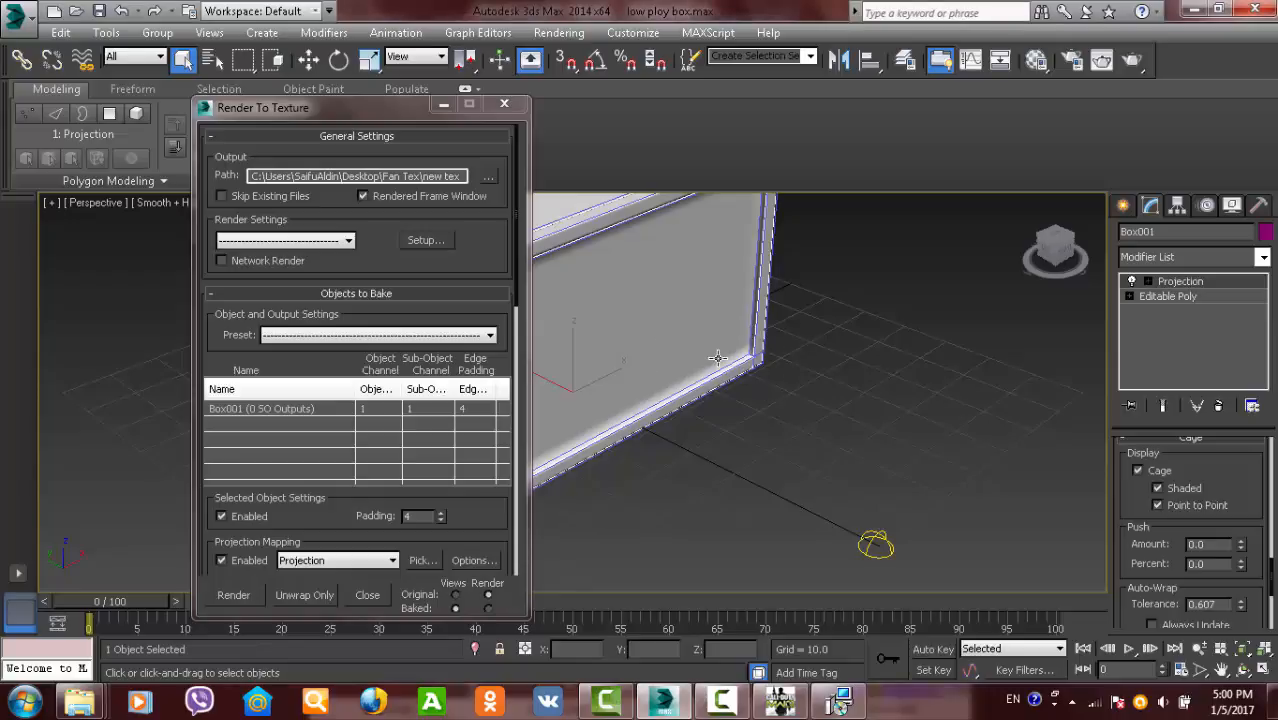
{"action": "scroll", "coordinate": [716, 362], "scroll_direction": "down", "scroll_amount": 5}
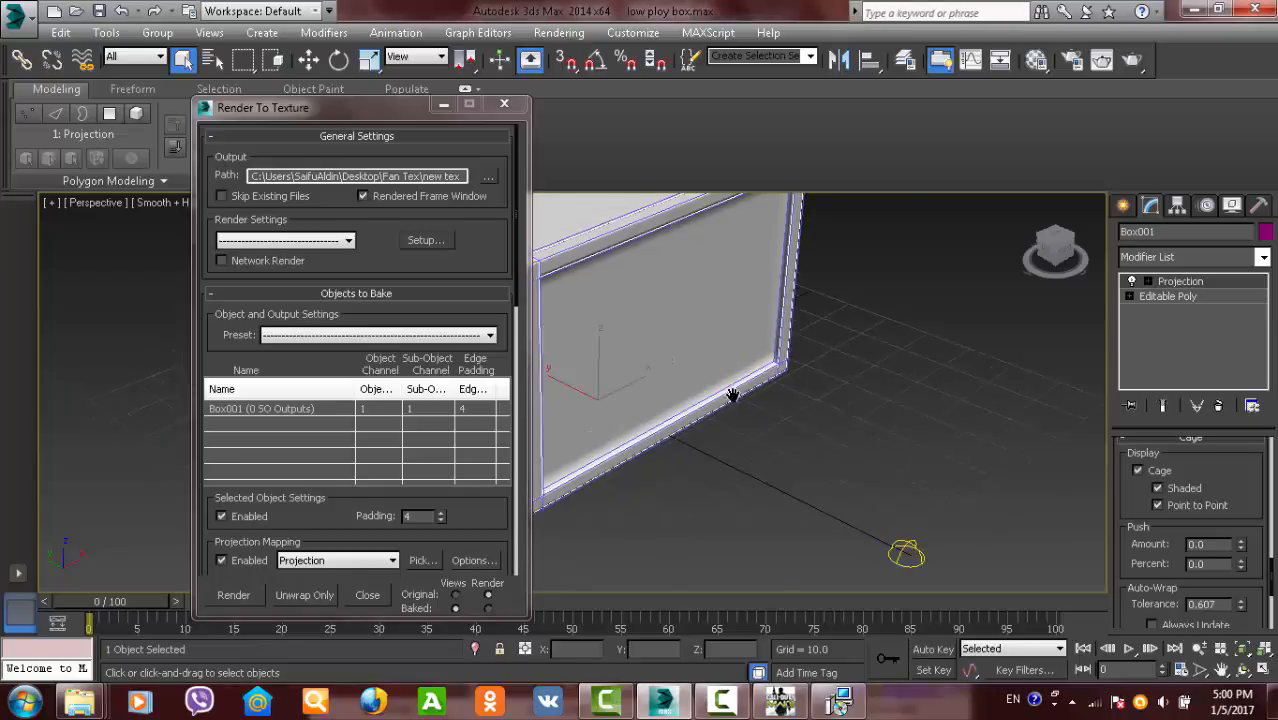
{"action": "middle_click_drag", "start_coordinate": [760, 420], "coordinate": [838, 470], "text": "alt"}
{"action": "scroll", "coordinate": [702, 456], "scroll_direction": "up", "scroll_amount": 5}
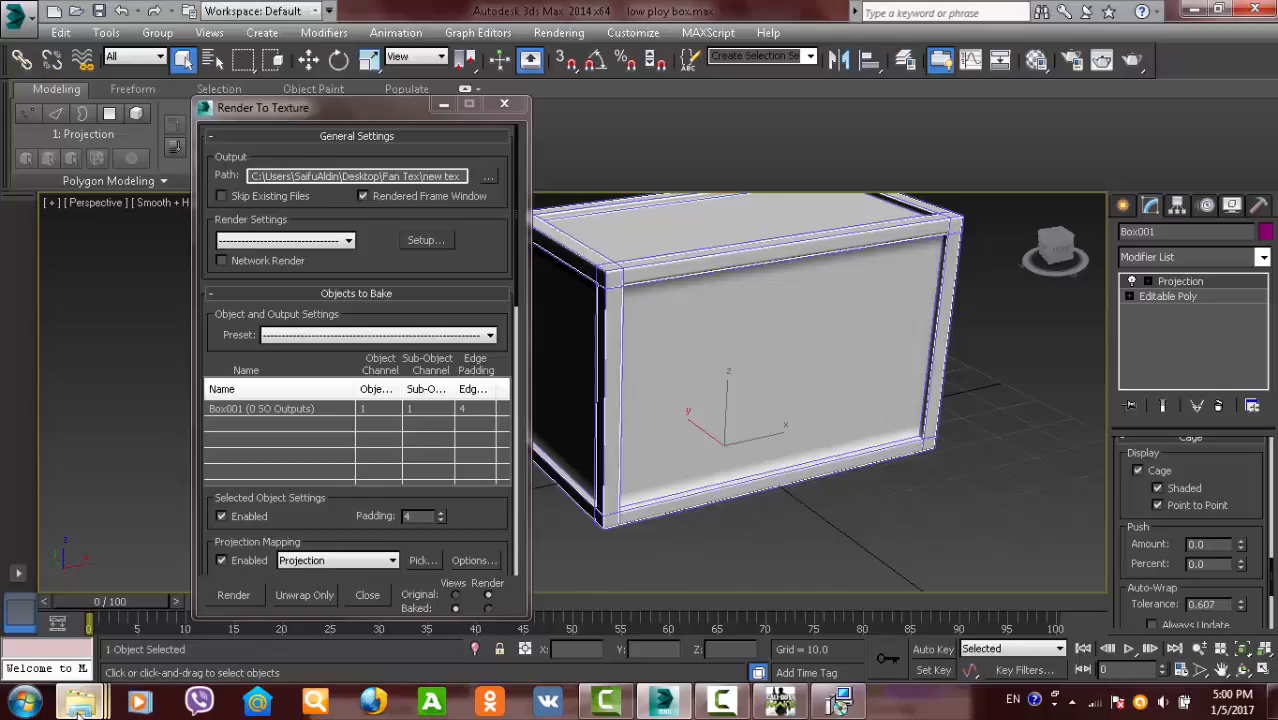
- Switch to Windows Explorer, check the baked color map and normals map files, and return to 3ds Max
{"action": "mouse_move", "coordinate": [80, 700]}
{"action": "left_click", "coordinate": [730, 600]}
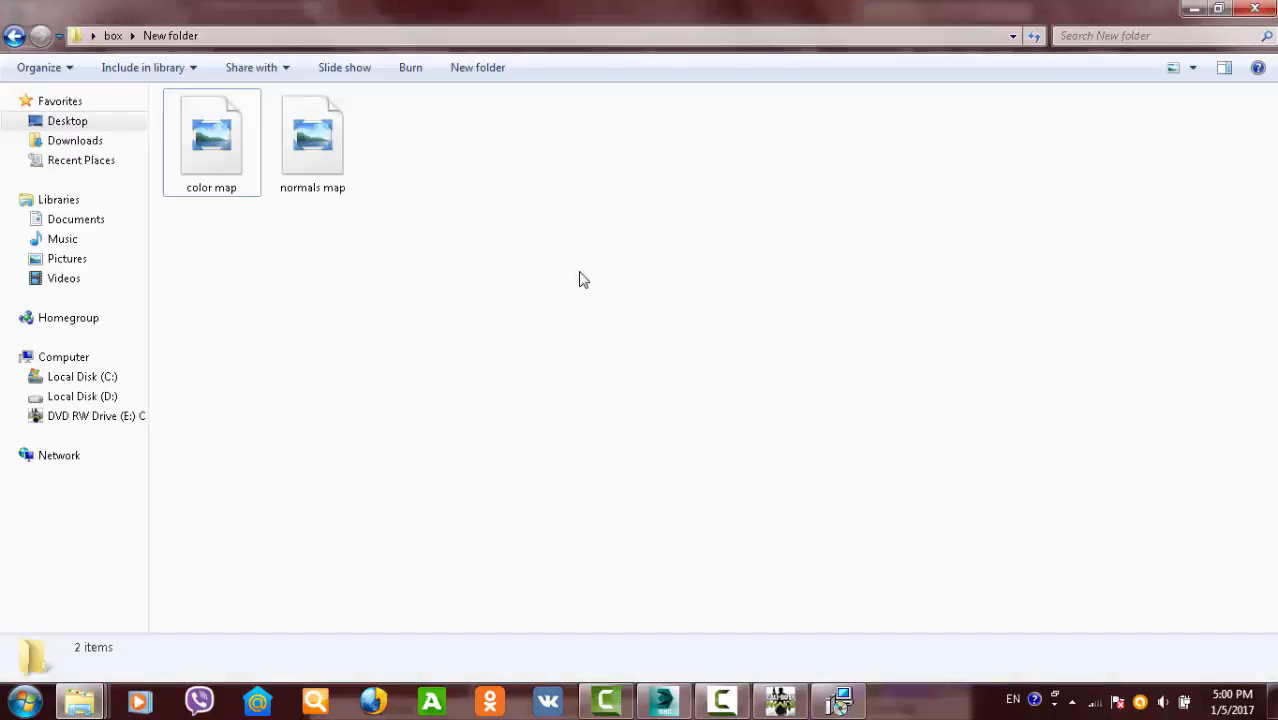
{"action": "left_click_drag", "start_coordinate": [572, 270], "coordinate": [228, 131]}
{"action": "left_click", "coordinate": [280, 214]}
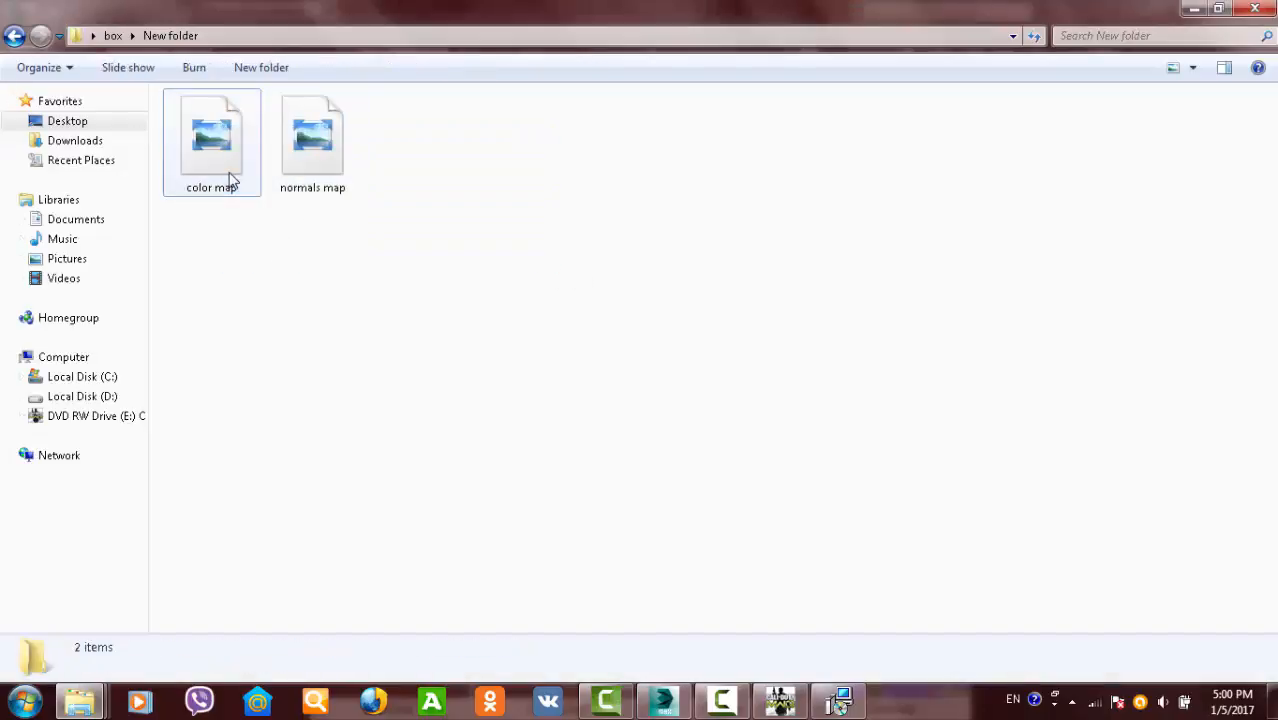
{"action": "left_click", "coordinate": [1194, 8]}
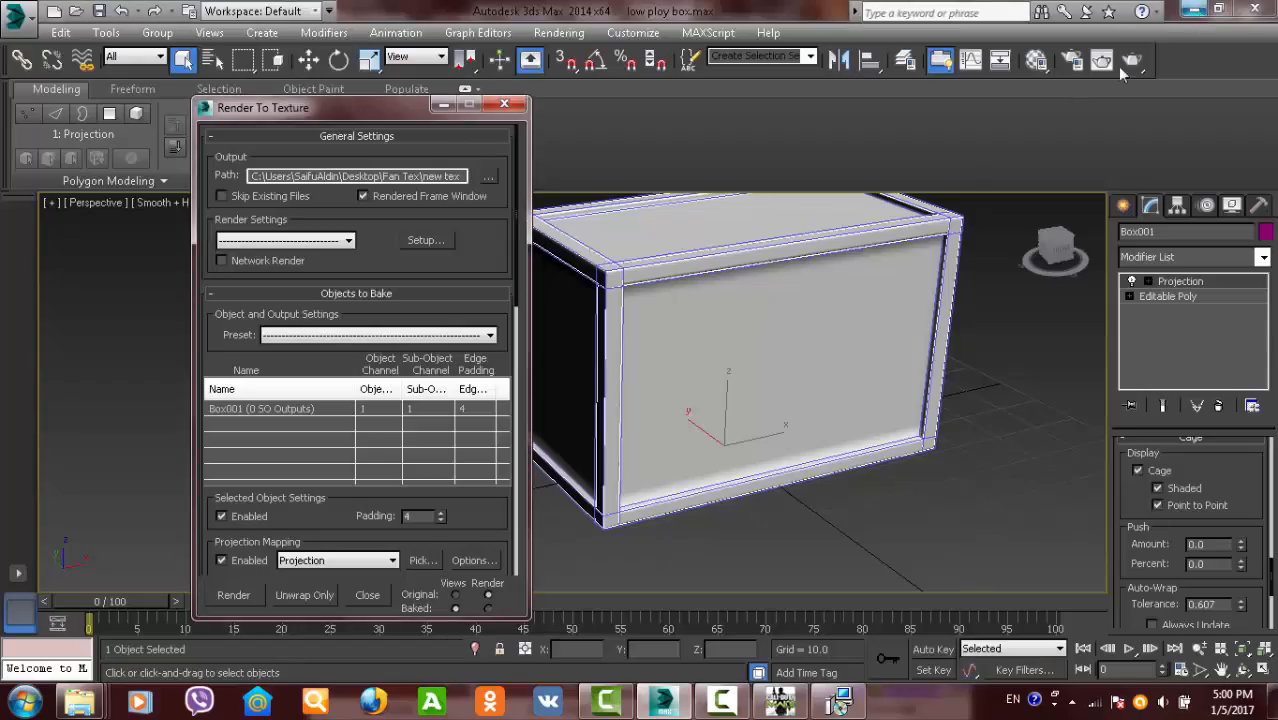
- Close the Render To Texture window and delete the skylight beside the box
{"action": "scroll", "coordinate": [724, 379], "scroll_direction": "down", "scroll_amount": 5}
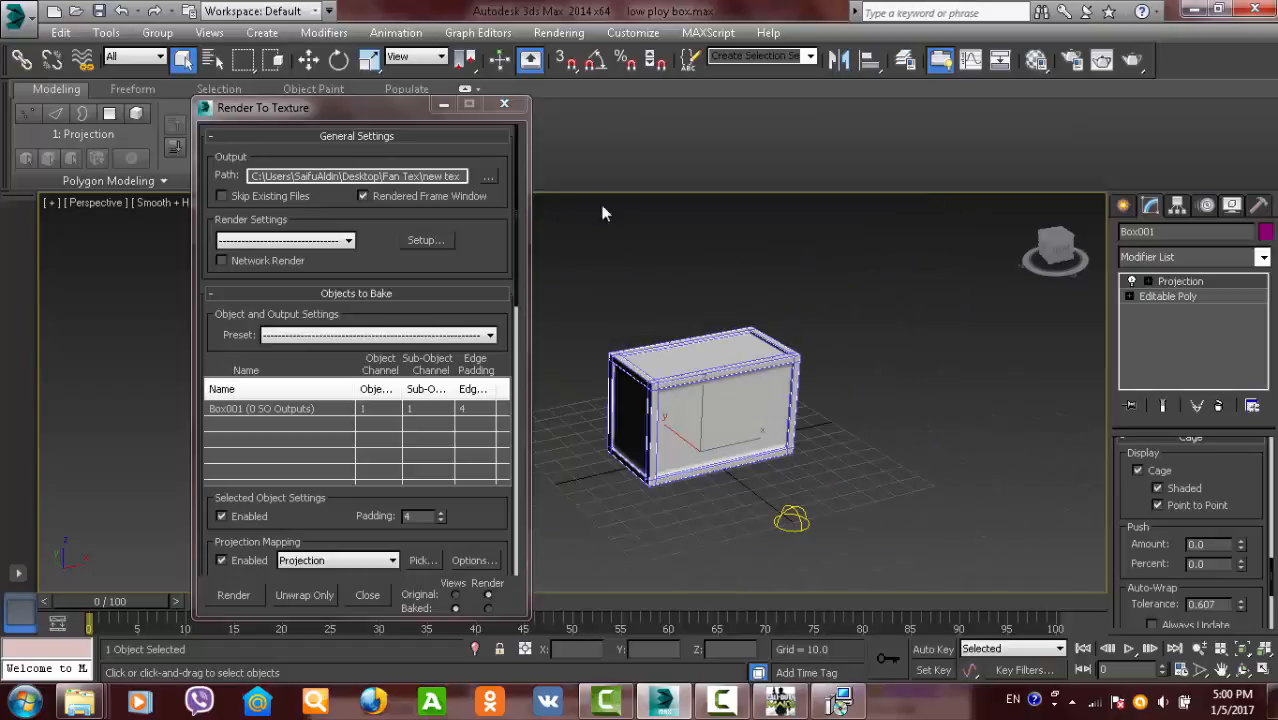
{"action": "left_click", "coordinate": [507, 105]}
{"action": "middle_click_drag", "start_coordinate": [1000, 516], "coordinate": [833, 451], "text": "alt"}
{"action": "left_click", "coordinate": [752, 450]}
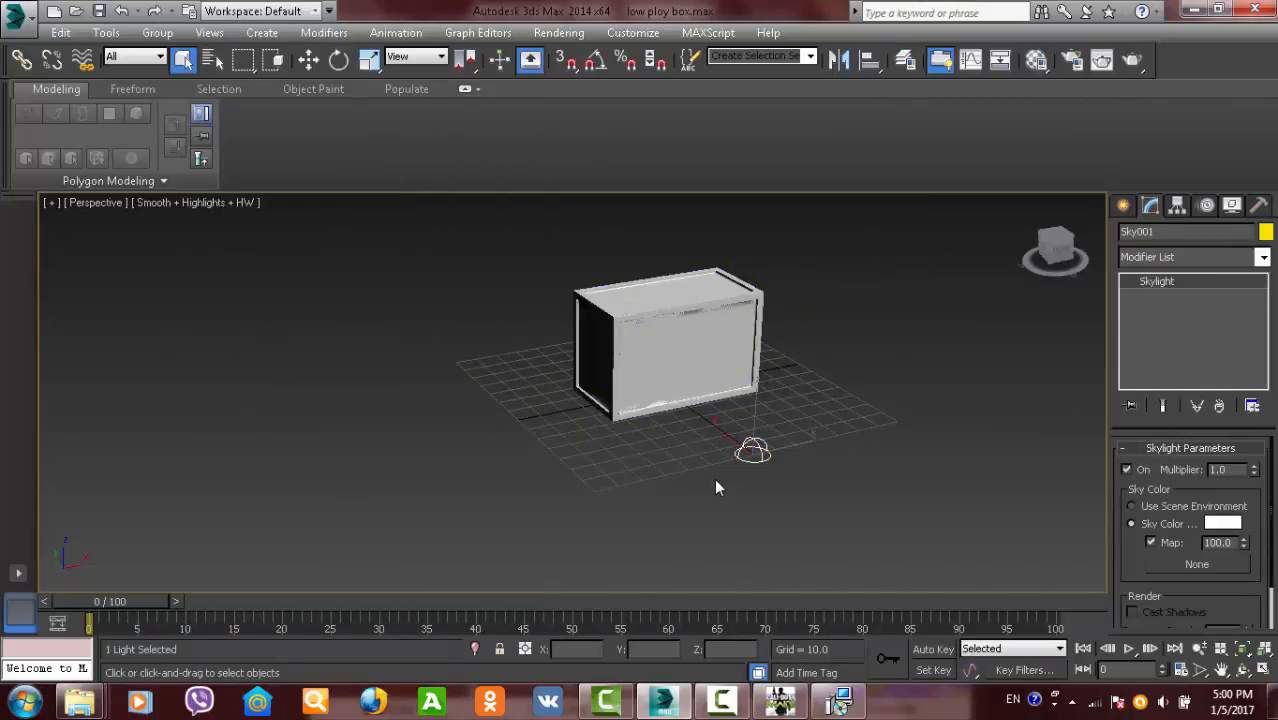
{"action": "left_click", "coordinate": [716, 488]}
- Move the high-poly TurboSmooth box off the low-poly box, to about -79.5 on the Y axis
{"action": "middle_click_drag", "start_coordinate": [716, 485], "coordinate": [693, 348], "text": "alt"}
{"action": "scroll", "coordinate": [683, 331], "scroll_direction": "up", "scroll_amount": 5}
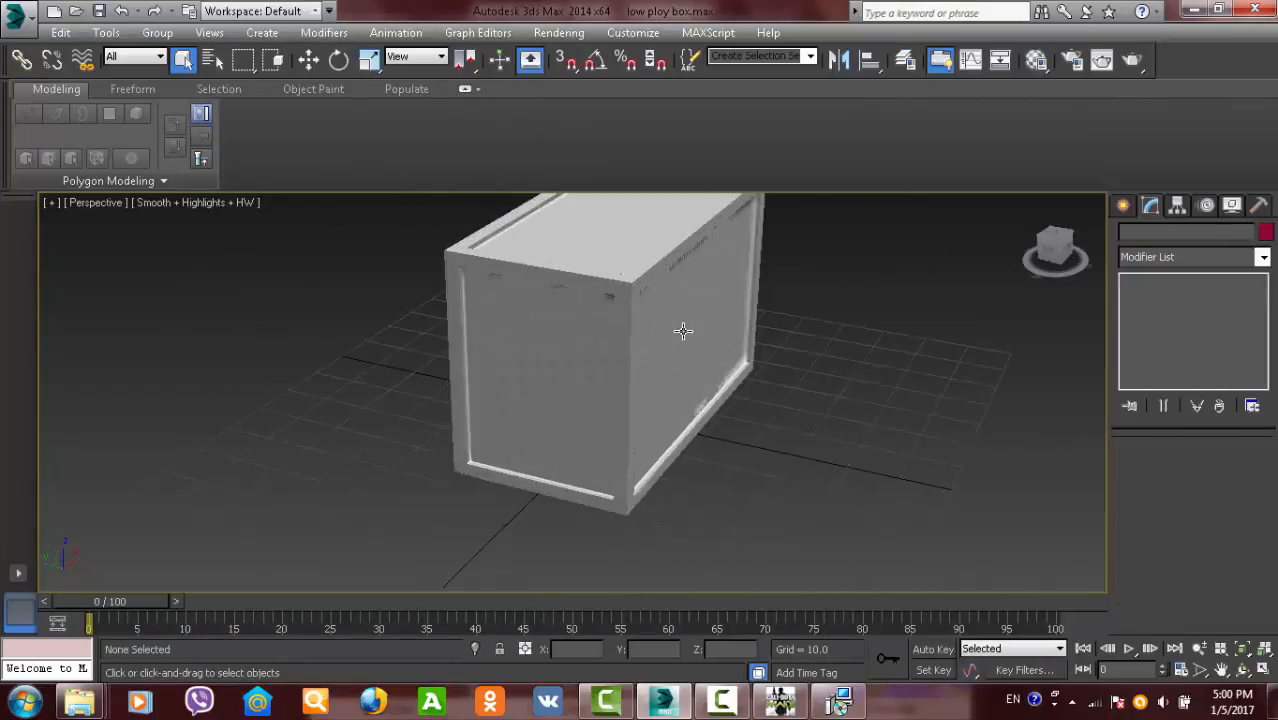
{"action": "scroll", "coordinate": [683, 331], "scroll_direction": "down", "scroll_amount": 3}
{"action": "left_click", "coordinate": [664, 292]}
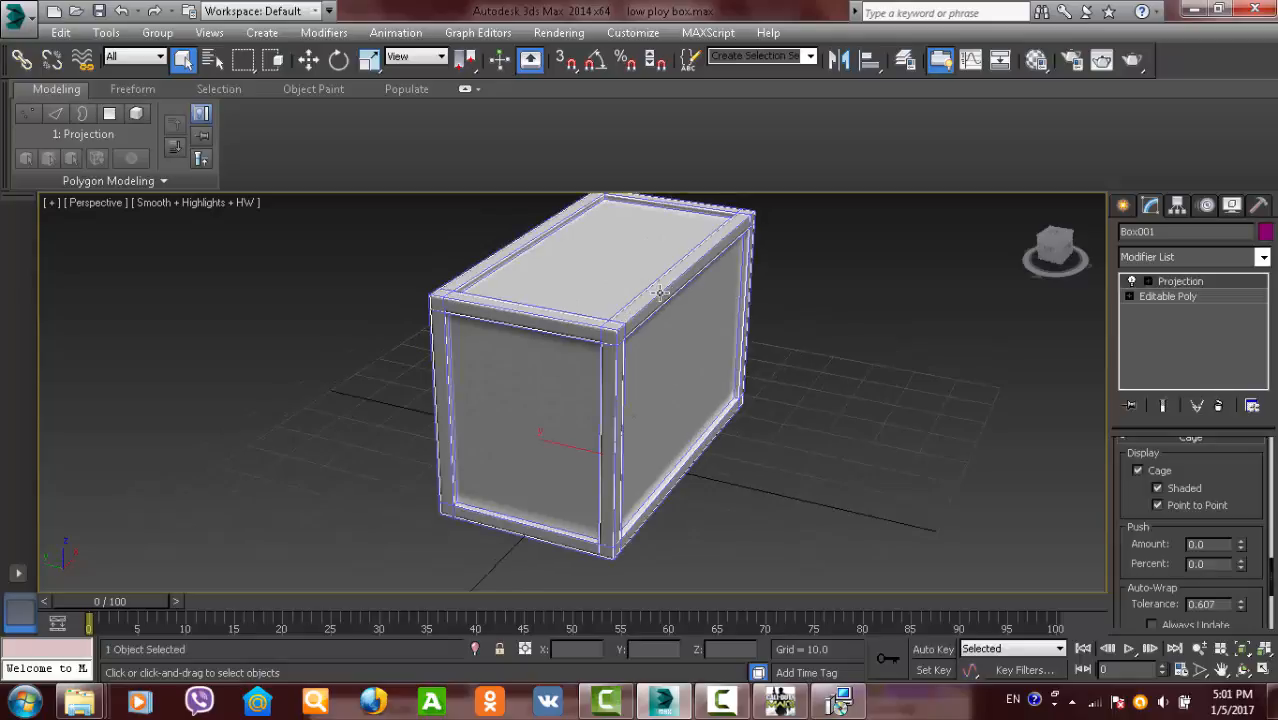
{"action": "left_click", "coordinate": [661, 293]}
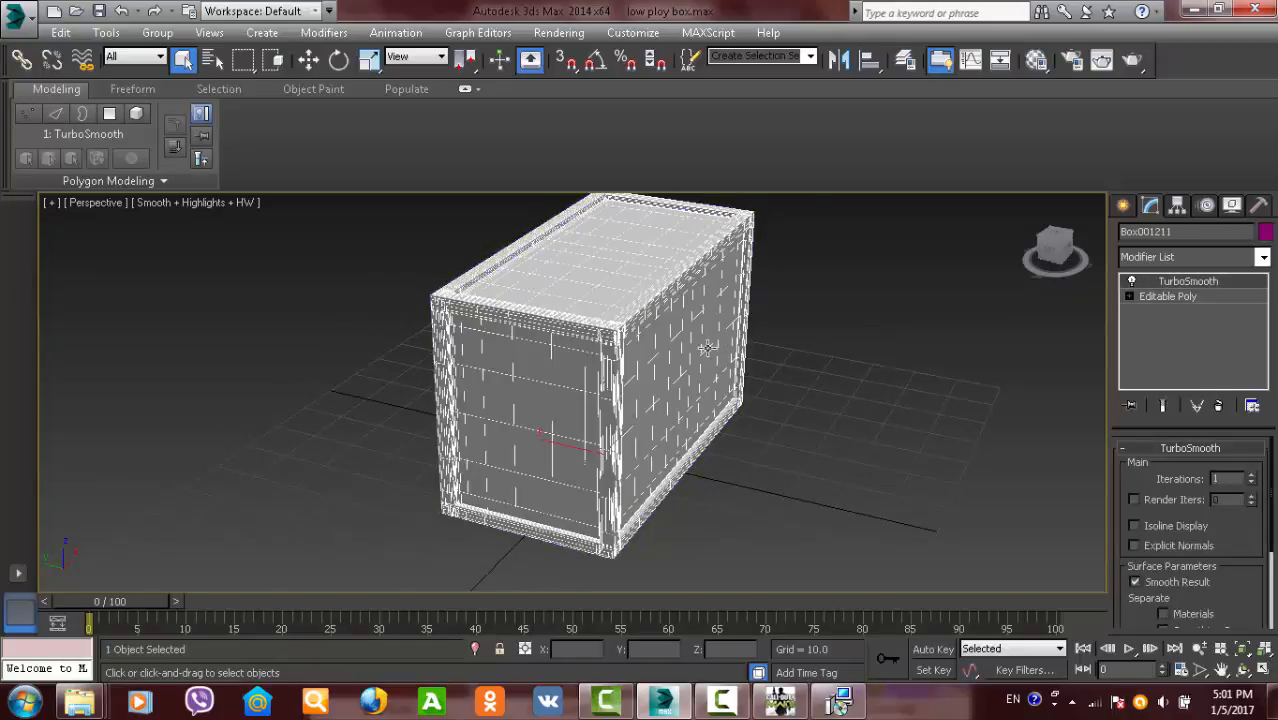
{"action": "scroll", "coordinate": [708, 348], "scroll_direction": "down", "scroll_amount": 3}
{"action": "key", "text": "w"}
{"action": "left_click_drag", "start_coordinate": [612, 410], "coordinate": [872, 455]}
{"action": "middle_click_drag", "start_coordinate": [908, 437], "coordinate": [804, 314]}
{"action": "scroll", "coordinate": [783, 364], "scroll_direction": "up", "scroll_amount": 3}
{"action": "scroll", "coordinate": [804, 314], "scroll_direction": "down", "scroll_amount": 5}
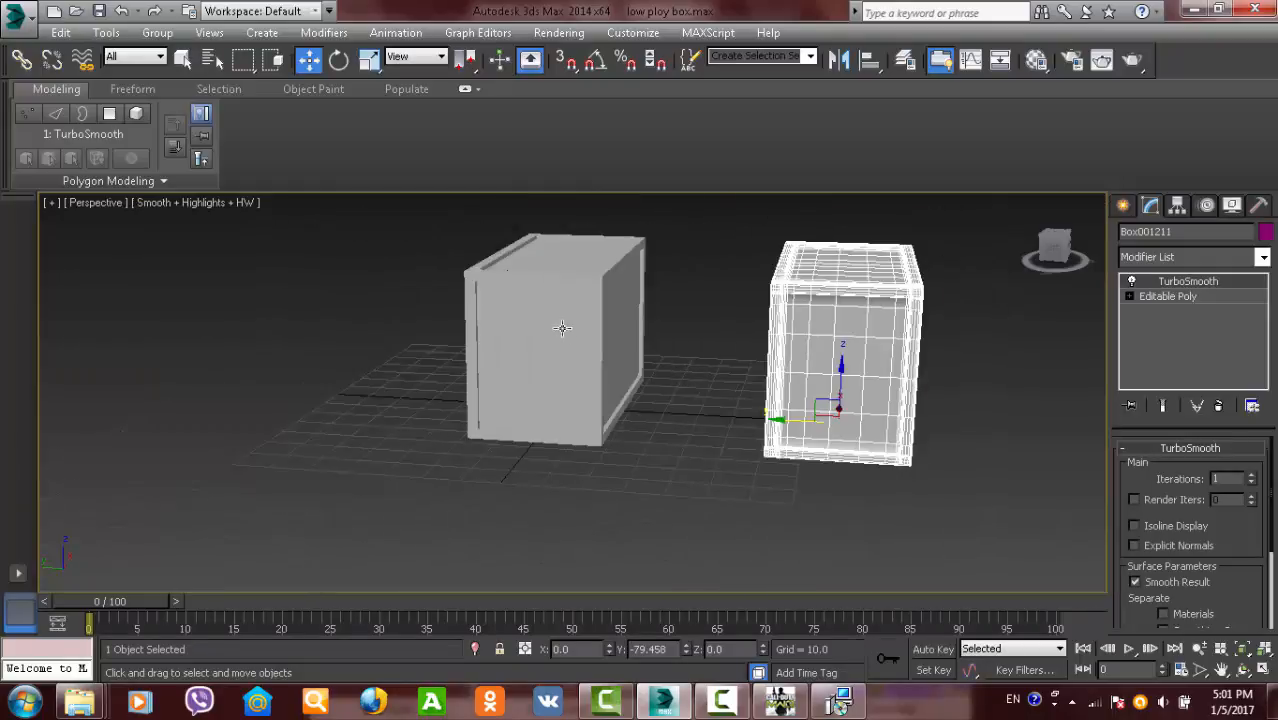
- Collapse the low-poly box's Projection modifier into its Editable Poly, accepting the warning
{"action": "left_click", "coordinate": [680, 390]}
{"action": "middle_click_drag", "start_coordinate": [673, 397], "coordinate": [593, 371], "text": "alt"}
{"action": "left_click", "coordinate": [652, 401]}
{"action": "scroll", "coordinate": [618, 371], "scroll_direction": "down", "scroll_amount": 8}
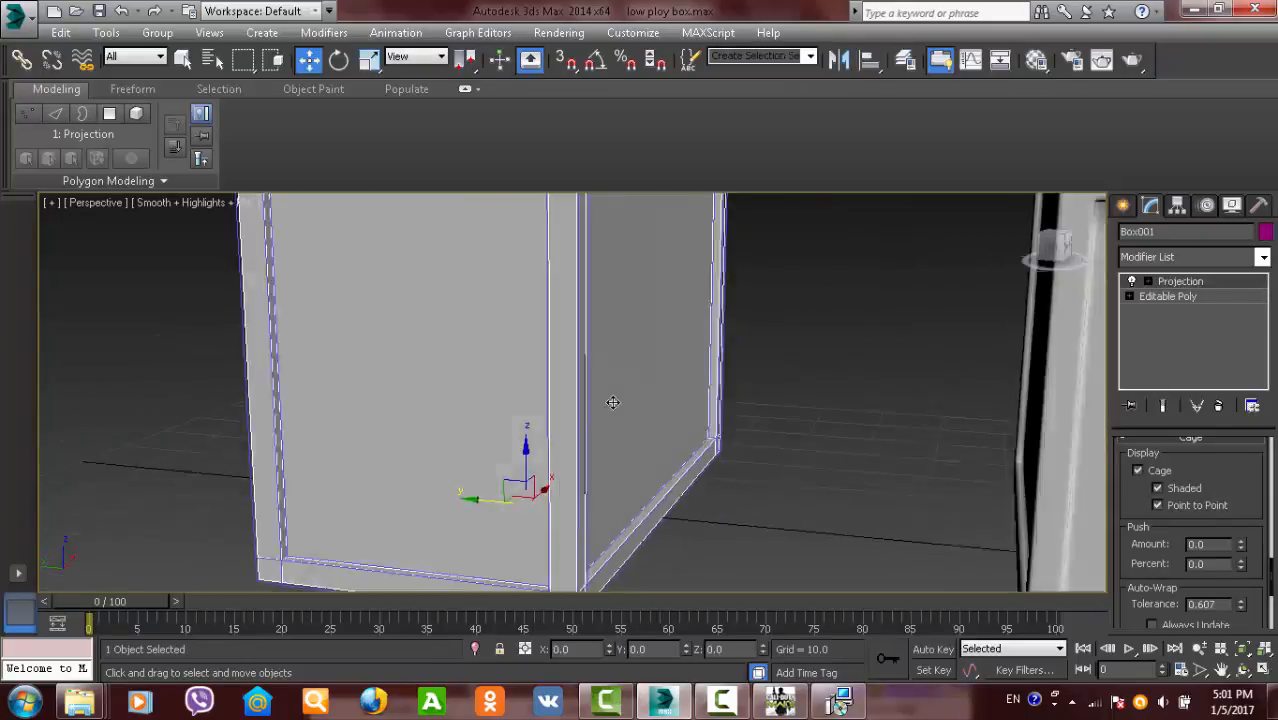
{"action": "right_click", "coordinate": [1195, 285]}
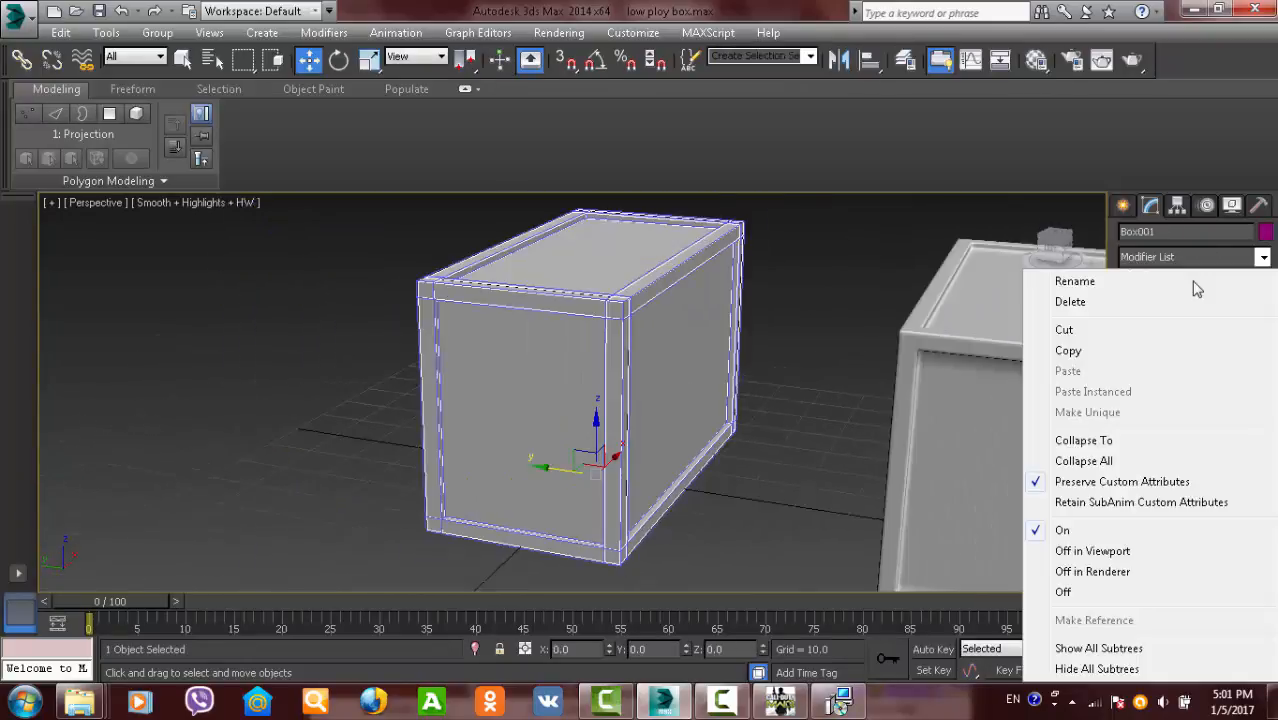
{"action": "left_click", "coordinate": [1129, 443]}
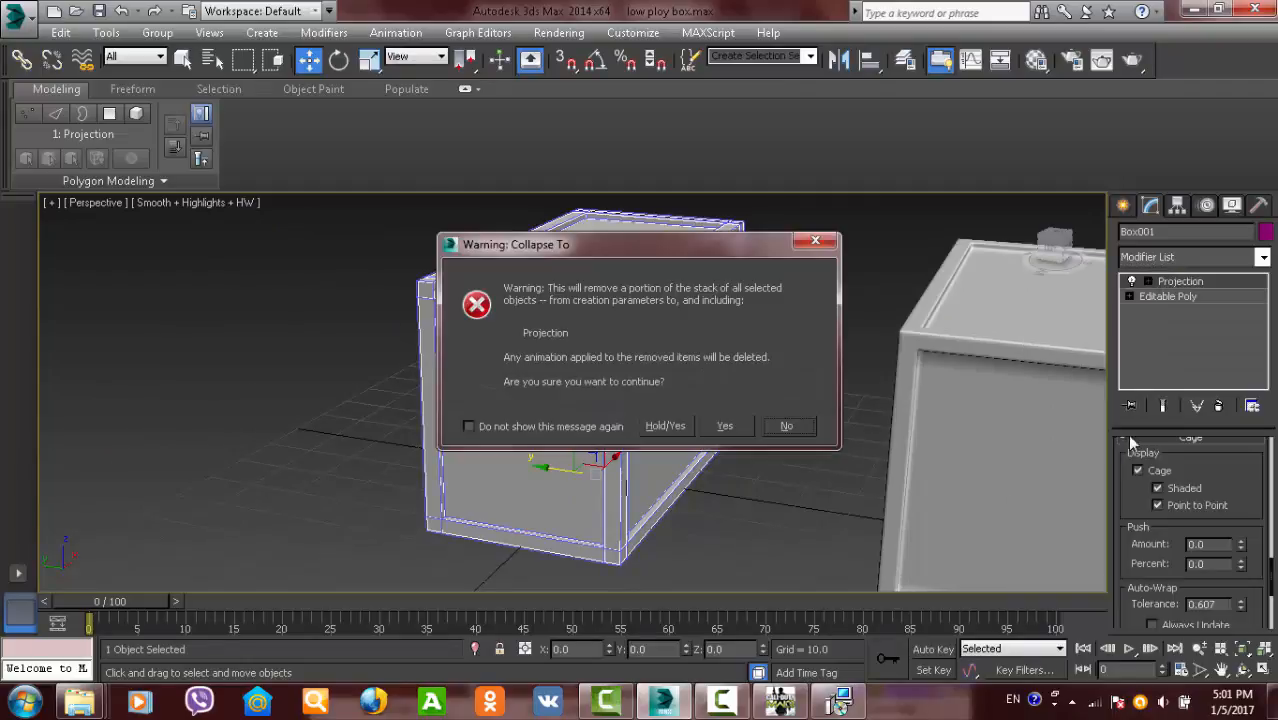
{"action": "left_click", "coordinate": [727, 426]}
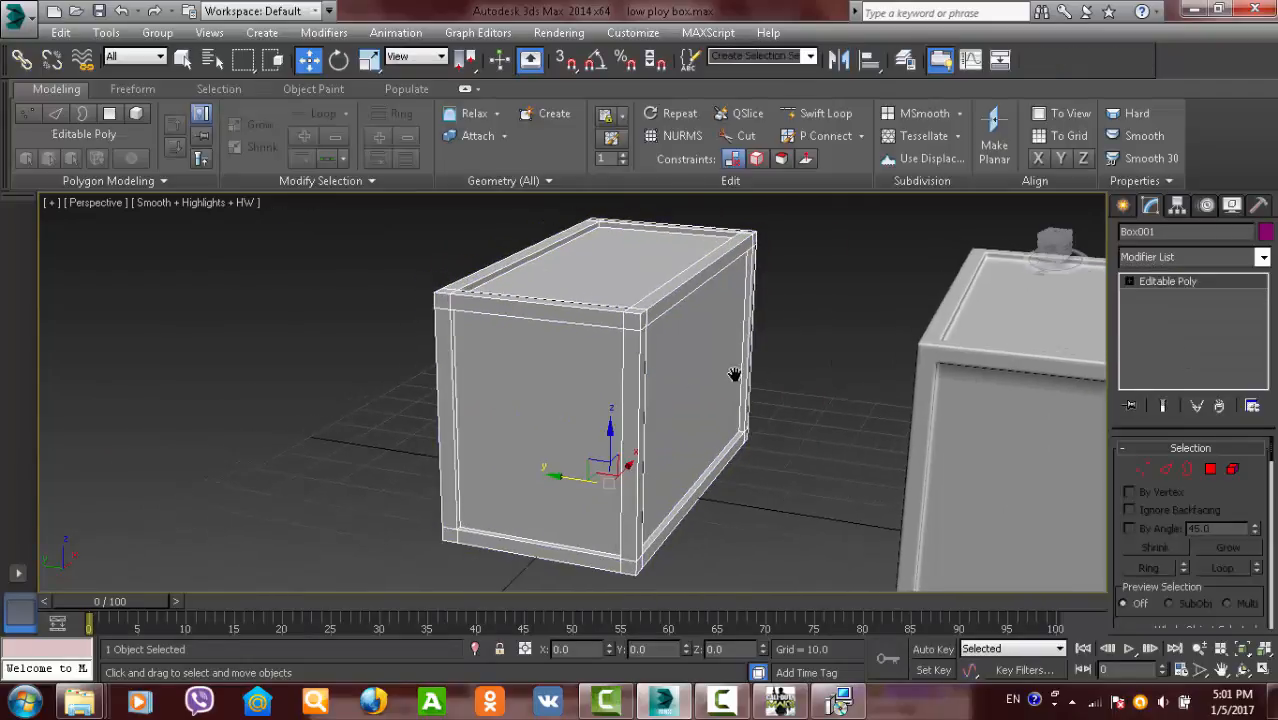
- In the scanline renderer settings of Render Setup, set the antialiasing filter to Area
{"action": "left_click", "coordinate": [1071, 59]}
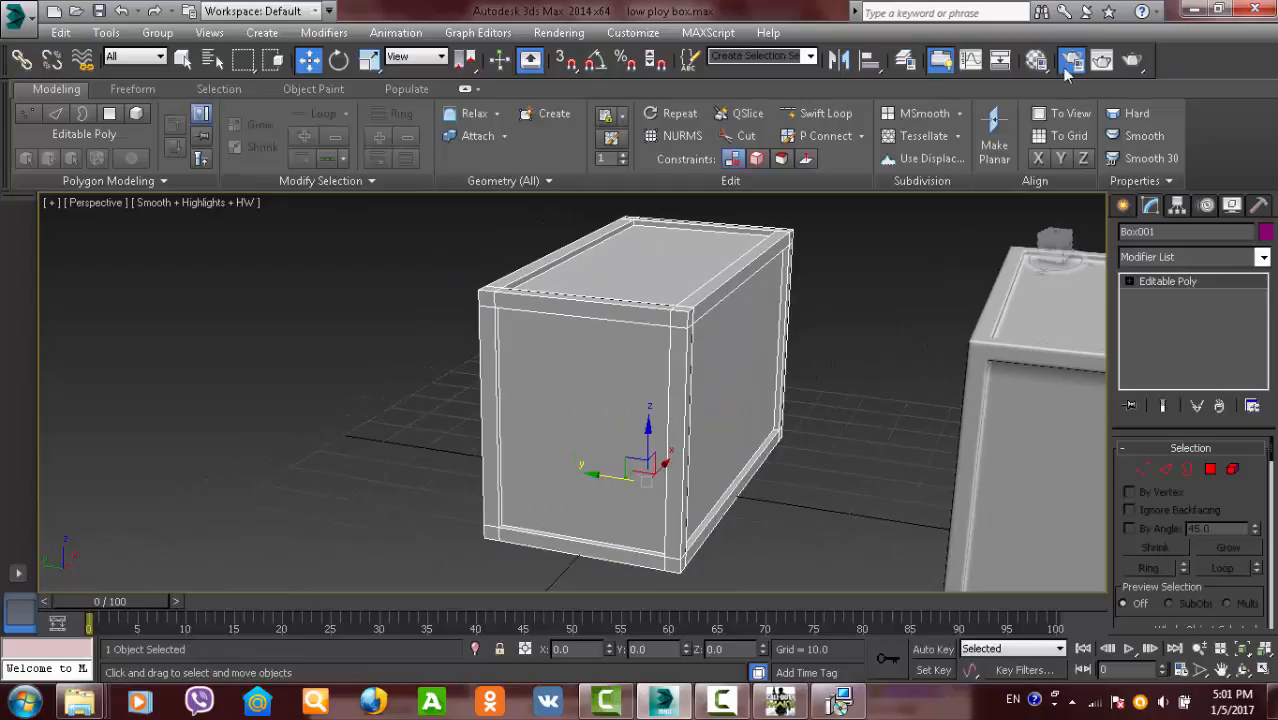
{"action": "left_click", "coordinate": [617, 88]}
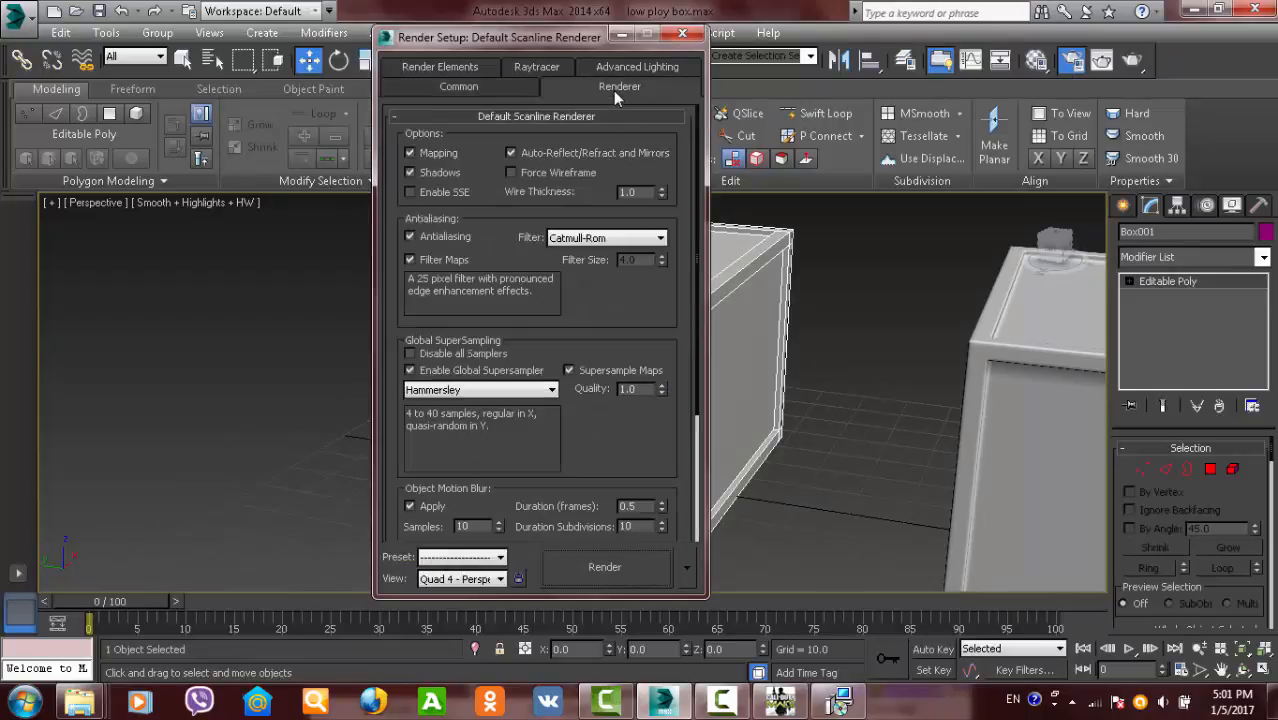
{"action": "left_click", "coordinate": [609, 240]}
{"action": "left_click", "coordinate": [569, 256]}
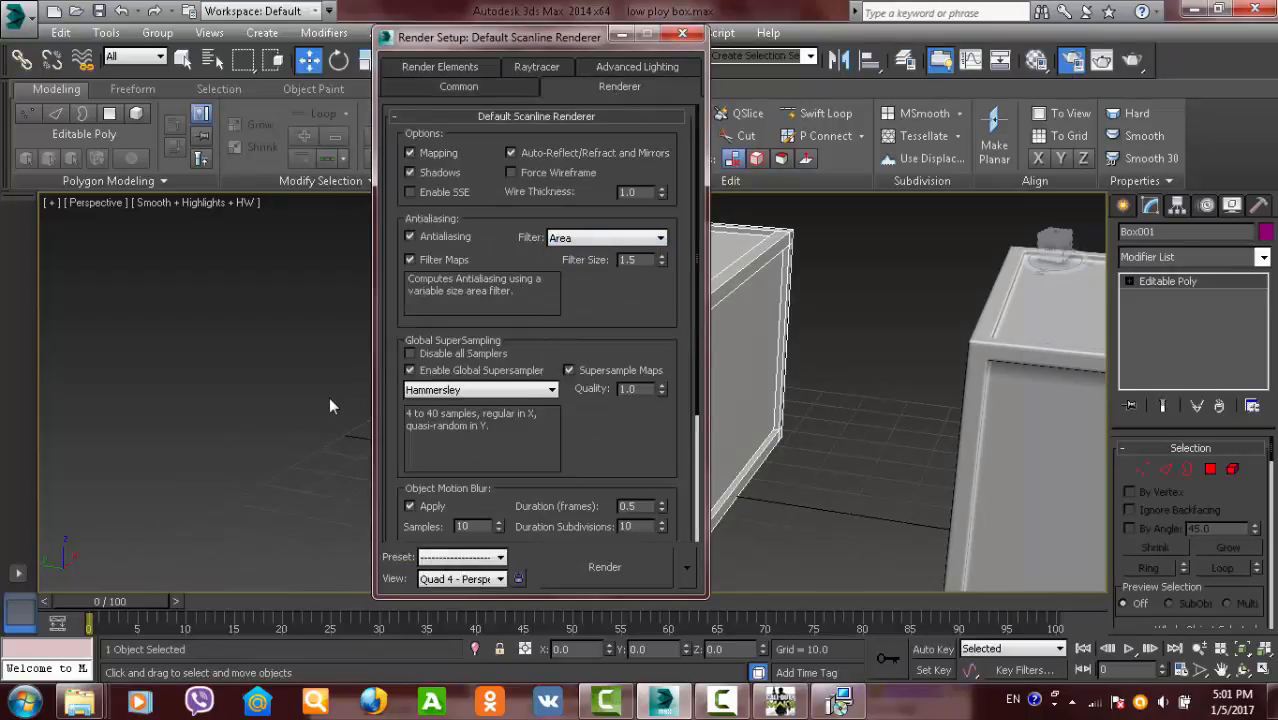
- Set the global supersampler type to Max 2.5 Star and disable the global supersampler
{"action": "left_click", "coordinate": [424, 372]}
{"action": "left_click", "coordinate": [423, 373]}
{"action": "left_click", "coordinate": [425, 391]}
{"action": "left_click", "coordinate": [433, 404]}
{"action": "left_click", "coordinate": [427, 376]}
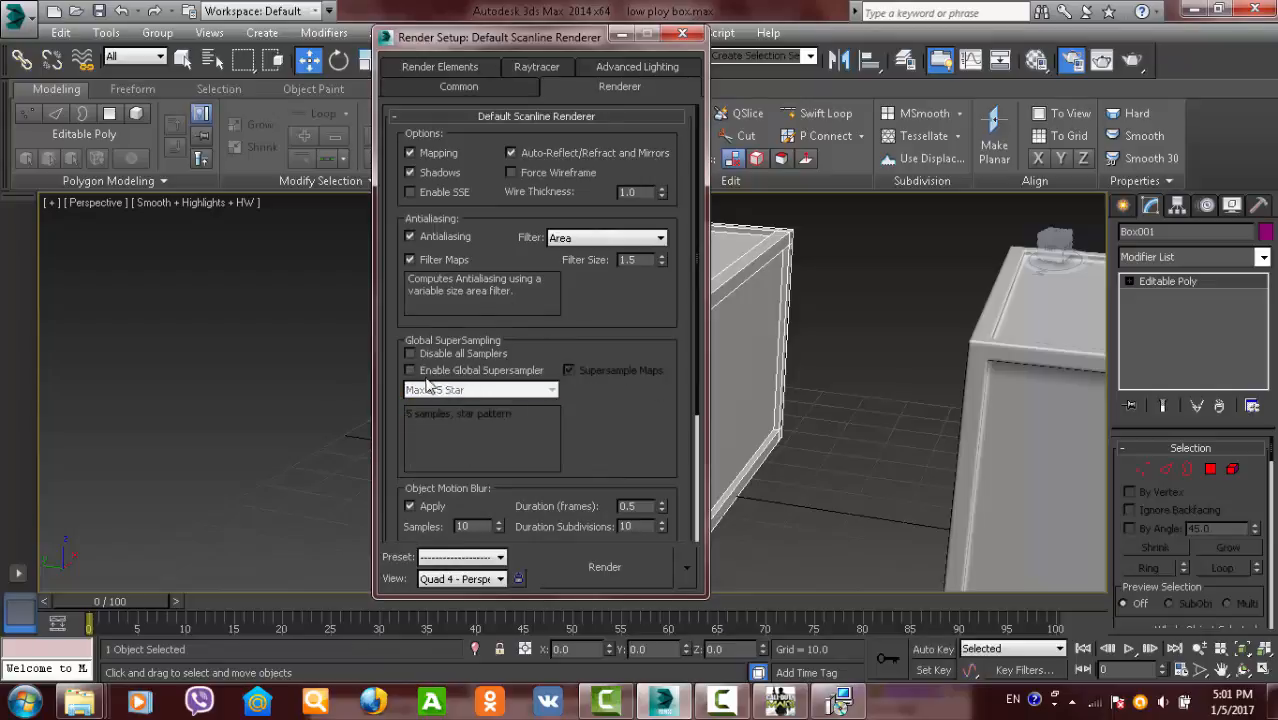
- Change advanced lighting from Light Tracer to no lighting plug-in, accept discarding the solution, and close Render Setup
{"action": "left_click", "coordinate": [620, 69]}
{"action": "left_click", "coordinate": [605, 144]}
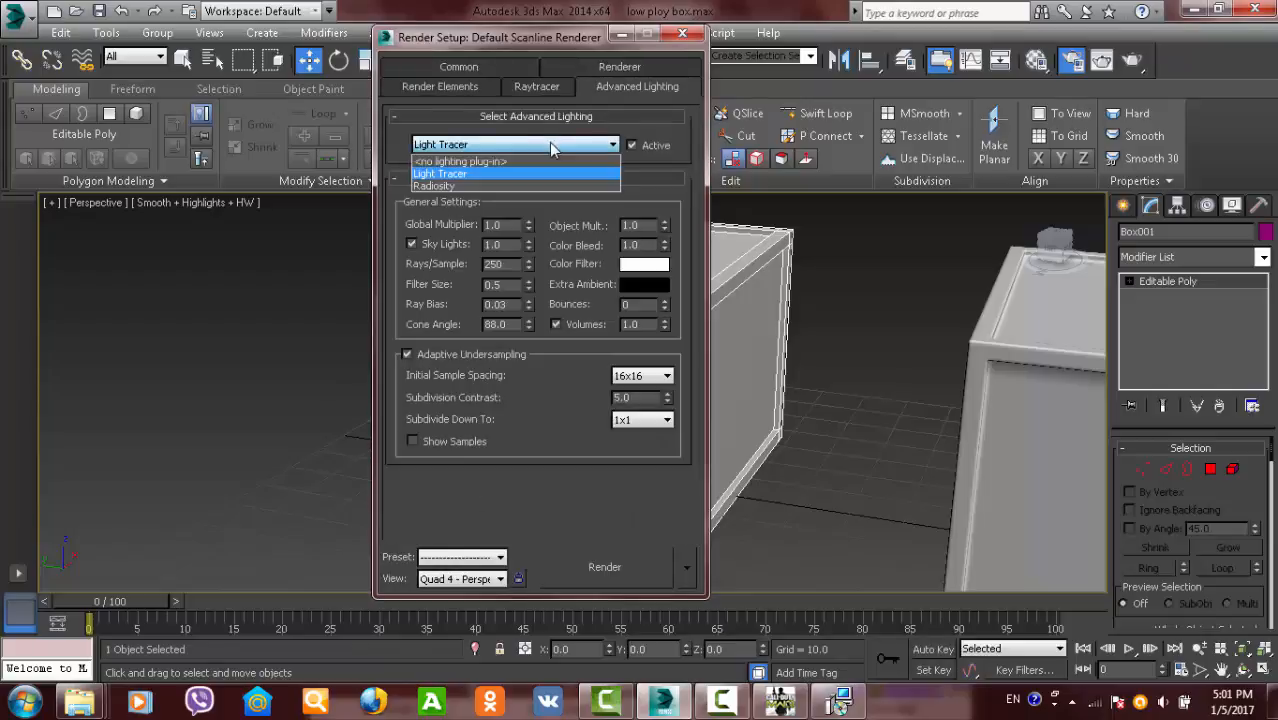
{"action": "left_click", "coordinate": [463, 162]}
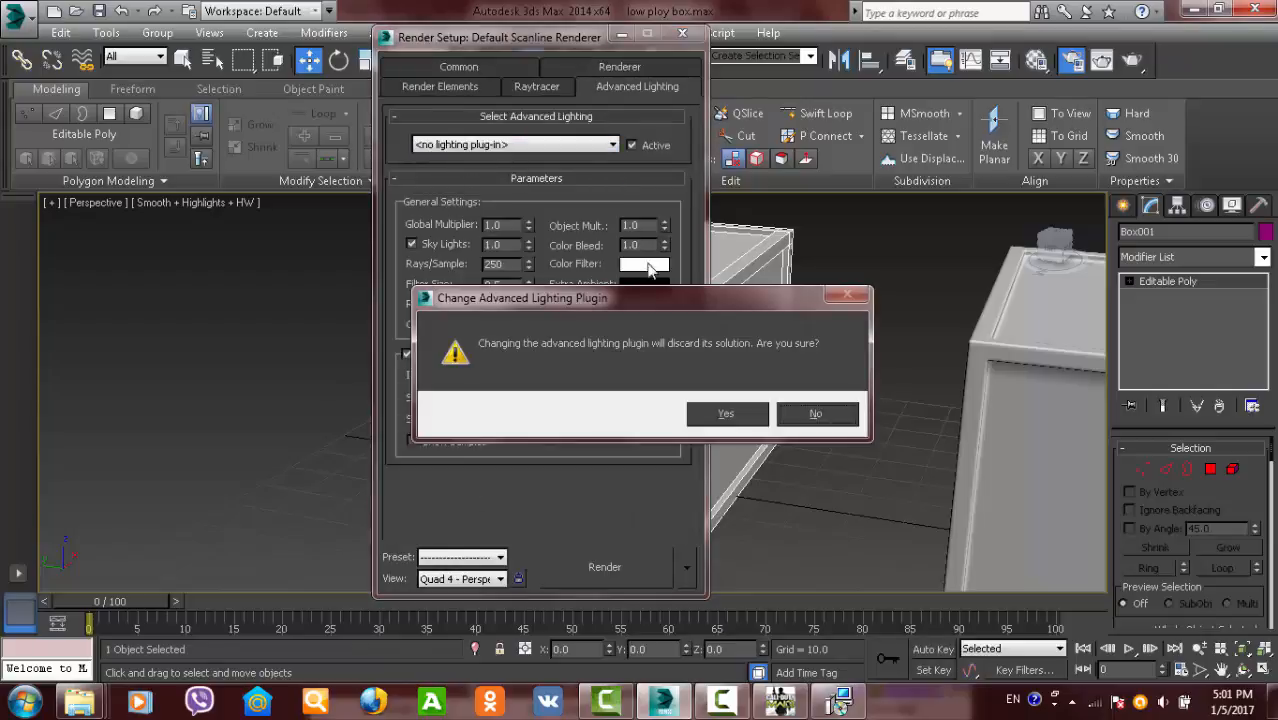
{"action": "left_click", "coordinate": [719, 413]}
{"action": "left_click", "coordinate": [684, 36]}
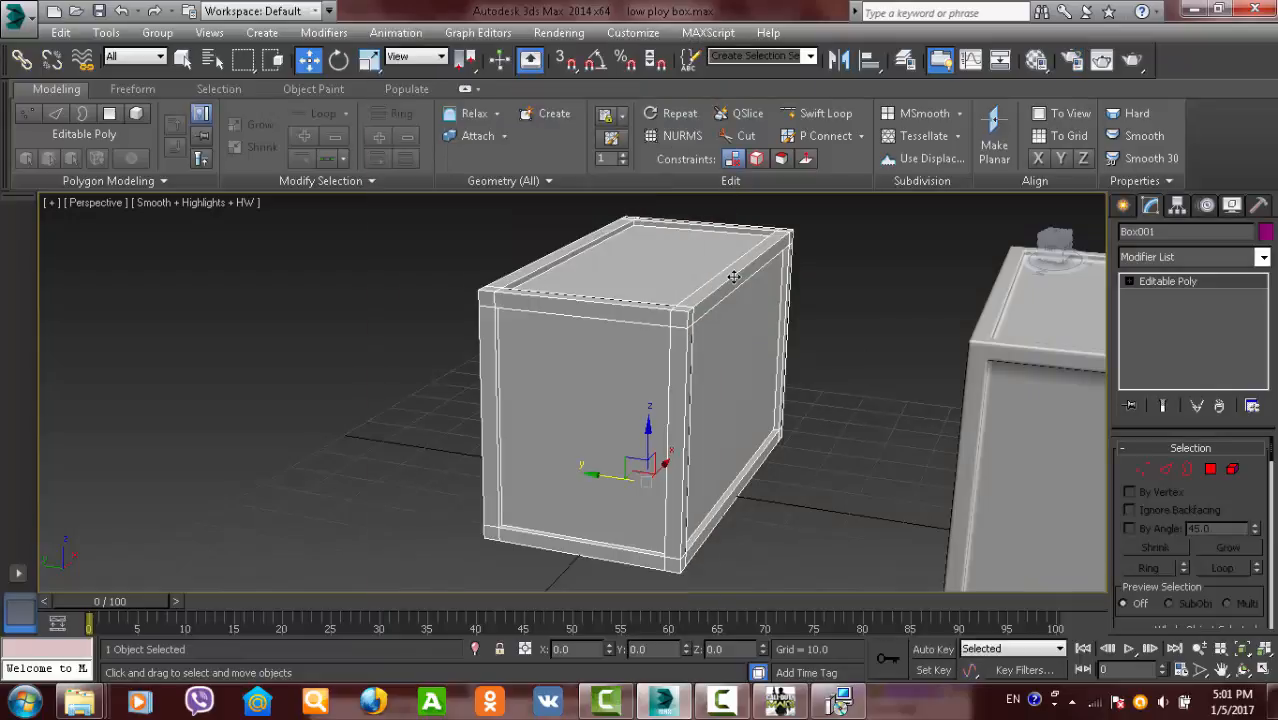
- Inspect both boxes from several angles, select the low-poly box and open the Material Editor
{"action": "scroll", "coordinate": [734, 278], "scroll_direction": "down", "scroll_amount": 4}
{"action": "middle_click_drag", "start_coordinate": [688, 277], "coordinate": [1040, 381], "text": "alt"}
{"action": "scroll", "coordinate": [622, 260], "scroll_direction": "up", "scroll_amount": 4}
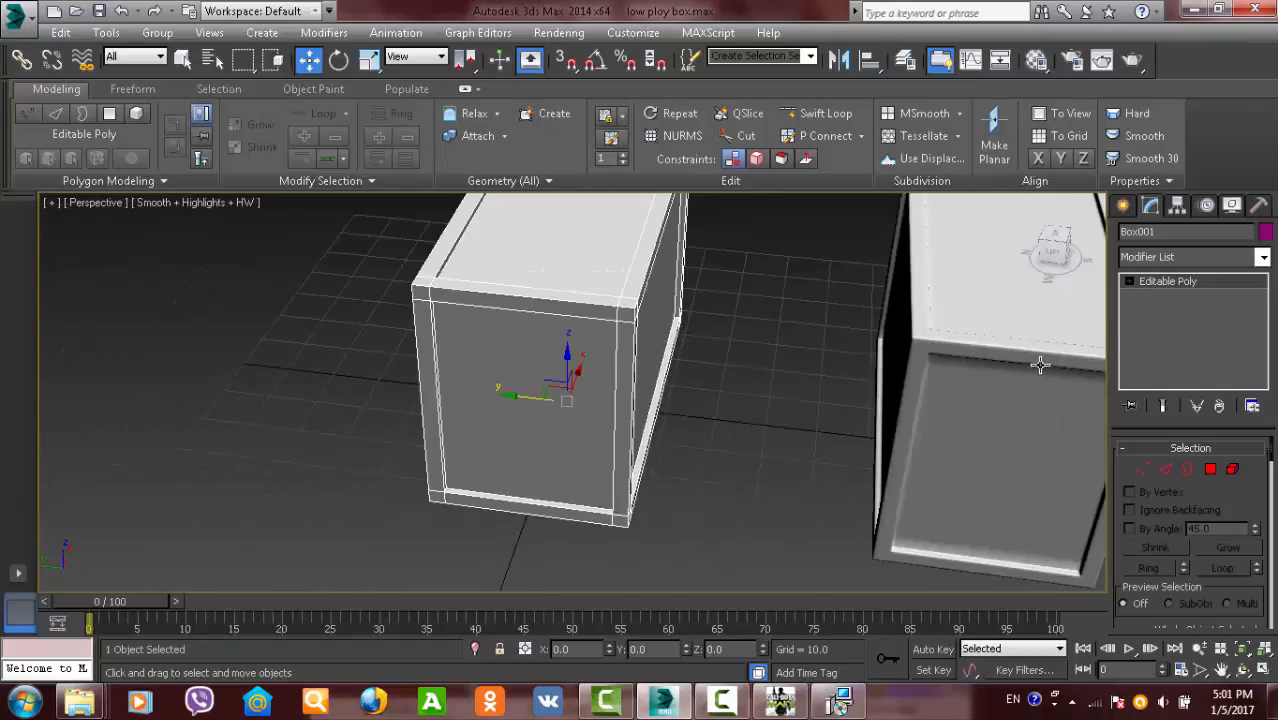
{"action": "left_click", "coordinate": [689, 446]}
{"action": "middle_click_drag", "start_coordinate": [689, 446], "coordinate": [628, 404], "text": "alt"}
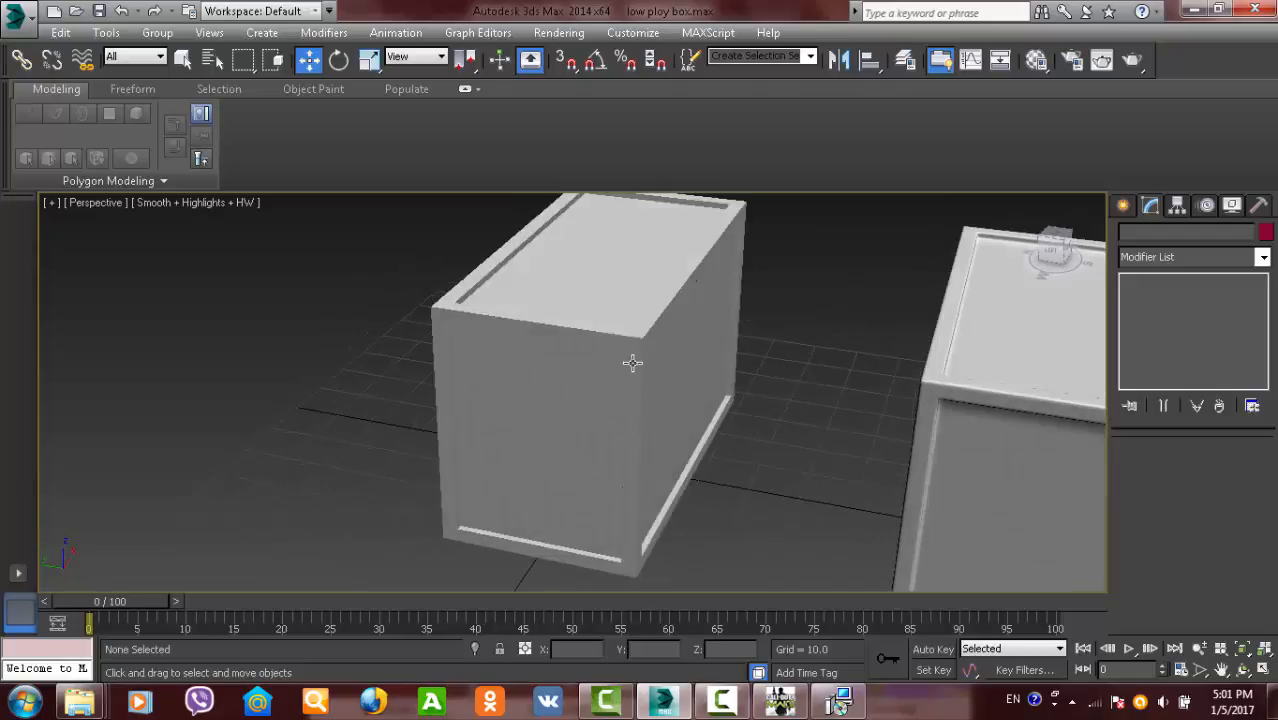
{"action": "left_click", "coordinate": [632, 362]}
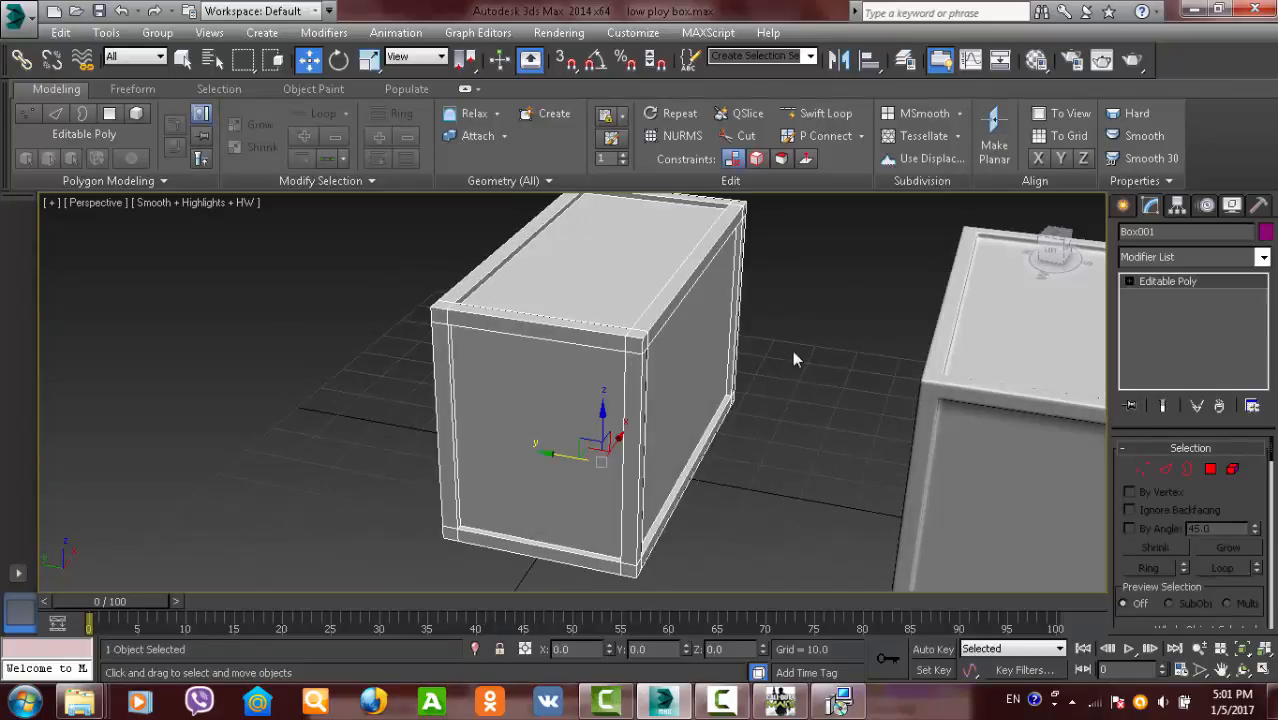
{"action": "key", "text": "m"}
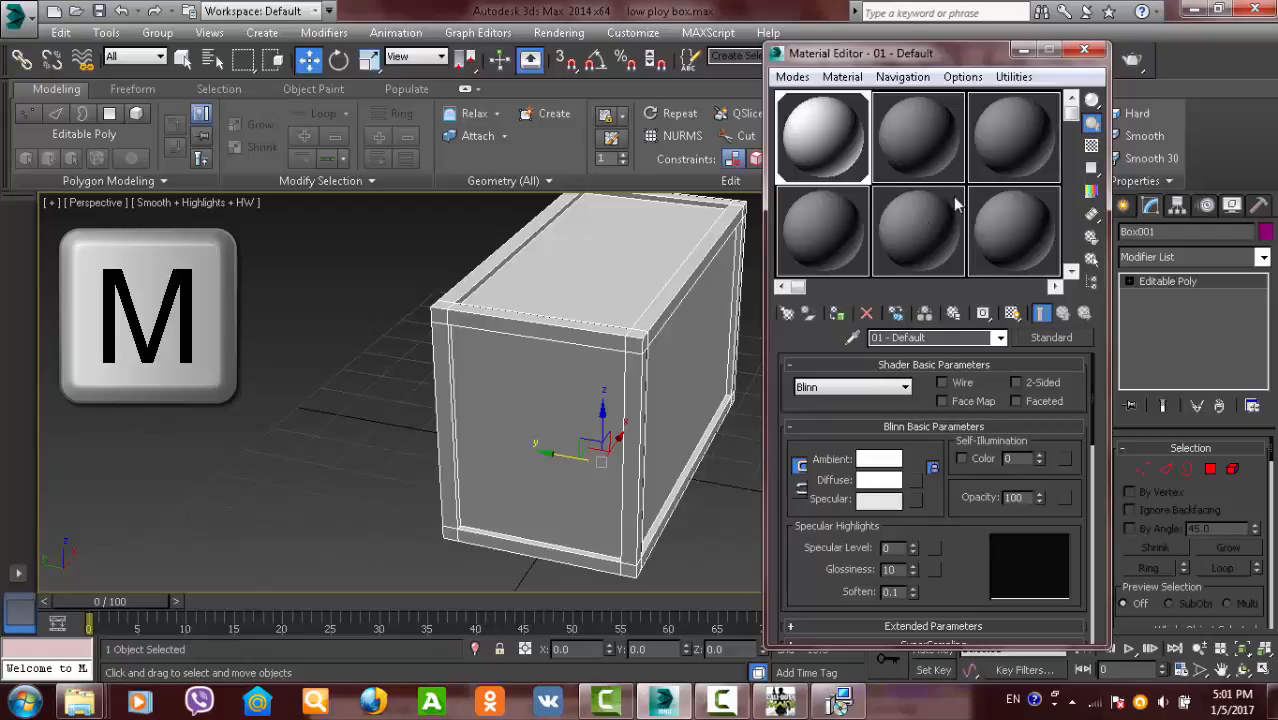
- Choose an empty second material slot, expand its maps and start adding a Bitmap to Diffuse Color
{"action": "left_click_drag", "start_coordinate": [945, 63], "coordinate": [909, 61]}
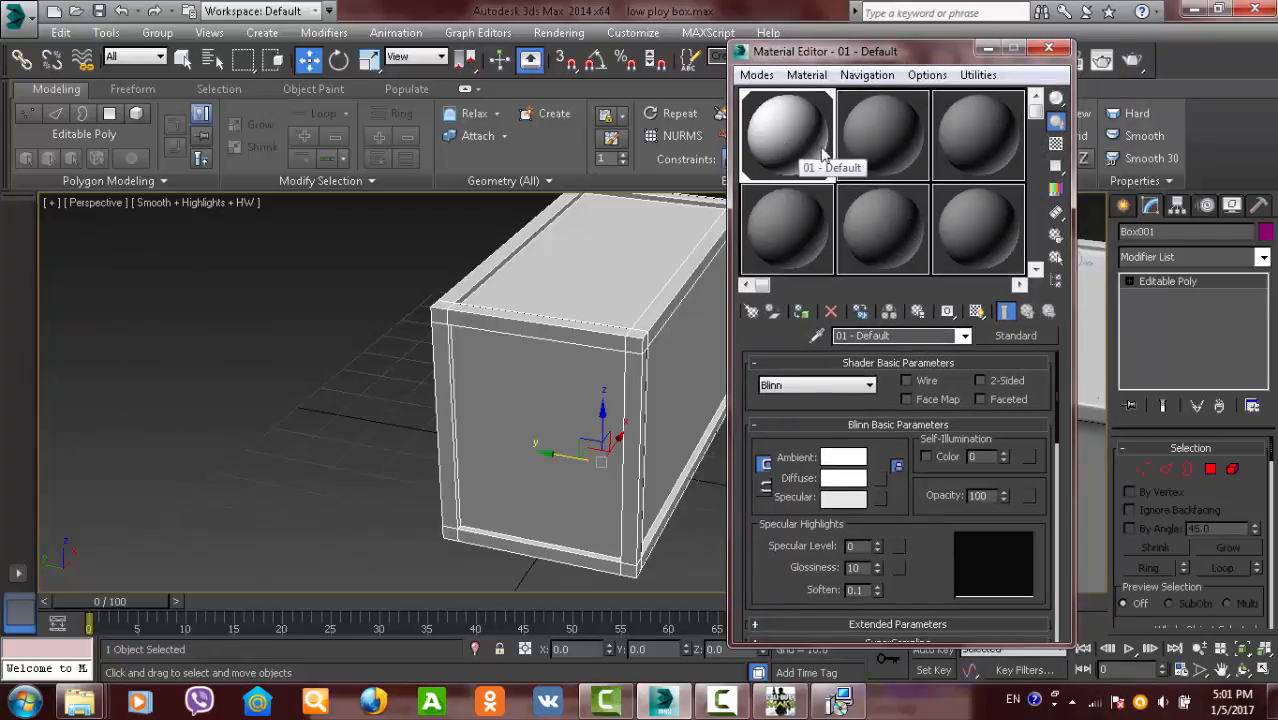
{"action": "left_click", "coordinate": [887, 132]}
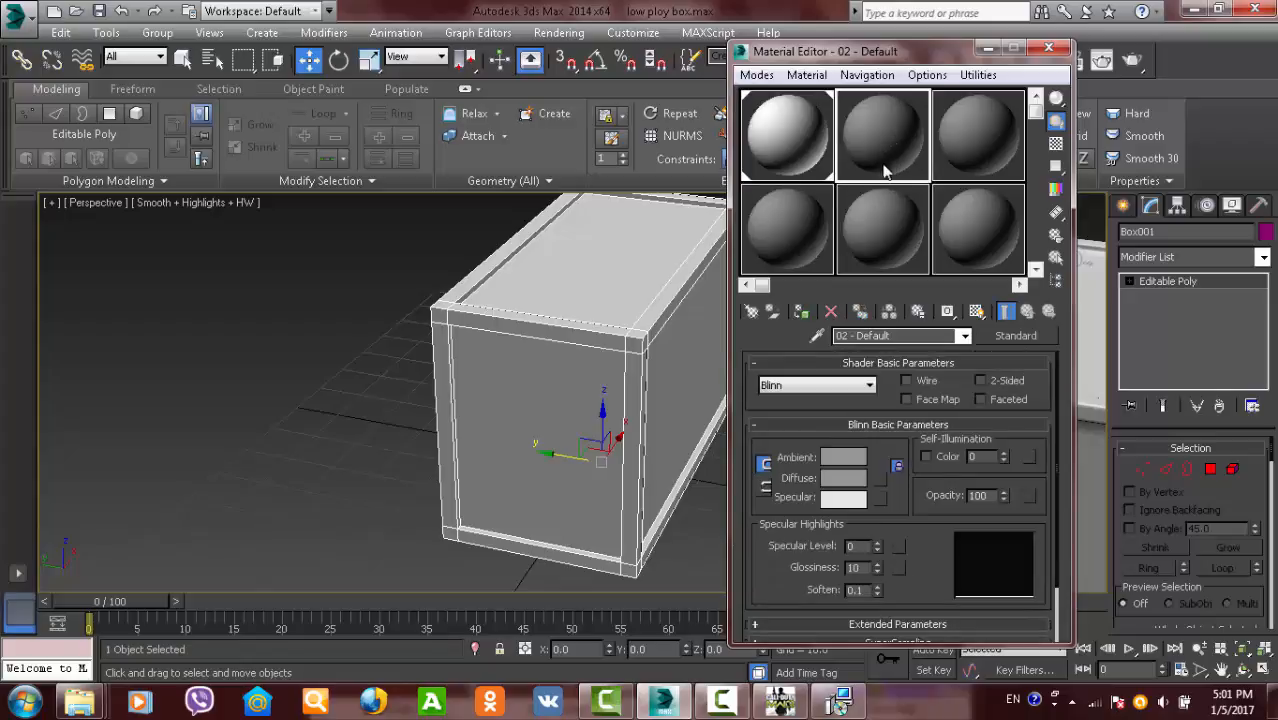
{"action": "scroll", "coordinate": [895, 484], "scroll_direction": "down", "scroll_amount": 2}
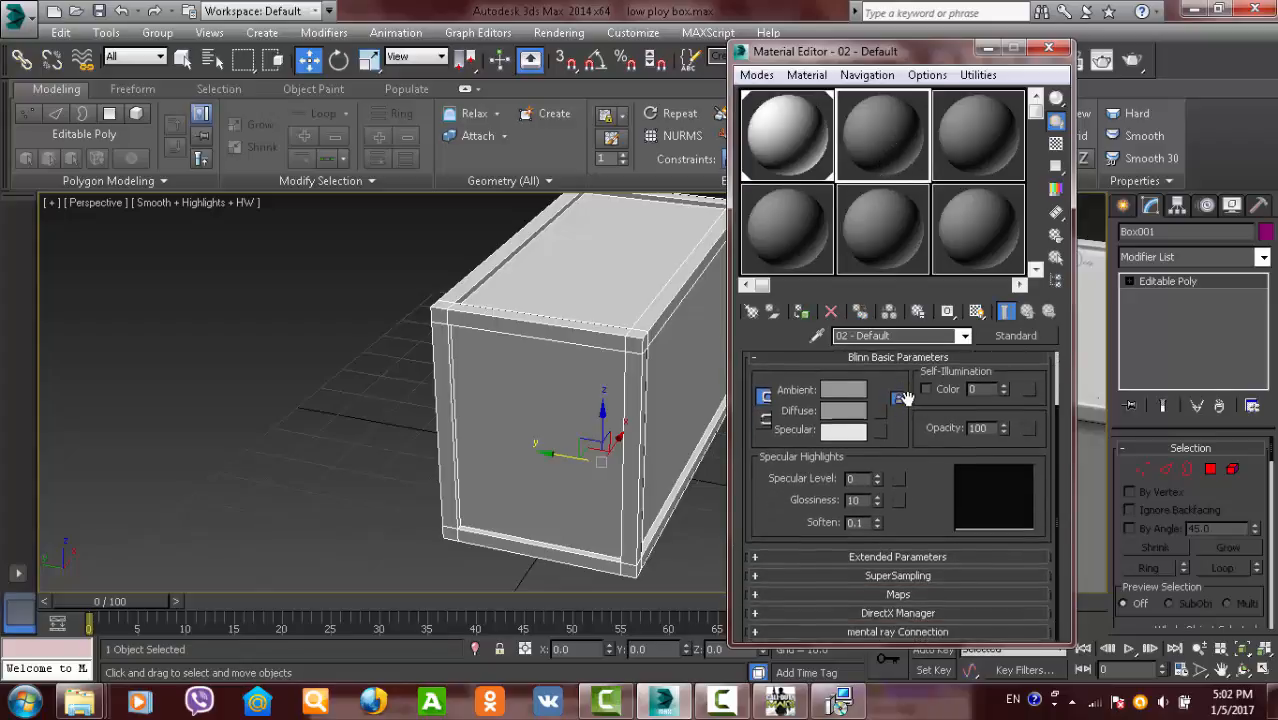
{"action": "left_click", "coordinate": [879, 594]}
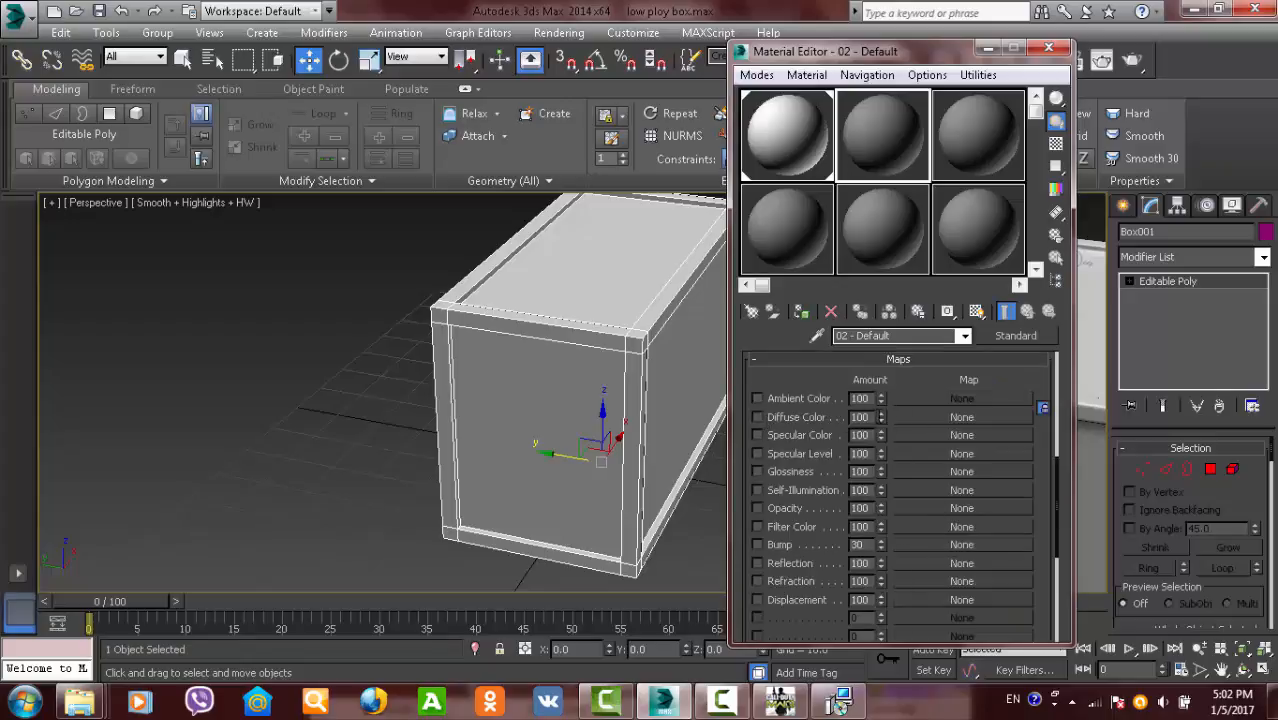
{"action": "left_click", "coordinate": [955, 417]}
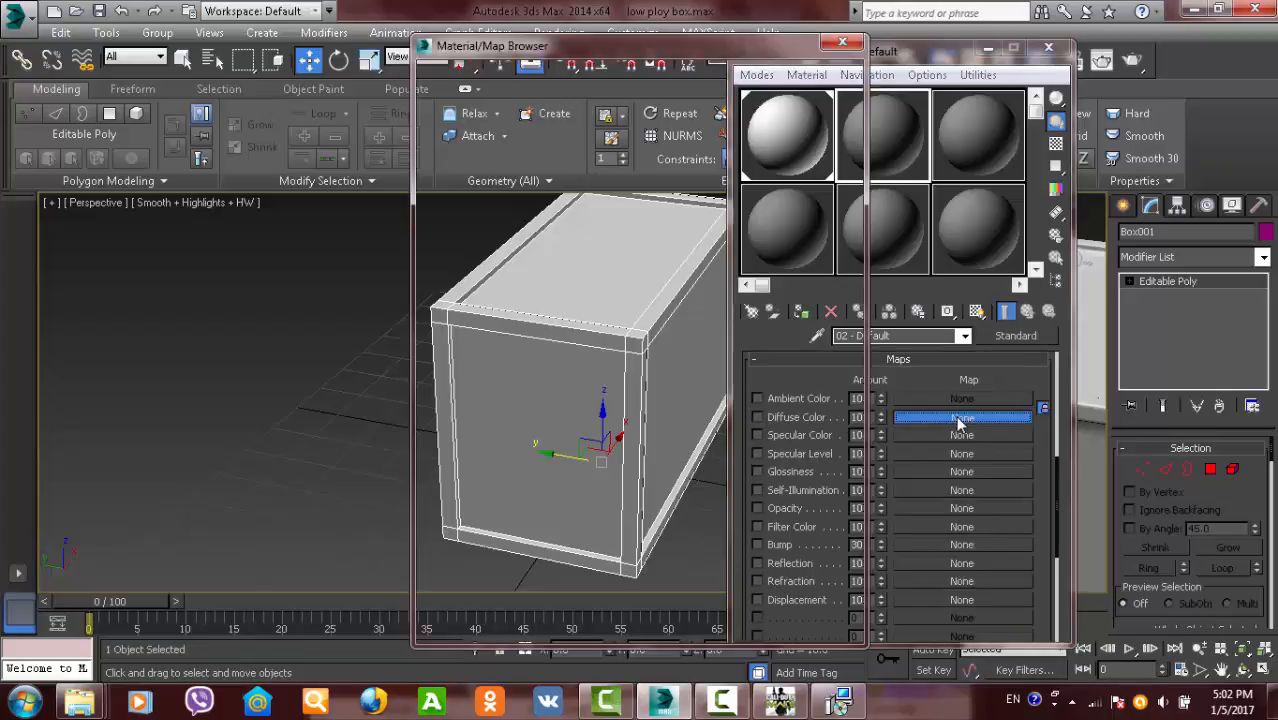
{"action": "double_click", "coordinate": [483, 137]}
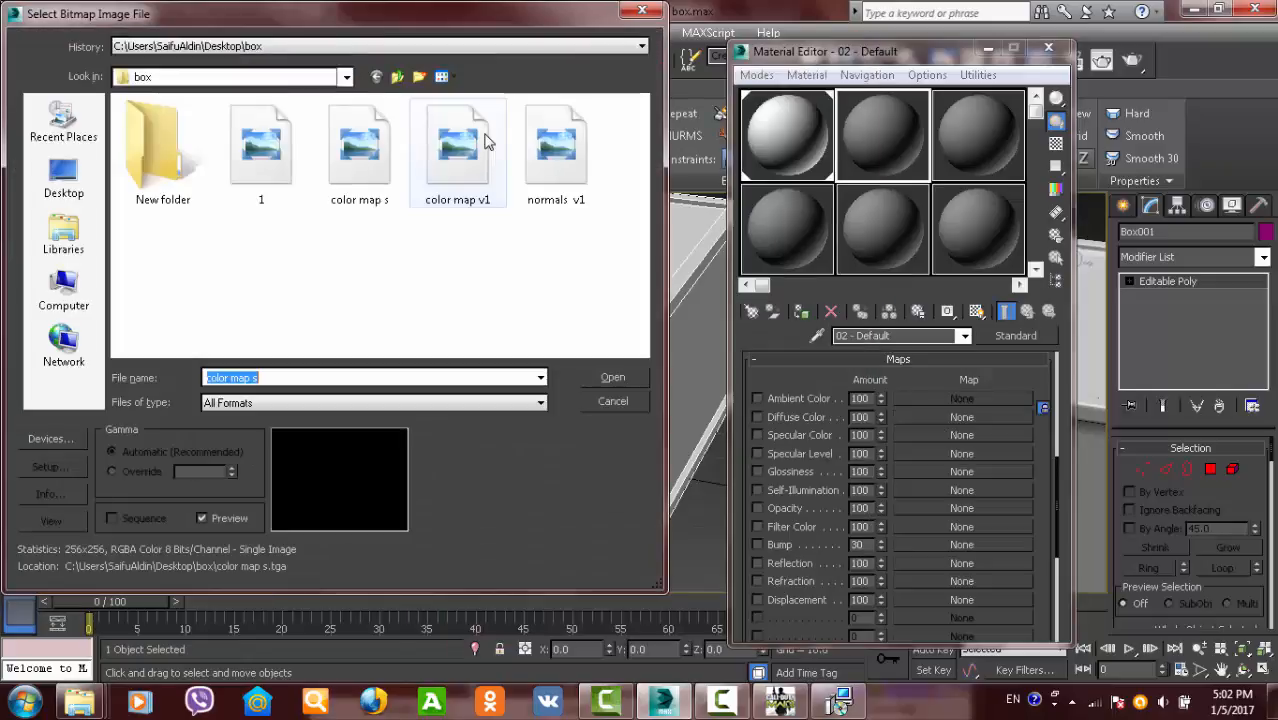
- Preview the baked color and normals image files in the box folder and its New folder subfolder
{"action": "double_click", "coordinate": [175, 140]}
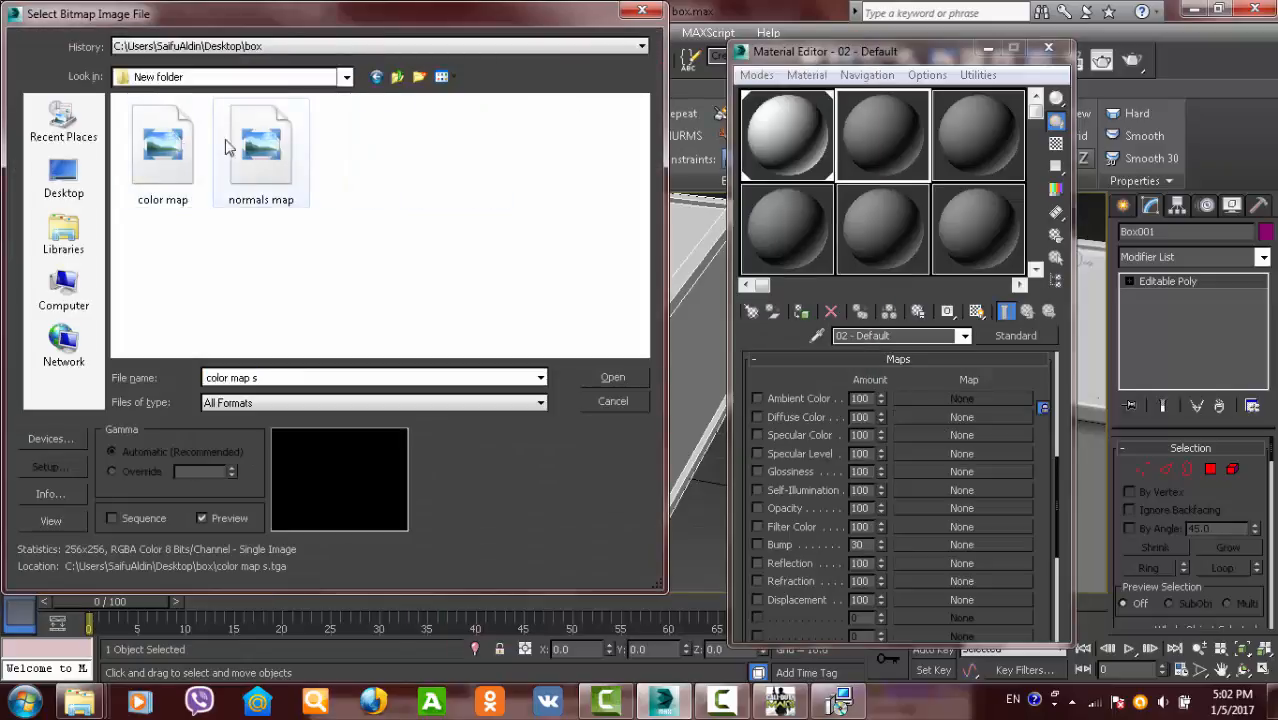
{"action": "left_click", "coordinate": [183, 165]}
{"action": "left_click", "coordinate": [274, 171]}
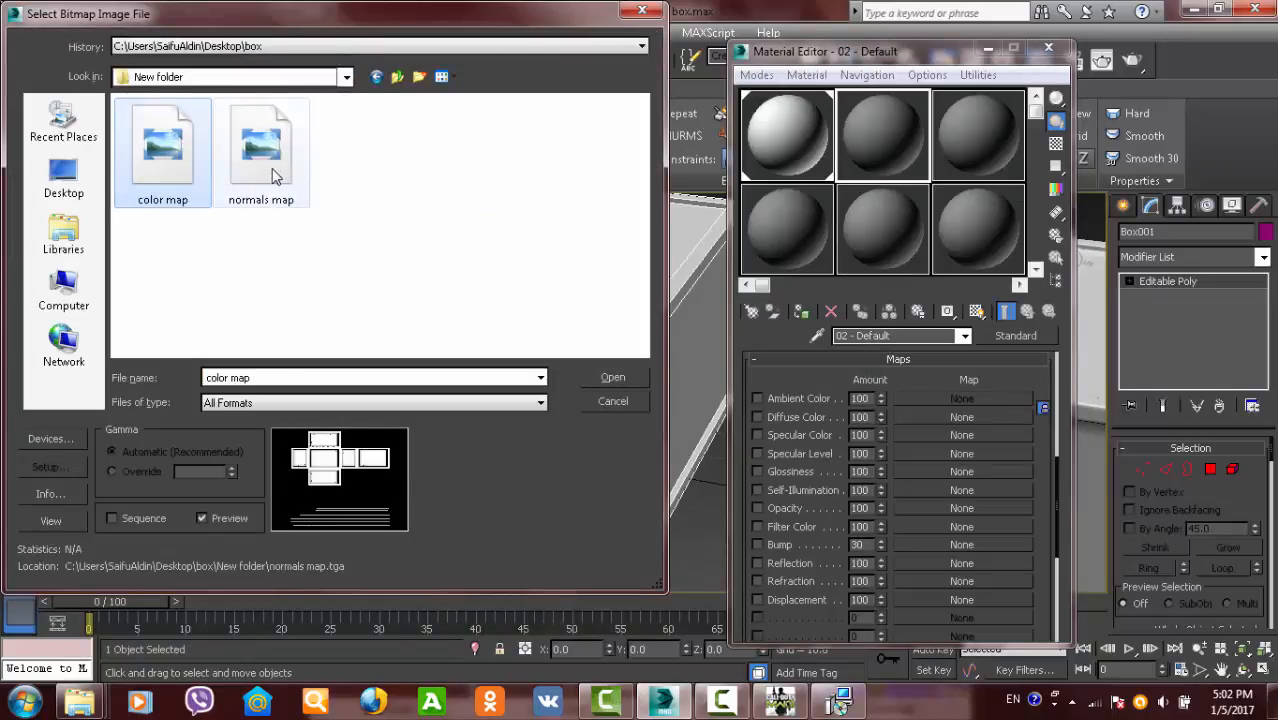
{"action": "left_click", "coordinate": [177, 167]}
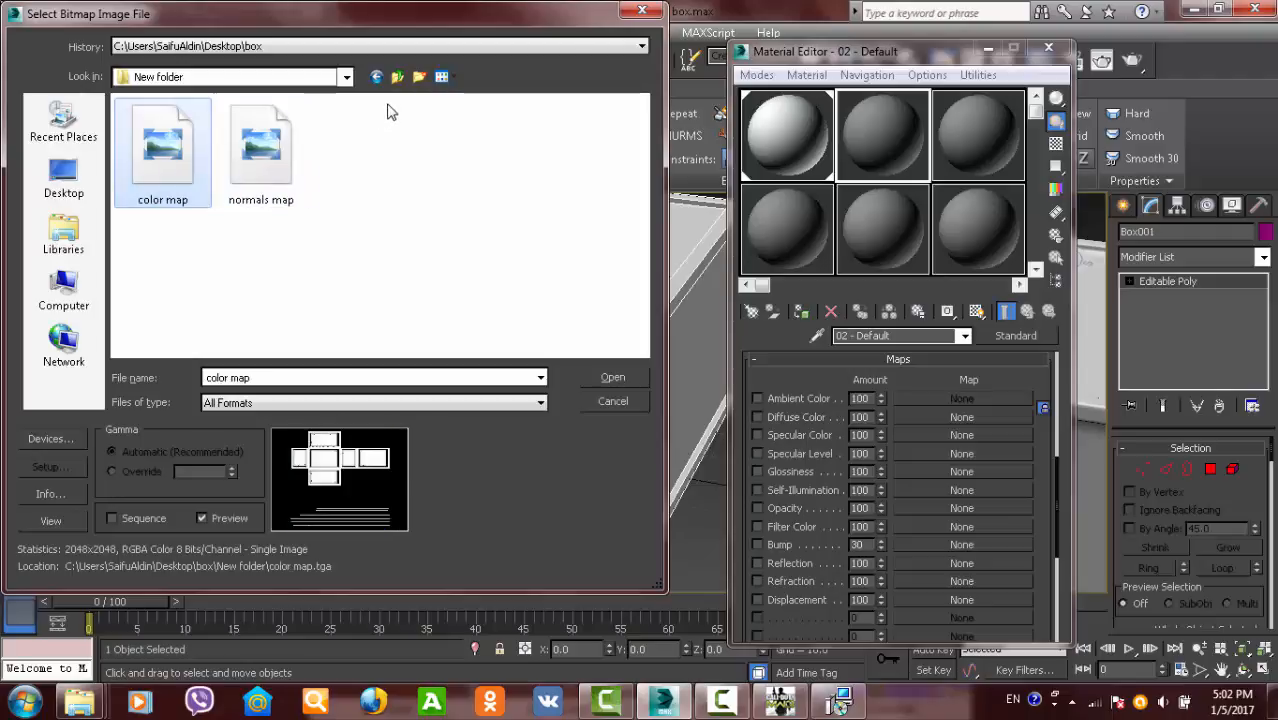
{"action": "left_click", "coordinate": [397, 78]}
{"action": "left_click", "coordinate": [290, 170]}
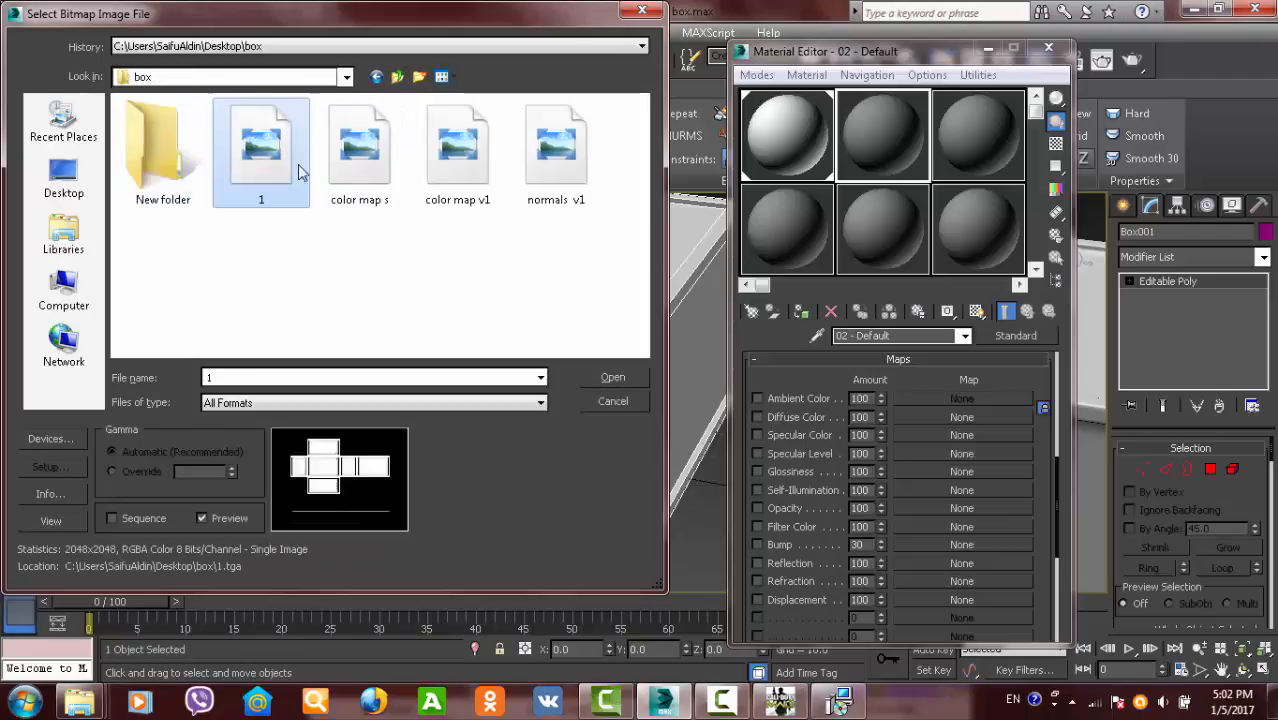
{"action": "left_click", "coordinate": [356, 168]}
{"action": "left_click", "coordinate": [458, 150]}
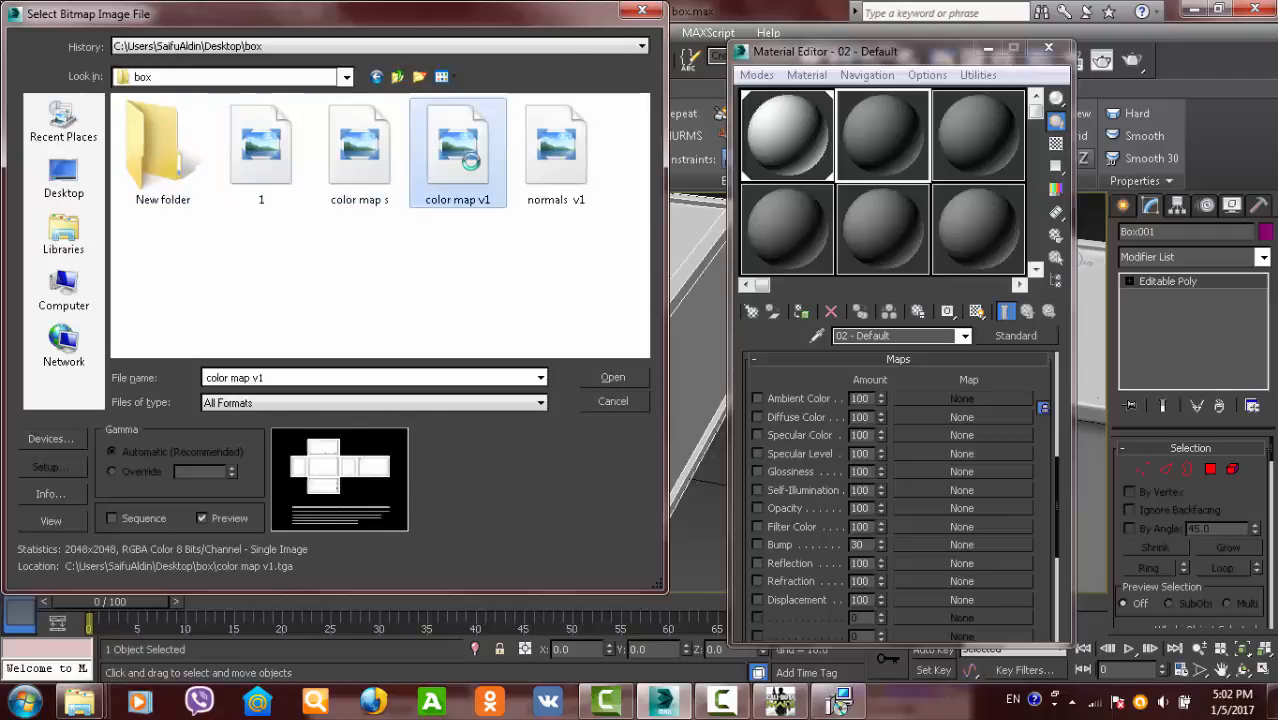
{"action": "left_click", "coordinate": [550, 163]}
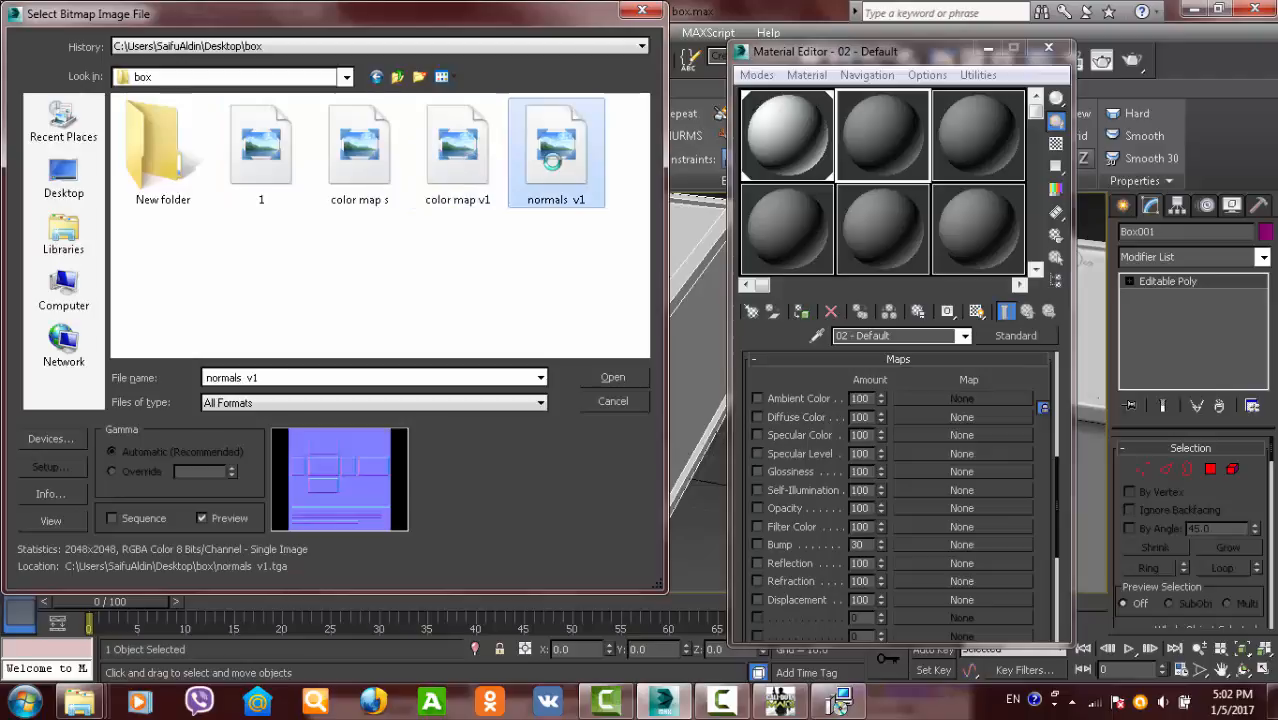
{"action": "left_click", "coordinate": [470, 162]}
{"action": "left_click", "coordinate": [395, 158]}
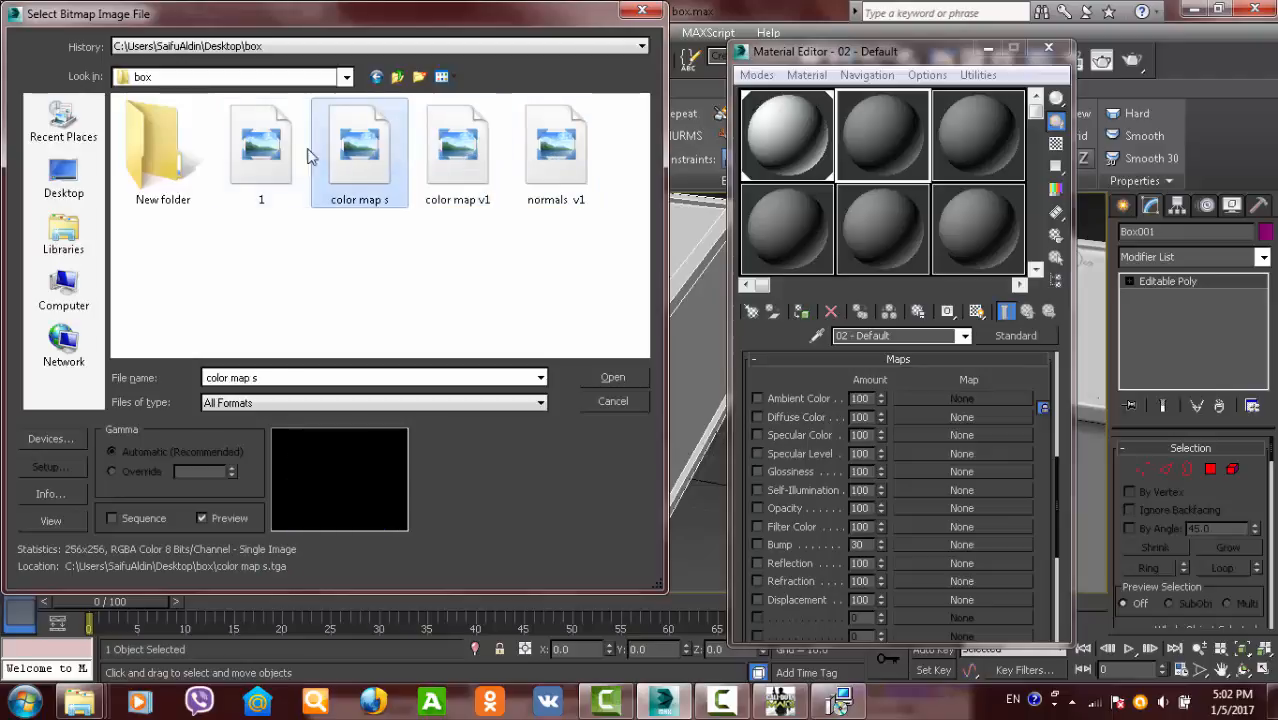
{"action": "left_click", "coordinate": [294, 158]}
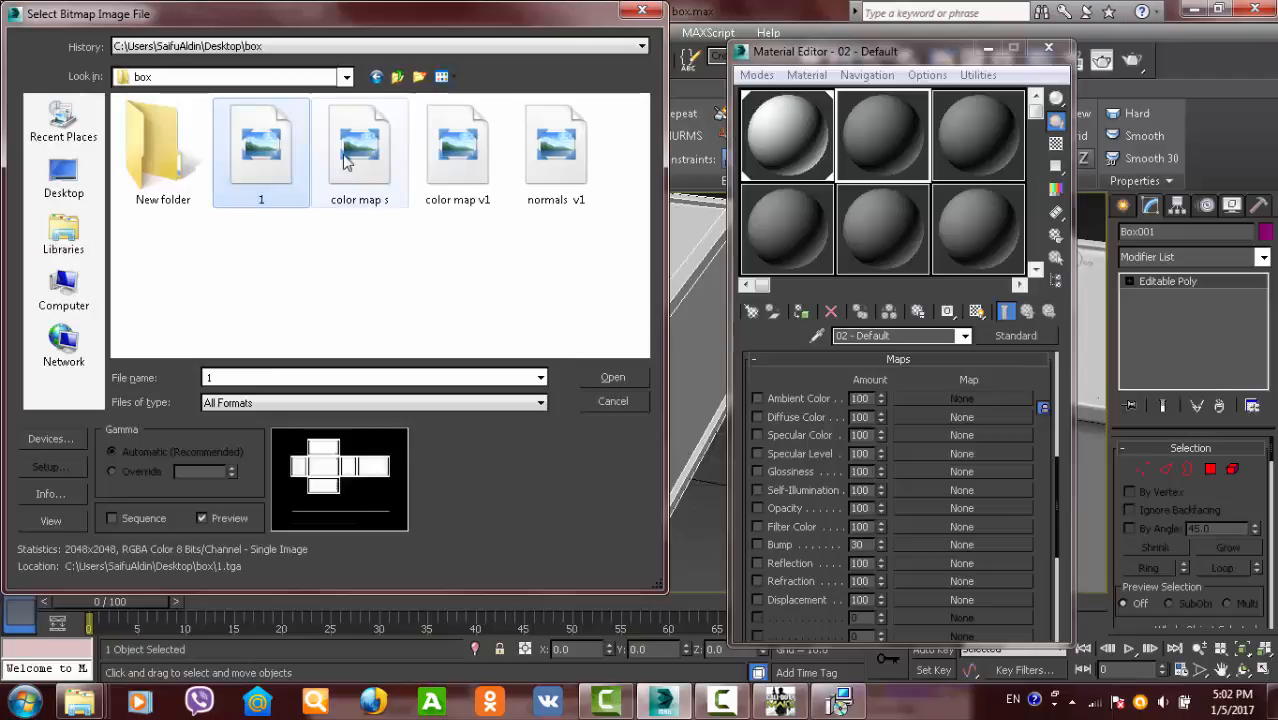
{"action": "left_click", "coordinate": [522, 160]}
- Load color map v1 as the Diffuse Color bitmap and return to the parent material
{"action": "left_click", "coordinate": [450, 165]}
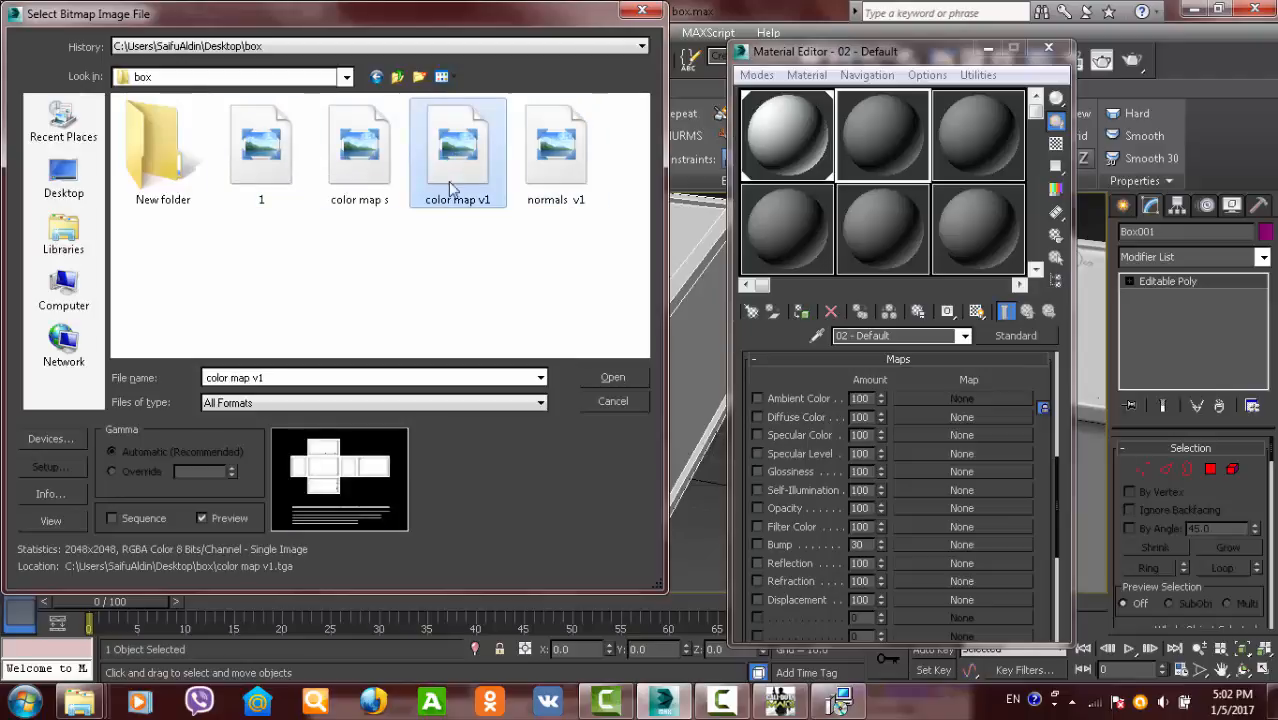
{"action": "double_click", "coordinate": [460, 165]}
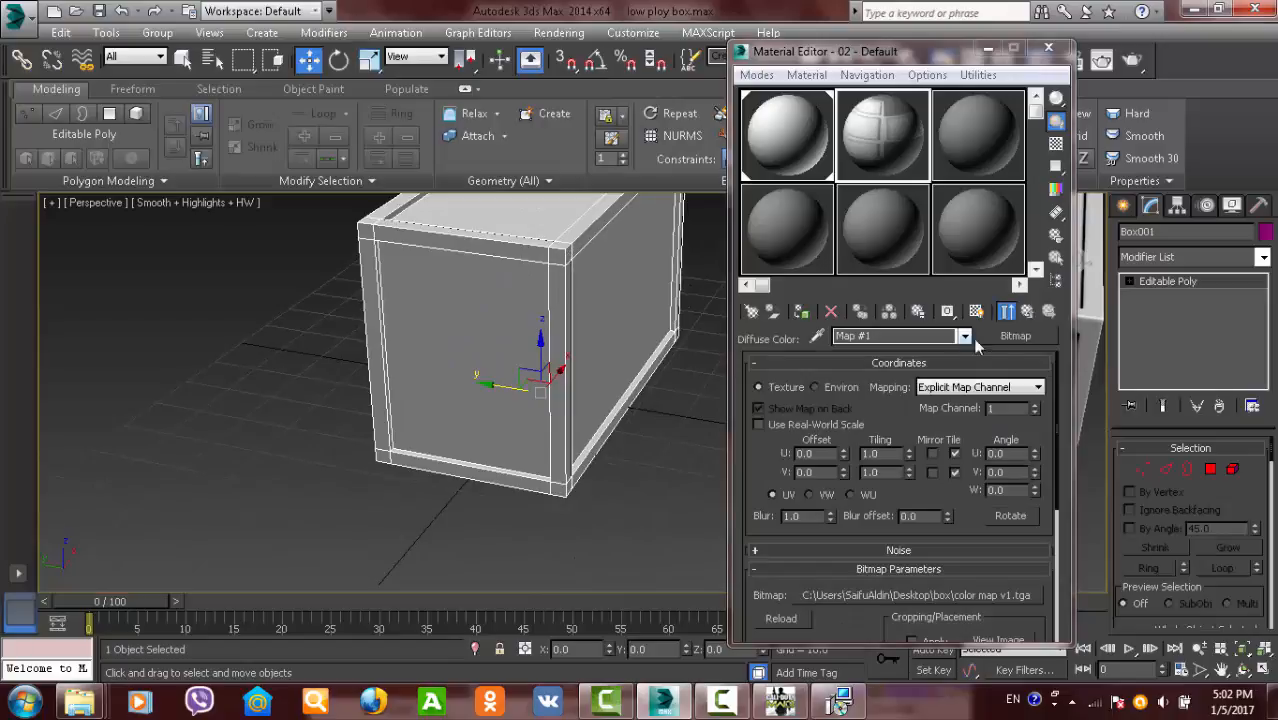
{"action": "left_click", "coordinate": [1028, 313]}
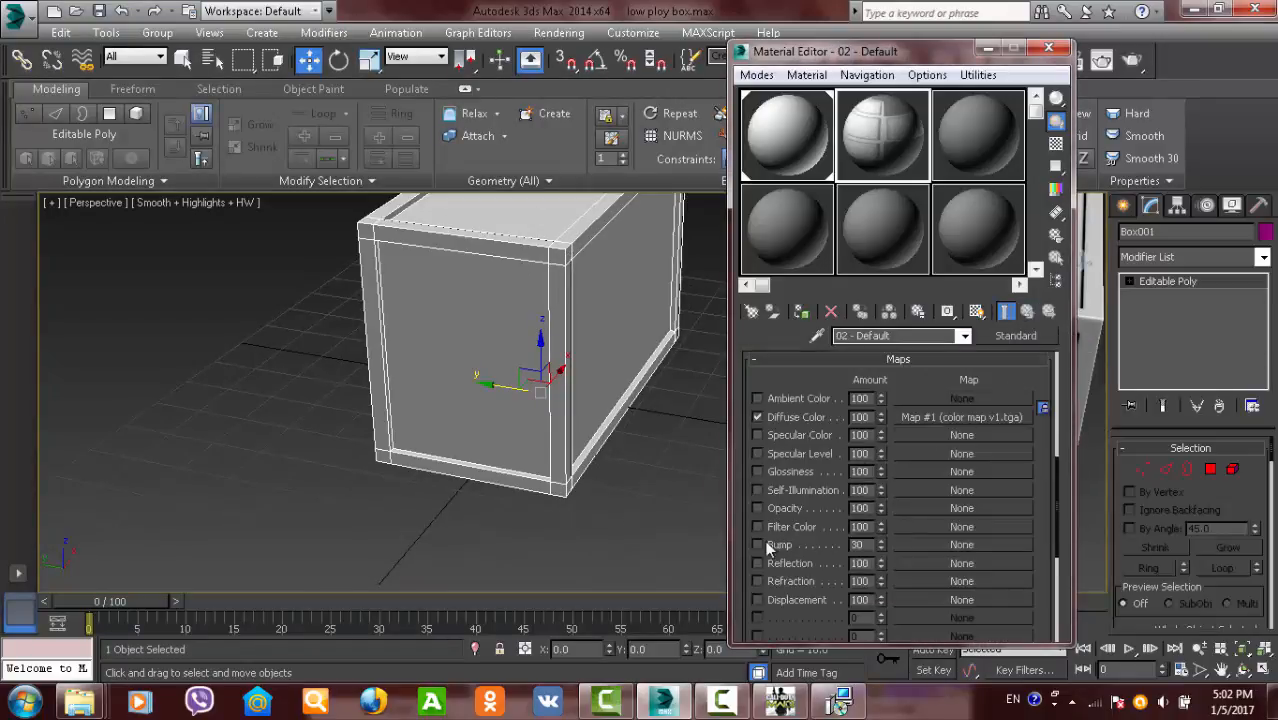
- Enable the Bump map with an amount of 100, load the normals v1 bitmap into it and return to the parent material
{"action": "left_click", "coordinate": [758, 544]}
{"action": "type", "text": "100"}
{"action": "left_click", "coordinate": [951, 543]}
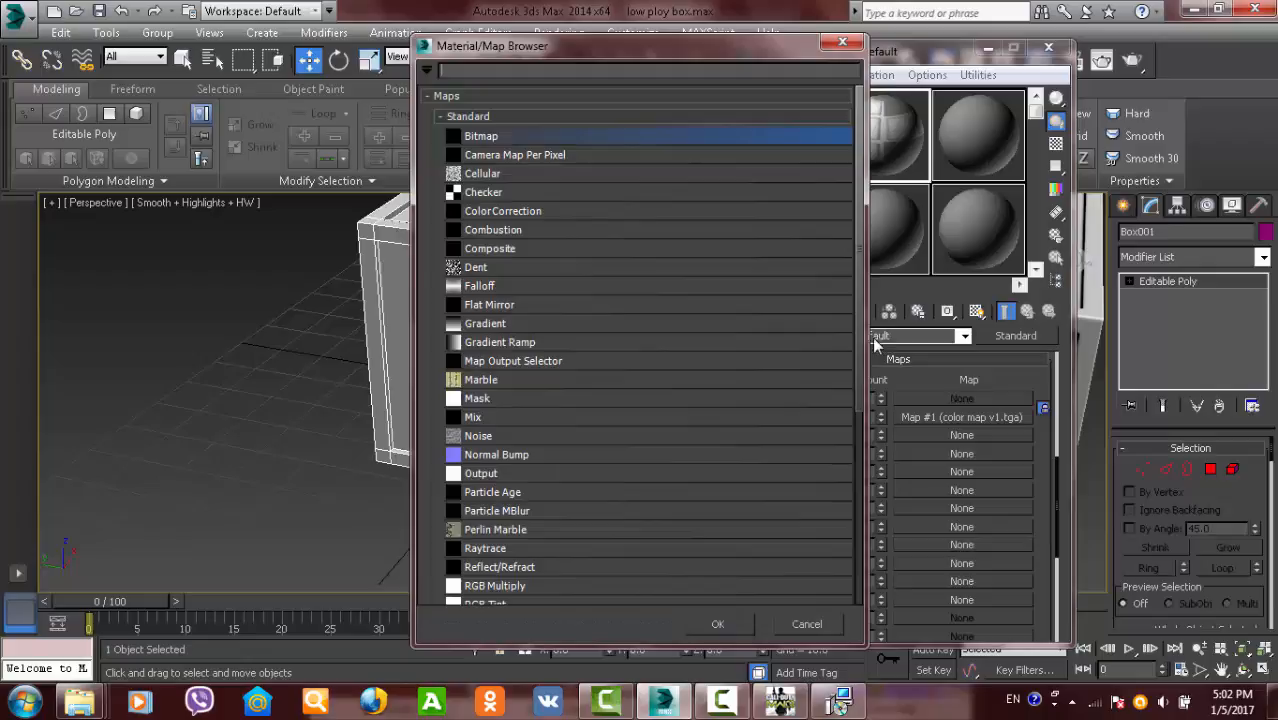
{"action": "double_click", "coordinate": [528, 135]}
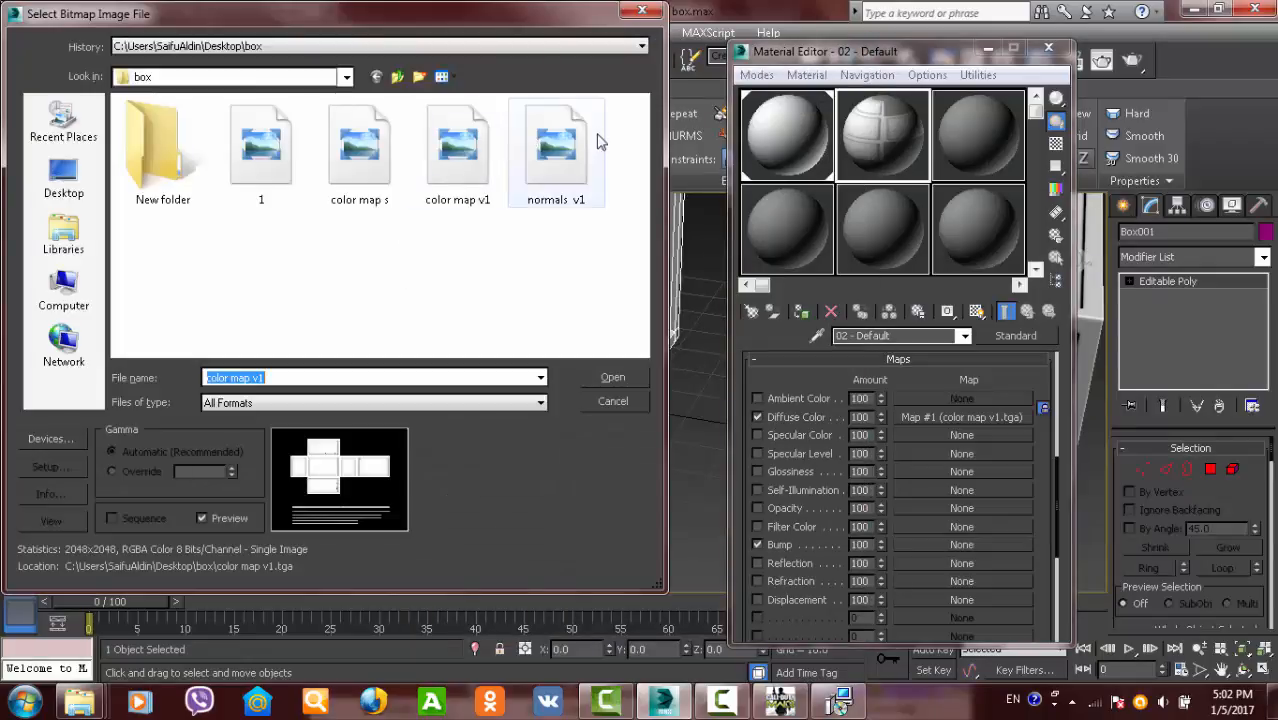
{"action": "left_click", "coordinate": [547, 158]}
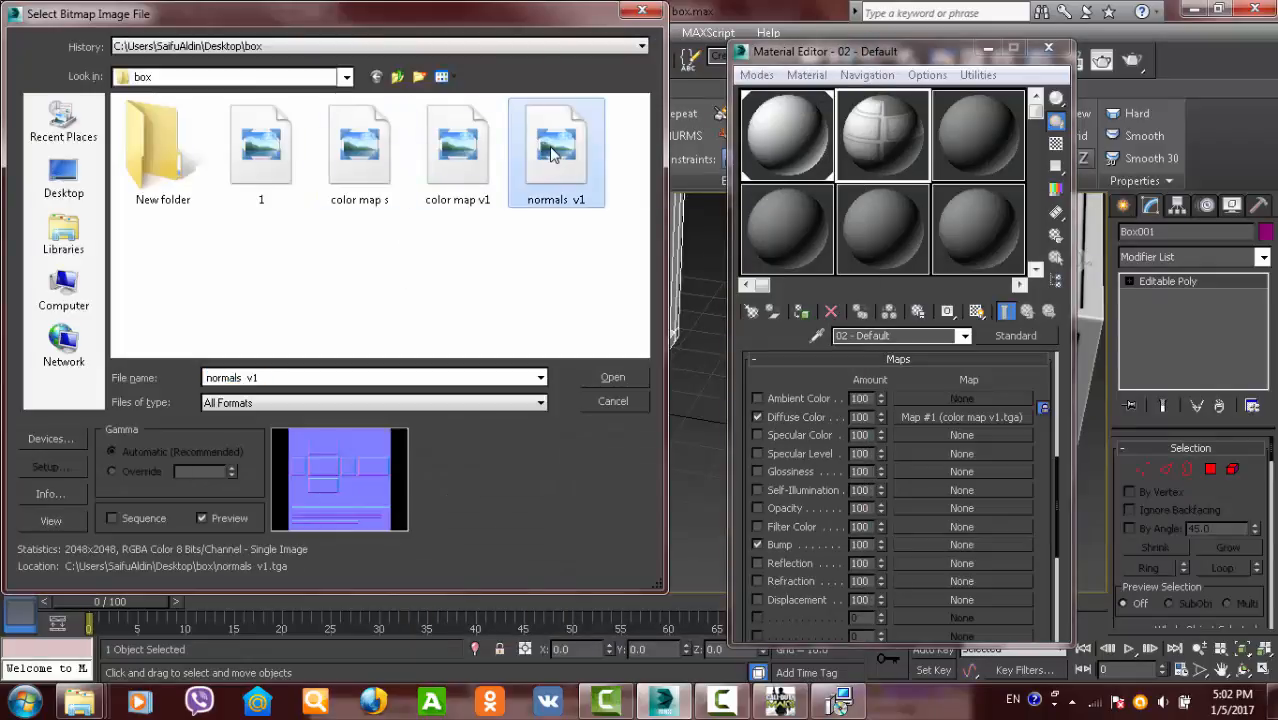
{"action": "double_click", "coordinate": [551, 150]}
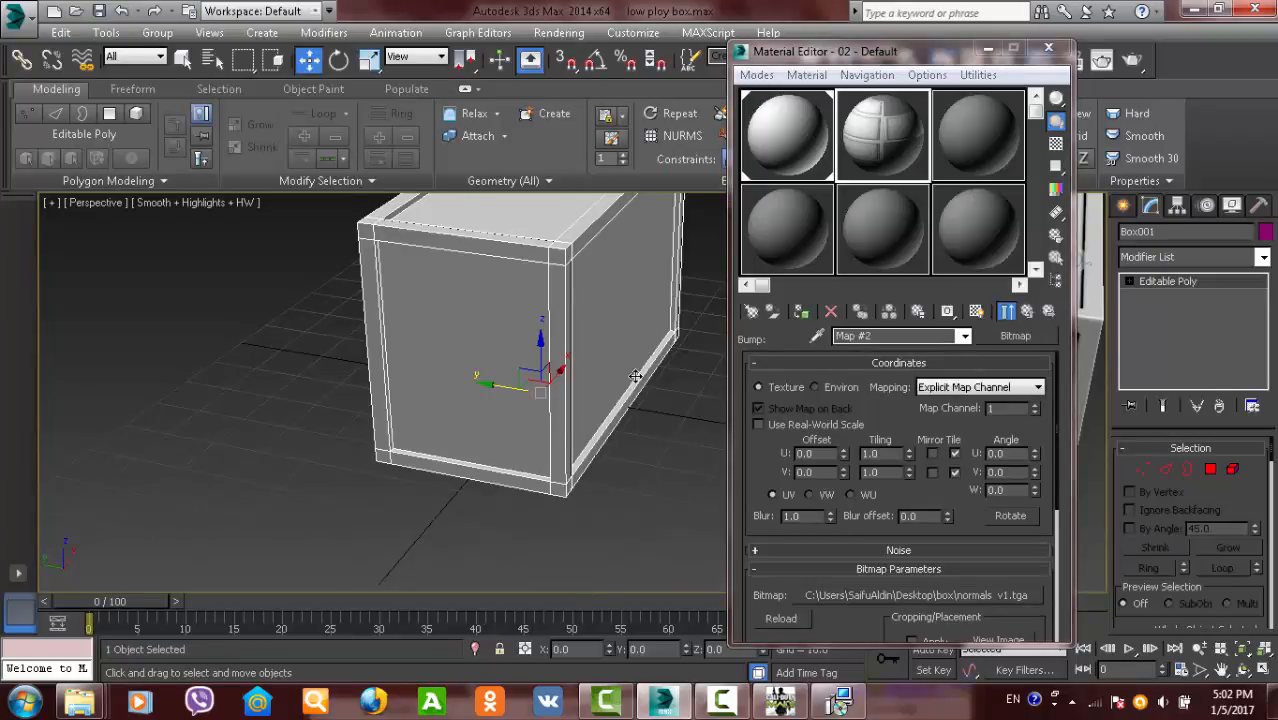
{"action": "left_click", "coordinate": [964, 336]}
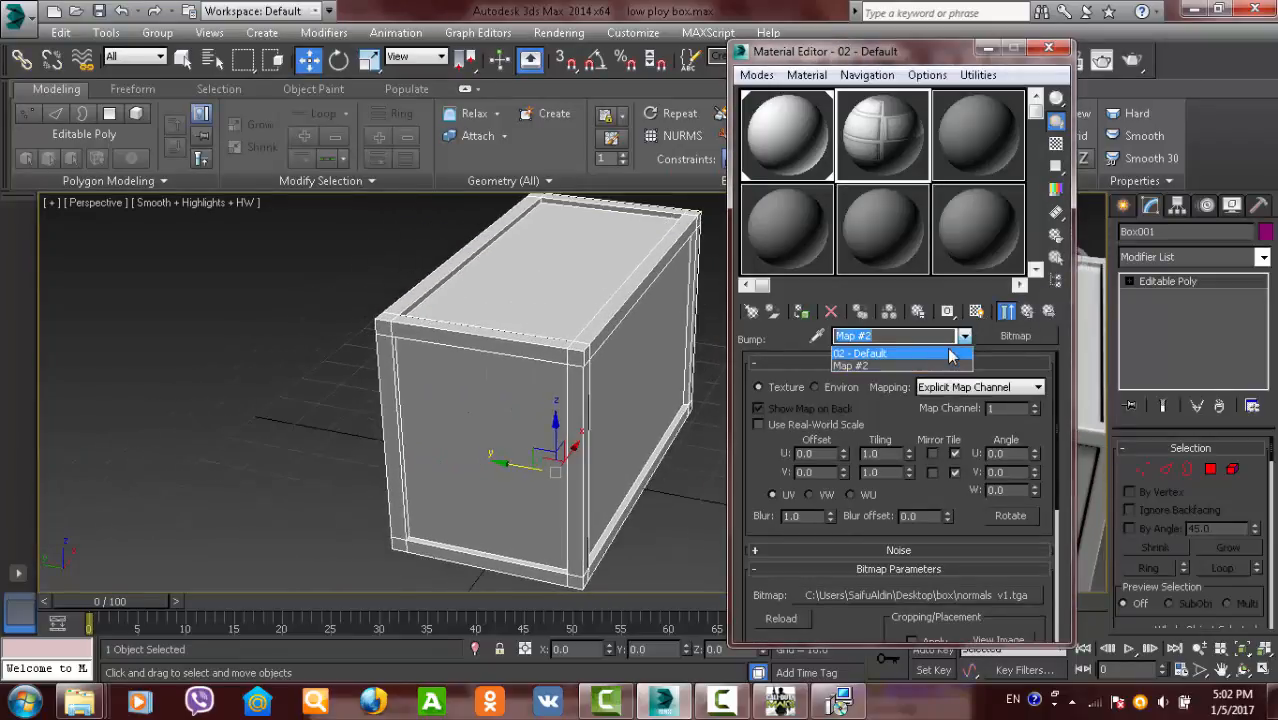
{"action": "left_click", "coordinate": [950, 357]}
- Assign the new 02 - Default material to the selected low-poly box
{"action": "middle_click_drag", "start_coordinate": [603, 400], "coordinate": [701, 400], "text": "alt"}
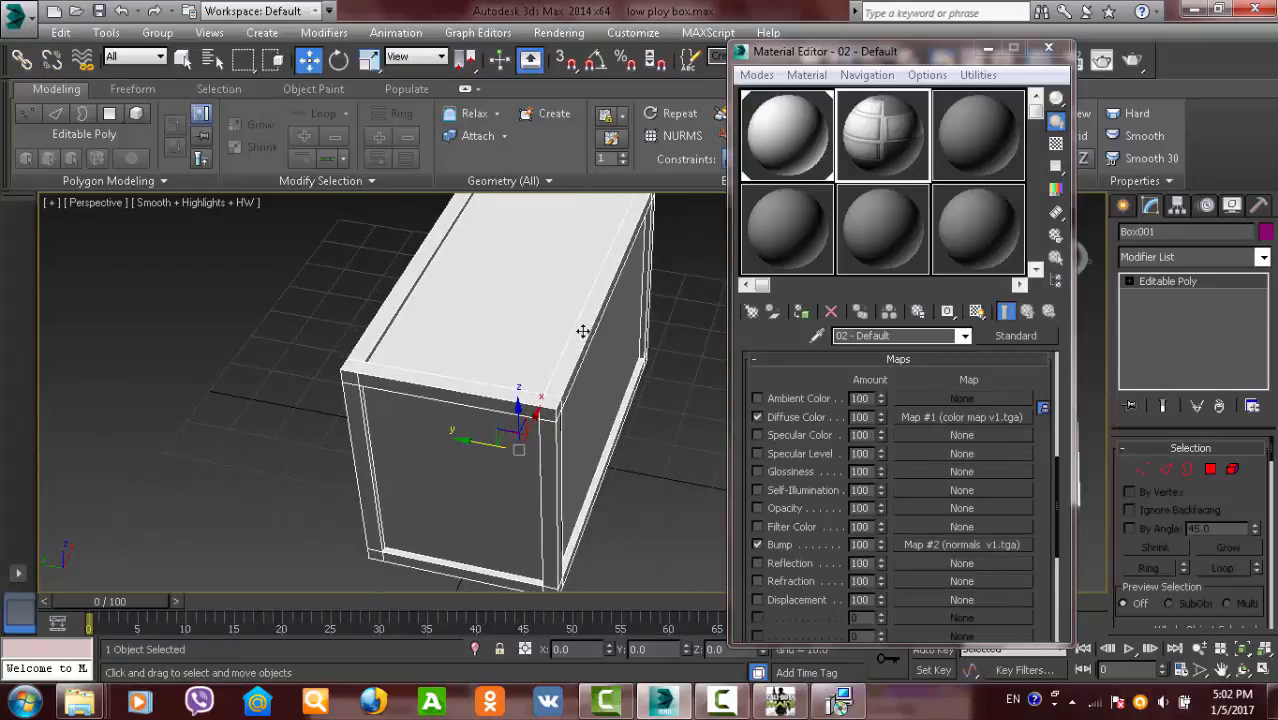
{"action": "middle_click_drag", "start_coordinate": [583, 331], "coordinate": [603, 361], "text": "alt"}
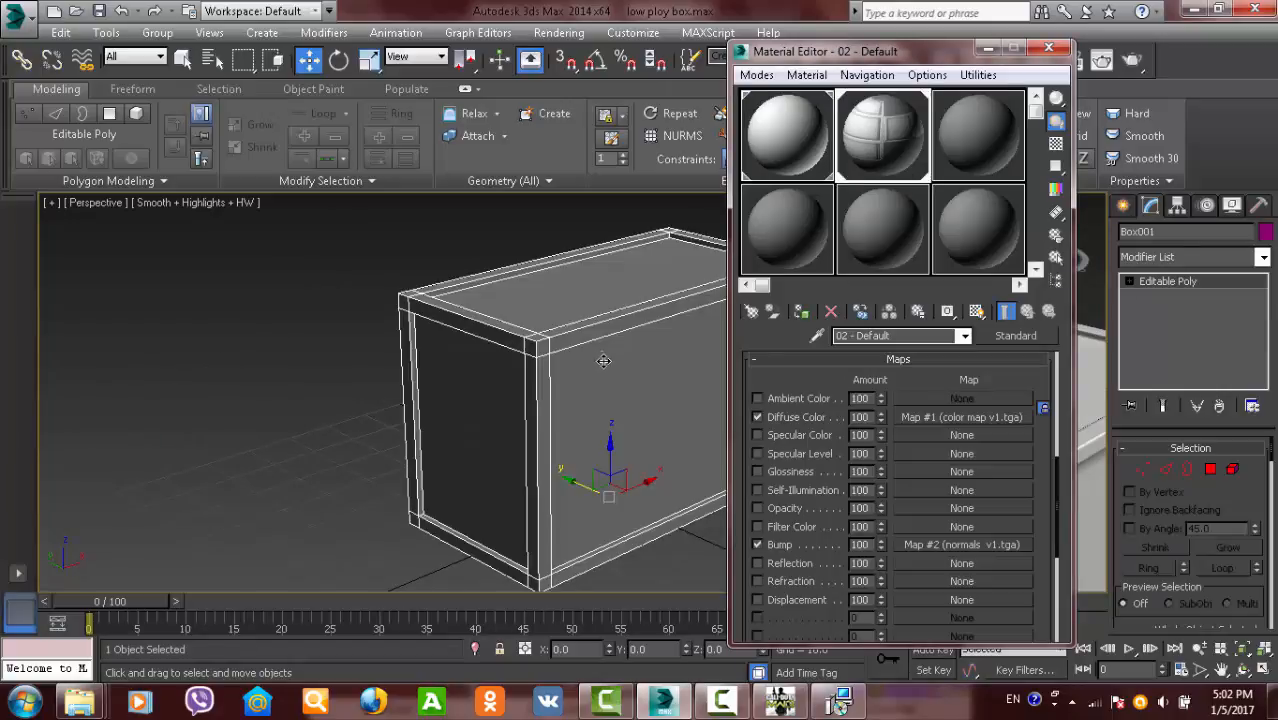
{"action": "left_click", "coordinate": [806, 313]}
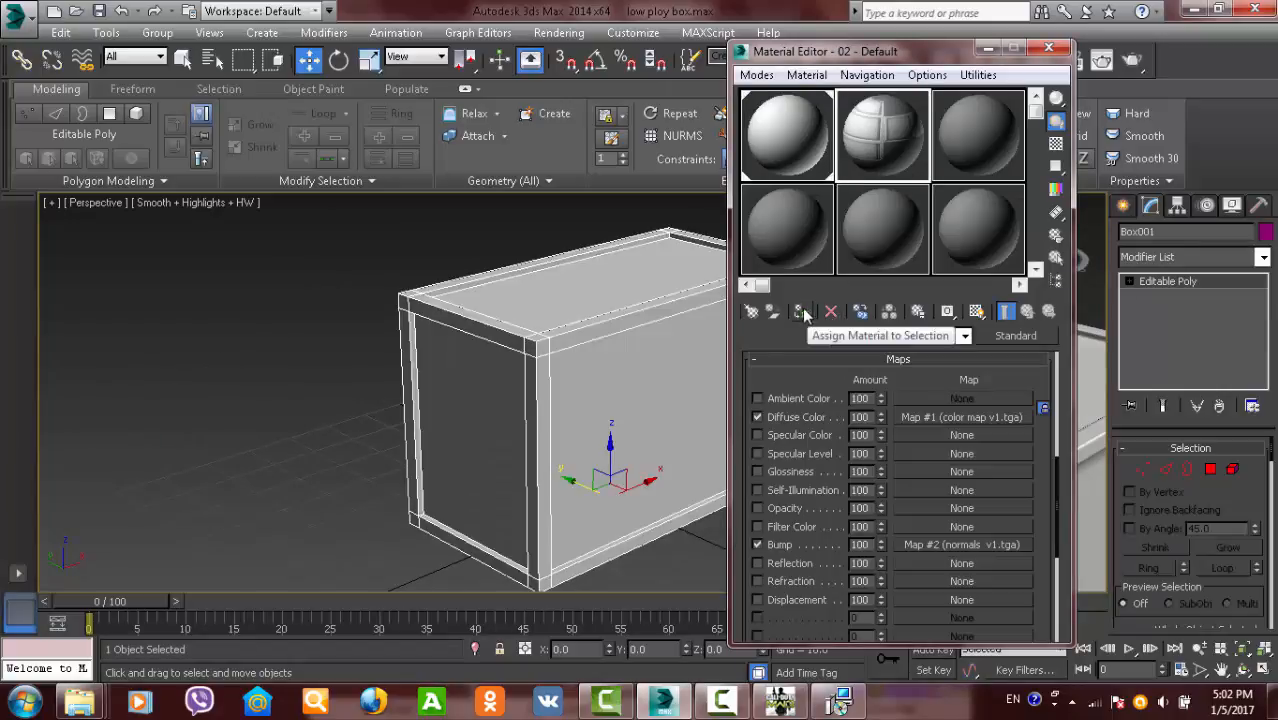
{"action": "left_click", "coordinate": [806, 313]}
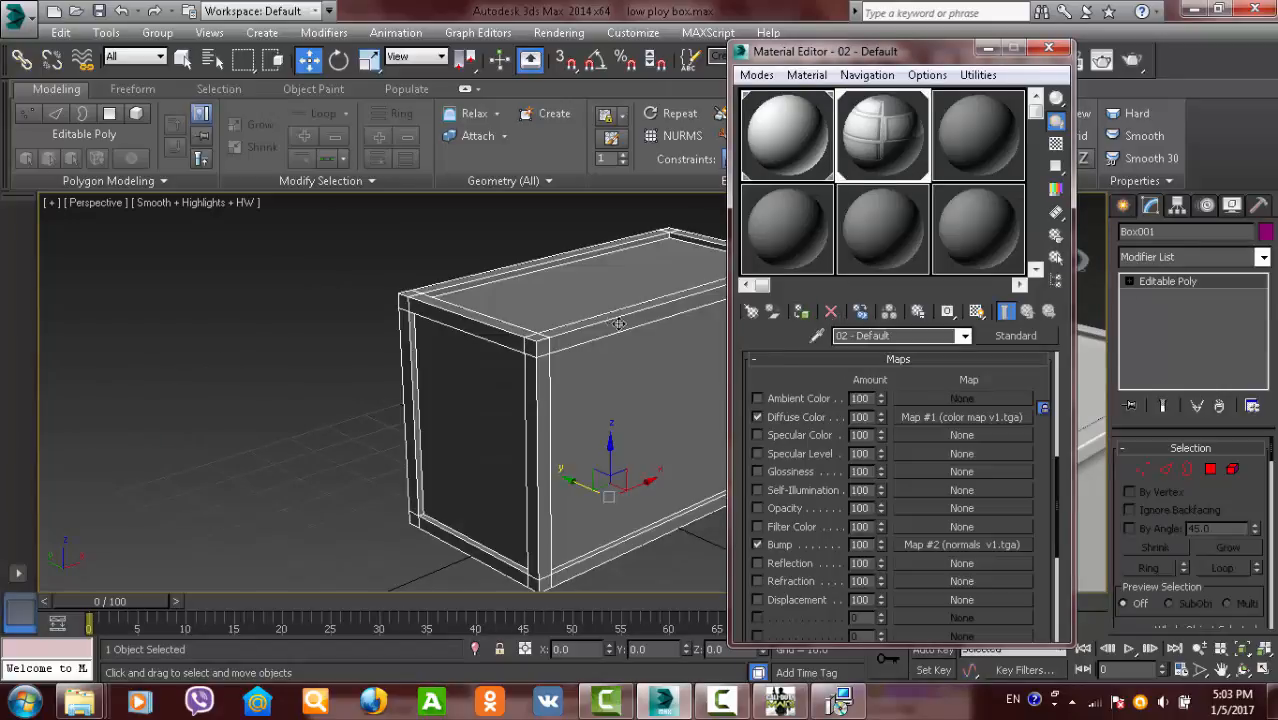
- Show the material's standard map in the viewport and check it on the low-poly box's top and sides
{"action": "middle_click_drag", "start_coordinate": [603, 343], "coordinate": [790, 318], "text": "alt"}
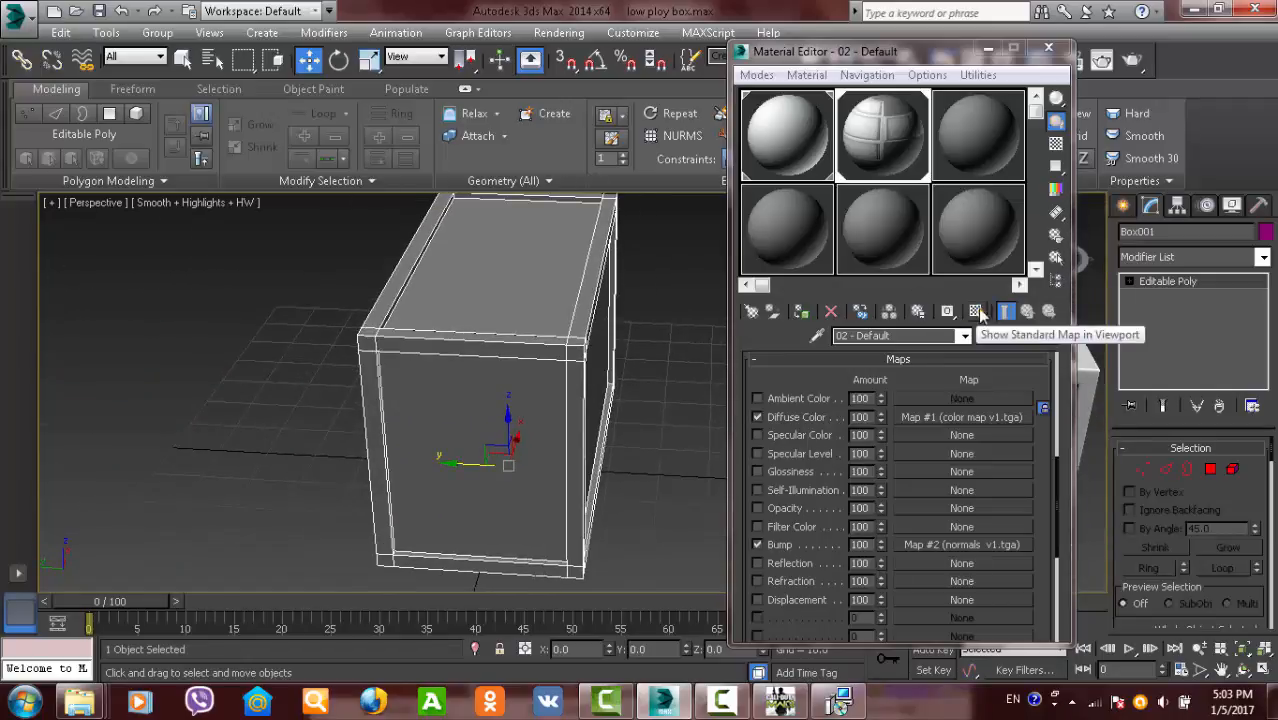
{"action": "left_click", "coordinate": [977, 312]}
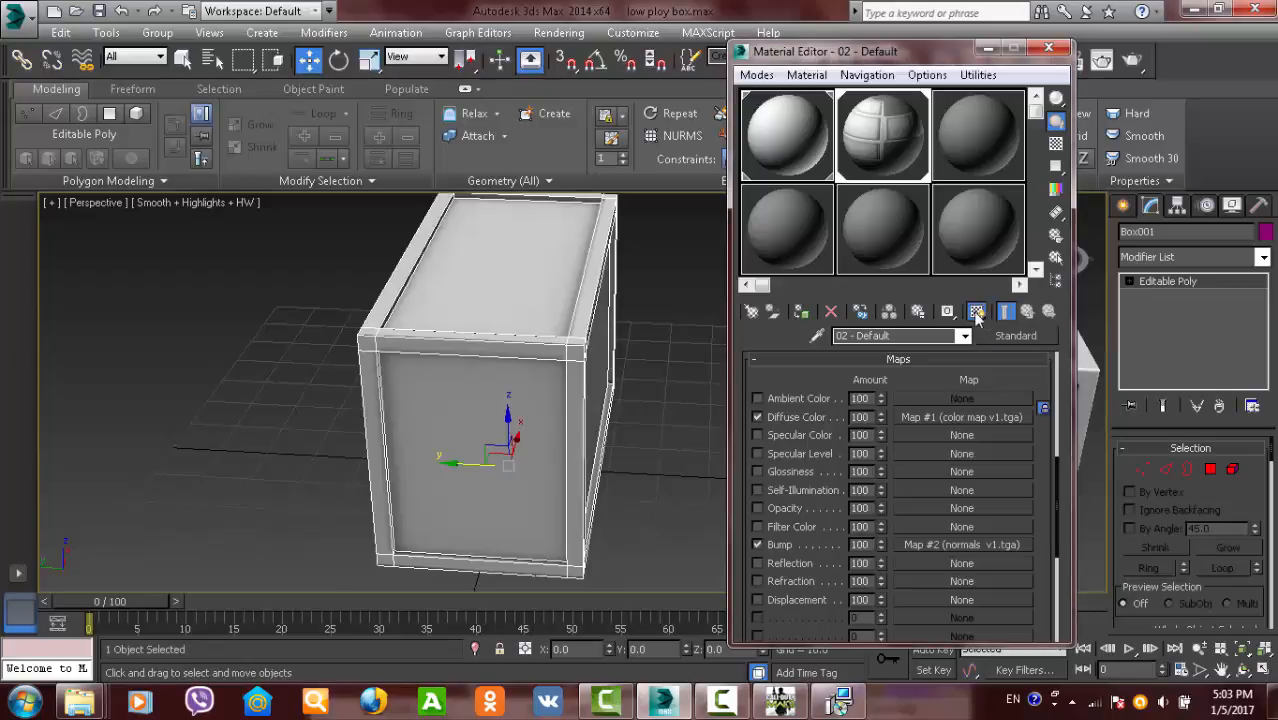
{"action": "mouse_move", "coordinate": [671, 352]}
{"action": "middle_mouse_down", "text": "alt"}
{"action": "mouse_move", "coordinate": [595, 325]}
{"action": "mouse_move", "coordinate": [617, 321]}
{"action": "mouse_move", "coordinate": [598, 371]}
{"action": "middle_mouse_up", "text": "alt"}
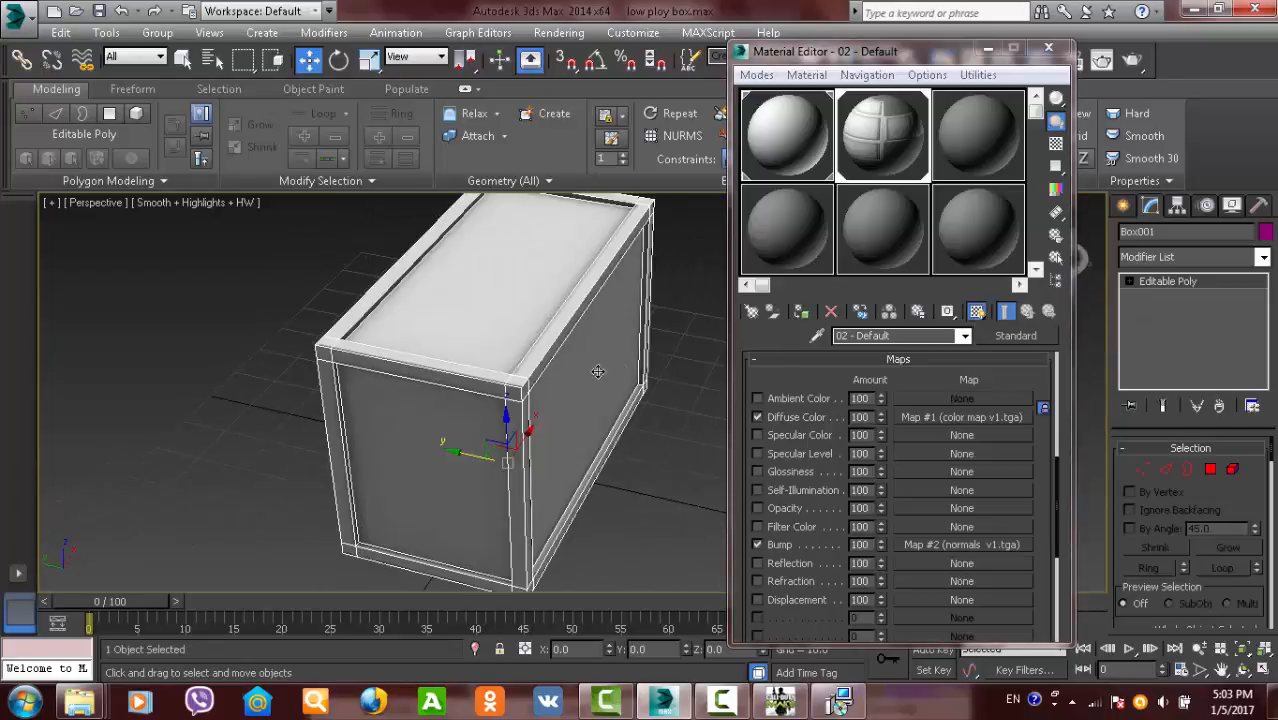
{"action": "scroll", "coordinate": [472, 345], "scroll_direction": "up", "scroll_amount": 3}
{"action": "scroll", "coordinate": [492, 345], "scroll_direction": "down", "scroll_amount": 3}
{"action": "middle_click_drag", "start_coordinate": [513, 343], "coordinate": [516, 342]}
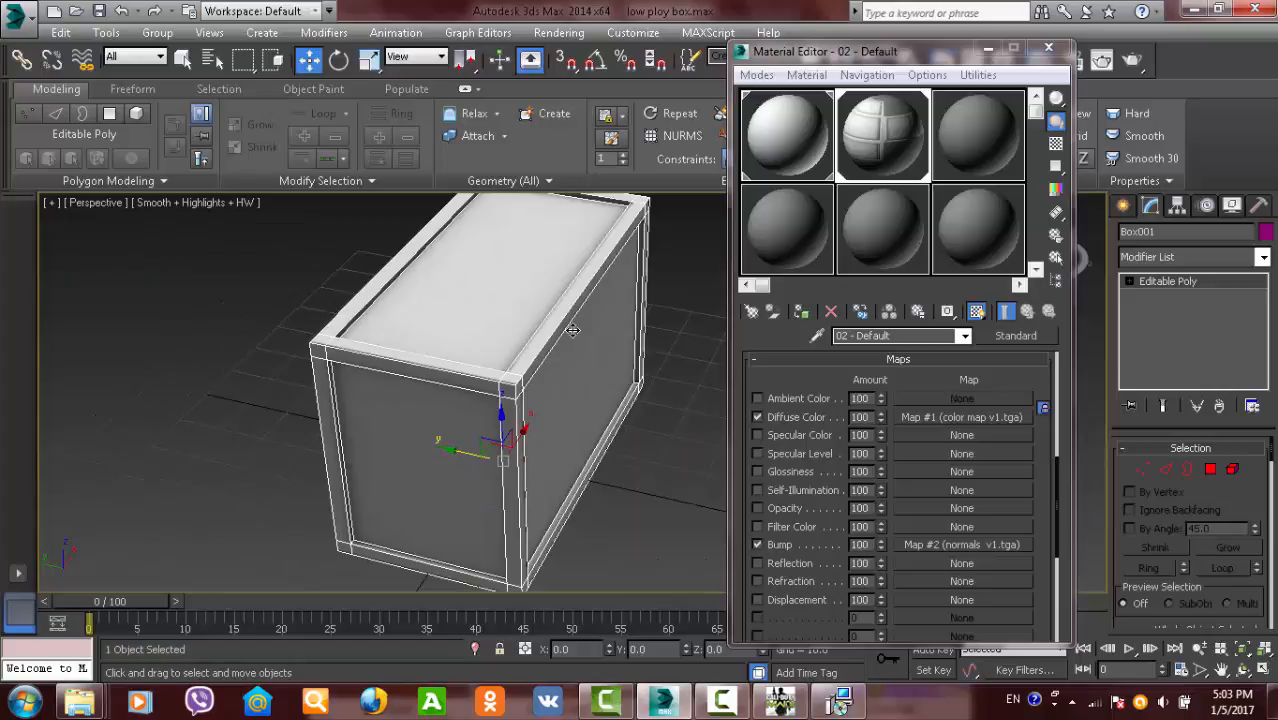
- Change how the 02 - Default material is shown in the viewport and inspect the low-poly box's edges up close
{"action": "left_click", "coordinate": [874, 136]}
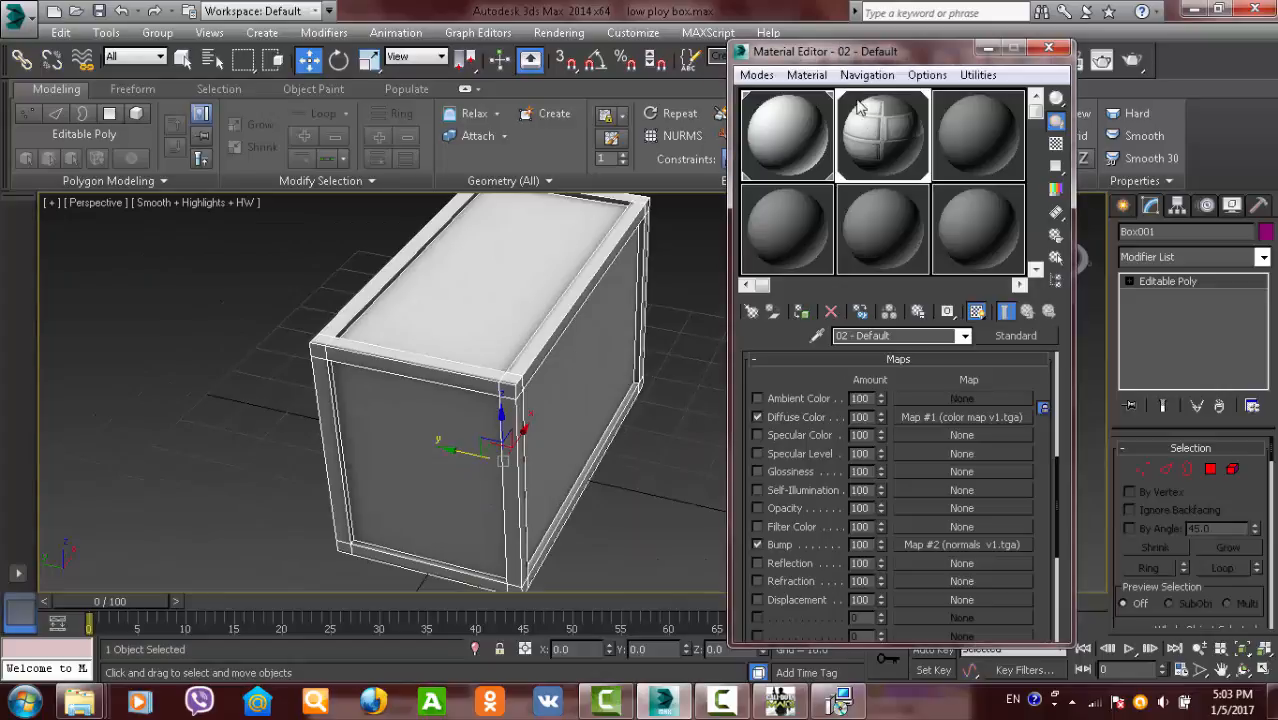
{"action": "left_click", "coordinate": [807, 75]}
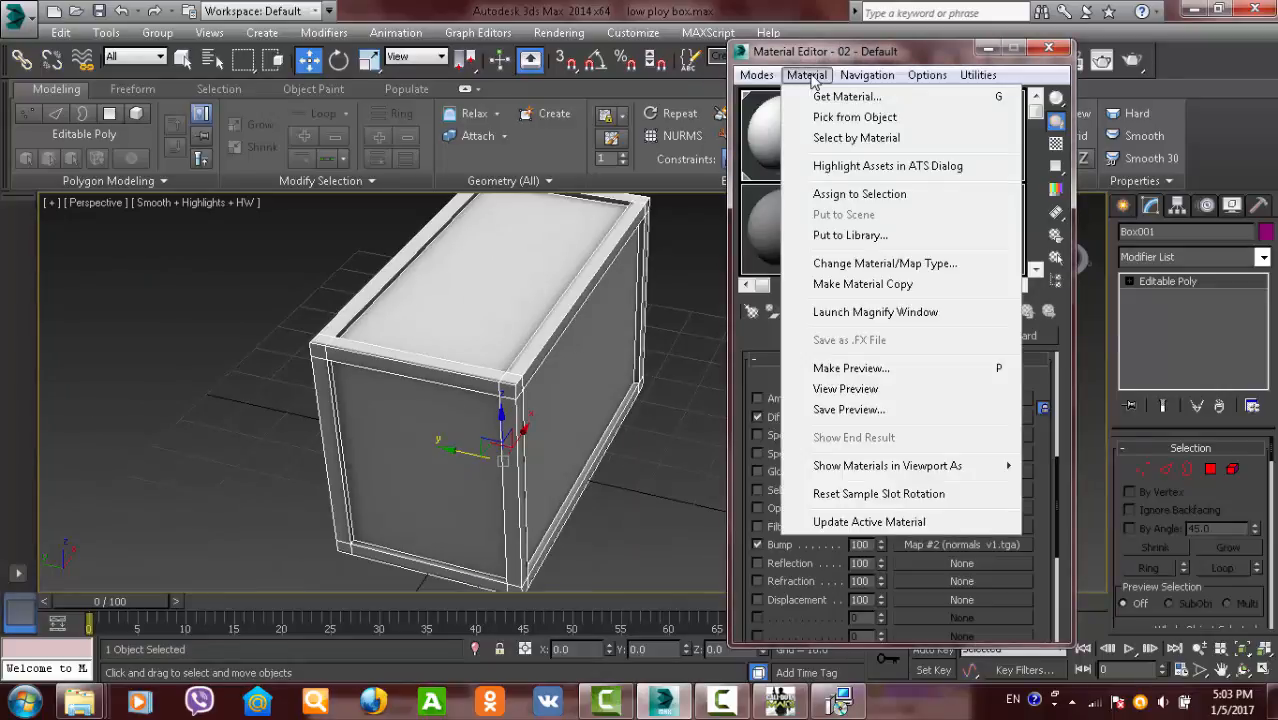
{"action": "mouse_move", "coordinate": [953, 468]}
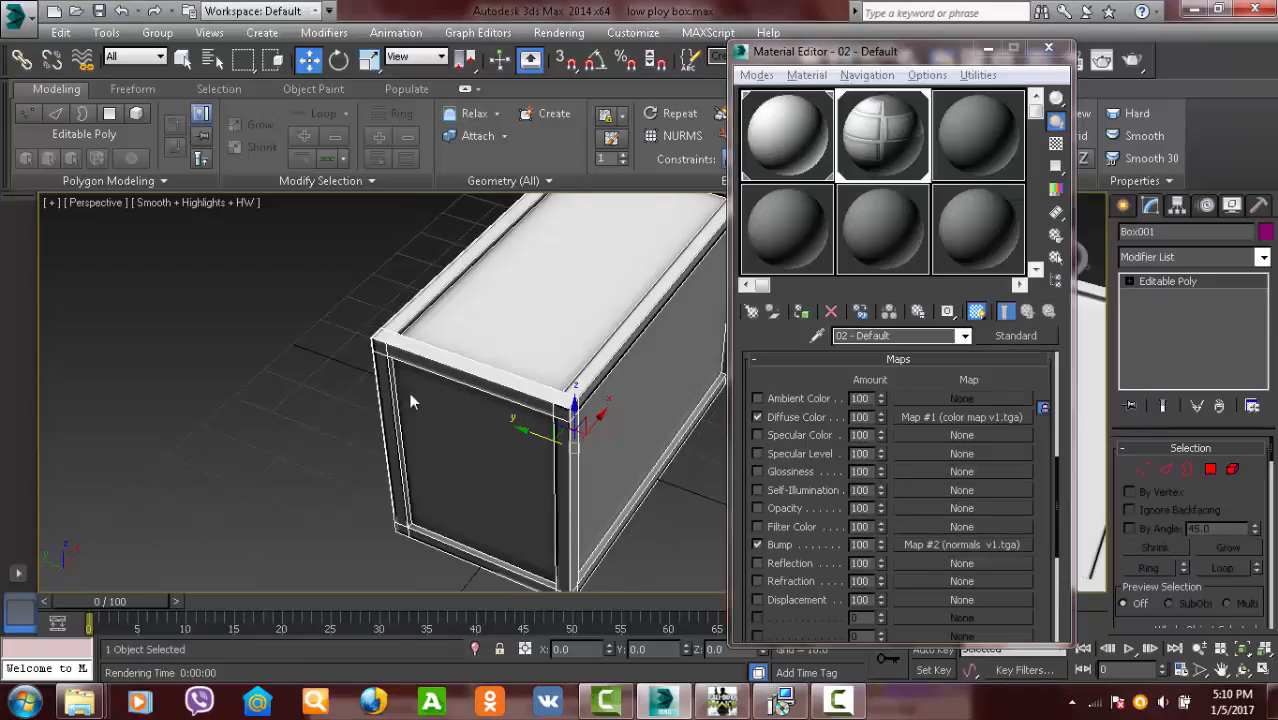
{"action": "scroll", "coordinate": [469, 340], "scroll_direction": "down", "scroll_amount": 3}
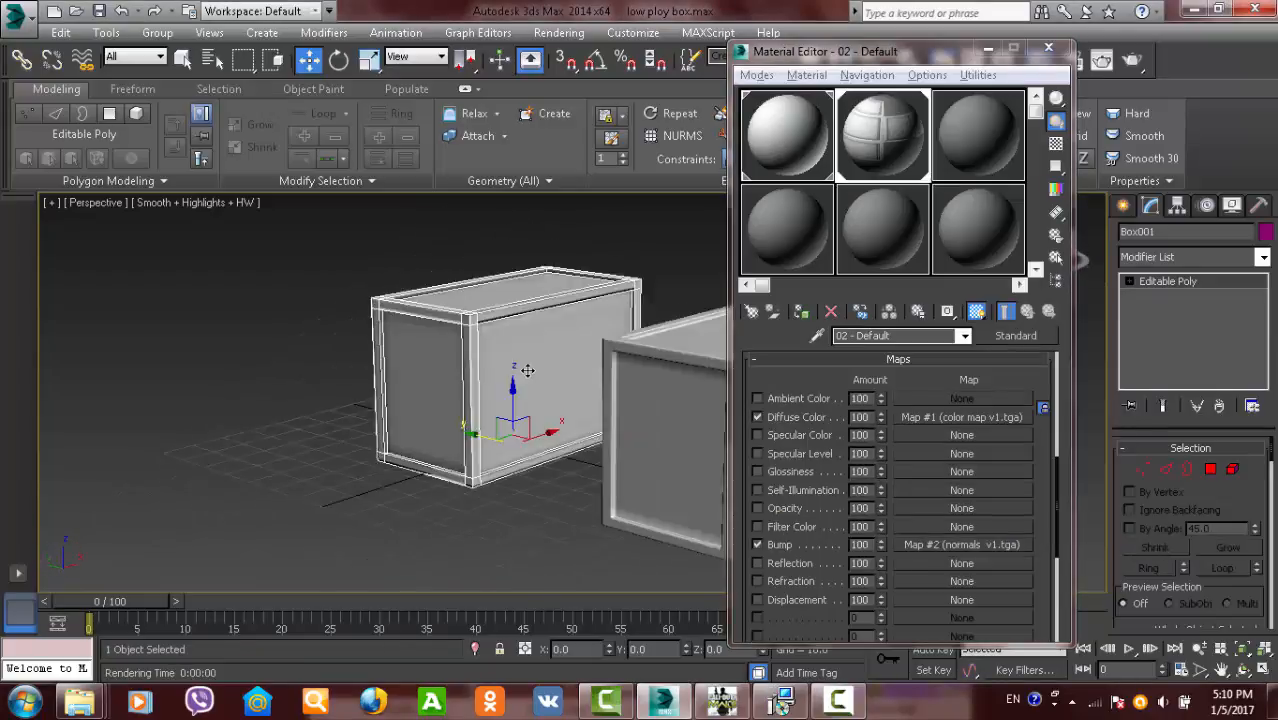
{"action": "scroll", "coordinate": [469, 340], "scroll_direction": "up", "scroll_amount": 5}
{"action": "scroll", "coordinate": [469, 340], "scroll_direction": "down", "scroll_amount": 5}
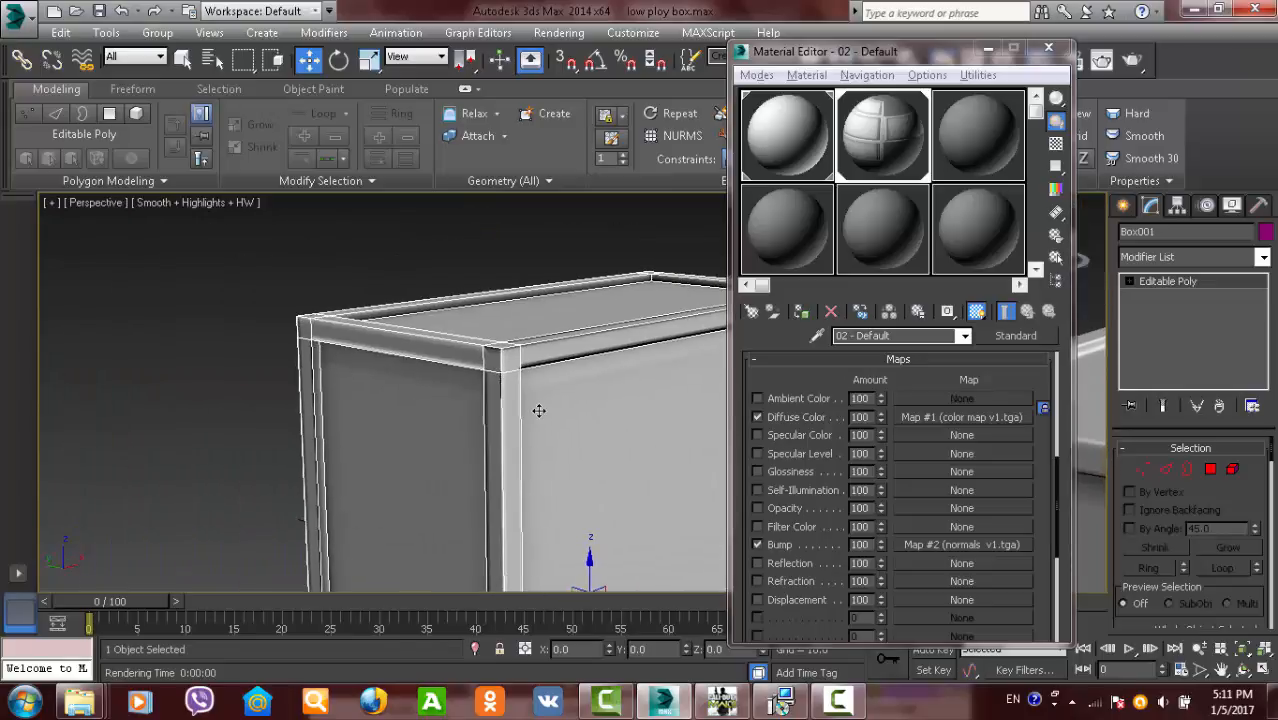
- Change the 02 - Default material's viewport display to show the low-poly box without its maps
{"action": "mouse_move", "coordinate": [494, 374]}
{"action": "middle_mouse_down", "text": "alt"}
{"action": "mouse_move", "coordinate": [525, 300]}
{"action": "mouse_move", "coordinate": [514, 262]}
{"action": "mouse_move", "coordinate": [522, 325]}
{"action": "mouse_move", "coordinate": [631, 411]}
{"action": "mouse_move", "coordinate": [419, 357]}
{"action": "mouse_move", "coordinate": [520, 382]}
{"action": "mouse_move", "coordinate": [660, 378]}
{"action": "mouse_move", "coordinate": [589, 335]}
{"action": "mouse_move", "coordinate": [548, 348]}
{"action": "mouse_move", "coordinate": [499, 405]}
{"action": "mouse_move", "coordinate": [544, 360]}
{"action": "mouse_move", "coordinate": [457, 345]}
{"action": "middle_mouse_up", "text": "alt"}
{"action": "scroll", "coordinate": [419, 357], "scroll_direction": "down", "scroll_amount": 3}
{"action": "left_click", "coordinate": [824, 75]}
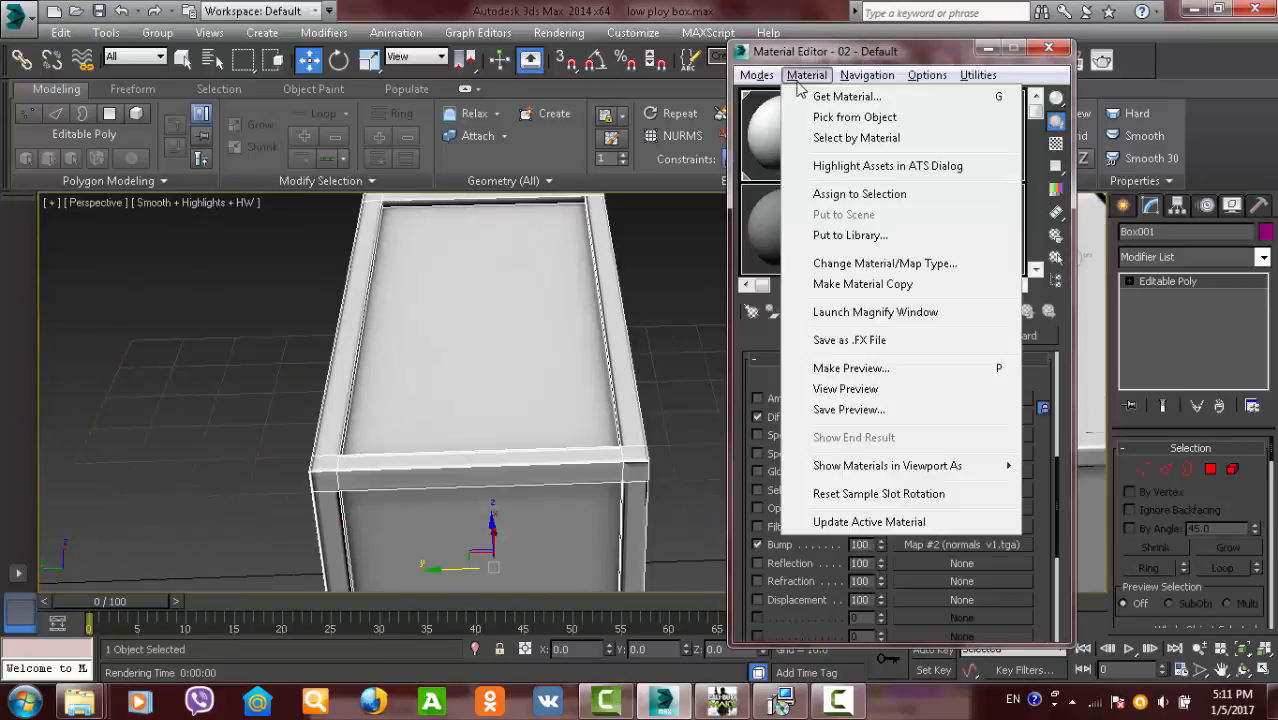
{"action": "mouse_move", "coordinate": [959, 465]}
{"action": "left_click", "coordinate": [1146, 473]}
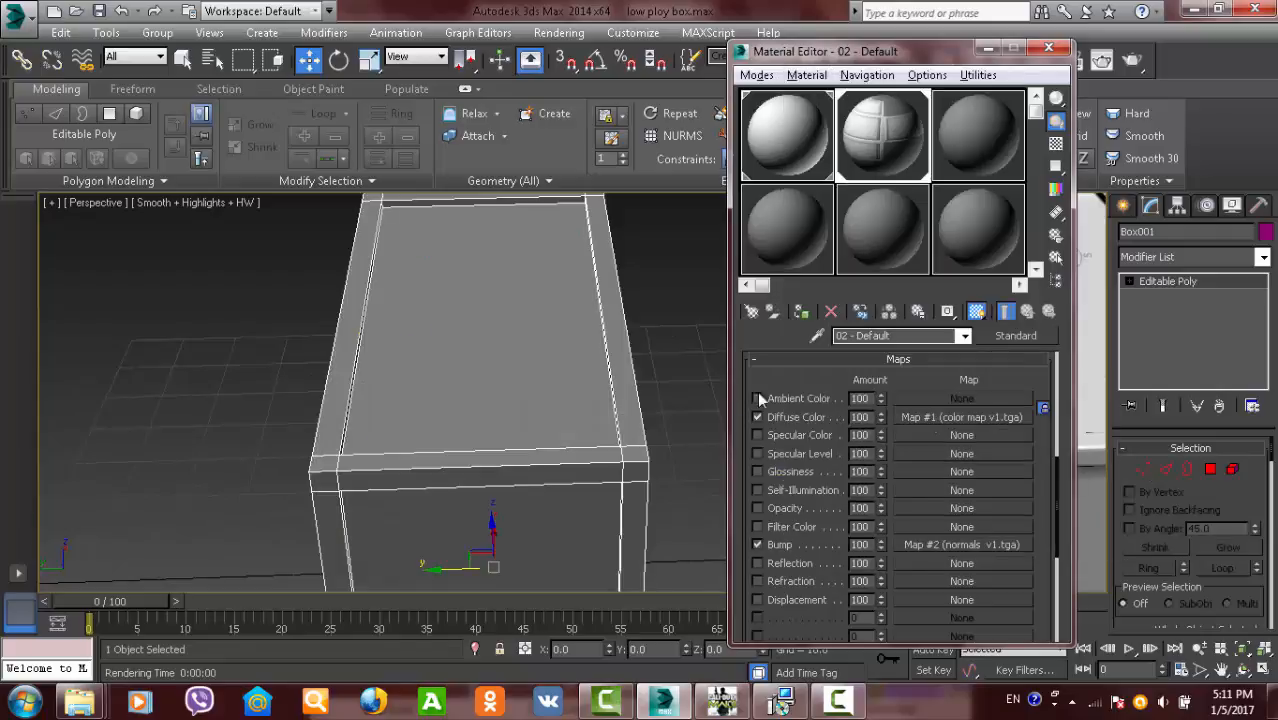
- Show the 02 - Default material with its maps in the viewport and inspect the low-poly box's front corner up close
{"action": "middle_click_drag", "start_coordinate": [640, 338], "coordinate": [535, 325], "text": "alt"}
{"action": "left_click", "coordinate": [822, 78]}
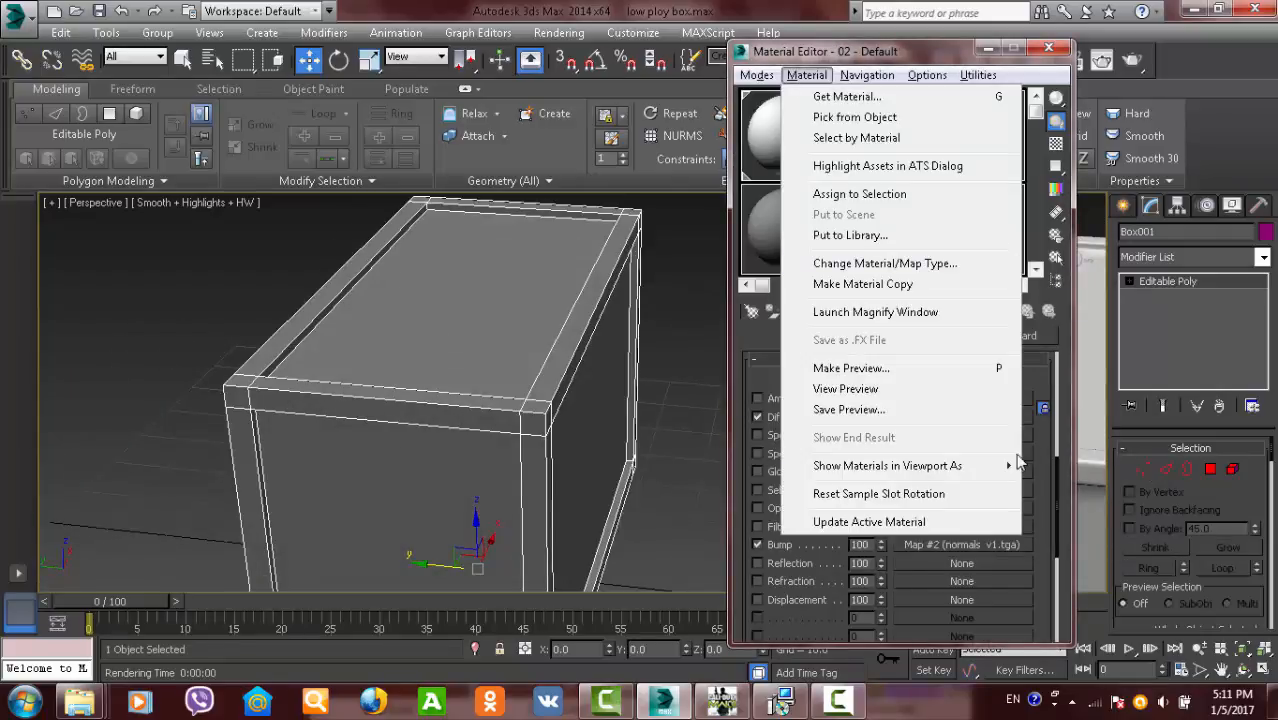
{"action": "mouse_move", "coordinate": [1013, 466]}
{"action": "left_click", "coordinate": [1155, 535]}
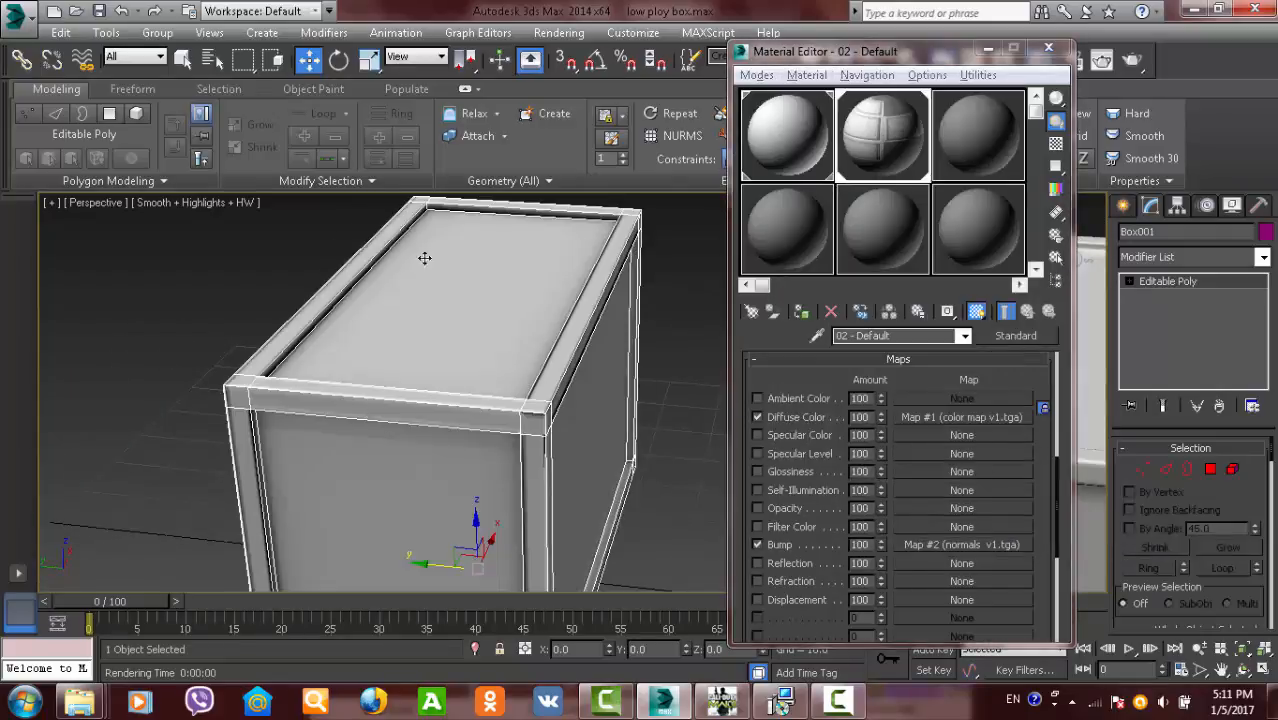
{"action": "scroll", "coordinate": [508, 257], "scroll_direction": "down", "scroll_amount": 5}
{"action": "scroll", "coordinate": [467, 292], "scroll_direction": "up", "scroll_amount": 10}
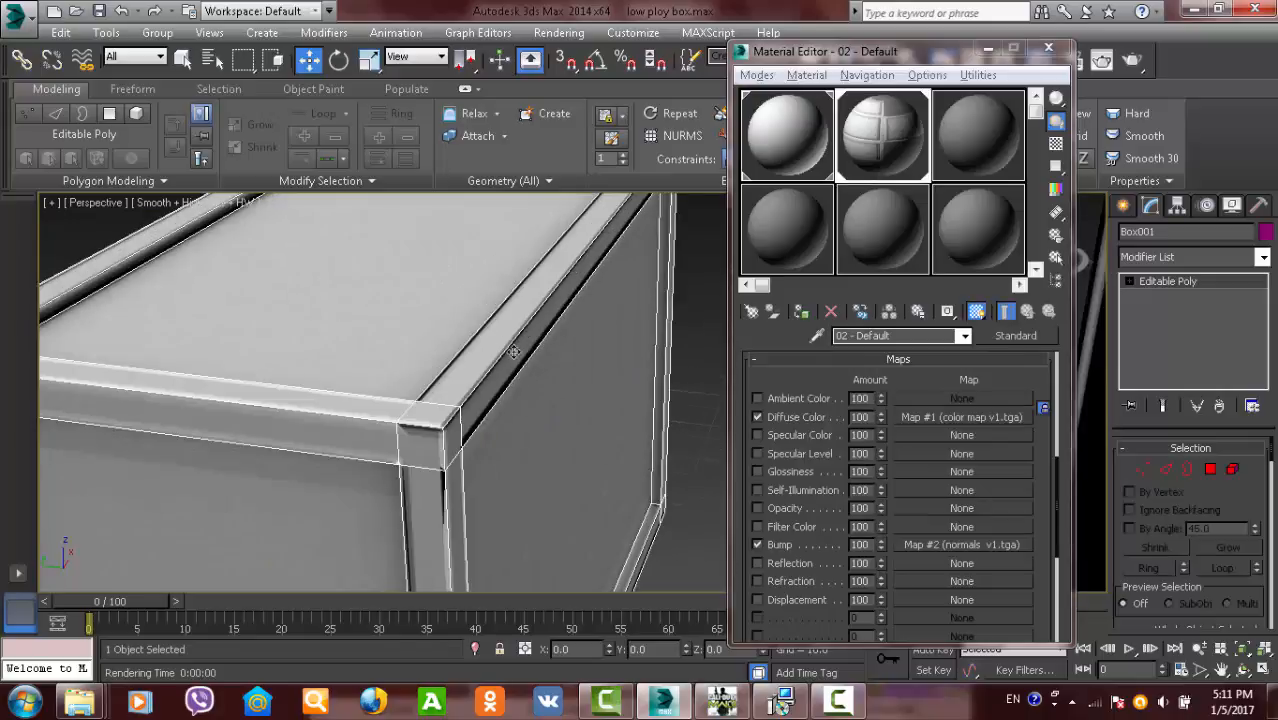
{"action": "middle_click_drag", "start_coordinate": [513, 352], "coordinate": [473, 350], "text": "alt"}
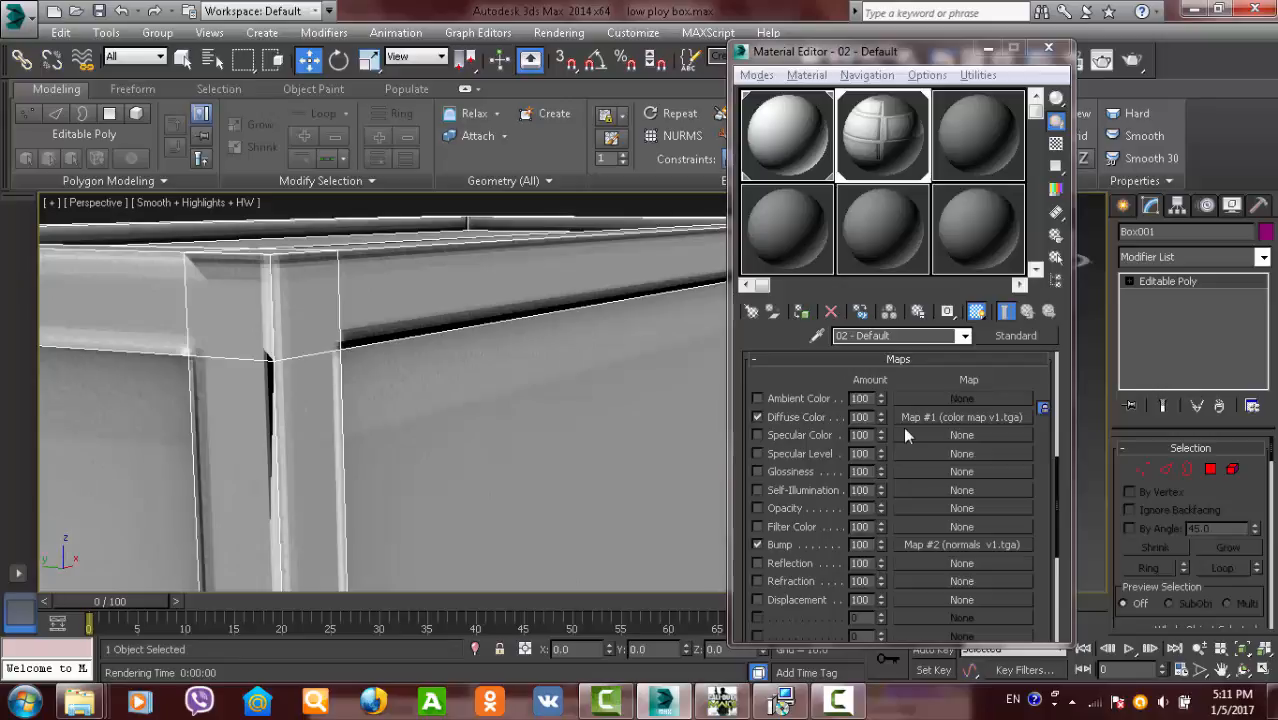
- Clear the normals v1 bitmap from the material's Bump slot and assign a Normal Bump map there instead
{"action": "scroll", "coordinate": [1053, 514], "scroll_direction": "down", "scroll_amount": 3}
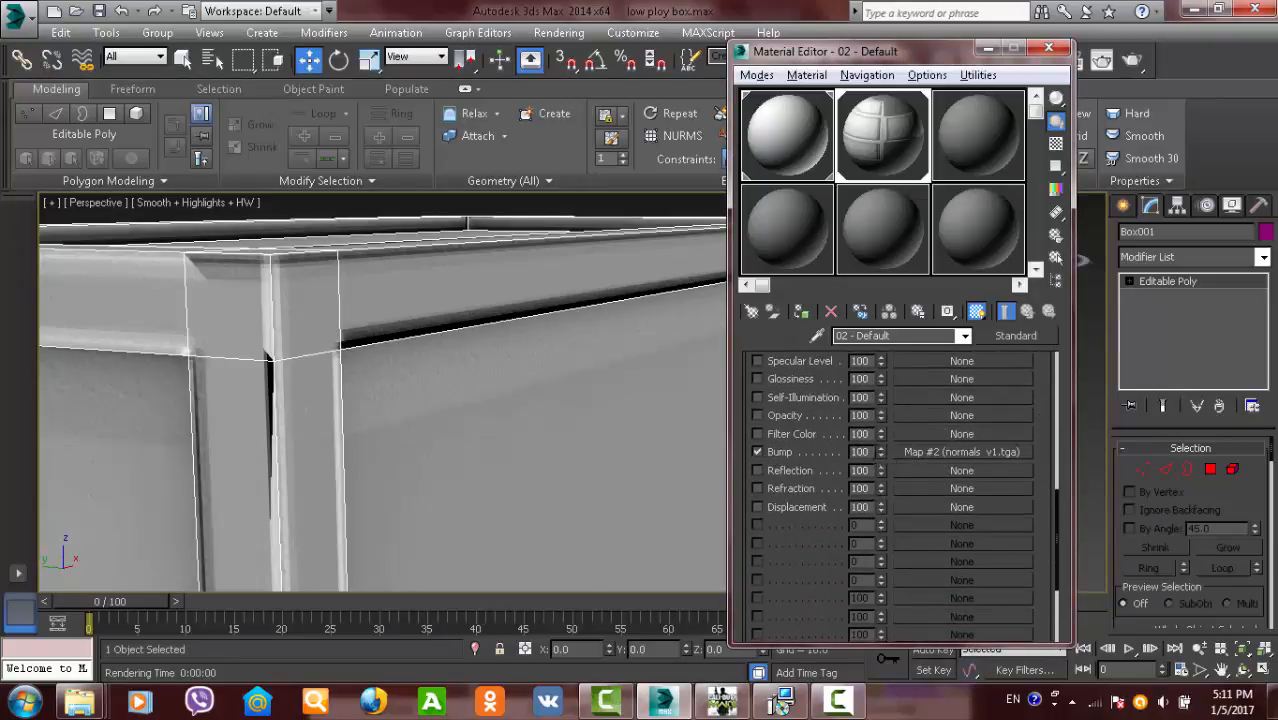
{"action": "right_click", "coordinate": [950, 452]}
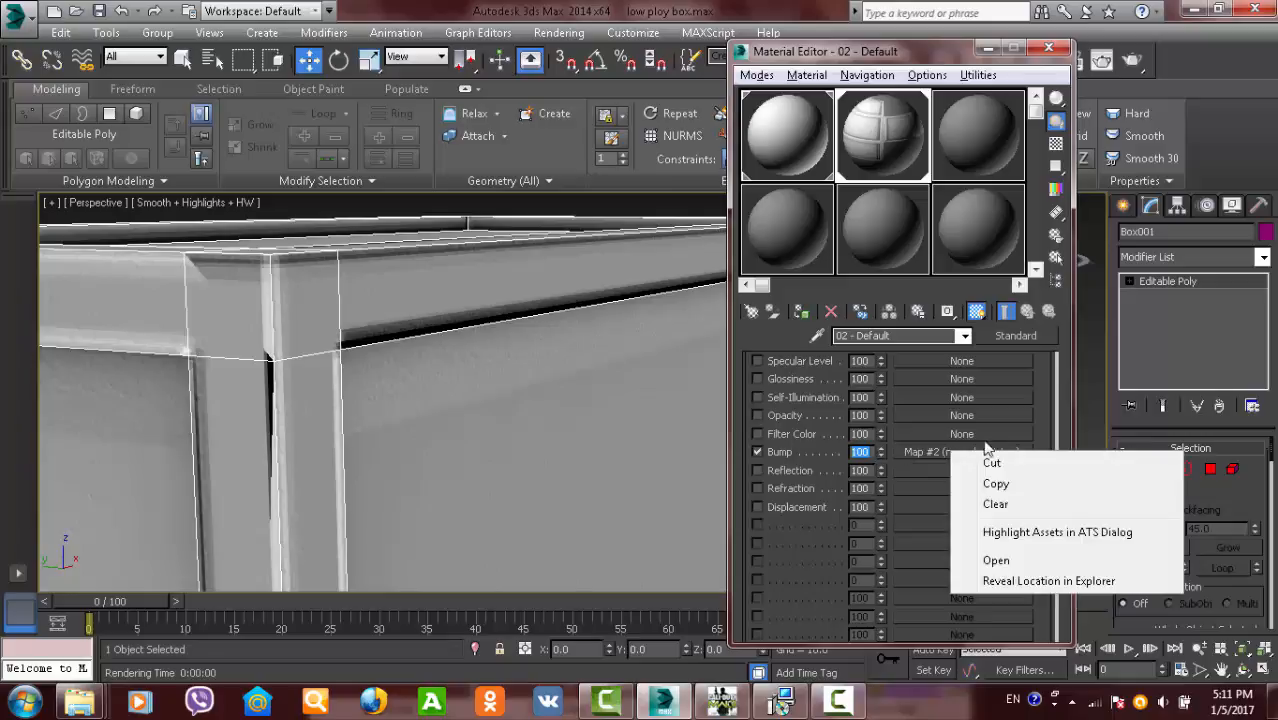
{"action": "left_click", "coordinate": [1036, 505]}
{"action": "type", "text": "30"}
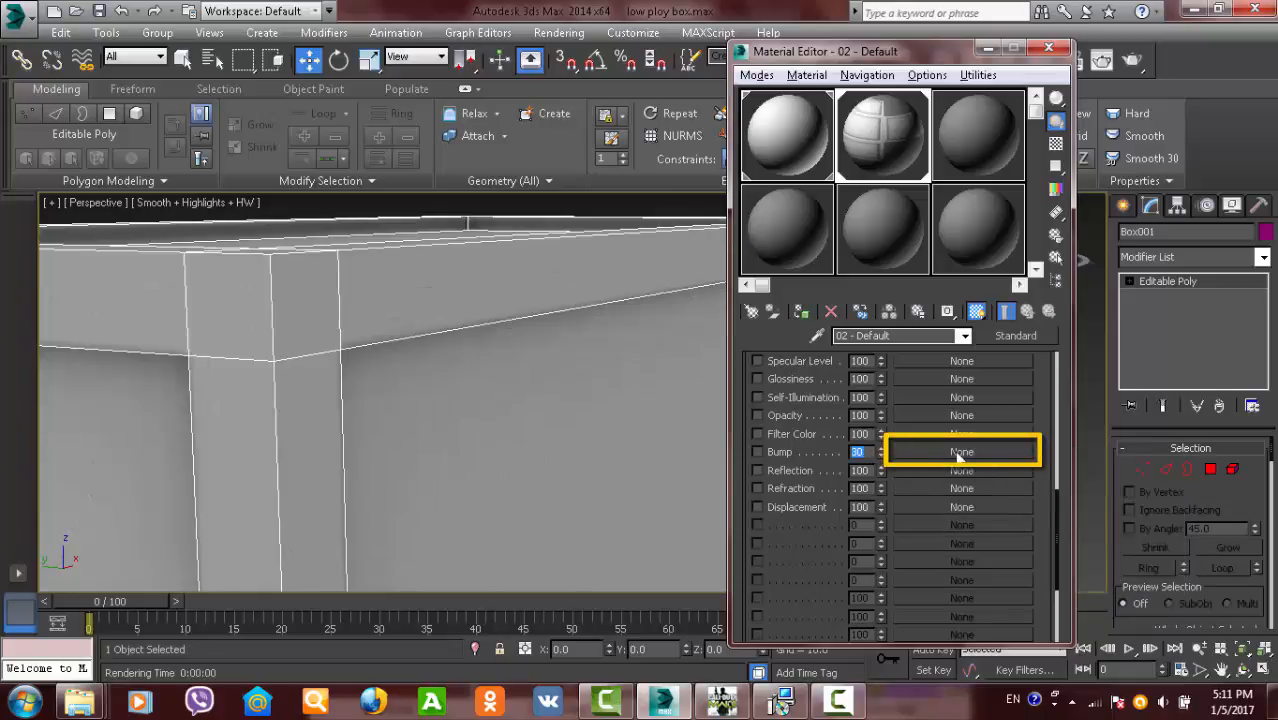
{"action": "left_click", "coordinate": [957, 452]}
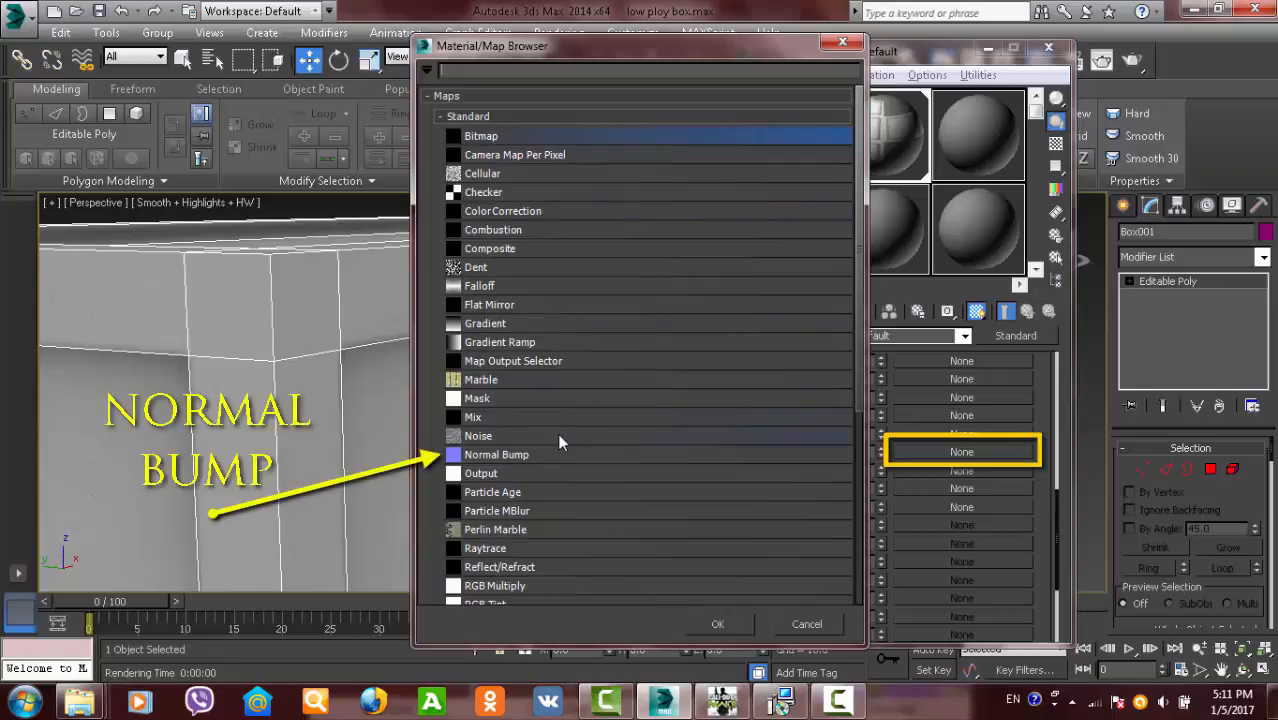
{"action": "double_click", "coordinate": [497, 454]}
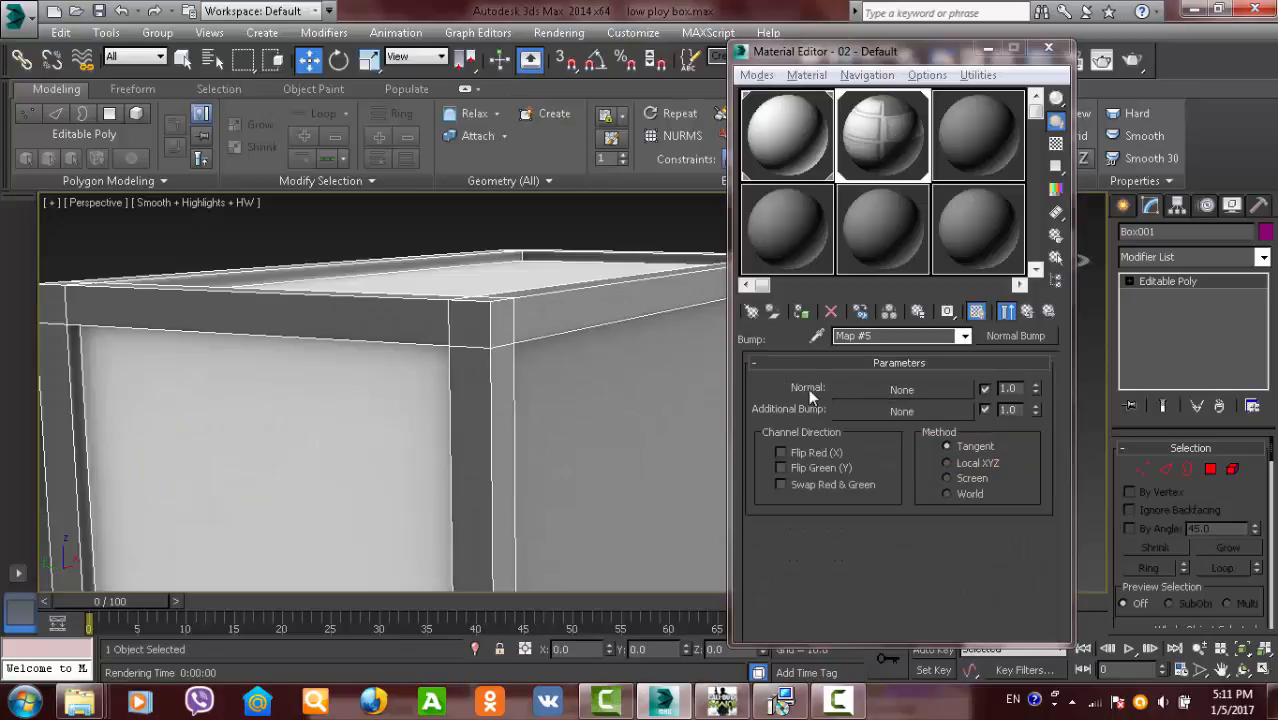
- Load the normals v1 bitmap into the Normal slot of the Normal Bump map and return to the 02 - Default material
{"action": "left_click", "coordinate": [901, 389]}
{"action": "double_click", "coordinate": [498, 135]}
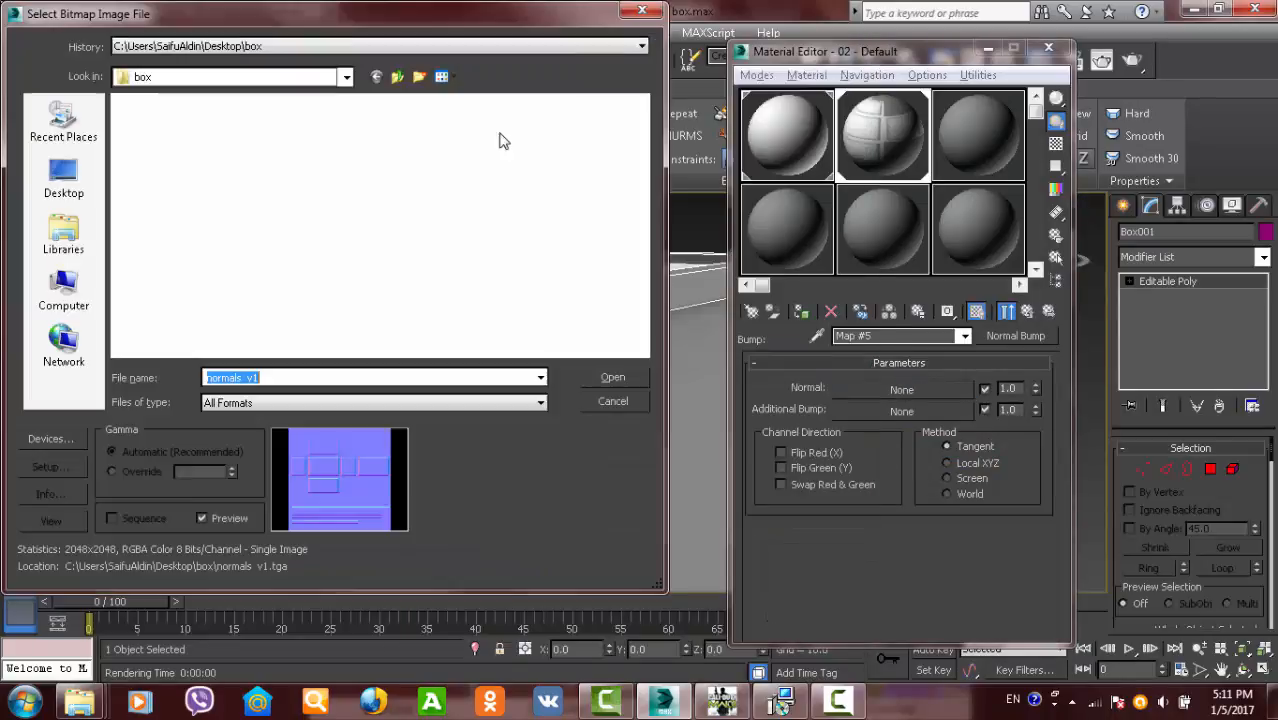
{"action": "left_click", "coordinate": [575, 150]}
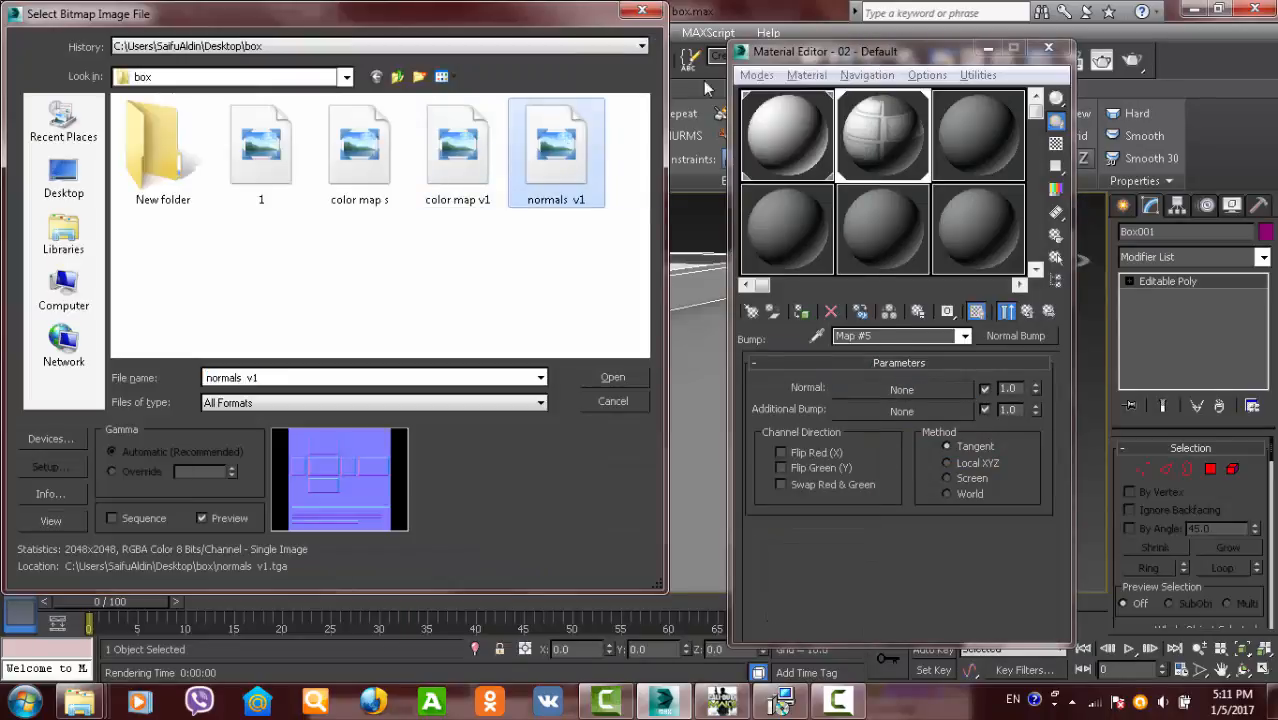
{"action": "left_click", "coordinate": [613, 378]}
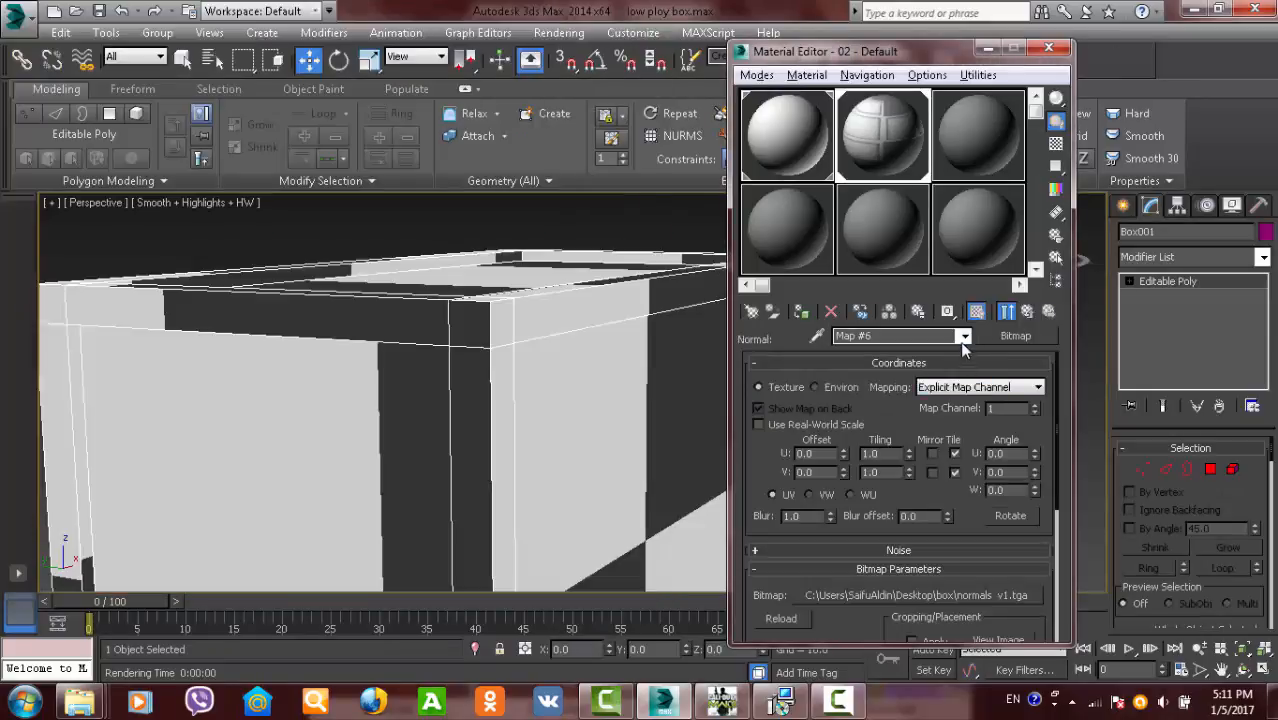
{"action": "left_click", "coordinate": [964, 336]}
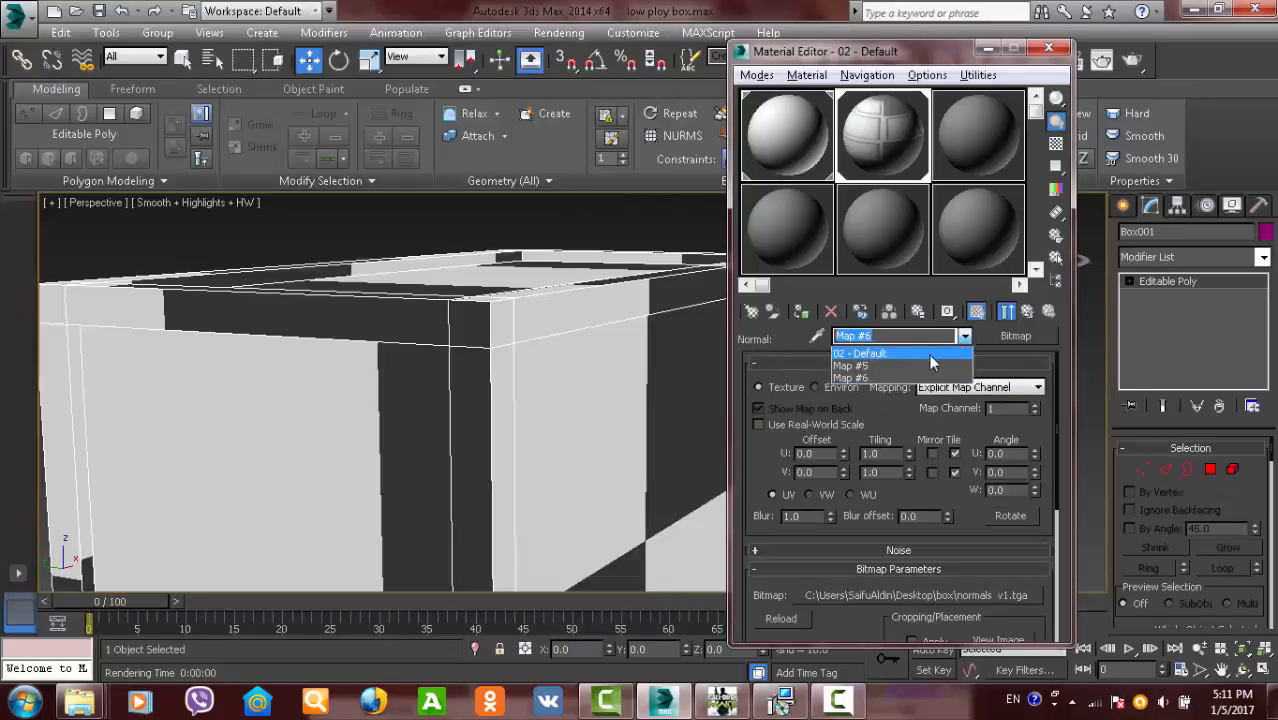
{"action": "left_click", "coordinate": [796, 334]}
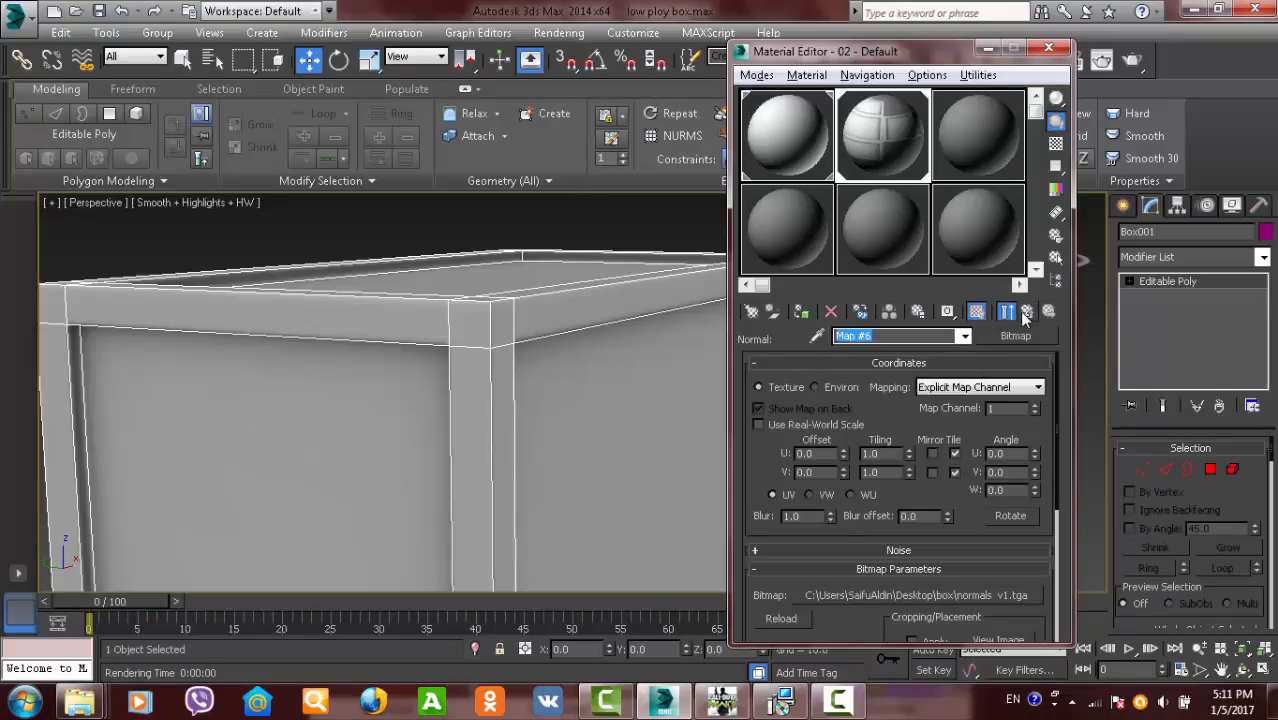
{"action": "left_click", "coordinate": [1027, 312]}
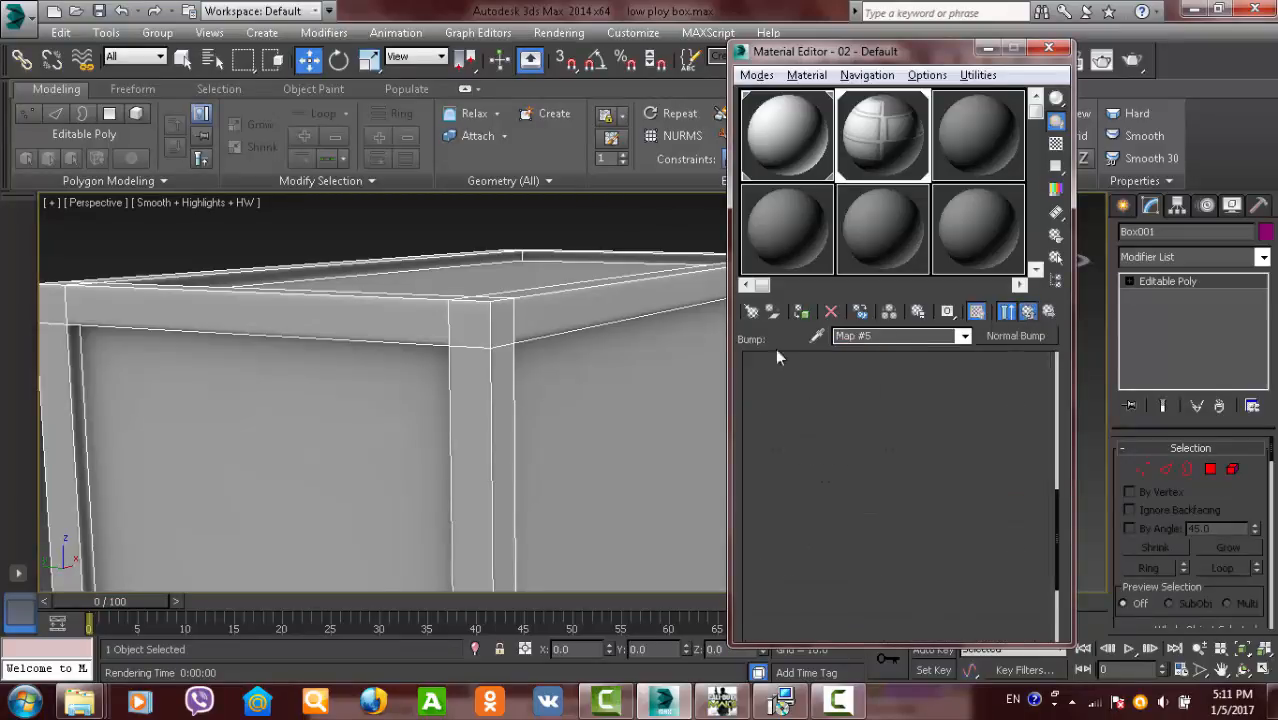
{"action": "left_click", "coordinate": [1027, 312]}
- Set the material's Bump amount to 100 and deselect the low-poly box
{"action": "scroll", "coordinate": [713, 420], "scroll_direction": "down", "scroll_amount": 3}
{"action": "middle_click_drag", "start_coordinate": [713, 414], "coordinate": [834, 449]}
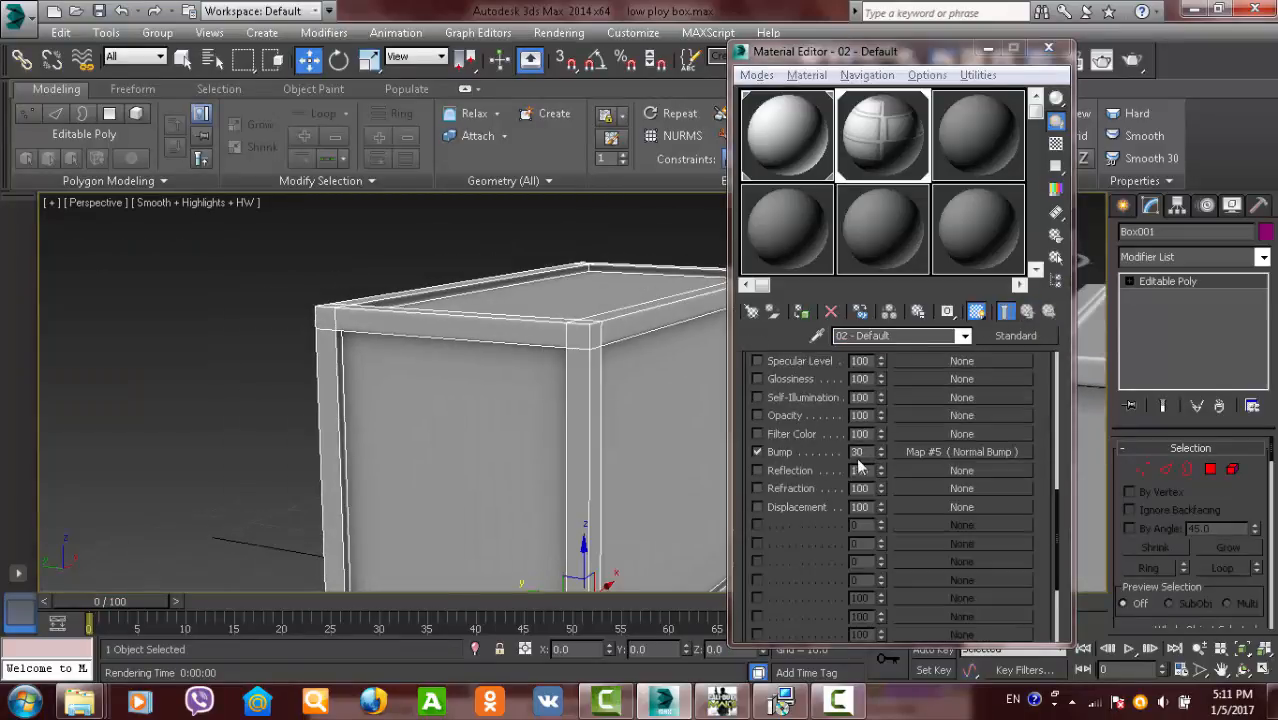
{"action": "double_click", "coordinate": [856, 453]}
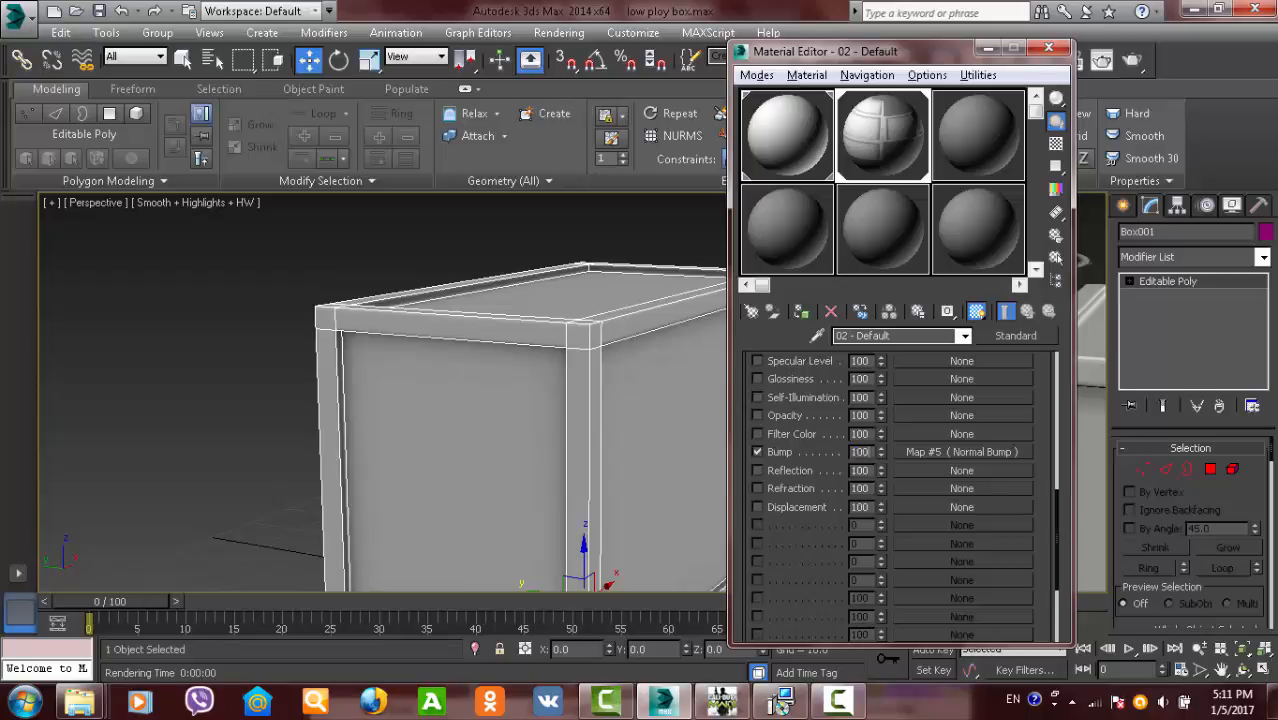
{"action": "left_click", "coordinate": [251, 338]}
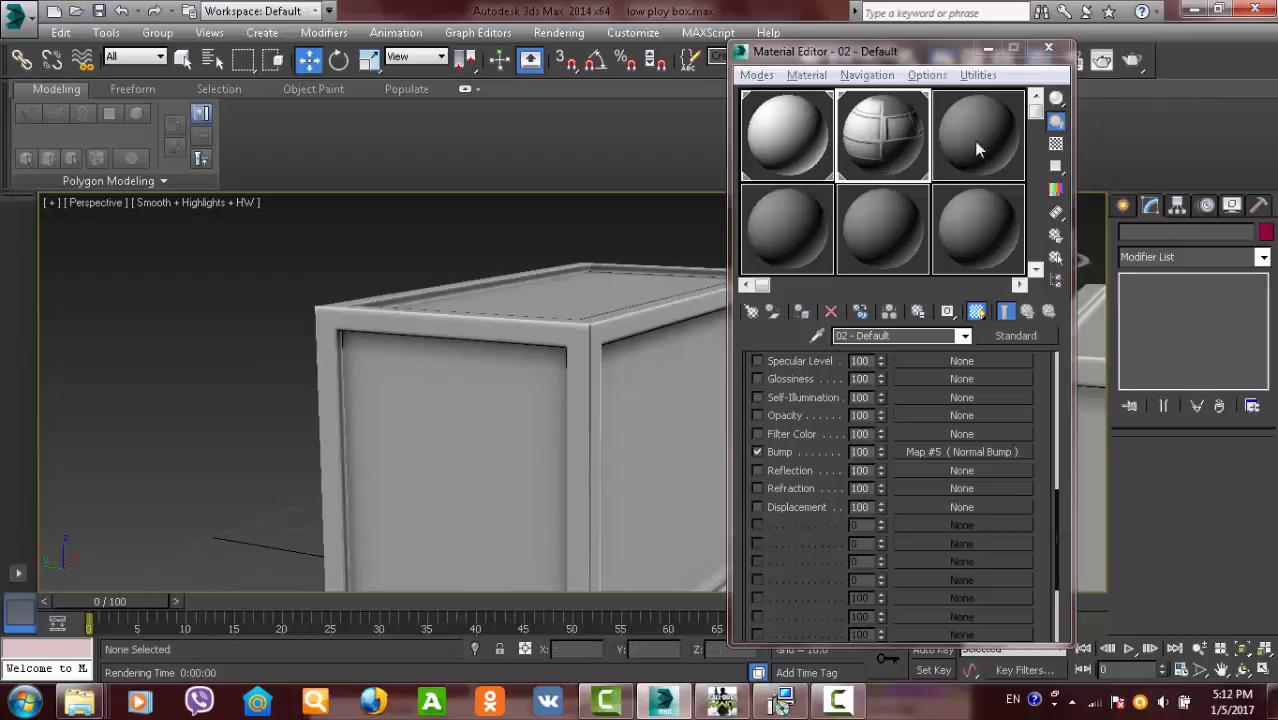
- Minimize the Material Editor and compare the shaded edges of the low-poly box with those of the high-poly box
{"action": "left_click", "coordinate": [987, 49]}
{"action": "middle_click_drag", "start_coordinate": [735, 333], "coordinate": [554, 301], "text": "alt"}
{"action": "scroll", "coordinate": [553, 375], "scroll_direction": "up", "scroll_amount": 5}
{"action": "scroll", "coordinate": [563, 376], "scroll_direction": "down", "scroll_amount": 5}
{"action": "scroll", "coordinate": [571, 380], "scroll_direction": "up", "scroll_amount": 3}
{"action": "scroll", "coordinate": [630, 419], "scroll_direction": "down", "scroll_amount": 6}
{"action": "scroll", "coordinate": [554, 307], "scroll_direction": "up", "scroll_amount": 3}
{"action": "middle_click_drag", "start_coordinate": [546, 296], "coordinate": [528, 294]}
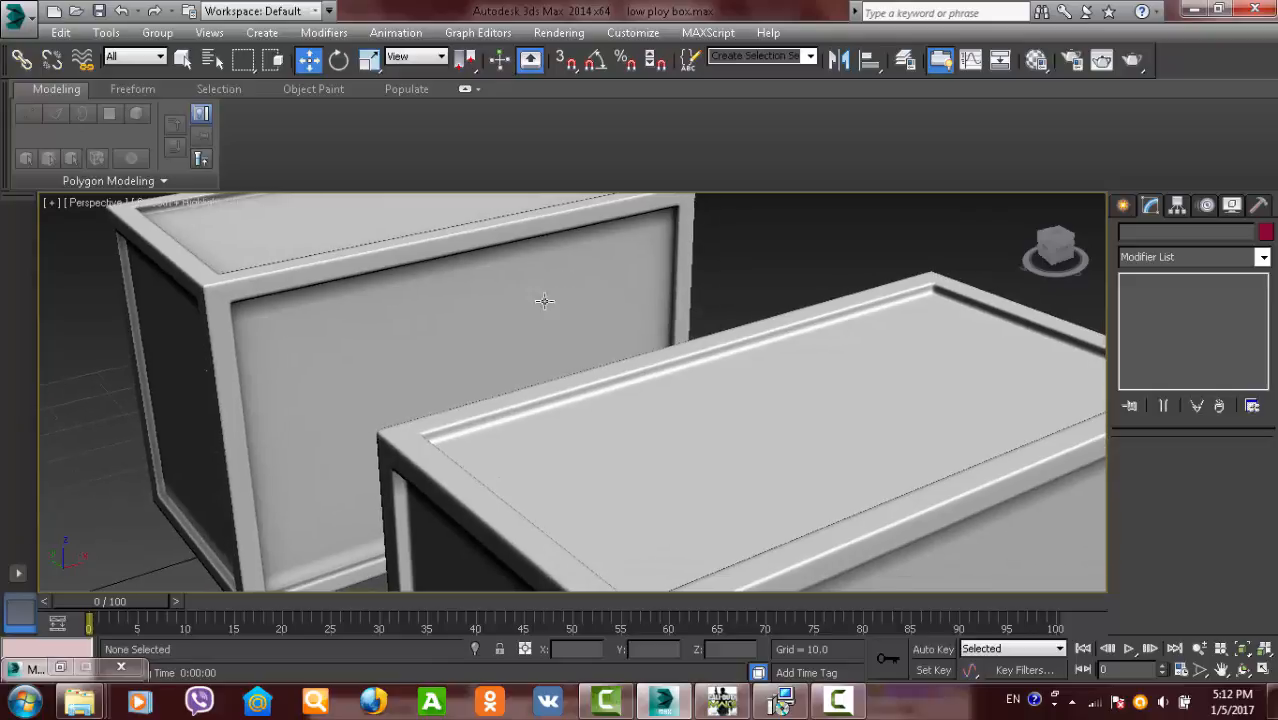
- Select the high-poly box and the low-poly box in turn to compare their meshes, then deselect and examine the baked surfaces closely
{"action": "left_click", "coordinate": [637, 418]}
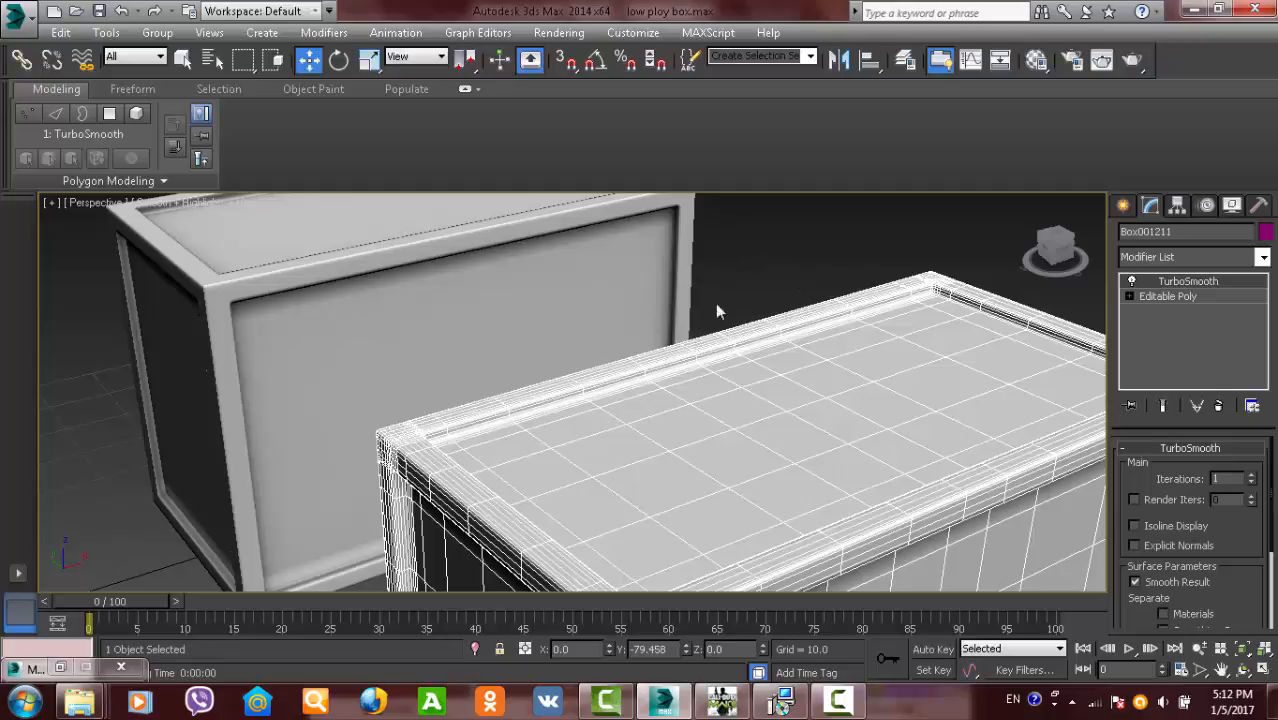
{"action": "left_click", "coordinate": [408, 292]}
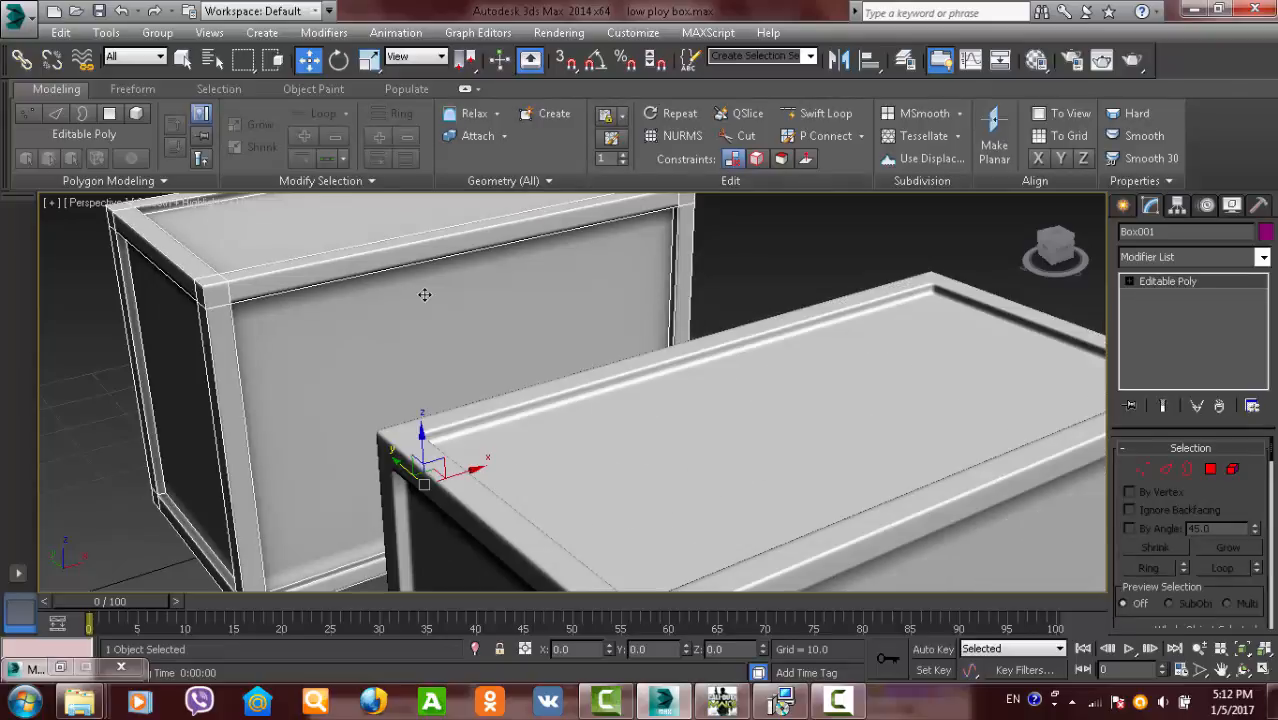
{"action": "middle_click_drag", "start_coordinate": [389, 306], "coordinate": [716, 346], "text": "alt"}
{"action": "left_click", "coordinate": [786, 293]}
{"action": "scroll", "coordinate": [608, 294], "scroll_direction": "up", "scroll_amount": 3}
{"action": "middle_click_drag", "start_coordinate": [608, 294], "coordinate": [480, 340], "text": "alt"}
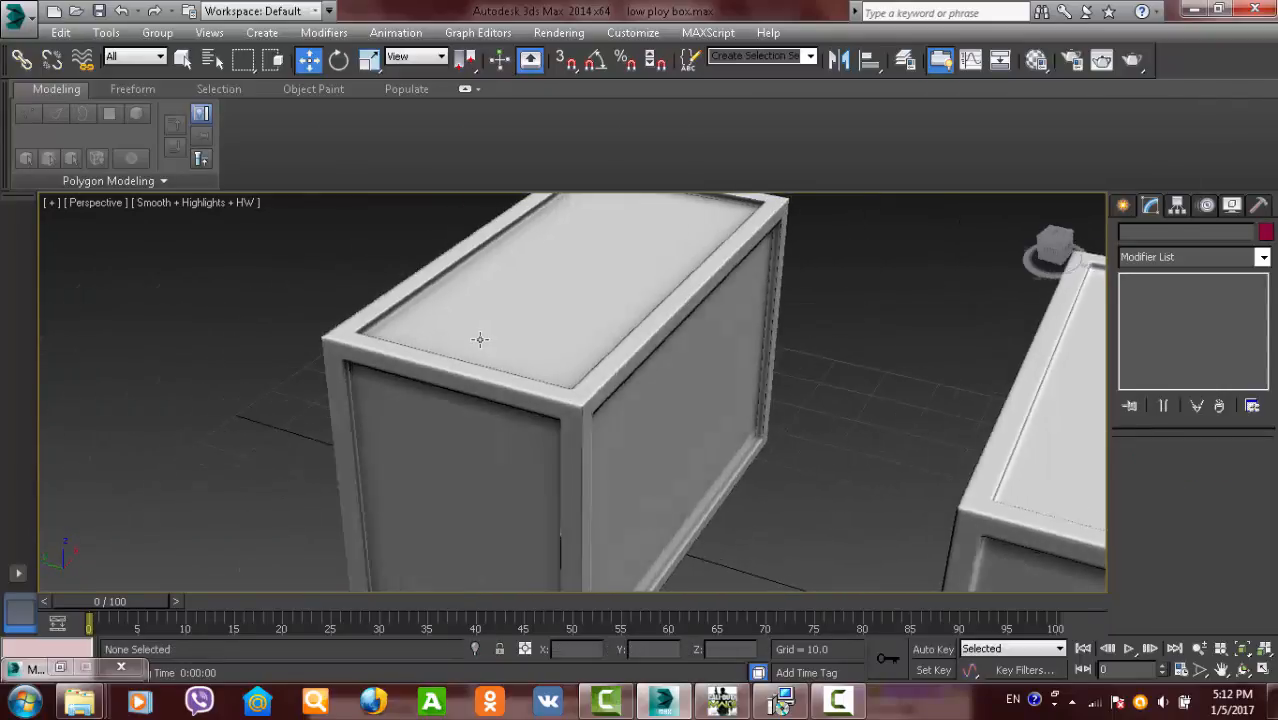
{"action": "scroll", "coordinate": [480, 340], "scroll_direction": "up", "scroll_amount": 3}
{"action": "middle_click_drag", "start_coordinate": [542, 374], "coordinate": [524, 345], "text": "alt"}
{"action": "scroll", "coordinate": [525, 368], "scroll_direction": "up", "scroll_amount": 3}
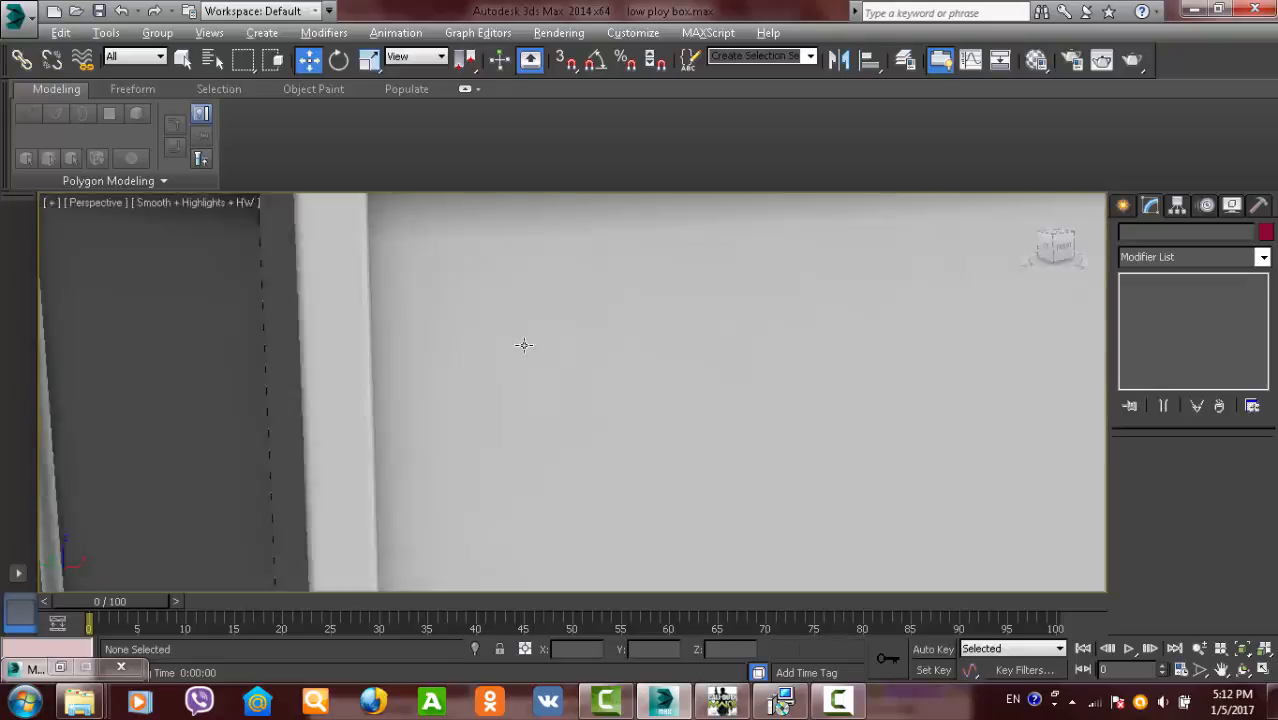
- Frame both boxes in the Perspective view and render it
{"action": "scroll", "coordinate": [524, 345], "scroll_direction": "down", "scroll_amount": 10}
{"action": "middle_click_drag", "start_coordinate": [576, 397], "coordinate": [591, 364]}
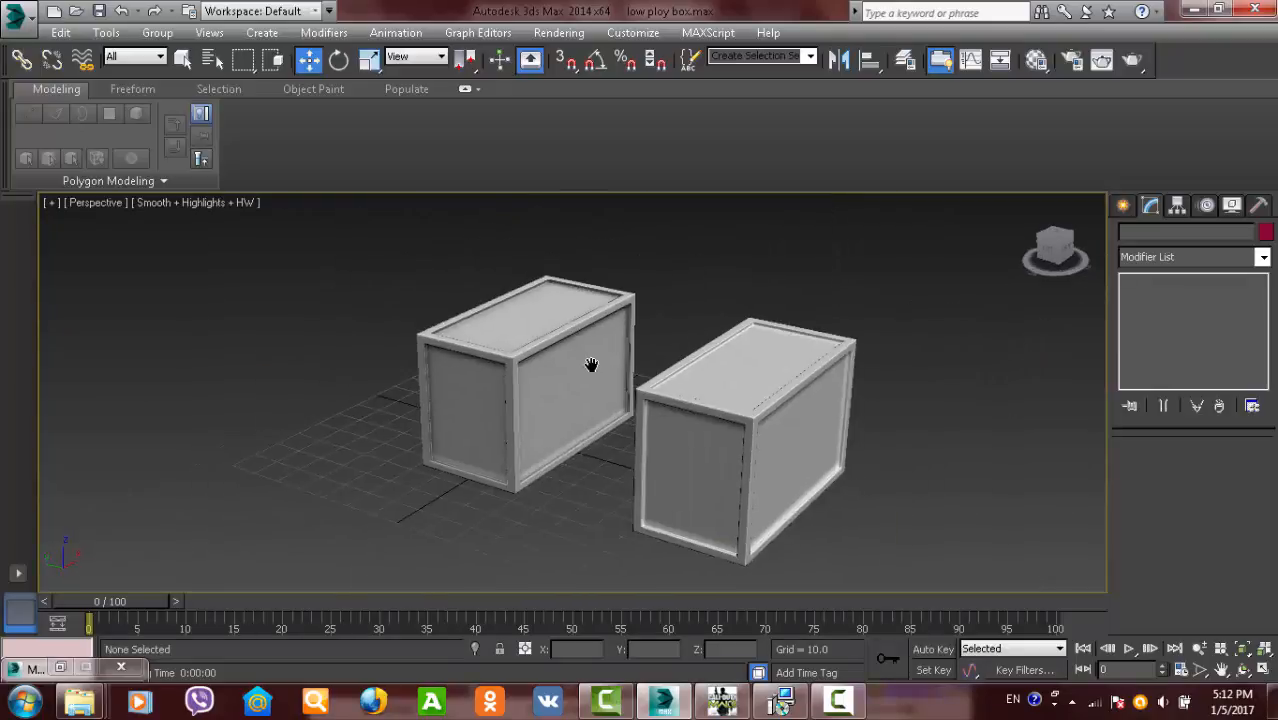
{"action": "scroll", "coordinate": [591, 364], "scroll_direction": "up", "scroll_amount": 3}
{"action": "left_click", "coordinate": [1101, 62]}
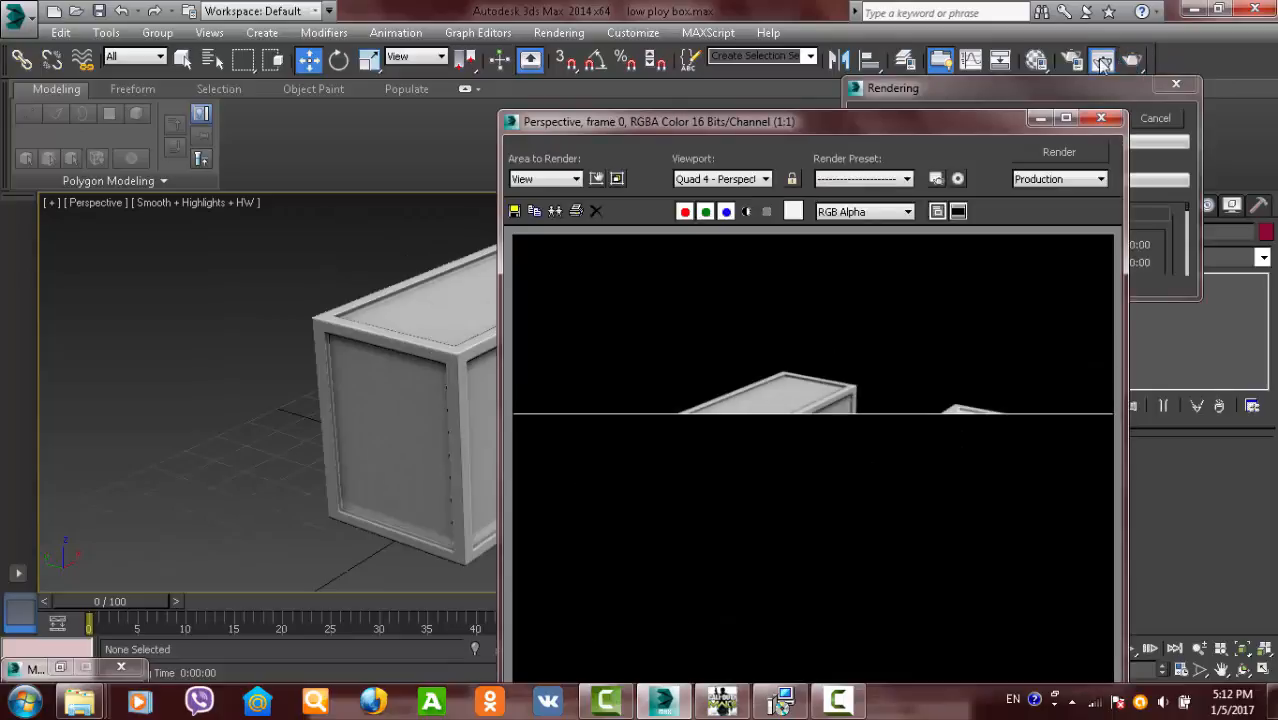